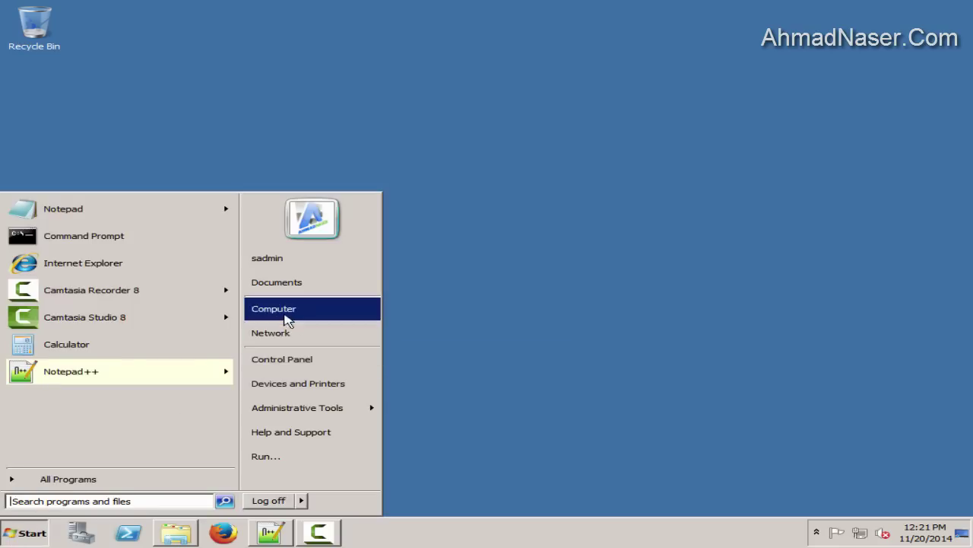
# Browse Computer to D:\Installation\Oracle to locate InstallationDisk.vhd, then open Control Panel
pyautogui.click(288, 320)
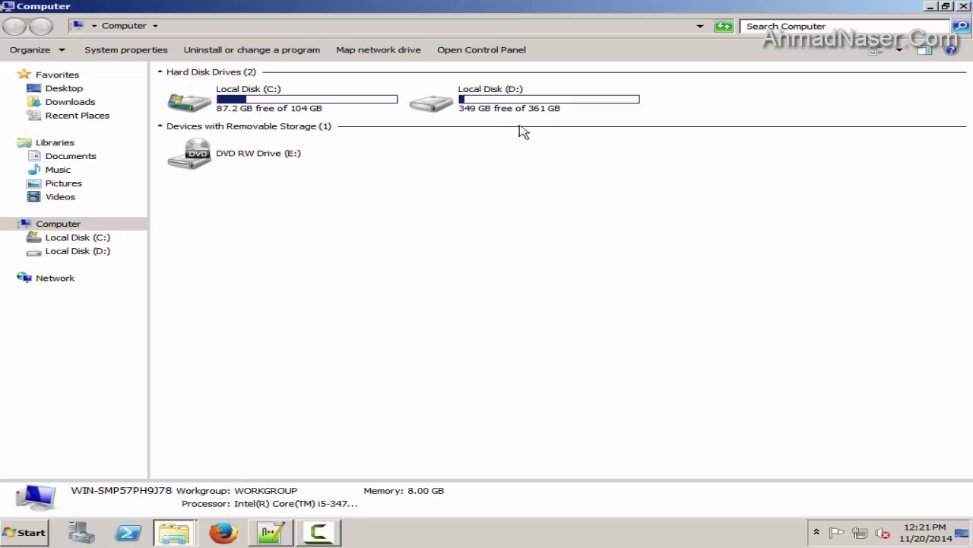
pyautogui.doubleClick(494, 107)
pyautogui.doubleClick(208, 95)
pyautogui.doubleClick(208, 90)
pyautogui.click(203, 90)
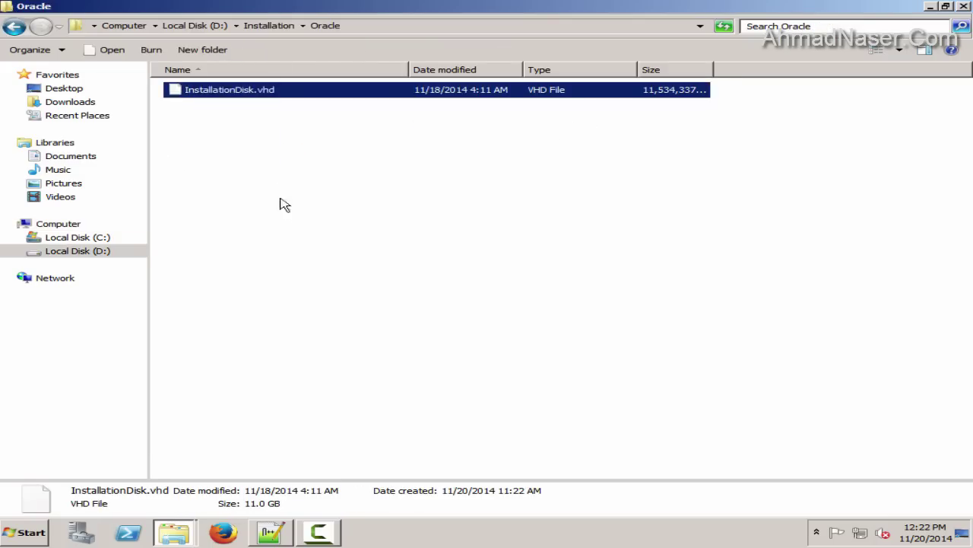
pyautogui.click(282, 205)
pyautogui.press('super')
pyautogui.click(335, 362)
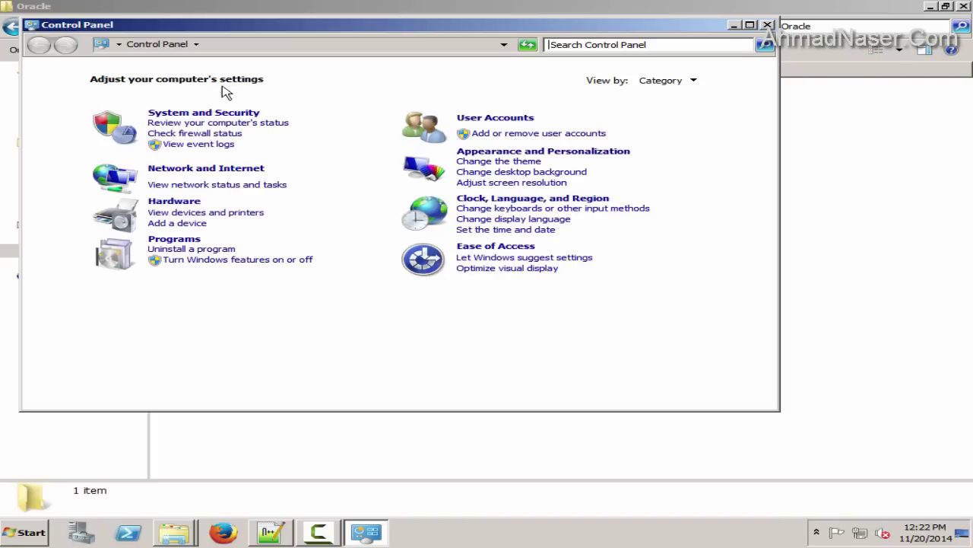
# Show Control Panel as small icons and open Disk Management in Computer Management
pyautogui.click(665, 81)
pyautogui.click(673, 127)
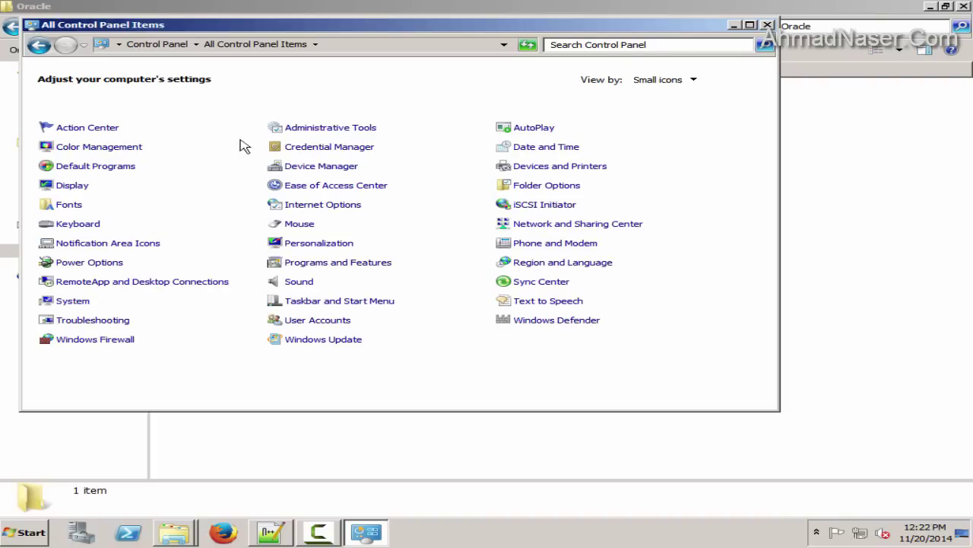
pyautogui.doubleClick(310, 127)
pyautogui.click(270, 156)
pyautogui.doubleClick(363, 161)
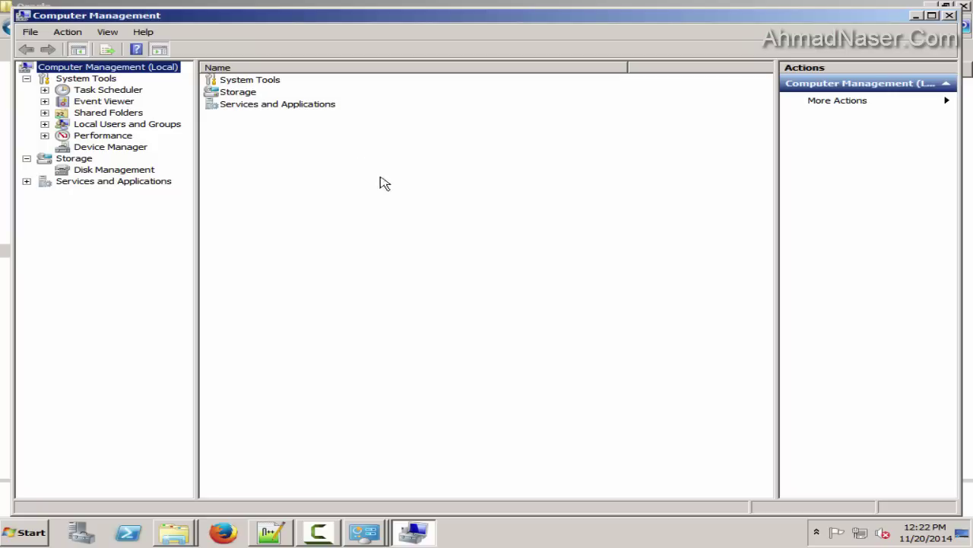
pyautogui.click(150, 169)
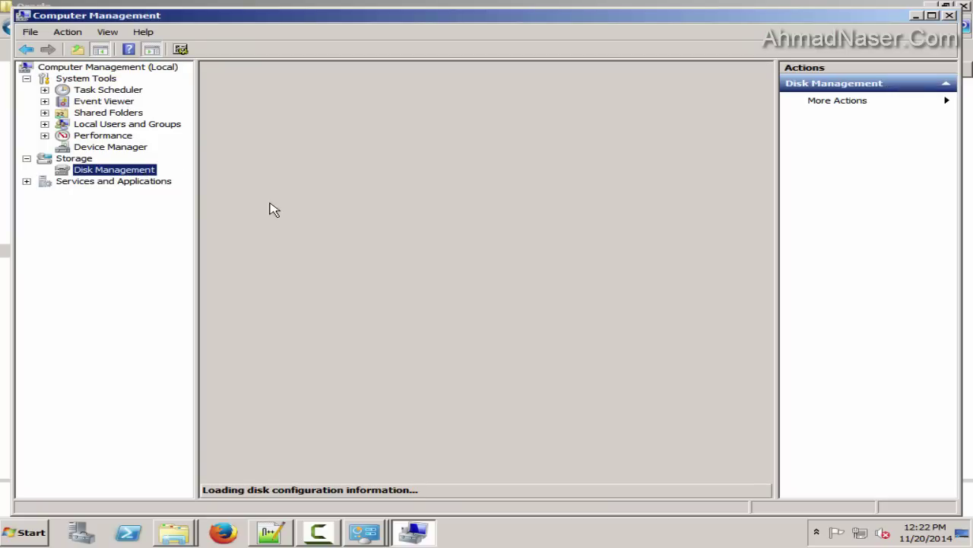
# Start the Attach VHD action from Disk Management
pyautogui.rightClick(245, 387)
pyautogui.click(330, 368)
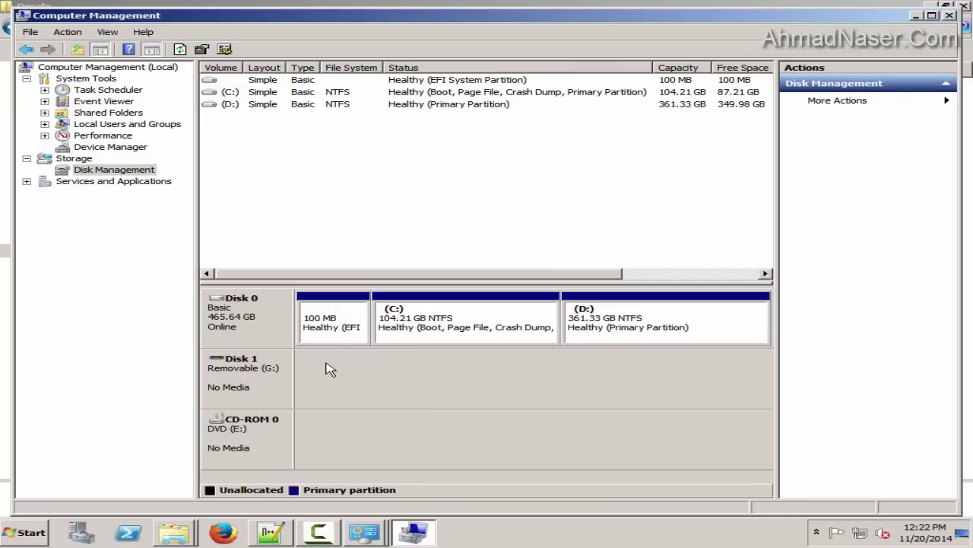
pyautogui.rightClick(99, 171)
pyautogui.click(138, 209)
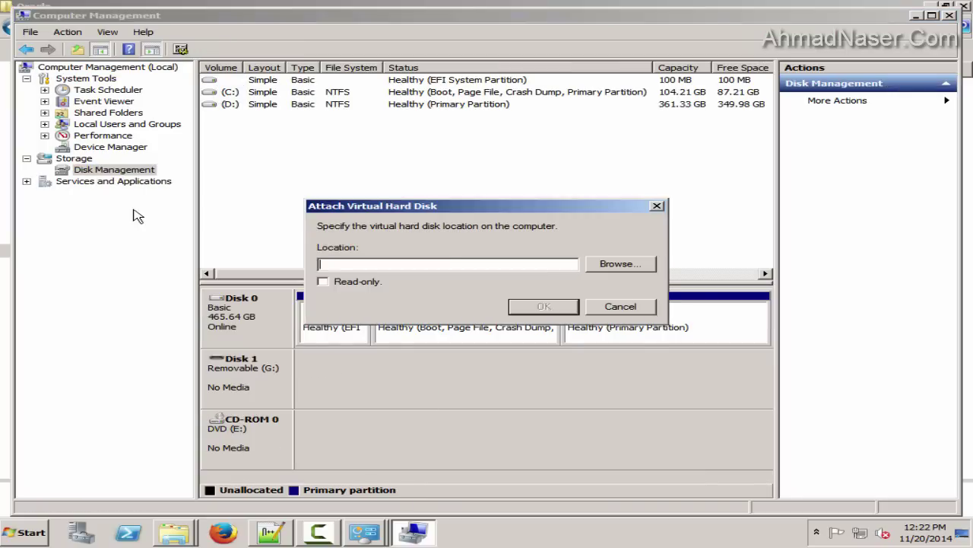
# Attach D:\Installation\Oracle\InstallationDisk.vhd as a virtual disk
pyautogui.click(619, 265)
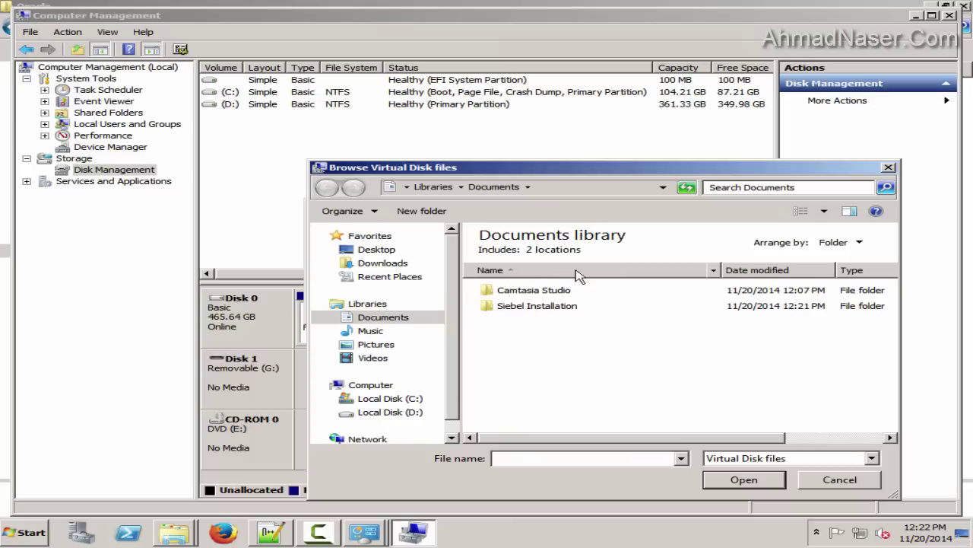
pyautogui.doubleClick(502, 302)
pyautogui.click(791, 460)
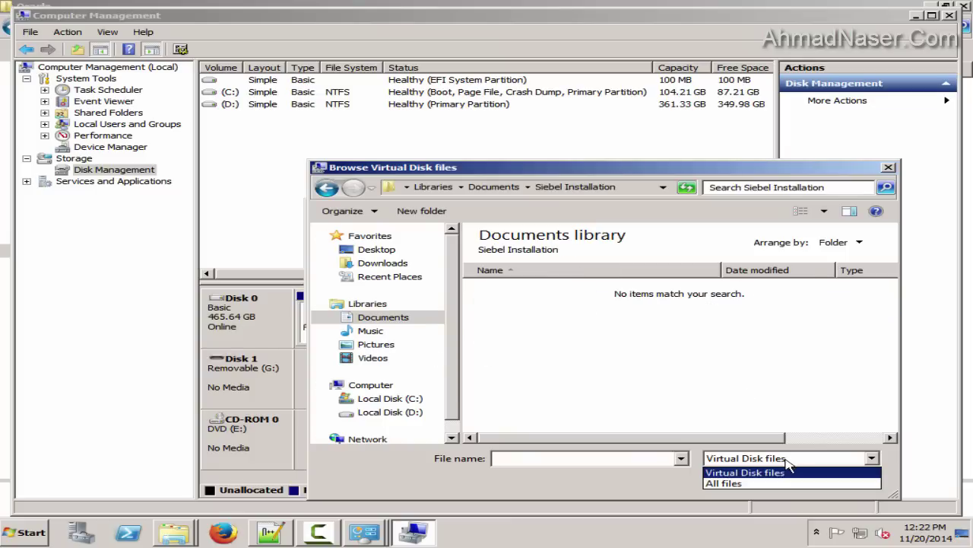
pyautogui.click(391, 411)
pyautogui.doubleClick(514, 252)
pyautogui.doubleClick(515, 252)
pyautogui.click(564, 255)
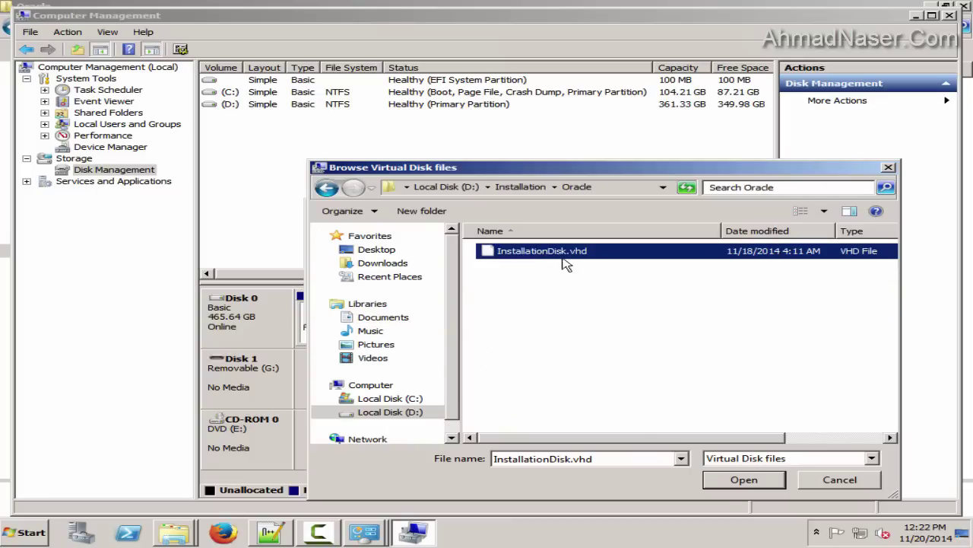
pyautogui.click(753, 481)
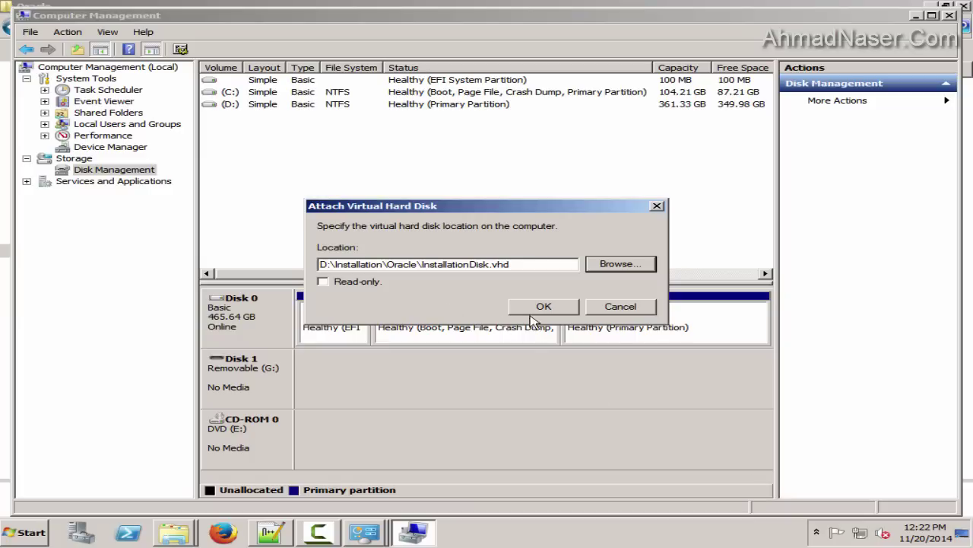
pyautogui.click(532, 313)
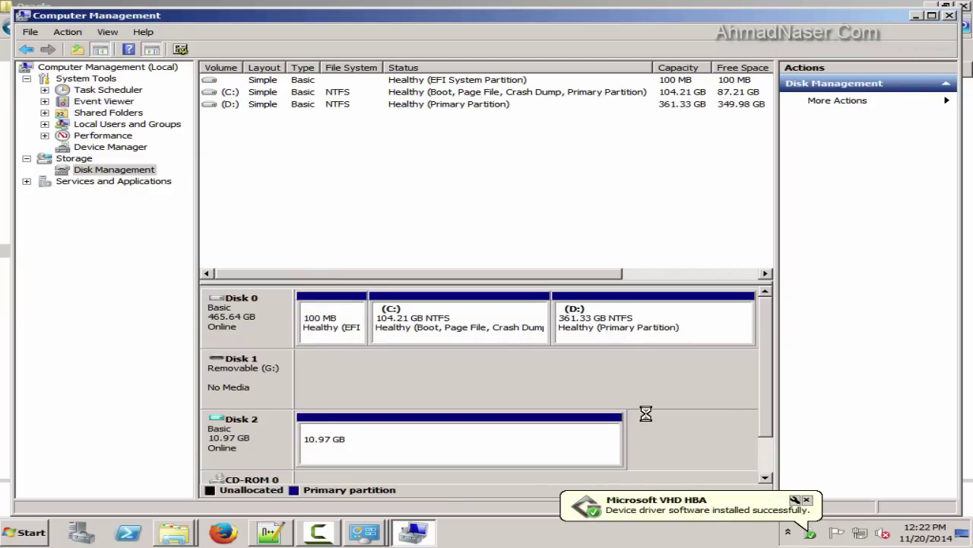
# Inspect the newly attached Disk 2 (F:) and dismiss its option menus
pyautogui.rightClick(289, 437)
pyautogui.press('Escape')
pyautogui.press('super')
pyautogui.press('Escape')
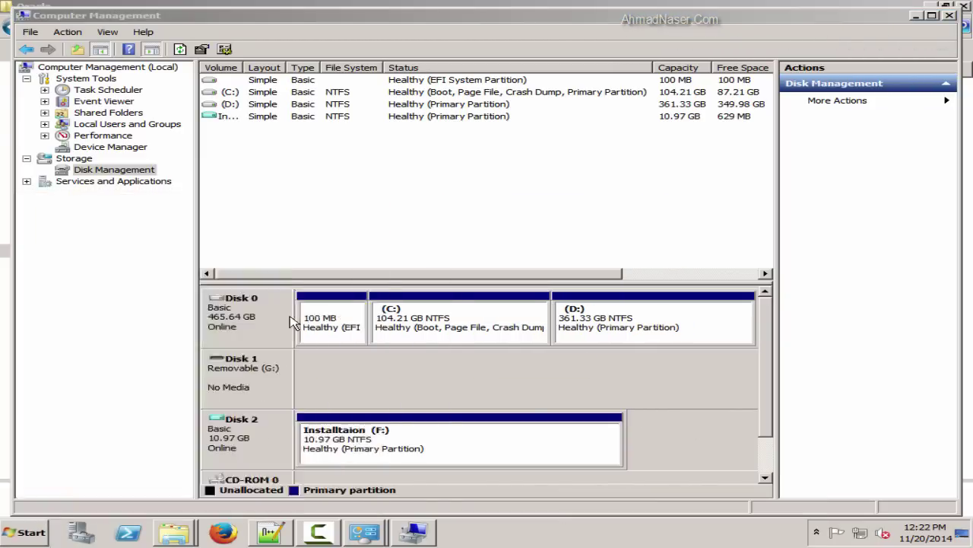
pyautogui.rightClick(504, 251)
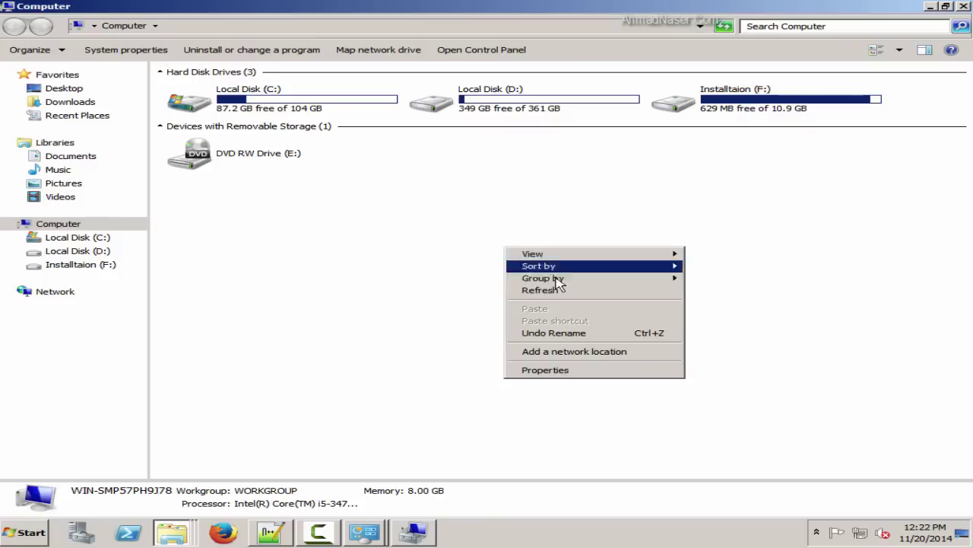
pyautogui.click(738, 119)
# Browse into F:\Installation\win64_11gR2_database\database
pyautogui.doubleClick(738, 119)
pyautogui.doubleClick(199, 90)
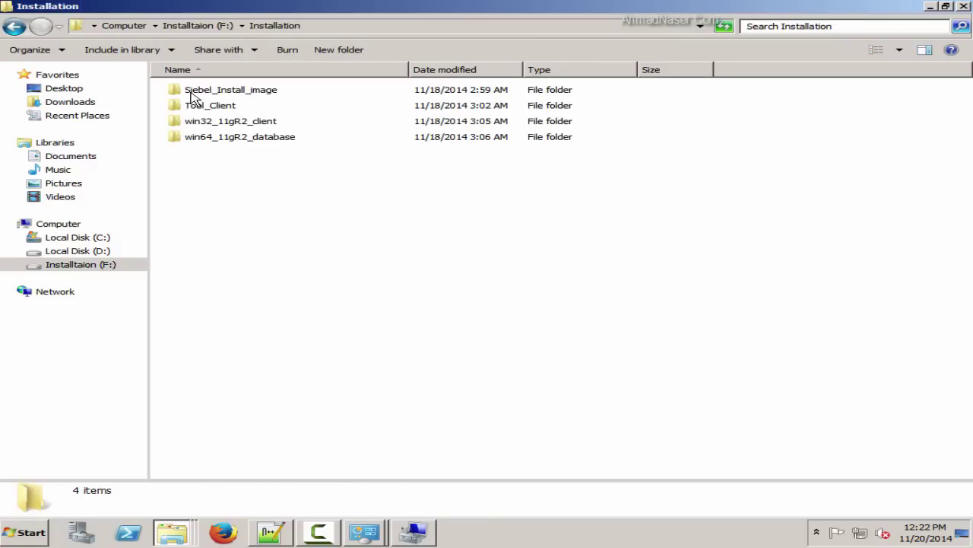
pyautogui.doubleClick(232, 139)
pyautogui.doubleClick(197, 93)
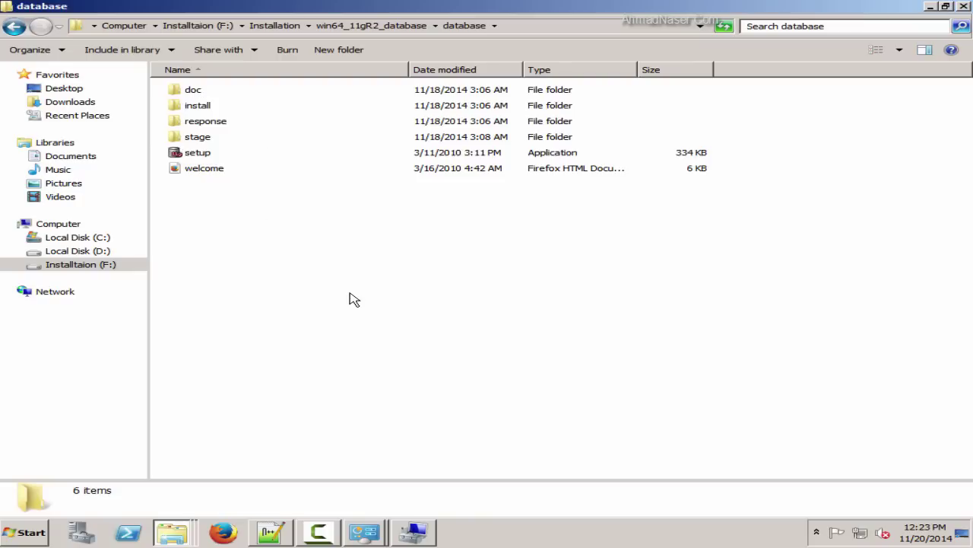
pyautogui.click(323, 533)
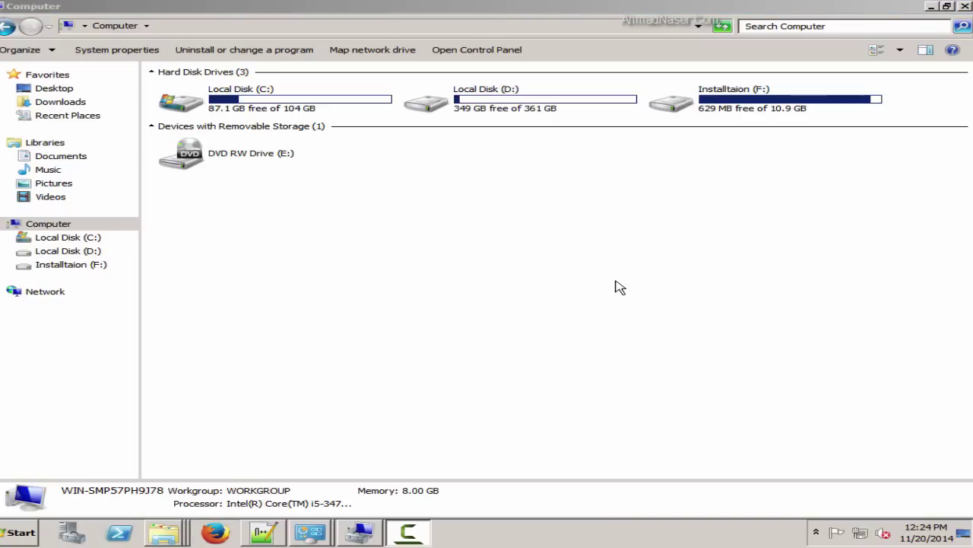
# Run the database folder's setup as administrator and opt out of security update notifications
pyautogui.doubleClick(687, 102)
pyautogui.doubleClick(199, 90)
pyautogui.click(239, 139)
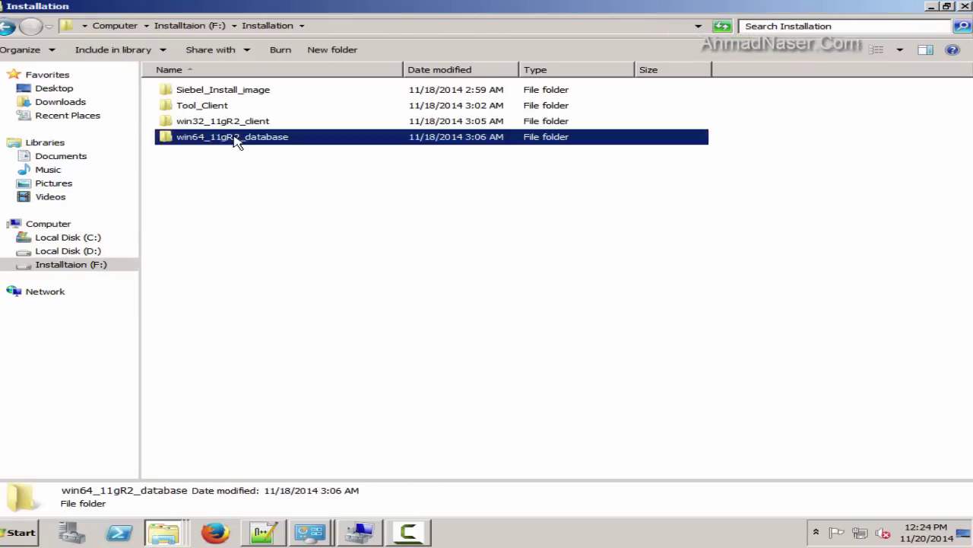
pyautogui.doubleClick(239, 138)
pyautogui.doubleClick(199, 90)
pyautogui.rightClick(172, 156)
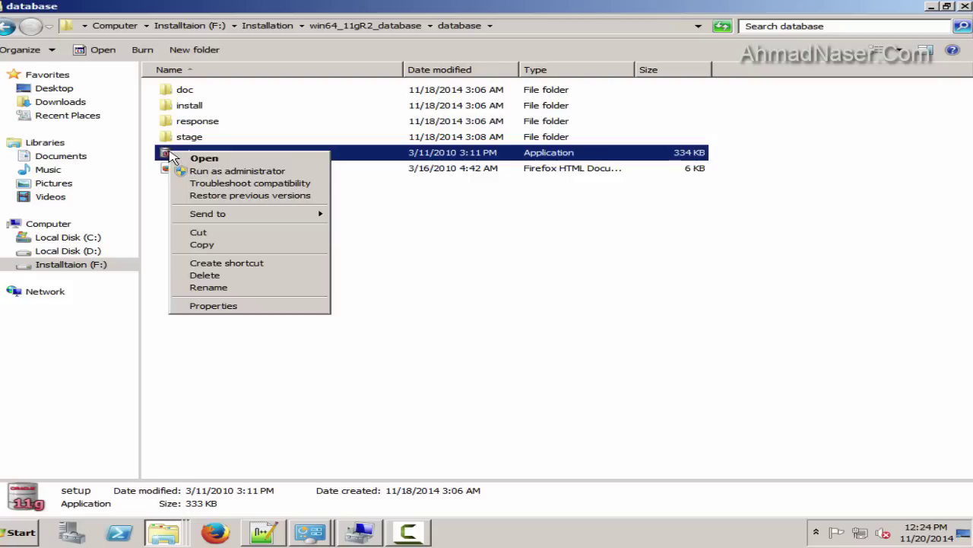
pyautogui.click(276, 173)
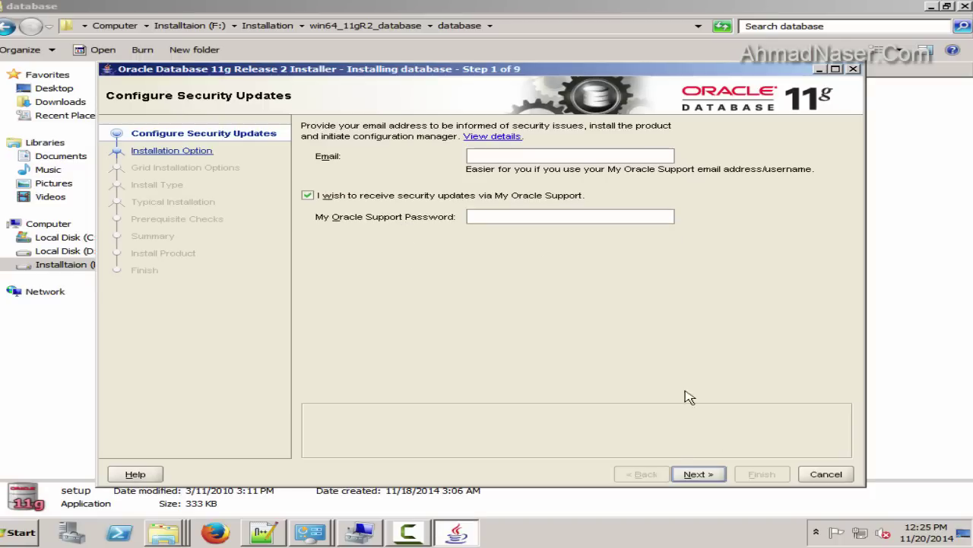
pyautogui.click(462, 196)
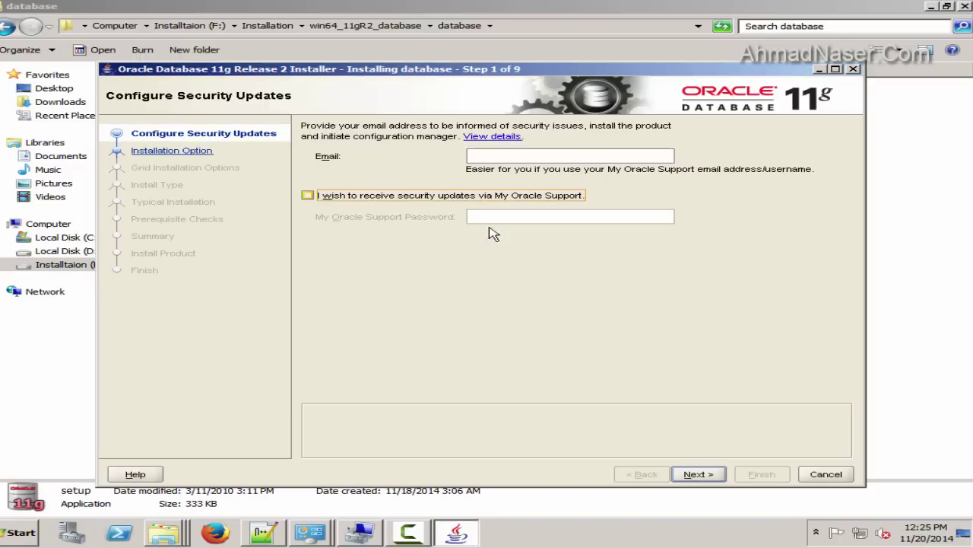
# Continue without an e-mail address and keep Create and configure a database
pyautogui.click(700, 474)
pyautogui.click(633, 320)
pyautogui.click(350, 150)
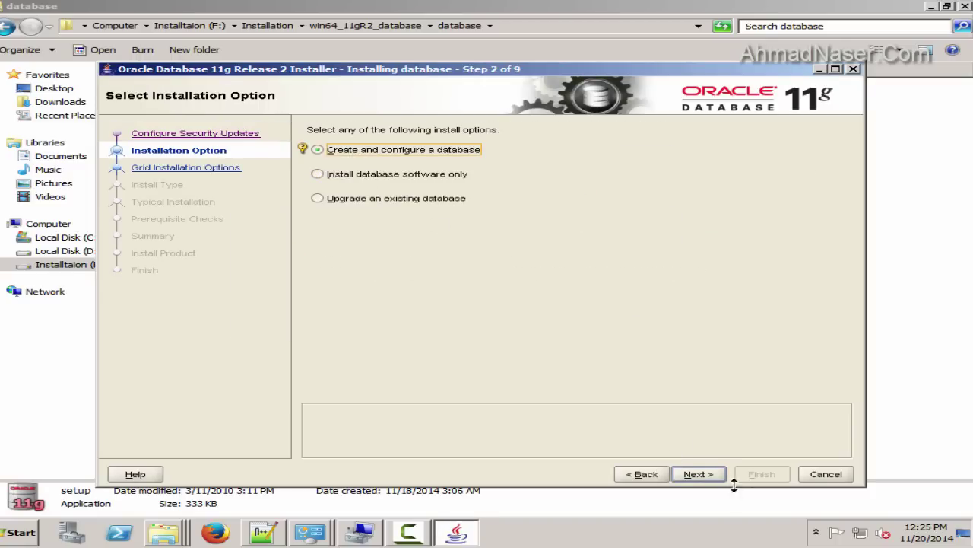
pyautogui.click(699, 474)
# Choose the Desktop Class install and advance to Typical Install Configuration
pyautogui.click(354, 181)
pyautogui.click(347, 131)
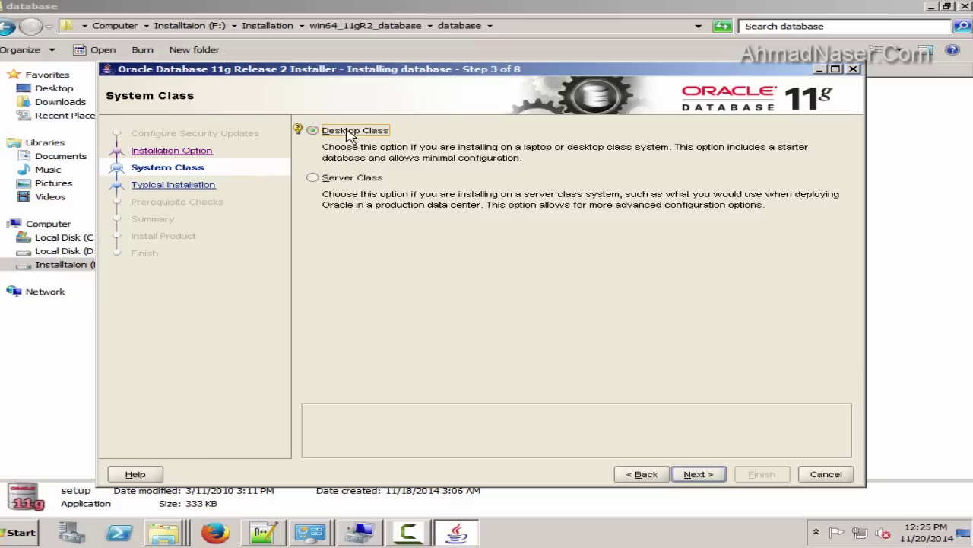
pyautogui.click(349, 178)
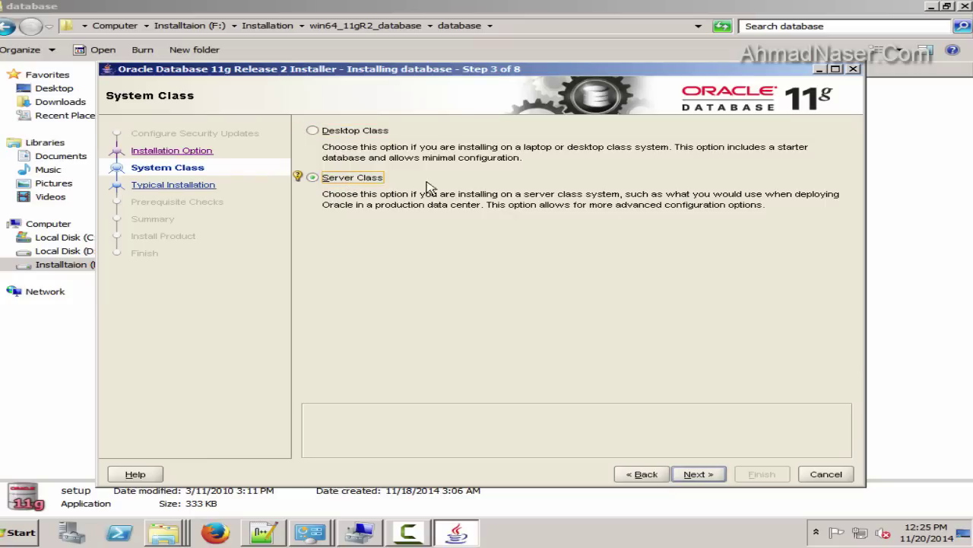
pyautogui.click(354, 132)
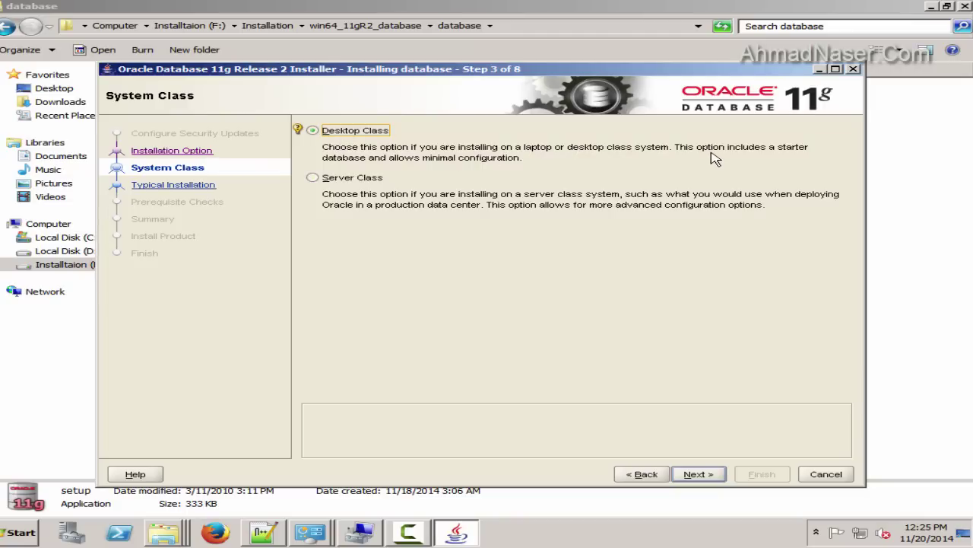
pyautogui.click(698, 475)
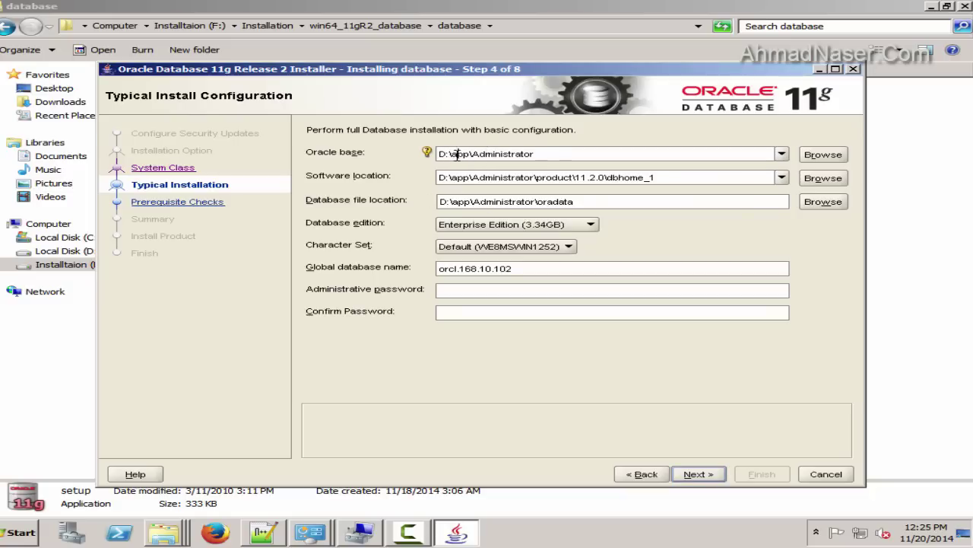
# Create a new folder named Oracle on drive D:
pyautogui.moveTo(451, 155); pyautogui.dragTo(563, 156)
pyautogui.press('super')
pyautogui.click(327, 307)
pyautogui.doubleClick(515, 111)
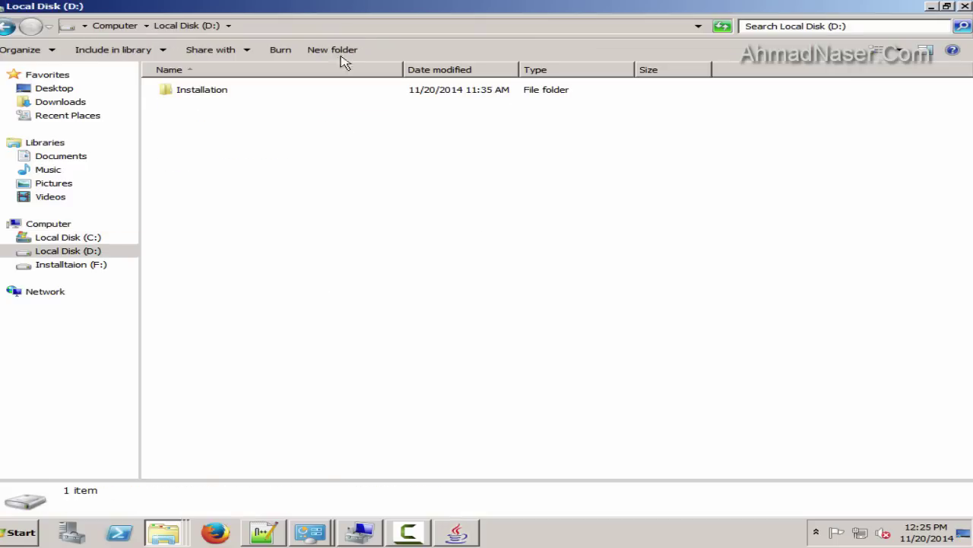
pyautogui.click(343, 50)
pyautogui.write('Oracle')
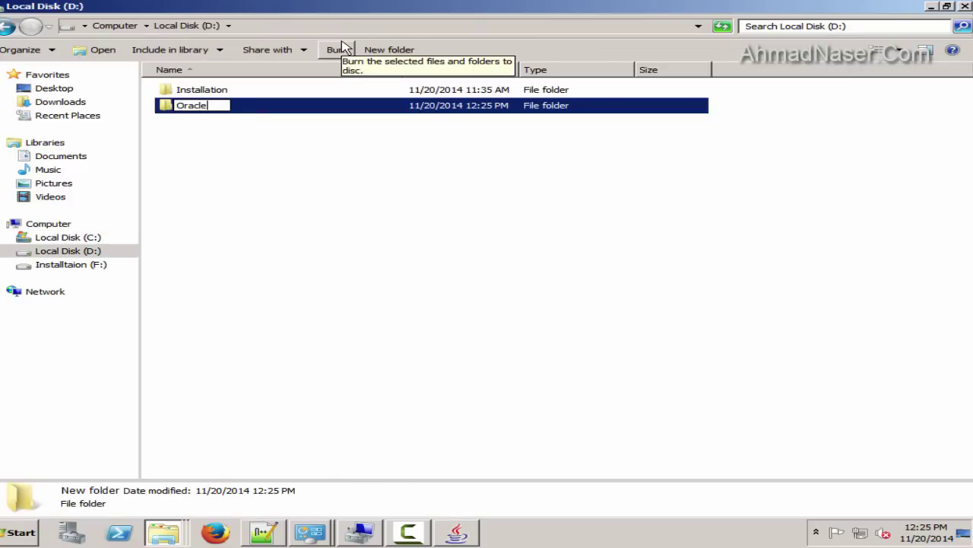
pyautogui.press('Escape')
# Set the installer's Oracle base location to D:\Oracle
pyautogui.click(457, 532)
pyautogui.click(823, 155)
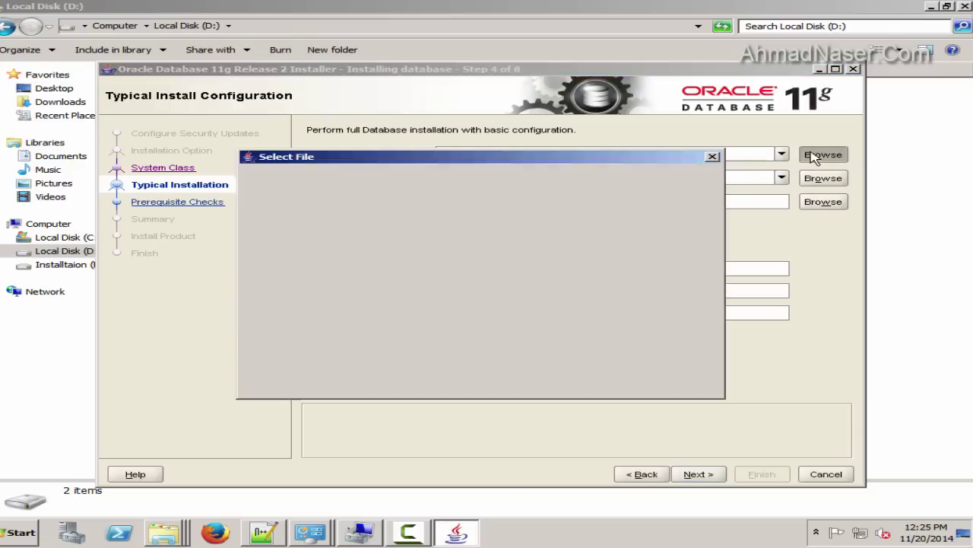
pyautogui.click(606, 181)
pyautogui.click(606, 181)
pyautogui.click(606, 181)
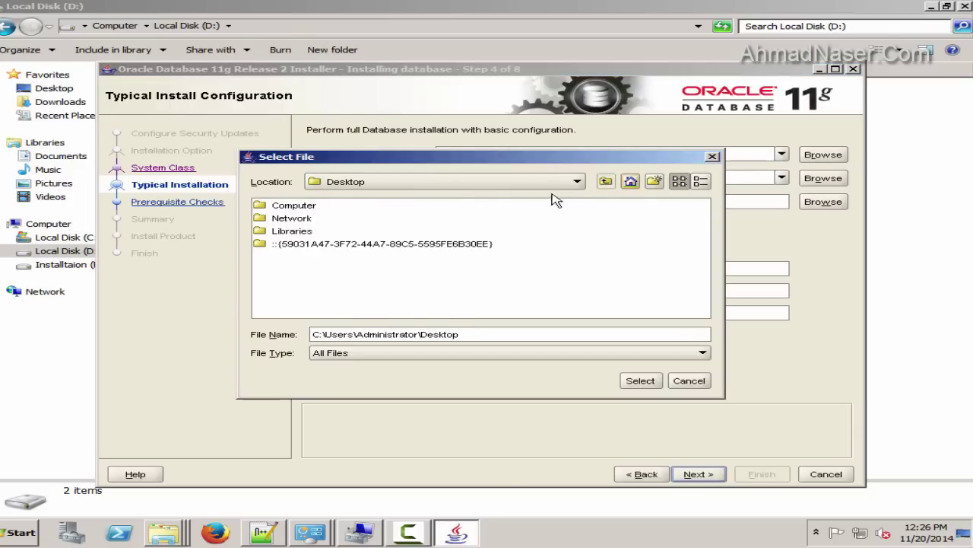
pyautogui.click(567, 181)
pyautogui.click(289, 223)
pyautogui.doubleClick(287, 219)
pyautogui.click(633, 380)
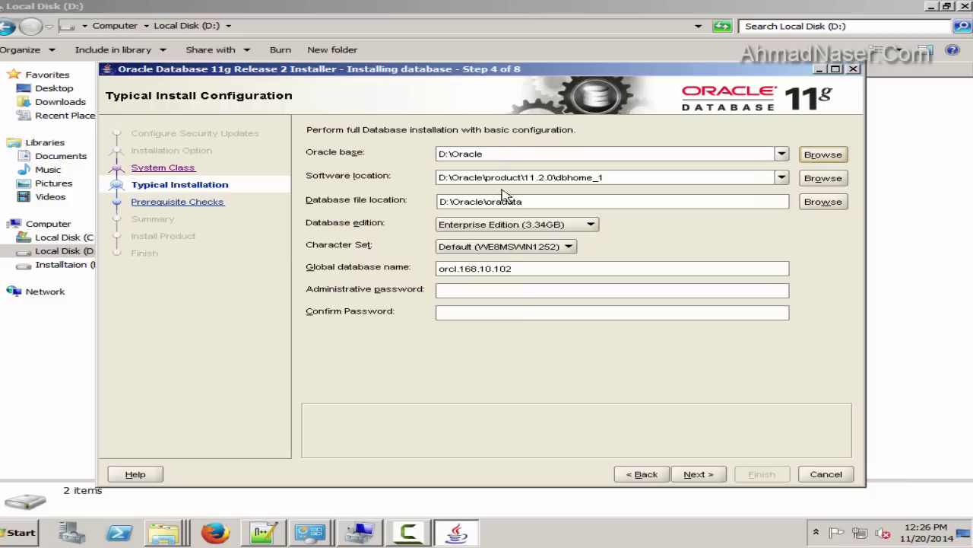
# Edit the database file location and set the character set to Unicode (AL32UTF8)
pyautogui.click(582, 198)
pyautogui.click(545, 199)
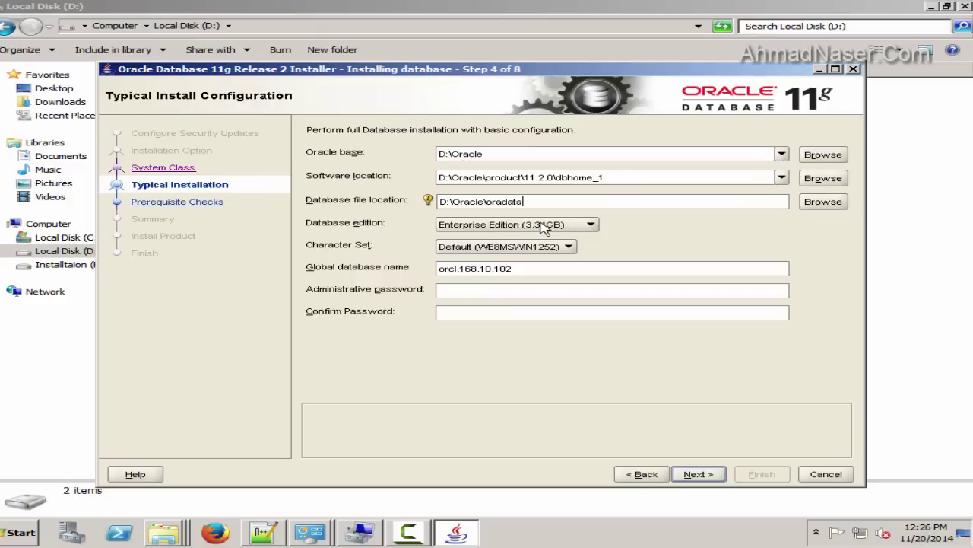
pyautogui.click(517, 247)
pyautogui.click(495, 273)
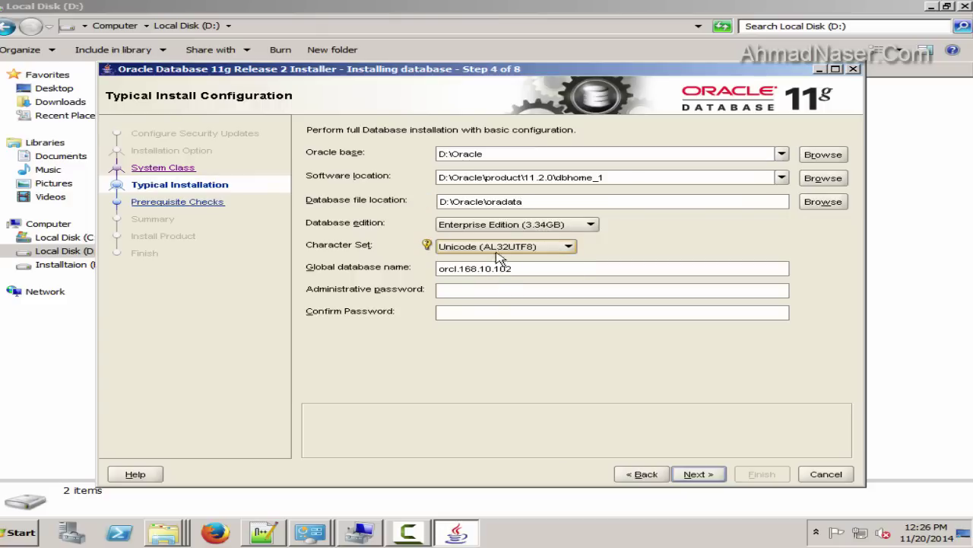
# Replace the global database name orcl.168.10.102 with TSTSBL
pyautogui.click(538, 267)
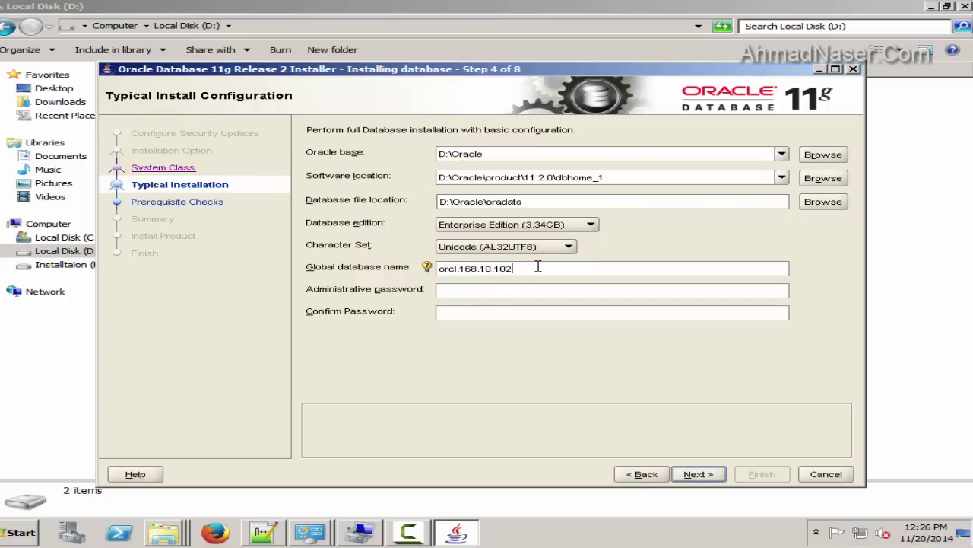
pyautogui.moveTo(537, 267); pyautogui.dragTo(427, 268)
pyautogui.moveTo(425, 269)
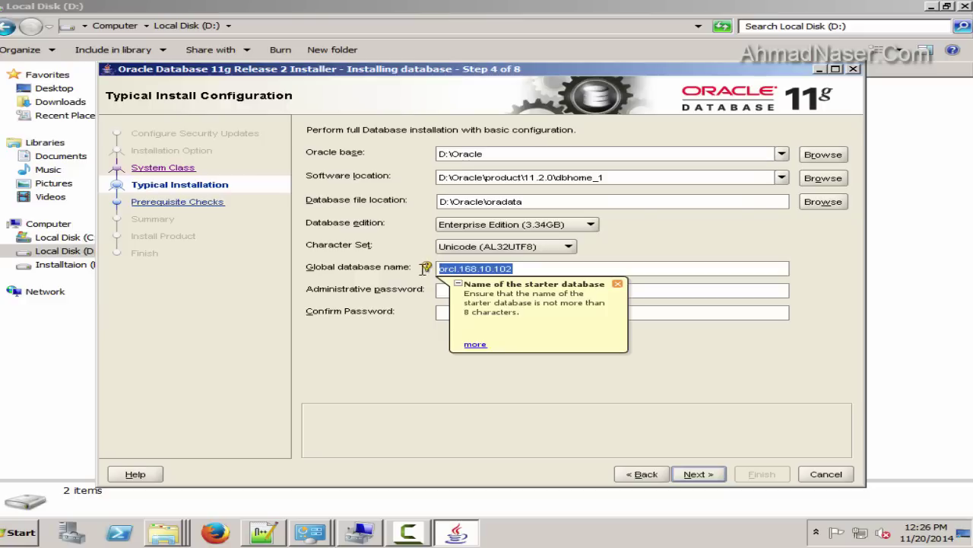
pyautogui.write('TSTSBL')
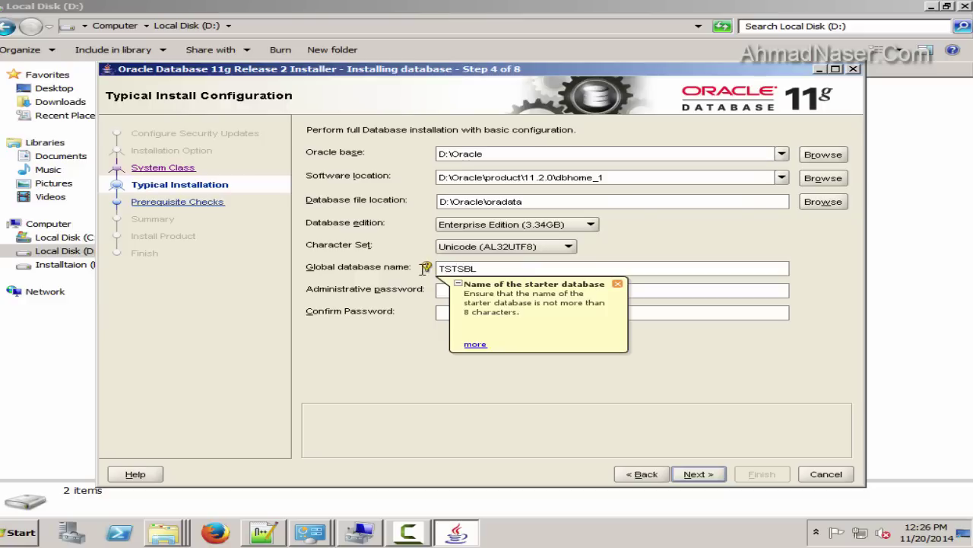
pyautogui.rightClick(267, 530)
pyautogui.click(194, 467)
# Write 'global database name:TSTSBL' in a new Notepad++ note, then minimize the editor
pyautogui.hotkey('ctrl', 'n')
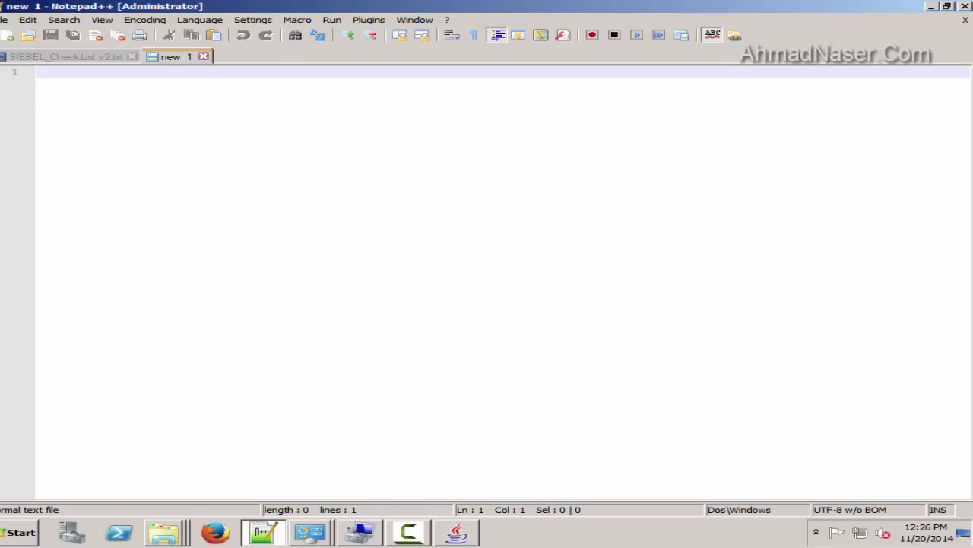
pyautogui.click(312, 534)
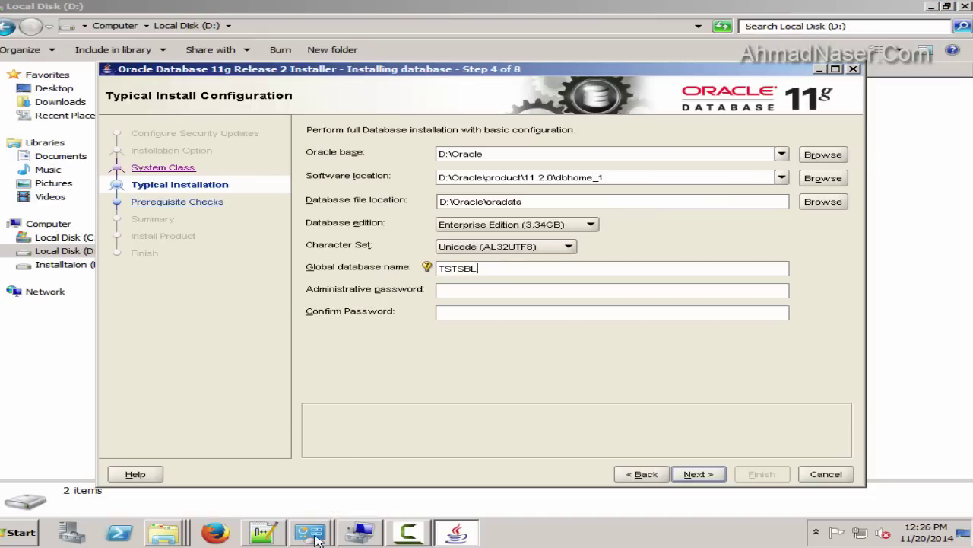
pyautogui.click(263, 532)
pyautogui.write('global')
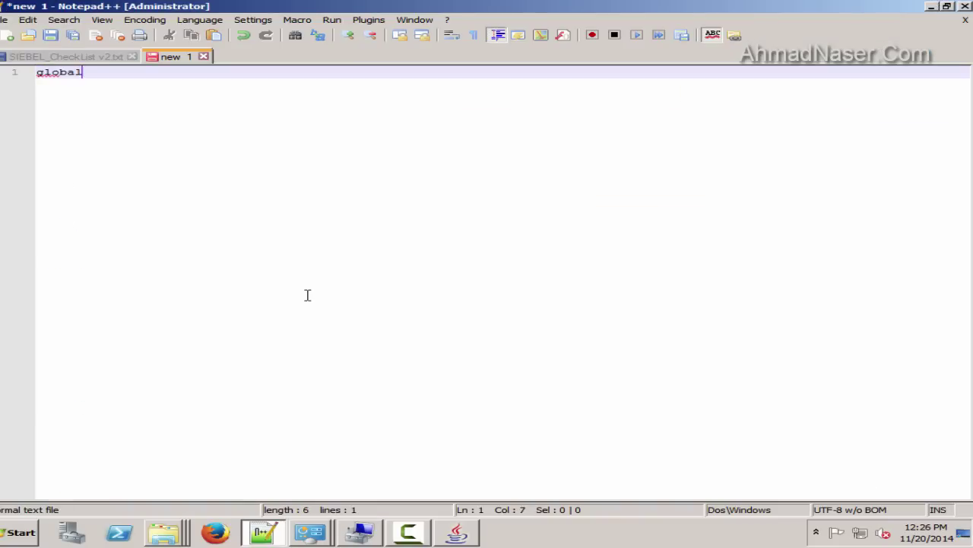
pyautogui.write(' database name:TSTSBL')
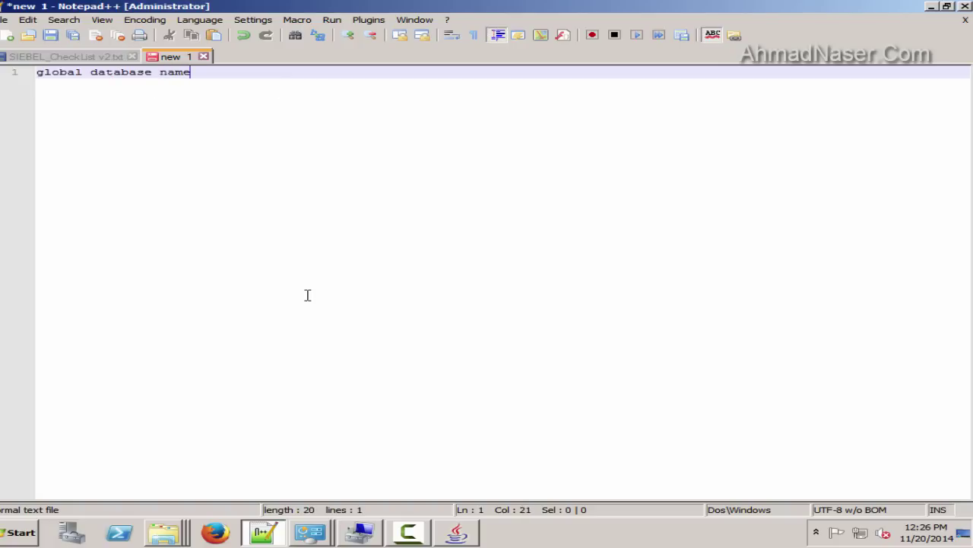
pyautogui.doubleClick(234, 74)
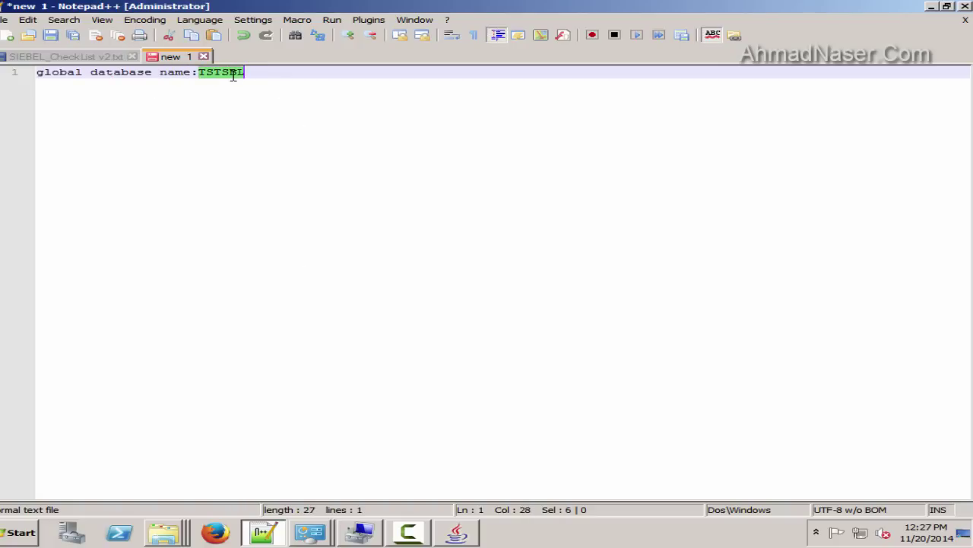
pyautogui.click(932, 6)
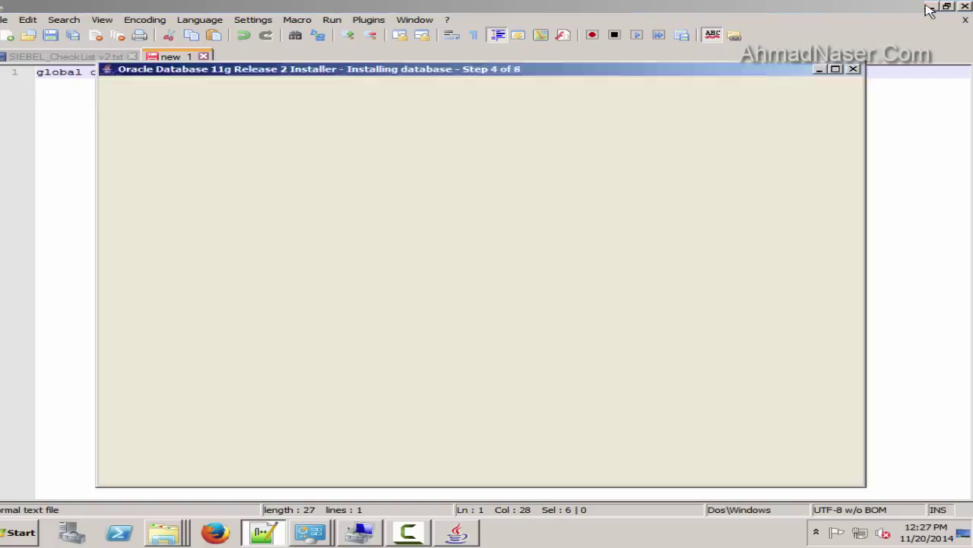
pyautogui.doubleClick(532, 273)
# Enter the administrative password and its confirmation in the installer's password fields
pyautogui.click(460, 293)
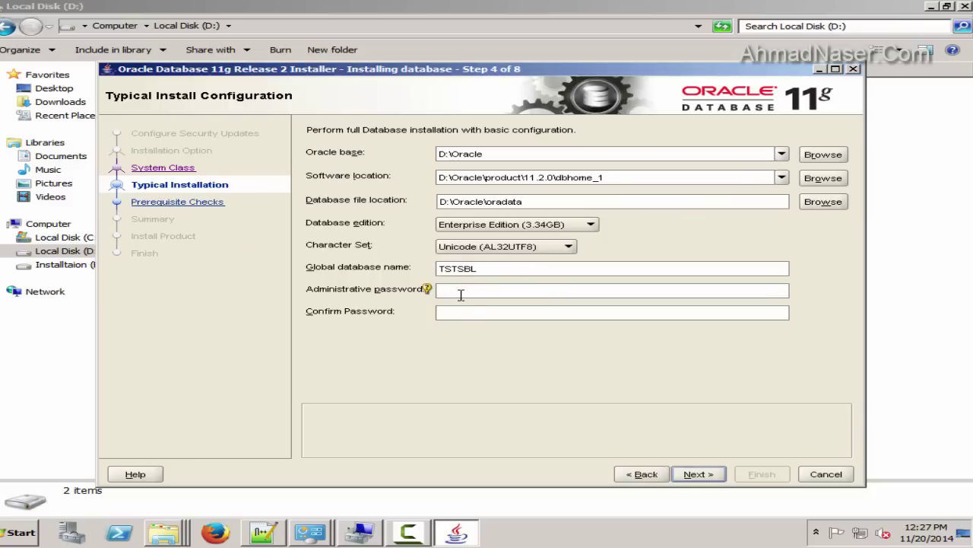
pyautogui.click(470, 307)
pyautogui.click(471, 289)
pyautogui.write('**')
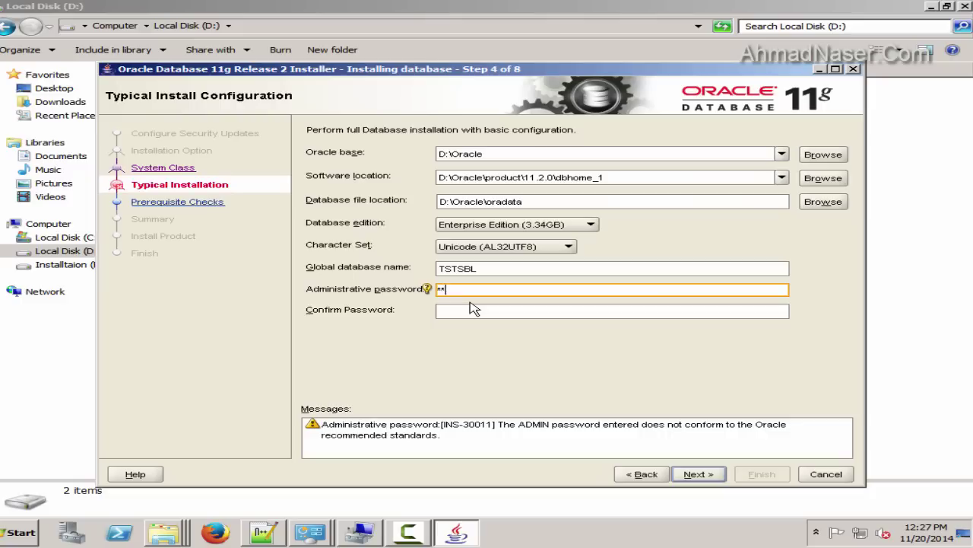
pyautogui.click(504, 308)
pyautogui.write('*****')
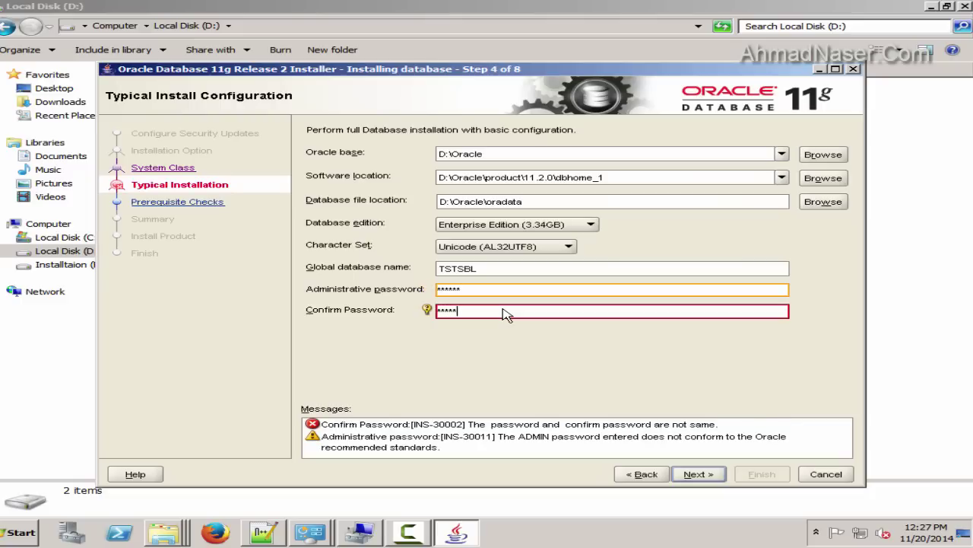
pyautogui.write('*')
pyautogui.click(266, 534)
pyautogui.click(304, 76)
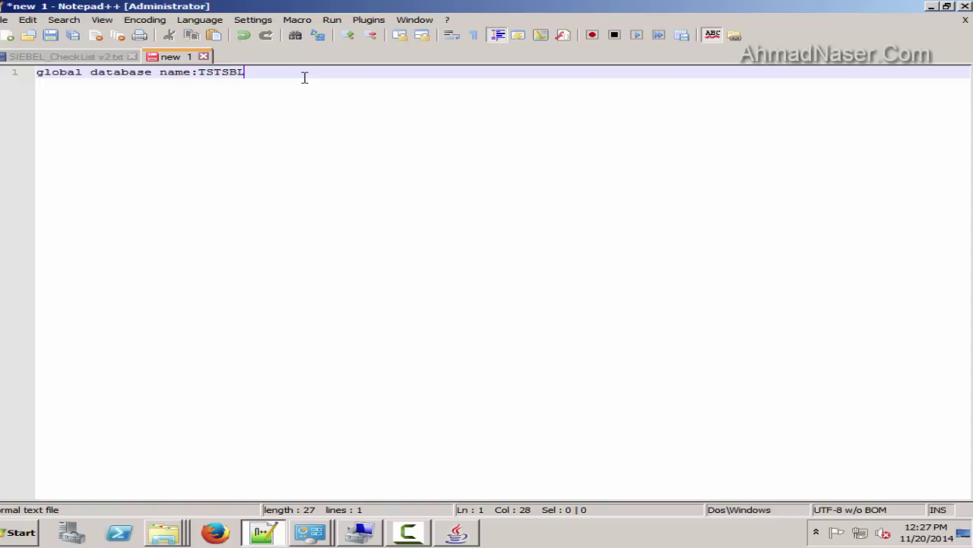
# Add a second note line recording the DB administrative password
pyautogui.press('Return')
pyautogui.click(456, 532)
pyautogui.click(65, 235)
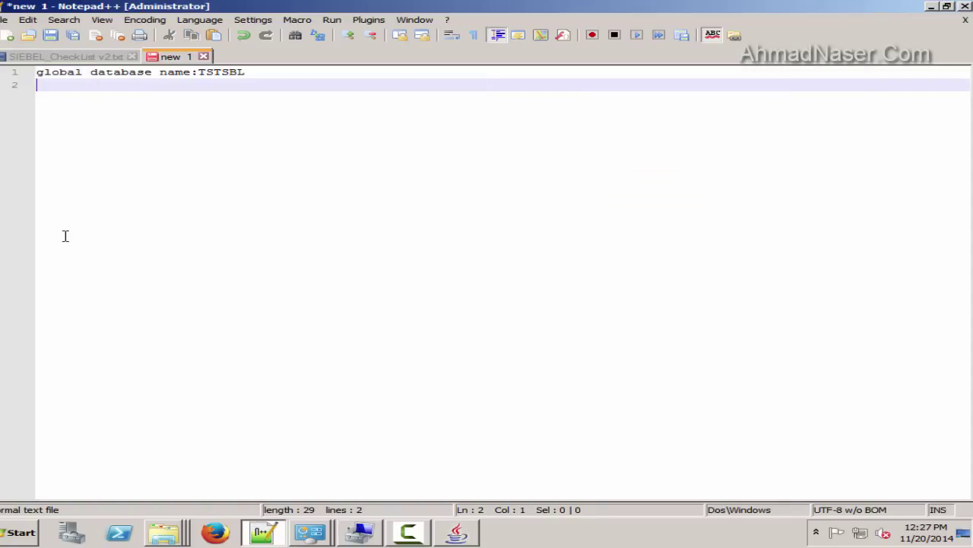
pyautogui.write('db admini')
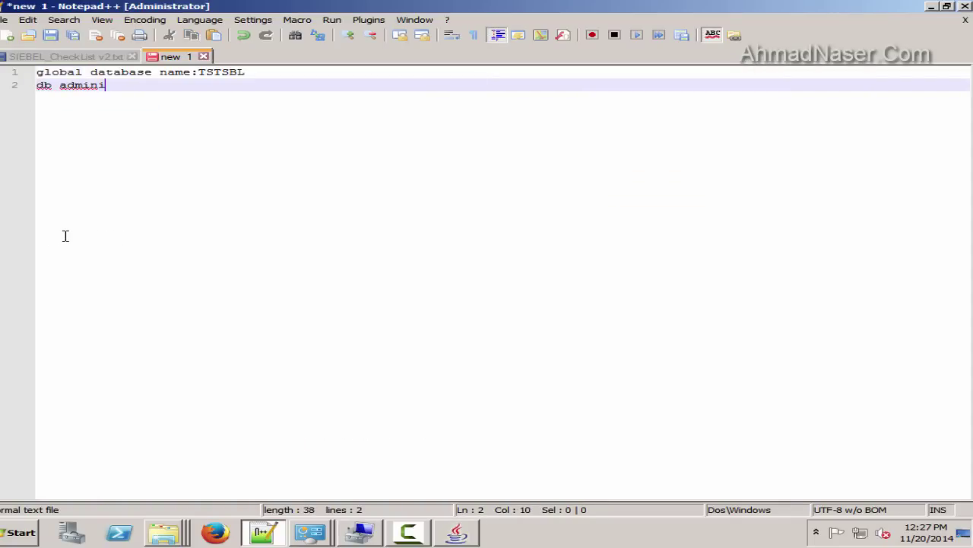
pyautogui.write('strative pass')
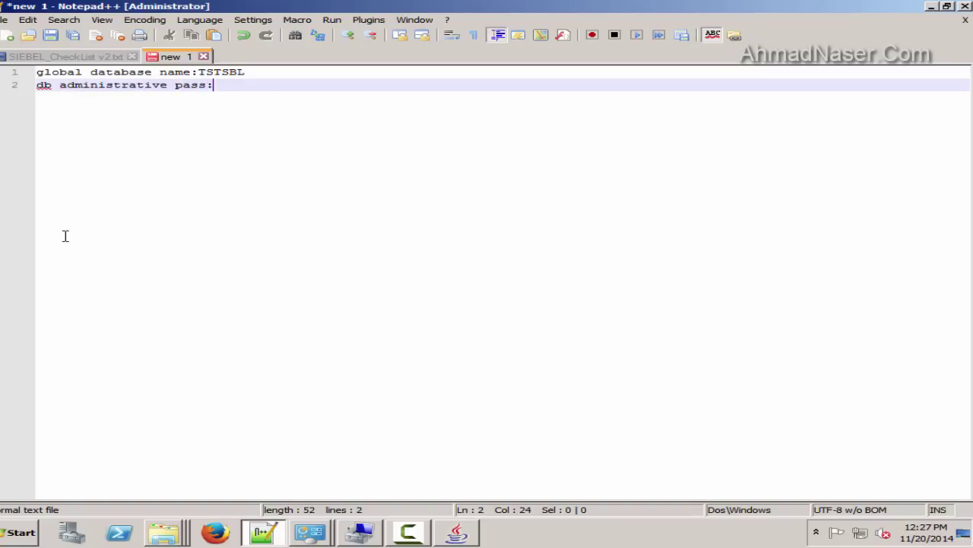
pyautogui.doubleClick(237, 84)
# Save the note as config-file.txt in the Siebel Installation folder
pyautogui.click(51, 35)
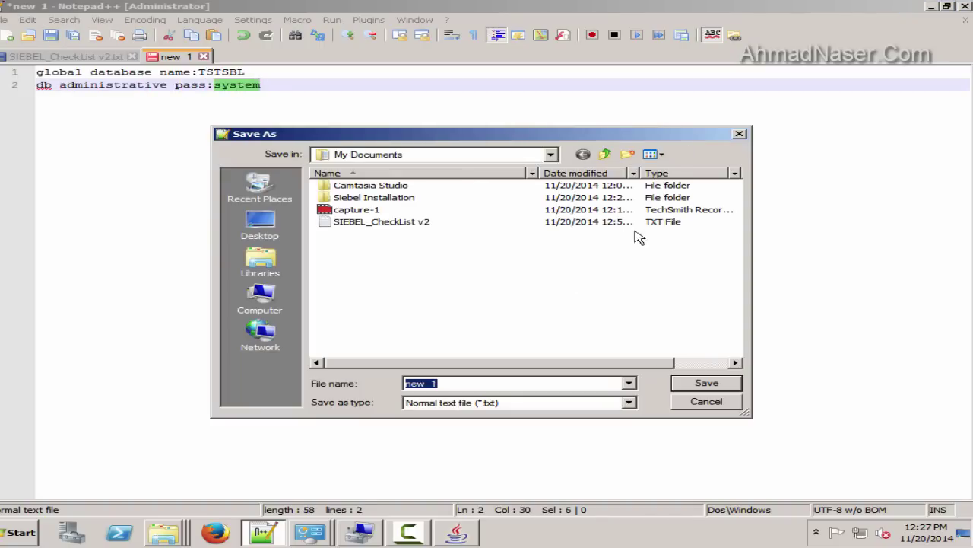
pyautogui.doubleClick(371, 197)
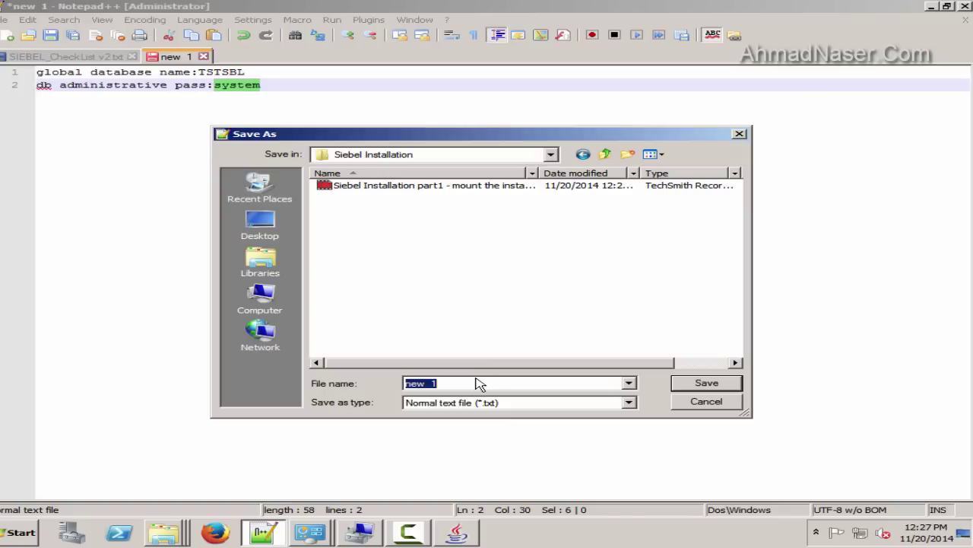
pyautogui.write('config-file')
pyautogui.press('Return')
# Copy the recorded password and clear the mismatched confirmation in the installer
pyautogui.click(263, 84)
pyautogui.doubleClick(228, 85)
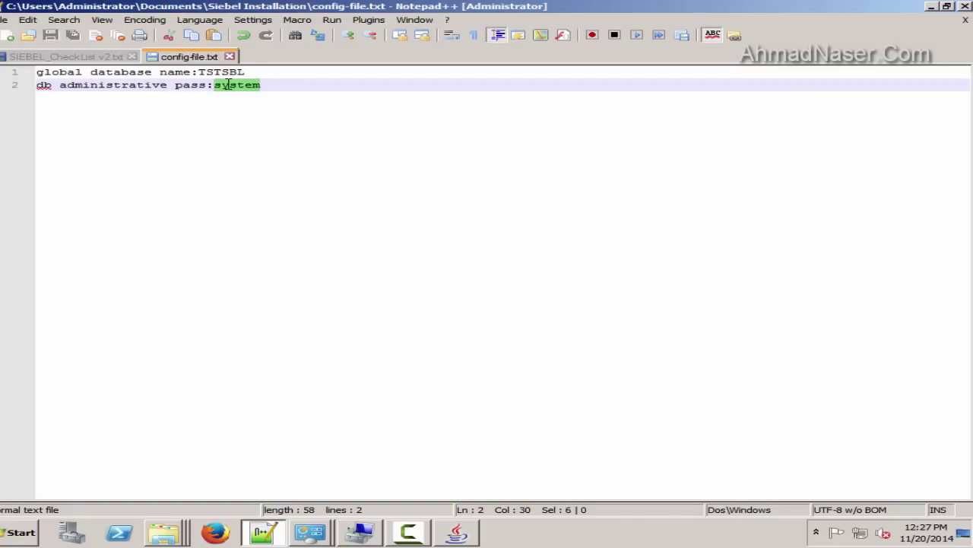
pyautogui.click(407, 533)
pyautogui.press('Tab')
pyautogui.press('BackSpace')
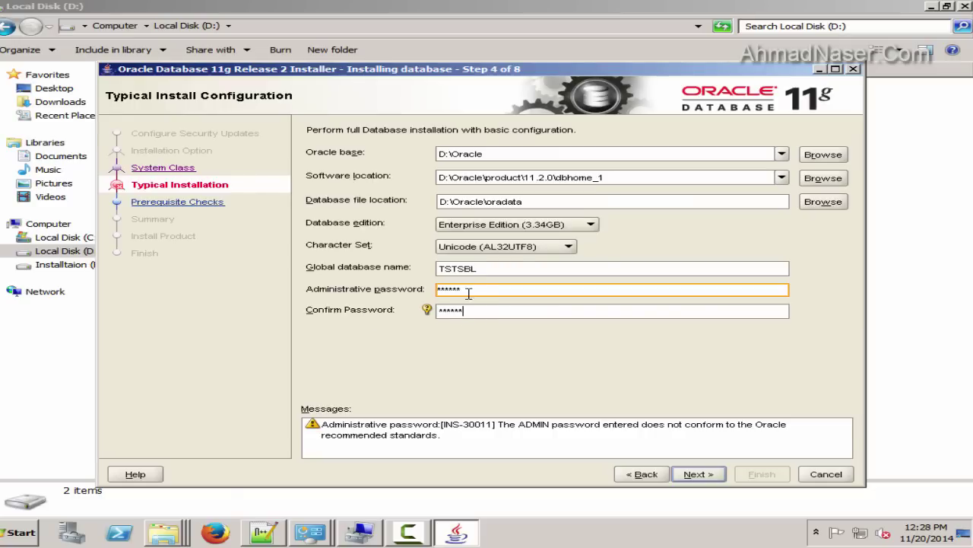
# Try advancing past Typical Install Configuration and dismiss the invalid password error
pyautogui.hotkey('shift', 'Tab')
pyautogui.click(458, 153)
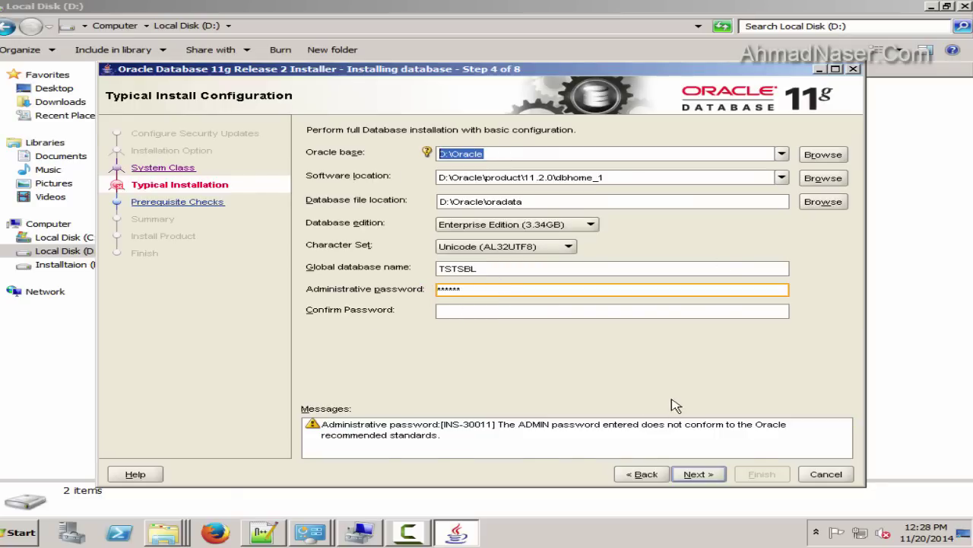
pyautogui.click(700, 478)
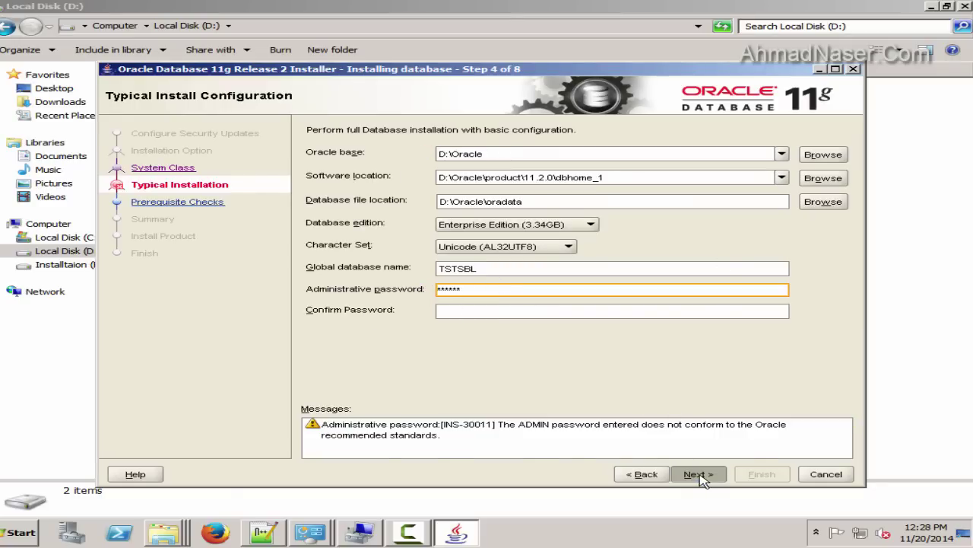
pyautogui.click(612, 304)
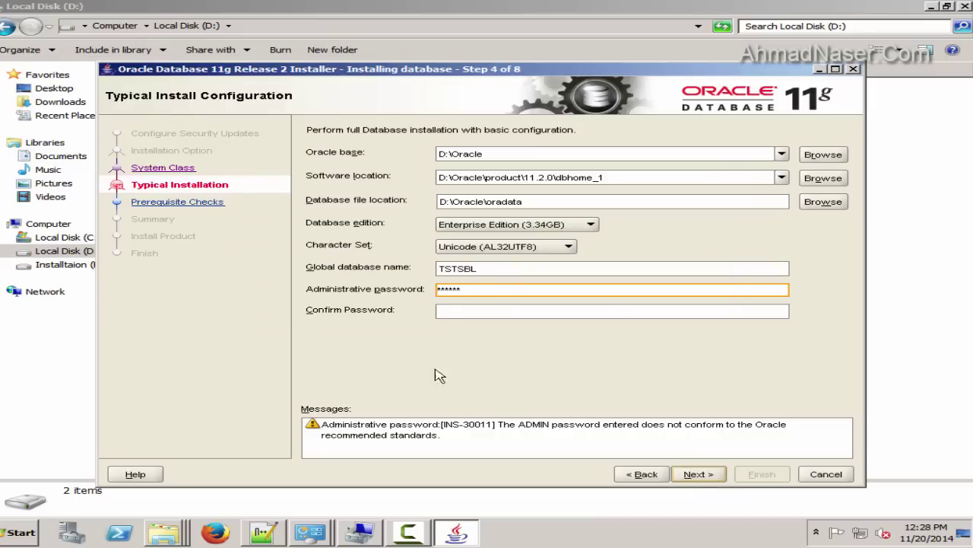
# Retype the confirm password, accept the INS-30011 password warning, and reach the Summary
pyautogui.click(439, 310)
pyautogui.write('******')
pyautogui.click(704, 472)
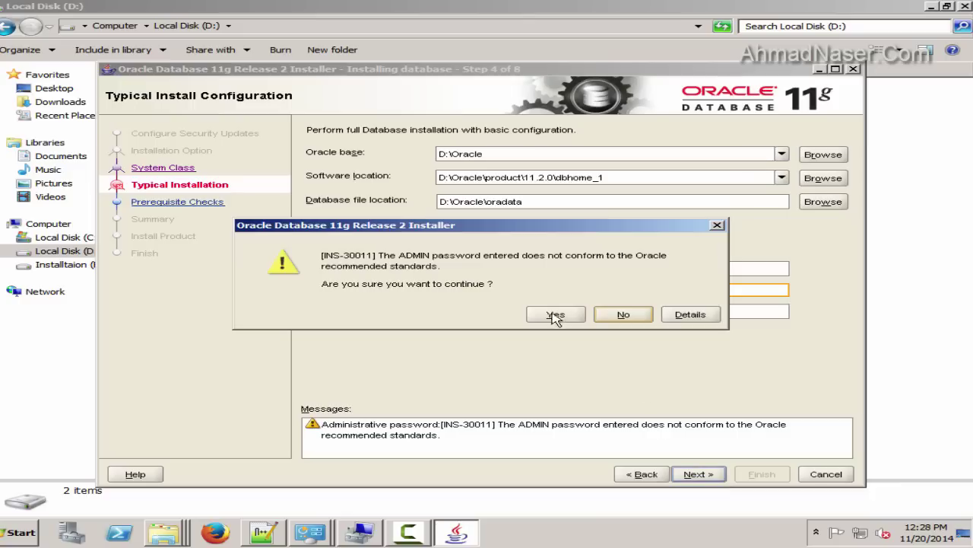
pyautogui.click(572, 316)
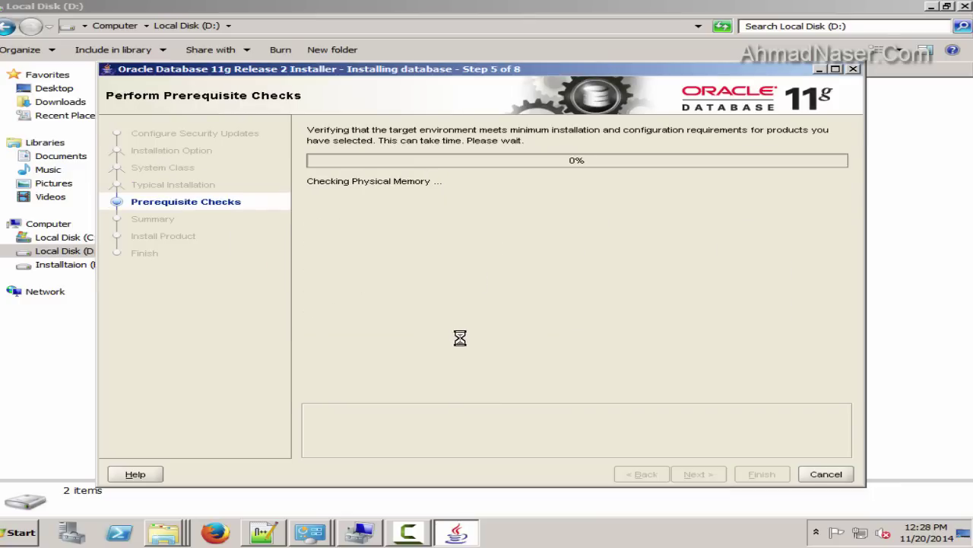
pyautogui.click(781, 476)
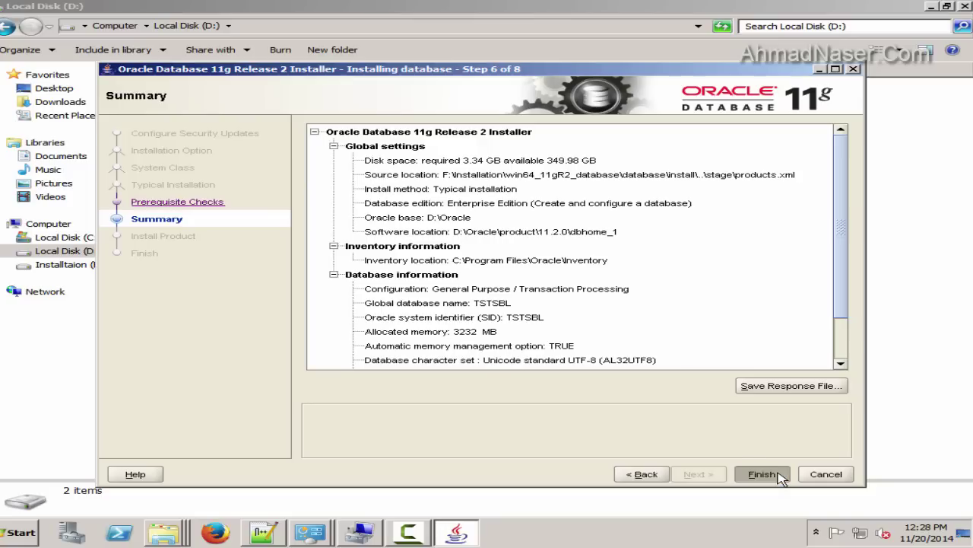
# Save the db.rsp response file into a new folder on D: and start the installation
pyautogui.click(791, 387)
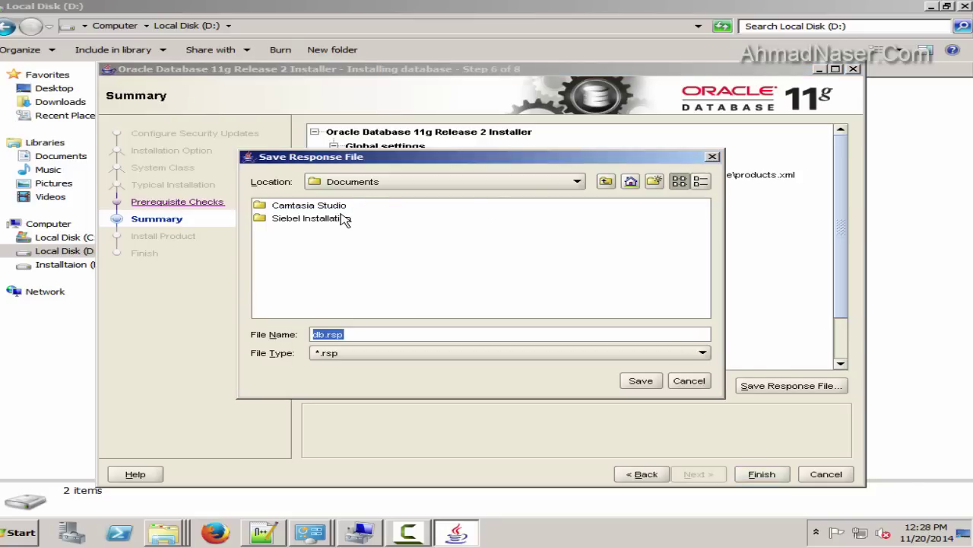
pyautogui.click(606, 181)
pyautogui.click(605, 181)
pyautogui.click(605, 181)
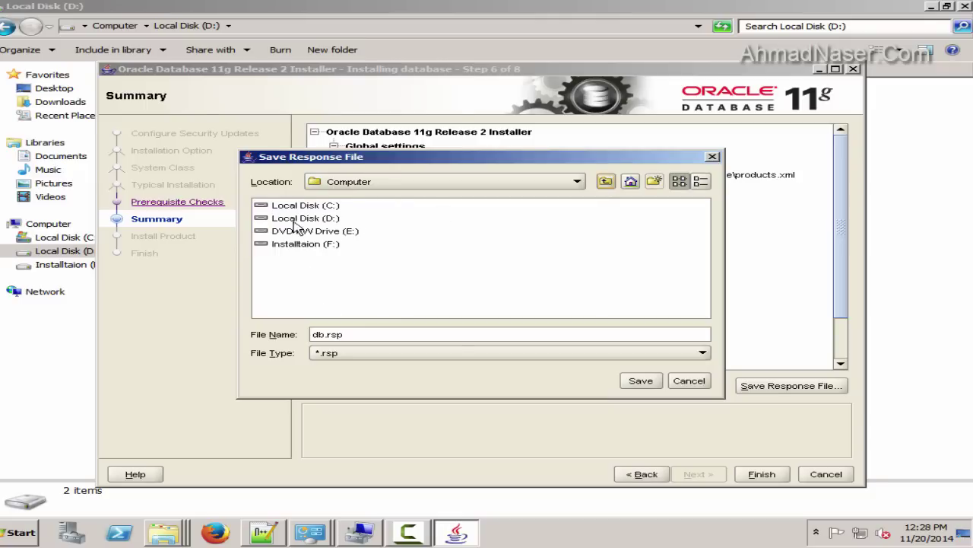
pyautogui.doubleClick(297, 218)
pyautogui.click(657, 182)
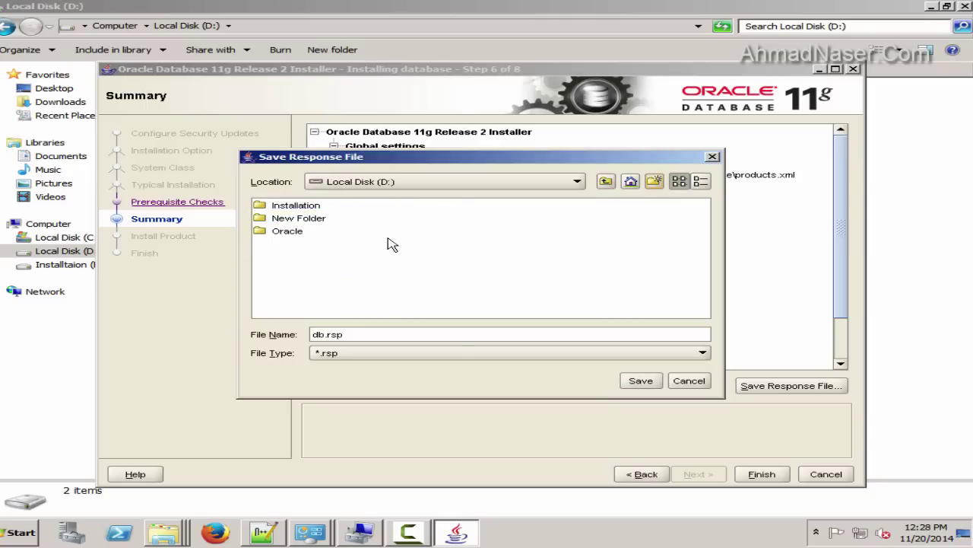
pyautogui.click(308, 220)
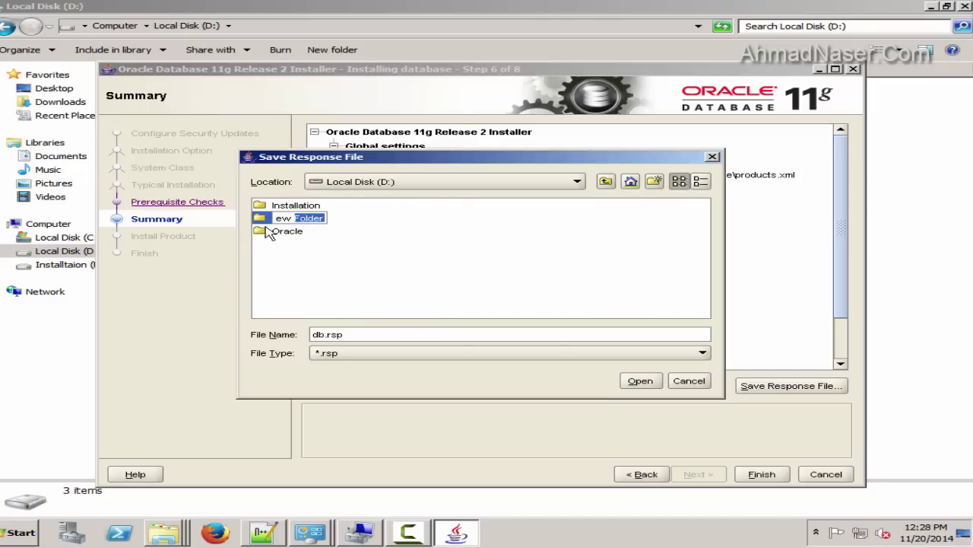
pyautogui.doubleClick(301, 218)
pyautogui.click(641, 383)
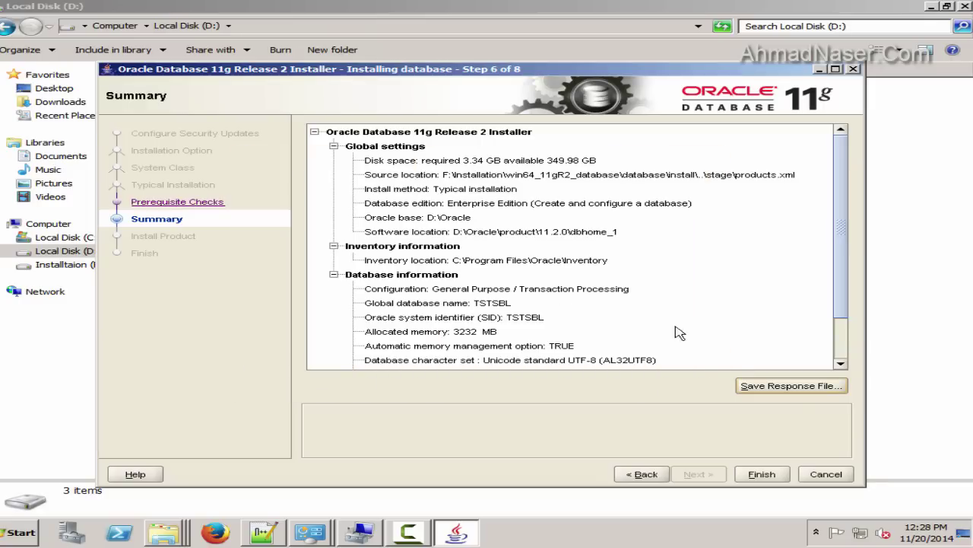
pyautogui.scroll(-2, 554, 358)
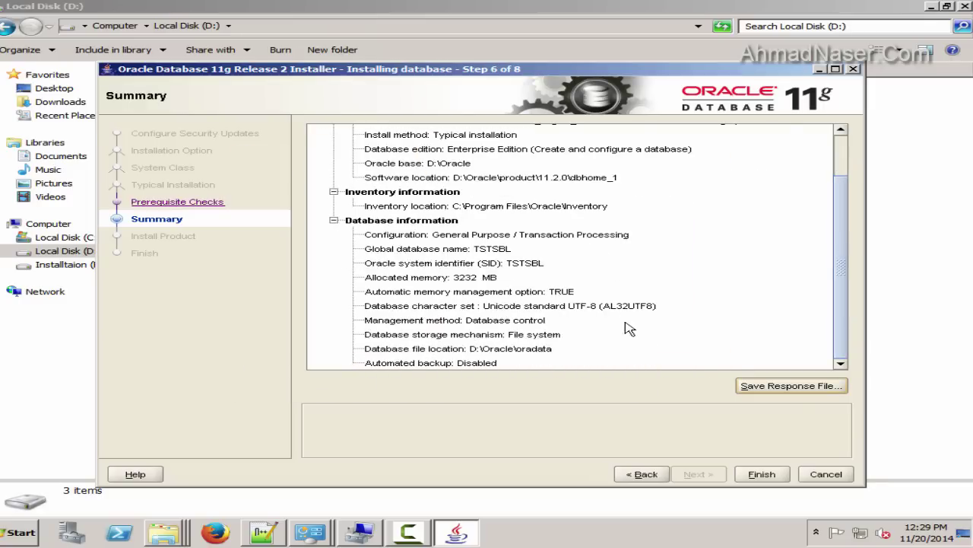
pyautogui.click(761, 474)
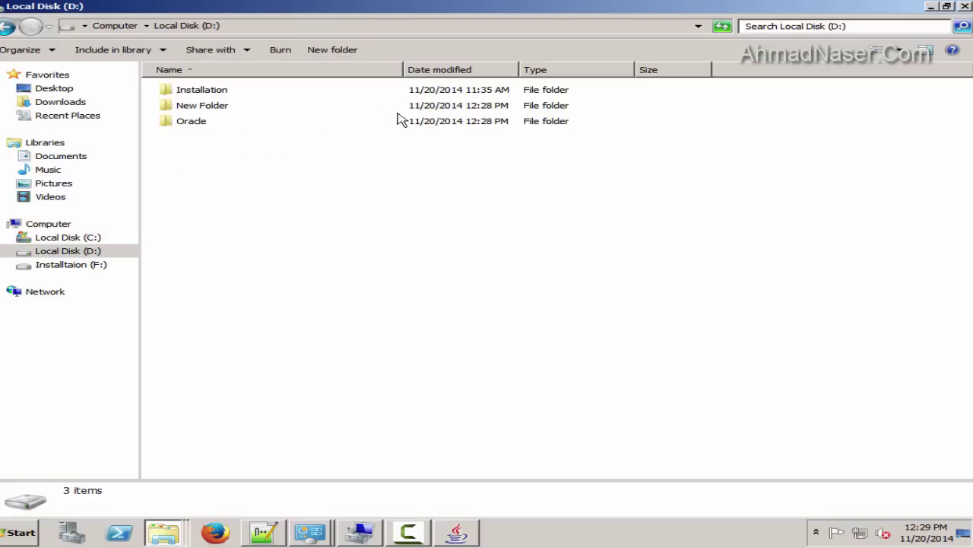
# Rename the new folder on D: to response-files
pyautogui.rightClick(223, 105)
pyautogui.click(294, 258)
pyautogui.write('re')
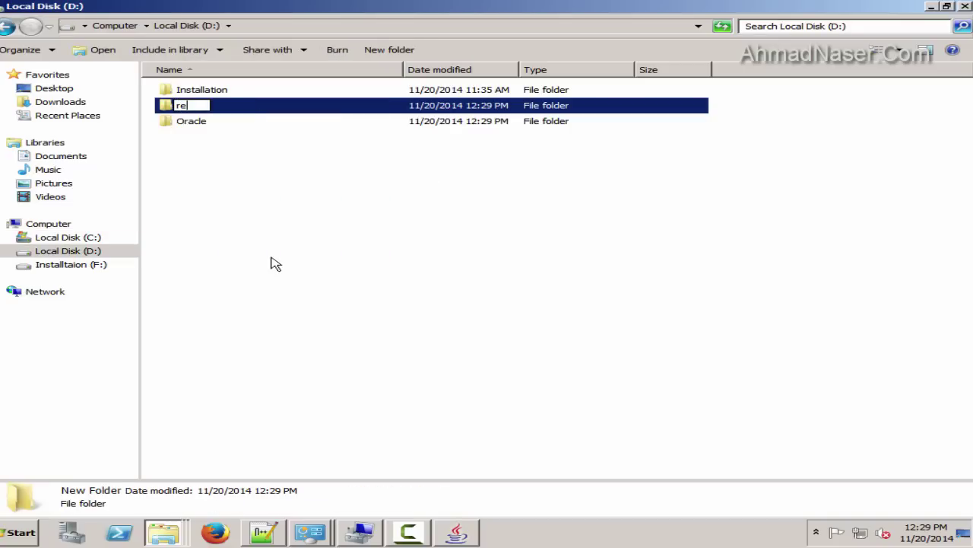
pyautogui.write('sponse-files')
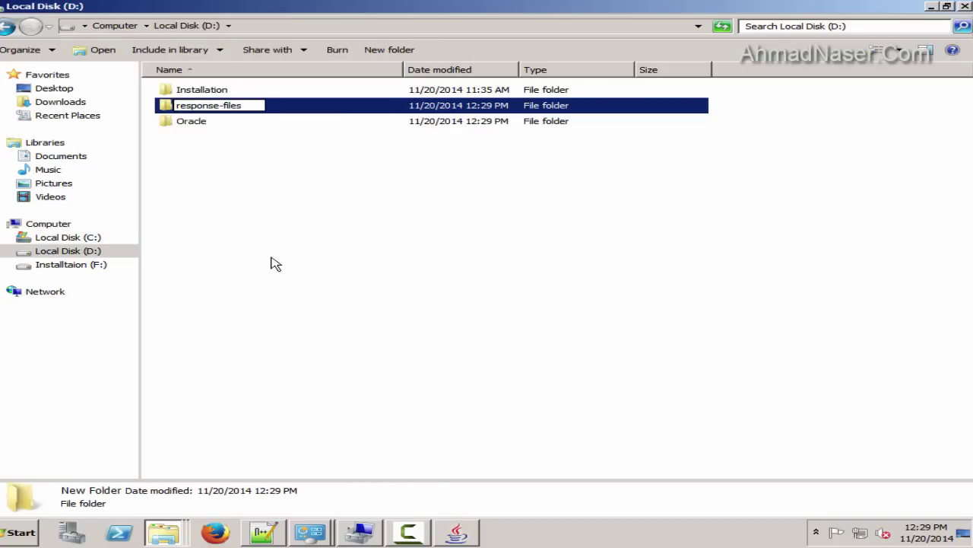
pyautogui.click(272, 263)
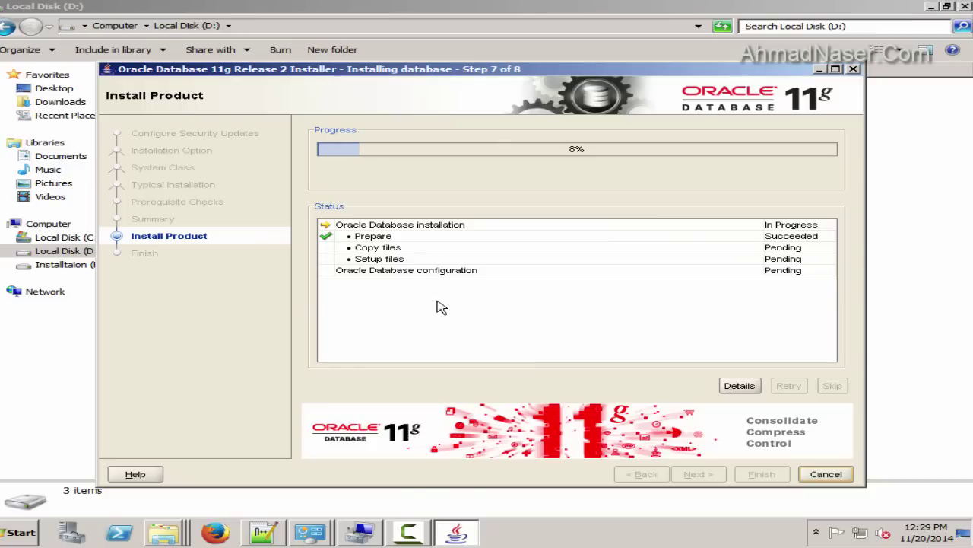
# Wait for the TSTSBL database creation to finish, then nudge the installer window up
pyautogui.click(817, 532)
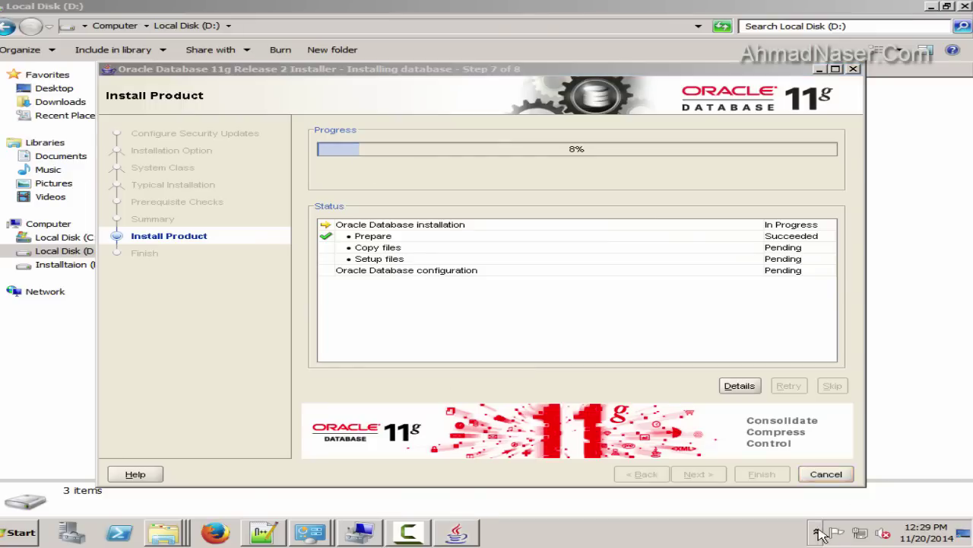
pyautogui.click(408, 532)
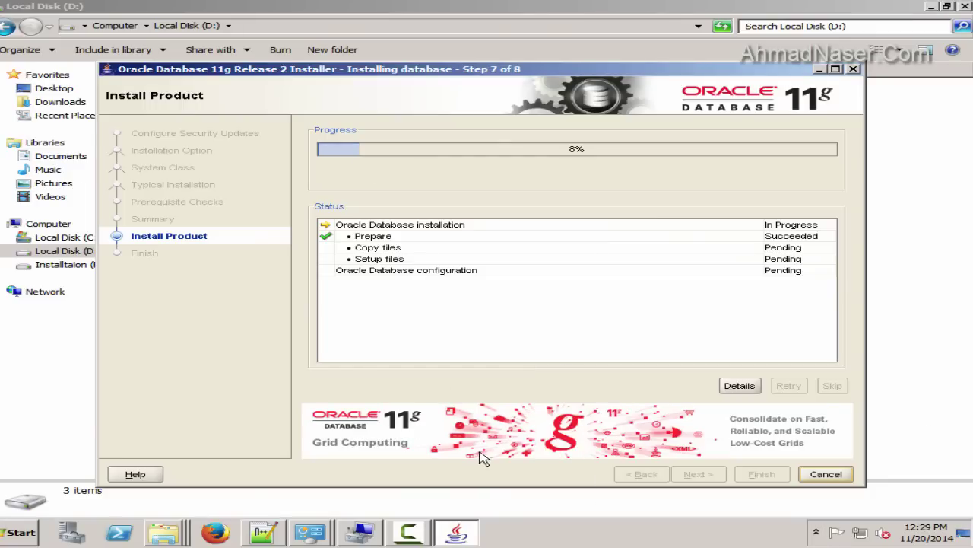
pyautogui.moveTo(492, 70); pyautogui.dragTo(493, 60)
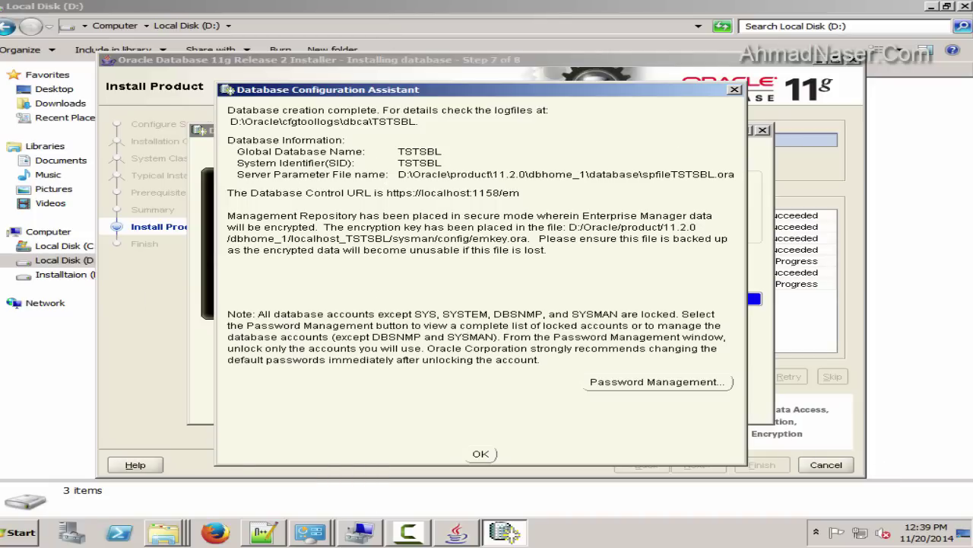
# Launch Paint and capture the TSTSBL completion dialog as a screenshot
pyautogui.press('super')
pyautogui.write('paint')
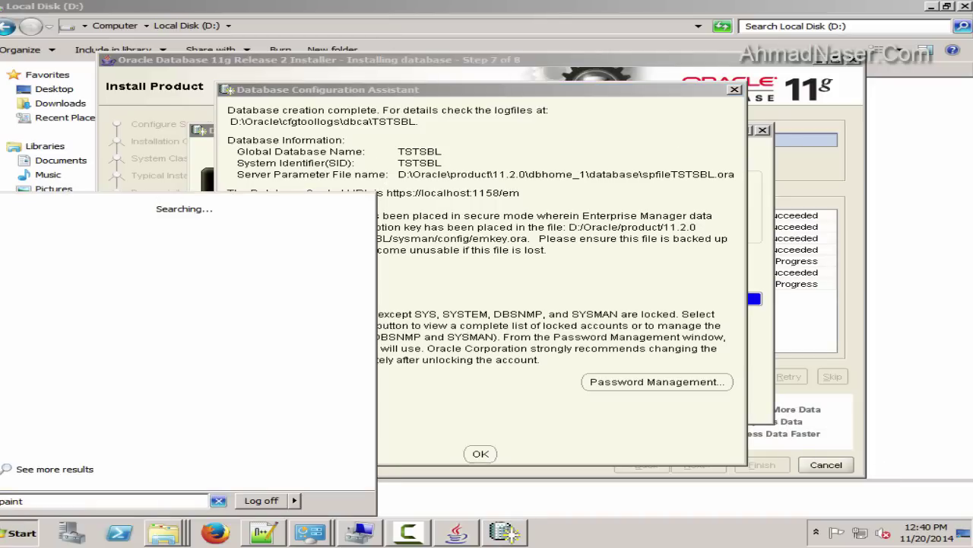
pyautogui.press('Return')
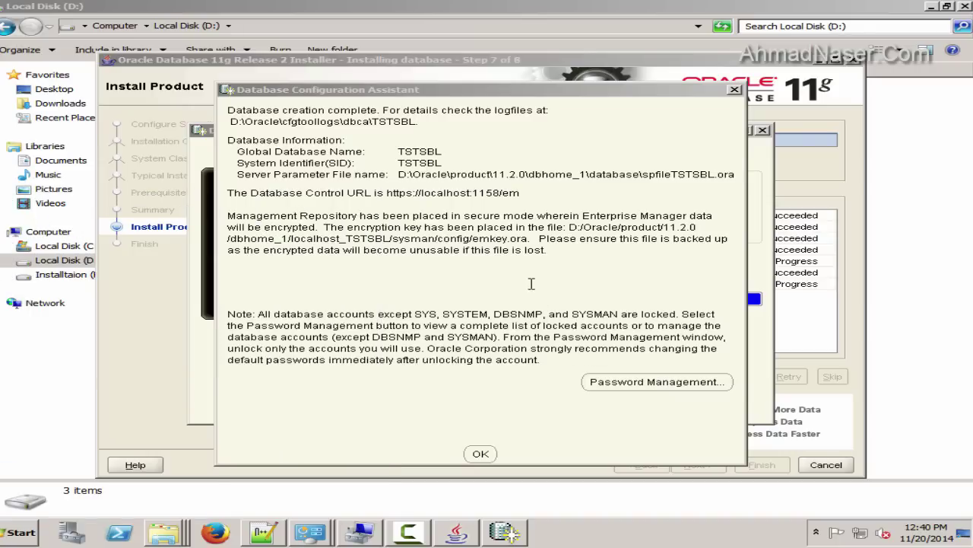
pyautogui.click(382, 93)
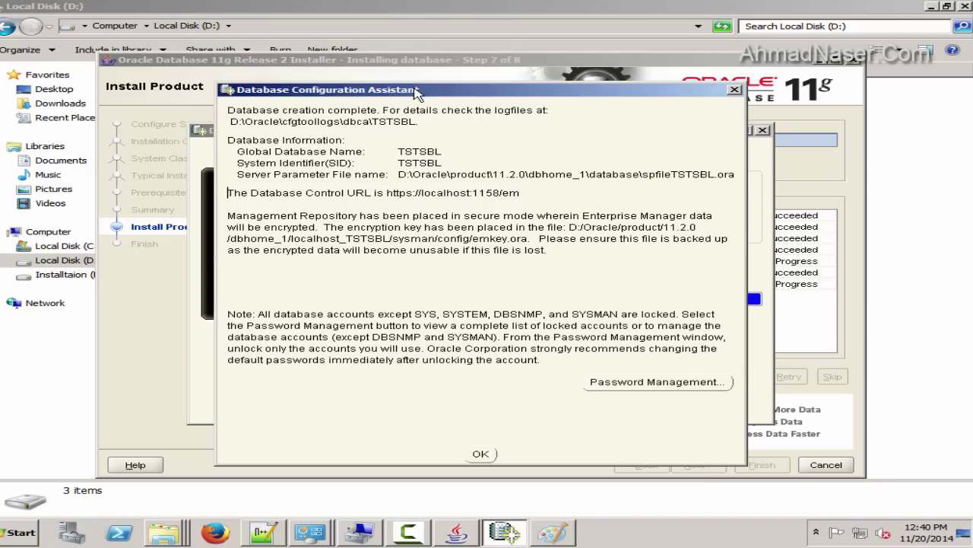
pyautogui.click(553, 532)
# Paste the screenshot into Paint and crop it to the completion dialog
pyautogui.click(115, 106)
pyautogui.click(724, 481)
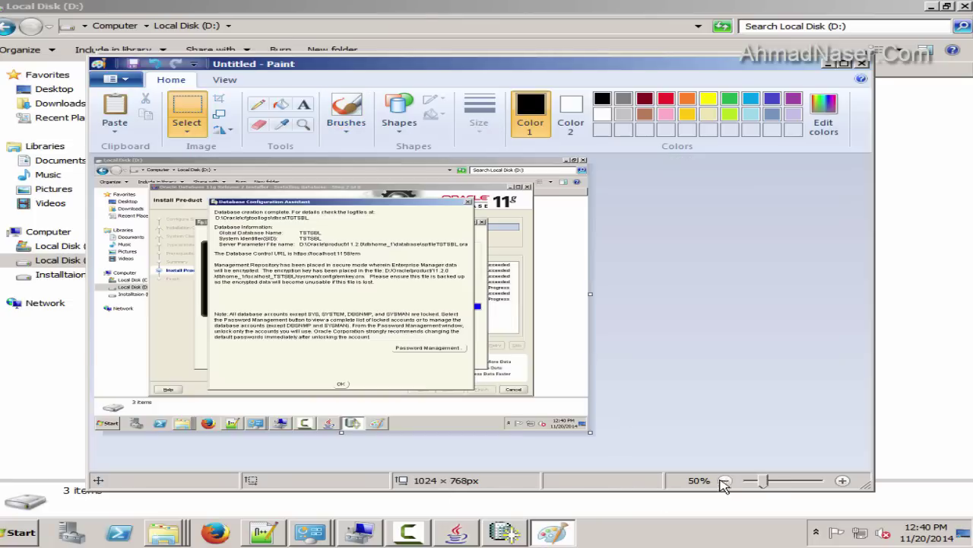
pyautogui.moveTo(209, 198); pyautogui.dragTo(474, 389)
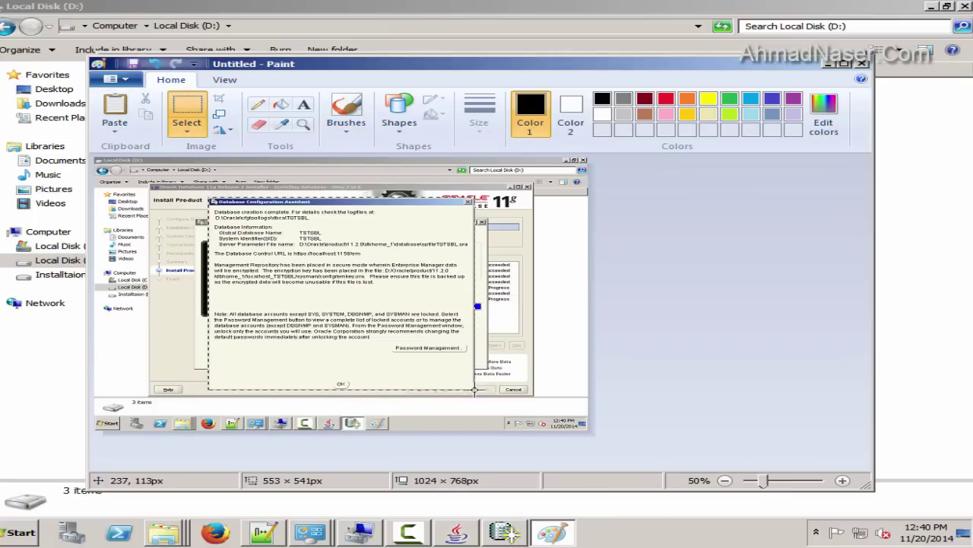
pyautogui.click(219, 99)
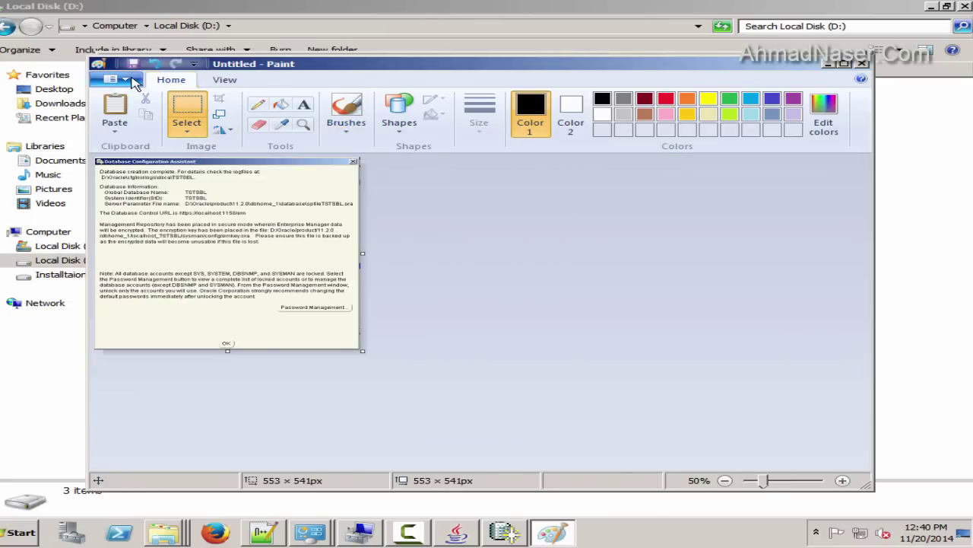
# Save the cropped image as JPEG 'dbca' in Documents\Siebel Installation
pyautogui.click(115, 79)
pyautogui.moveTo(241, 198)
pyautogui.click(372, 159)
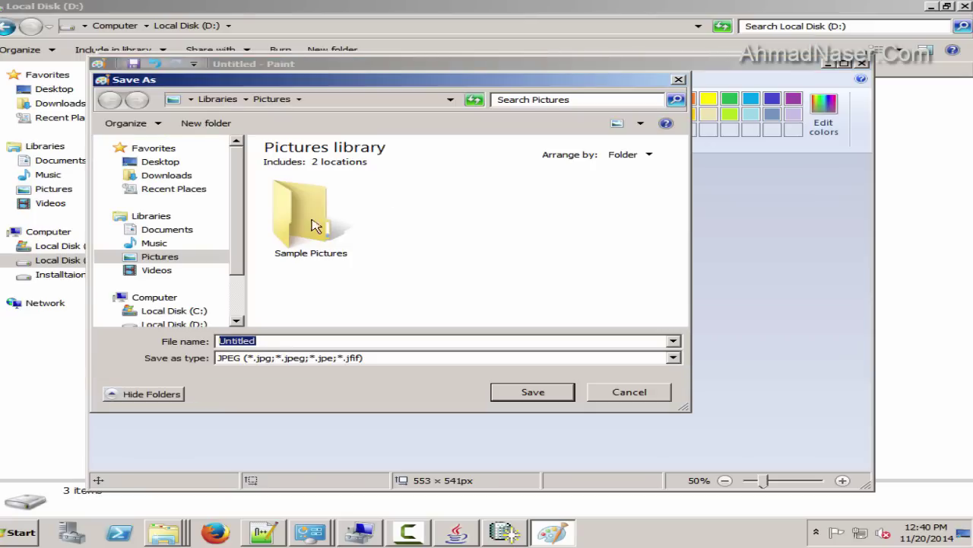
pyautogui.click(187, 324)
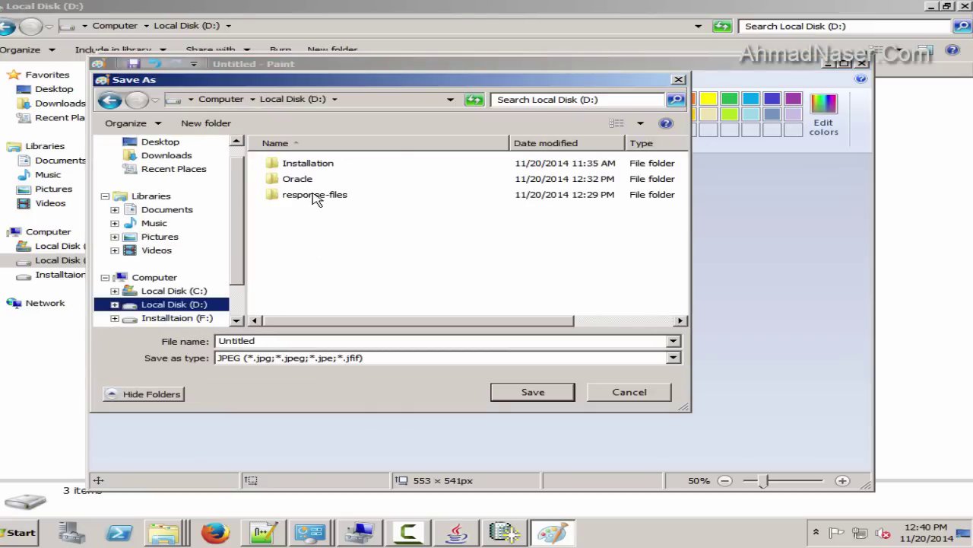
pyautogui.click(171, 209)
pyautogui.doubleClick(319, 219)
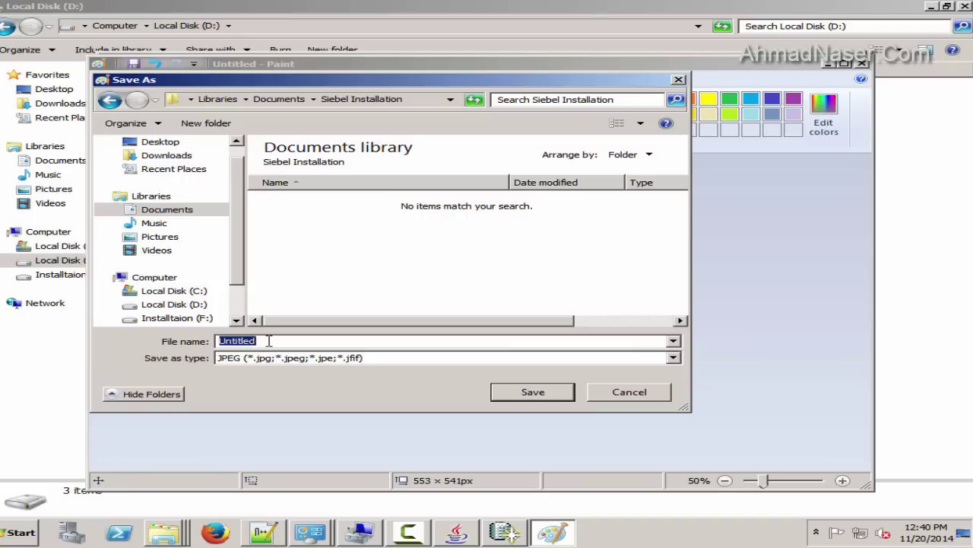
pyautogui.write('dbca')
pyautogui.click(572, 394)
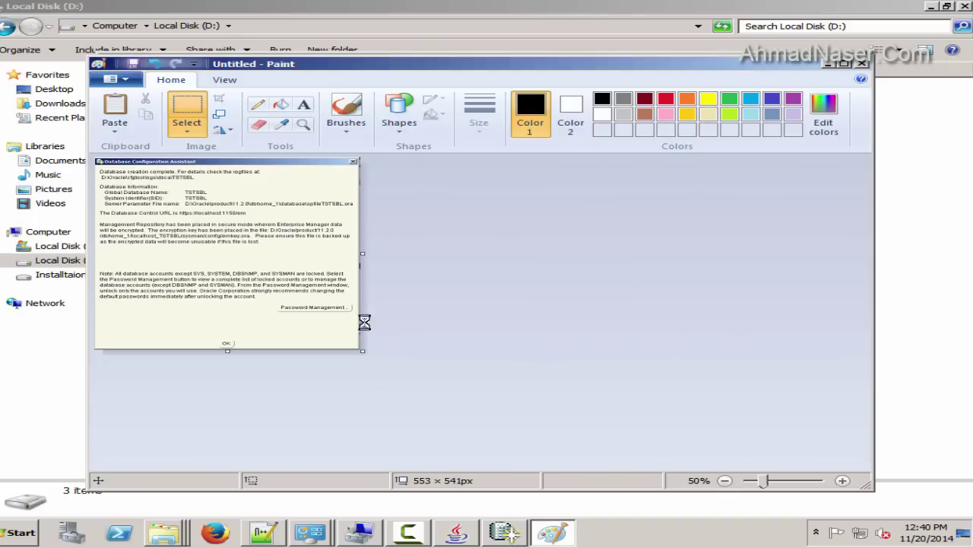
# Copy the Database Control URL line into config-file.txt in Notepad++
pyautogui.click(571, 534)
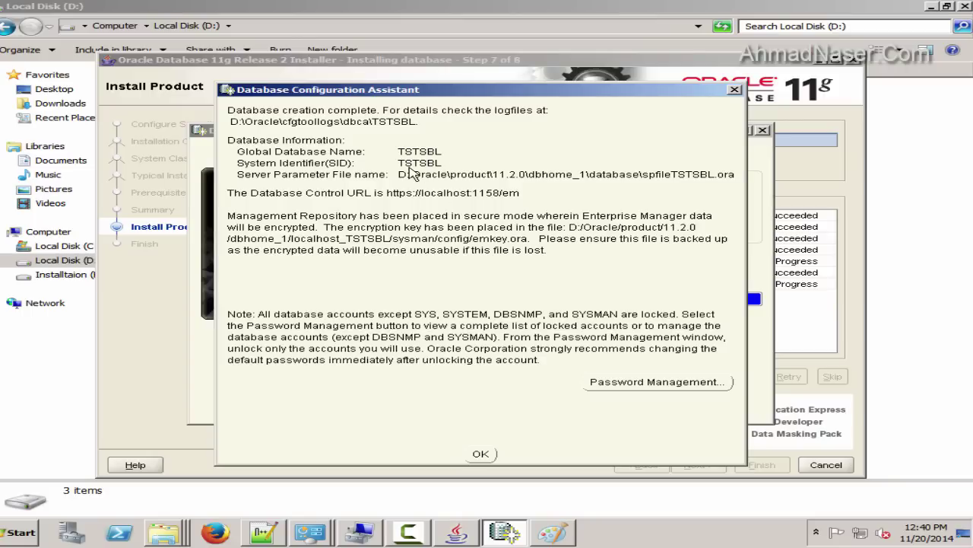
pyautogui.moveTo(521, 192); pyautogui.dragTo(227, 192)
pyautogui.hotkey('ctrl', 'c')
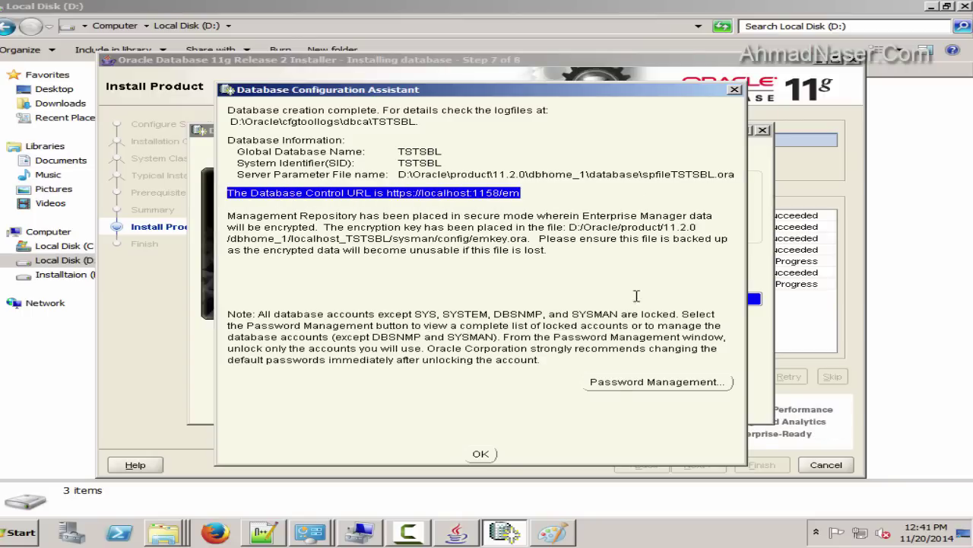
pyautogui.click(262, 532)
pyautogui.click(176, 59)
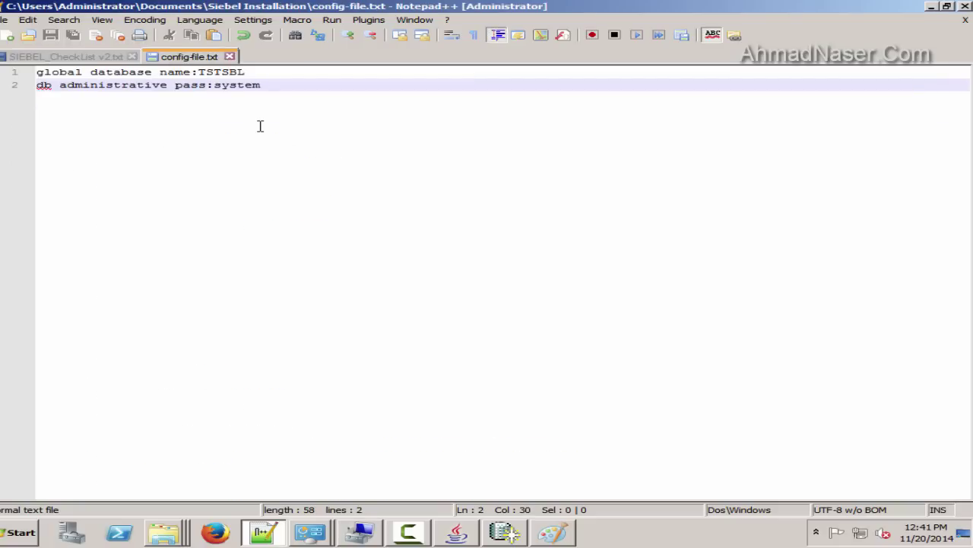
pyautogui.press('Return')
pyautogui.press('Return')
pyautogui.hotkey('ctrl', 'v')
pyautogui.press('Return')
pyautogui.press('Return')
# Dismiss the completion dialog and close the finished installer
pyautogui.click(276, 533)
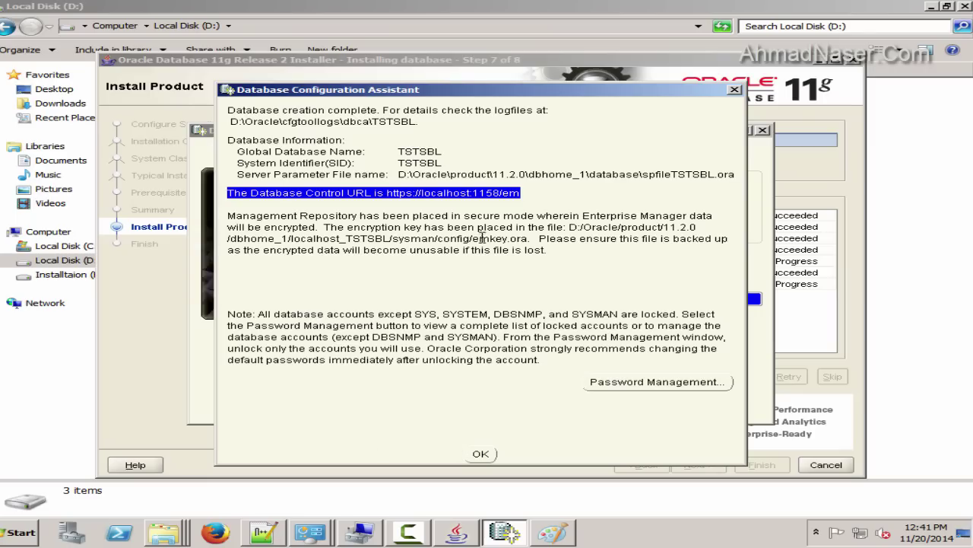
pyautogui.click(536, 220)
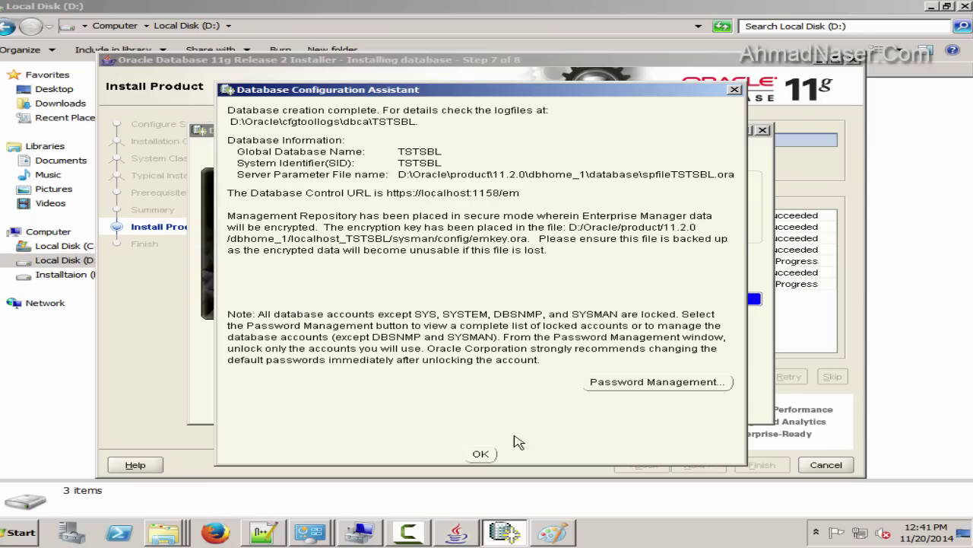
pyautogui.click(481, 453)
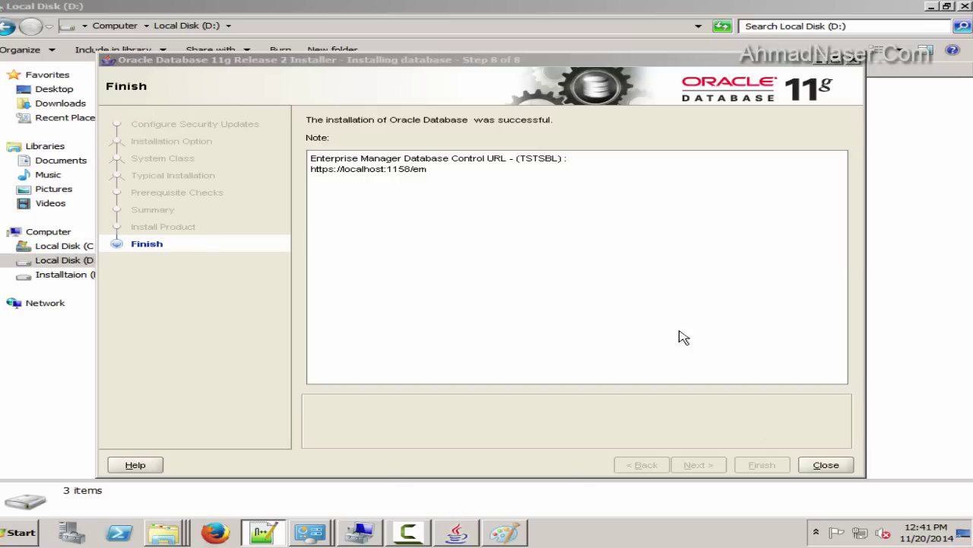
pyautogui.click(836, 469)
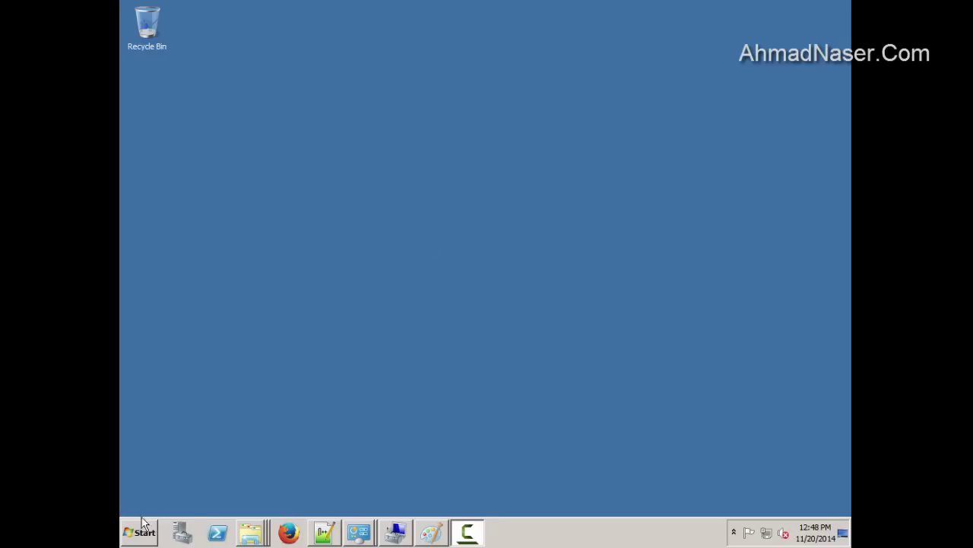
# Connect to the database as sys with SYSDBA via sqlplus in Command Prompt, then minimise it
pyautogui.click(143, 525)
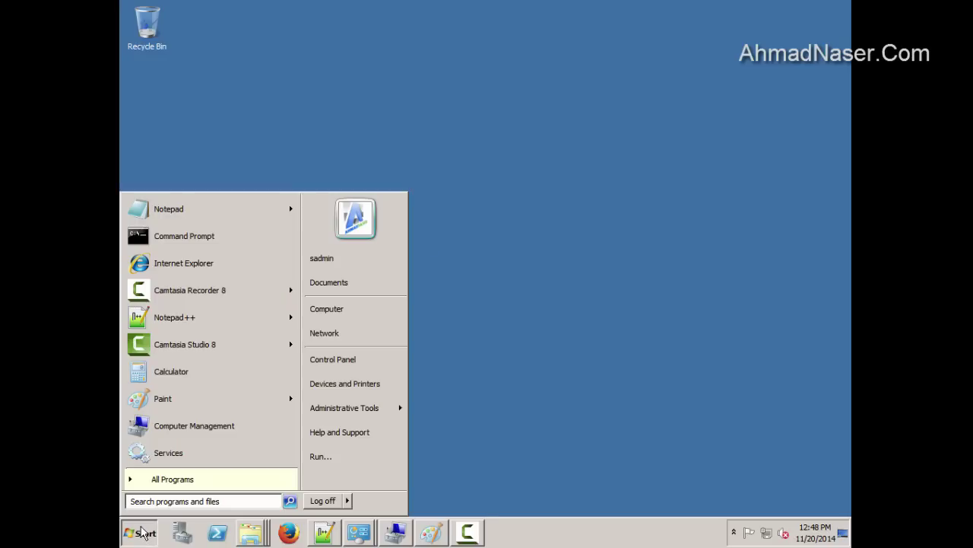
pyautogui.write('cmd')
pyautogui.click(151, 228)
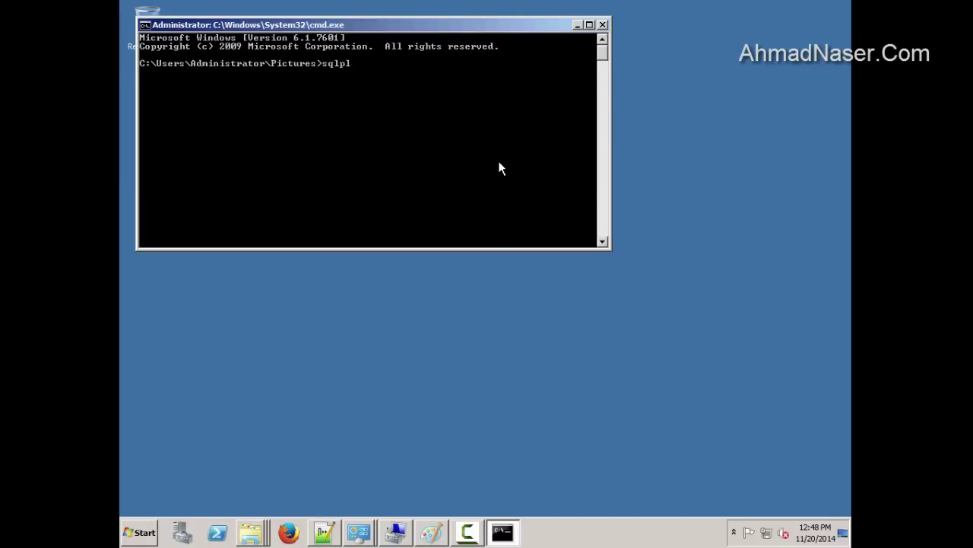
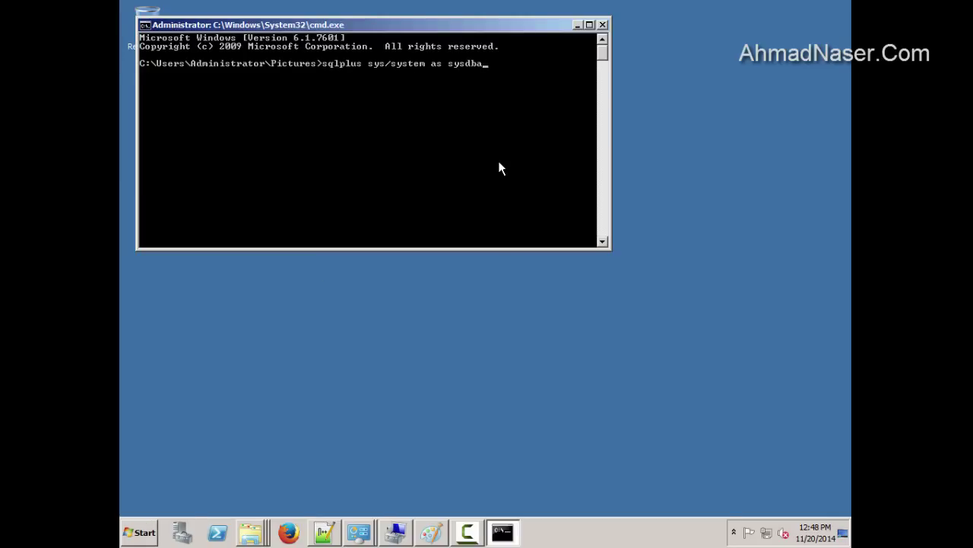
pyautogui.press('Return')
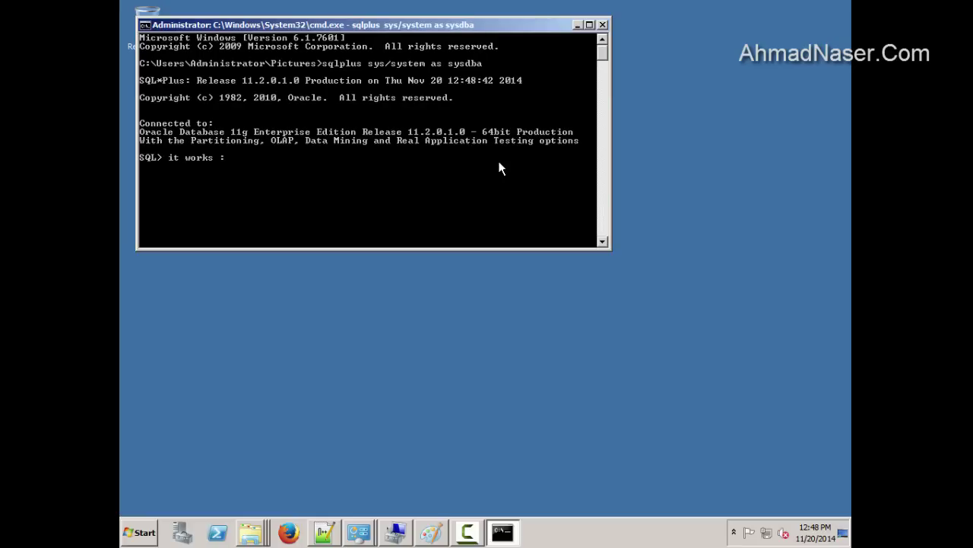
pyautogui.press('super+d')
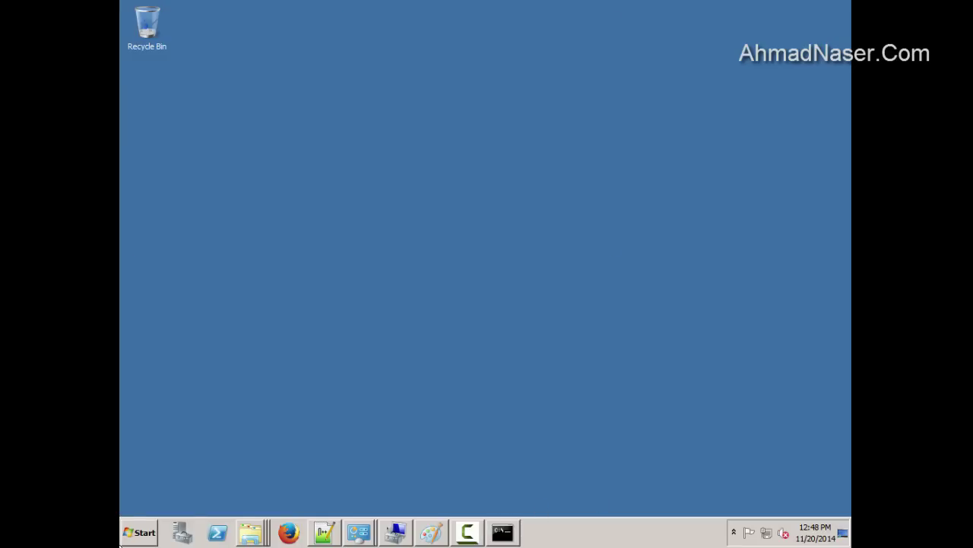
# Open Services and jump to the Oracle entries in the list
pyautogui.press('super')
pyautogui.write('ser')
pyautogui.click(171, 273)
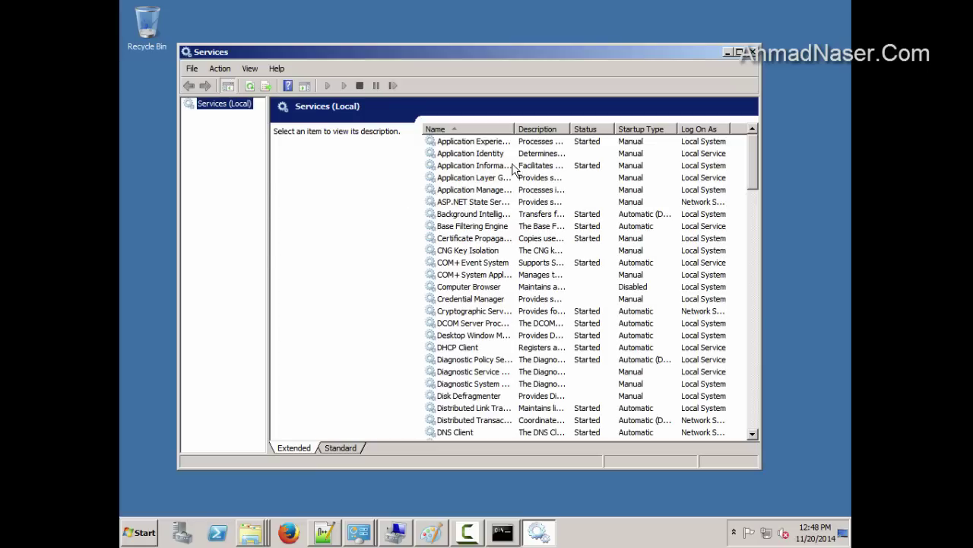
pyautogui.click(509, 189)
pyautogui.write('oraclej')
pyautogui.press('Down')
pyautogui.press('Down')
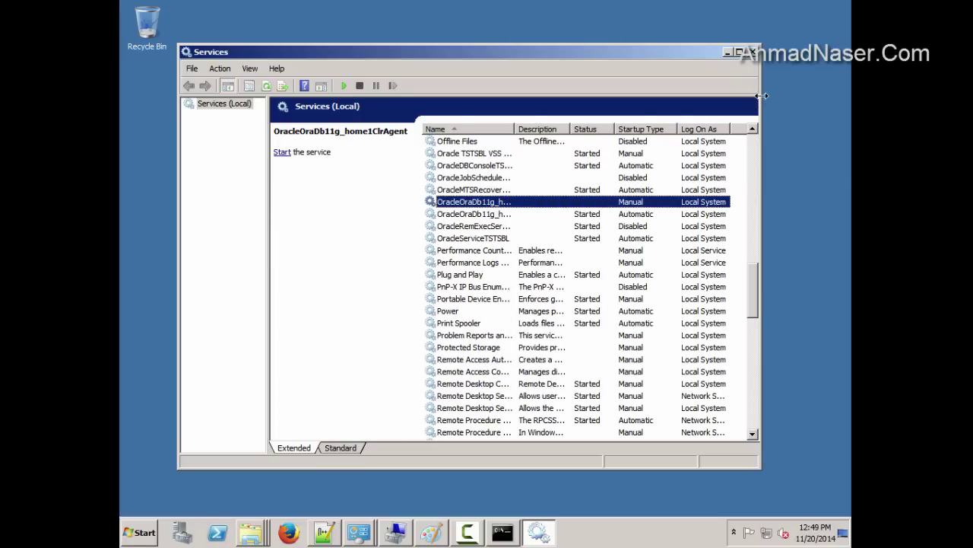
pyautogui.moveTo(762, 96); pyautogui.dragTo(849, 96)
# Check OracleDBConsoleTSTSBL, OracleServiceTSTSBL and the other Oracle services, then close Services
pyautogui.click(411, 166)
pyautogui.scroll(1, 456, 164)
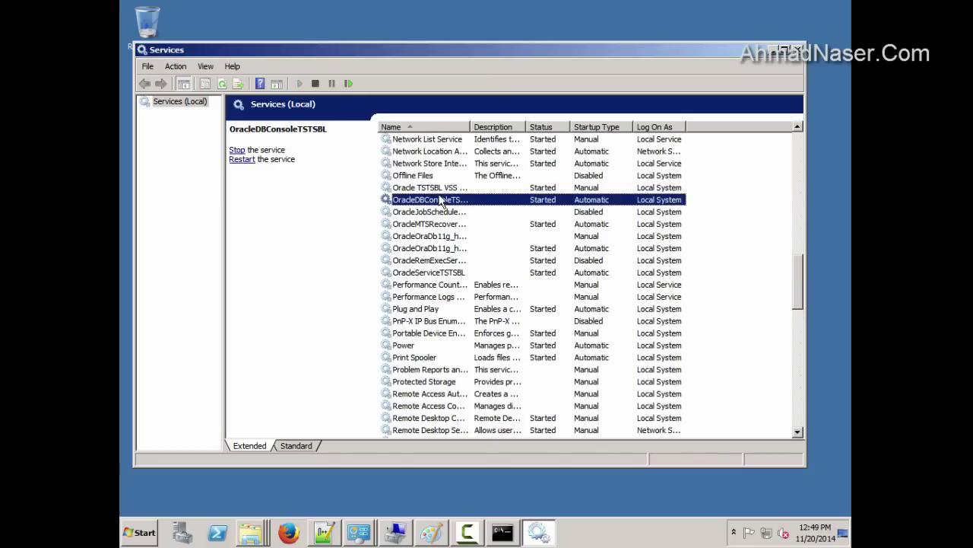
pyautogui.press('Up')
pyautogui.moveTo(470, 126); pyautogui.dragTo(521, 127)
pyautogui.press('Down')
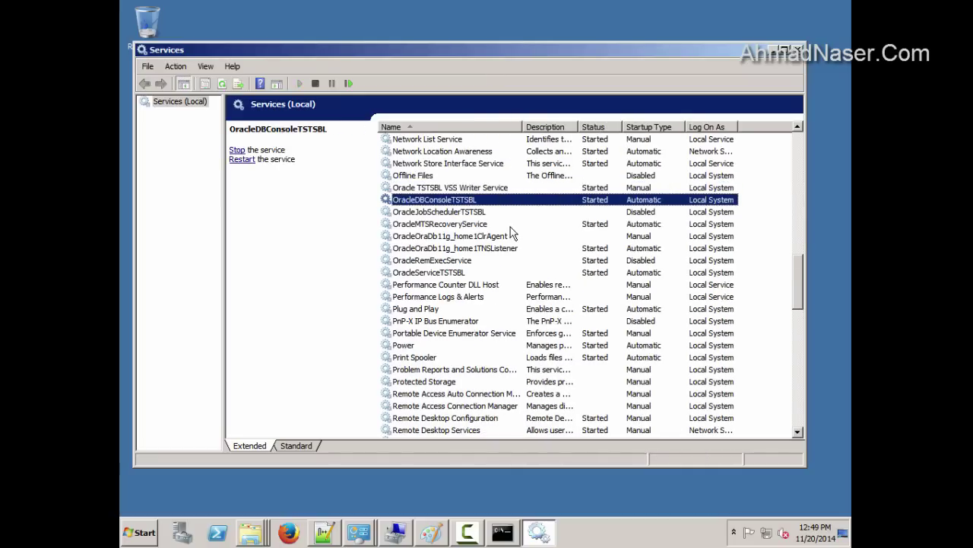
pyautogui.press('Down')
pyautogui.press('Down')
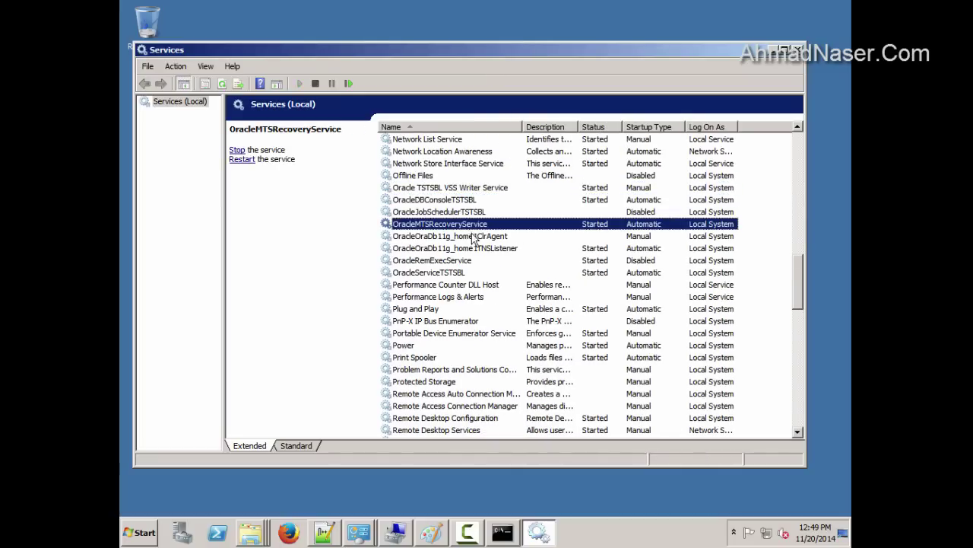
pyautogui.click(448, 273)
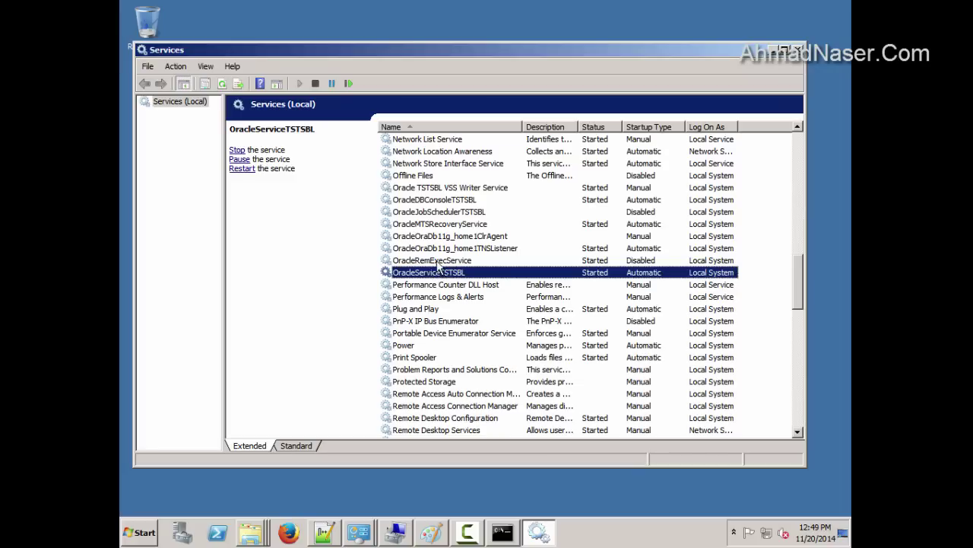
pyautogui.press('Up')
pyautogui.press('Up')
pyautogui.press('Up')
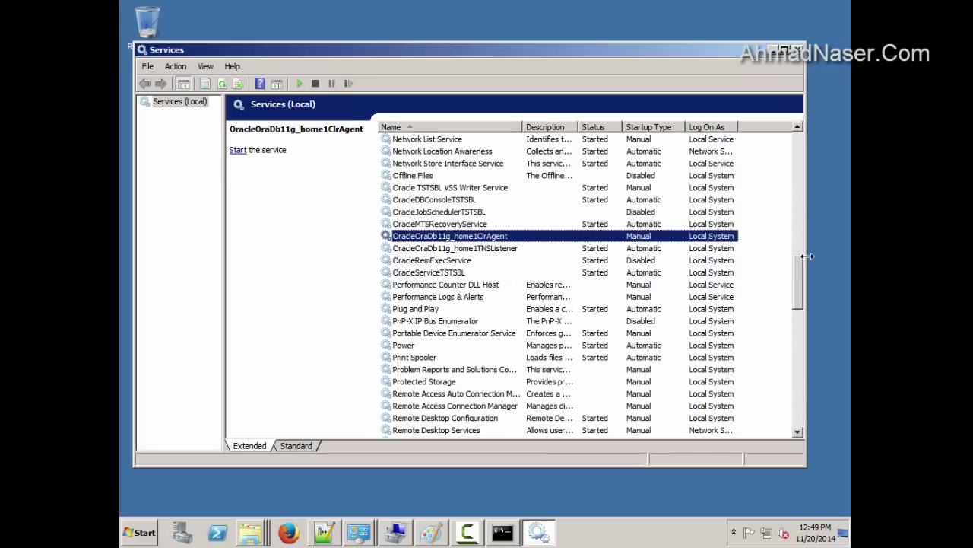
pyautogui.click(798, 51)
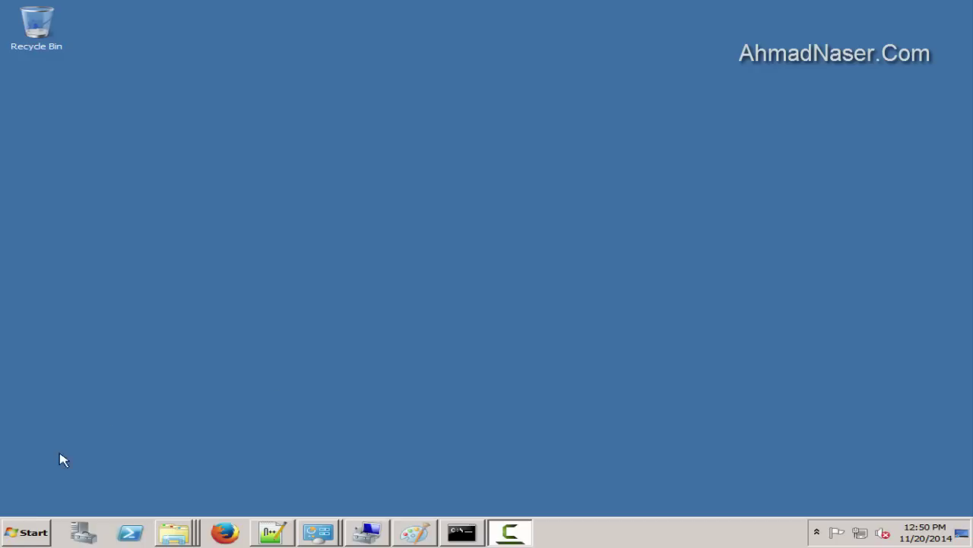
# Rename the computer to SIEBELHOST in System Properties and accept the required restart
pyautogui.click(35, 534)
pyautogui.rightClick(290, 311)
pyautogui.click(356, 413)
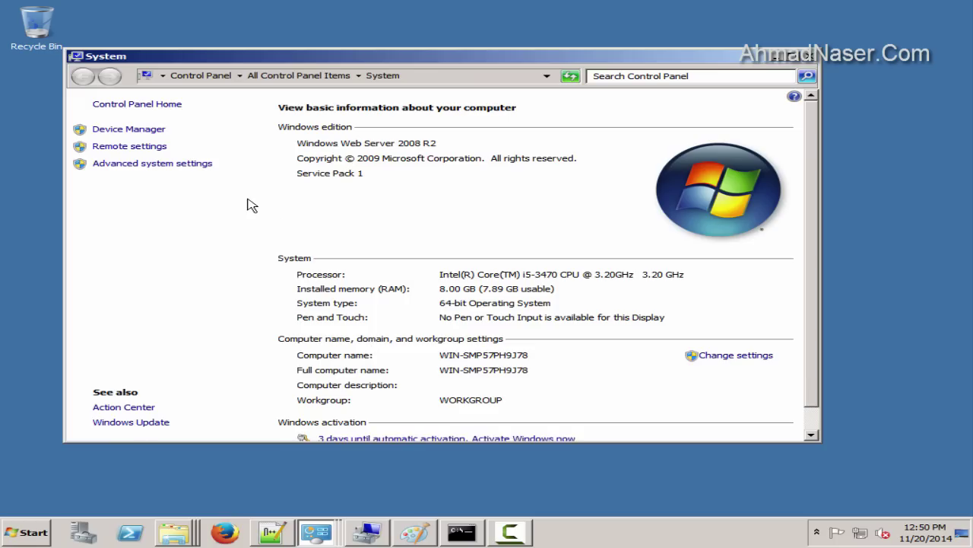
pyautogui.click(152, 163)
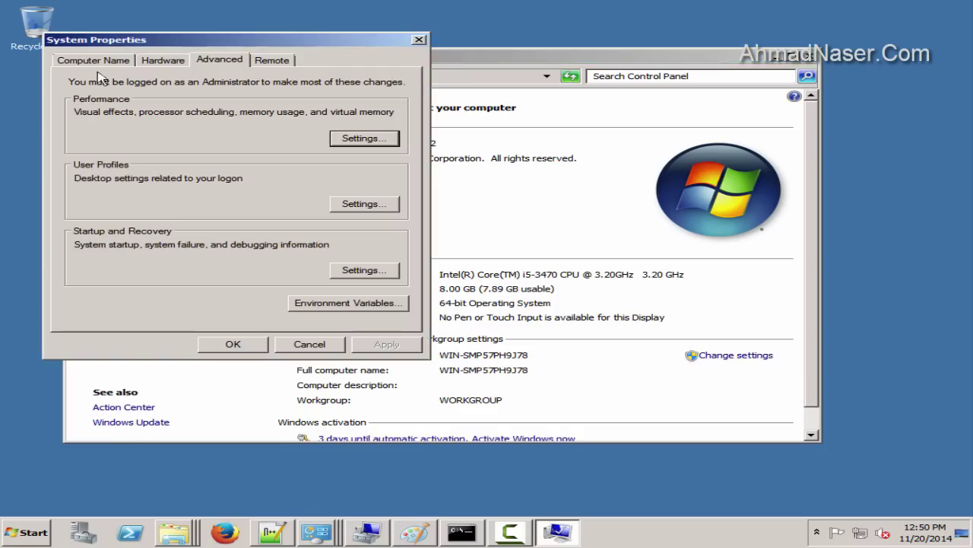
pyautogui.click(80, 61)
pyautogui.click(350, 199)
pyautogui.moveTo(203, 137); pyautogui.dragTo(61, 137)
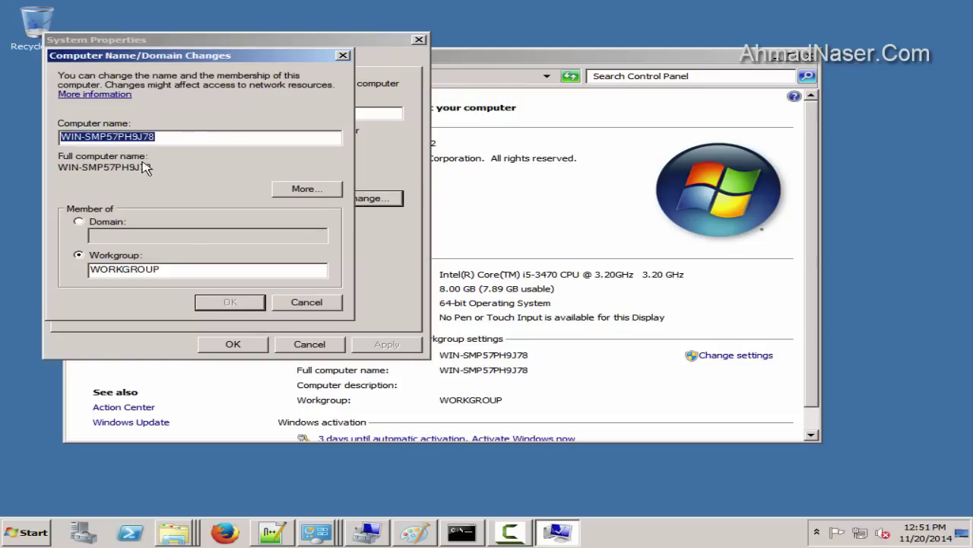
pyautogui.write('SIEBEL')
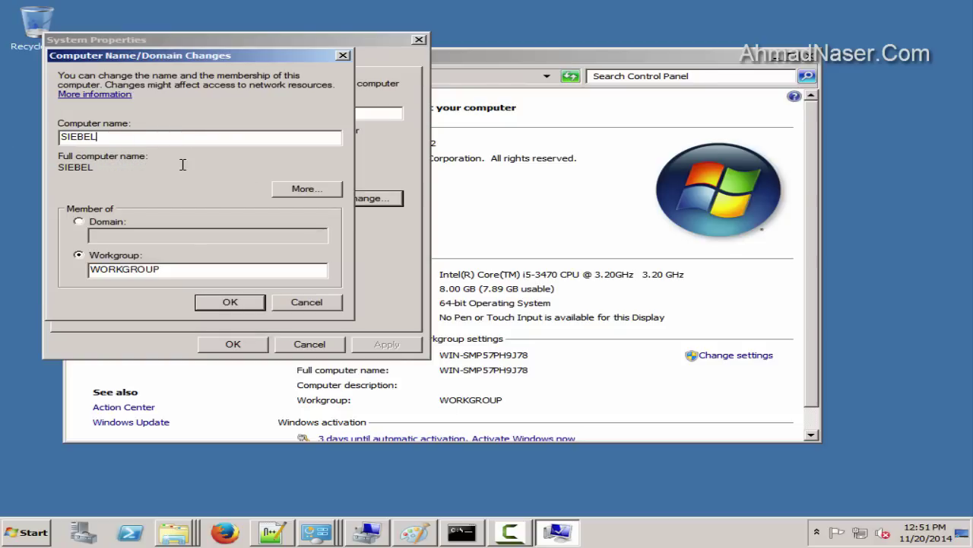
pyautogui.write('HOST')
pyautogui.click(211, 304)
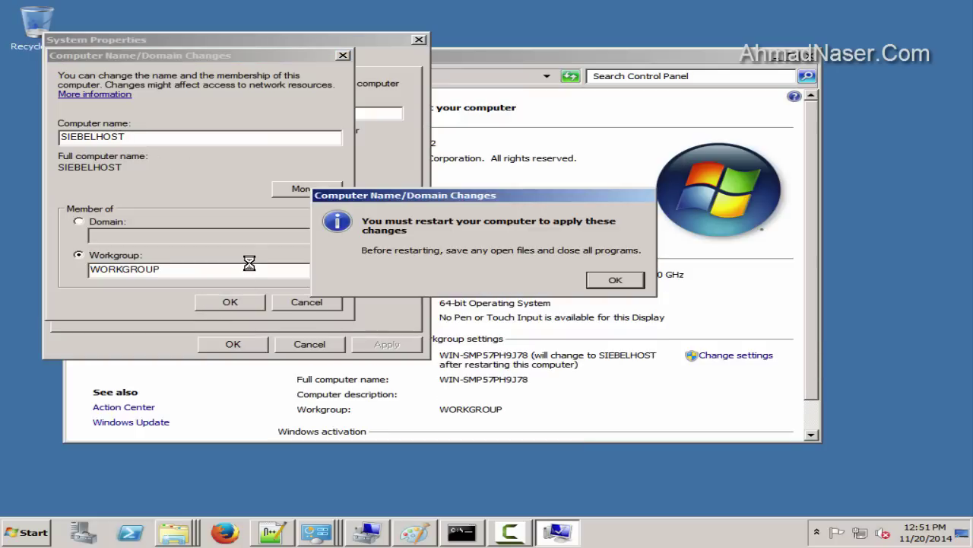
pyautogui.click(628, 282)
pyautogui.click(240, 343)
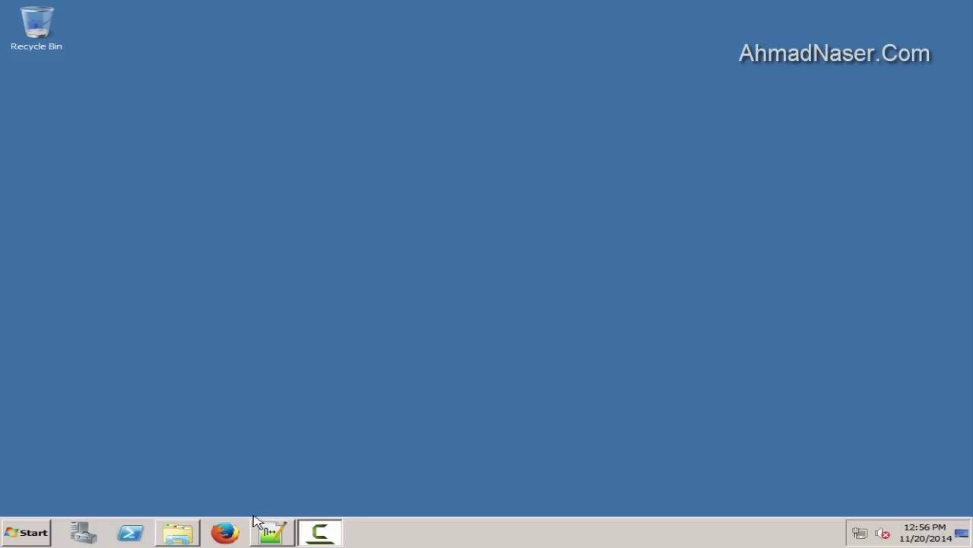
# Copy the Database Control URL from the config notes and bring up Firefox to paste it
pyautogui.click(262, 527)
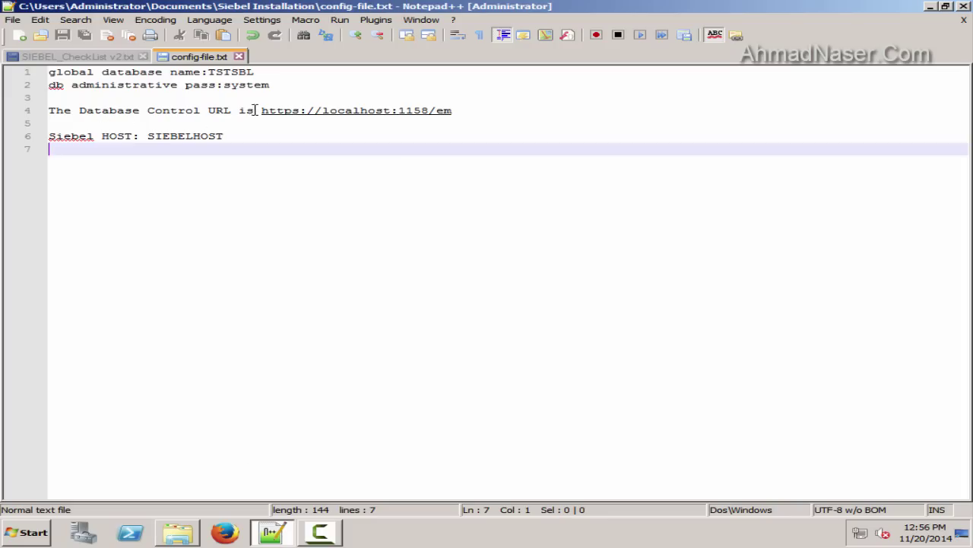
pyautogui.moveTo(261, 110); pyautogui.dragTo(439, 111)
pyautogui.rightClick(439, 111)
pyautogui.click(456, 128)
pyautogui.click(272, 533)
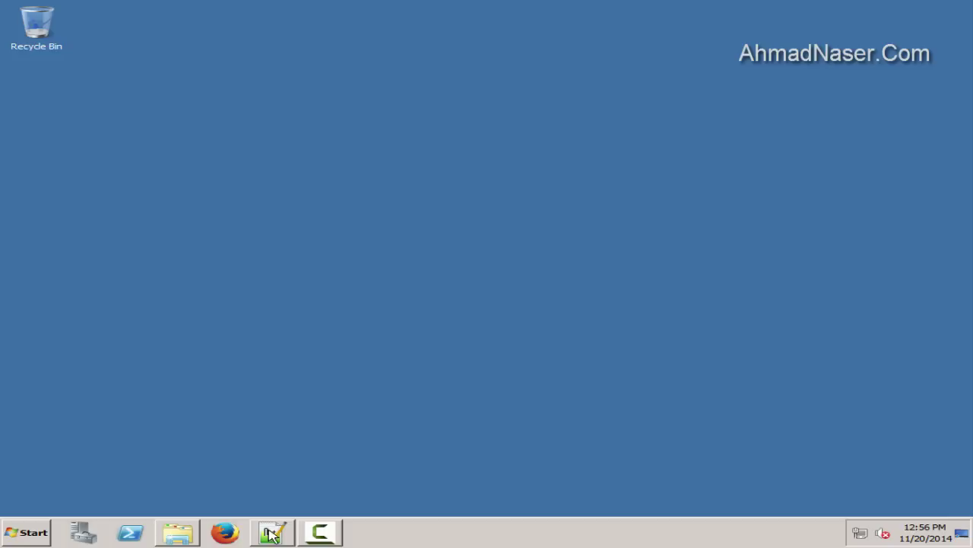
pyautogui.click(221, 533)
pyautogui.rightClick(104, 35)
# Load the em URL in Firefox, then retry it with host SIEBELHOST instead of localhost
pyautogui.click(175, 97)
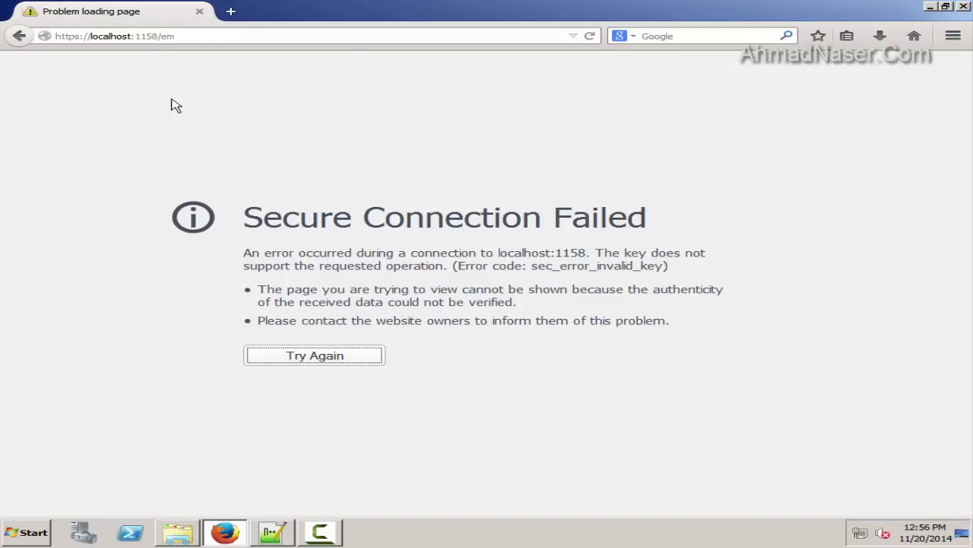
pyautogui.click(97, 36)
pyautogui.moveTo(228, 35); pyautogui.dragTo(45, 35)
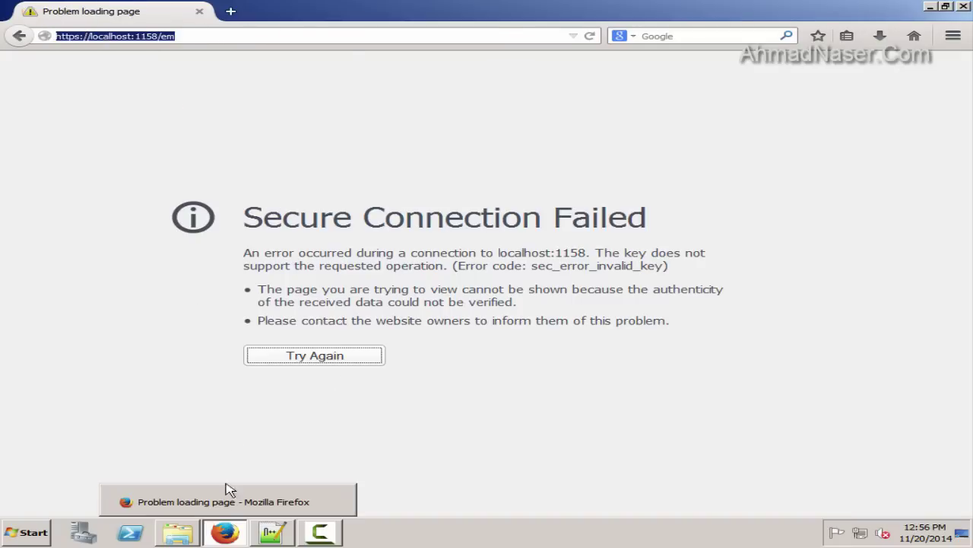
pyautogui.press('super')
pyautogui.click(314, 316)
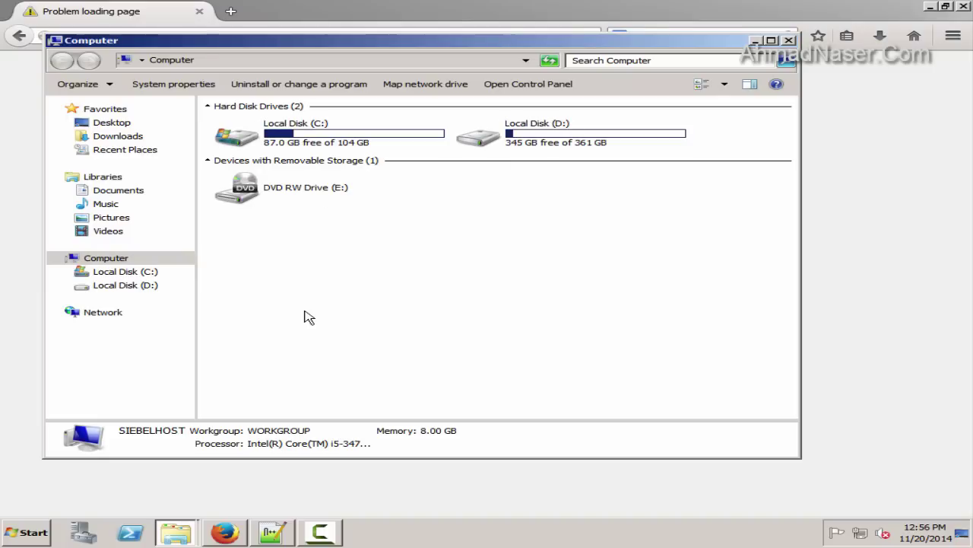
pyautogui.moveTo(247, 40); pyautogui.dragTo(247, 180)
pyautogui.click(114, 36)
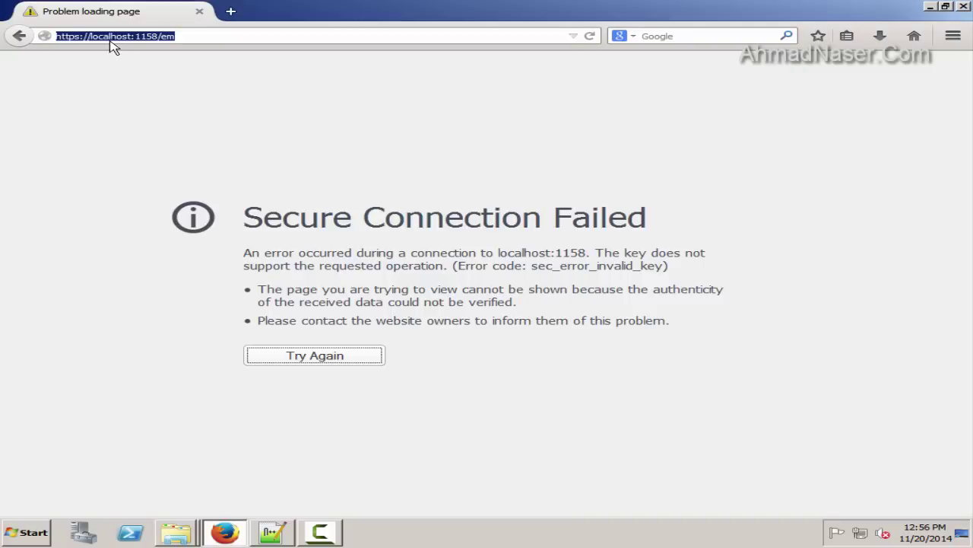
pyautogui.doubleClick(95, 36)
pyautogui.write('SIEBEL')
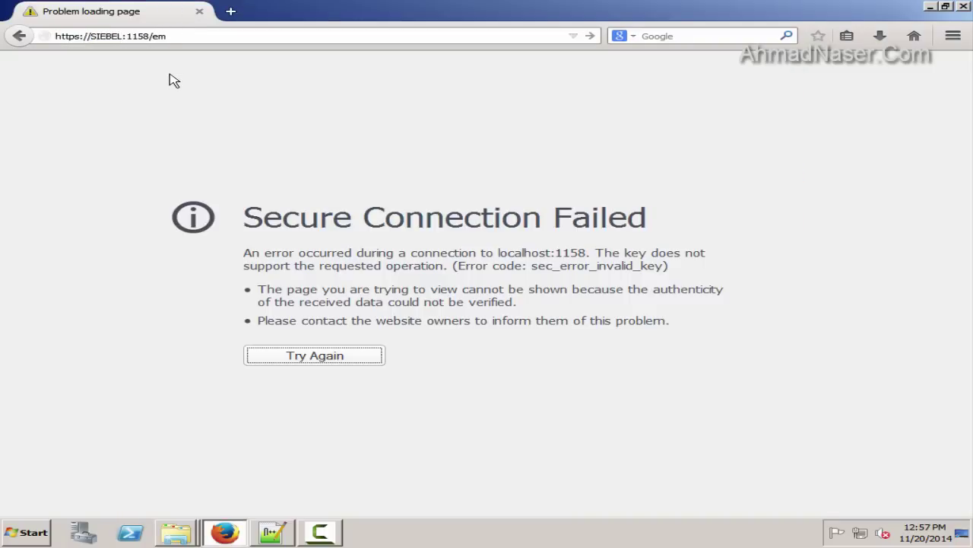
pyautogui.write('HOST')
pyautogui.press('Return')
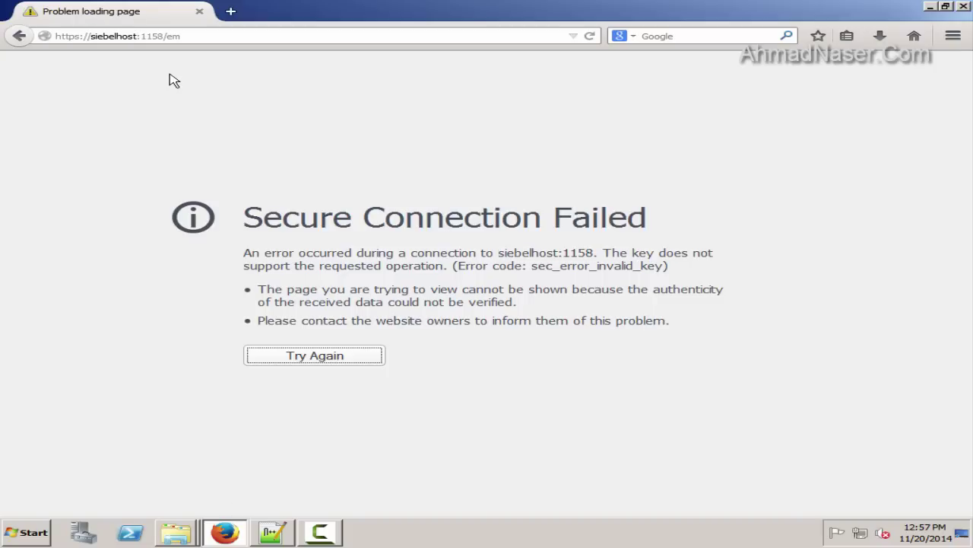
# Launch Internet Explorer from the Start menu
pyautogui.press('super')
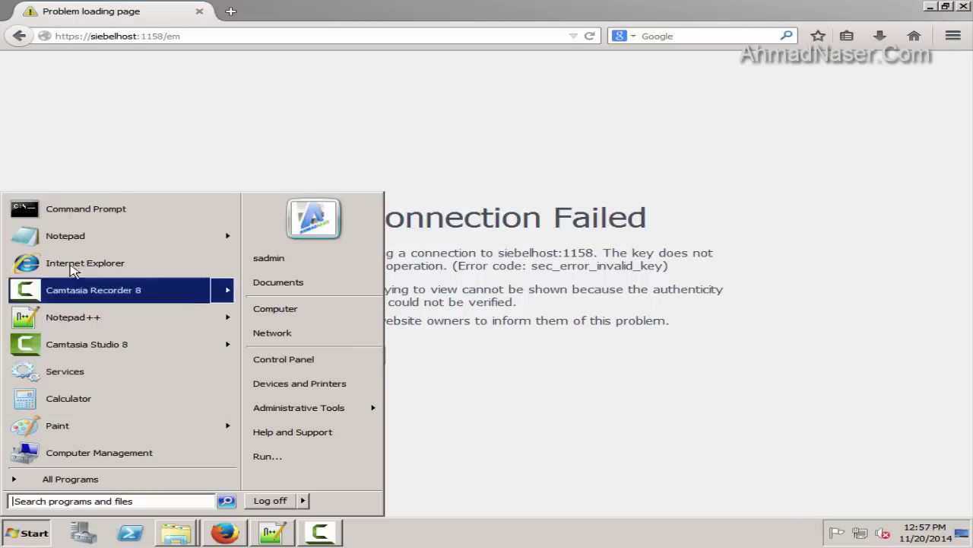
pyautogui.click(148, 36)
pyautogui.press('super')
pyautogui.click(107, 263)
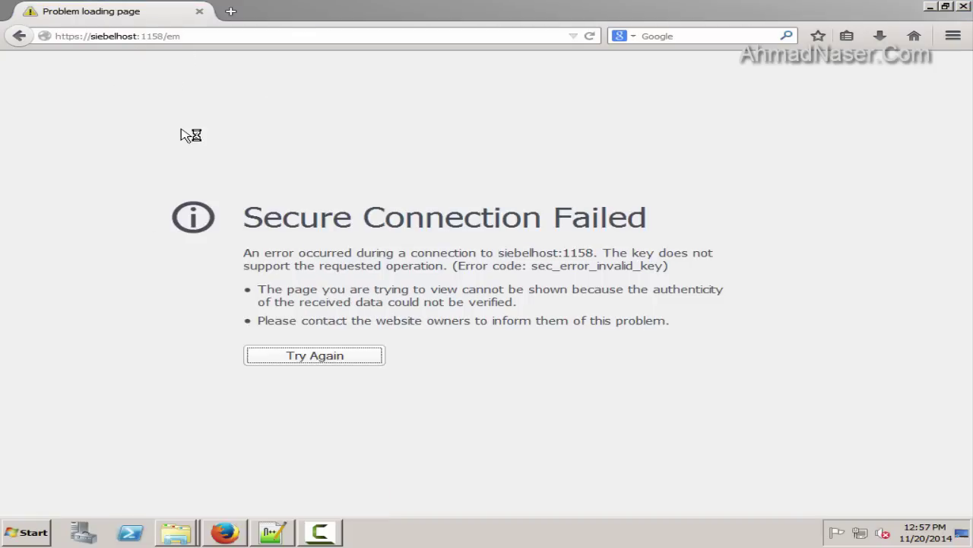
# Open the siebelhost Database Control URL in Internet Explorer and accept the security alert
pyautogui.click(473, 277)
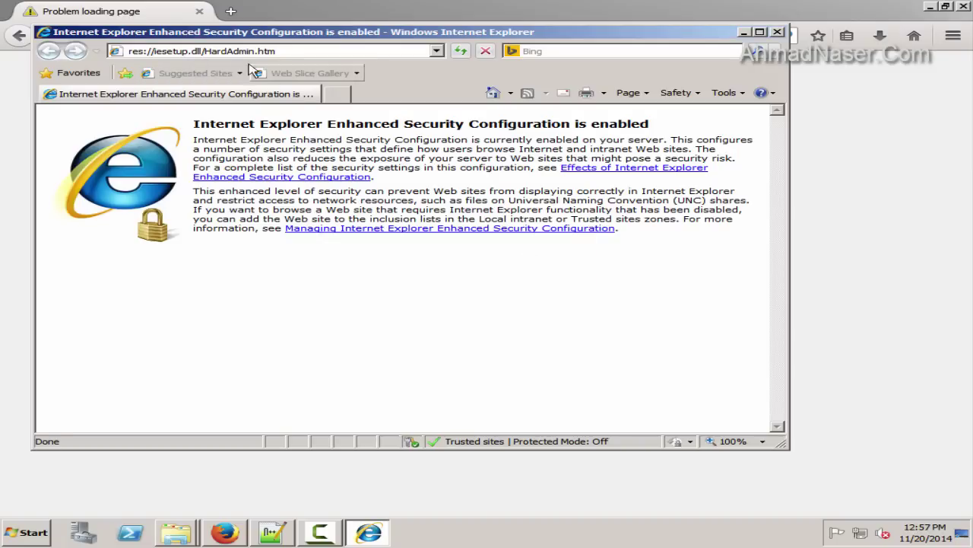
pyautogui.rightClick(232, 51)
pyautogui.click(275, 109)
pyautogui.press('Return')
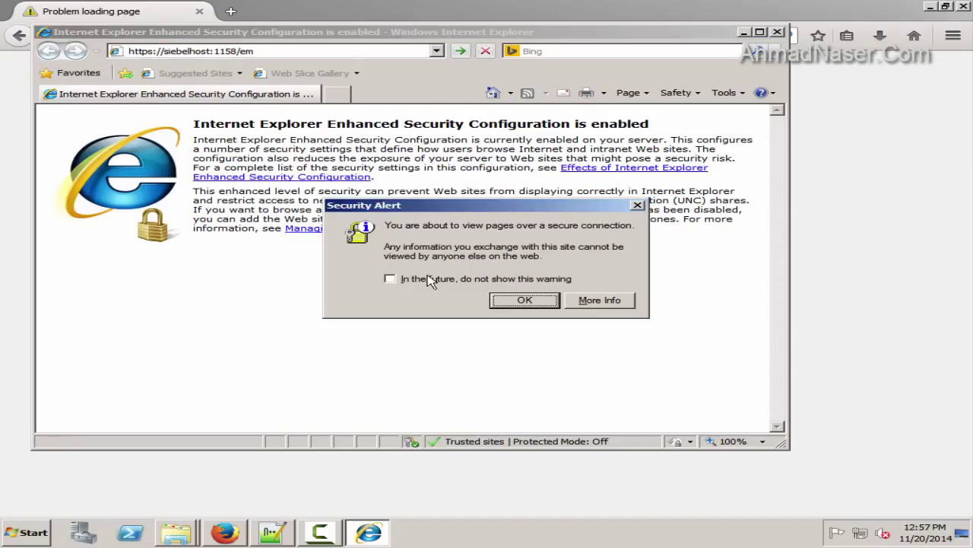
pyautogui.click(525, 300)
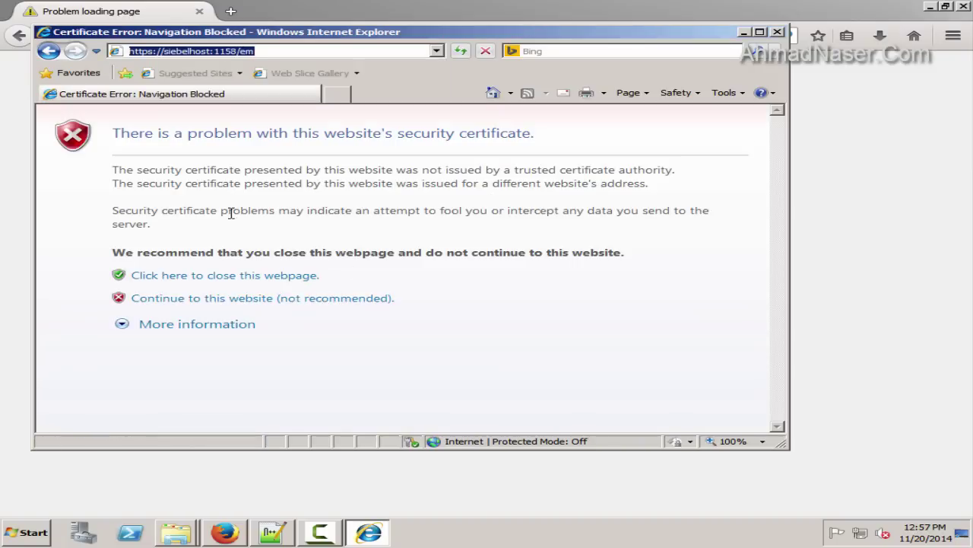
# Close Firefox, continue past the certificate warning, inspect the certificate error and reload
pyautogui.click(225, 533)
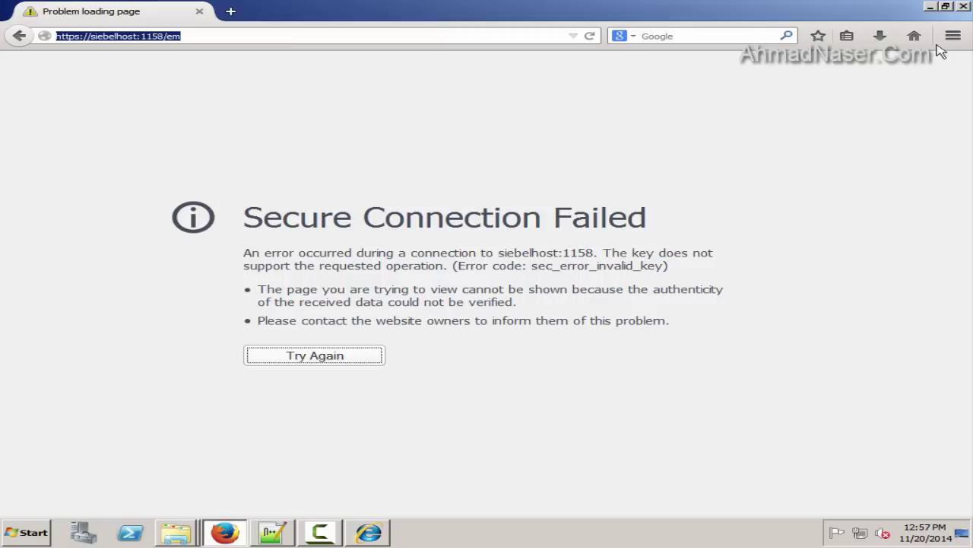
pyautogui.click(964, 8)
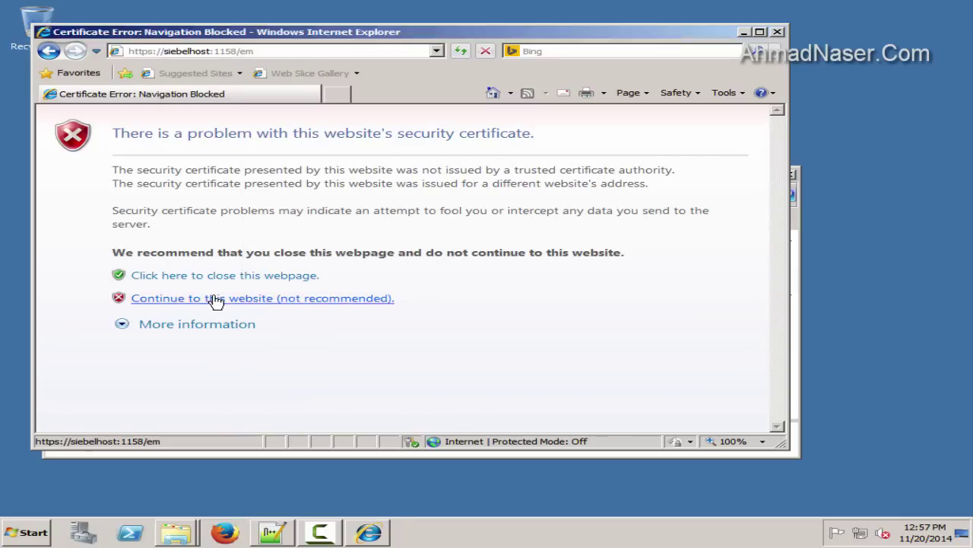
pyautogui.click(213, 299)
pyautogui.click(524, 300)
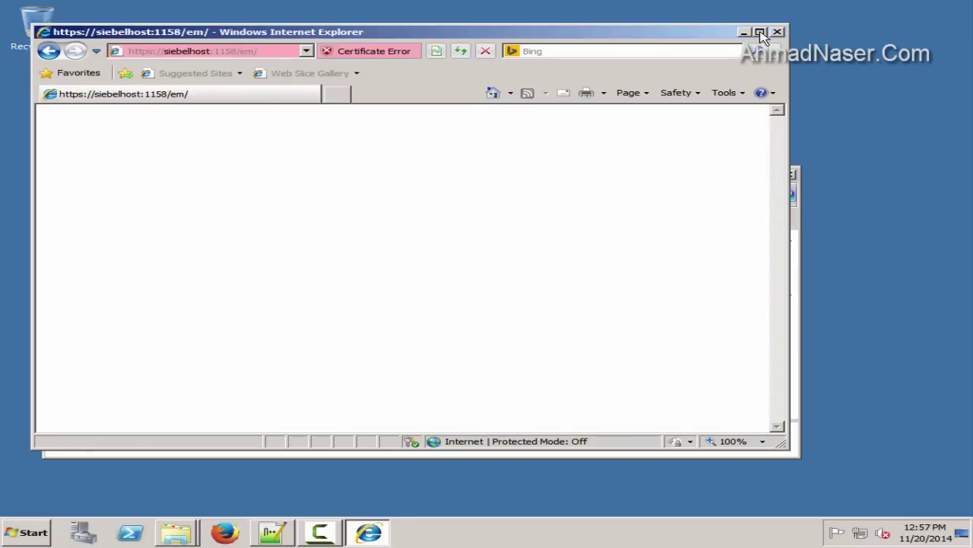
pyautogui.click(760, 32)
pyautogui.click(241, 28)
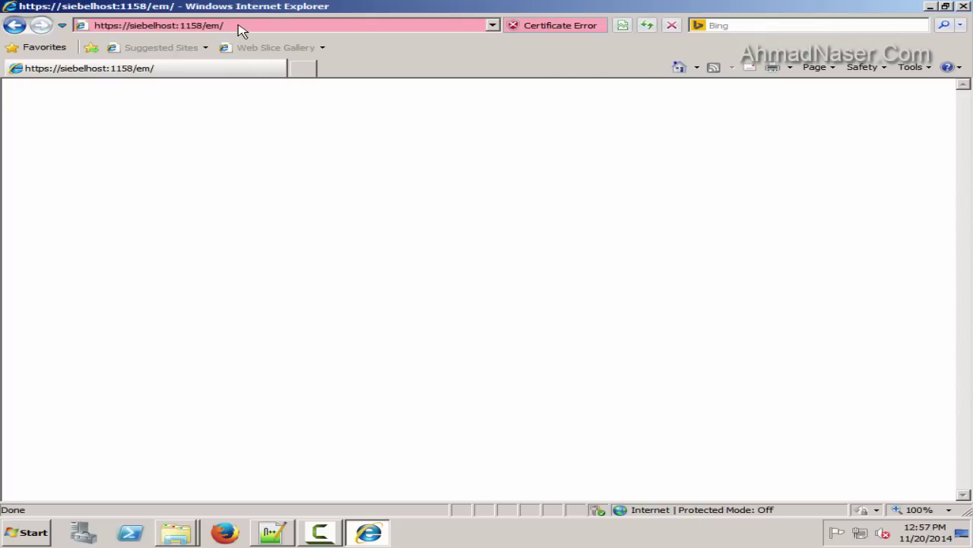
pyautogui.click(515, 31)
pyautogui.click(175, 95)
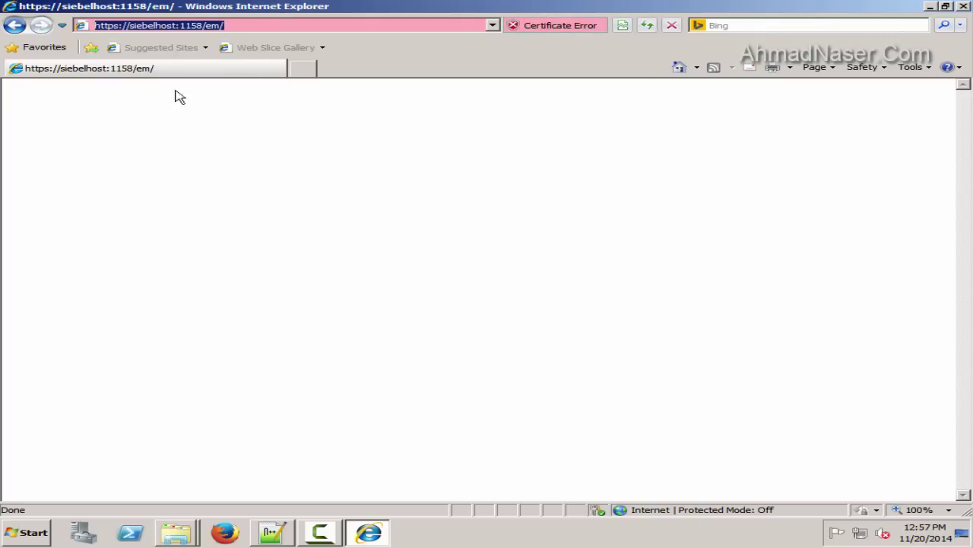
pyautogui.press('Return')
pyautogui.doubleClick(148, 26)
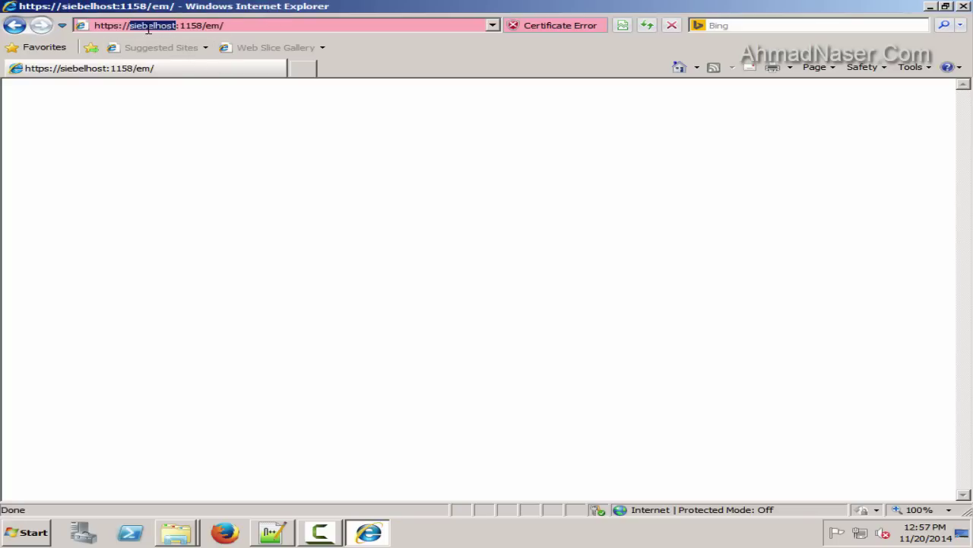
pyautogui.write('localhost')
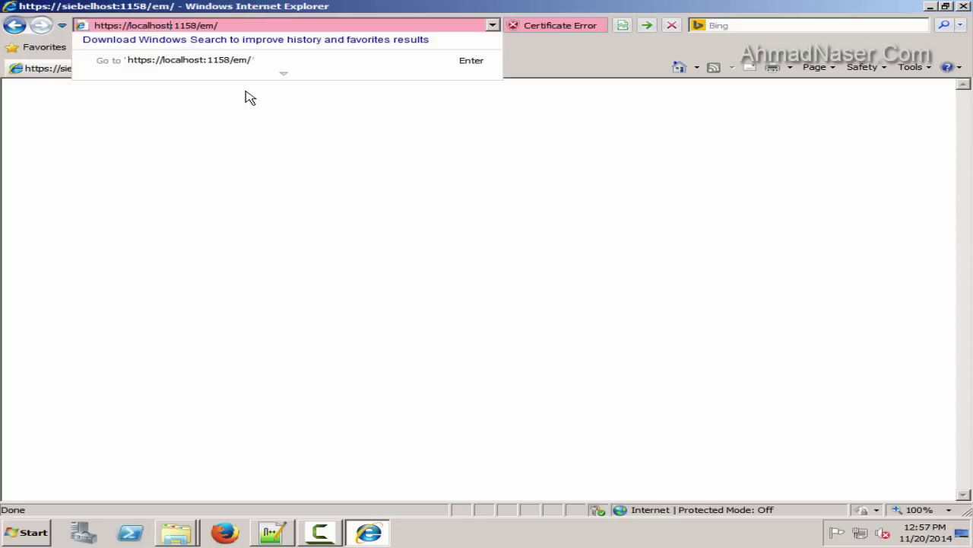
pyautogui.press('Return')
pyautogui.click(236, 258)
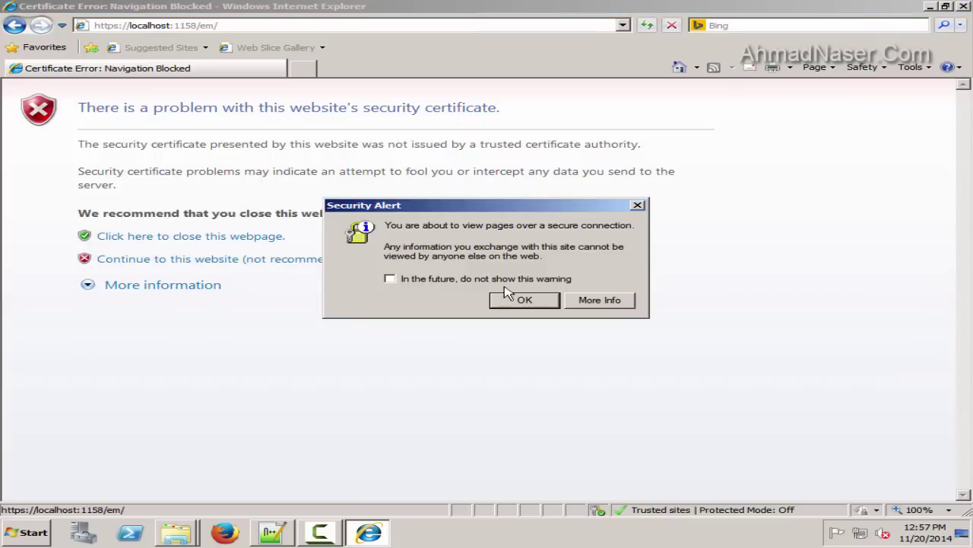
pyautogui.click(519, 300)
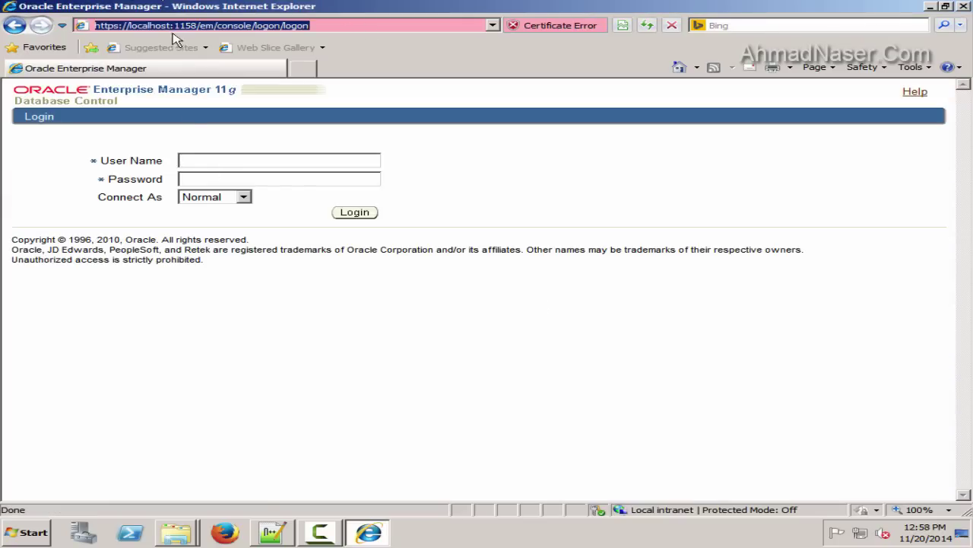
# Log in as sys with the account password and Connect As SYSDBA
pyautogui.click(202, 160)
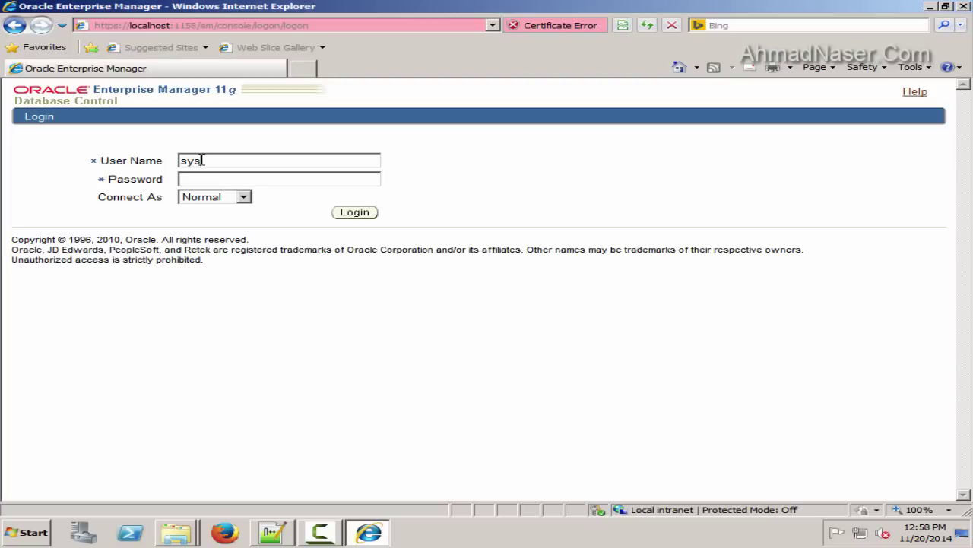
pyautogui.click(220, 175)
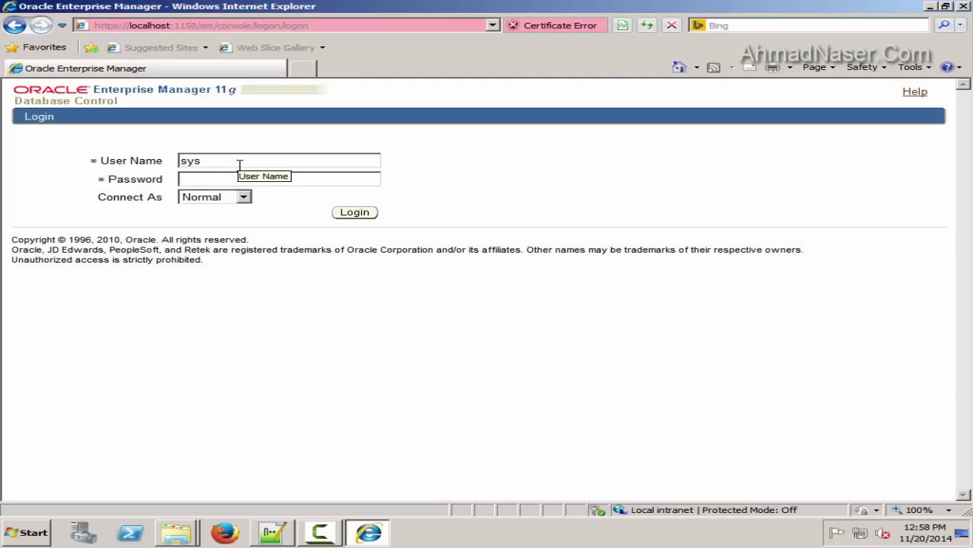
pyautogui.write('m')
pyautogui.doubleClick(223, 160)
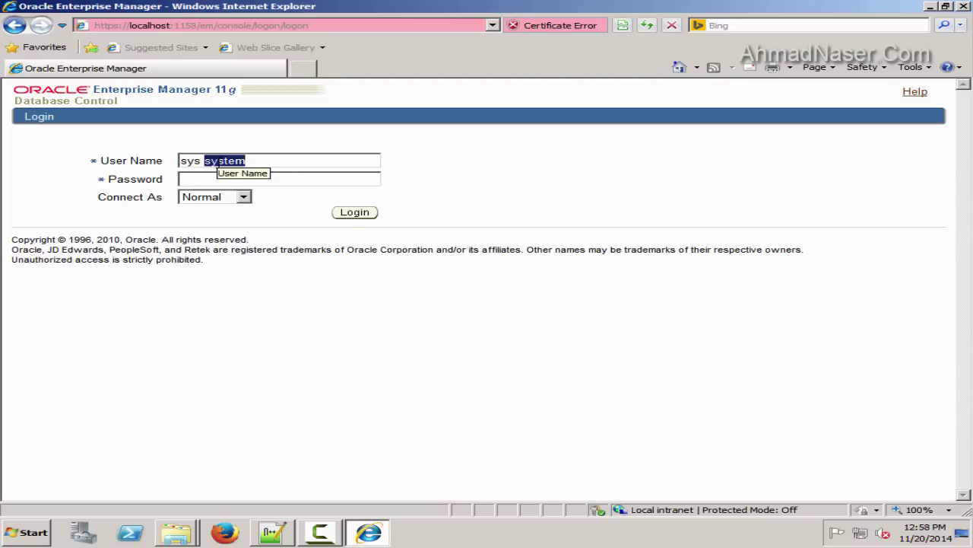
pyautogui.press('BackSpace')
pyautogui.press('BackSpace')
pyautogui.click(229, 183)
pyautogui.click(243, 196)
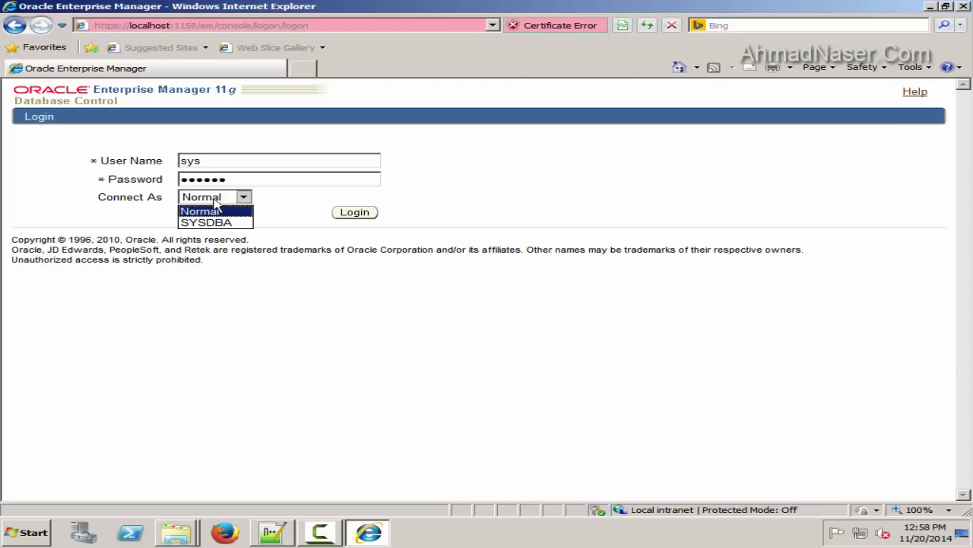
pyautogui.click(207, 220)
pyautogui.click(346, 213)
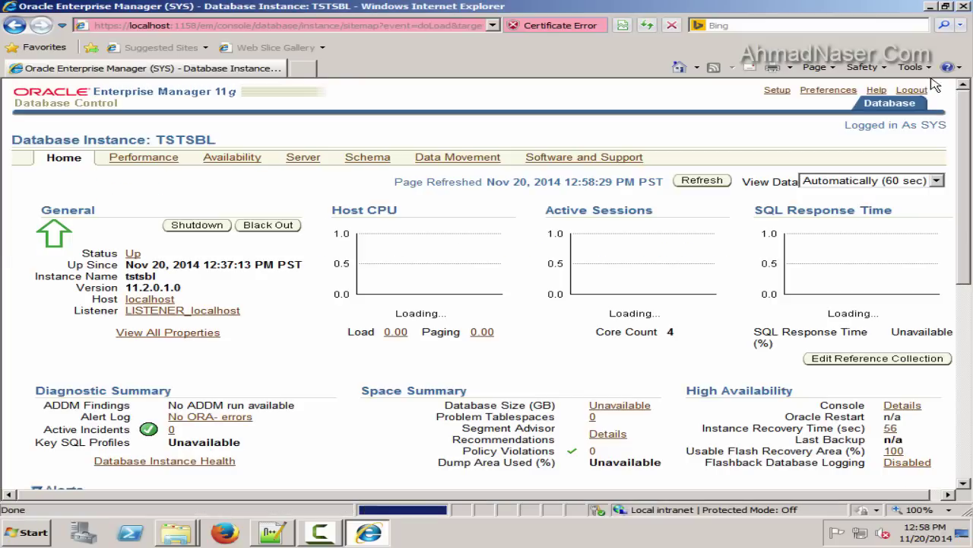
# Check the browser's version information from its Help menu
pyautogui.scroll(-2, 131, 209)
pyautogui.scroll(-4, 387, 261)
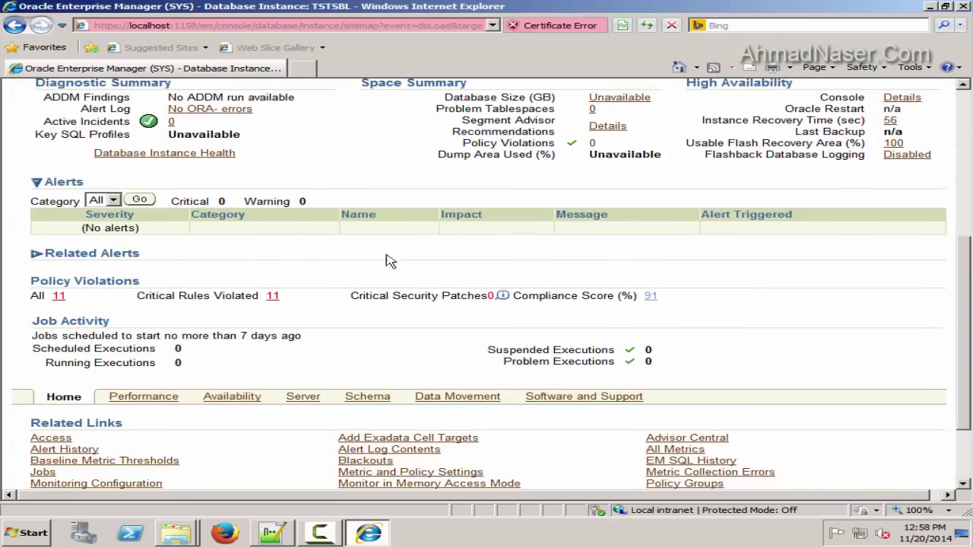
pyautogui.scroll(5, 300, 166)
pyautogui.click(366, 160)
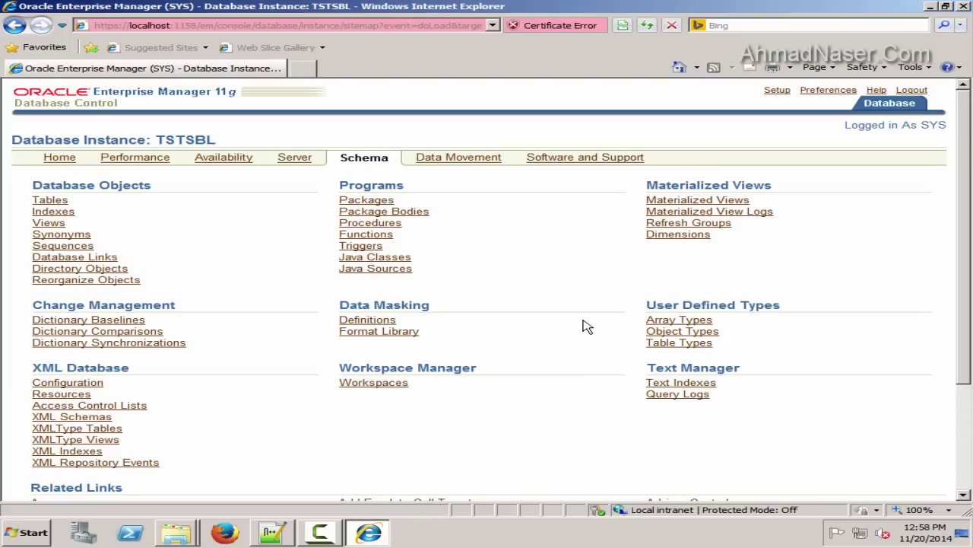
pyautogui.click(911, 67)
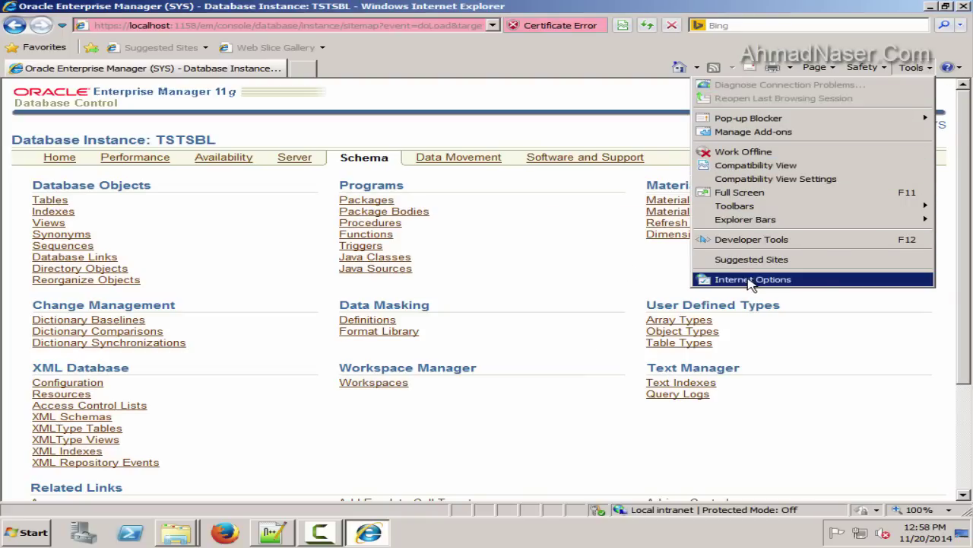
pyautogui.click(948, 67)
pyautogui.click(844, 152)
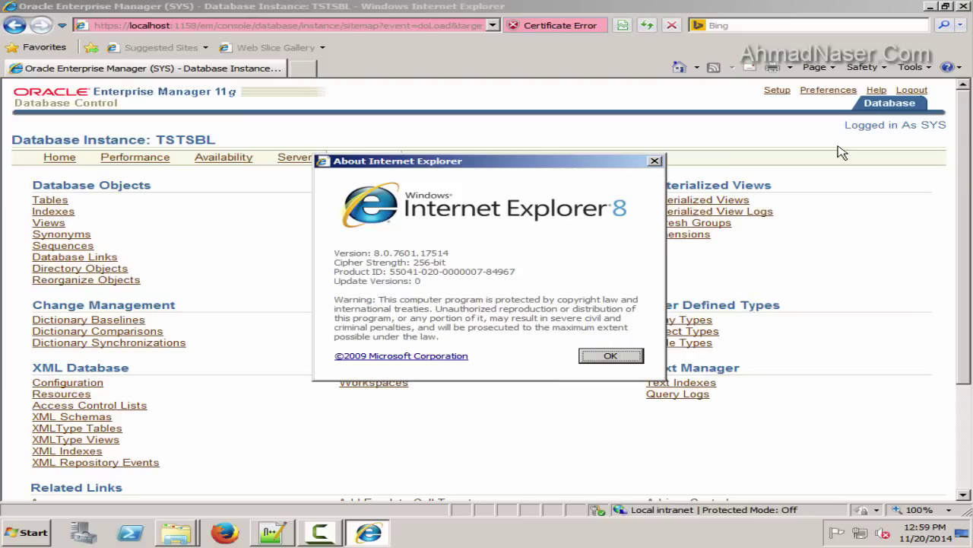
pyautogui.click(631, 355)
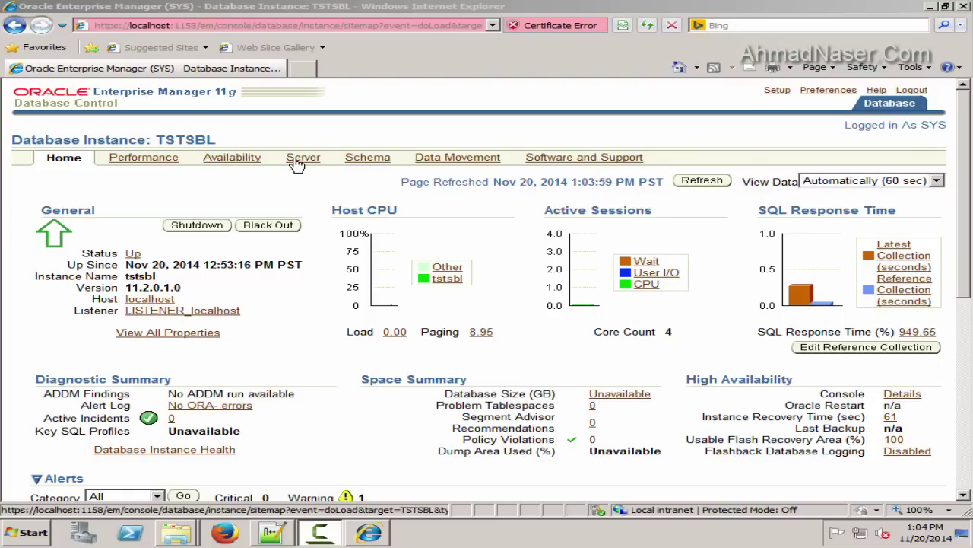
# Start a new tablespace from Server > Tablespaces and copy the word Tablespace from the heading
pyautogui.click(297, 161)
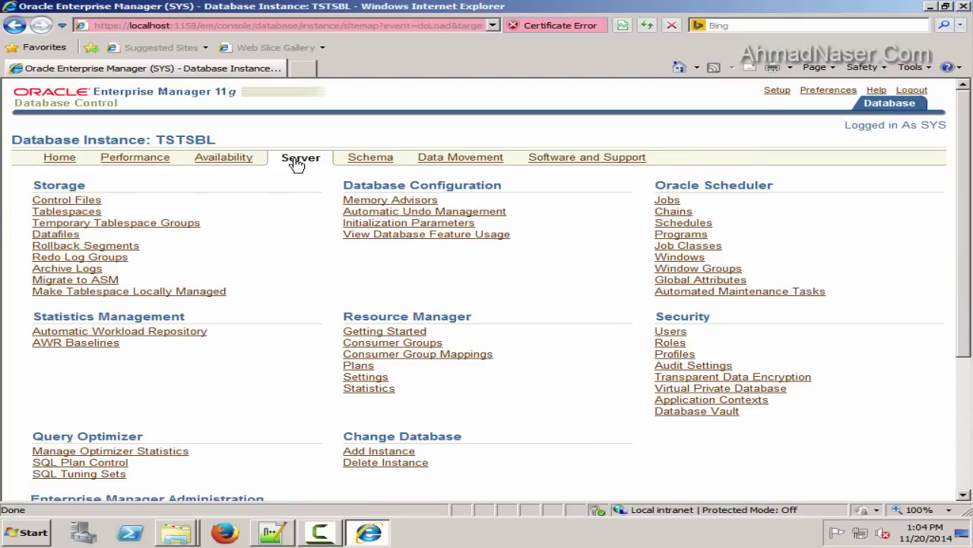
pyautogui.tripleClick(54, 214)
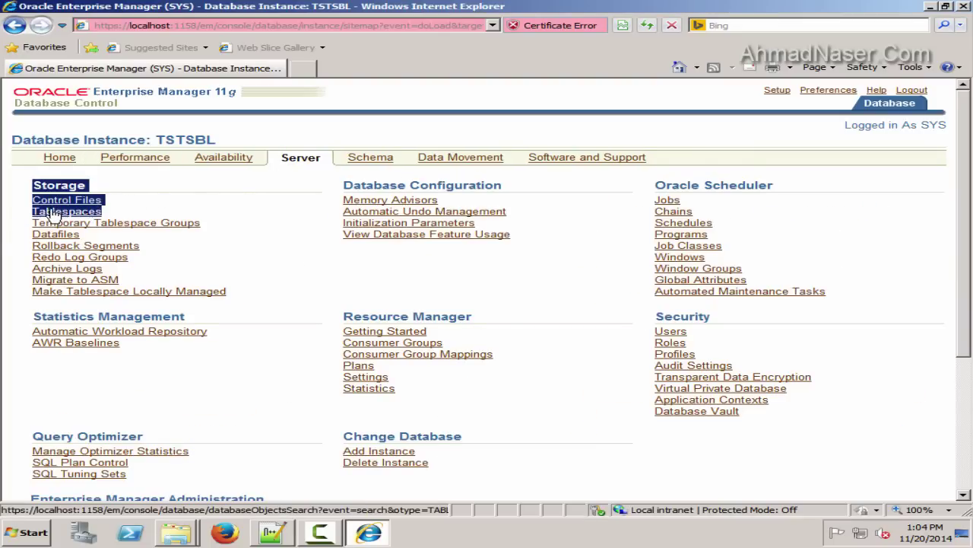
pyautogui.click(53, 215)
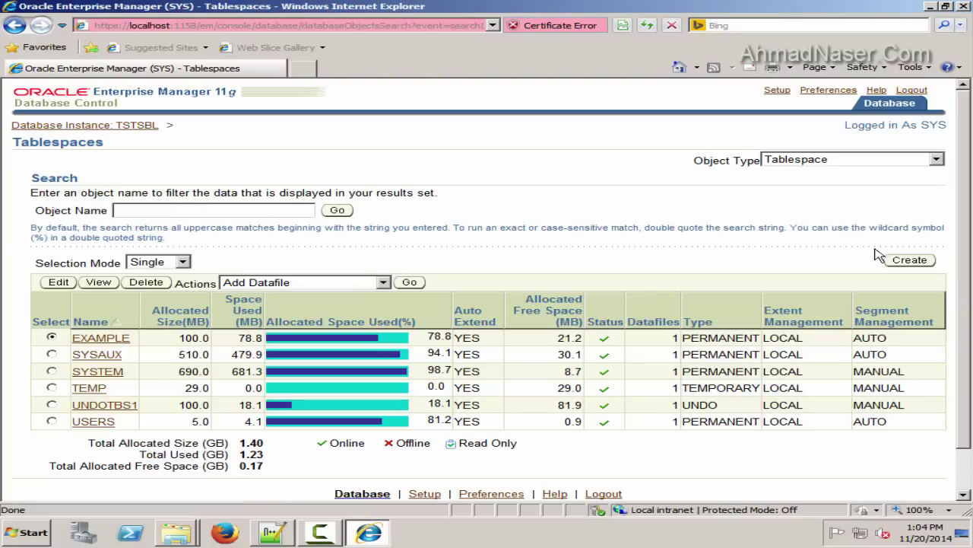
pyautogui.click(909, 260)
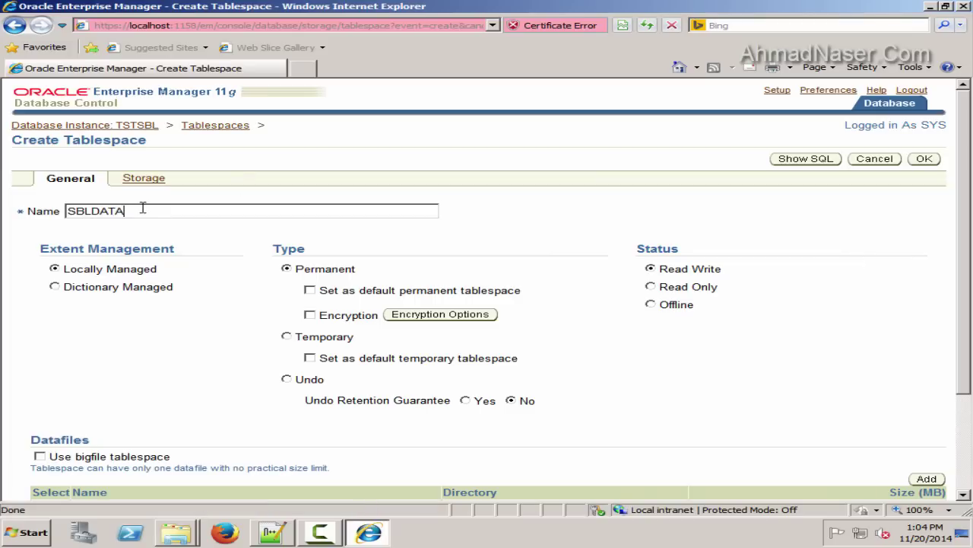
pyautogui.moveTo(148, 141); pyautogui.dragTo(57, 144)
pyautogui.hotkey('ctrl', 'c')
# Add a 'Tablespaces' line below the Siebel host line in config-file.txt
pyautogui.click(273, 532)
pyautogui.click(218, 154)
pyautogui.press('Return')
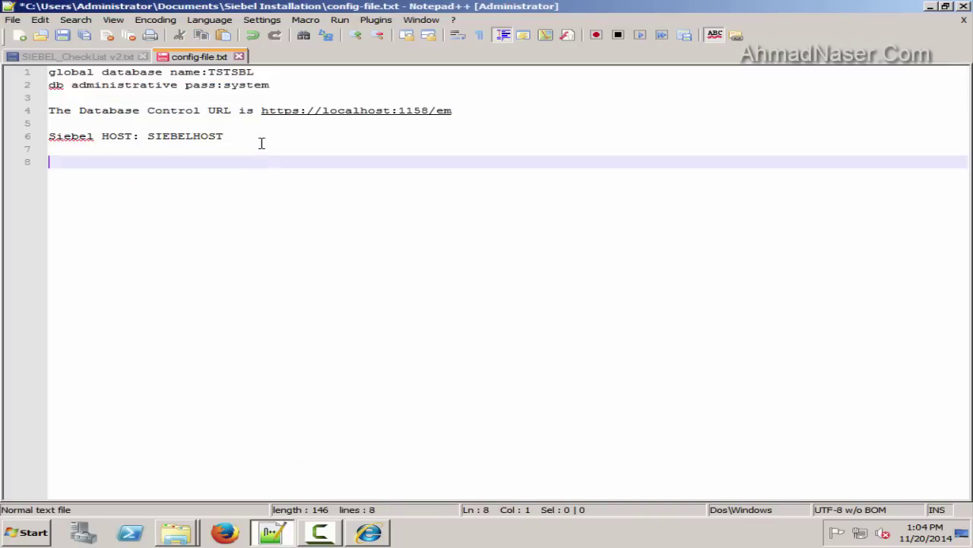
pyautogui.hotkey('ctrl', 'v')
pyautogui.write('s')
pyautogui.press('Return')
# Copy the name SBLDATA from the tablespace page into the notes under Tablespaces
pyautogui.click(369, 533)
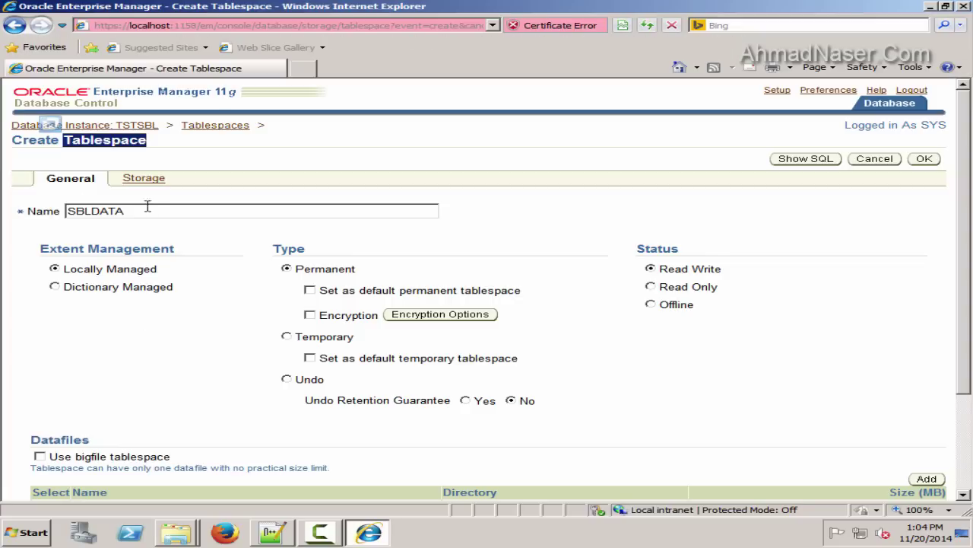
pyautogui.doubleClick(148, 207)
pyautogui.hotkey('ctrl', 'c')
pyautogui.click(273, 532)
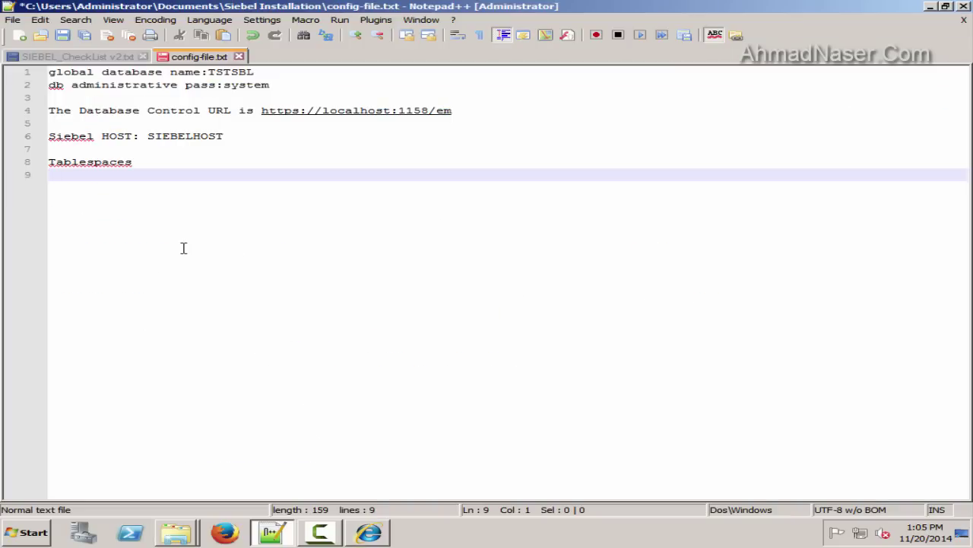
pyautogui.hotkey('ctrl', 'v')
pyautogui.press('Return')
pyautogui.click(321, 528)
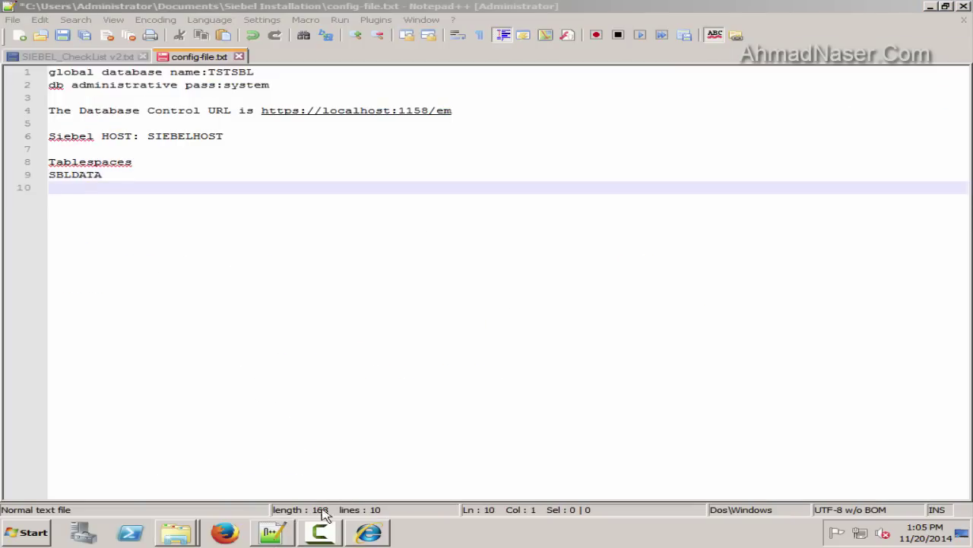
pyautogui.click(258, 535)
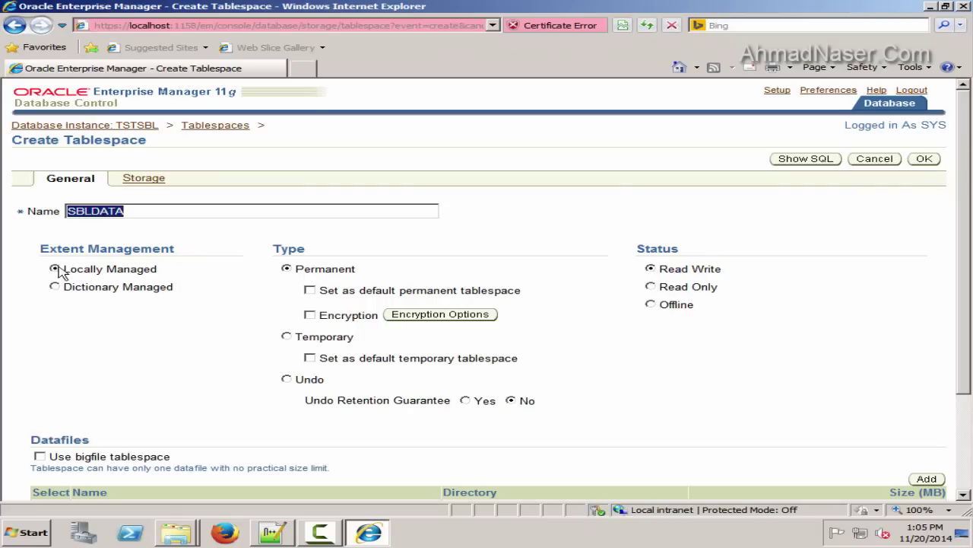
# Add a 5 GB datafile named SBLDATA01.DBF to the new tablespace
pyautogui.scroll(-2, 611, 278)
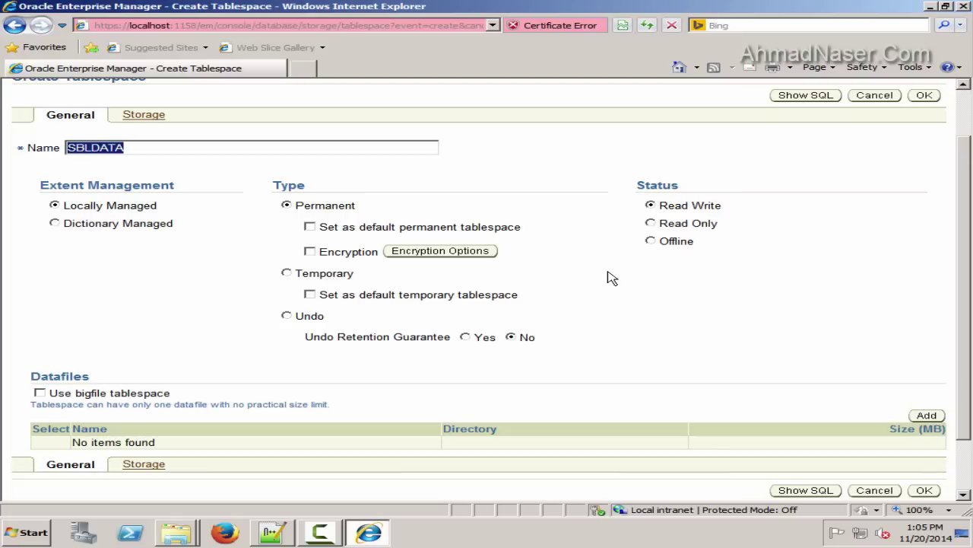
pyautogui.scroll(2, 878, 439)
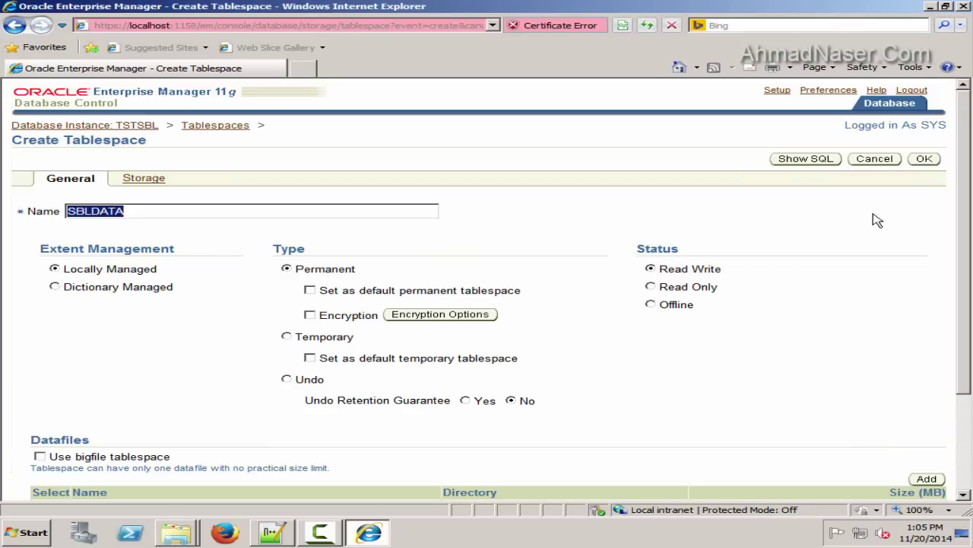
pyautogui.scroll(-2, 943, 487)
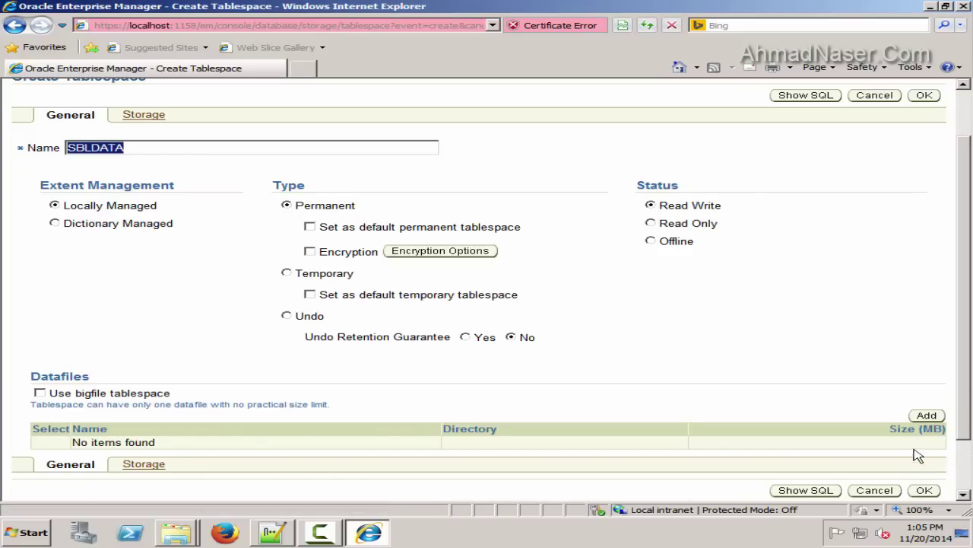
pyautogui.click(927, 417)
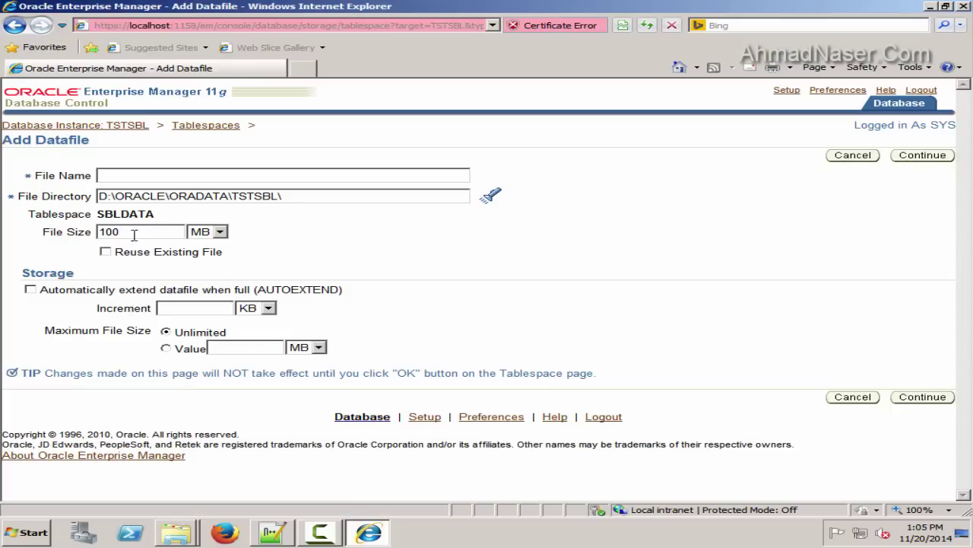
pyautogui.click(217, 231)
pyautogui.click(208, 271)
pyautogui.click(47, 231)
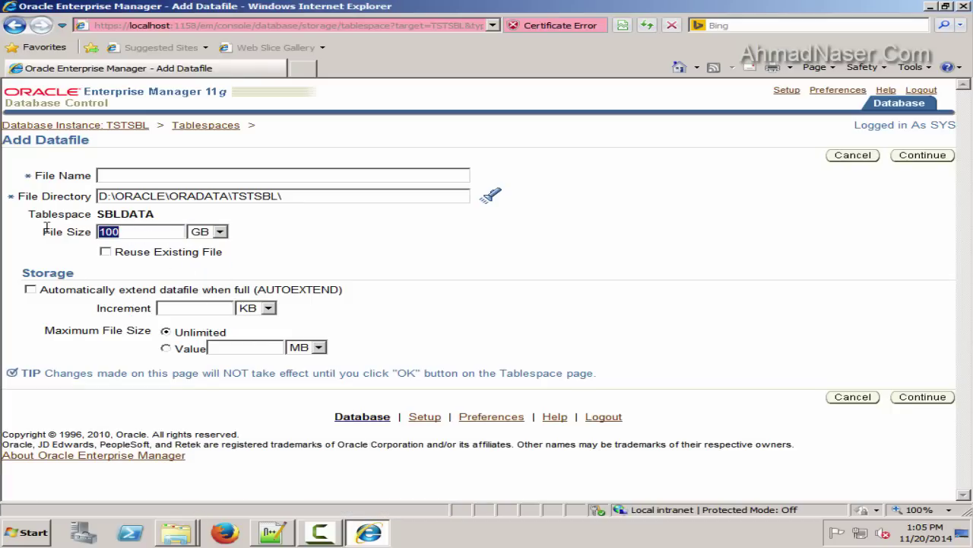
pyautogui.write('5')
pyautogui.hotkey('ctrl', 'v')
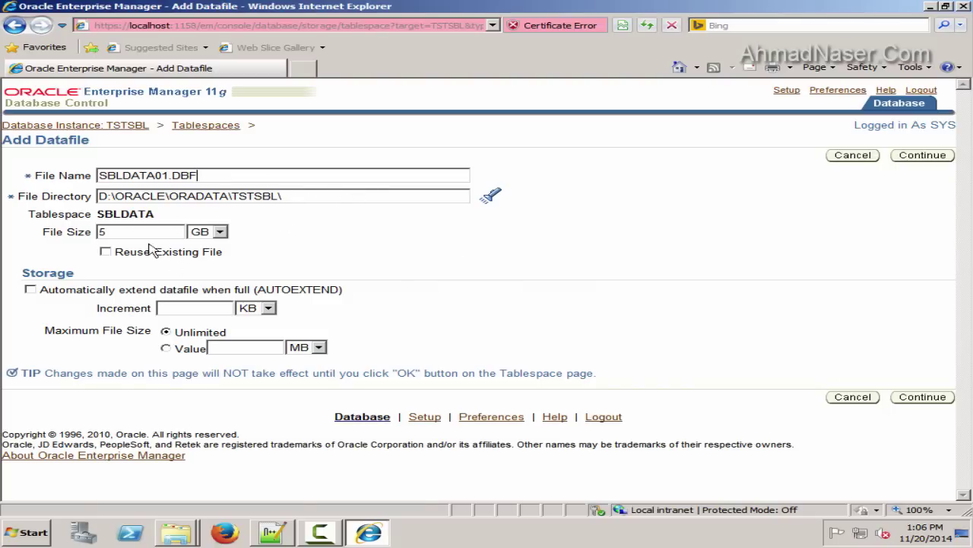
pyautogui.click(920, 397)
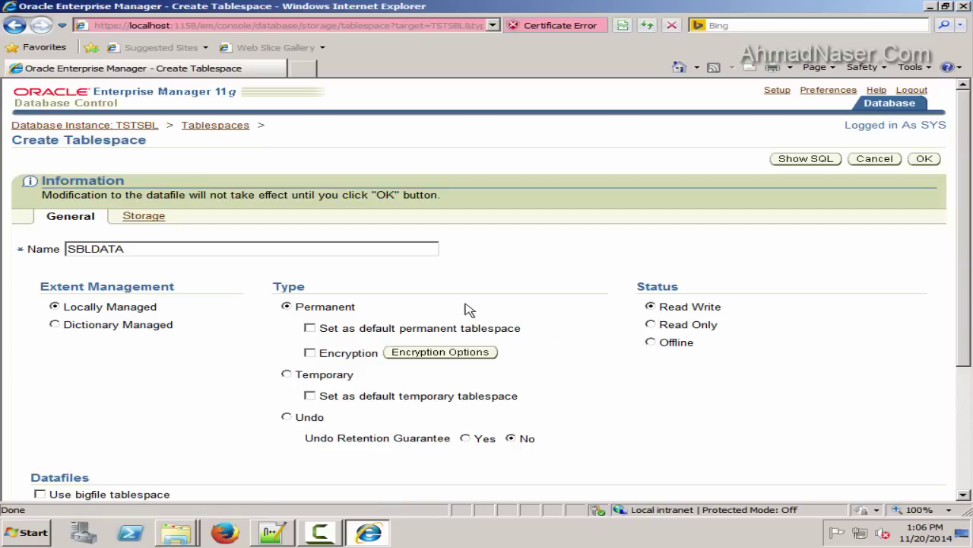
# Create the SBLDATA tablespace and review the 5,120 MB confirmation
pyautogui.scroll(-1, 430, 267)
pyautogui.scroll(-1, 430, 268)
pyautogui.scroll(1, 358, 254)
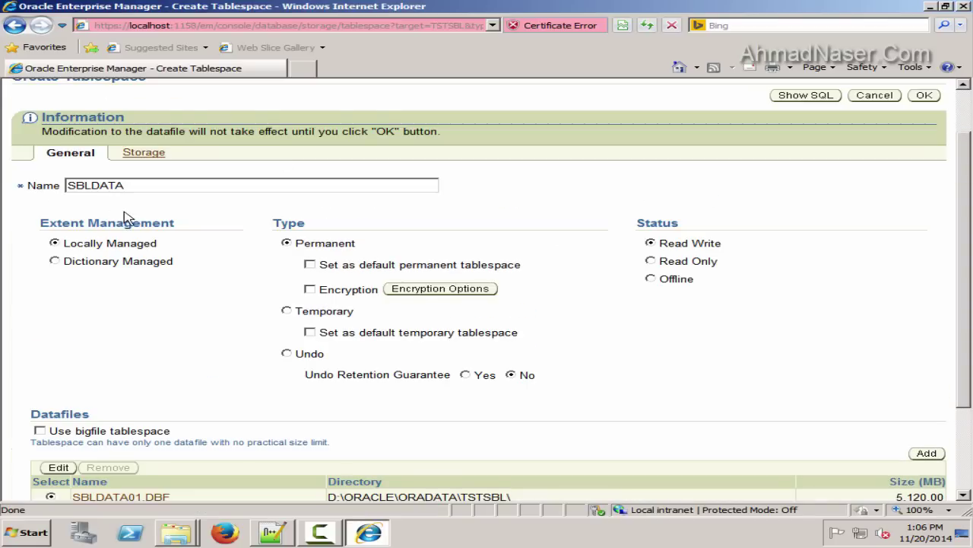
pyautogui.scroll(-1, 130, 222)
pyautogui.scroll(-1, 196, 262)
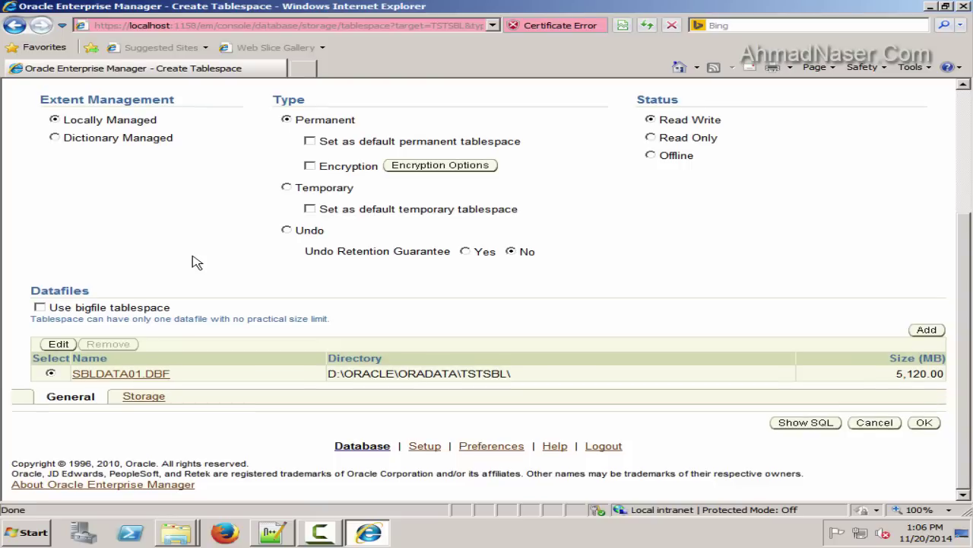
pyautogui.click(926, 423)
pyautogui.scroll(1, 693, 287)
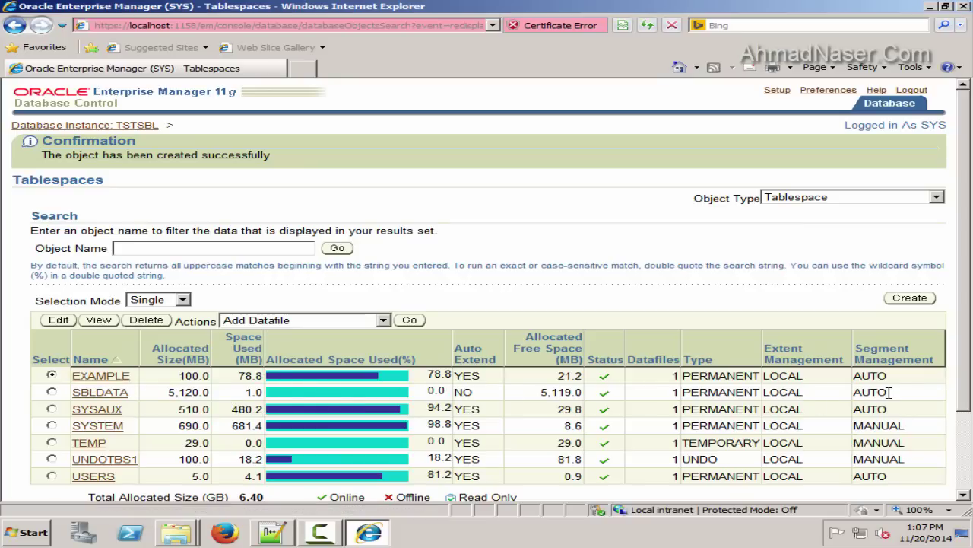
pyautogui.press('F10')
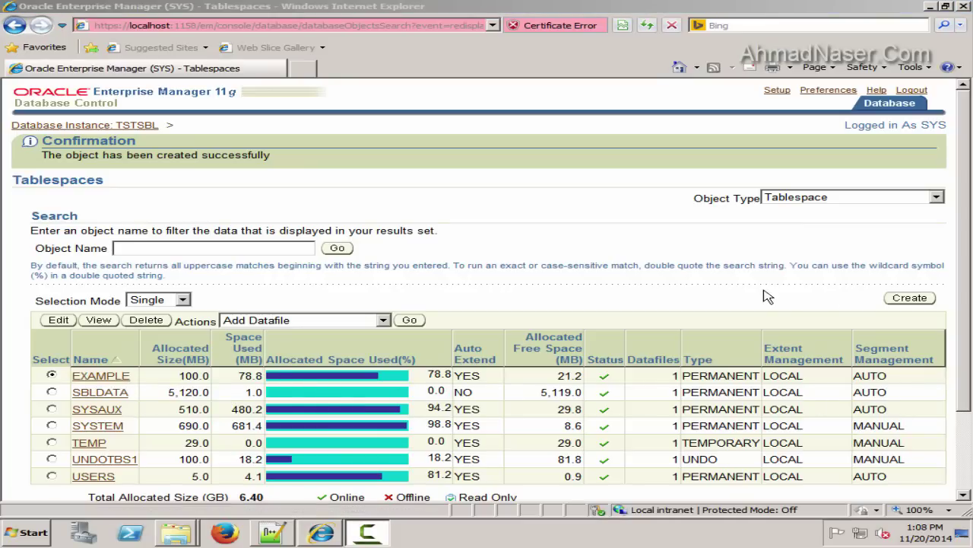
# Start another tablespace and name it SBLINDX
pyautogui.click(910, 298)
pyautogui.click(111, 213)
pyautogui.write('SBLDATA')
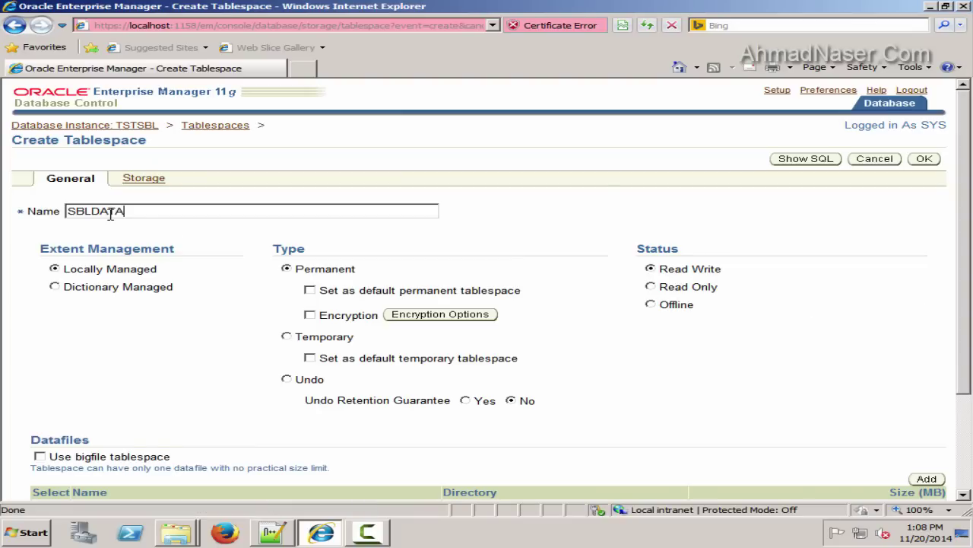
pyautogui.moveTo(93, 211); pyautogui.dragTo(174, 211)
pyautogui.press('BackSpace')
pyautogui.write('INDX')
pyautogui.scroll(-2, 728, 275)
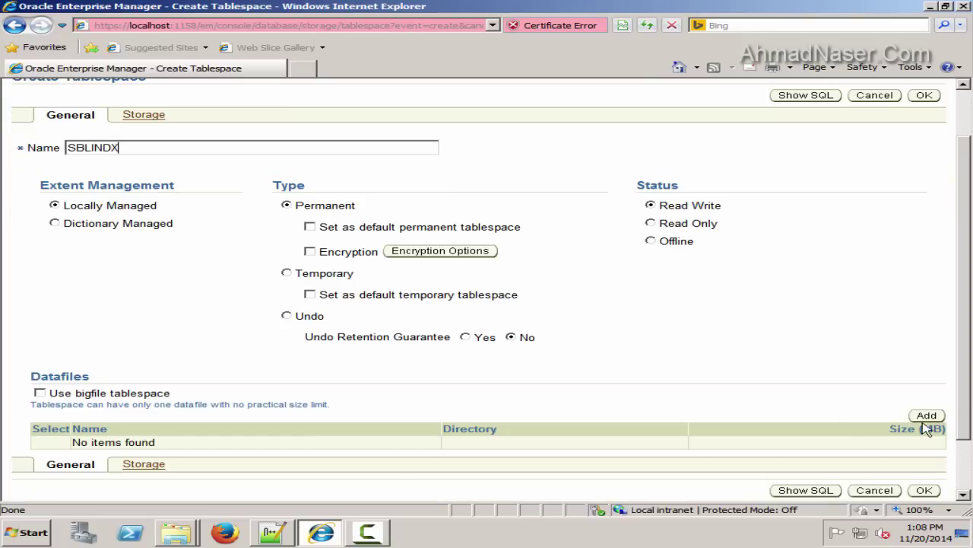
# Give SBLINDX a 5 GB datafile SBLINDX01.DBF and submit the tablespace
pyautogui.click(926, 415)
pyautogui.click(218, 232)
pyautogui.click(202, 269)
pyautogui.moveTo(116, 232); pyautogui.dragTo(45, 229)
pyautogui.write('5')
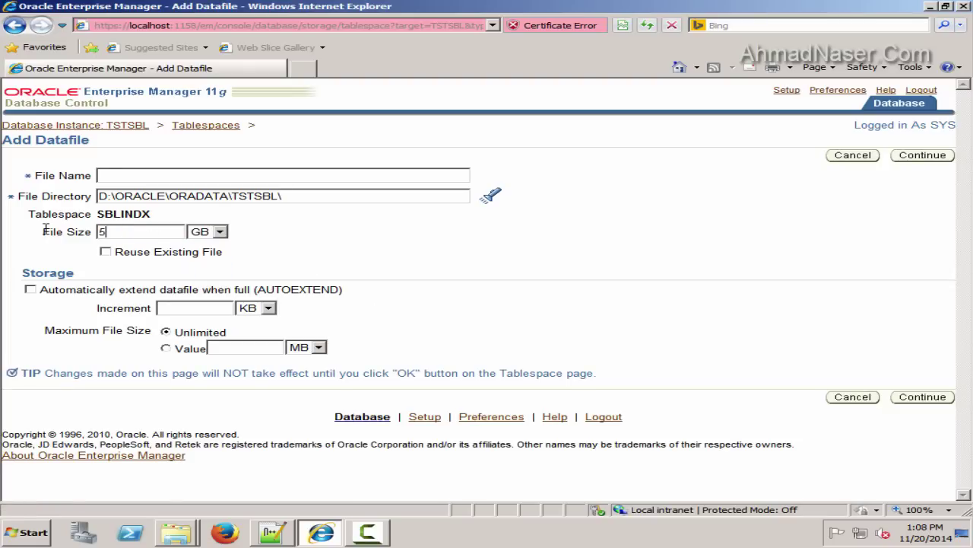
pyautogui.rightClick(119, 175)
pyautogui.click(146, 224)
pyautogui.moveTo(120, 175); pyautogui.dragTo(219, 174)
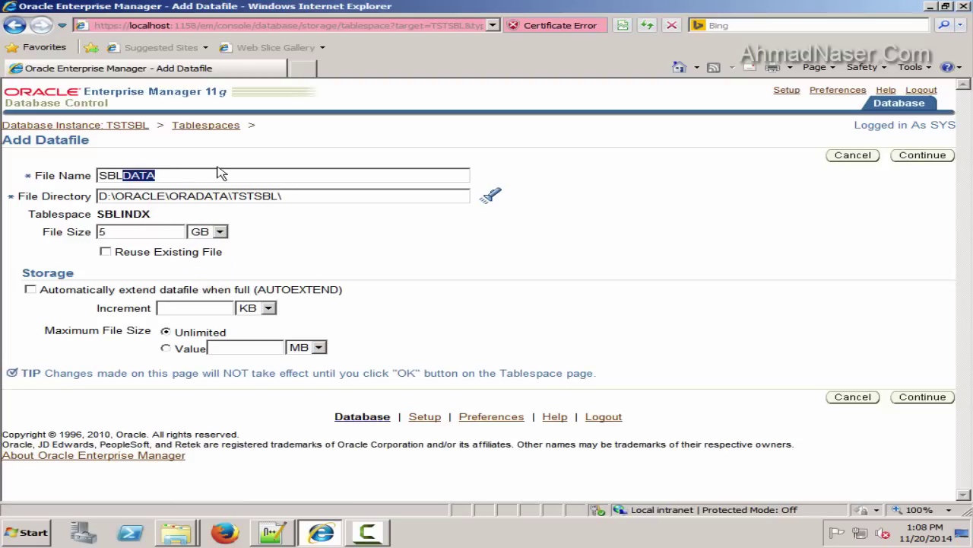
pyautogui.write('INDX01.DBF')
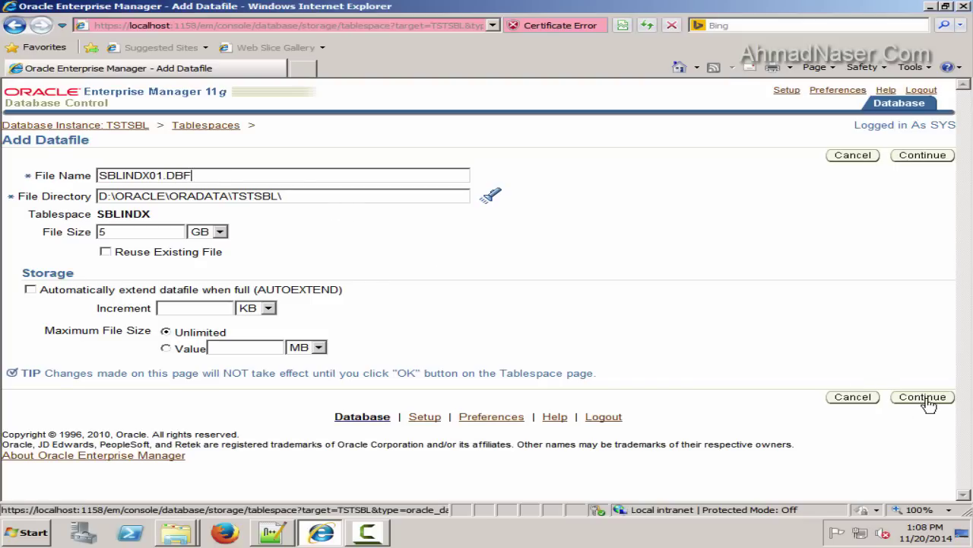
pyautogui.moveTo(194, 175); pyautogui.dragTo(8, 174)
pyautogui.hotkey('ctrl', 'c')
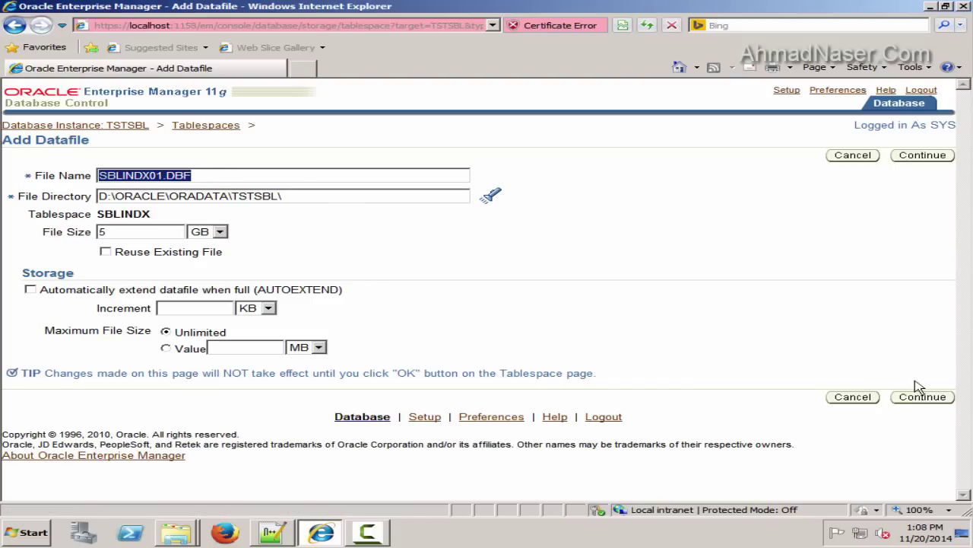
pyautogui.click(922, 396)
pyautogui.scroll(-2, 387, 279)
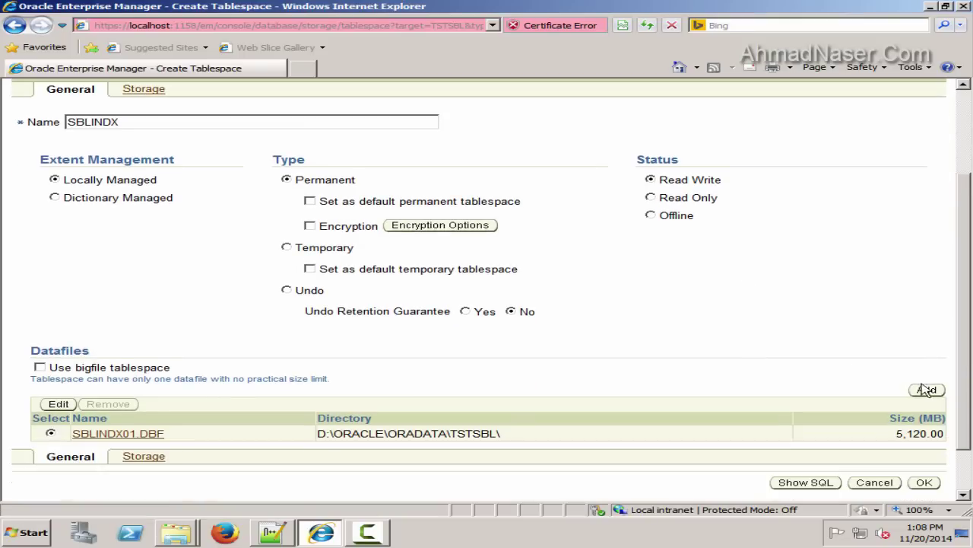
pyautogui.click(926, 484)
# Record SBLINDX and SBLINDX01.DBF under Tablespaces in config-file.txt and save it
pyautogui.click(271, 533)
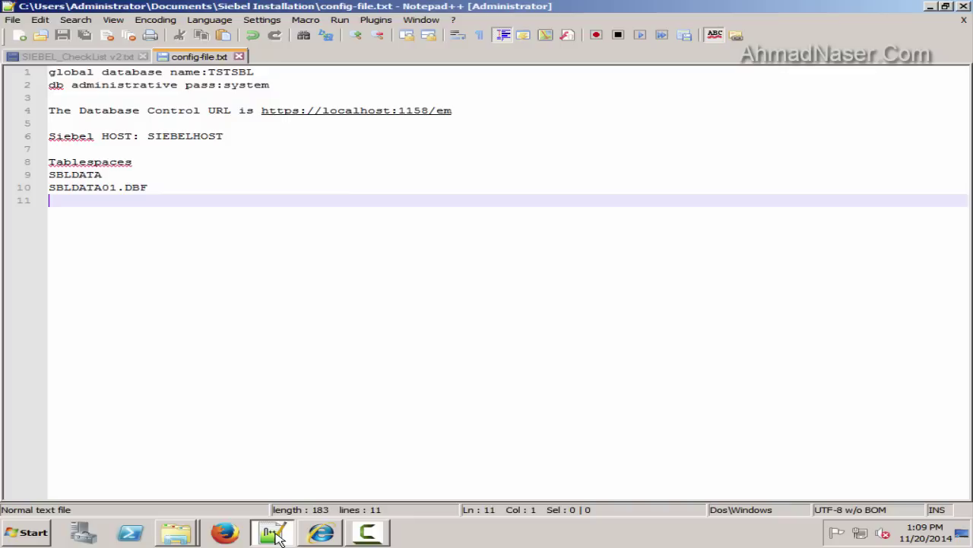
pyautogui.press('Return')
pyautogui.hotkey('ctrl', 'v')
pyautogui.hotkey('ctrl', 'v')
pyautogui.press('BackSpace')
pyautogui.press('BackSpace')
pyautogui.press('BackSpace')
pyautogui.press('BackSpace')
pyautogui.press('BackSpace')
pyautogui.press('BackSpace')
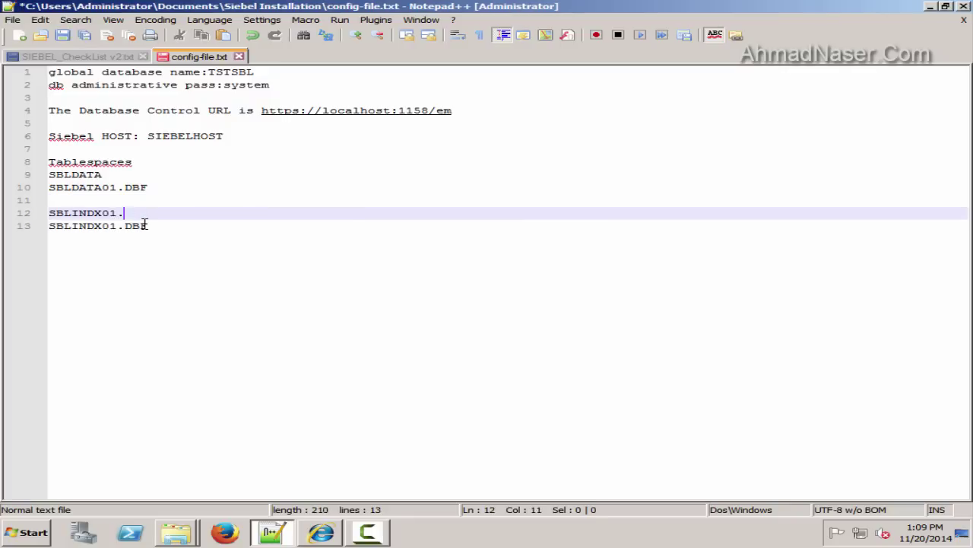
pyautogui.click(261, 226)
pyautogui.press('Return')
pyautogui.press('Return')
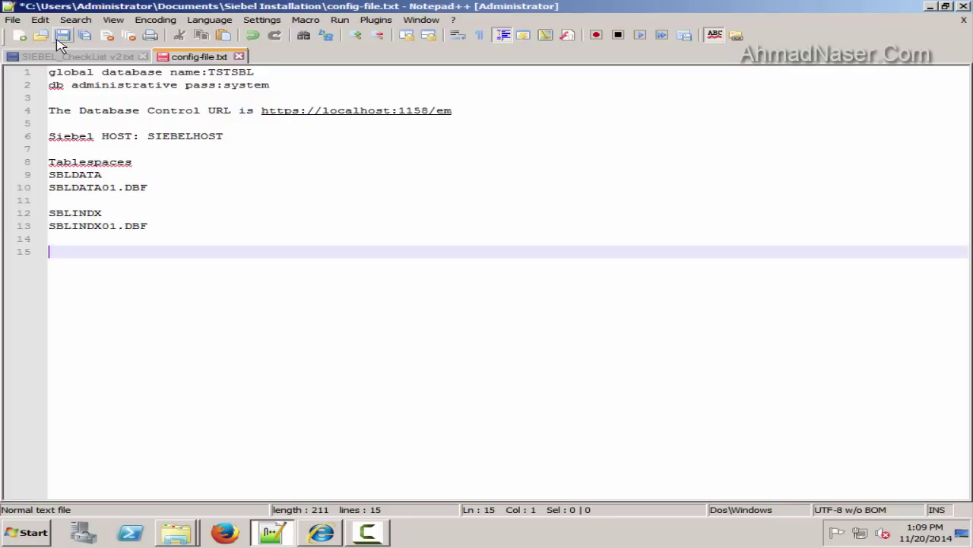
pyautogui.click(62, 35)
pyautogui.click(320, 533)
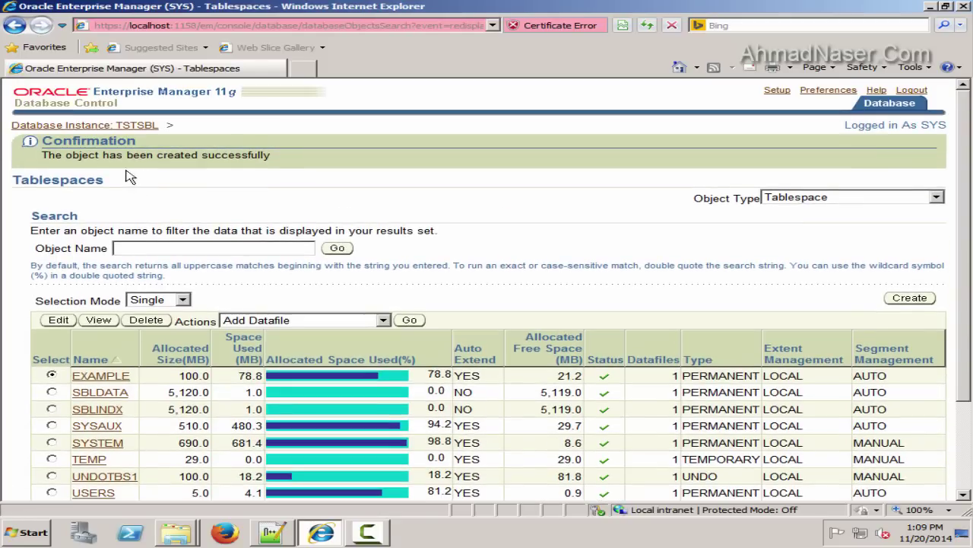
# Check the SBLINDX row at 5,120 MB next to SBLDATA in the Tablespaces list
pyautogui.moveTo(42, 155); pyautogui.dragTo(274, 163)
pyautogui.scroll(-3, 277, 168)
pyautogui.moveTo(123, 290); pyautogui.dragTo(76, 299)
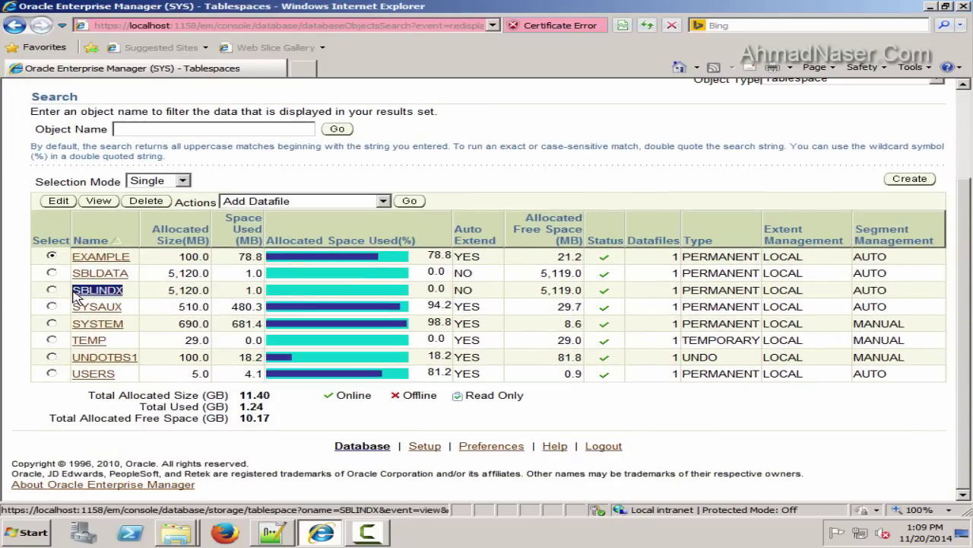
pyautogui.click(174, 287)
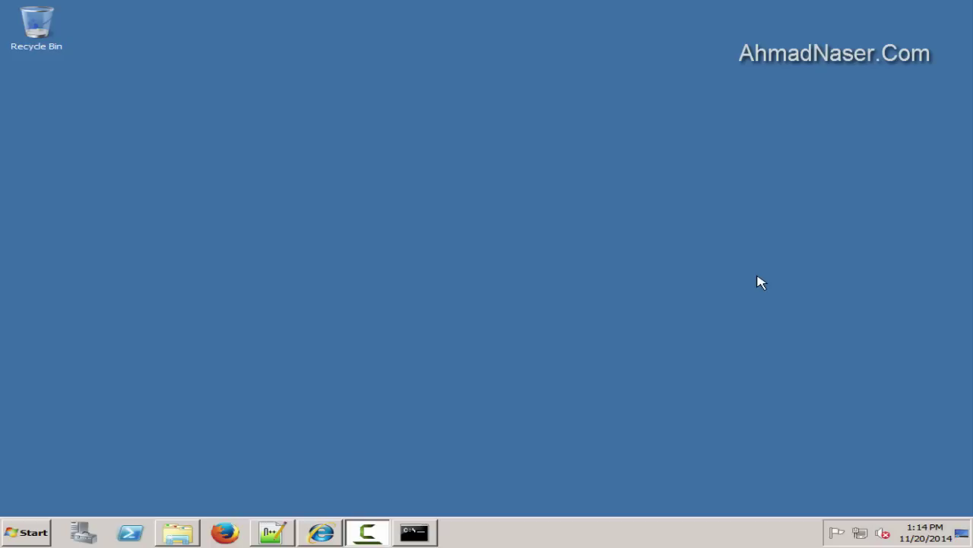
# Run tnsping TSTSBL in a Command Prompt opened as administrator
pyautogui.click(27, 533)
pyautogui.rightClick(53, 210)
pyautogui.click(107, 232)
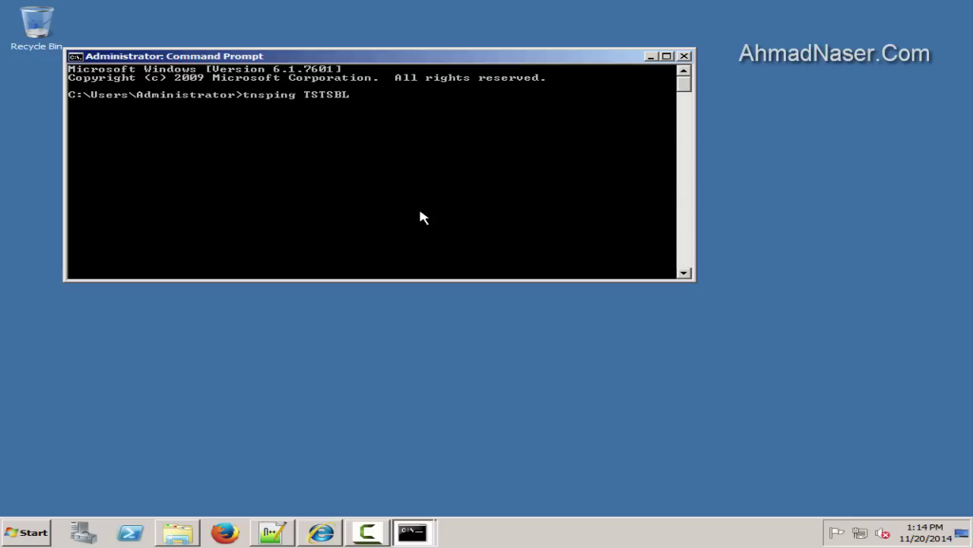
pyautogui.write('tnsping TSTSBL')
pyautogui.press('Return')
# Highlight the OK (0 msec) result, parameter files and 64-bit lines, then minimize the console
pyautogui.click(75, 56)
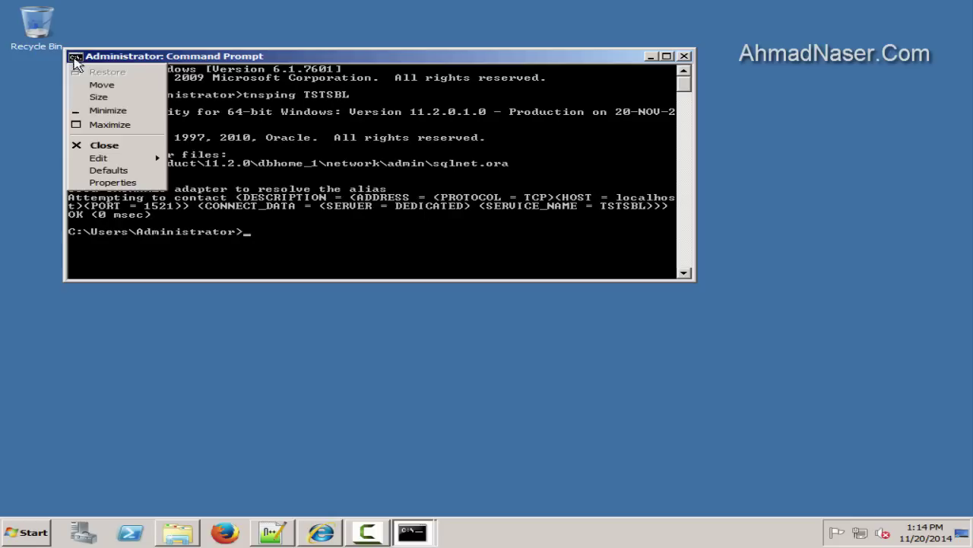
pyautogui.moveTo(99, 157)
pyautogui.click(191, 157)
pyautogui.moveTo(158, 216); pyautogui.dragTo(69, 221)
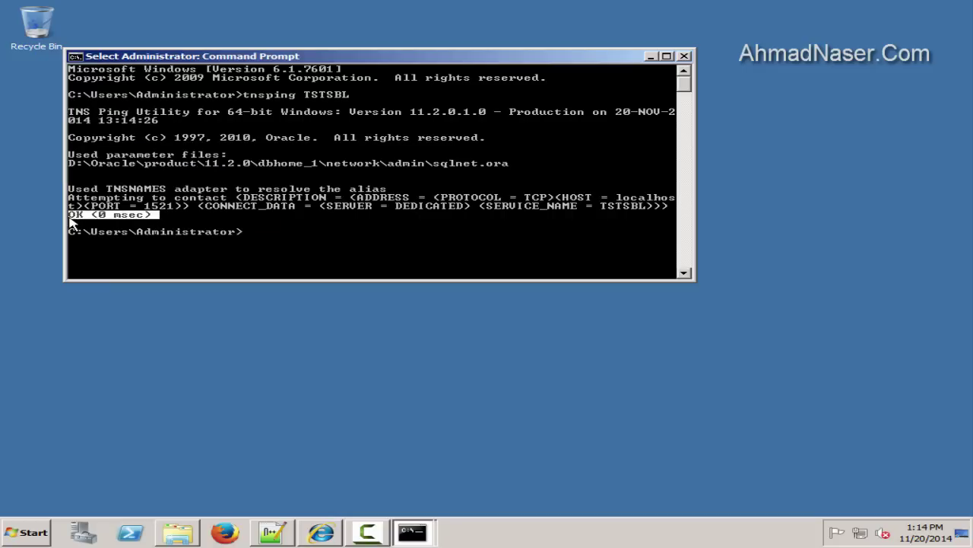
pyautogui.moveTo(92, 164); pyautogui.dragTo(68, 158)
pyautogui.click(452, 168)
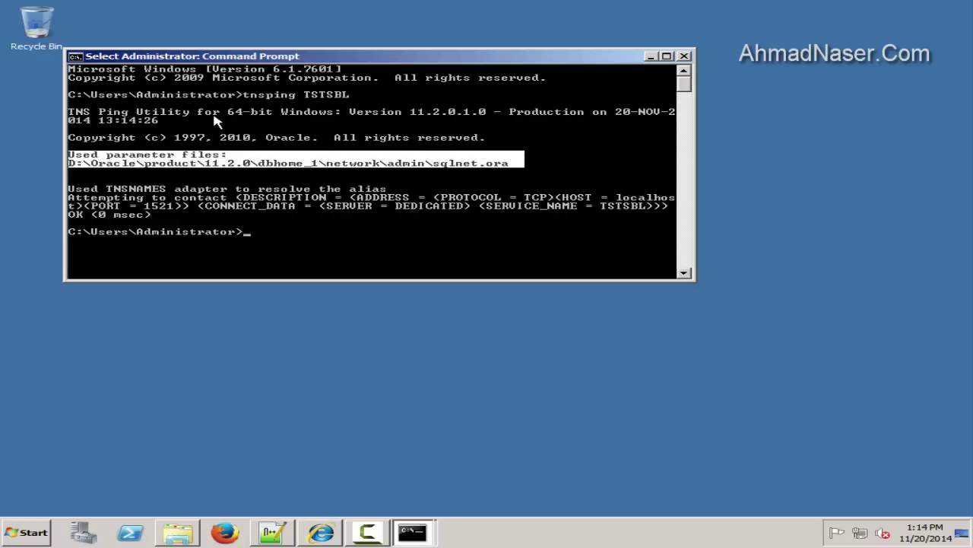
pyautogui.moveTo(228, 112); pyautogui.dragTo(272, 114)
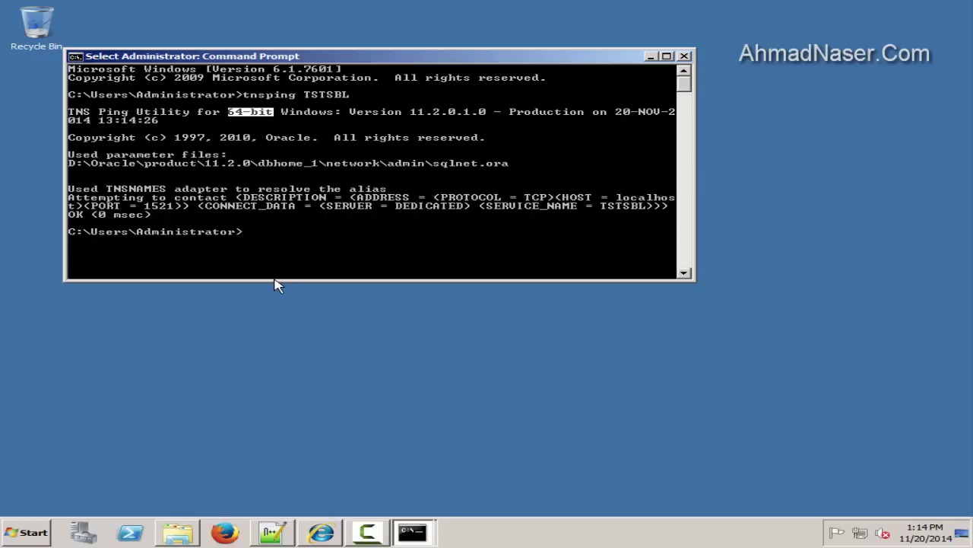
pyautogui.click(255, 146)
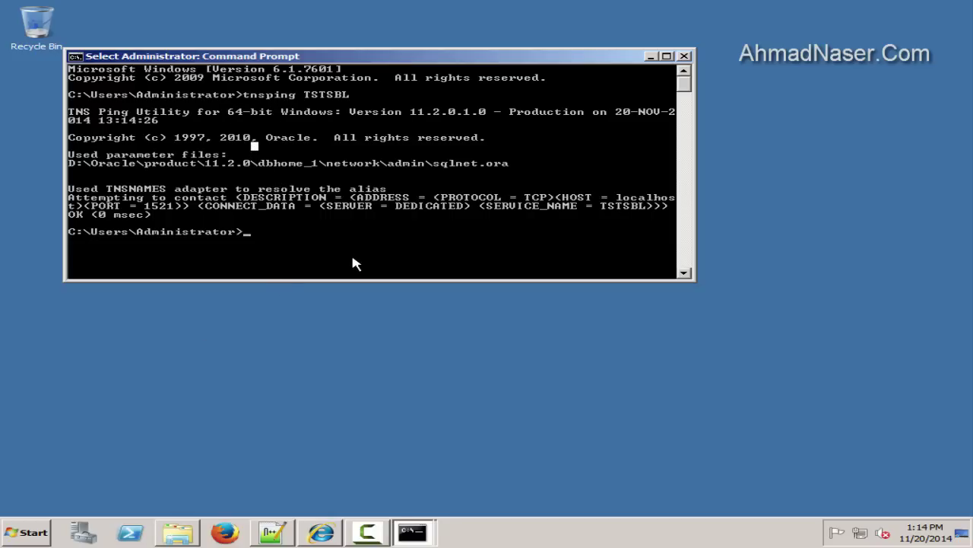
pyautogui.click(651, 56)
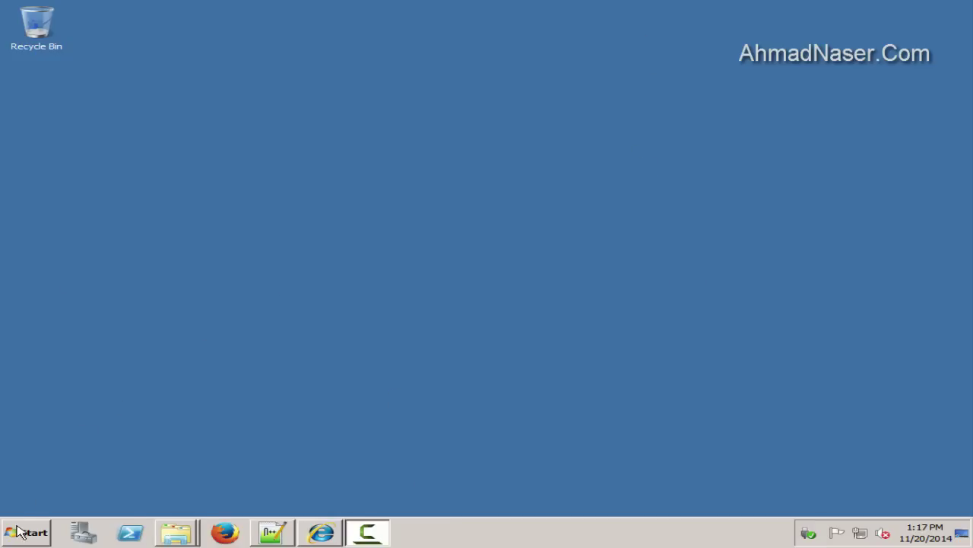
pyautogui.click(21, 531)
# Run setup from F:\Installation\win32_11gR2_client\client as administrator and minimize Explorer
pyautogui.click(319, 310)
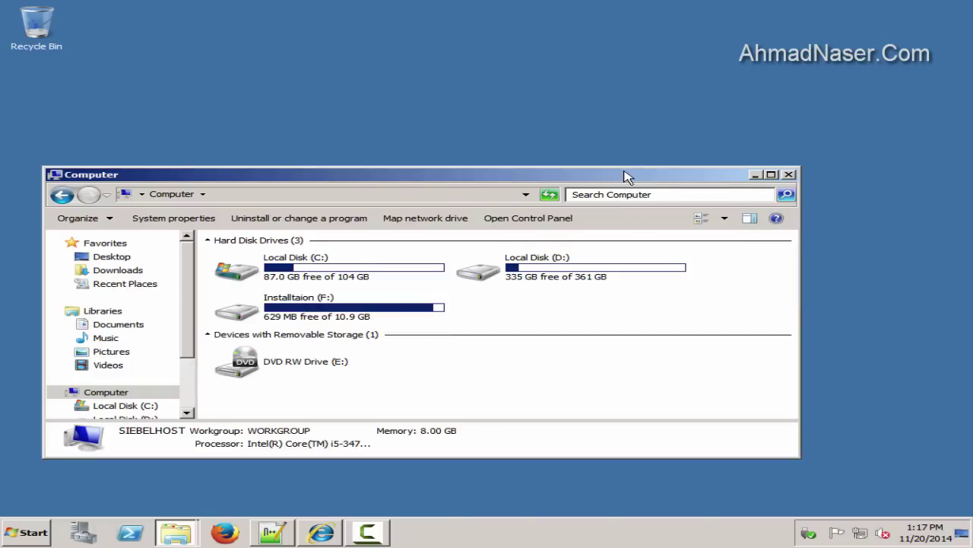
pyautogui.doubleClick(625, 177)
pyautogui.doubleClick(753, 105)
pyautogui.doubleClick(222, 93)
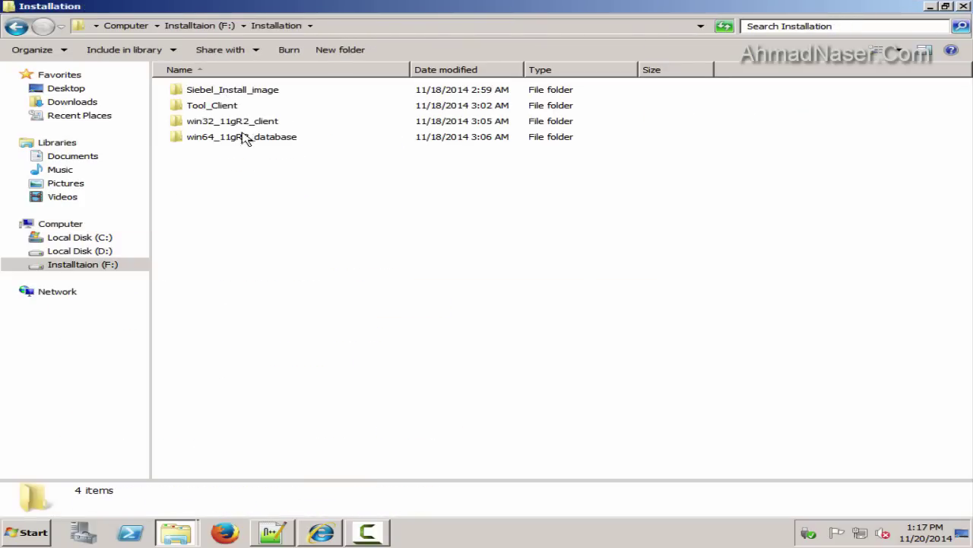
pyautogui.click(232, 124)
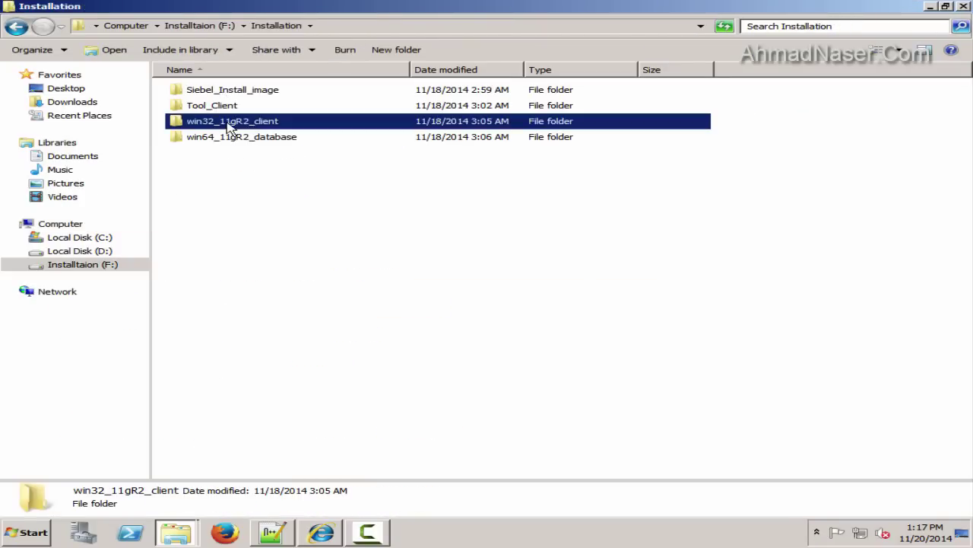
pyautogui.doubleClick(231, 127)
pyautogui.doubleClick(201, 94)
pyautogui.rightClick(197, 153)
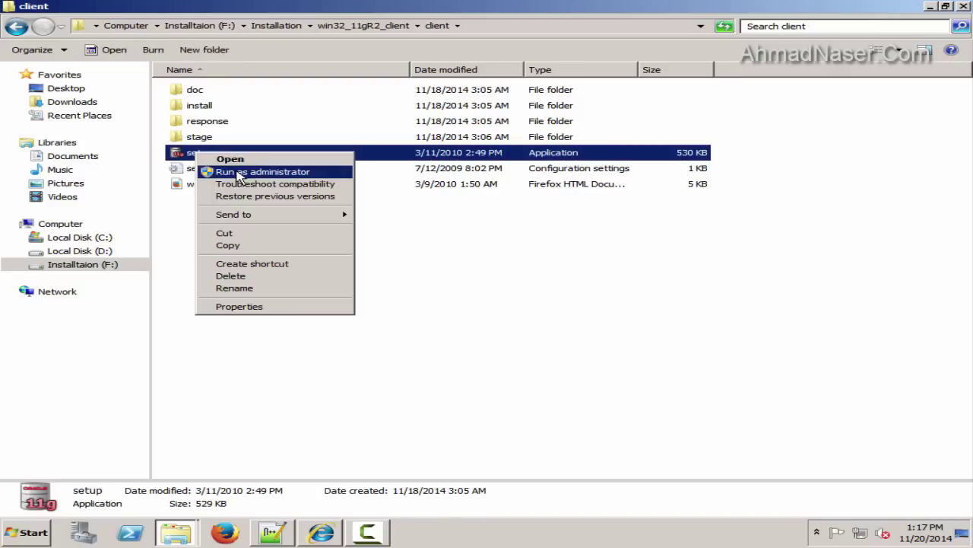
pyautogui.click(238, 176)
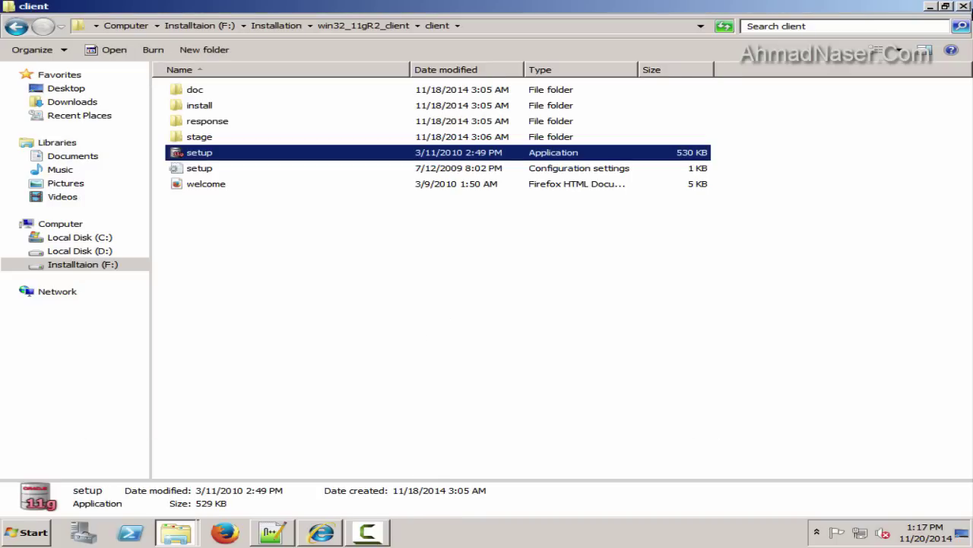
pyautogui.click(926, 6)
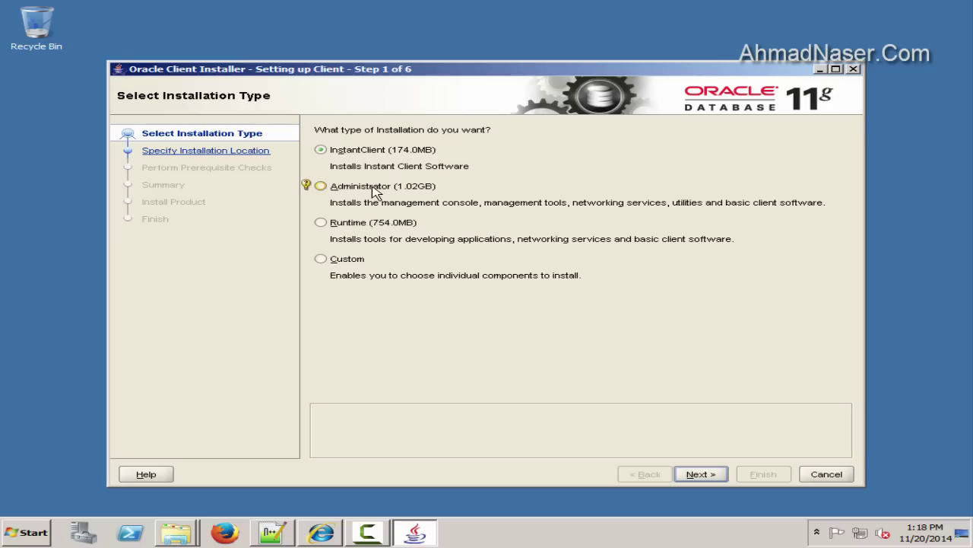
# Choose the Administrator installation type and keep English as the product language
pyautogui.click(374, 188)
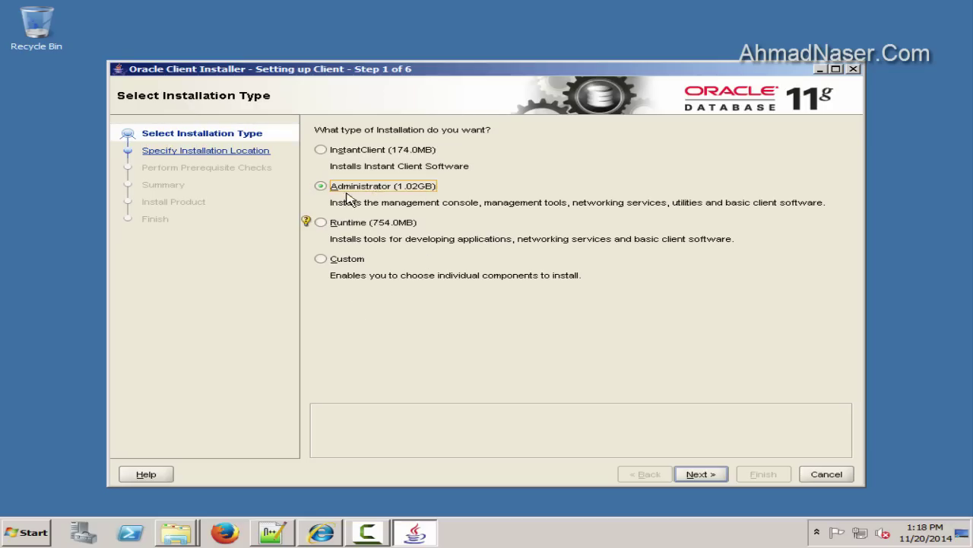
pyautogui.click(709, 475)
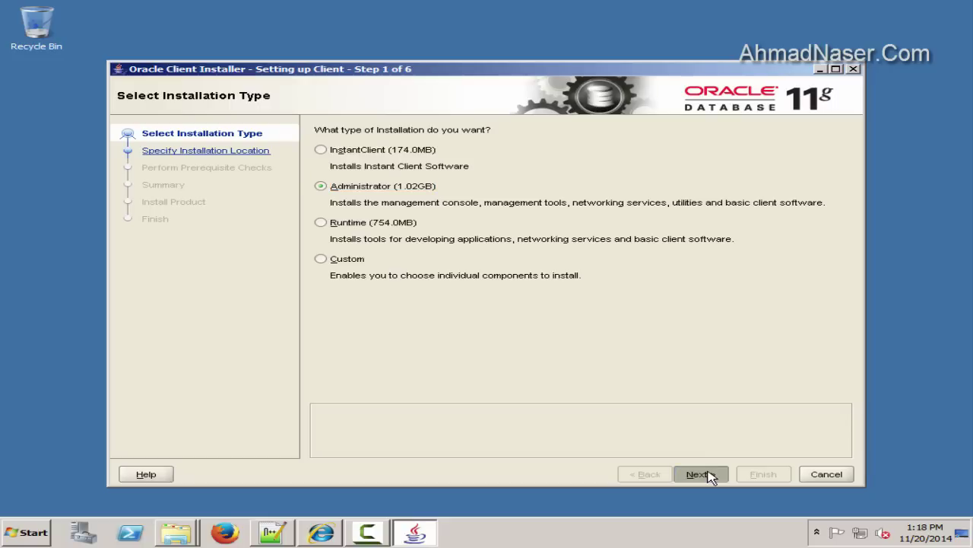
pyautogui.click(619, 165)
pyautogui.click(708, 475)
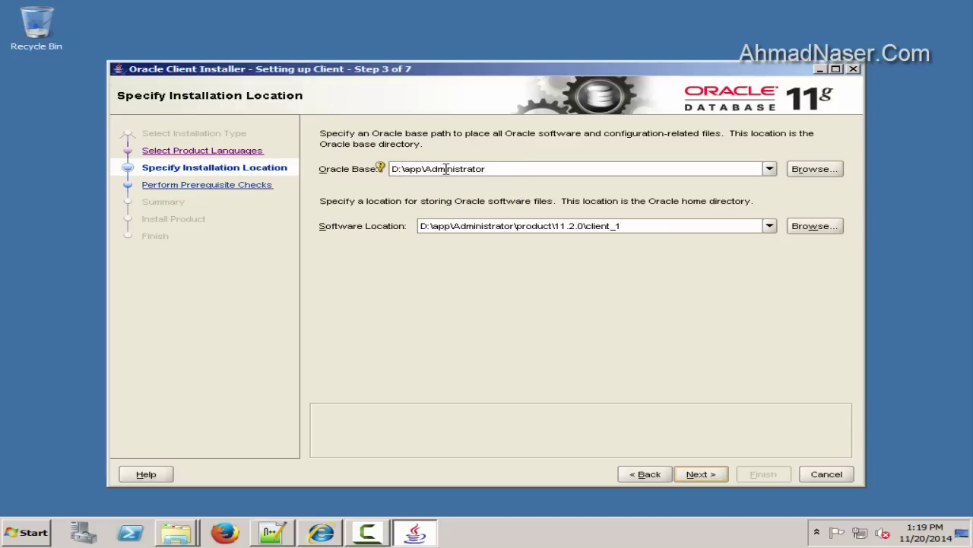
# Change the Oracle Base to D:\app\Oracle and continue through the prerequisite checks
pyautogui.click(501, 165)
pyautogui.moveTo(427, 169); pyautogui.dragTo(515, 164)
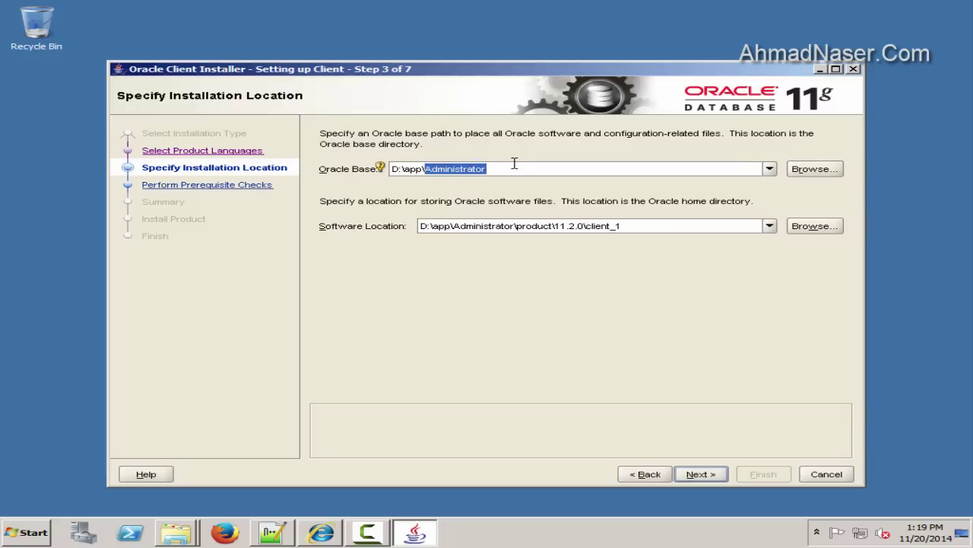
pyautogui.write('Oracle')
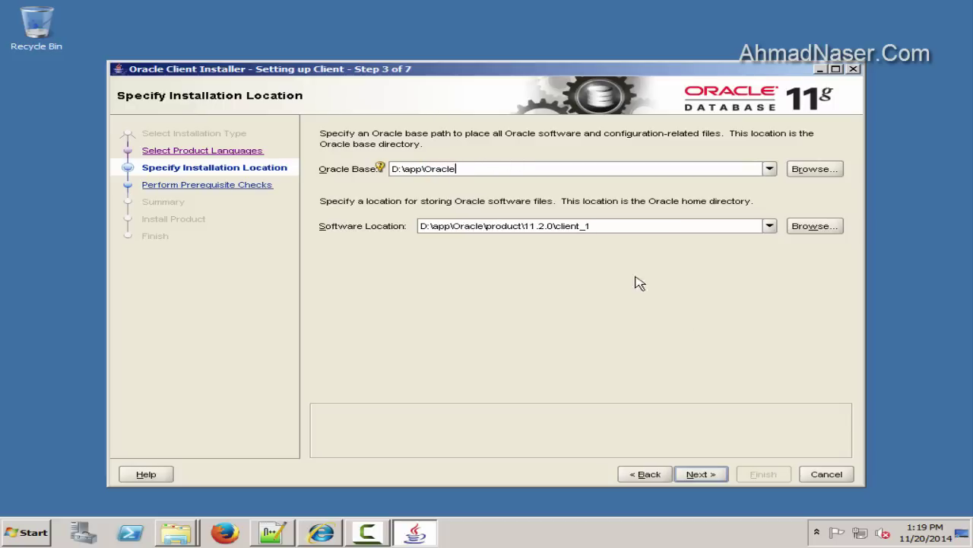
pyautogui.click(699, 474)
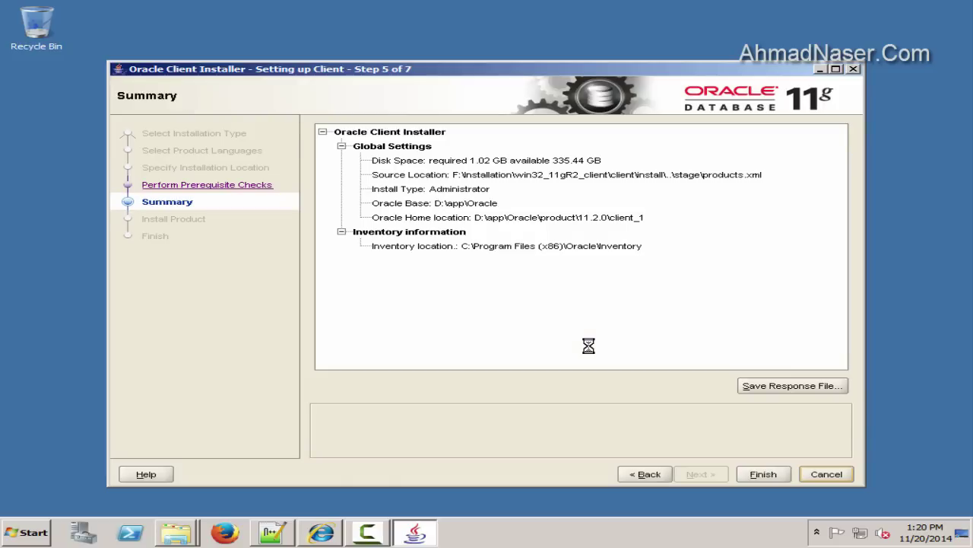
# Save the response file to D:\response-files, install the client, and close the installer after success
pyautogui.click(774, 391)
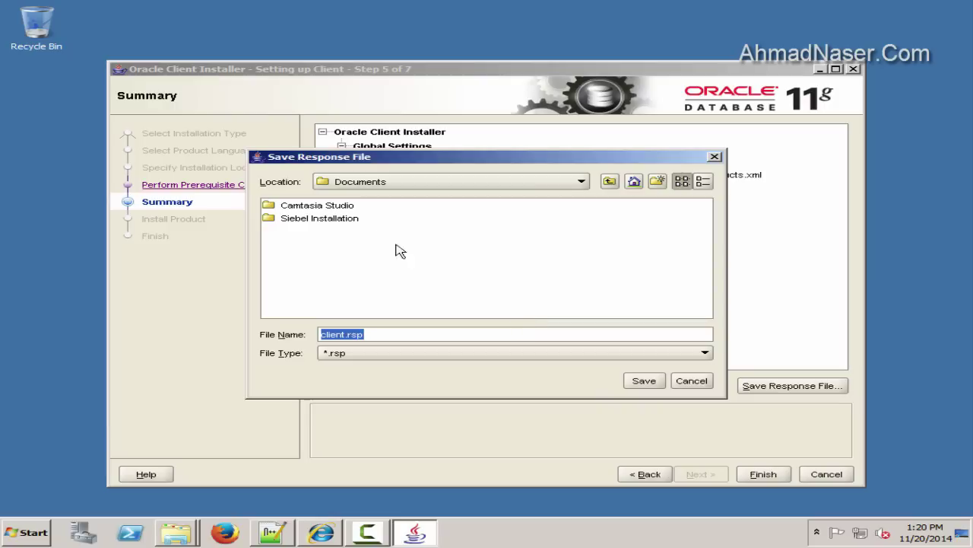
pyautogui.click(582, 182)
pyautogui.click(407, 214)
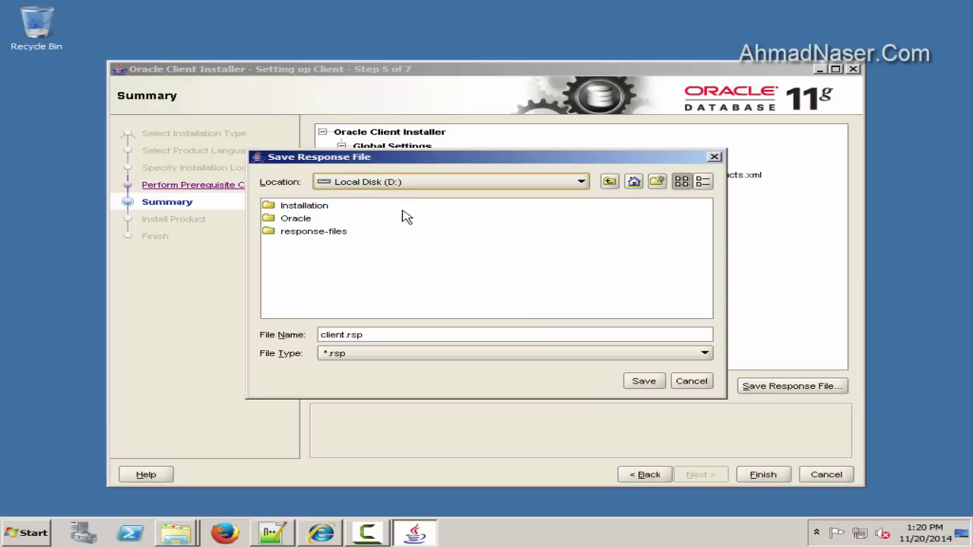
pyautogui.doubleClick(301, 233)
pyautogui.click(644, 380)
pyautogui.click(763, 474)
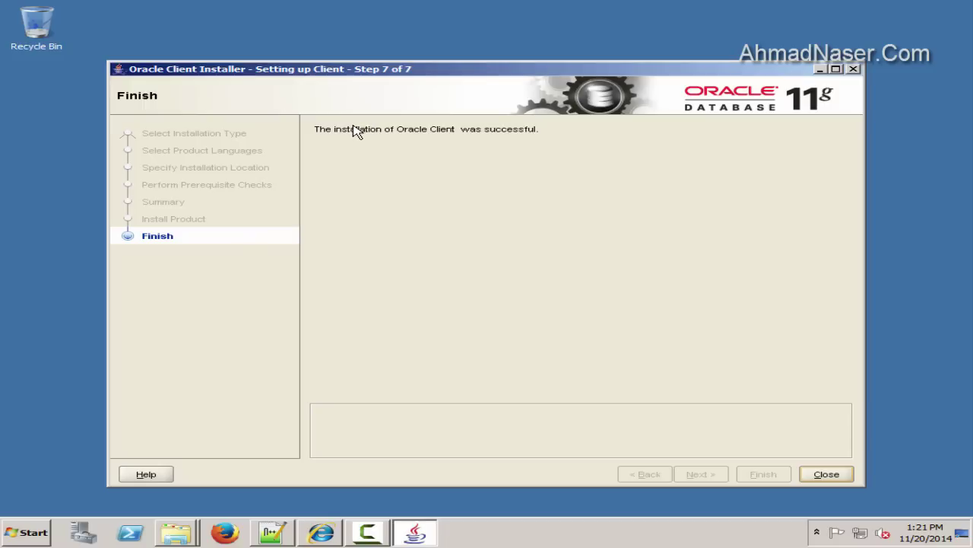
pyautogui.click(828, 481)
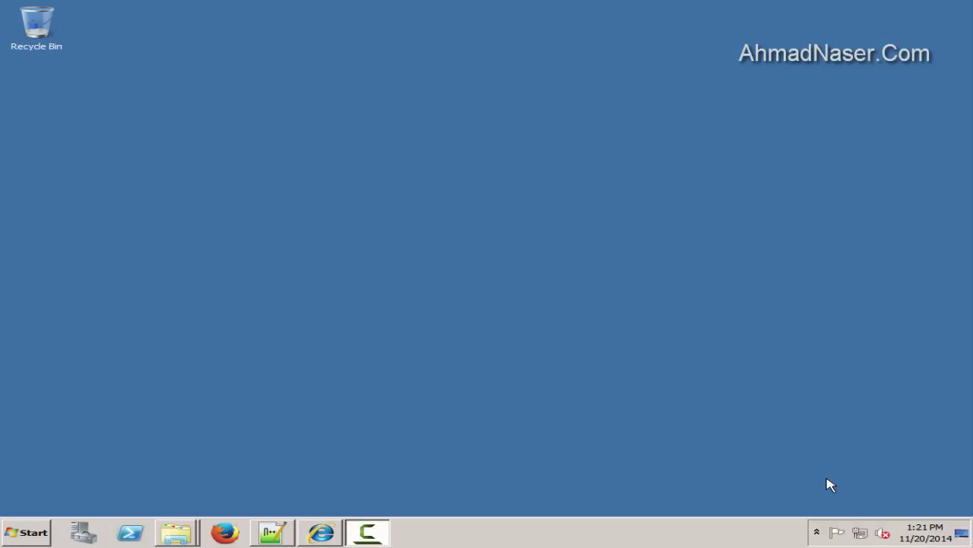
# Browse to D:\Oracle\product\11.2.0\dbhome_1\NETWORK\ADMIN in the Computer window
pyautogui.click(33, 536)
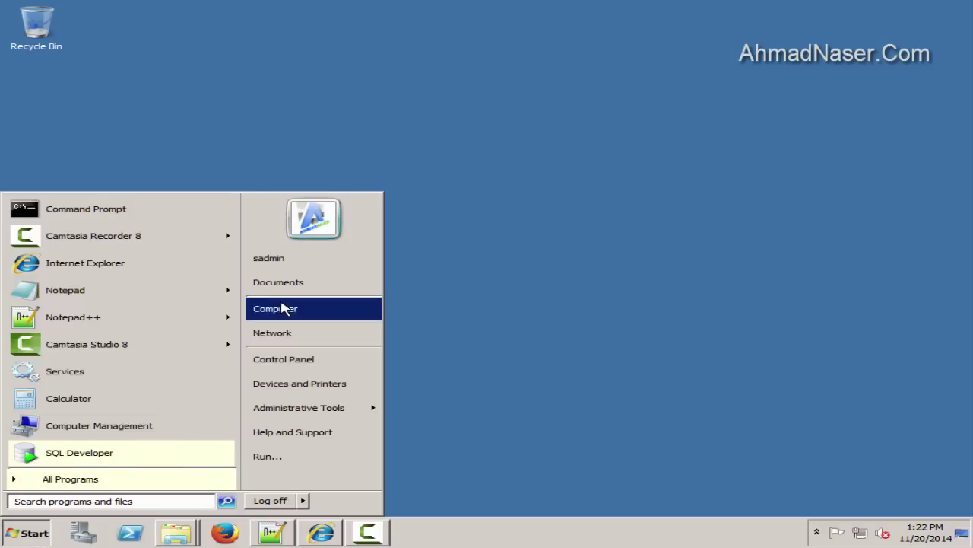
pyautogui.click(280, 309)
pyautogui.doubleClick(560, 196)
pyautogui.doubleClick(521, 114)
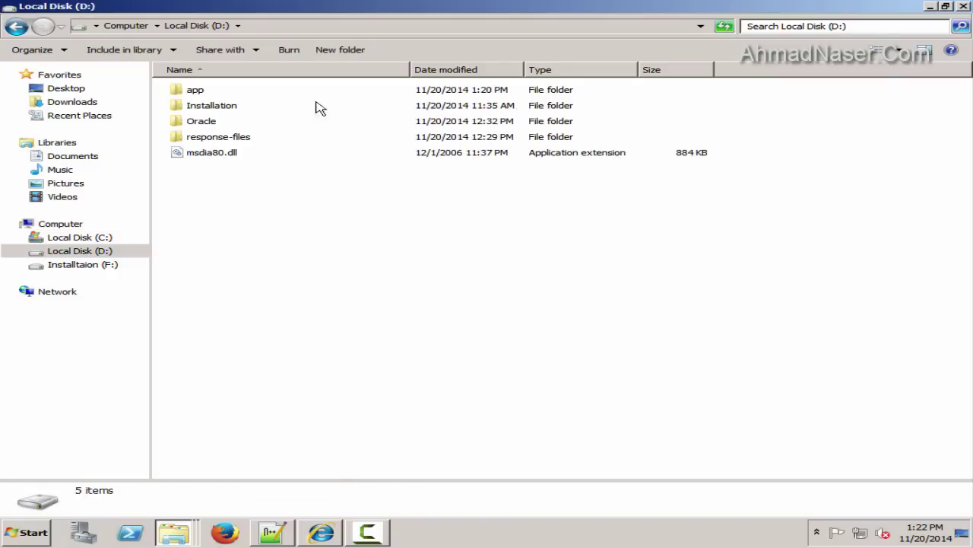
pyautogui.doubleClick(200, 123)
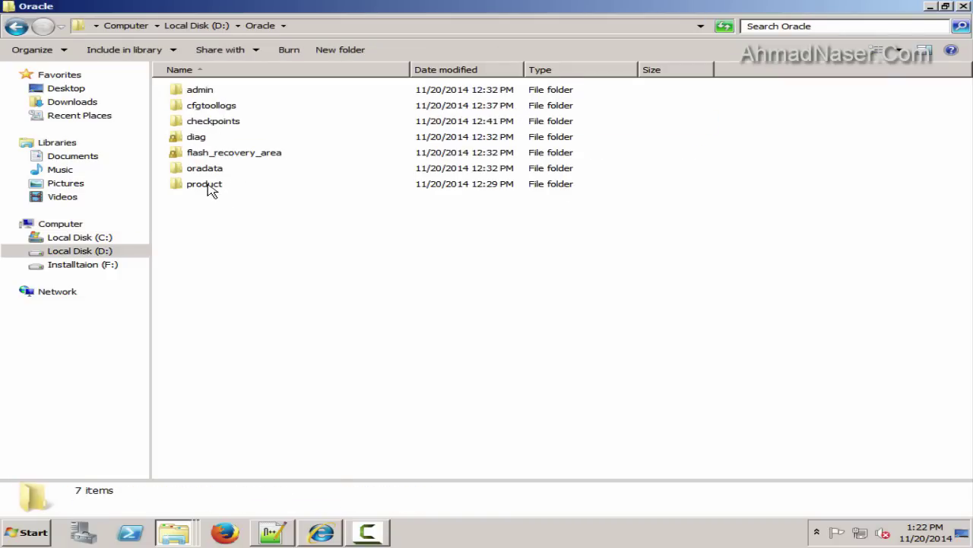
pyautogui.doubleClick(210, 187)
pyautogui.doubleClick(200, 94)
pyautogui.doubleClick(224, 94)
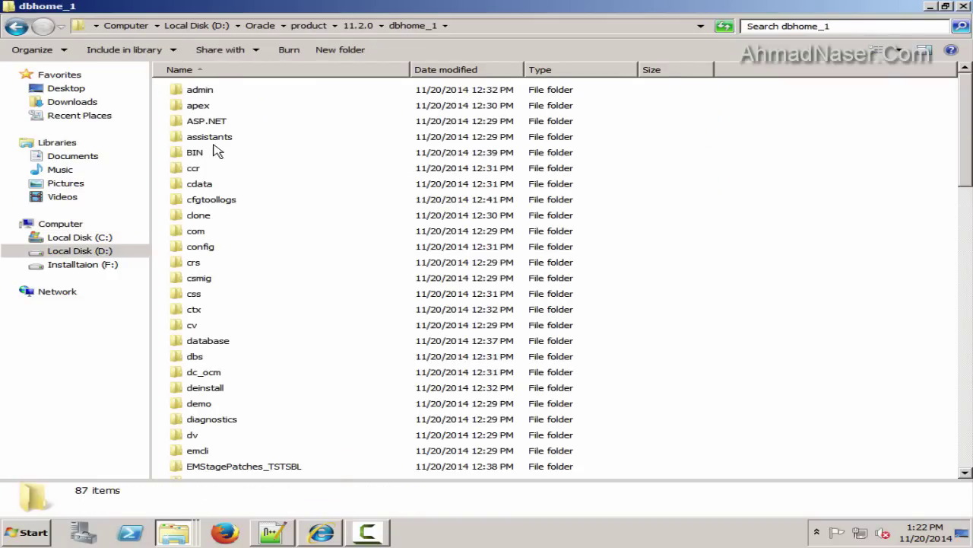
pyautogui.press('n')
pyautogui.press('Return')
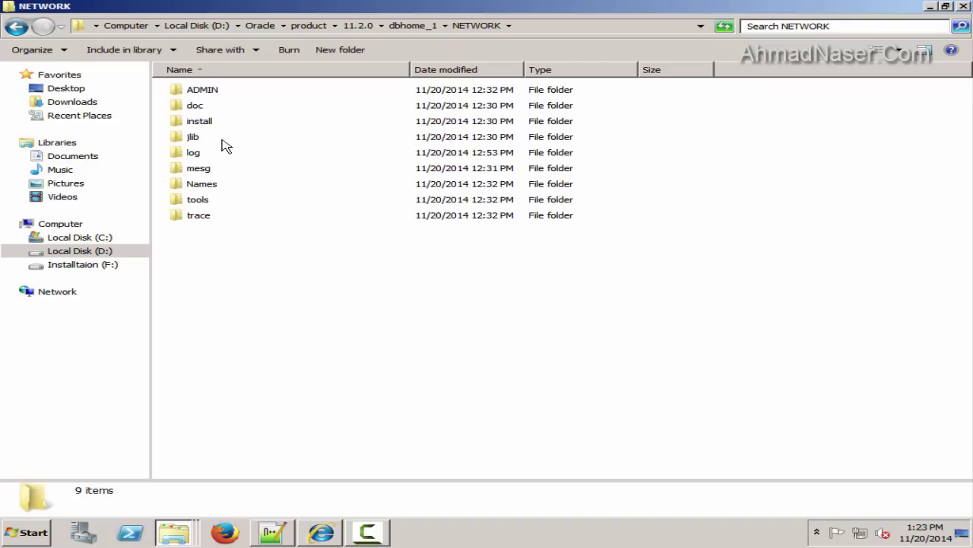
pyautogui.doubleClick(200, 92)
# Open tnsnames.ora in Notepad++ without making it the default for .ora files
pyautogui.click(213, 156)
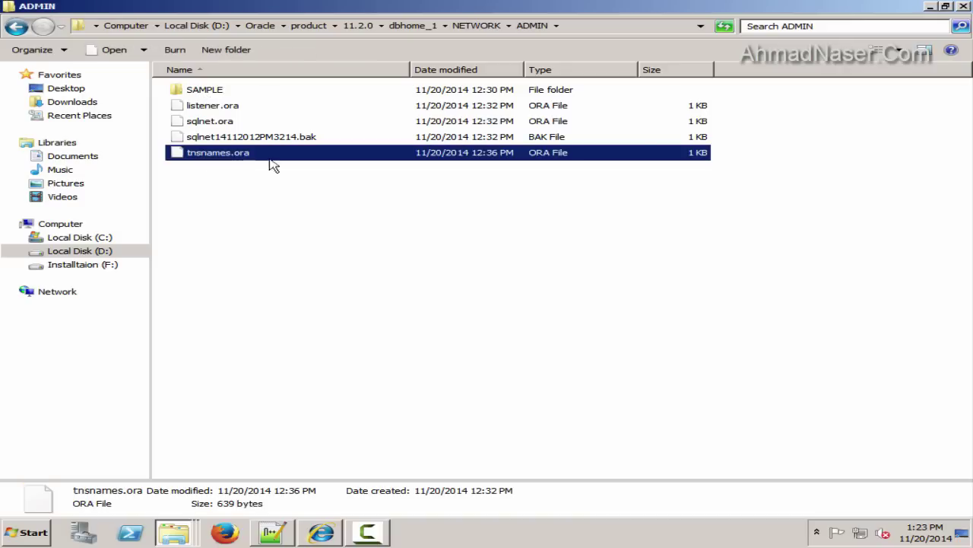
pyautogui.rightClick(225, 152)
pyautogui.click(262, 161)
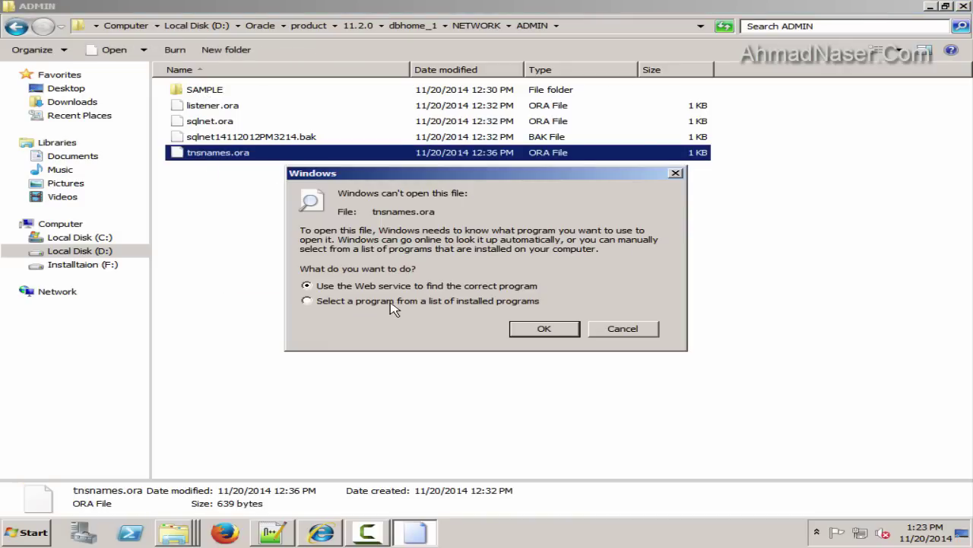
pyautogui.click(392, 301)
pyautogui.click(541, 328)
pyautogui.click(263, 363)
pyautogui.click(319, 187)
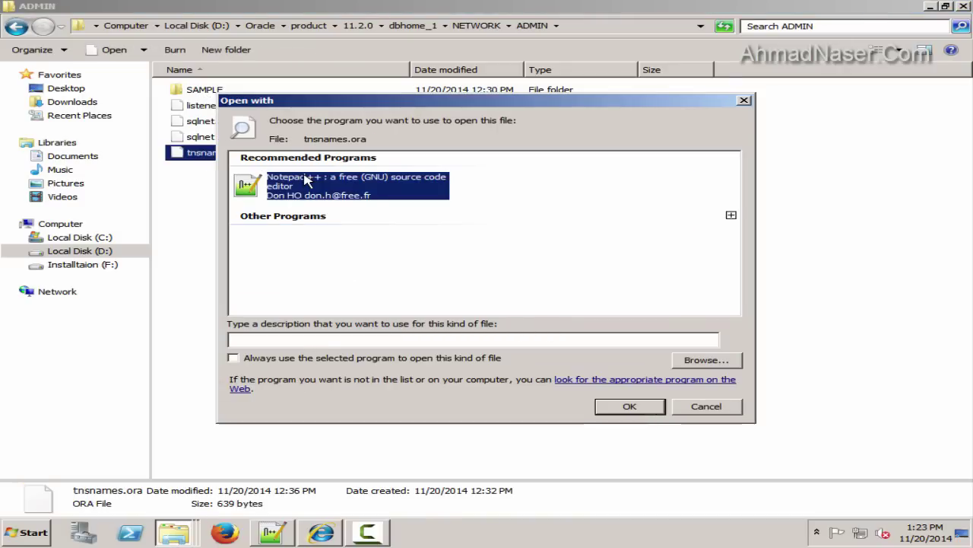
pyautogui.doubleClick(312, 182)
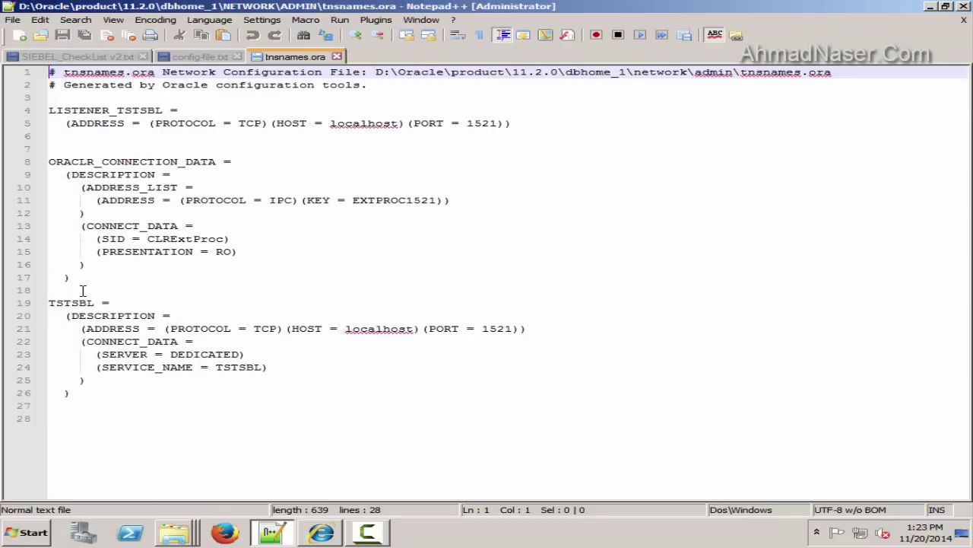
# Delete lines 1–17 and save the remaining TSTSBL entry as tnsnames.txt on the Desktop
pyautogui.moveTo(83, 289); pyautogui.dragTo(3, 67)
pyautogui.press('Delete')
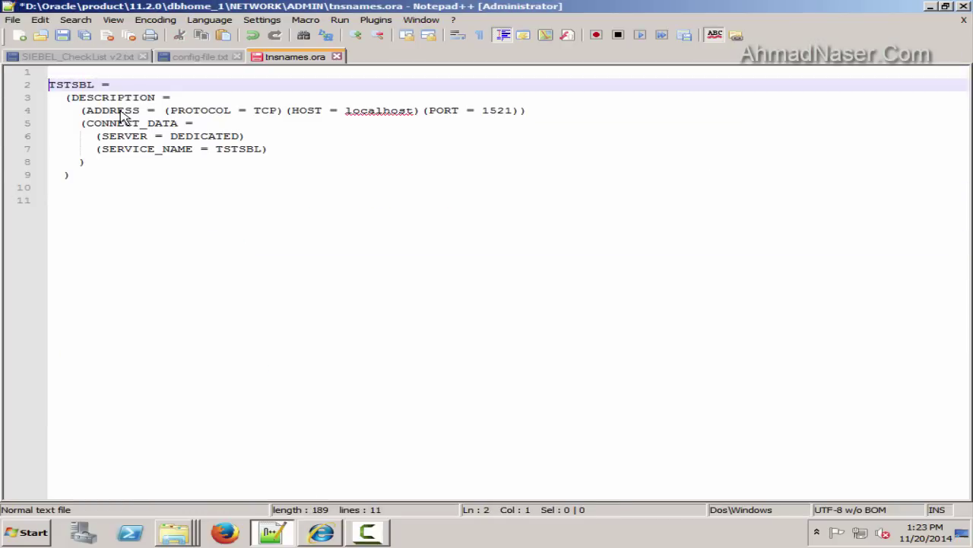
pyautogui.press('Delete')
pyautogui.click(12, 19)
pyautogui.click(61, 95)
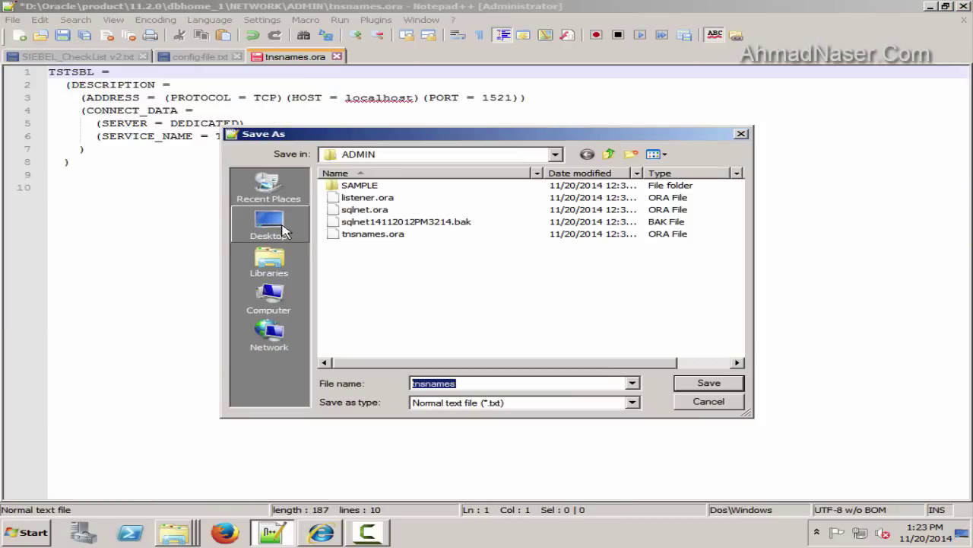
pyautogui.click(270, 225)
pyautogui.click(709, 386)
# Turn on showing extensions for known file types in Folder Options
pyautogui.click(271, 532)
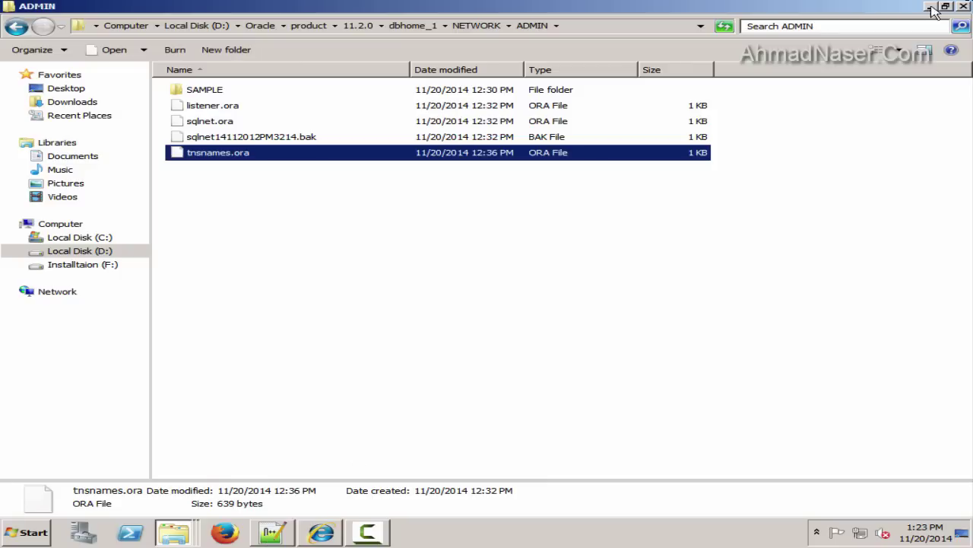
pyautogui.click(932, 7)
pyautogui.click(15, 103)
pyautogui.click(2, 537)
pyautogui.write('folder')
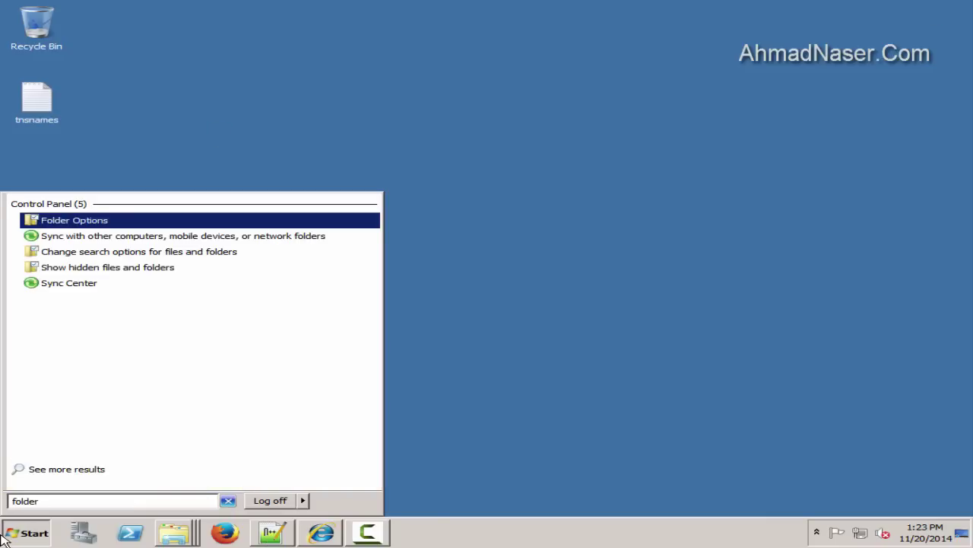
pyautogui.press('Return')
pyautogui.click(116, 62)
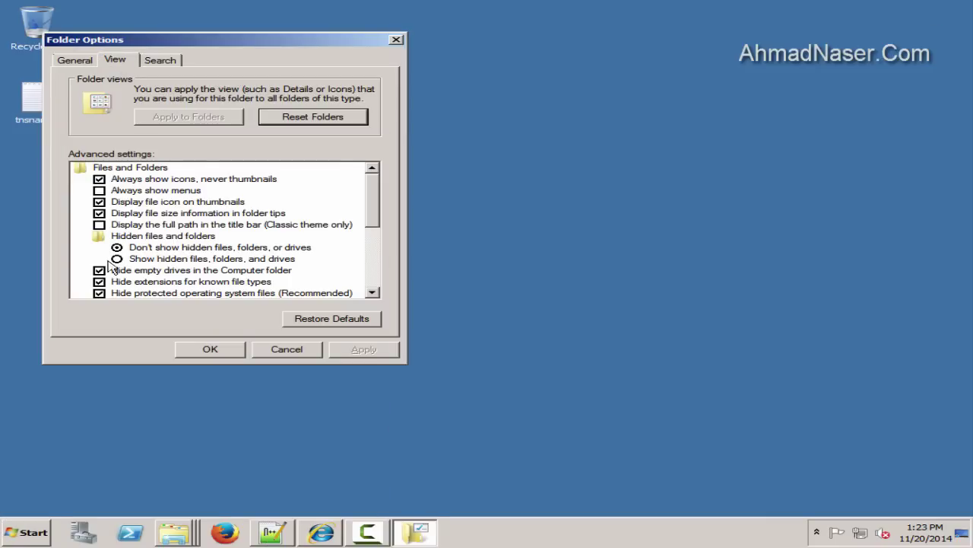
pyautogui.click(99, 281)
pyautogui.click(210, 348)
# Rename the desktop file's extension to .ora, making it tnsnames.ora
pyautogui.rightClick(60, 116)
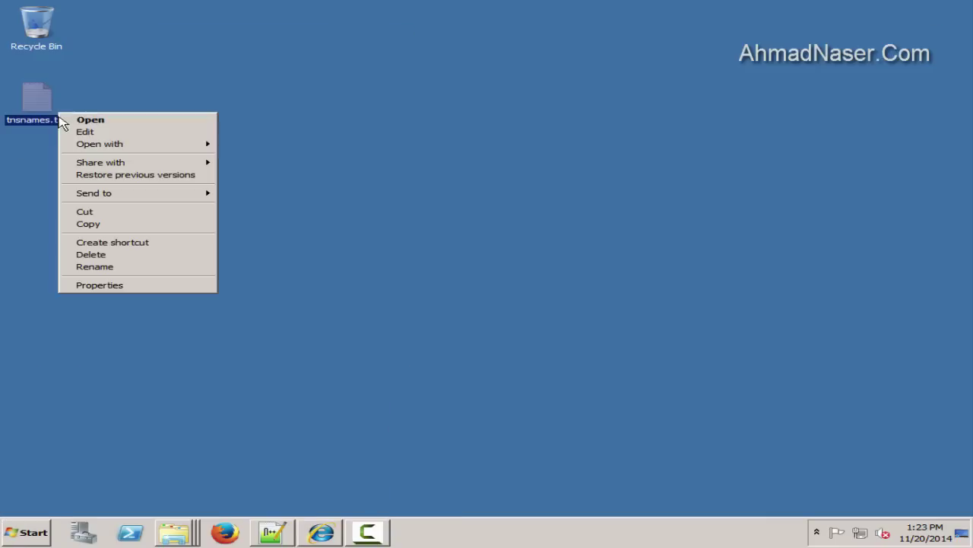
pyautogui.click(114, 266)
pyautogui.click(68, 124)
pyautogui.write('.ora')
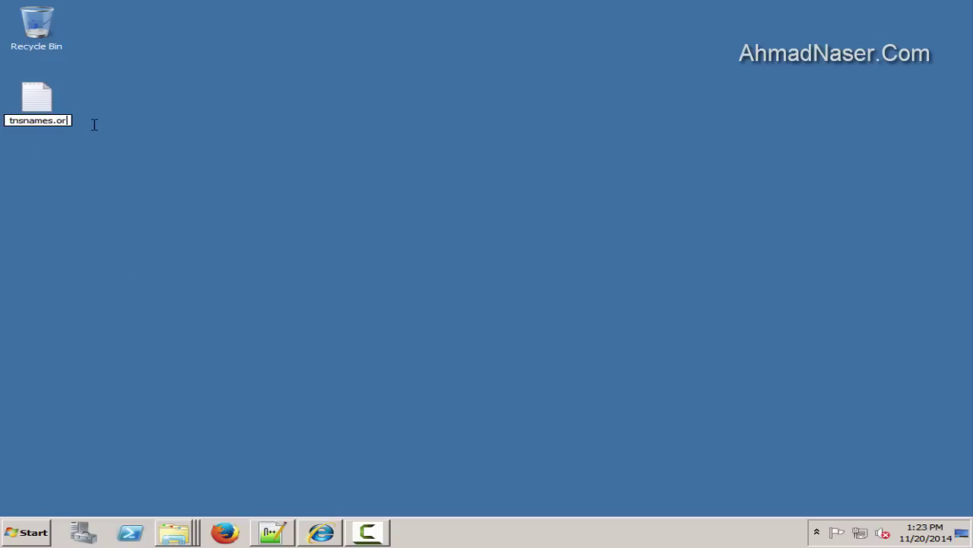
pyautogui.click(209, 134)
pyautogui.click(566, 273)
pyautogui.click(207, 375)
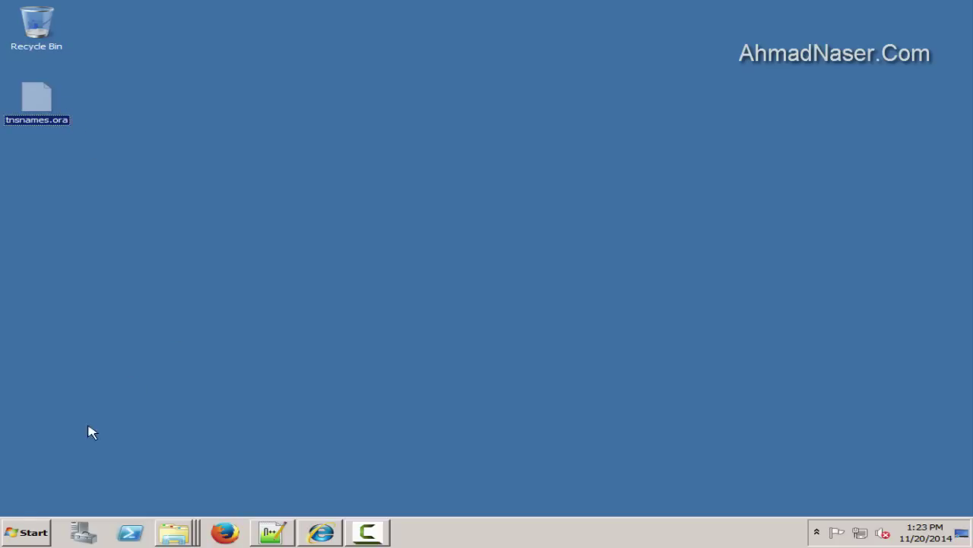
pyautogui.click(22, 532)
# Browse to the D:\app\Oracle\product\11.2.0\client_1 folder
pyautogui.click(297, 309)
pyautogui.doubleClick(647, 281)
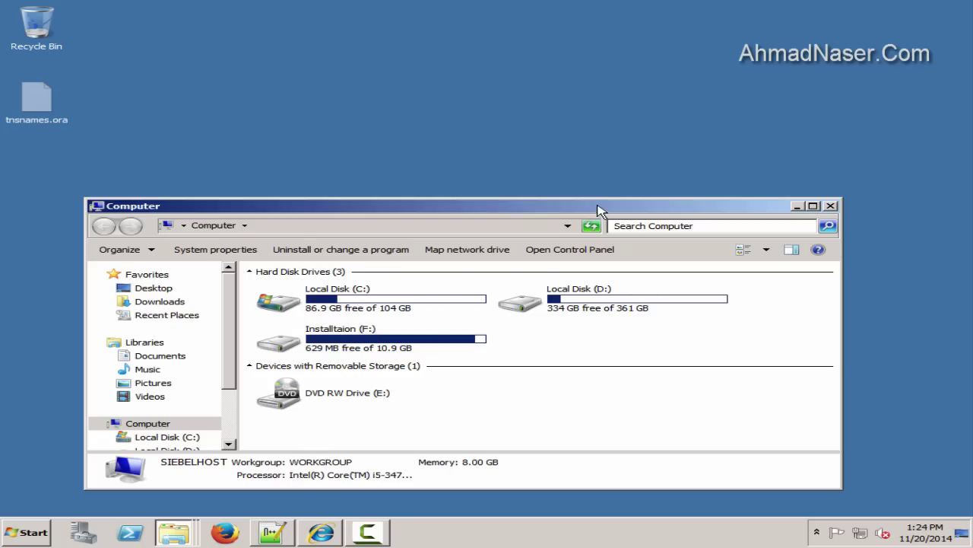
pyautogui.doubleClick(601, 210)
pyautogui.doubleClick(202, 121)
pyautogui.click(220, 26)
pyautogui.click(194, 89)
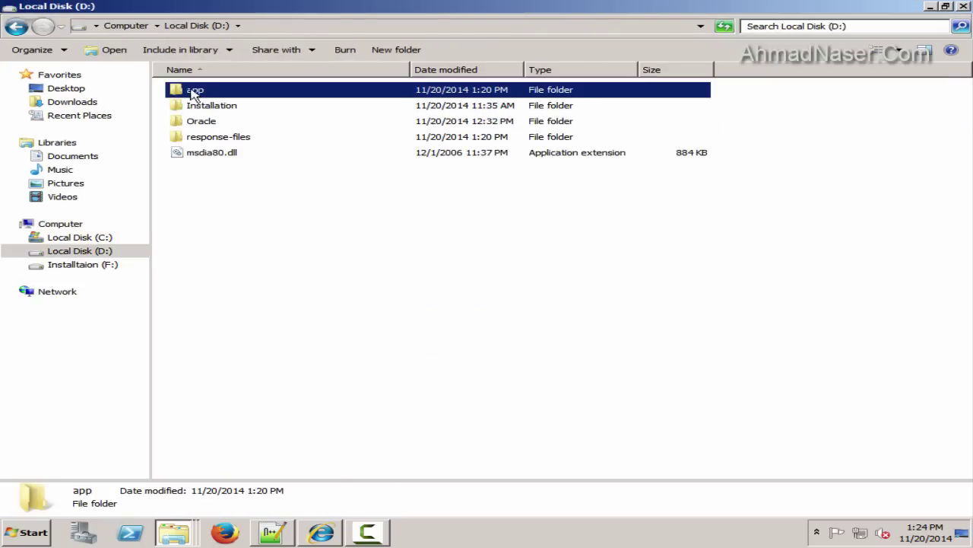
pyautogui.doubleClick(196, 90)
pyautogui.doubleClick(200, 91)
pyautogui.doubleClick(209, 135)
pyautogui.doubleClick(199, 90)
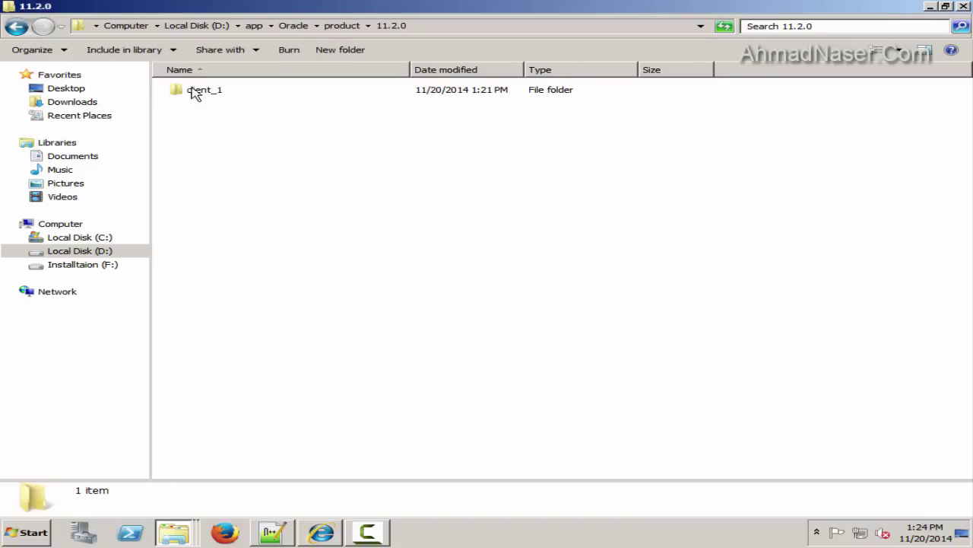
pyautogui.doubleClick(196, 90)
# Paste tnsnames.ora into client_1's network\admin folder
pyautogui.click(218, 121)
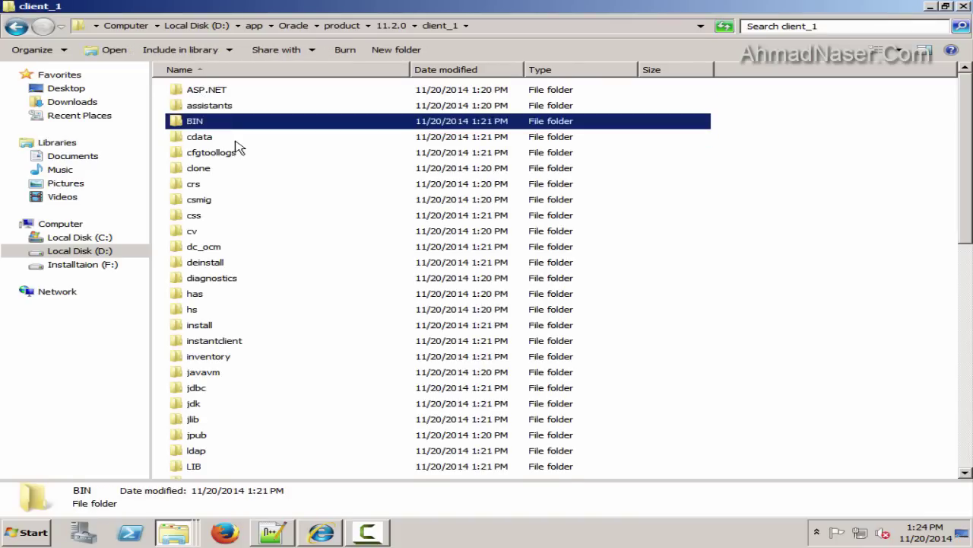
pyautogui.press('n')
pyautogui.press('Return')
pyautogui.doubleClick(205, 91)
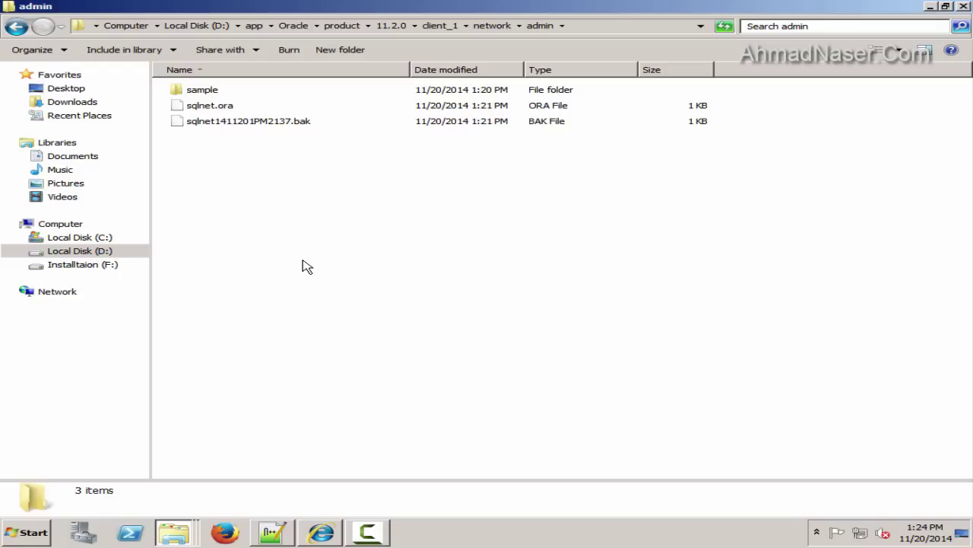
pyautogui.hotkey('ctrl', 'v')
# Open the client's tnsnames.ora in Notepad++, check the TSTSBL entry, then minimize both windows
pyautogui.rightClick(202, 138)
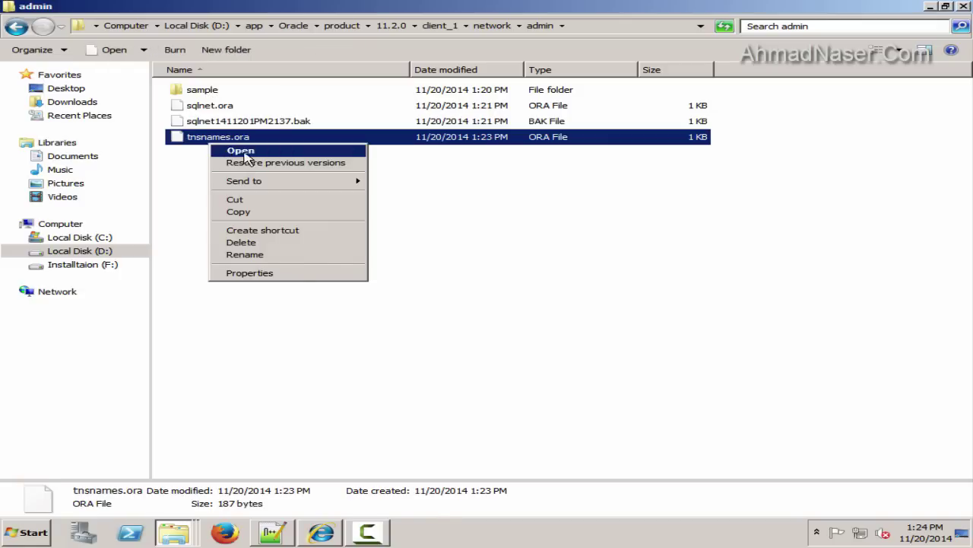
pyautogui.click(228, 149)
pyautogui.click(333, 301)
pyautogui.click(543, 328)
pyautogui.click(297, 361)
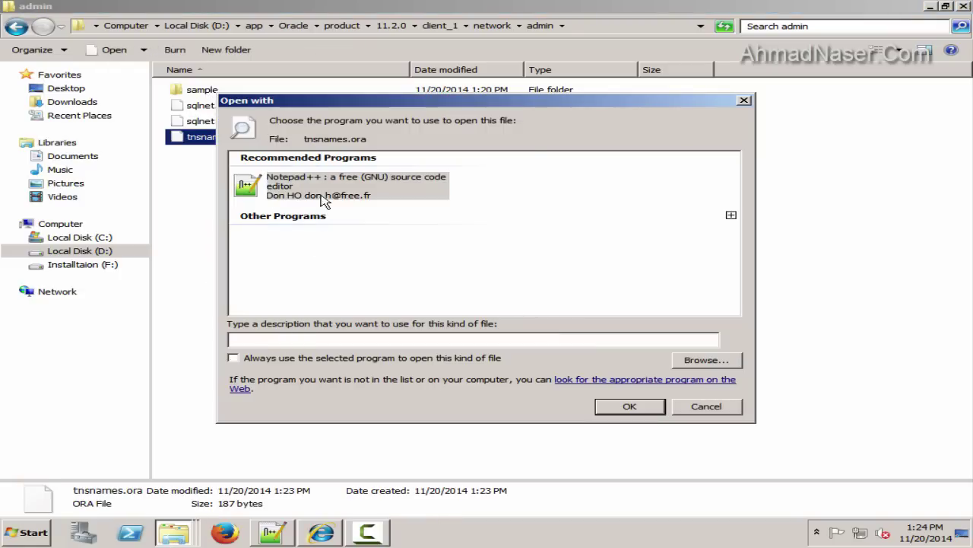
pyautogui.doubleClick(322, 200)
pyautogui.click(632, 311)
pyautogui.moveTo(296, 204); pyautogui.dragTo(49, 72)
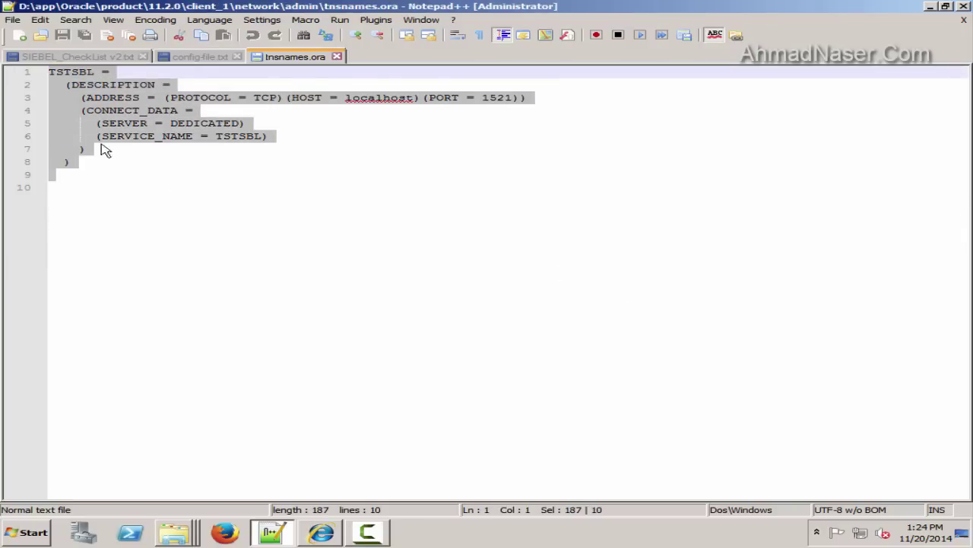
pyautogui.click(227, 199)
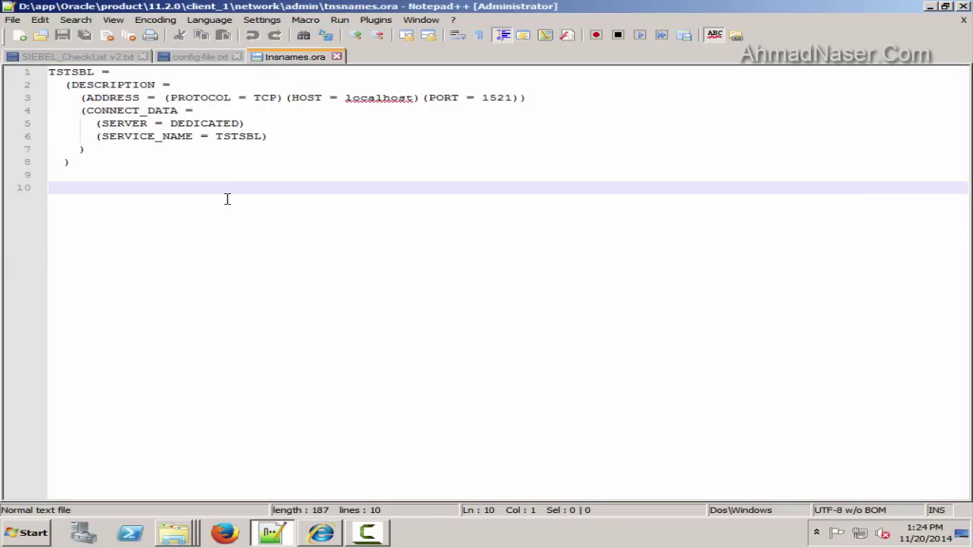
pyautogui.click(401, 150)
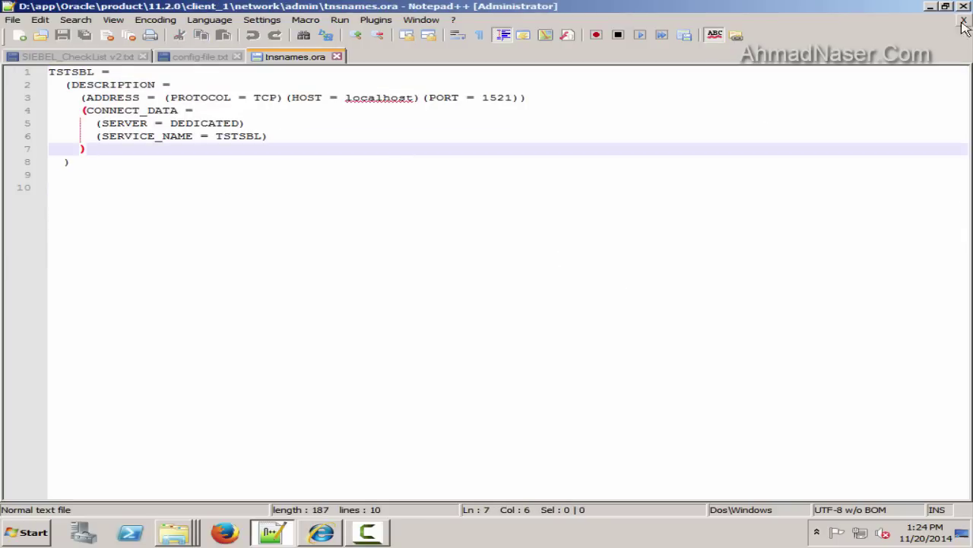
pyautogui.click(934, 7)
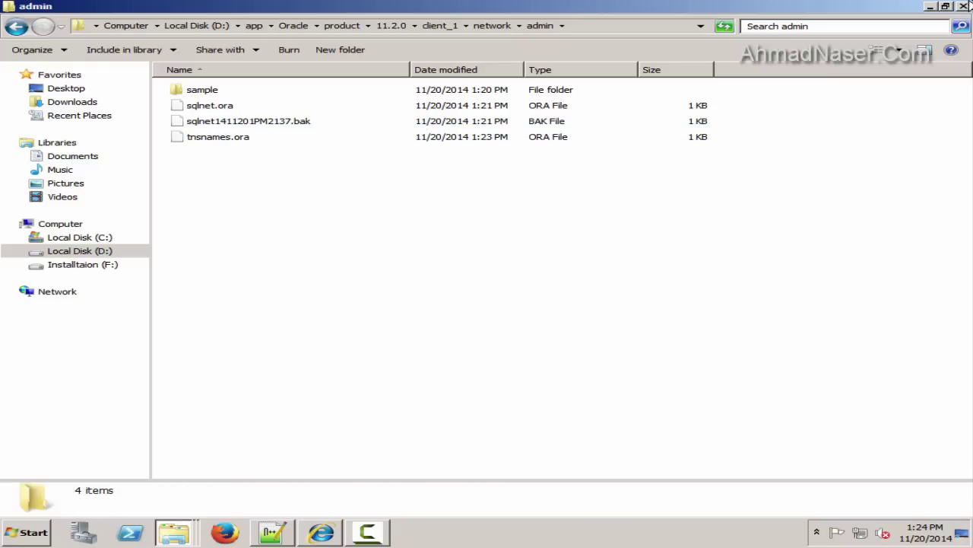
pyautogui.click(934, 8)
# Launch cmd.exe and run tnsping TSTSBL
pyautogui.click(45, 523)
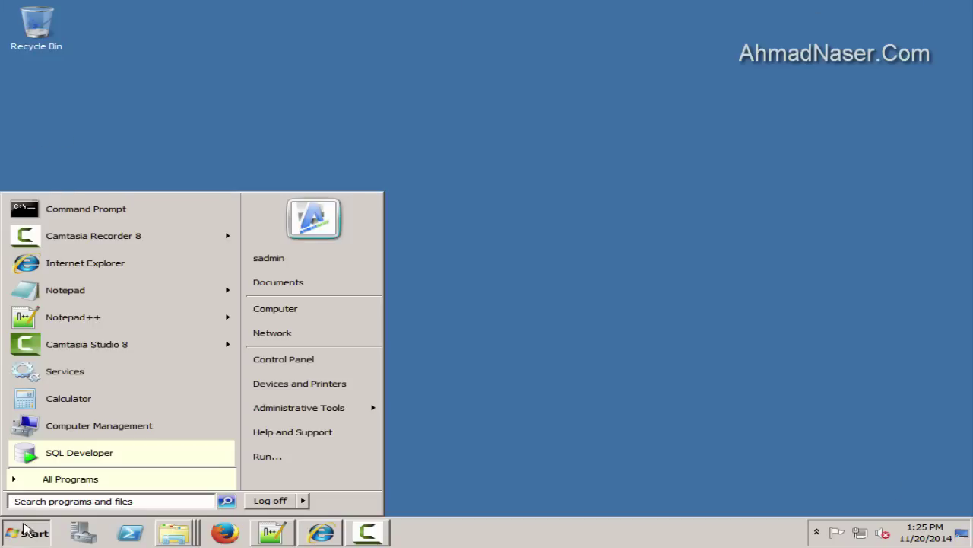
pyautogui.write('cmd')
pyautogui.click(48, 226)
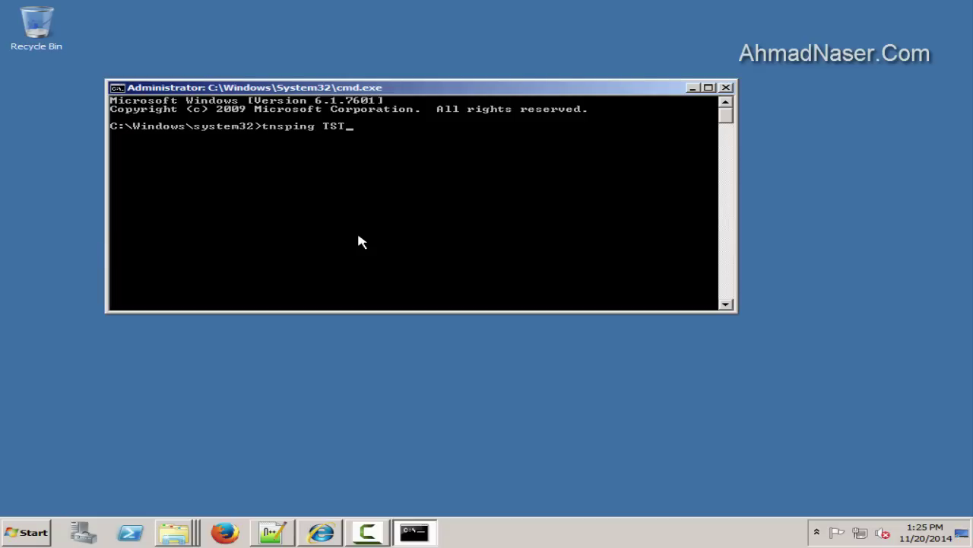
pyautogui.press('Return')
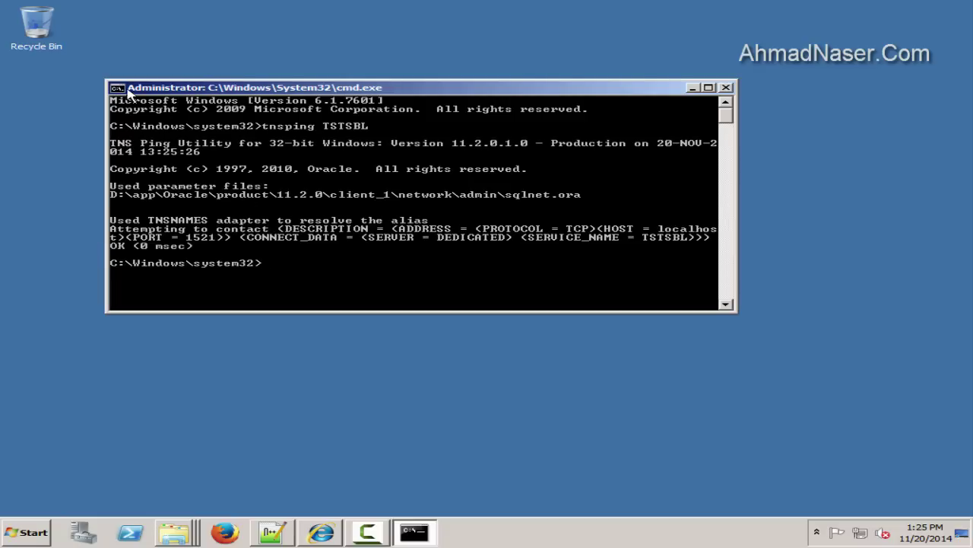
# Copy the 32-bit, OK (0 msec) and sqlnet.ora path lines, then exit the console
pyautogui.click(116, 89)
pyautogui.moveTo(152, 189)
pyautogui.click(234, 189)
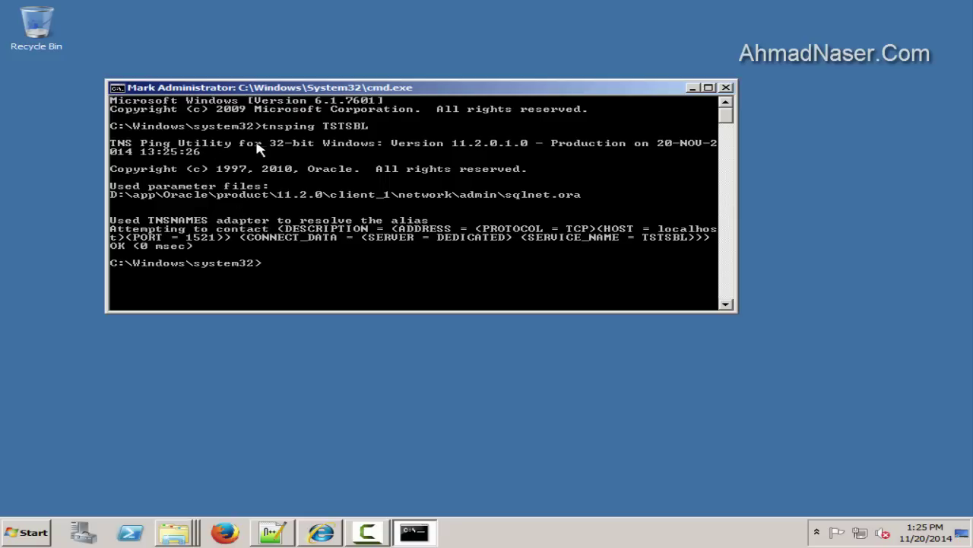
pyautogui.moveTo(270, 144); pyautogui.dragTo(314, 146)
pyautogui.hotkey('alt', 'space')
pyautogui.click(235, 191)
pyautogui.moveTo(201, 246); pyautogui.dragTo(116, 253)
pyautogui.rightClick(343, 292)
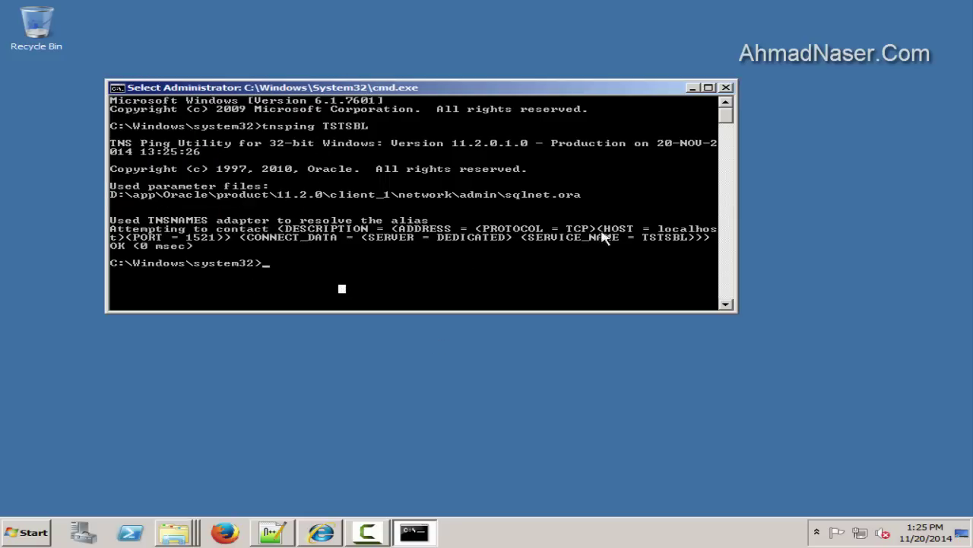
pyautogui.click(118, 87)
pyautogui.moveTo(597, 195); pyautogui.dragTo(129, 199)
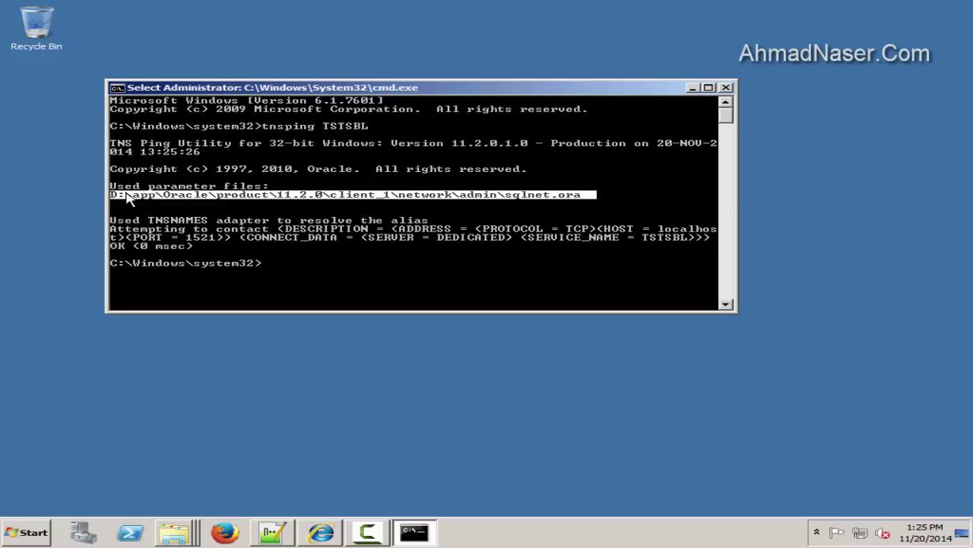
pyautogui.rightClick(418, 278)
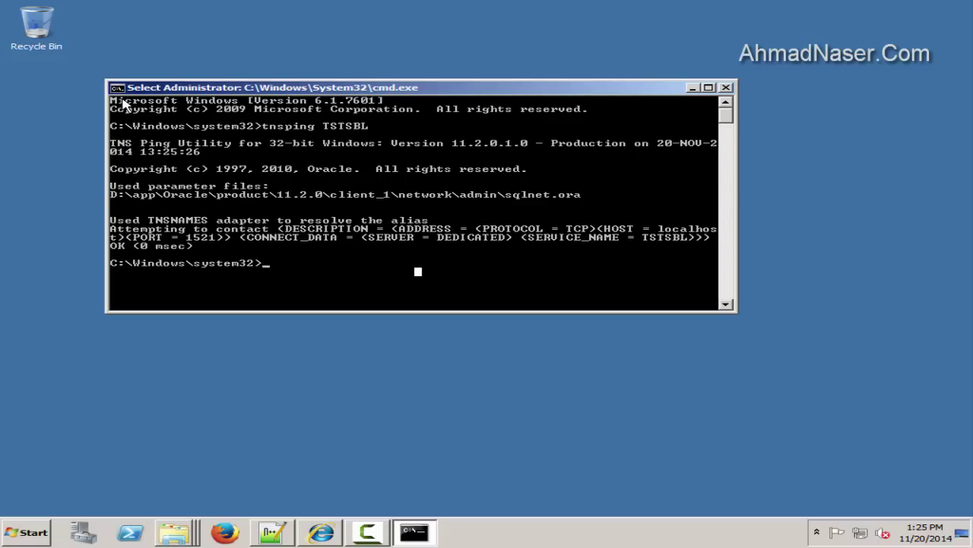
pyautogui.write('exit')
pyautogui.press('Return')
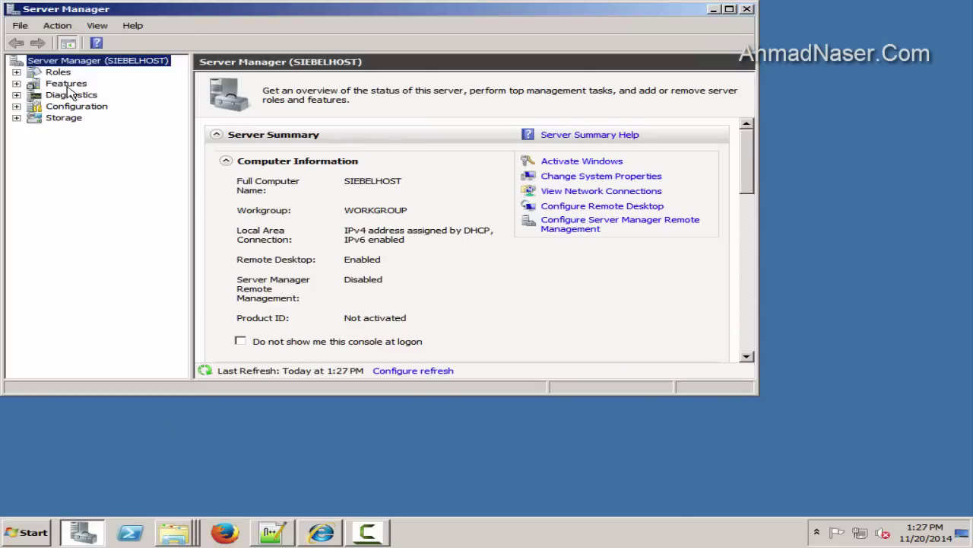
# Install the Telnet Client feature via Add Features, then close Server Manager
pyautogui.click(65, 84)
pyautogui.click(729, 9)
pyautogui.click(797, 161)
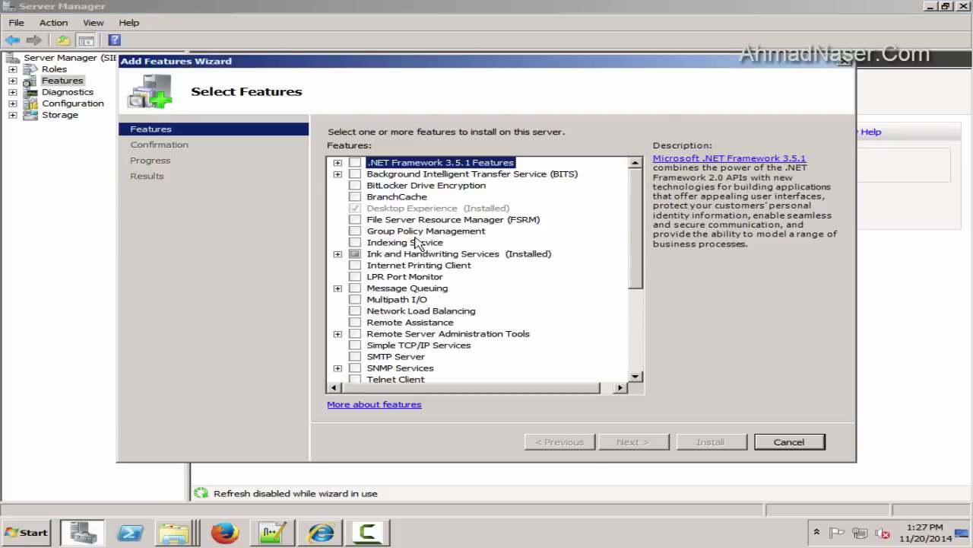
pyautogui.moveTo(639, 215); pyautogui.dragTo(647, 275)
pyautogui.click(356, 277)
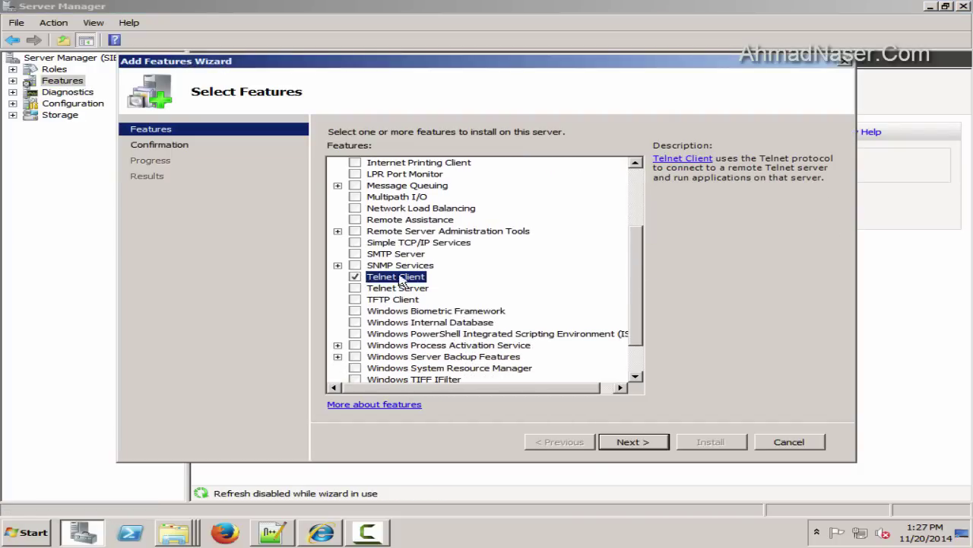
pyautogui.click(641, 444)
pyautogui.click(710, 442)
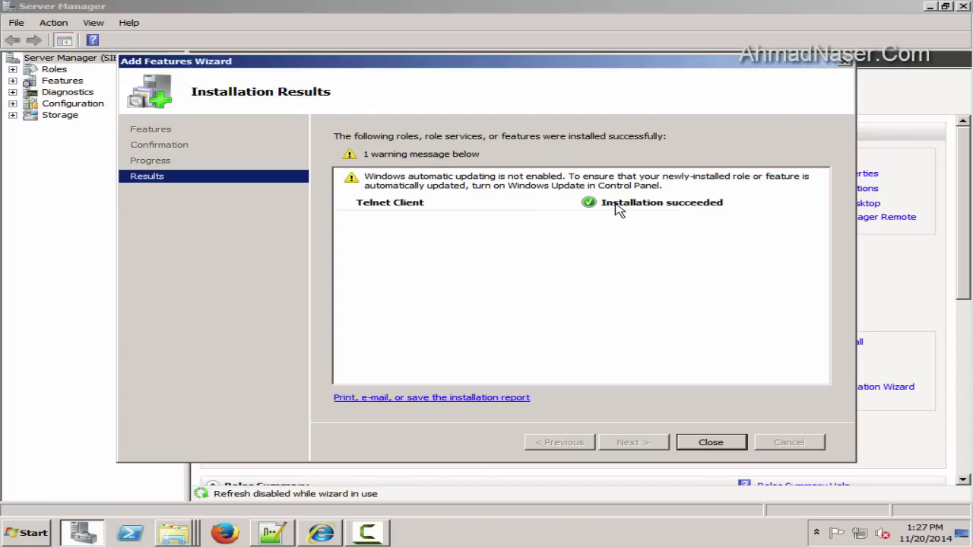
pyautogui.click(736, 442)
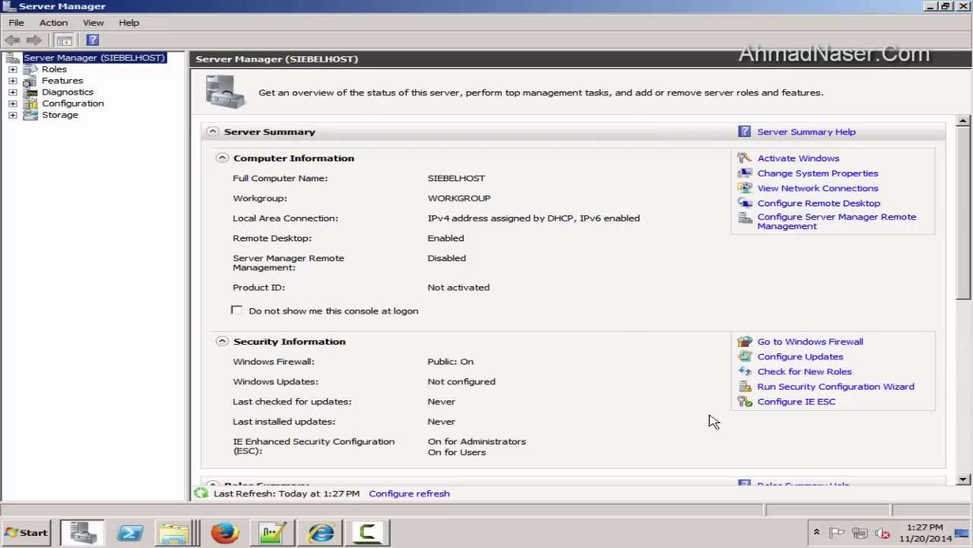
pyautogui.click(964, 8)
pyautogui.press('super')
# Run telnet localhost 1521 from an administrator command prompt
pyautogui.write('cmd')
pyautogui.rightClick(65, 223)
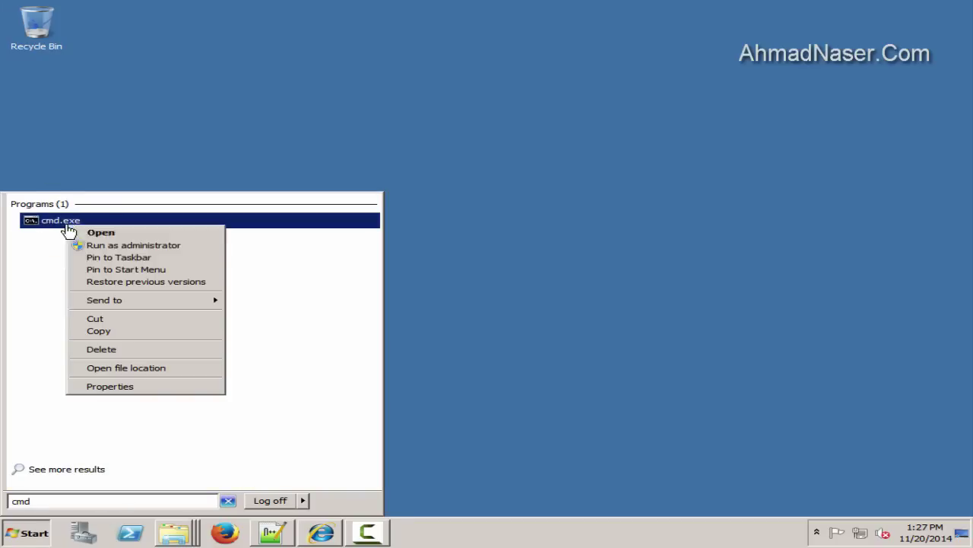
pyautogui.click(130, 245)
pyautogui.moveTo(291, 25); pyautogui.dragTo(467, 106)
pyautogui.write('telnet localhost 1521')
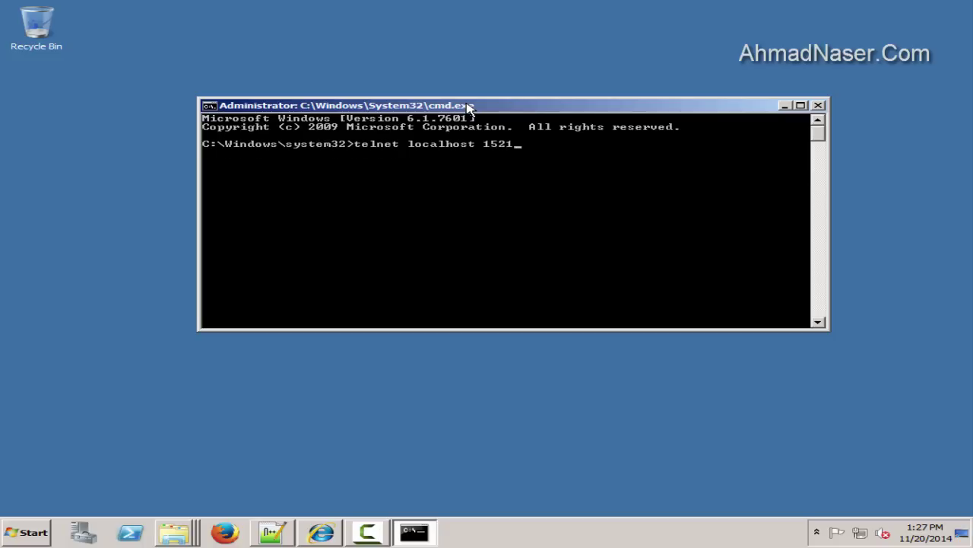
pyautogui.press('Return')
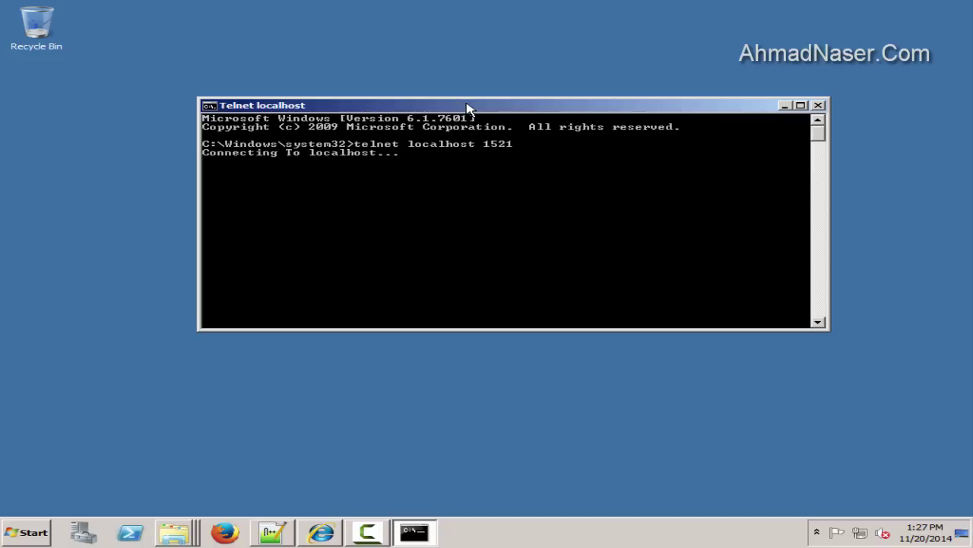
pyautogui.write('t')
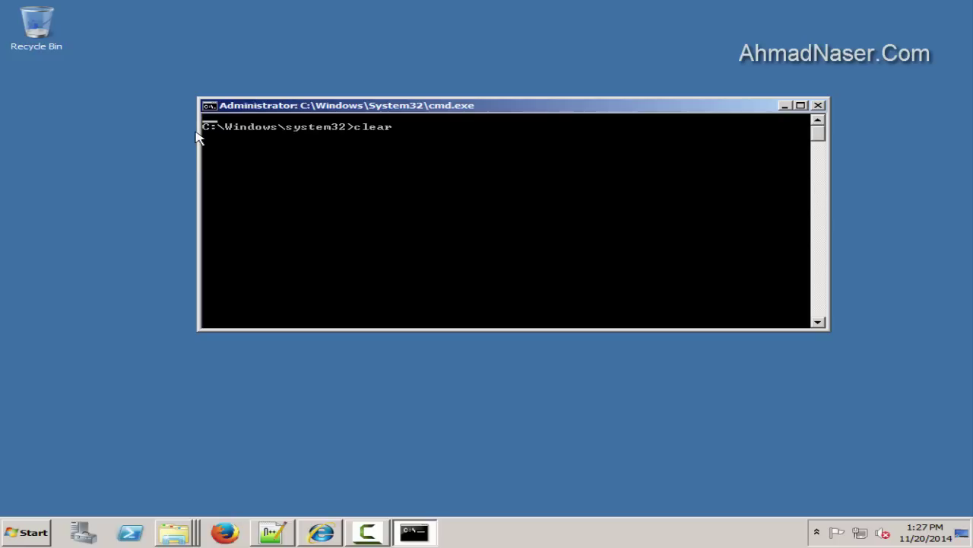
pyautogui.press('BackSpace')
pyautogui.press('BackSpace')
pyautogui.press('BackSpace')
pyautogui.press('BackSpace')
pyautogui.press('BackSpace')
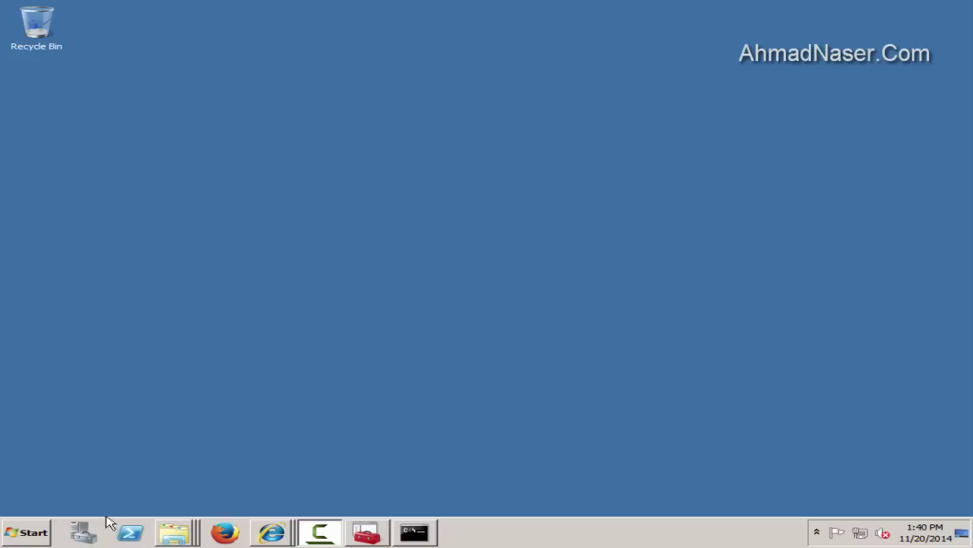
pyautogui.click(82, 532)
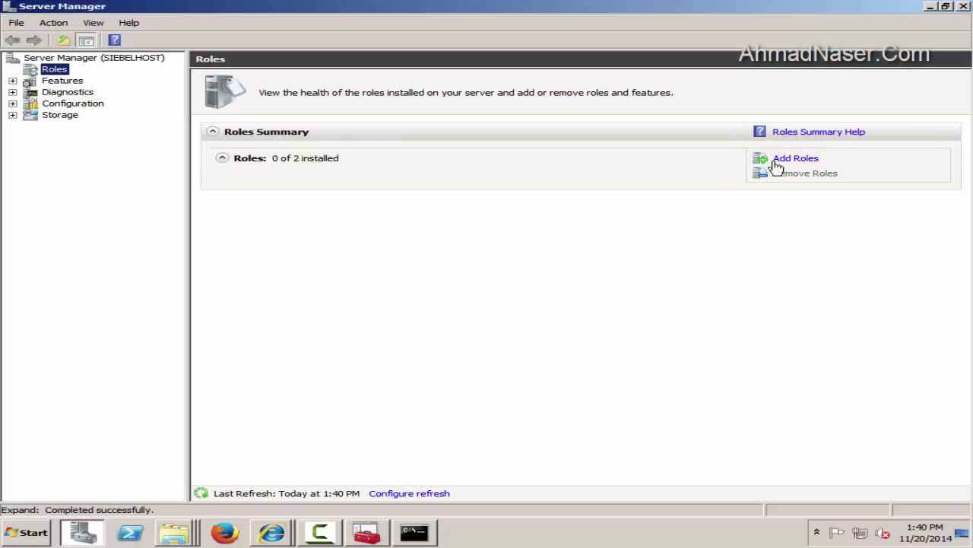
# Select the Web Server (IIS) role in the Add Roles Wizard
pyautogui.click(783, 161)
pyautogui.click(656, 444)
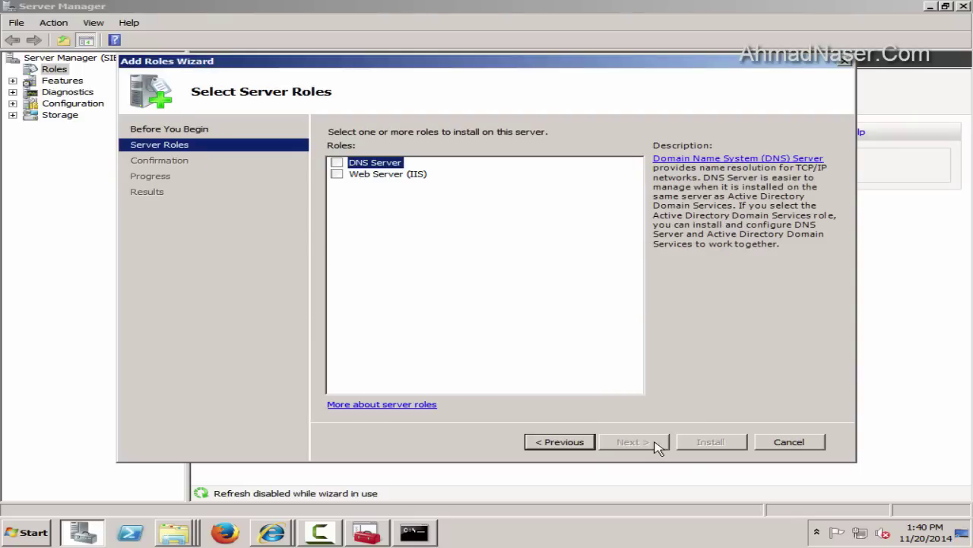
pyautogui.click(337, 174)
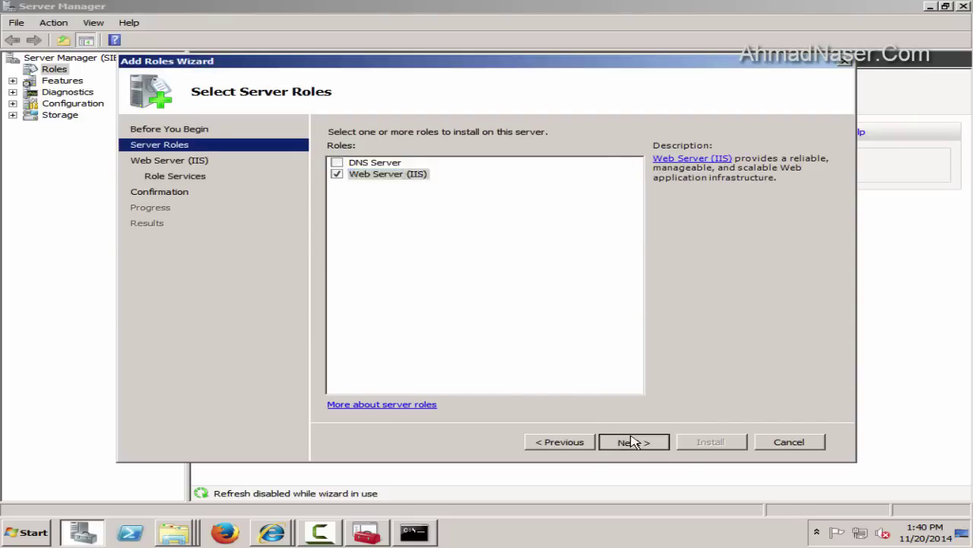
pyautogui.click(633, 441)
pyautogui.click(654, 442)
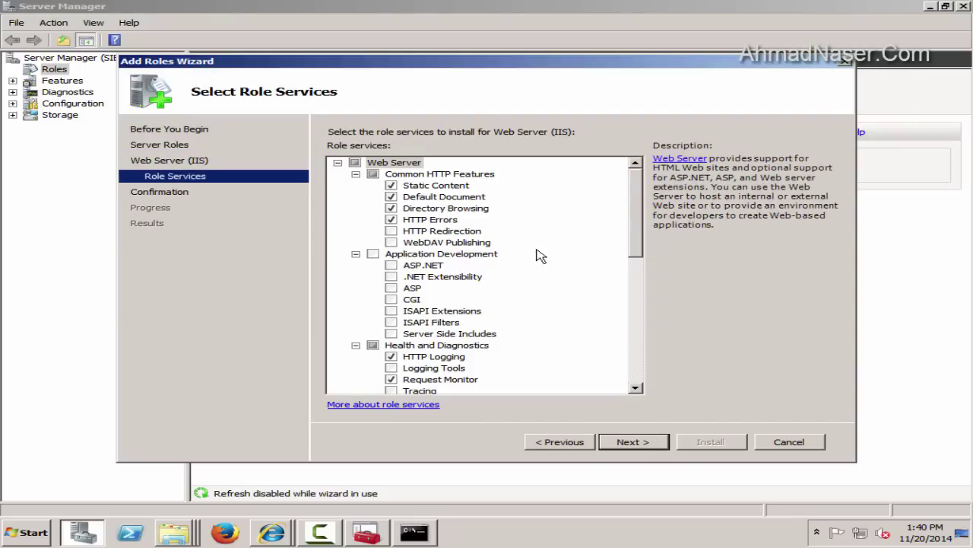
# Add ASP, ASP.NET and IIS 6 Management Compatibility role services and start installing
pyautogui.click(391, 288)
pyautogui.click(607, 327)
pyautogui.click(391, 264)
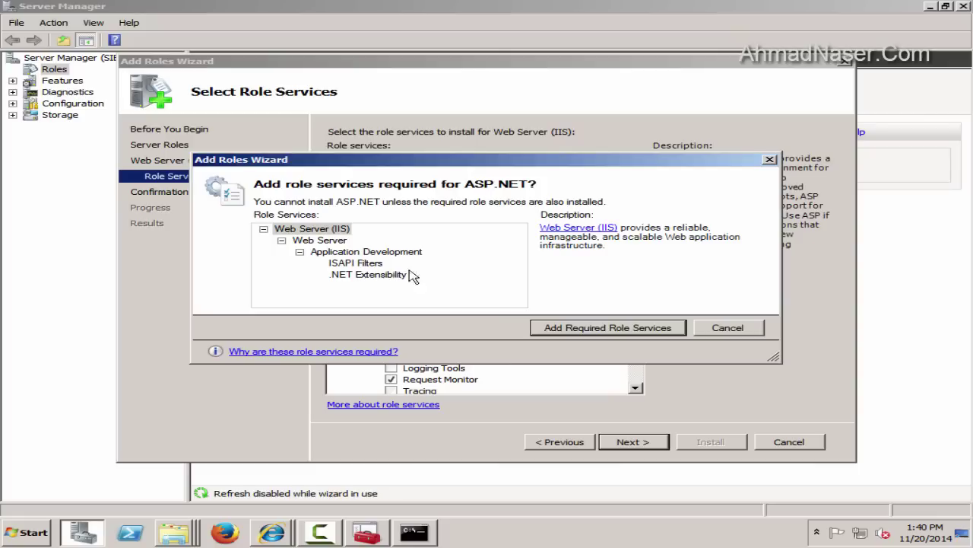
pyautogui.press('Return')
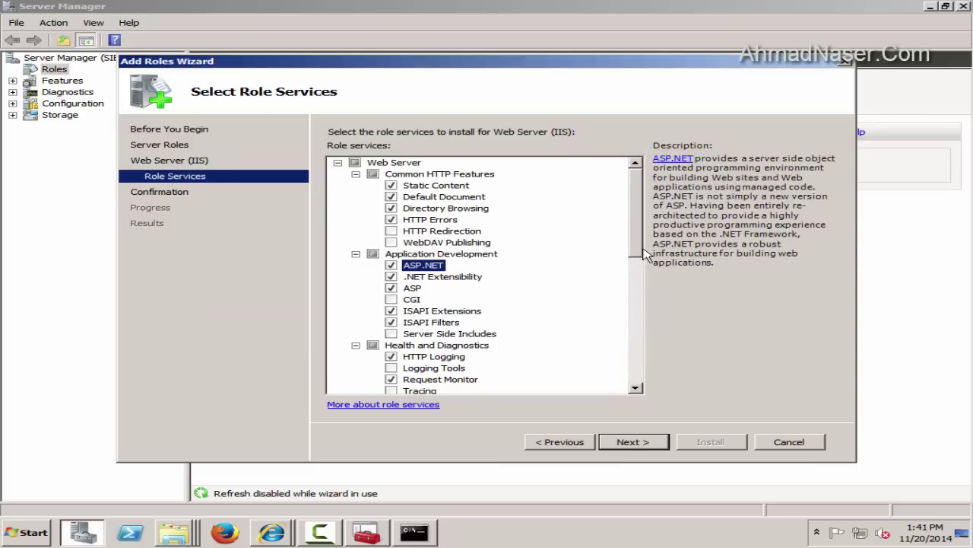
pyautogui.moveTo(636, 259); pyautogui.dragTo(637, 388)
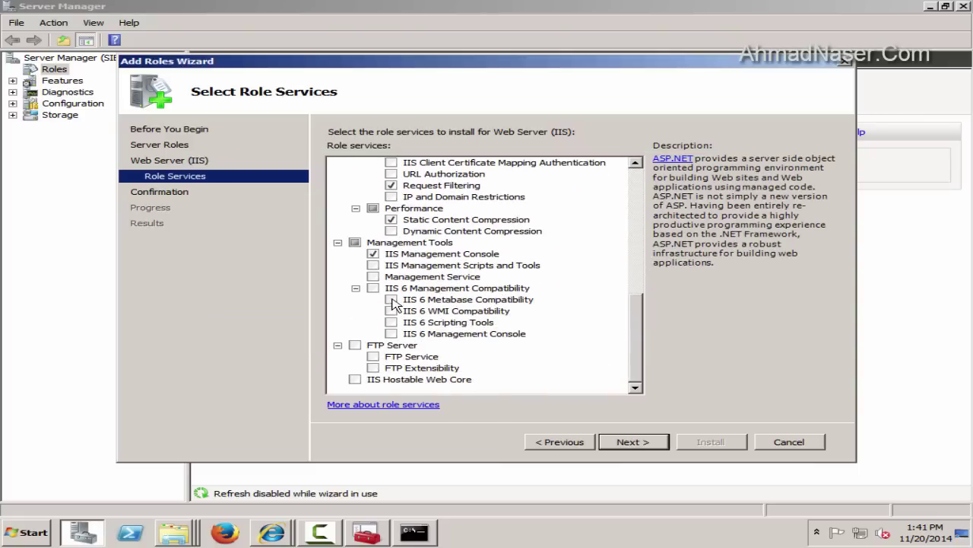
pyautogui.click(373, 287)
pyautogui.click(633, 442)
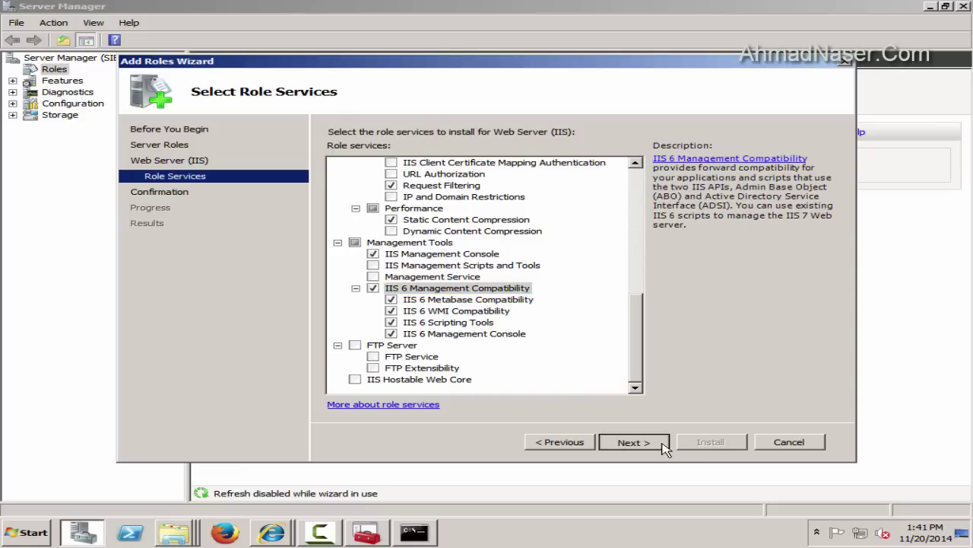
pyautogui.click(715, 444)
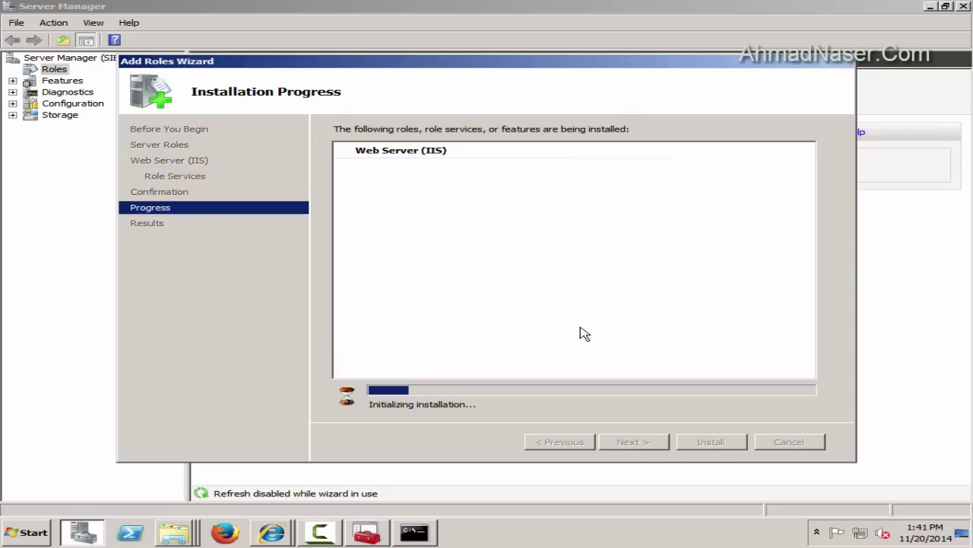
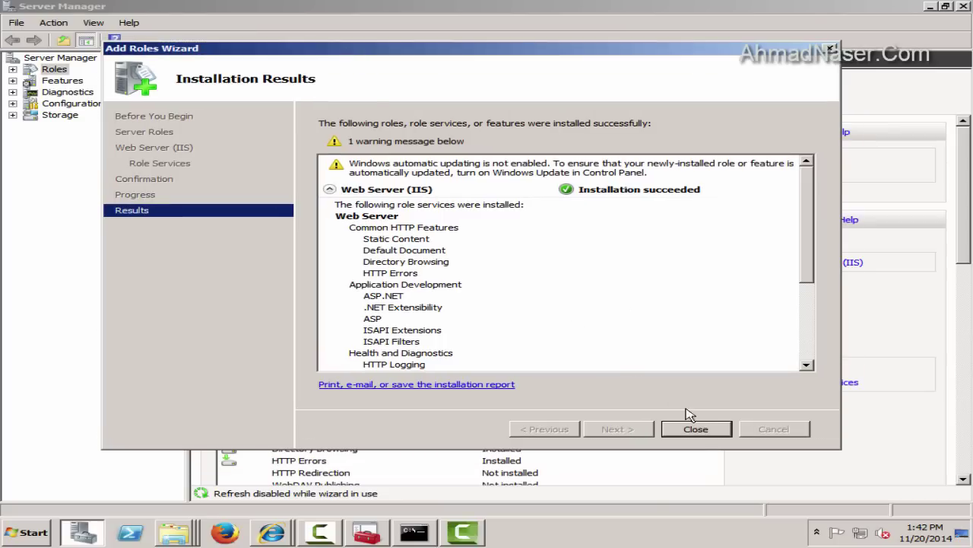
# Dismiss the role installation results and list SIEBELHOST's application pools in IIS Manager
pyautogui.click(695, 429)
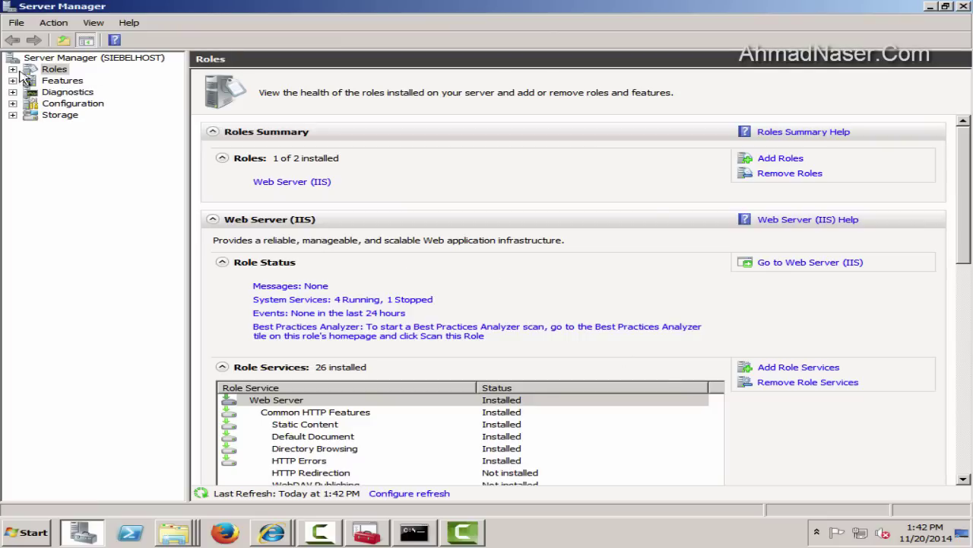
pyautogui.click(13, 69)
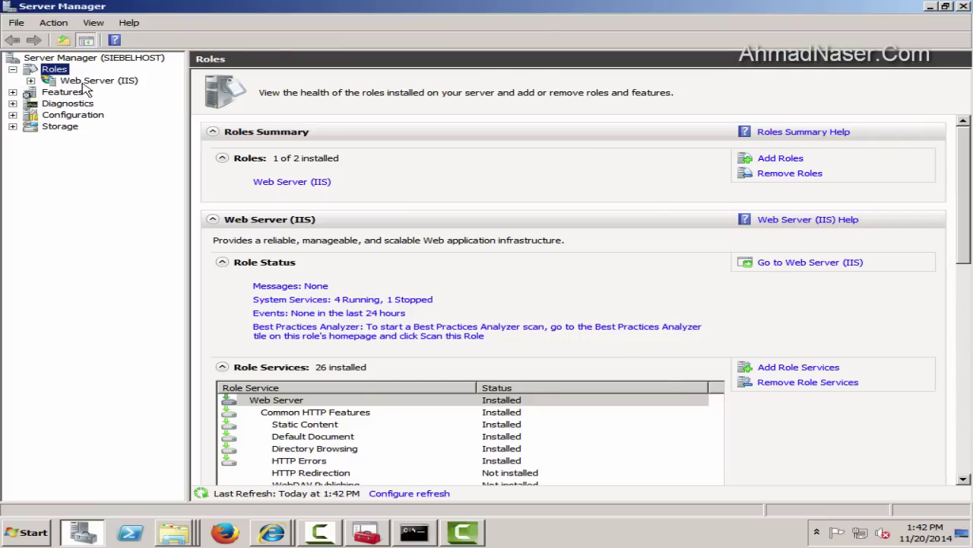
pyautogui.click(84, 82)
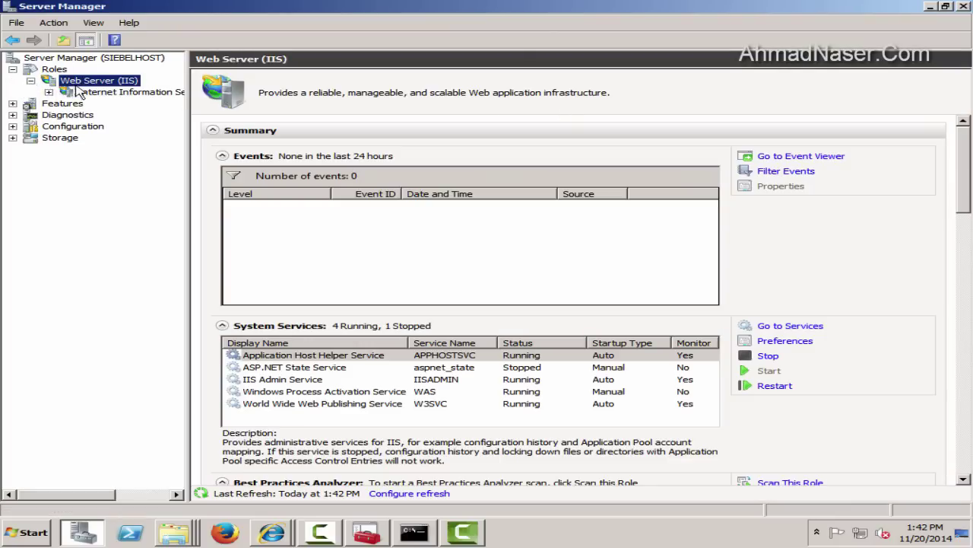
pyautogui.click(83, 91)
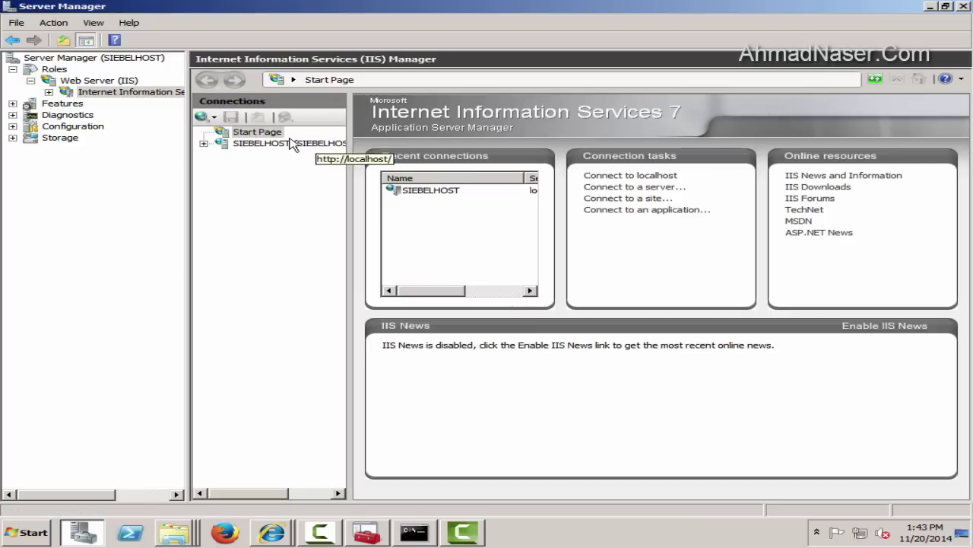
pyautogui.click(293, 144)
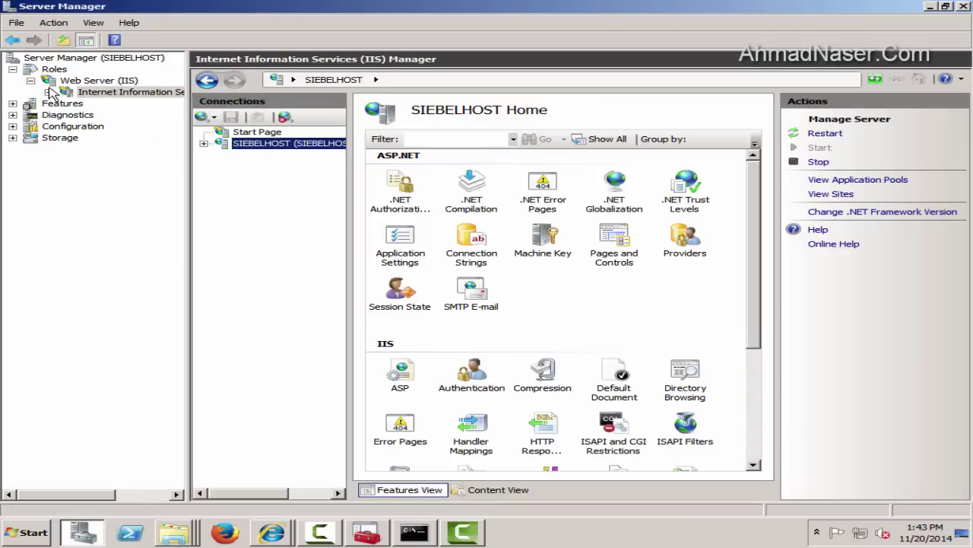
pyautogui.click(904, 180)
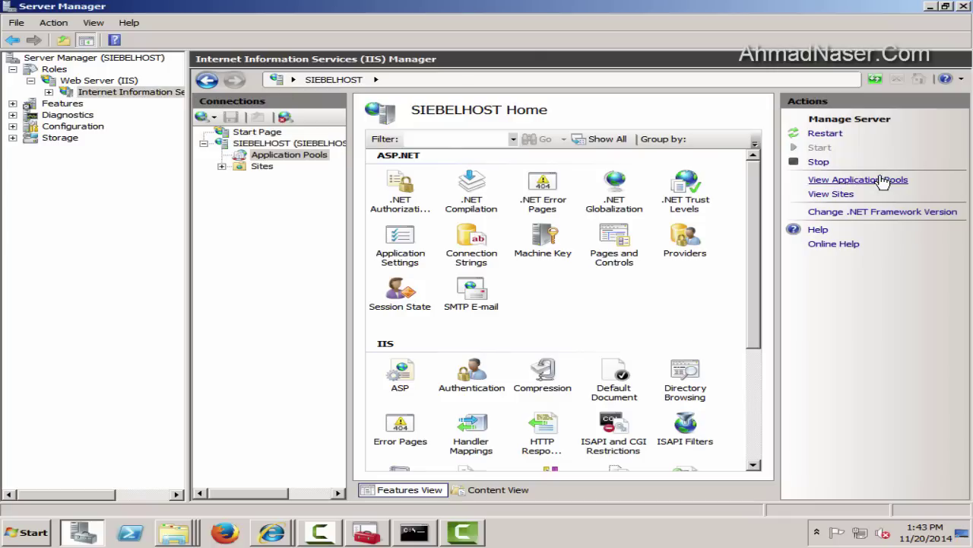
# Set the application pool defaults' Enable 32-Bit Applications to True
pyautogui.click(872, 135)
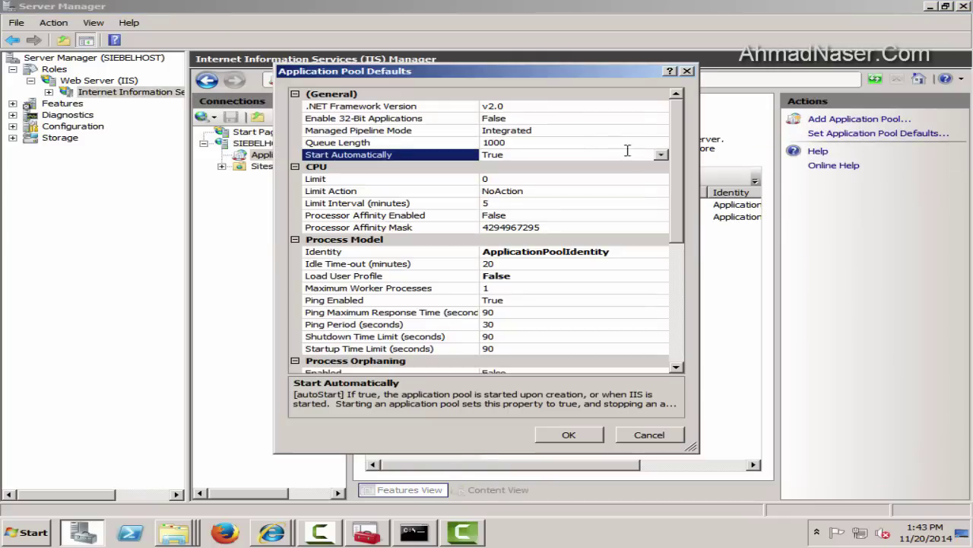
pyautogui.click(575, 118)
pyautogui.click(661, 118)
pyautogui.click(502, 130)
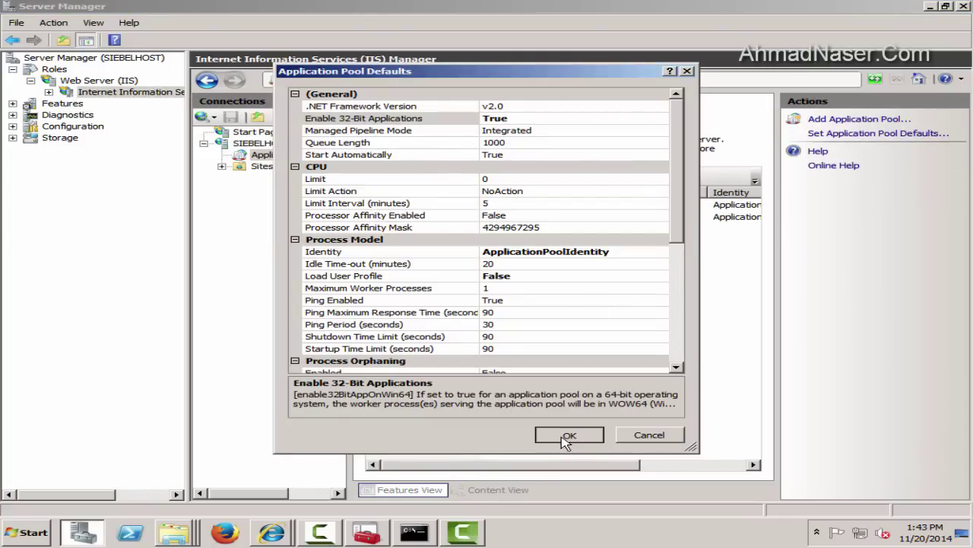
pyautogui.click(567, 437)
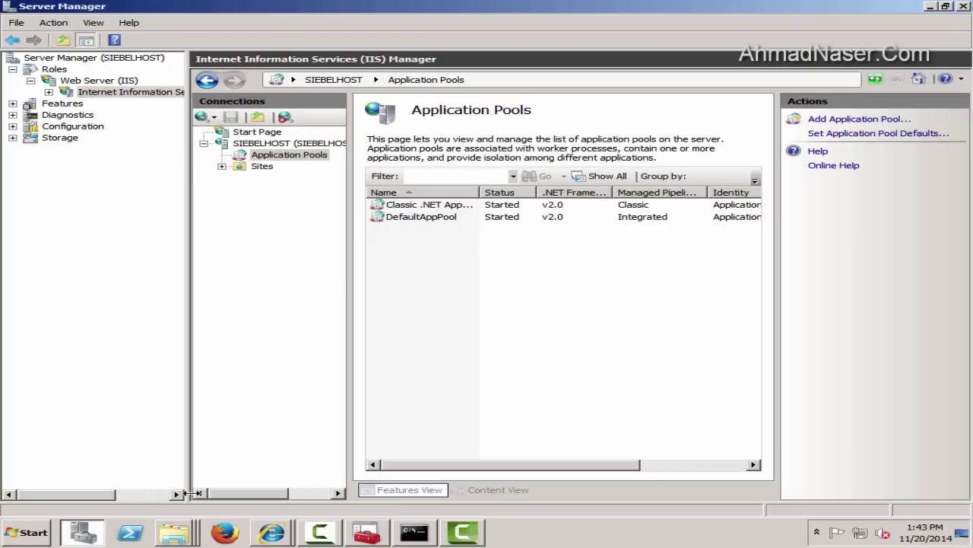
pyautogui.click(5, 535)
# Run 'iisreset -stop' in an administrator Command Prompt
pyautogui.write('cmd')
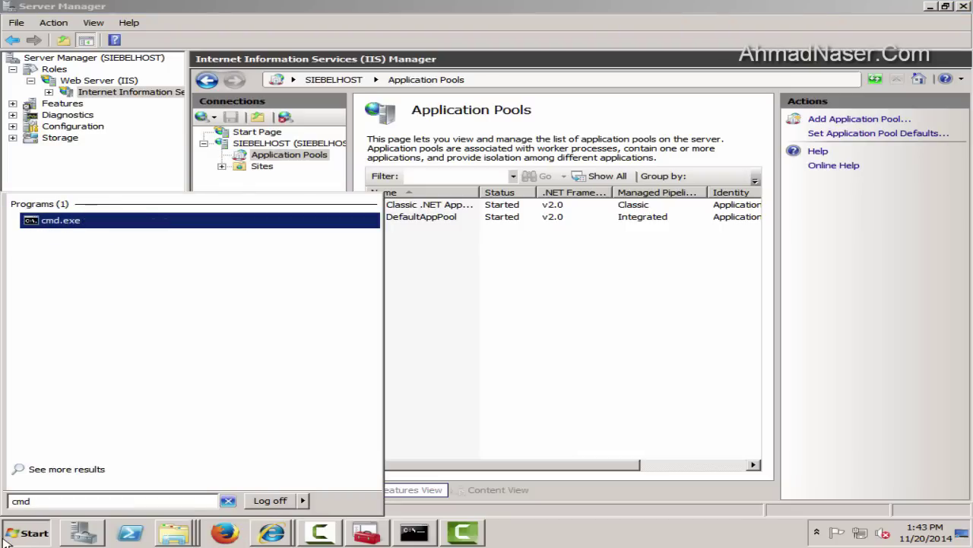
pyautogui.press('Menu')
pyautogui.press('Down')
pyautogui.press('Return')
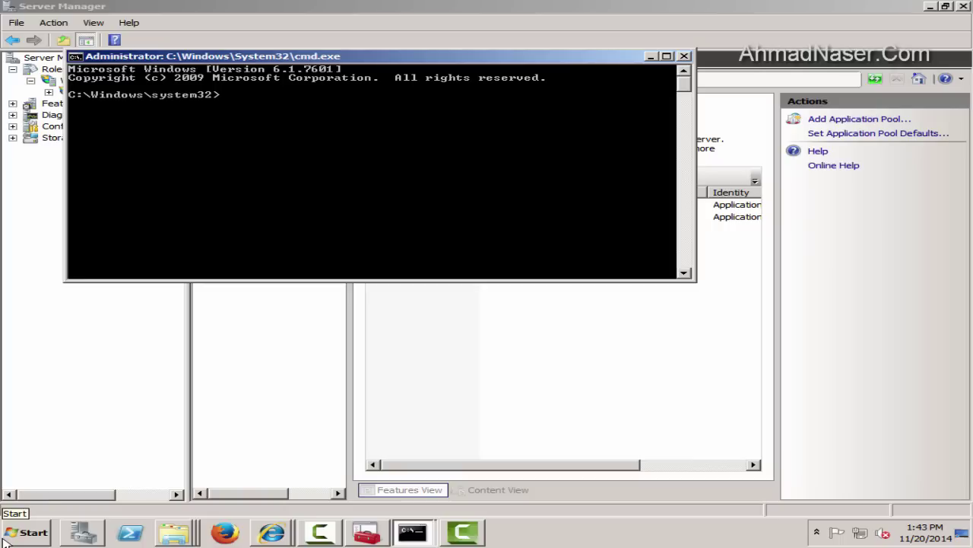
pyautogui.write('iisreset -stop')
pyautogui.press('Return')
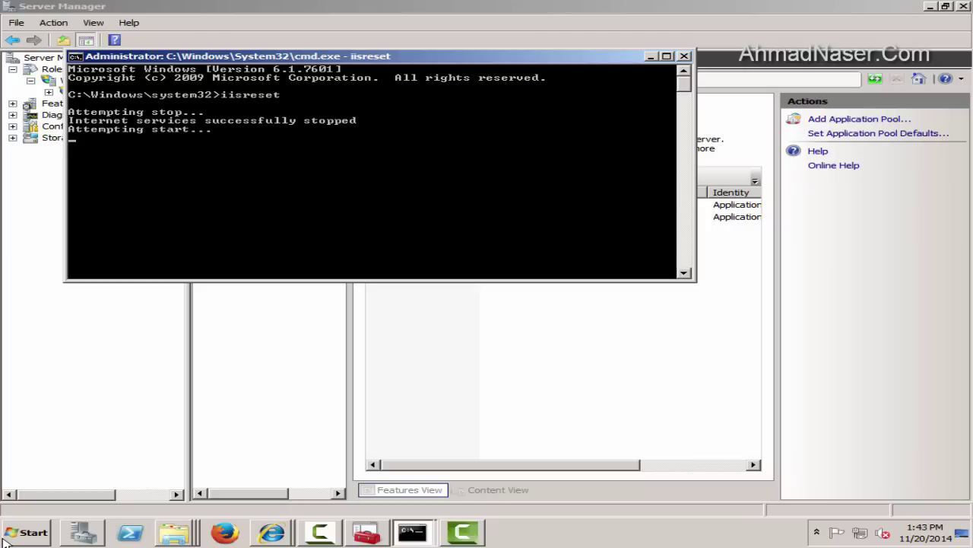
pyautogui.click(271, 532)
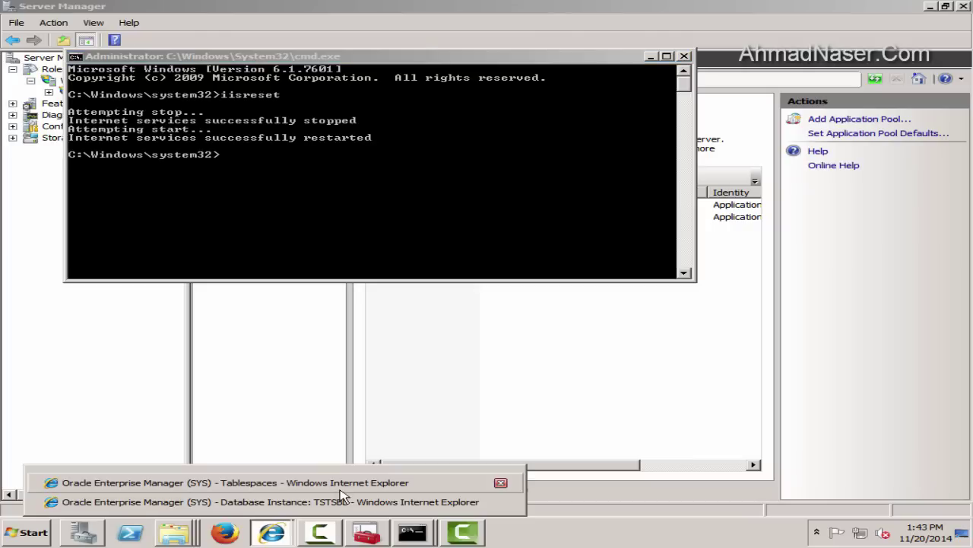
pyautogui.click(137, 482)
pyautogui.click(300, 66)
pyautogui.write('localhost')
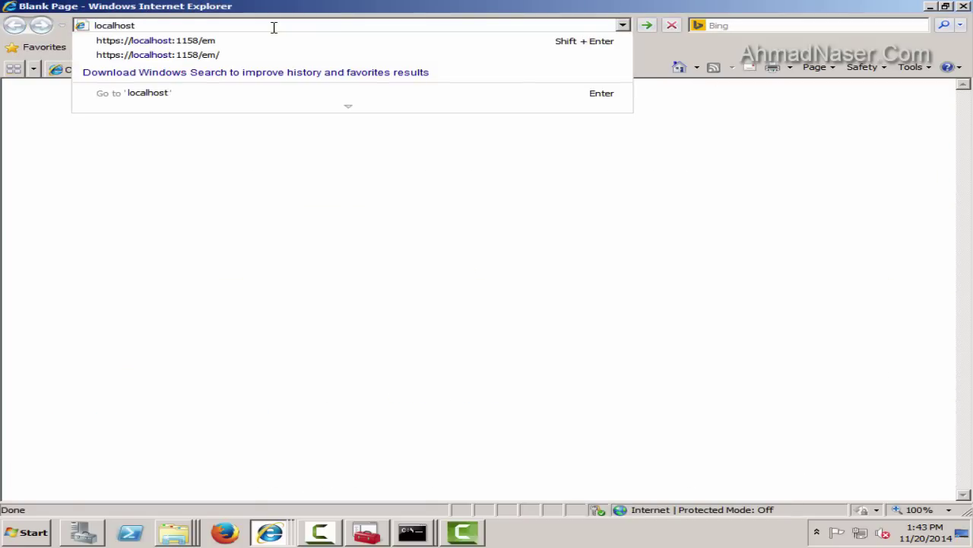
pyautogui.press('Return')
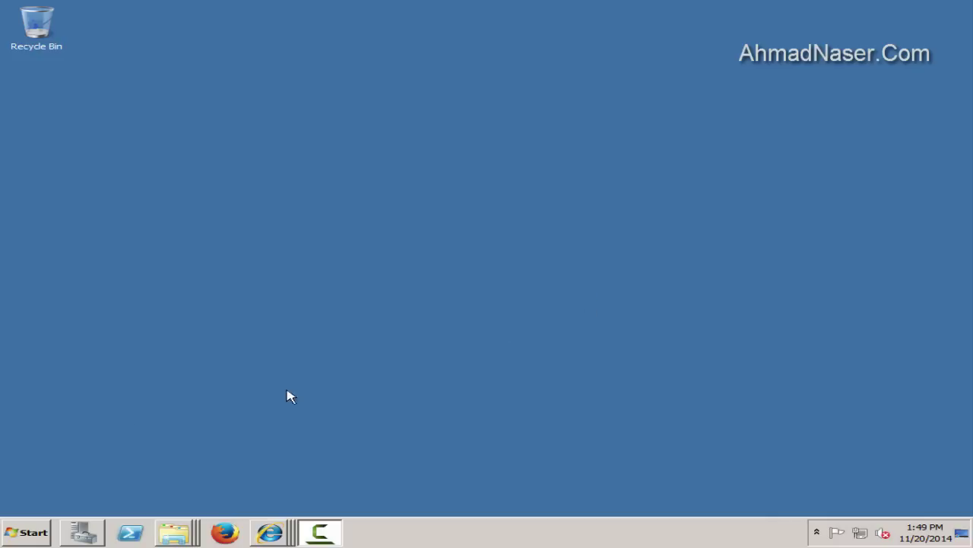
pyautogui.click(27, 531)
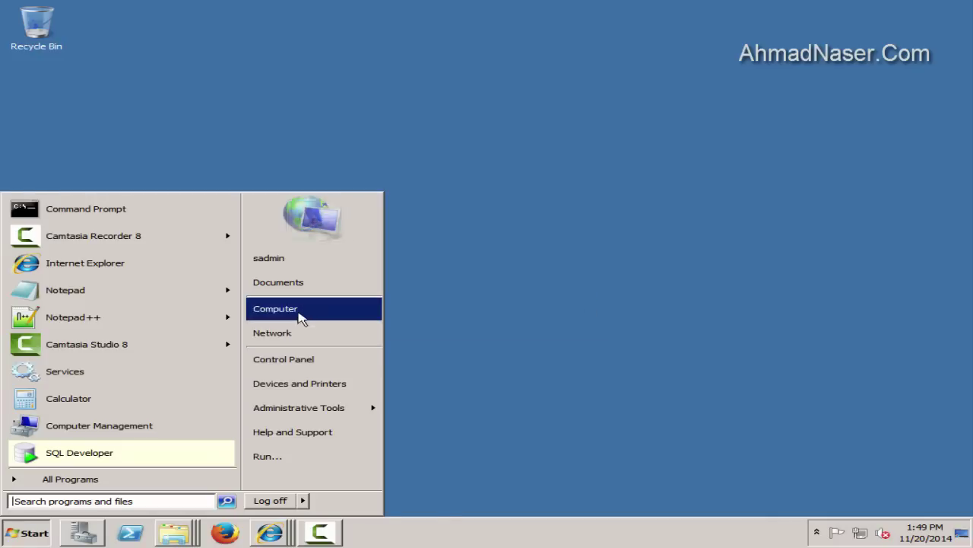
# Browse to F:\Installation\Siebel_Install_image\8.1.1.11\Windows\Server\Siebel_Enterprise_Server\Disk1\install
pyautogui.click(301, 316)
pyautogui.doubleClick(726, 108)
pyautogui.doubleClick(228, 90)
pyautogui.doubleClick(226, 91)
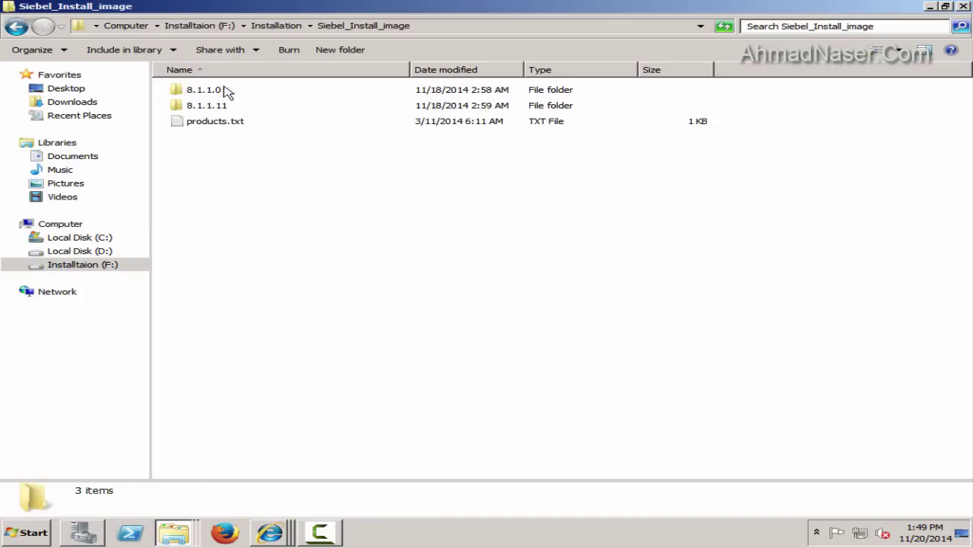
pyautogui.doubleClick(206, 105)
pyautogui.doubleClick(196, 91)
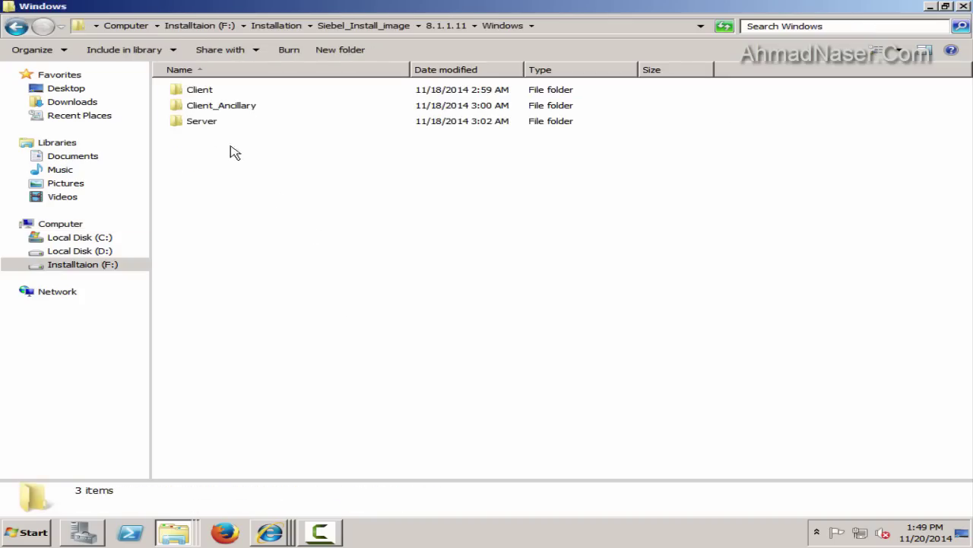
pyautogui.click(211, 127)
pyautogui.doubleClick(211, 123)
pyautogui.doubleClick(220, 90)
pyautogui.doubleClick(190, 90)
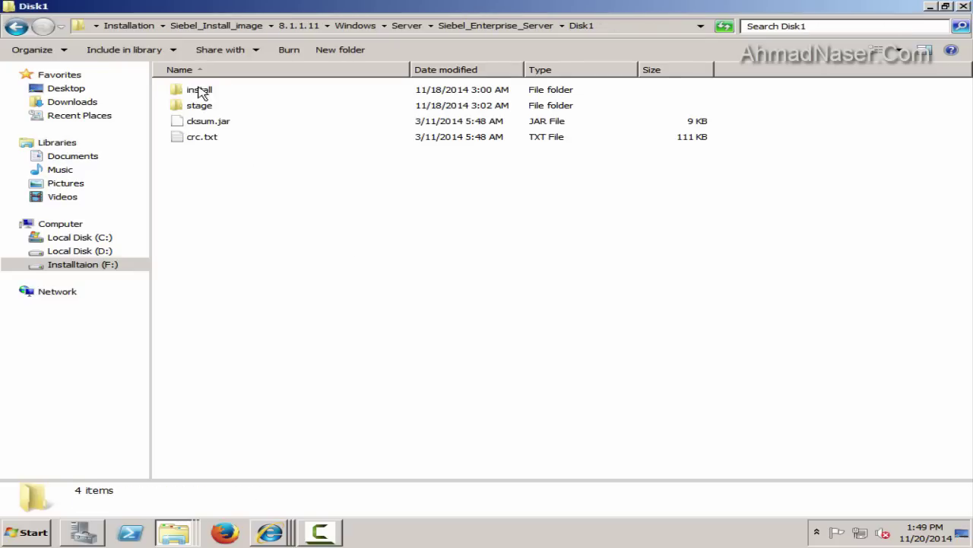
pyautogui.doubleClick(200, 90)
# Run module.exe as administrator and launch Notepad++ for notes
pyautogui.rightClick(216, 156)
pyautogui.click(234, 175)
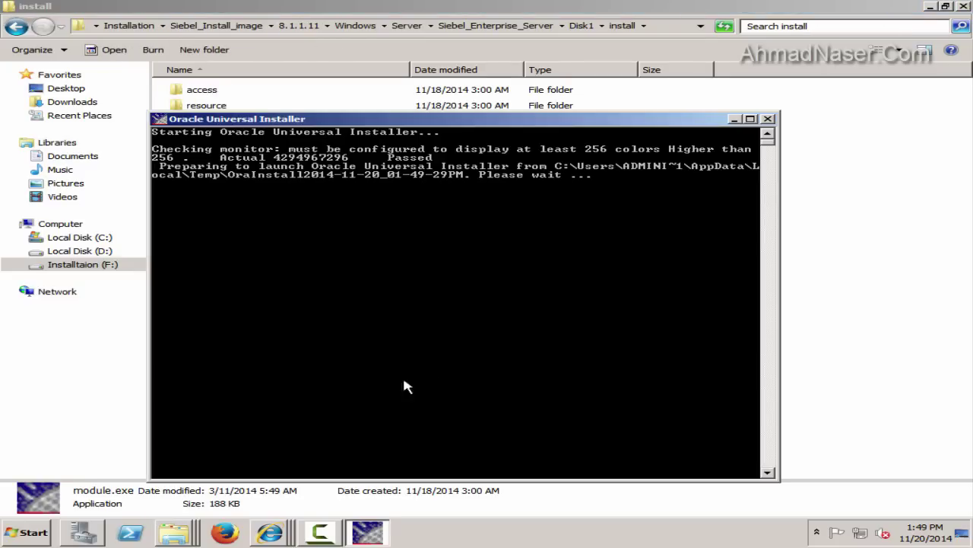
pyautogui.click(26, 533)
pyautogui.click(73, 316)
# Skip the support email, keep New Installation, and select the SES_HOME home name
pyautogui.click(339, 56)
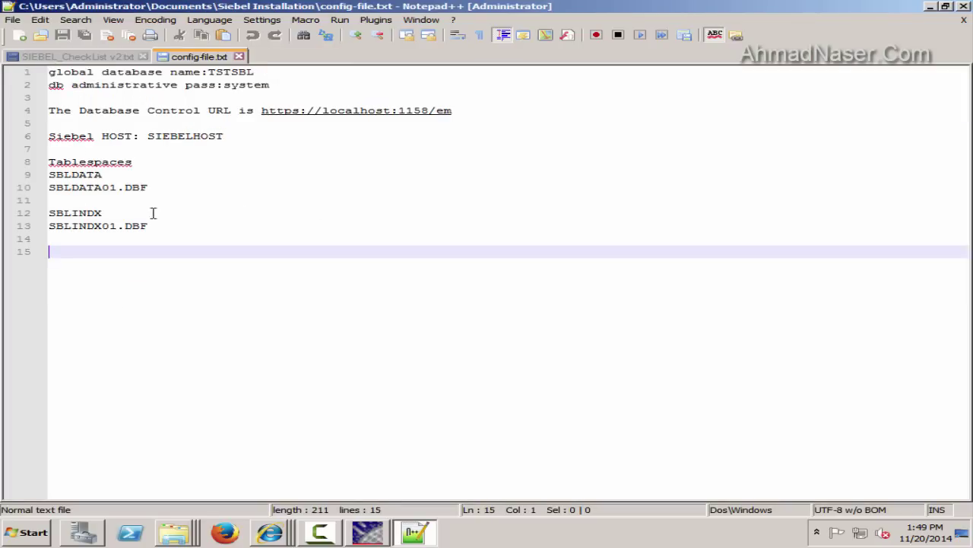
pyautogui.click(930, 6)
pyautogui.click(930, 6)
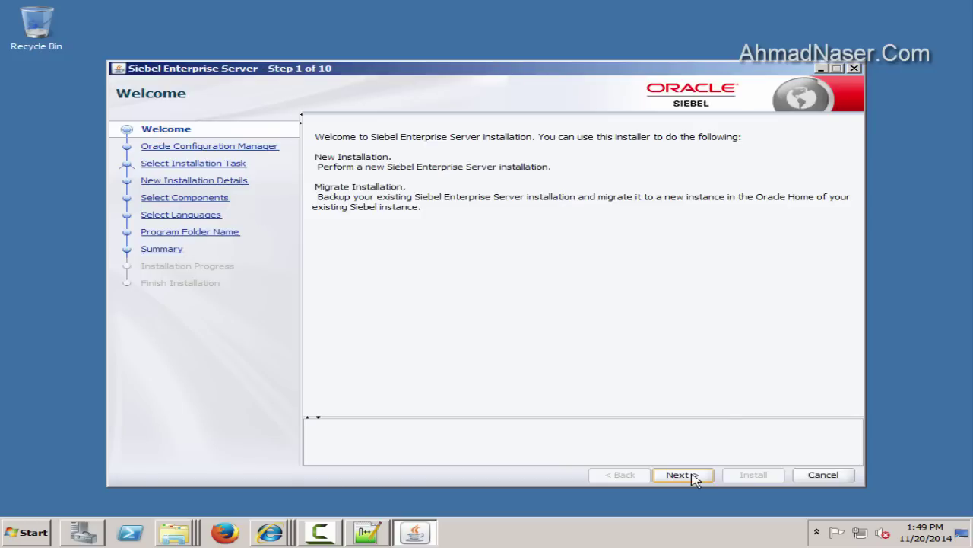
pyautogui.click(683, 475)
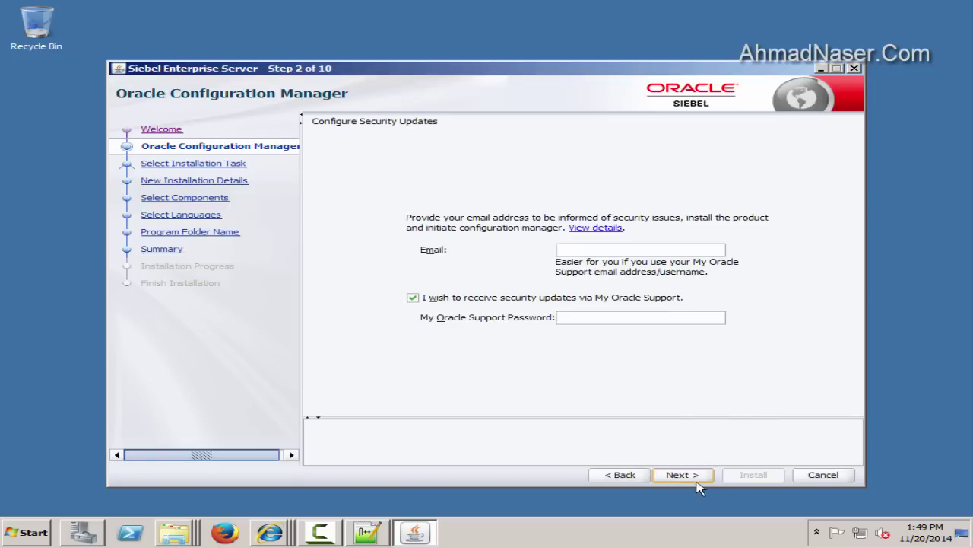
pyautogui.click(684, 475)
pyautogui.click(601, 318)
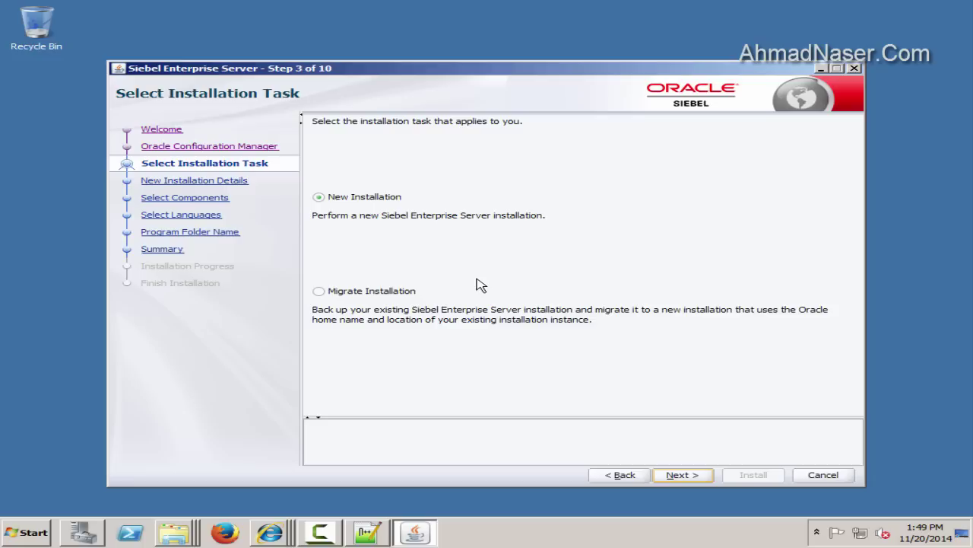
pyautogui.click(684, 474)
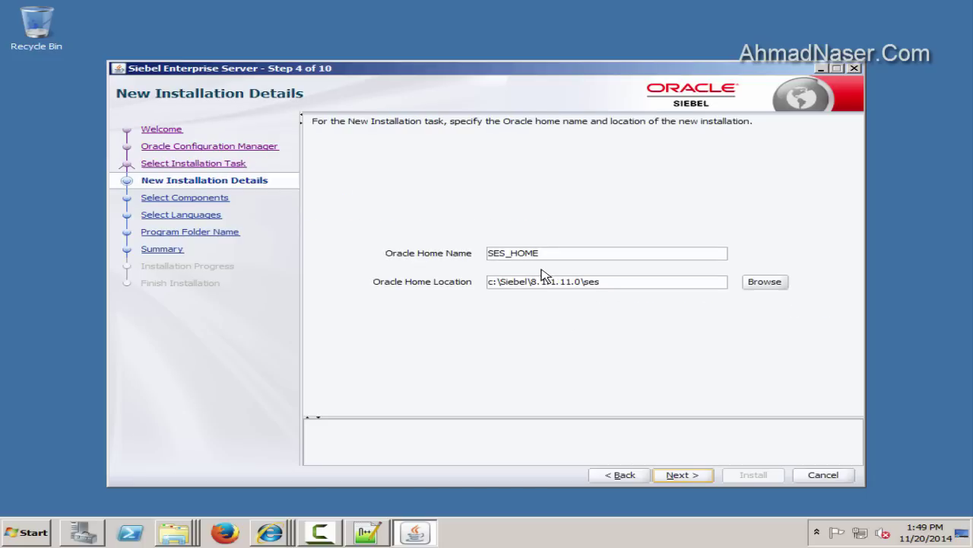
pyautogui.doubleClick(532, 253)
pyautogui.hotkey('ctrl', 'c')
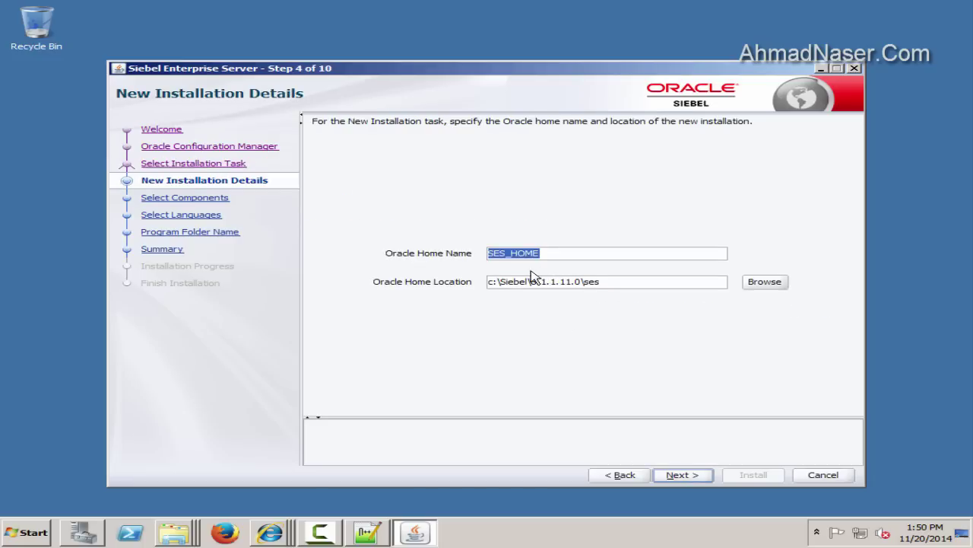
pyautogui.click(371, 533)
# Type a Siebel / 'siebel serbyr config' heading and record home name SES_HOME in the notes
pyautogui.write('Siebel')
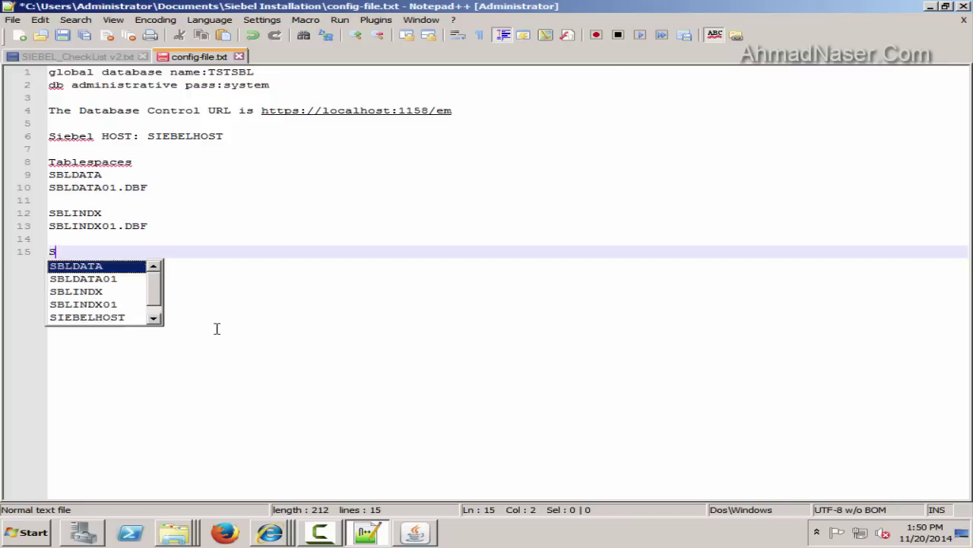
pyautogui.press('Return')
pyautogui.write('-----------------------------------')
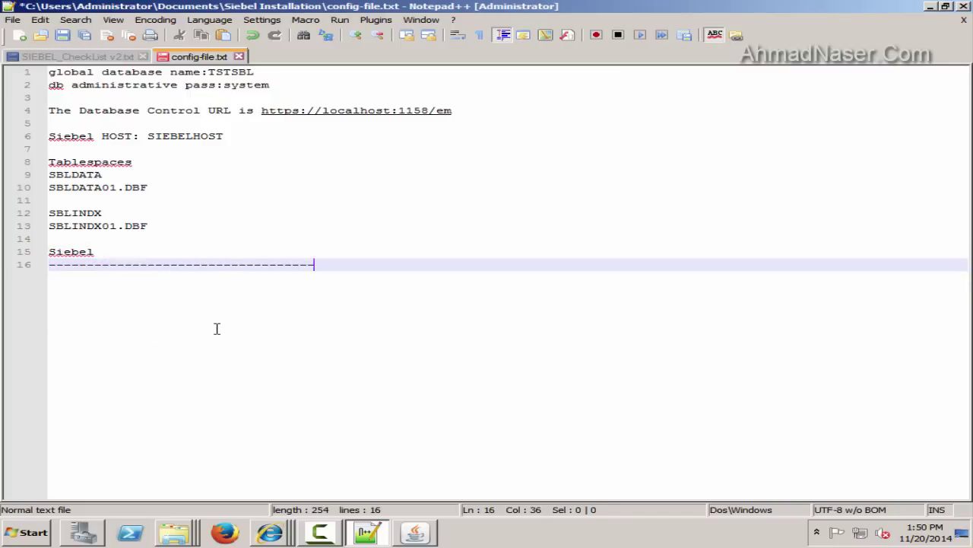
pyautogui.press('Return')
pyautogui.write('siebel serby')
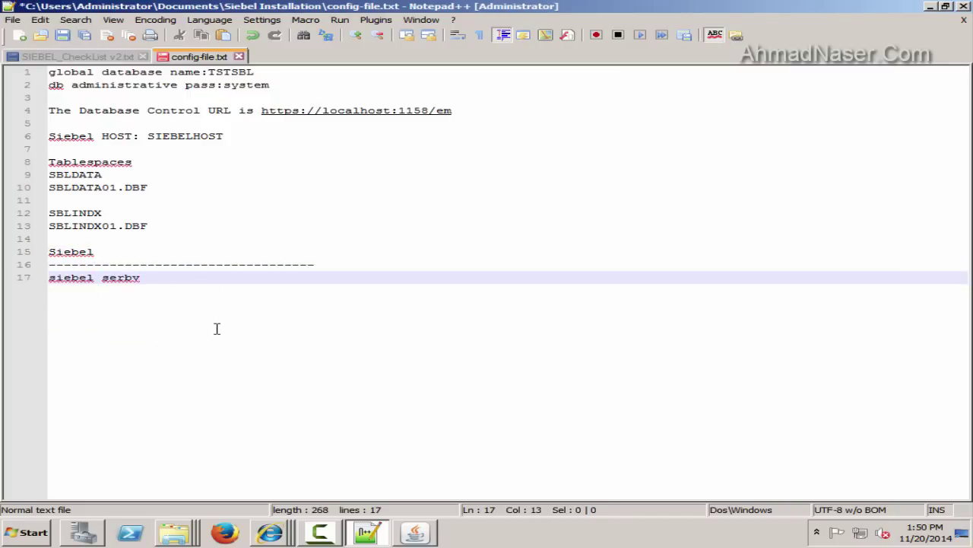
pyautogui.write('r config')
pyautogui.press('Return')
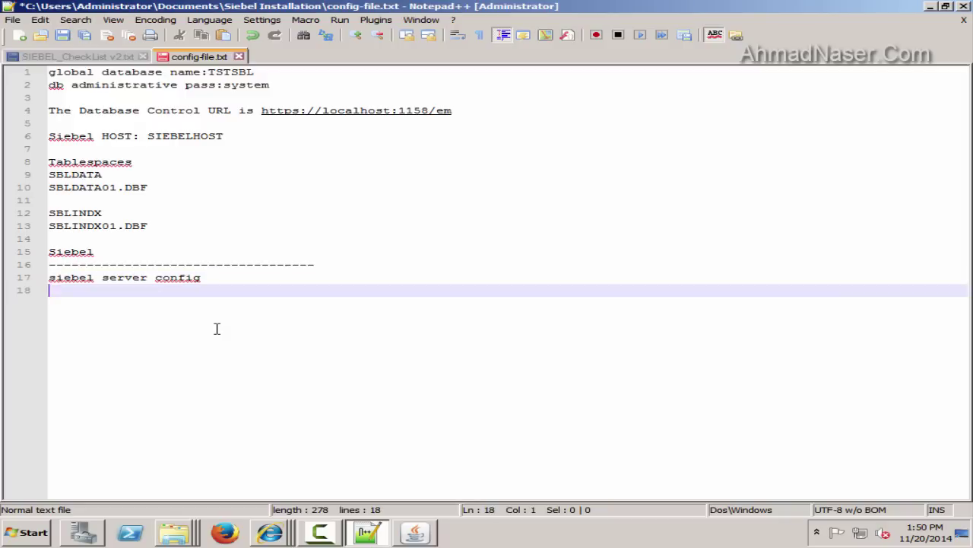
pyautogui.press('Return')
pyautogui.write('S')
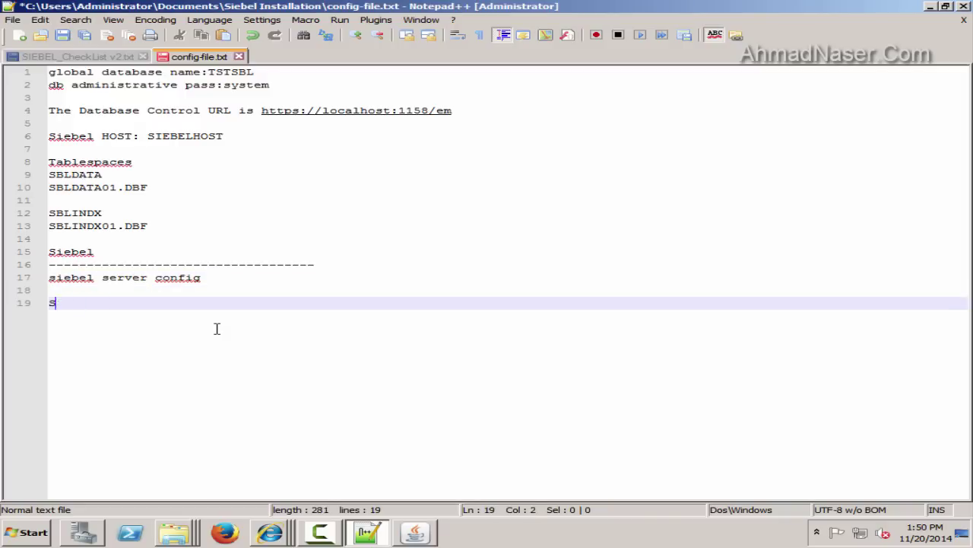
pyautogui.write('ES_HOMEHOME ')
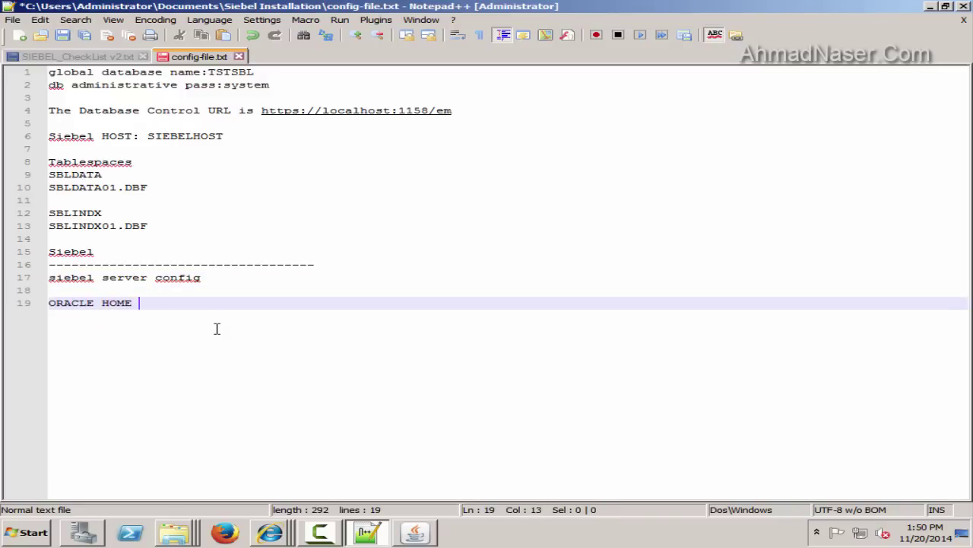
pyautogui.write('NAME :')
pyautogui.hotkey('ctrl', 'v')
pyautogui.press('Return')
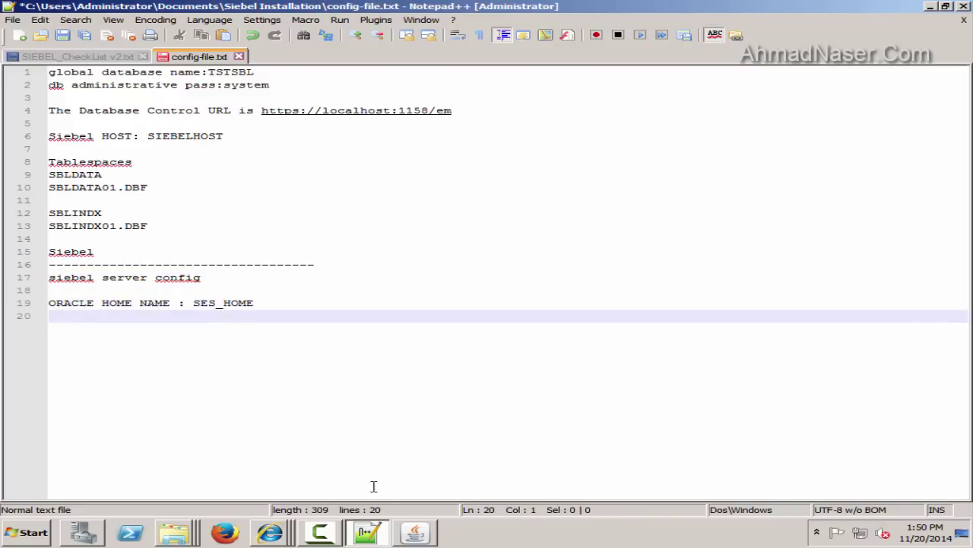
# Record the Oracle home location c:\Siebel\8.1.1.11.0\ses in the notes
pyautogui.hotkey('alt', 'Tab')
pyautogui.click(655, 282)
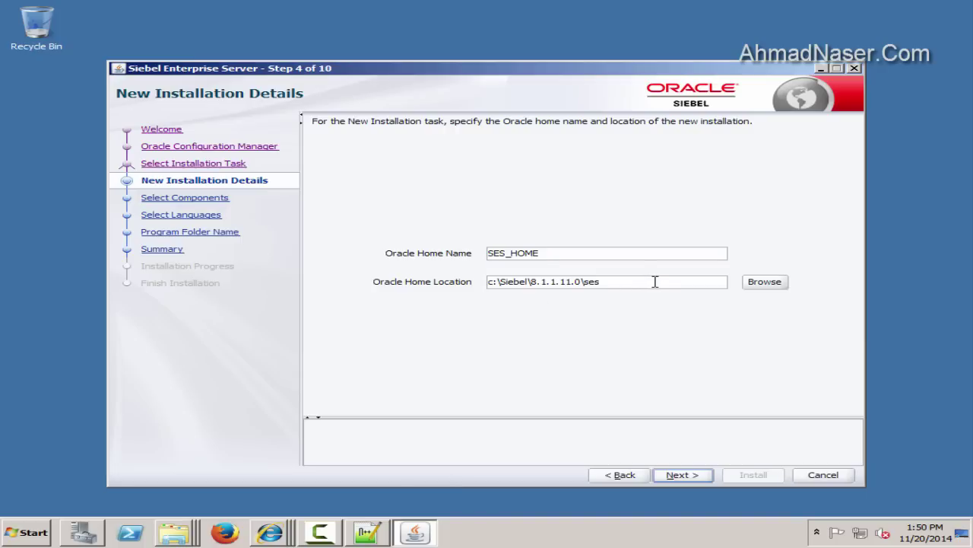
pyautogui.moveTo(600, 278); pyautogui.dragTo(441, 278)
pyautogui.hotkey('ctrl', 'c')
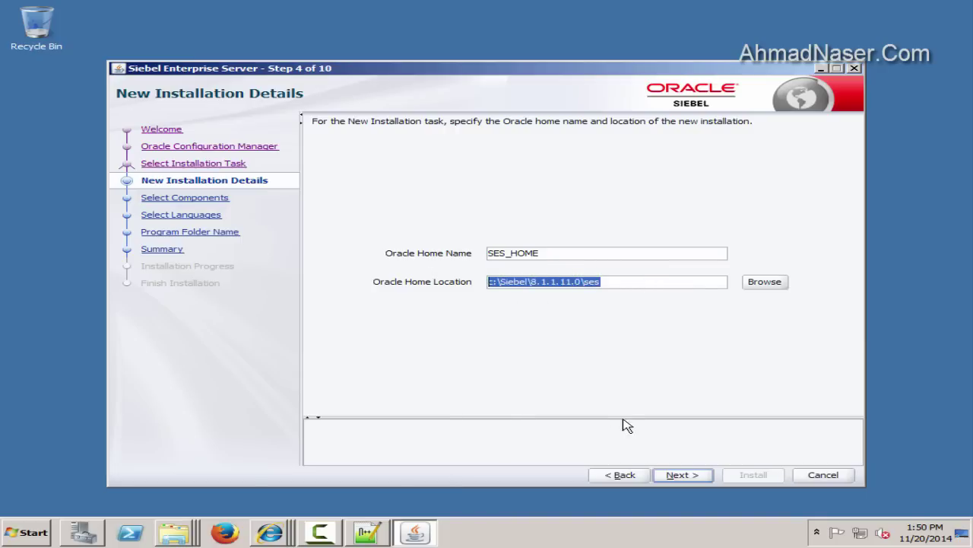
pyautogui.hotkey('alt', 'Tab')
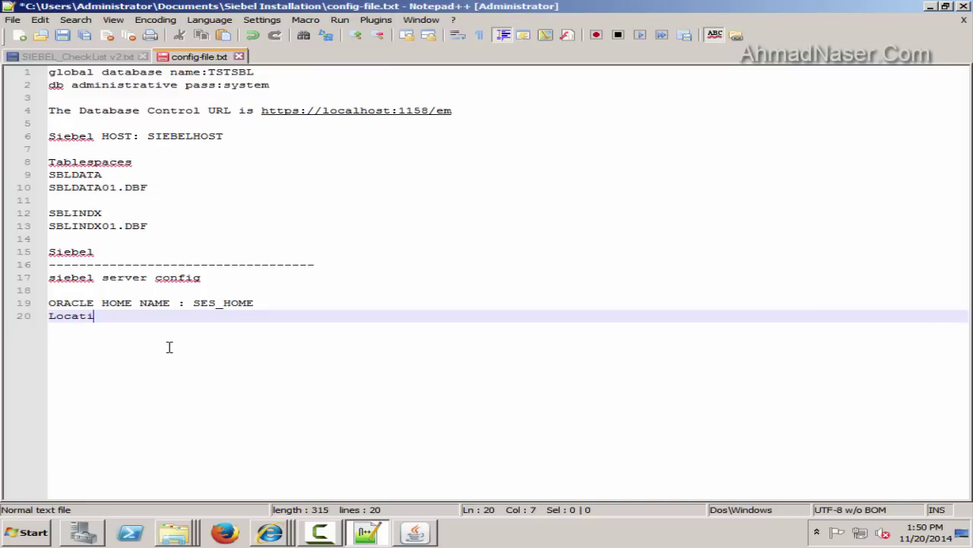
pyautogui.write(':')
pyautogui.hotkey('ctrl', 'v')
pyautogui.press('Return')
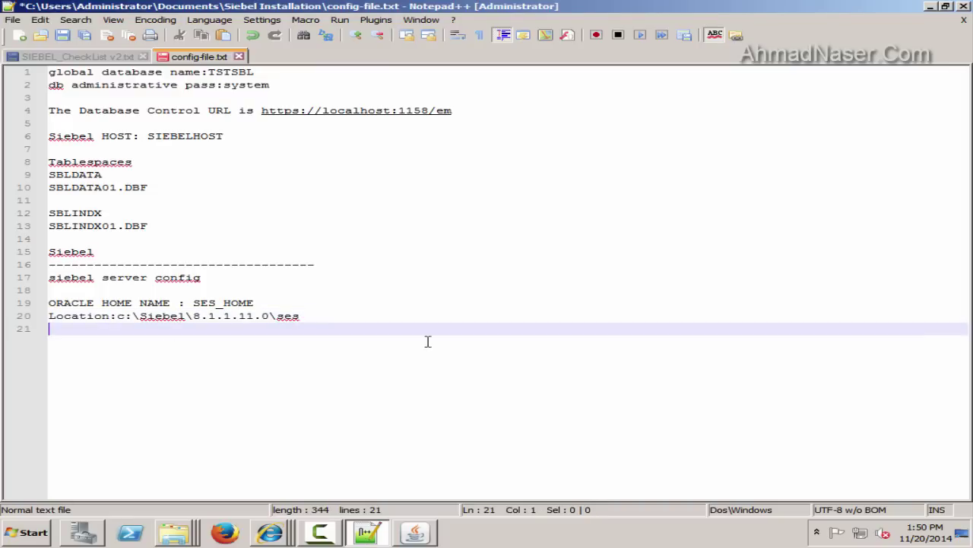
pyautogui.hotkey('alt', 'Tab')
pyautogui.click(683, 474)
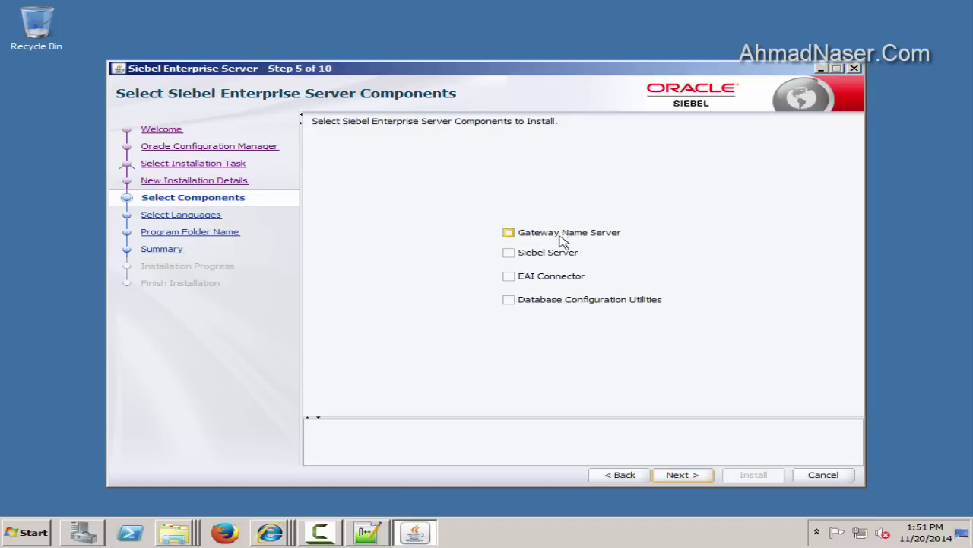
# Select Gateway Name Server, Siebel Server and Database Configuration Utilities, keeping English
pyautogui.click(553, 255)
pyautogui.click(570, 304)
pyautogui.click(572, 236)
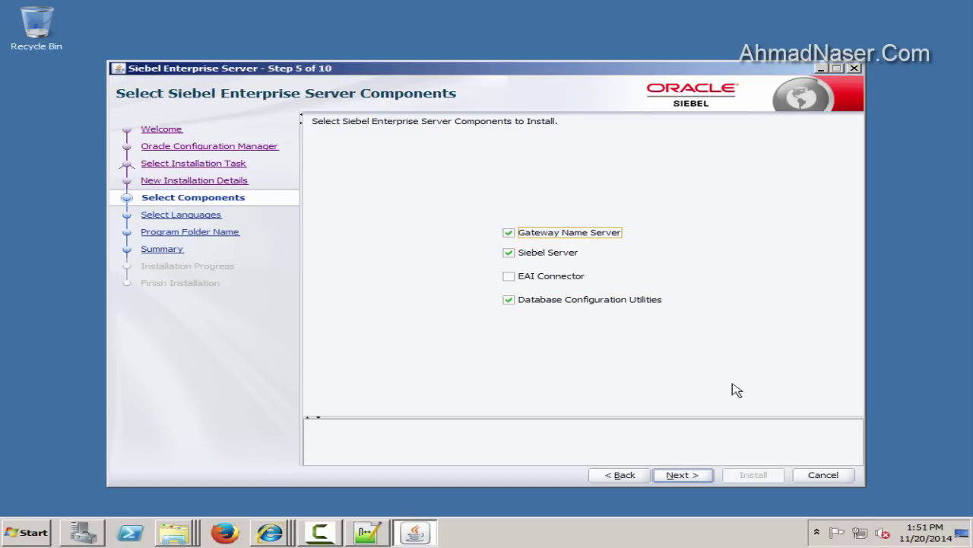
pyautogui.click(679, 474)
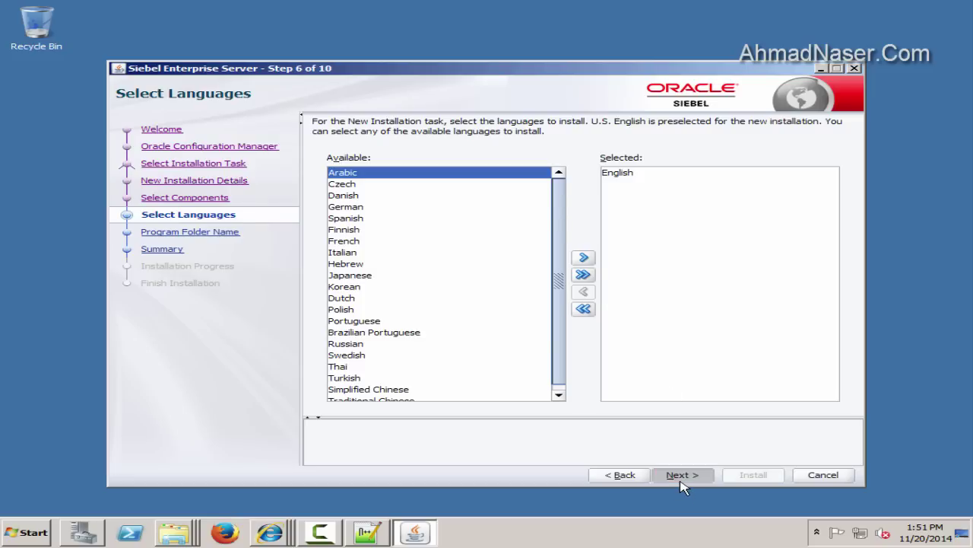
pyautogui.click(681, 476)
# Note the program folder name under 'Pro Folder Name:' and accept the default folder
pyautogui.moveTo(697, 279); pyautogui.dragTo(430, 278)
pyautogui.hotkey('ctrl', 'c')
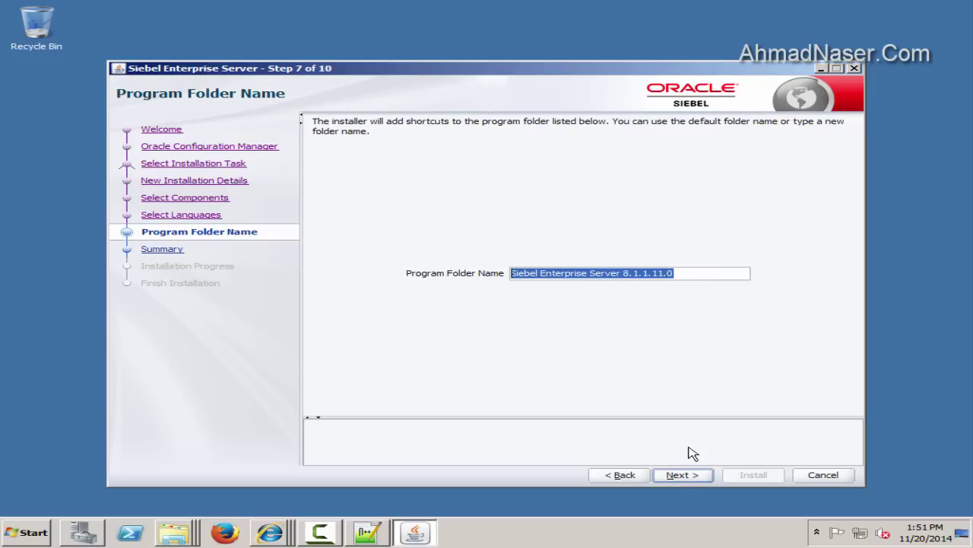
pyautogui.click(373, 535)
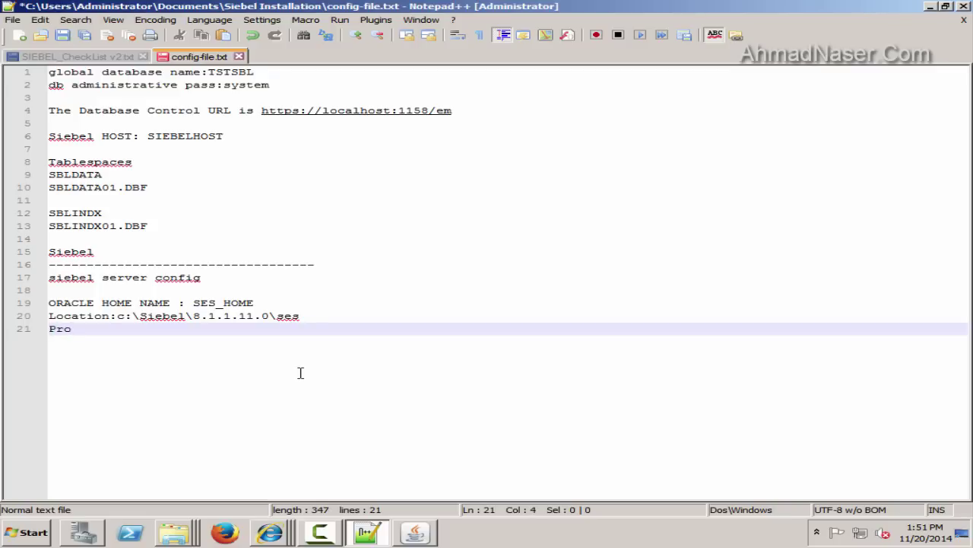
pyautogui.write('Pro Folder Name:')
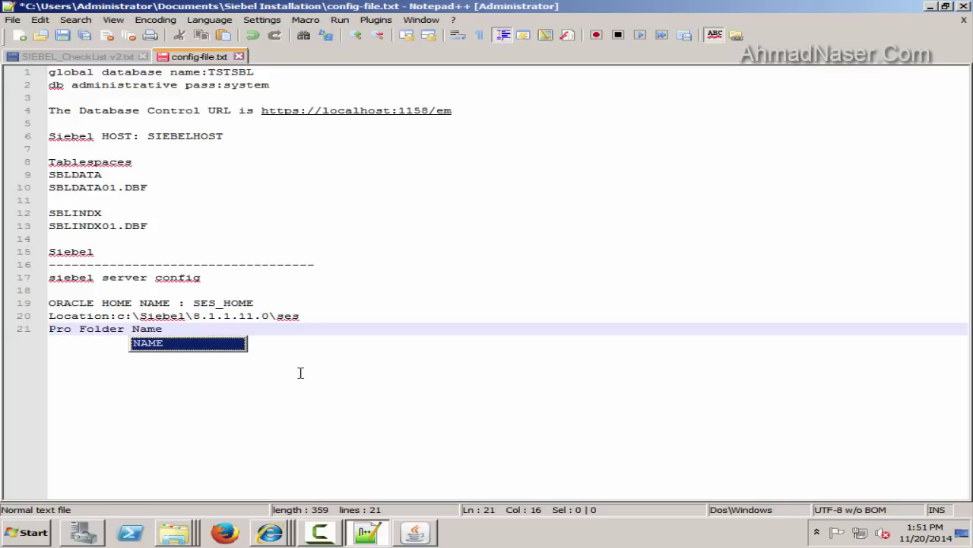
pyautogui.hotkey('ctrl', 'v')
pyautogui.press('Return')
pyautogui.click(415, 533)
pyautogui.click(693, 475)
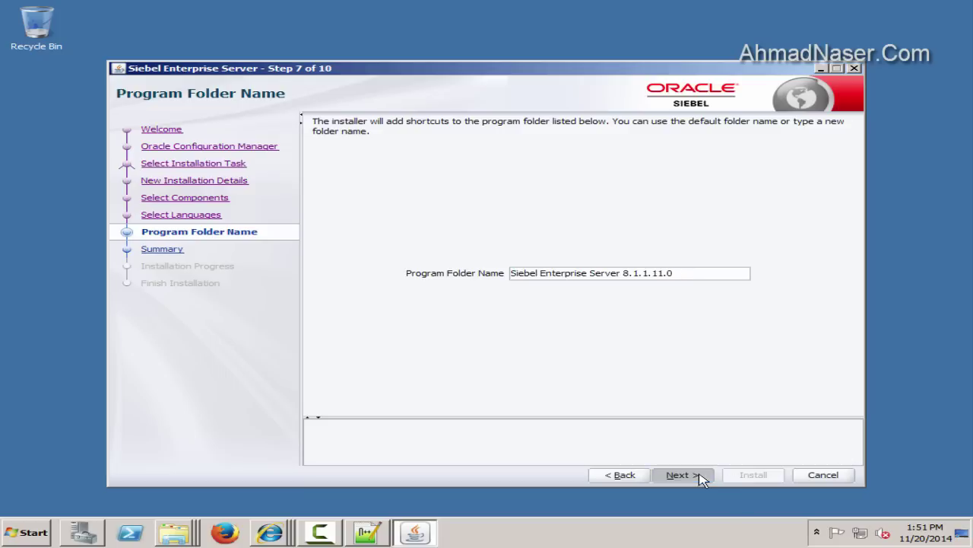
# Save a response file of the install choices into D:\response-files
pyautogui.click(807, 341)
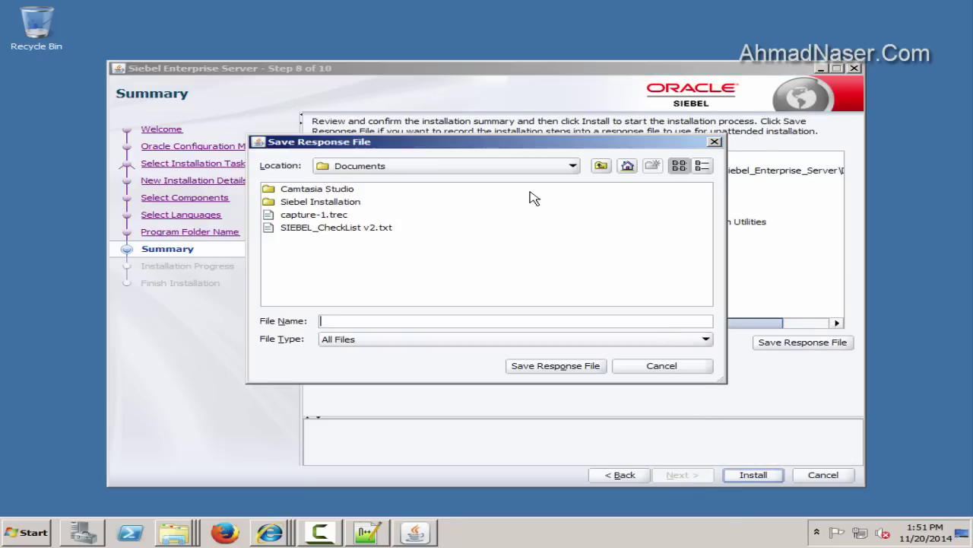
pyautogui.click(603, 168)
pyautogui.doubleClick(293, 189)
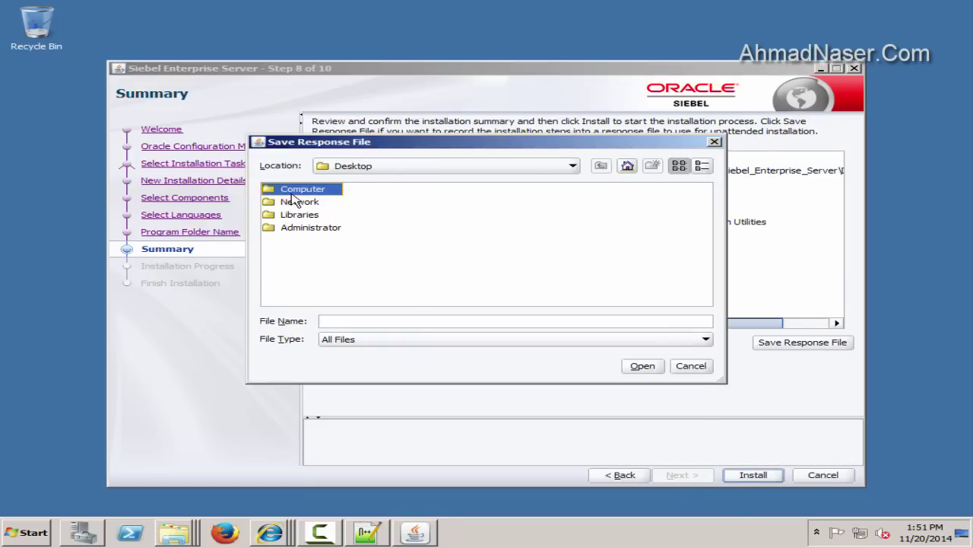
pyautogui.doubleClick(301, 202)
pyautogui.doubleClick(320, 232)
pyautogui.click(492, 320)
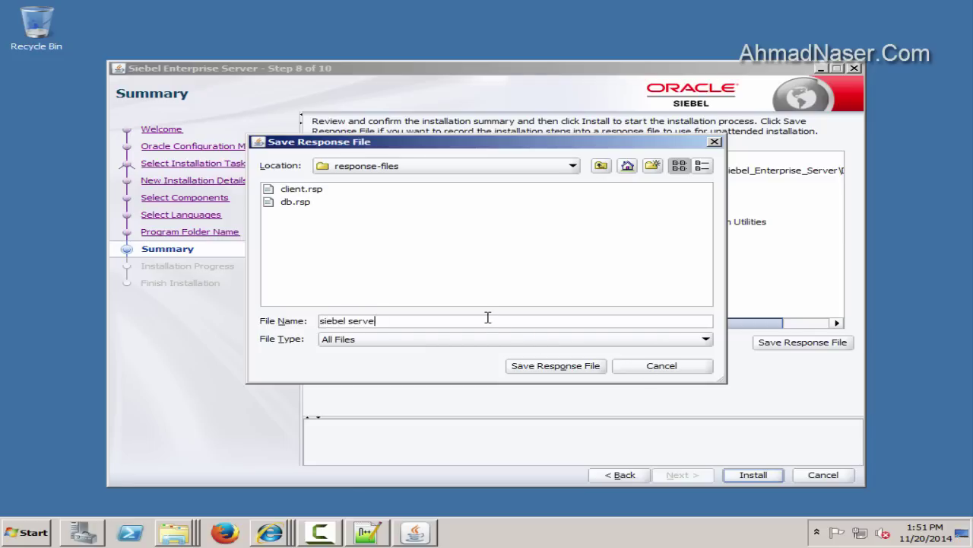
pyautogui.press('Return')
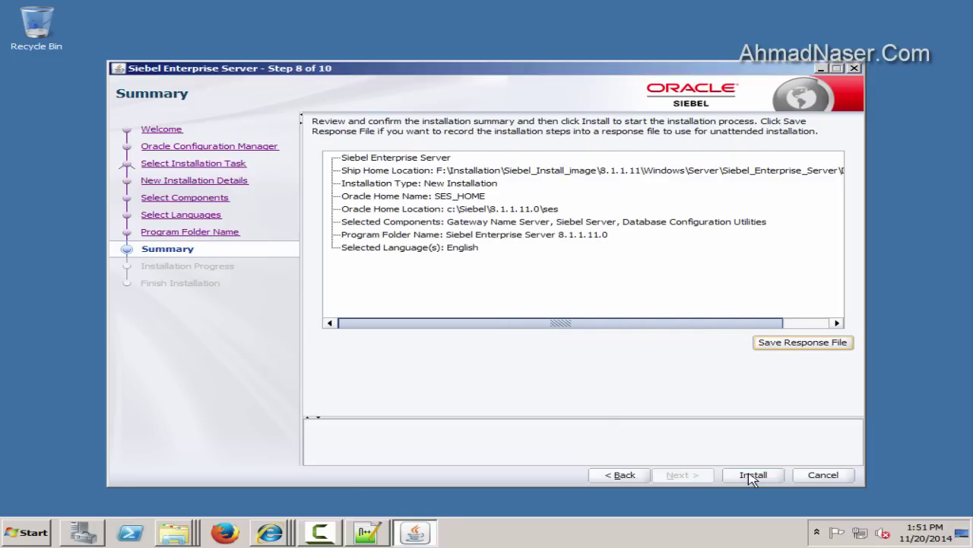
# Run the installation to completion and close the installer
pyautogui.click(751, 475)
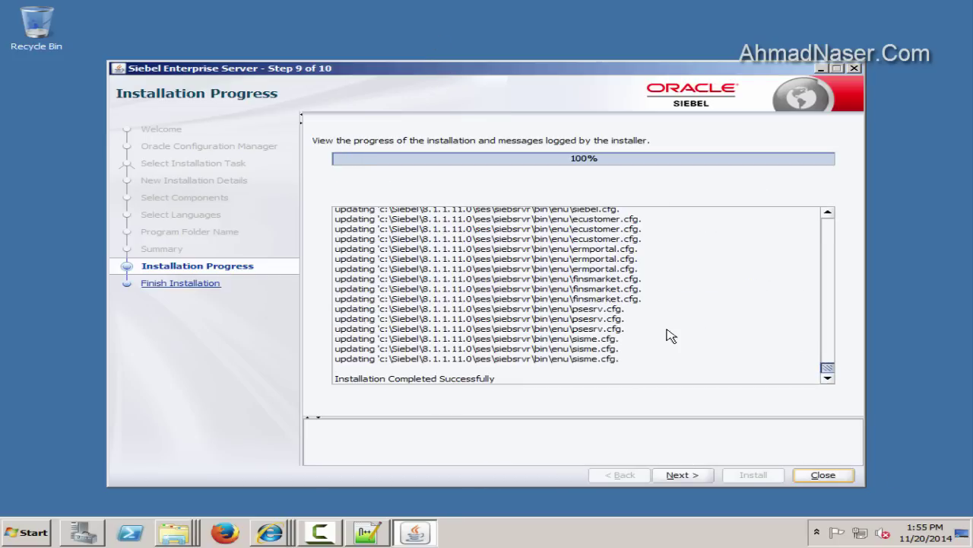
pyautogui.click(657, 475)
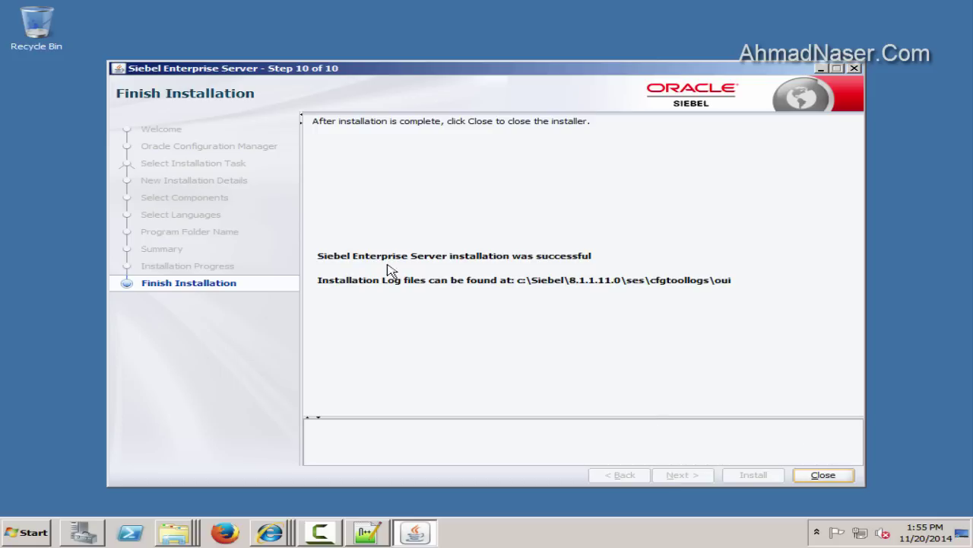
pyautogui.click(828, 475)
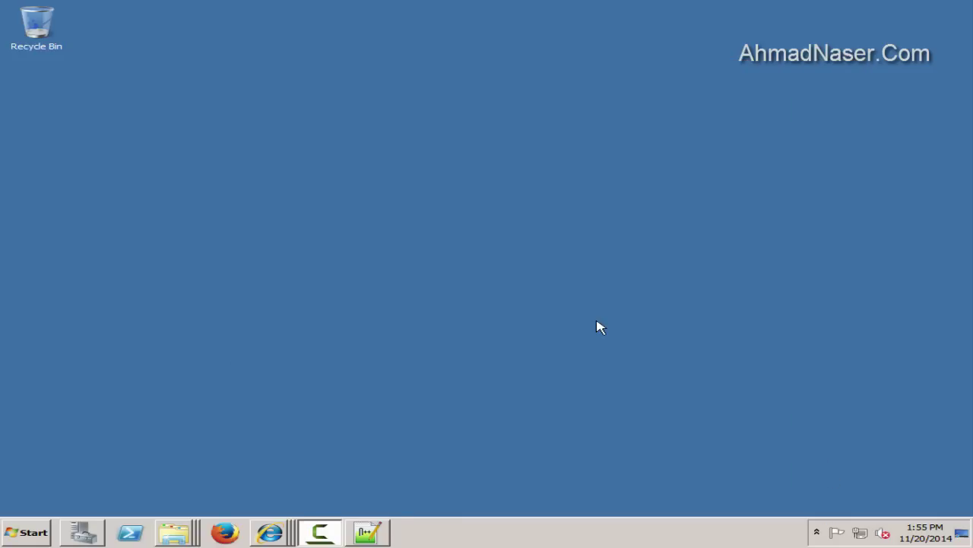
# Launch Siebel Enterprise Configuration as administrator and choose to configure a new Gateway Name Server
pyautogui.click(27, 533)
pyautogui.click(57, 477)
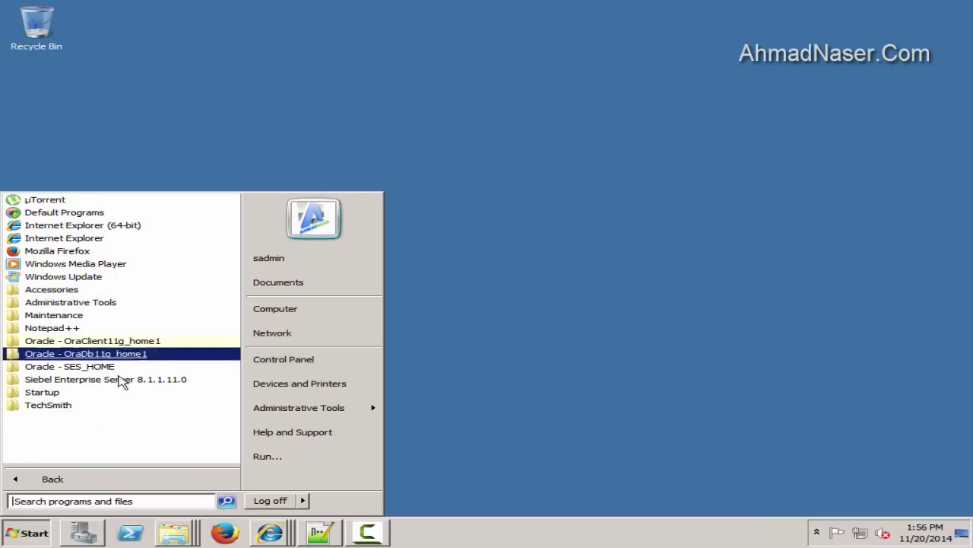
pyautogui.click(122, 381)
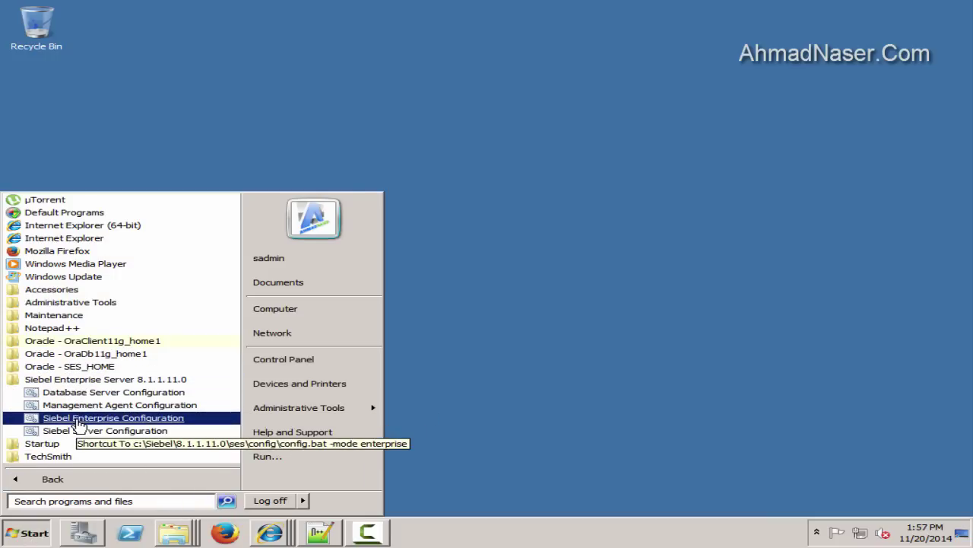
pyautogui.rightClick(79, 423)
pyautogui.click(88, 279)
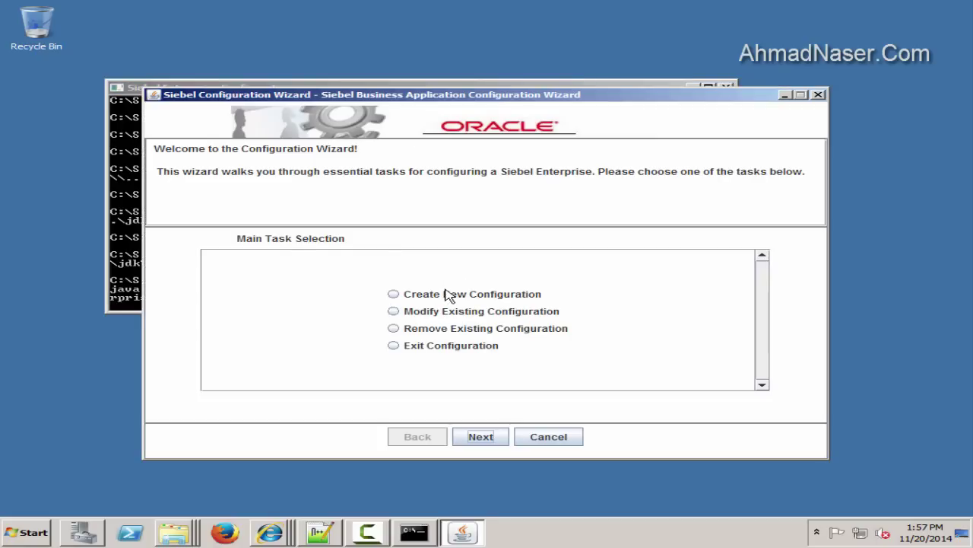
pyautogui.click(434, 300)
pyautogui.click(494, 437)
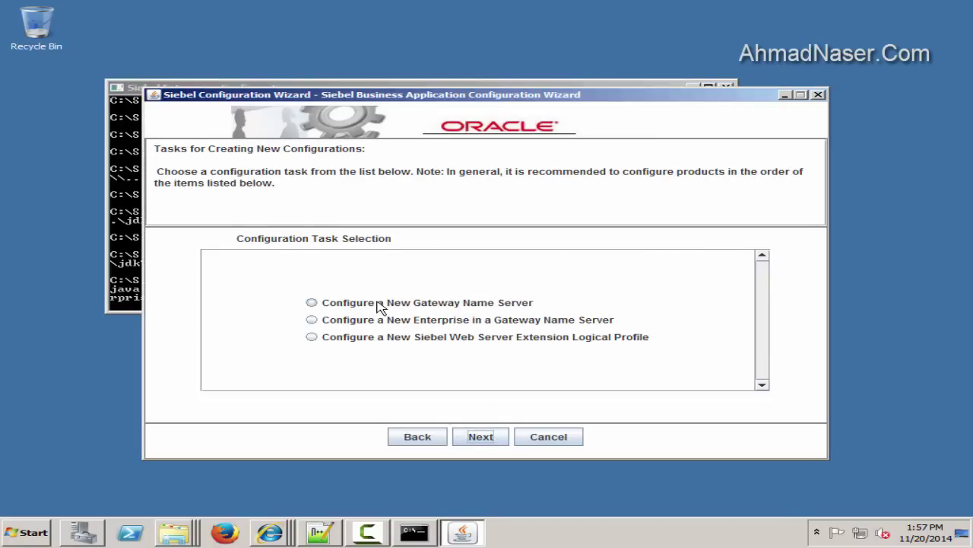
pyautogui.click(414, 306)
pyautogui.click(480, 437)
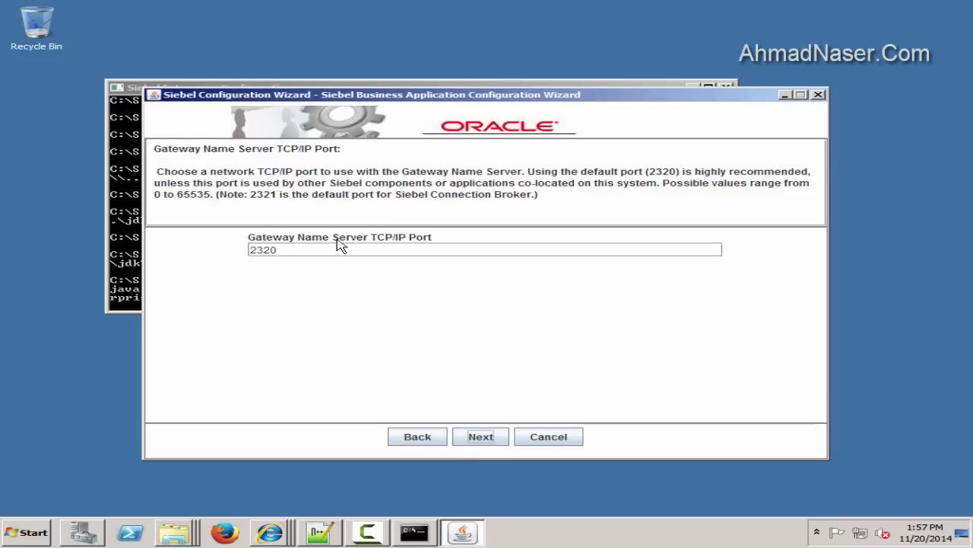
# Record gateway port 2320 in the saved config notes and accept that port
pyautogui.doubleClick(304, 249)
pyautogui.hotkey('ctrl', 'c')
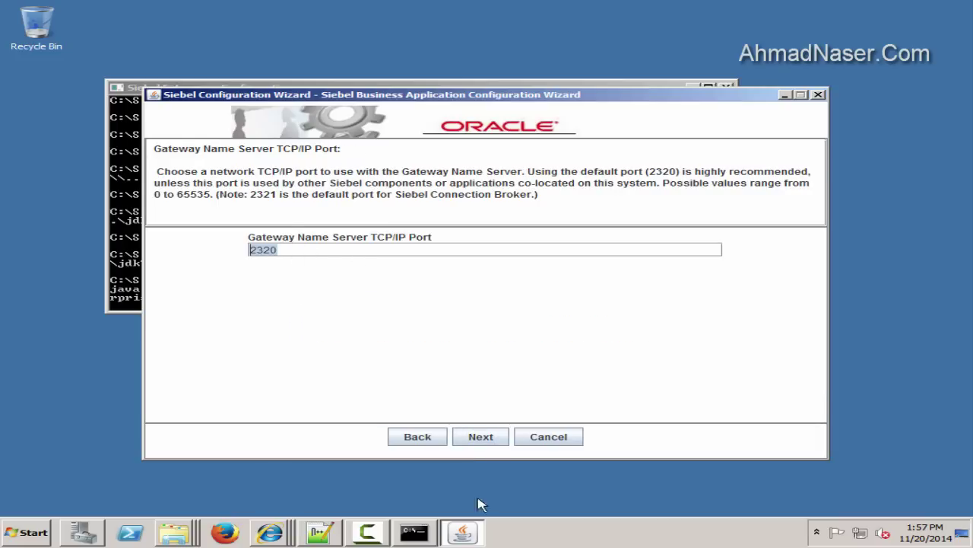
pyautogui.click(320, 532)
pyautogui.press('Return')
pyautogui.press('Return')
pyautogui.write('-----')
pyautogui.press('Return')
pyautogui.press('Return')
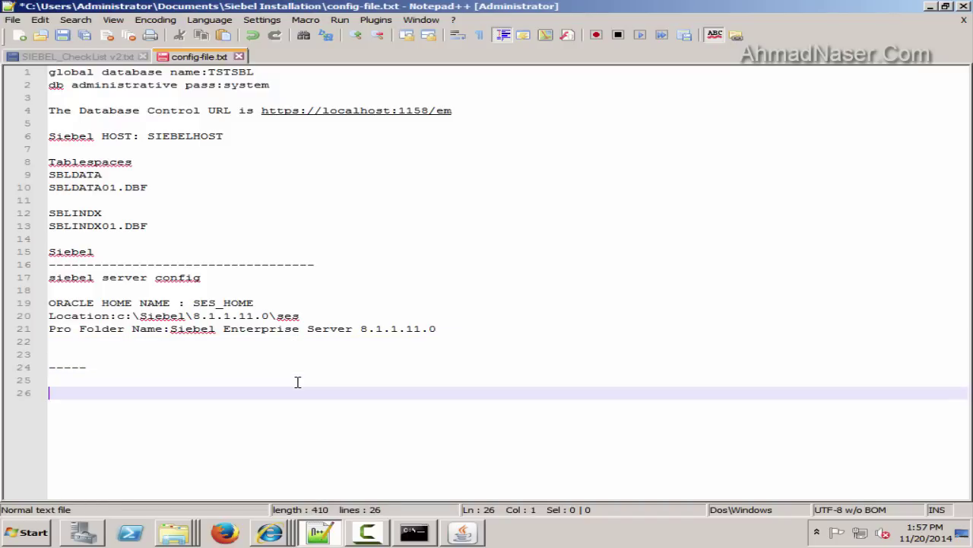
pyautogui.write('Gateway Name')
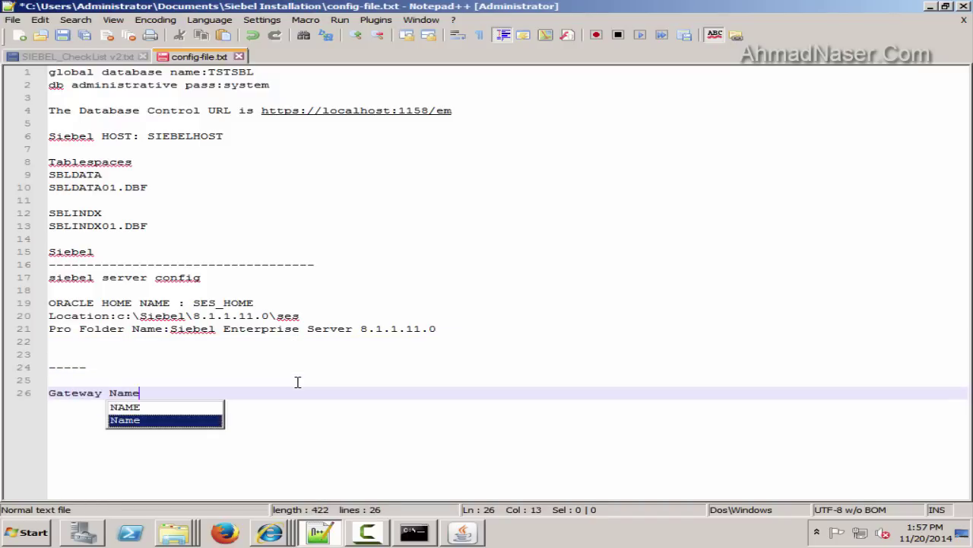
pyautogui.write(' server port:')
pyautogui.hotkey('ctrl', 'v')
pyautogui.press('Return')
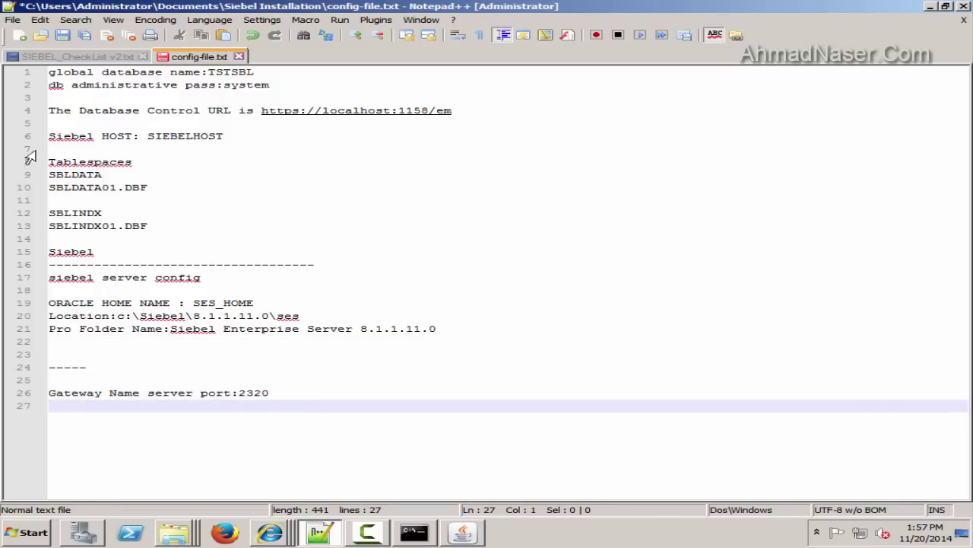
pyautogui.hotkey('ctrl', 's')
pyautogui.hotkey('alt', 'Tab')
pyautogui.click(502, 441)
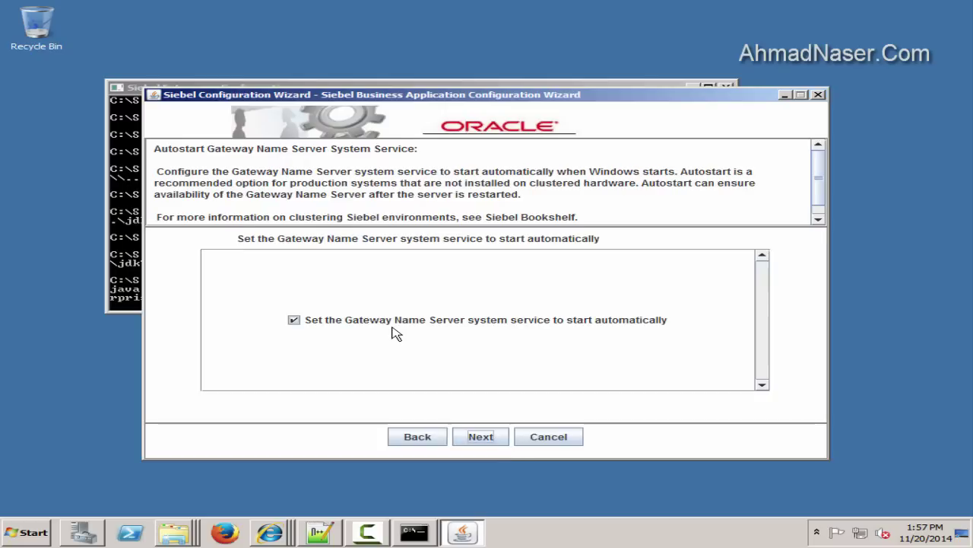
# Keep autostart enabled and save the response file as D:\response-files\gateway.rsp
pyautogui.click(488, 440)
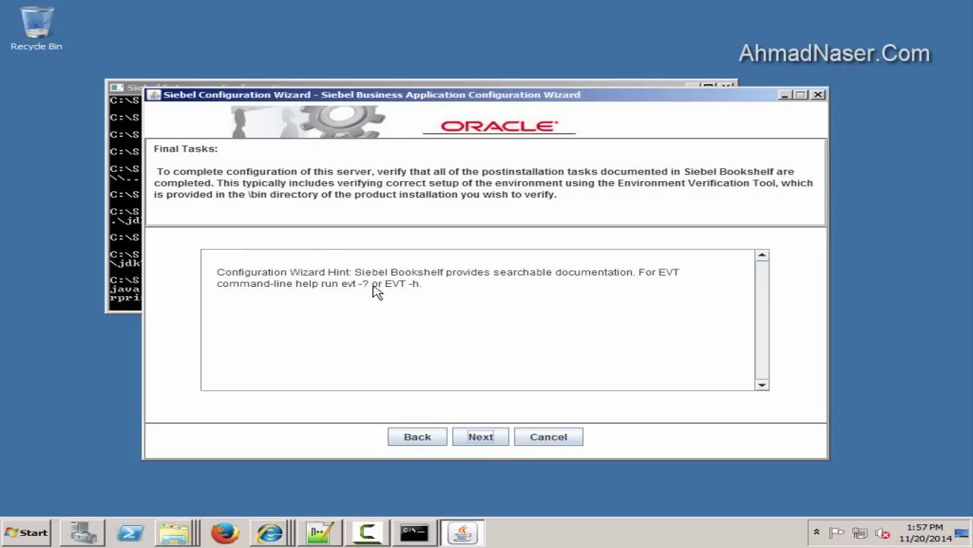
pyautogui.click(487, 441)
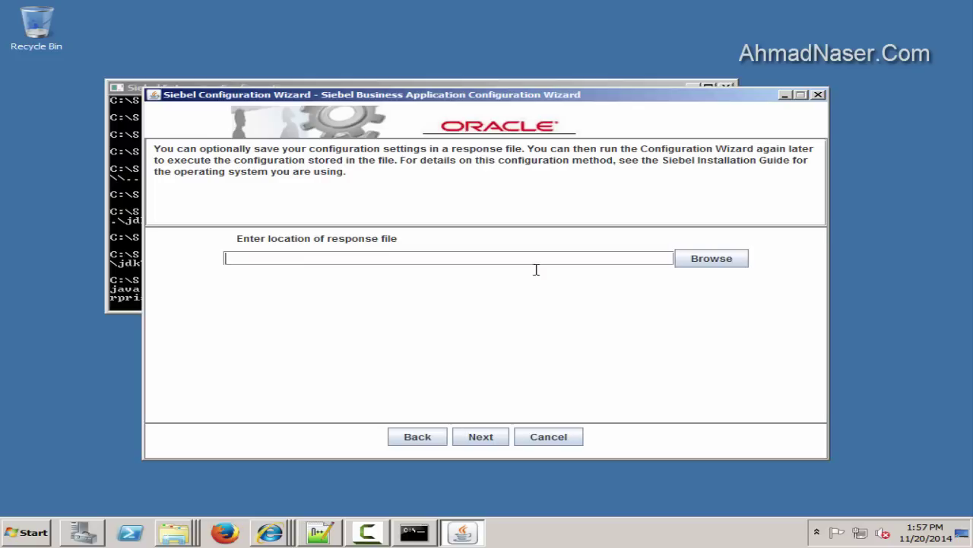
pyautogui.click(718, 258)
pyautogui.click(565, 167)
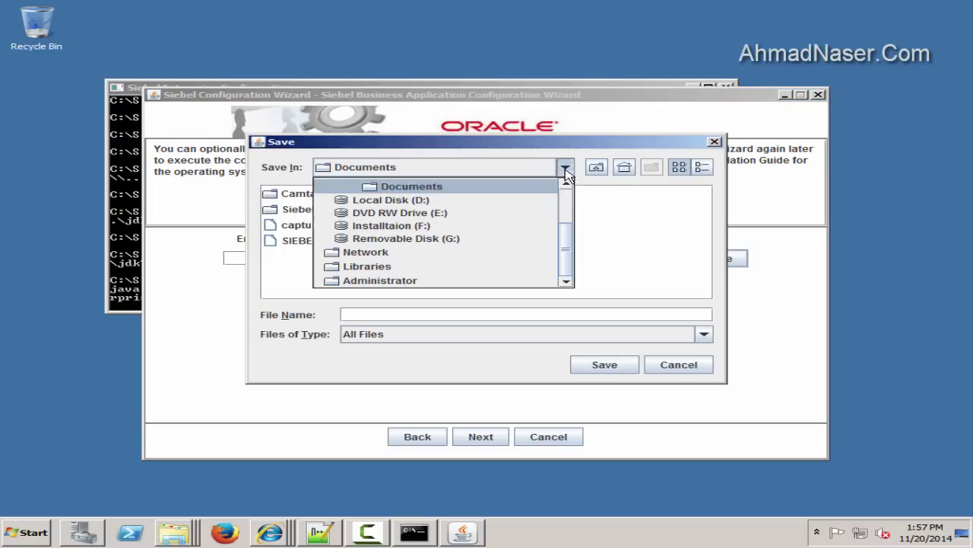
pyautogui.click(412, 199)
pyautogui.doubleClick(310, 242)
pyautogui.click(411, 314)
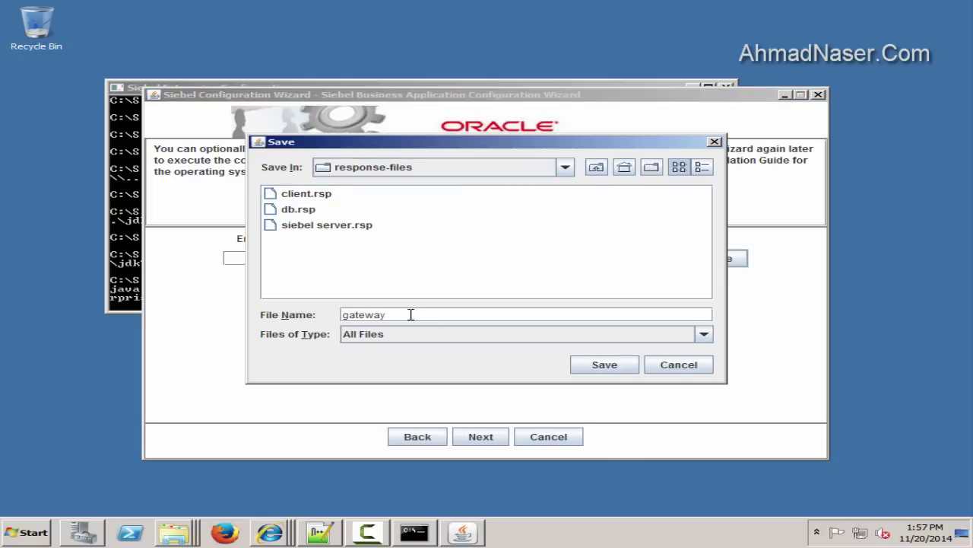
pyautogui.click(605, 365)
pyautogui.click(480, 437)
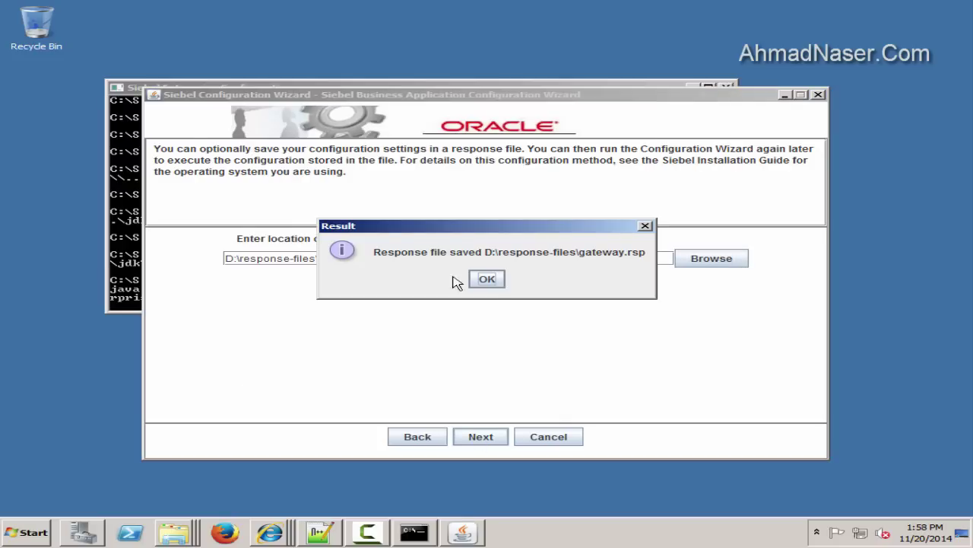
pyautogui.click(489, 280)
# Execute the gateway configuration and exit the wizard once it succeeds
pyautogui.click(502, 442)
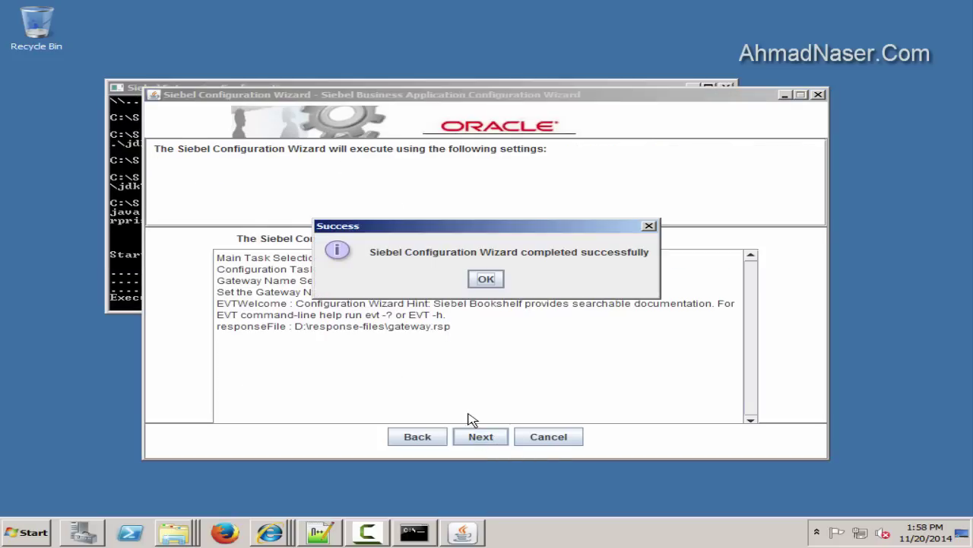
pyautogui.click(498, 280)
pyautogui.click(598, 431)
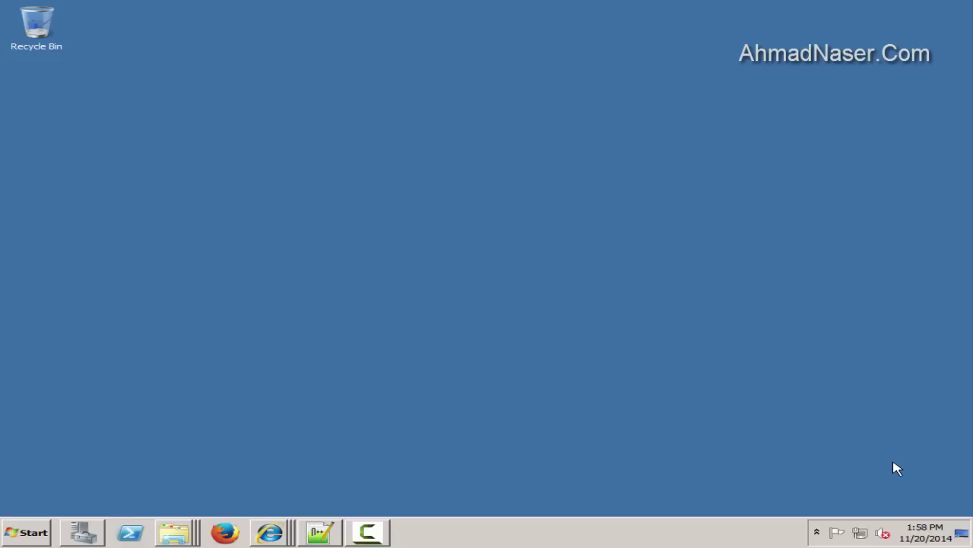
pyautogui.click(21, 542)
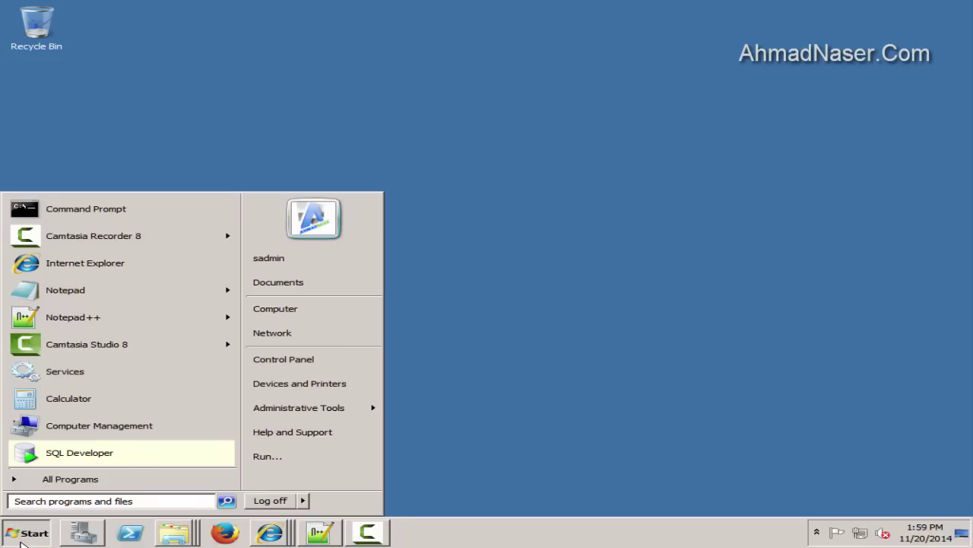
pyautogui.write('cmd')
pyautogui.rightClick(47, 220)
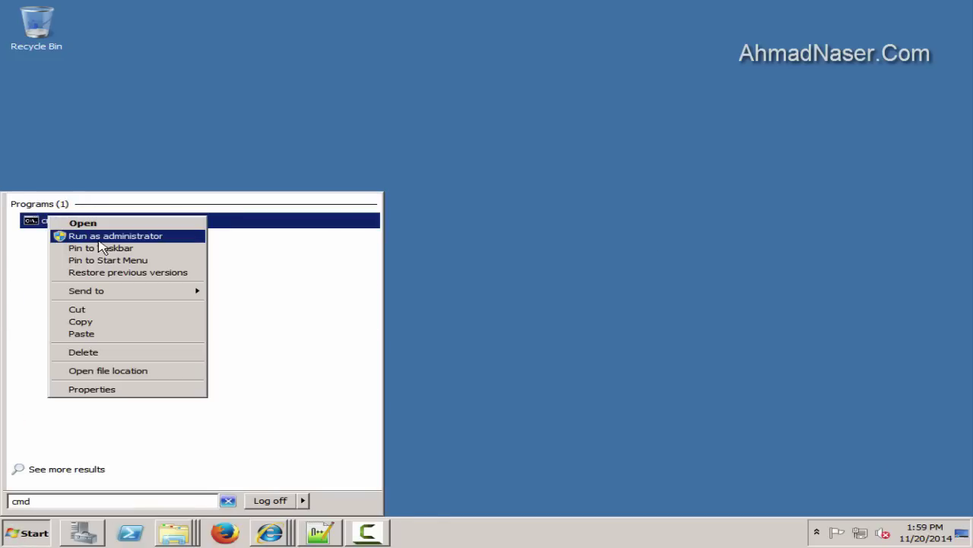
pyautogui.click(99, 240)
pyautogui.moveTo(191, 37); pyautogui.dragTo(202, 110)
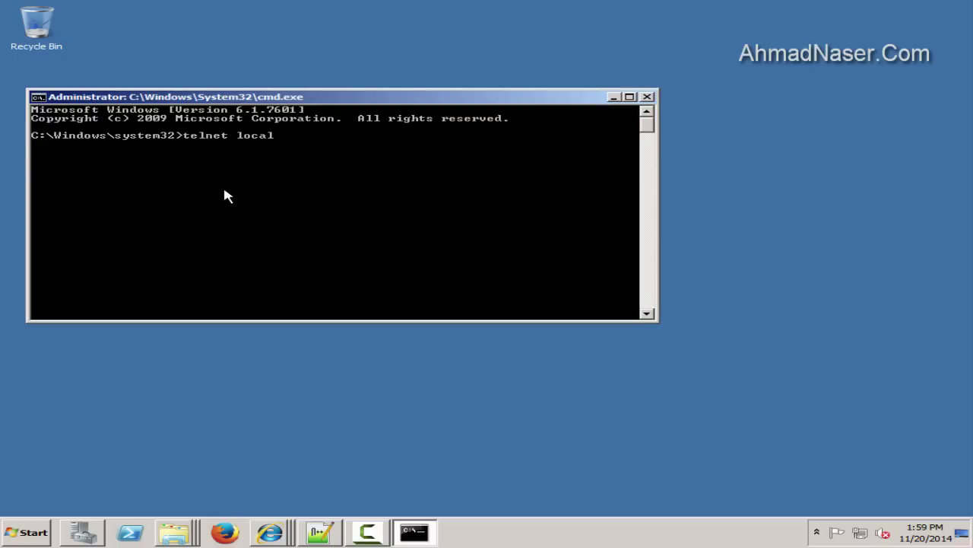
pyautogui.write('telnet localhost 2320')
pyautogui.press('Return')
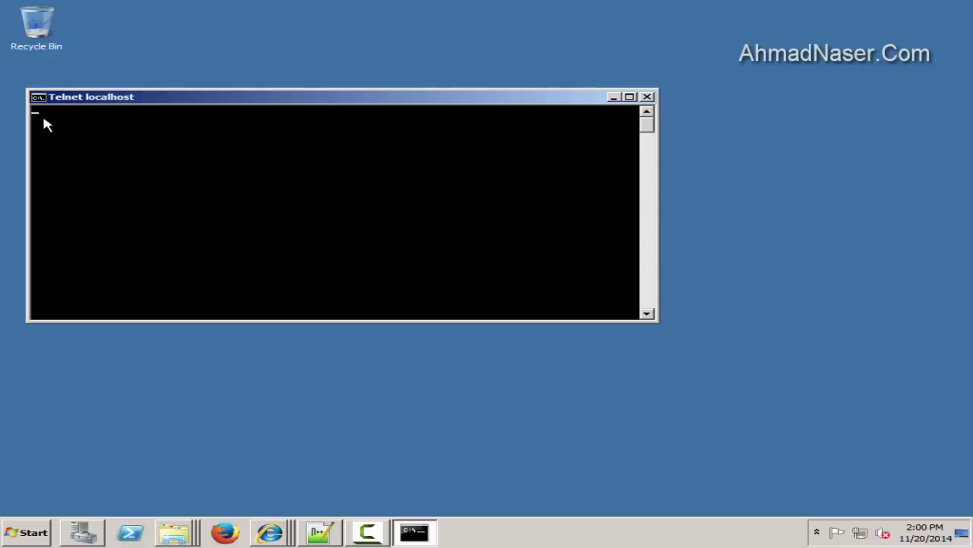
pyautogui.click(647, 97)
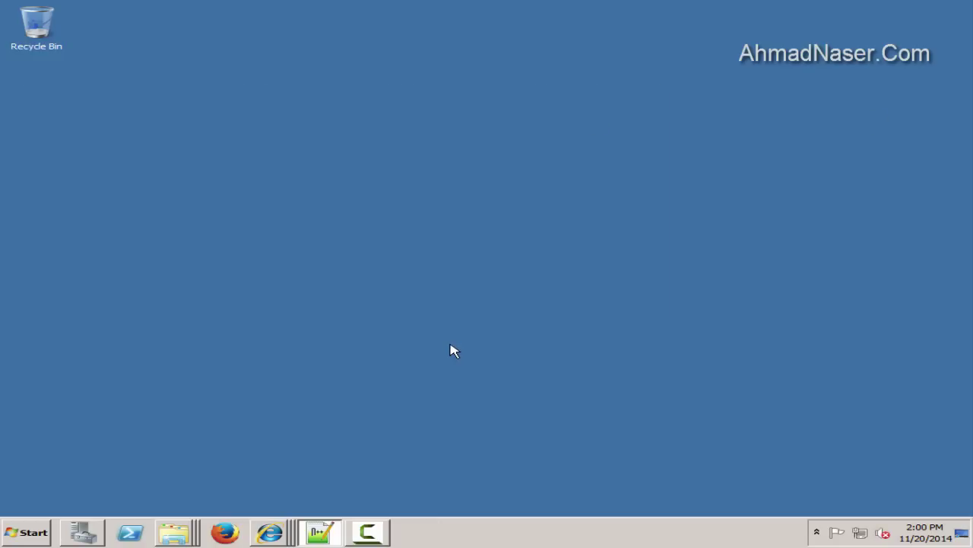
# Launch Siebel Enterprise Configuration as administrator and choose to configure a new enterprise in the gateway
pyautogui.click(27, 533)
pyautogui.click(45, 476)
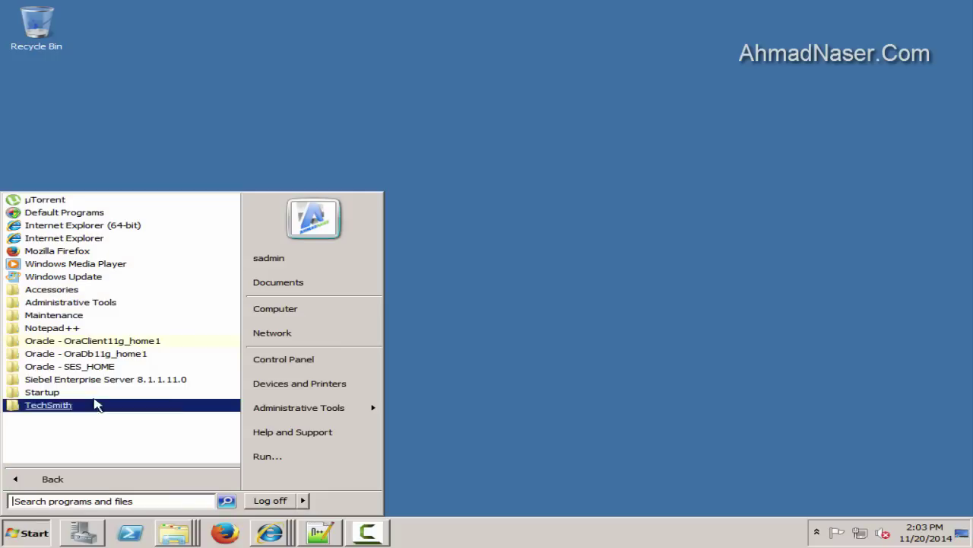
pyautogui.click(99, 382)
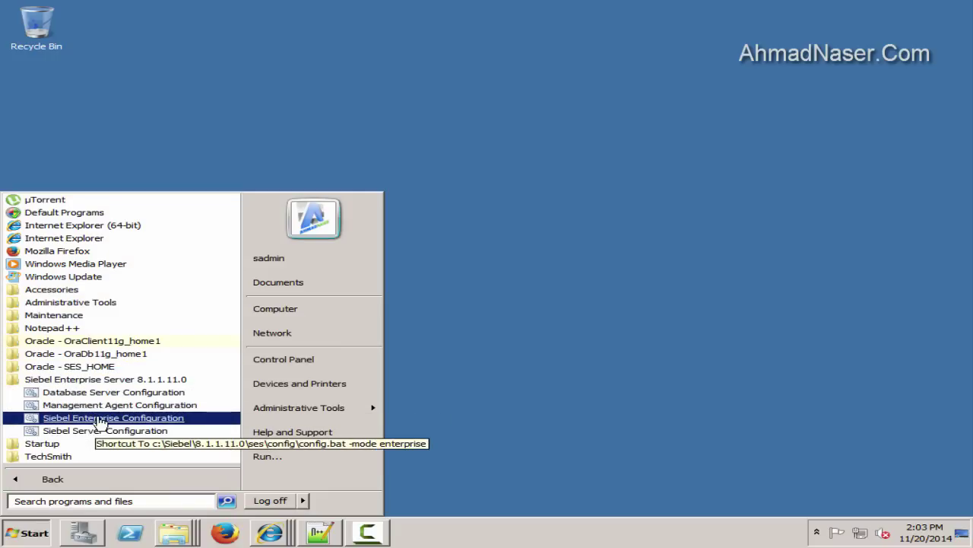
pyautogui.rightClick(106, 416)
pyautogui.click(164, 278)
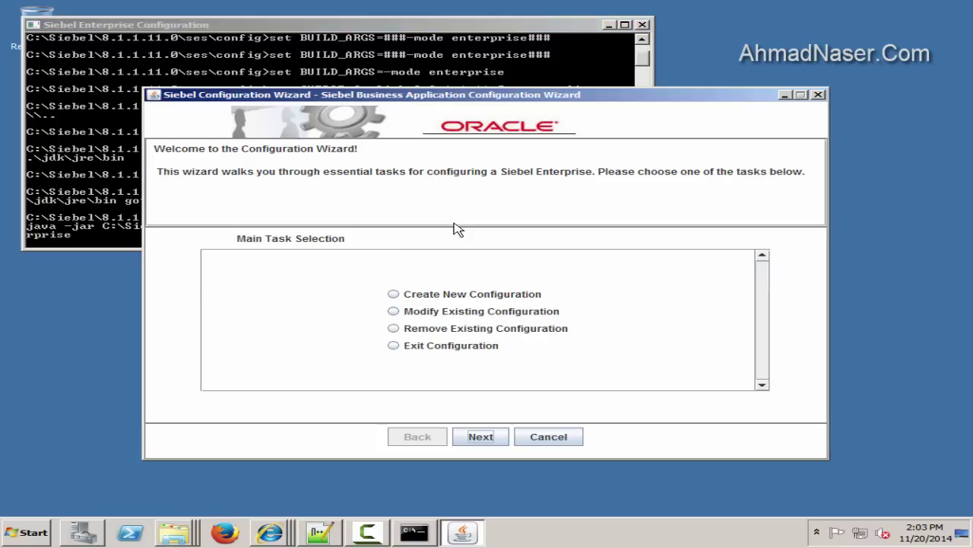
pyautogui.click(468, 292)
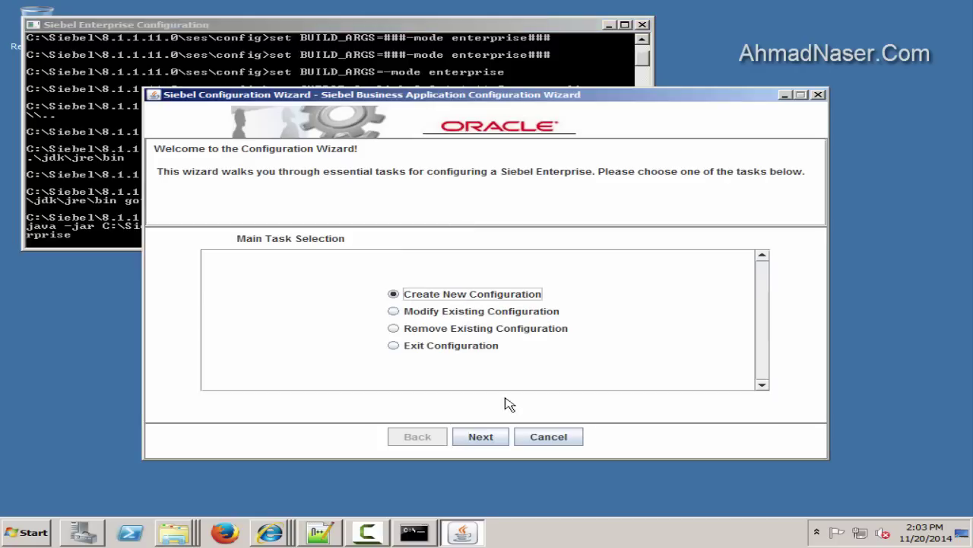
pyautogui.click(504, 439)
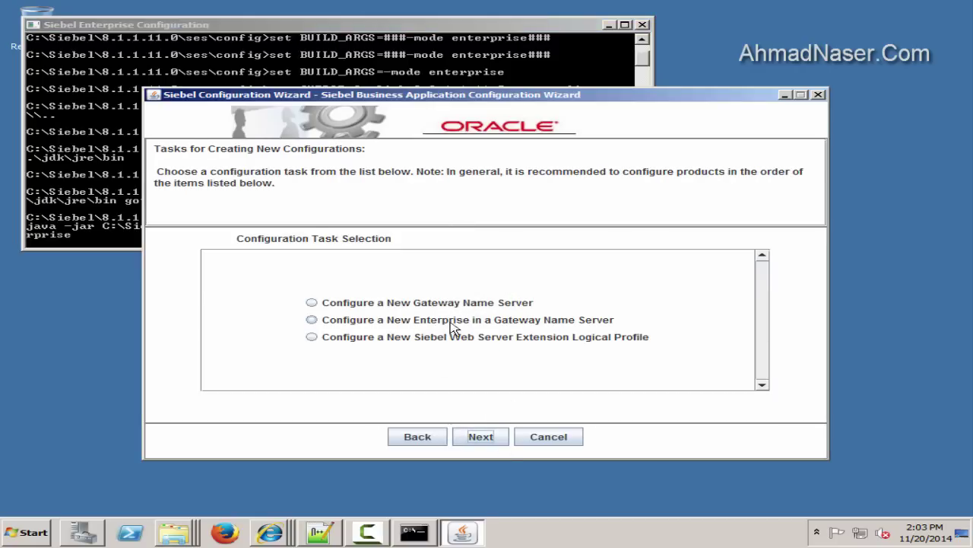
pyautogui.click(542, 324)
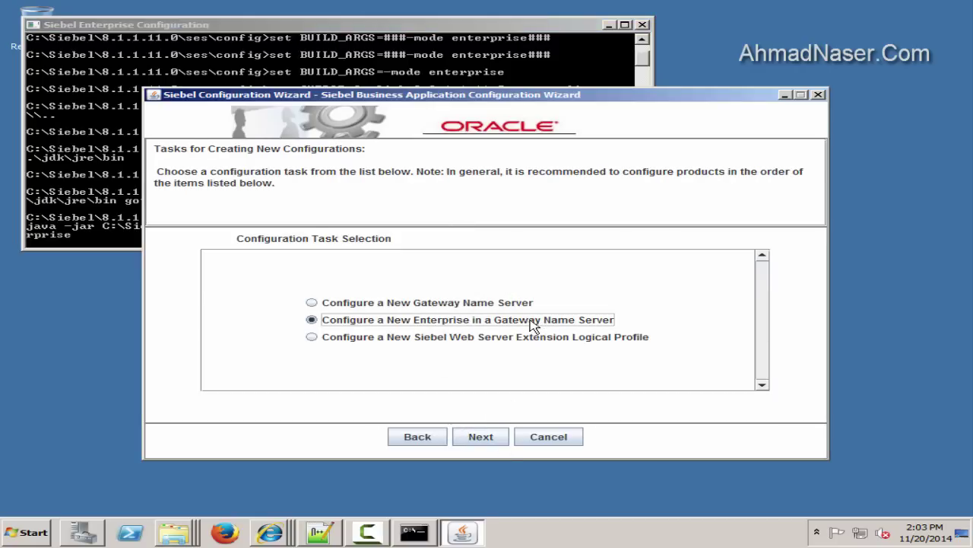
pyautogui.click(504, 439)
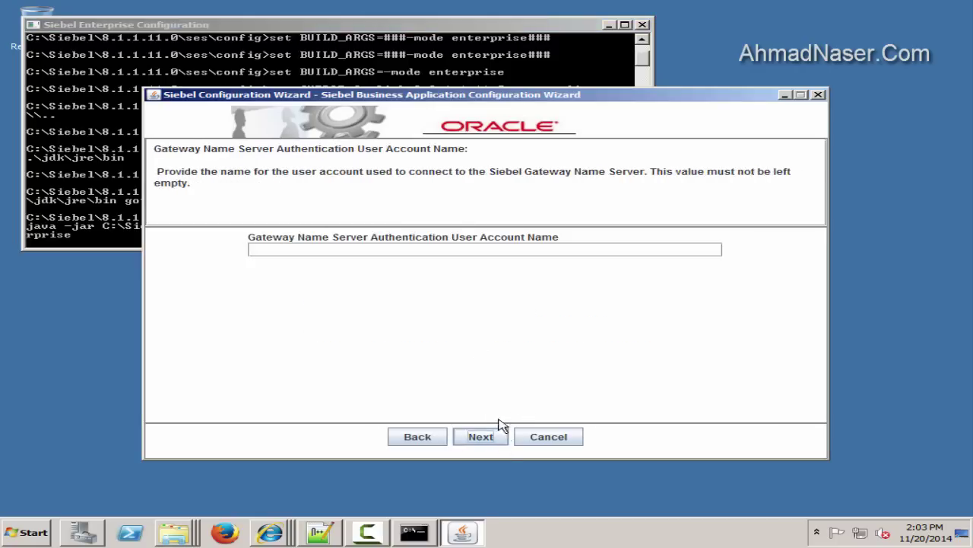
# Add an 'Enterprise Server in gateway' section to the notes with the gateway user and password
pyautogui.doubleClick(370, 251)
pyautogui.click(321, 532)
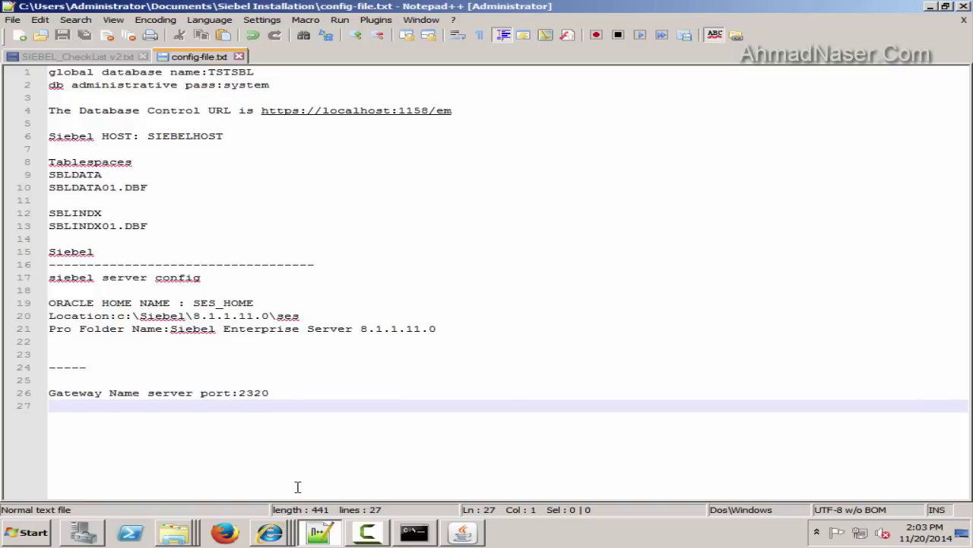
pyautogui.press('Return')
pyautogui.write('------------')
pyautogui.press('Return')
pyautogui.press('Return')
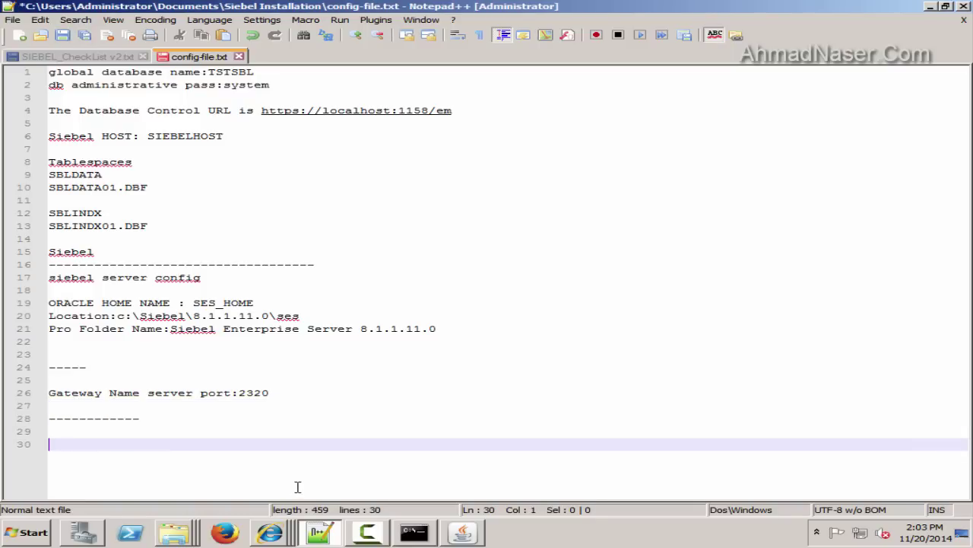
pyautogui.write('Enterprise')
pyautogui.press('Return')
pyautogui.write('Server in gate')
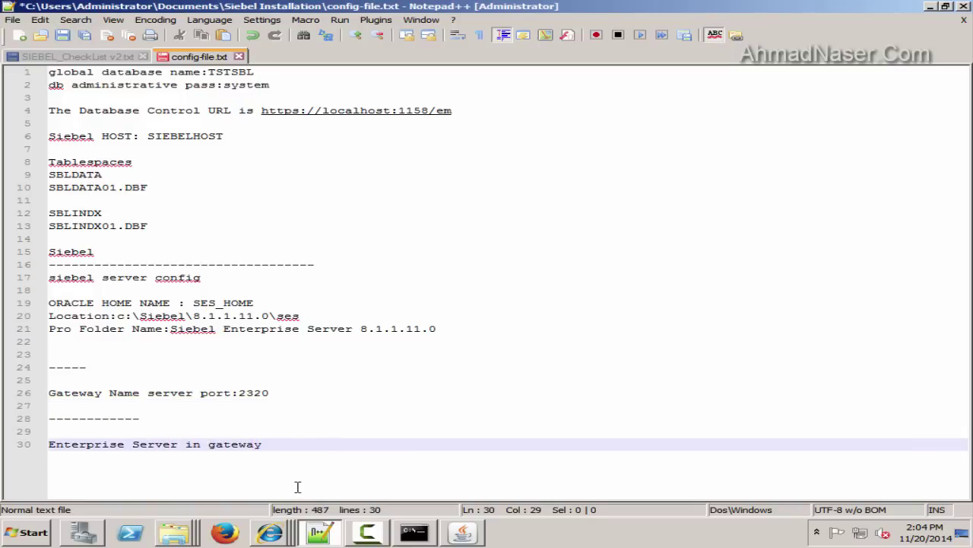
pyautogui.write('way')
pyautogui.press('Return')
pyautogui.write('user:sadmin')
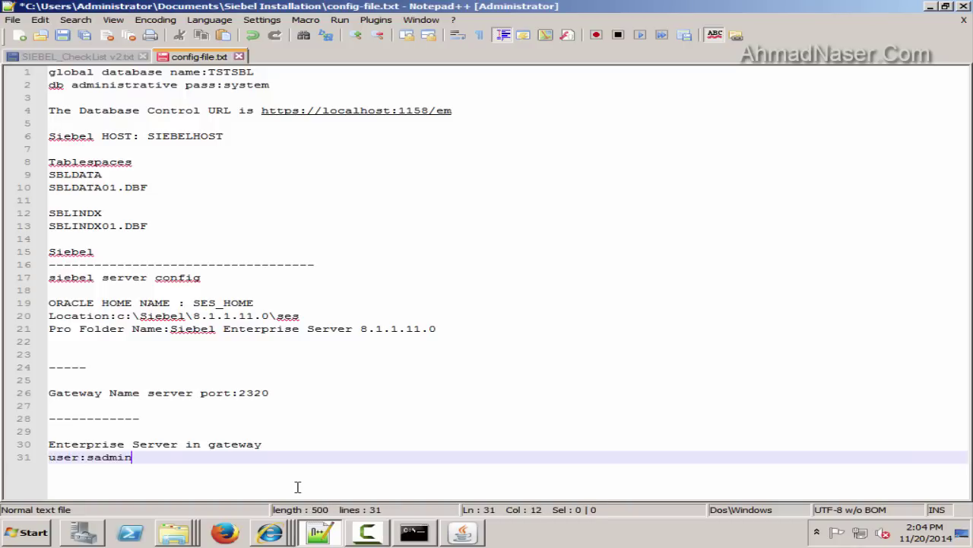
pyautogui.press('Return')
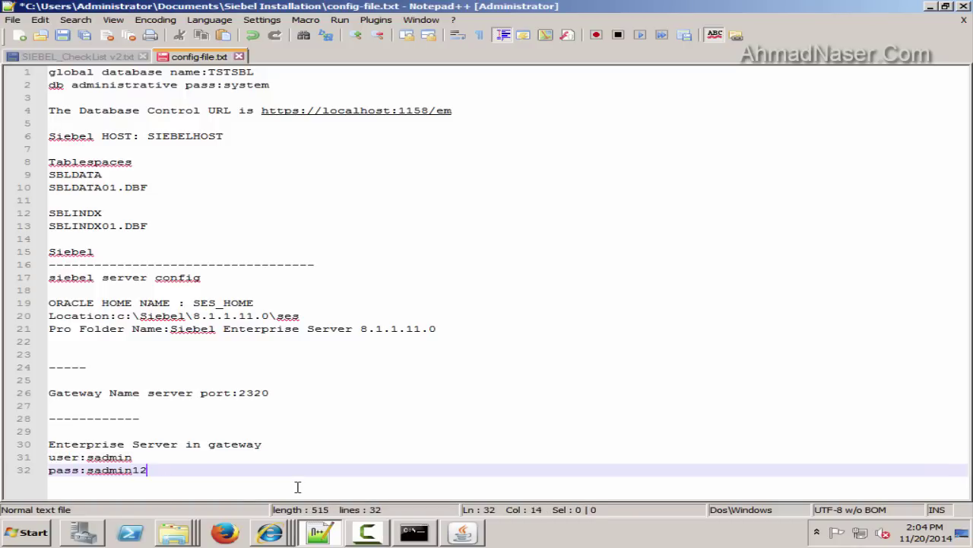
pyautogui.doubleClick(122, 469)
# Enter and confirm the gateway account password in the wizard
pyautogui.click(930, 6)
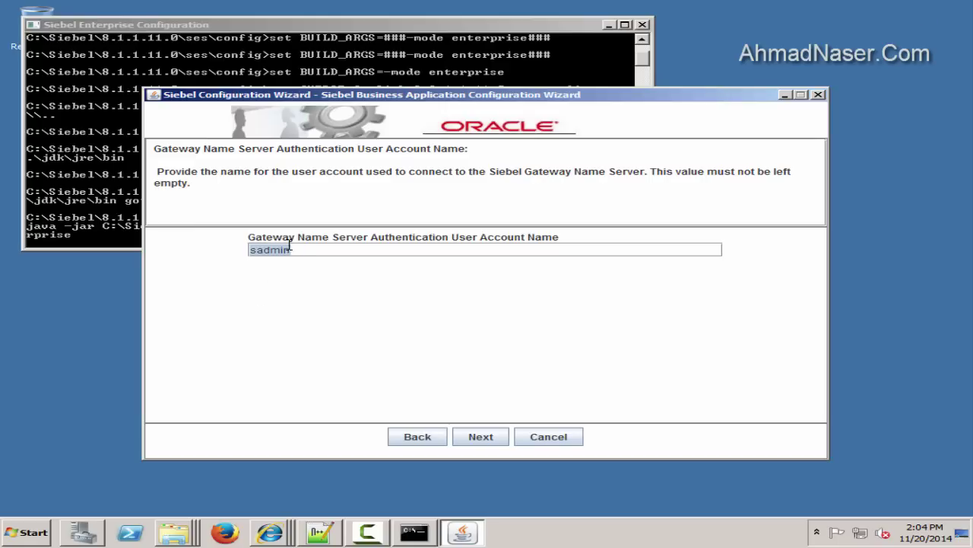
pyautogui.click(491, 439)
pyautogui.click(329, 252)
pyautogui.hotkey('ctrl', 'v')
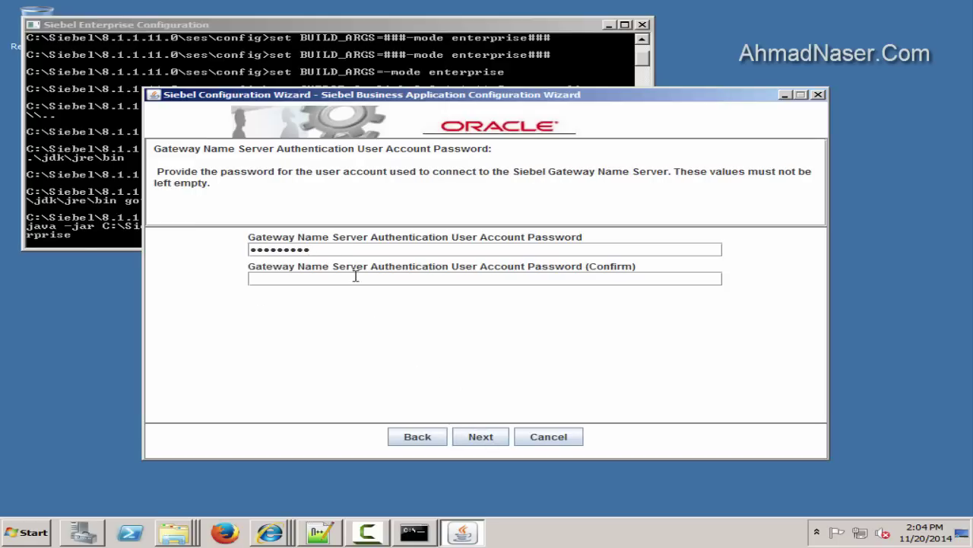
pyautogui.click(357, 278)
pyautogui.hotkey('ctrl', 'v')
pyautogui.click(500, 442)
# Record the gateway host name SIEBELHOST in the notes and accept it
pyautogui.moveTo(327, 250); pyautogui.dragTo(214, 254)
pyautogui.hotkey('ctrl', 'c')
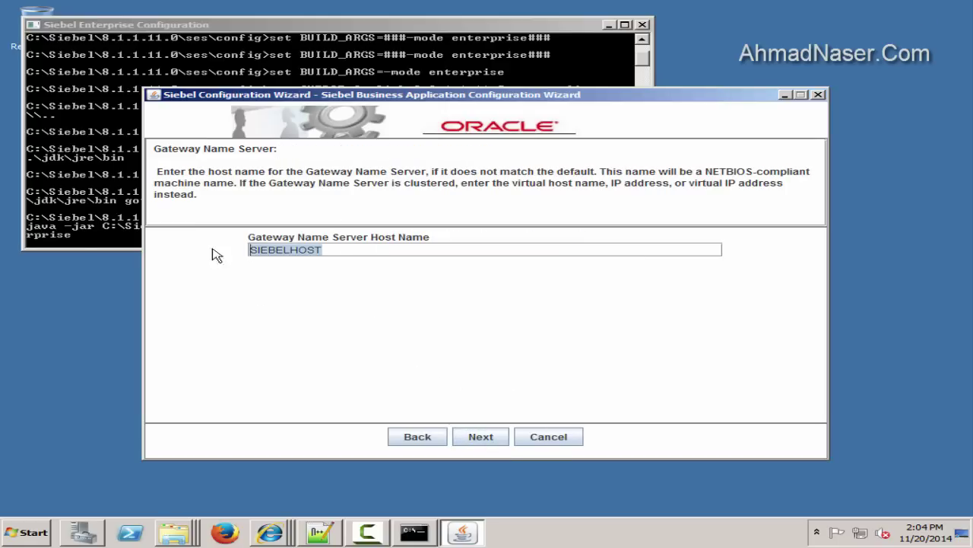
pyautogui.click(320, 532)
pyautogui.press('Return')
pyautogui.press('Return')
pyautogui.hotkey('ctrl', 'v')
pyautogui.press('Return')
pyautogui.press('Return')
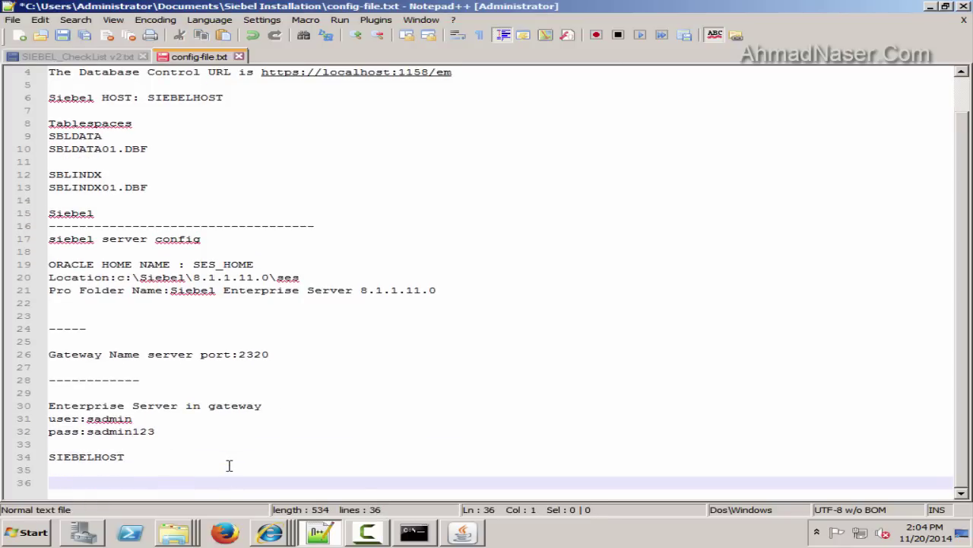
pyautogui.hotkey('alt', 'Tab')
pyautogui.click(494, 439)
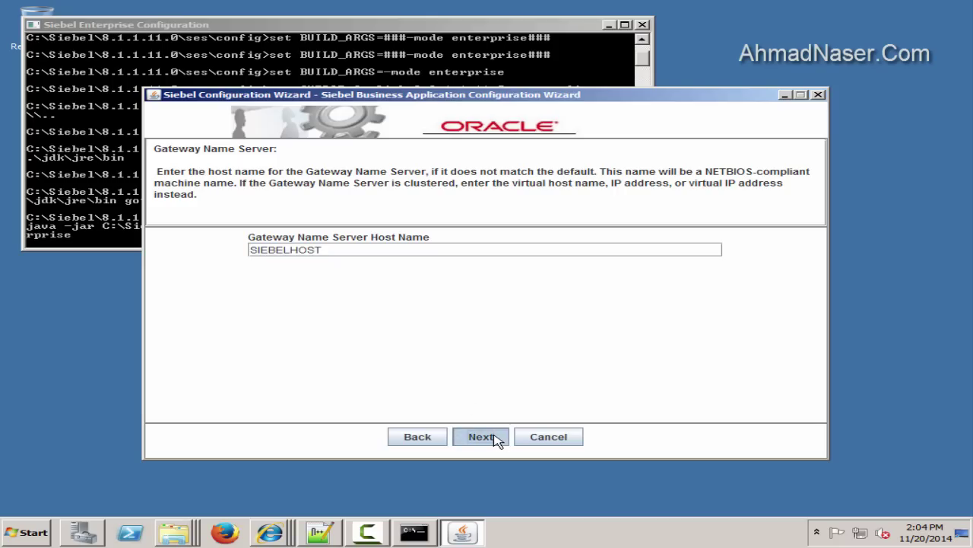
pyautogui.click(486, 439)
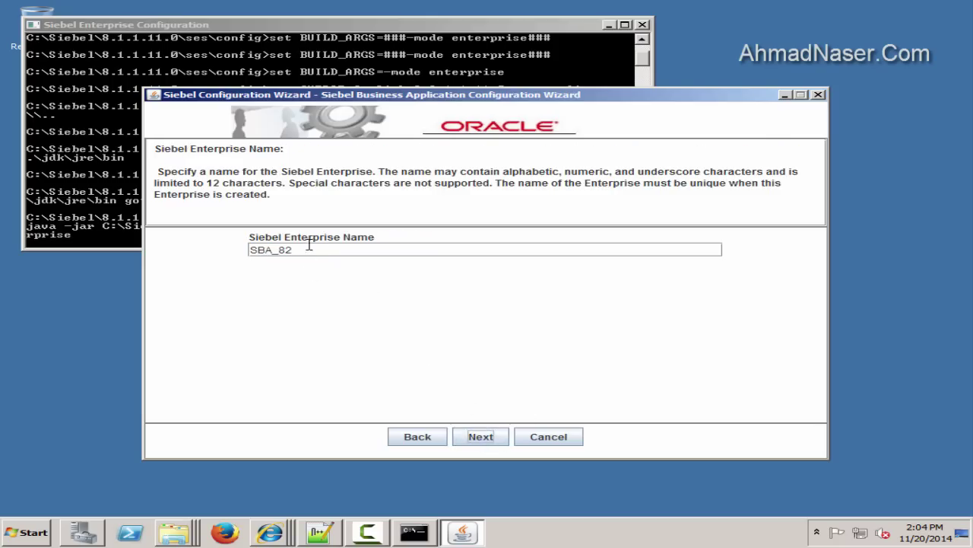
# Note the enterprise name SBA_82, then accept it and the description 'SBA_82 Enterprise'
pyautogui.moveTo(309, 244); pyautogui.dragTo(245, 279)
pyautogui.hotkey('ctrl', 'c')
pyautogui.click(318, 535)
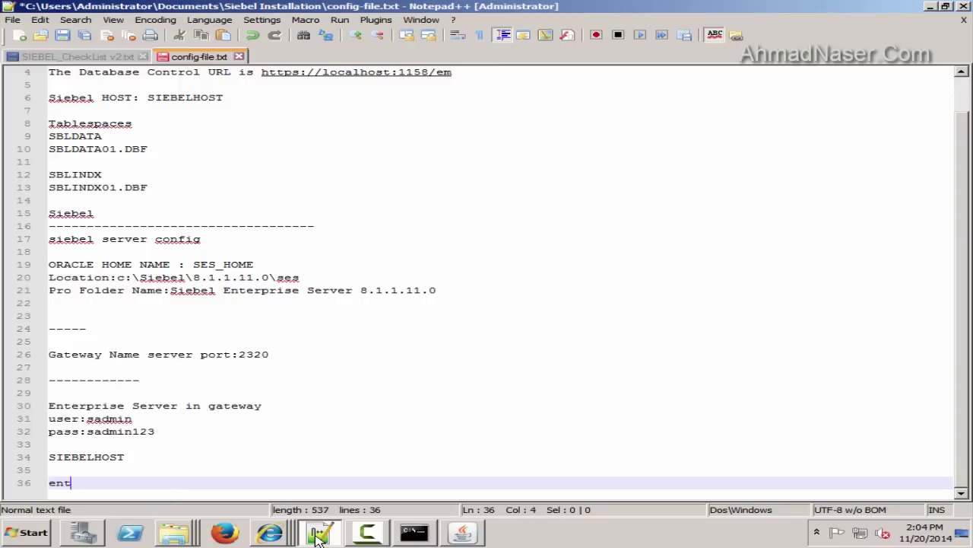
pyautogui.write('ise name:')
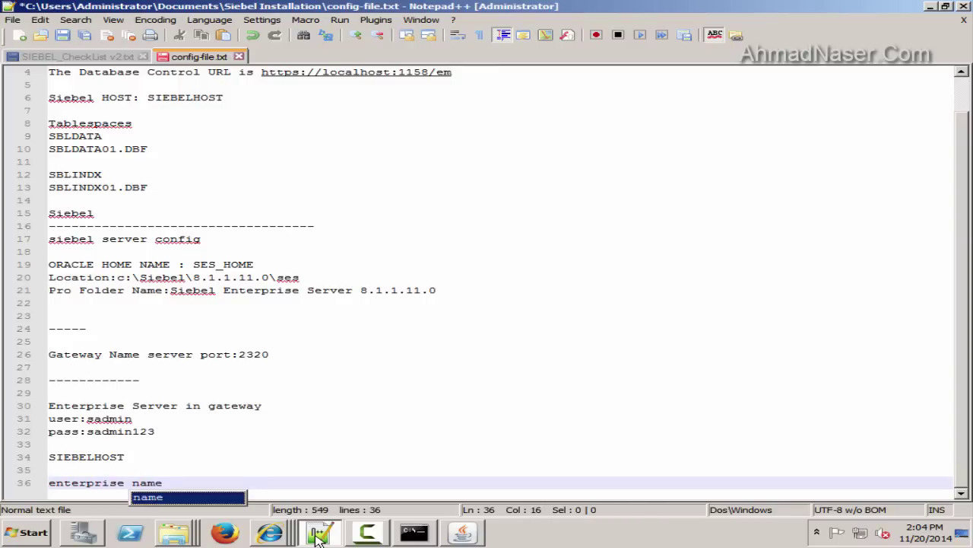
pyautogui.hotkey('ctrl', 'v')
pyautogui.press('Return')
pyautogui.click(318, 535)
pyautogui.click(481, 437)
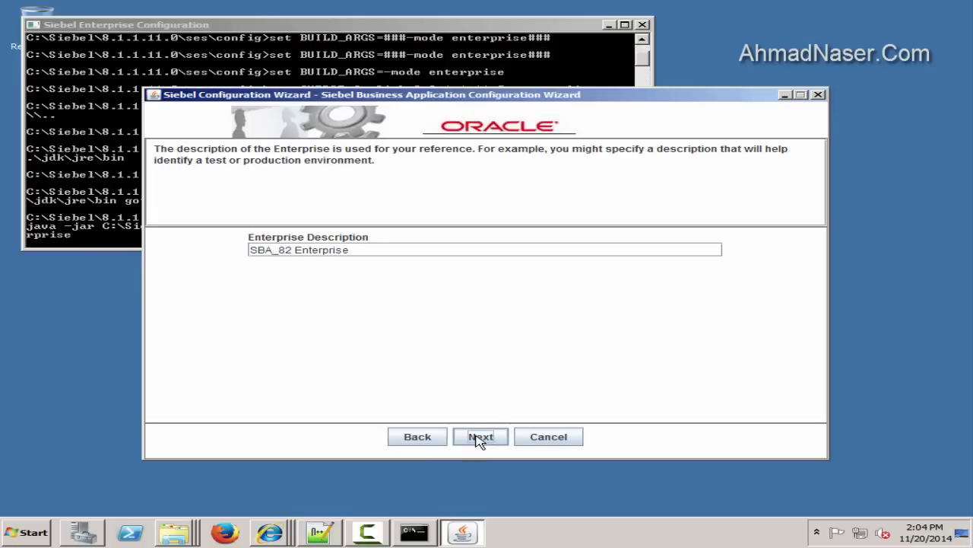
pyautogui.click(480, 438)
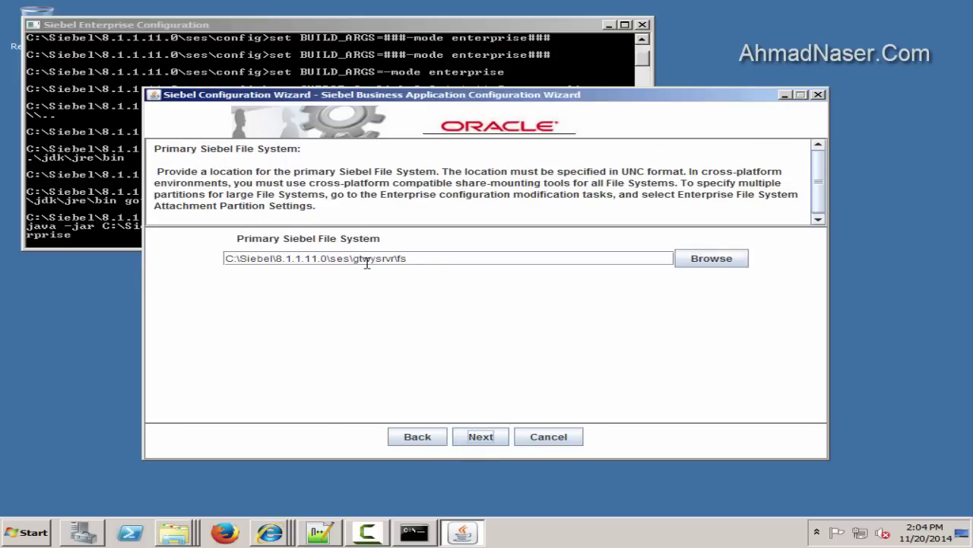
# Create a new fs folder inside gtwysrvr and choose it as the primary file system
pyautogui.moveTo(448, 259); pyautogui.dragTo(157, 260)
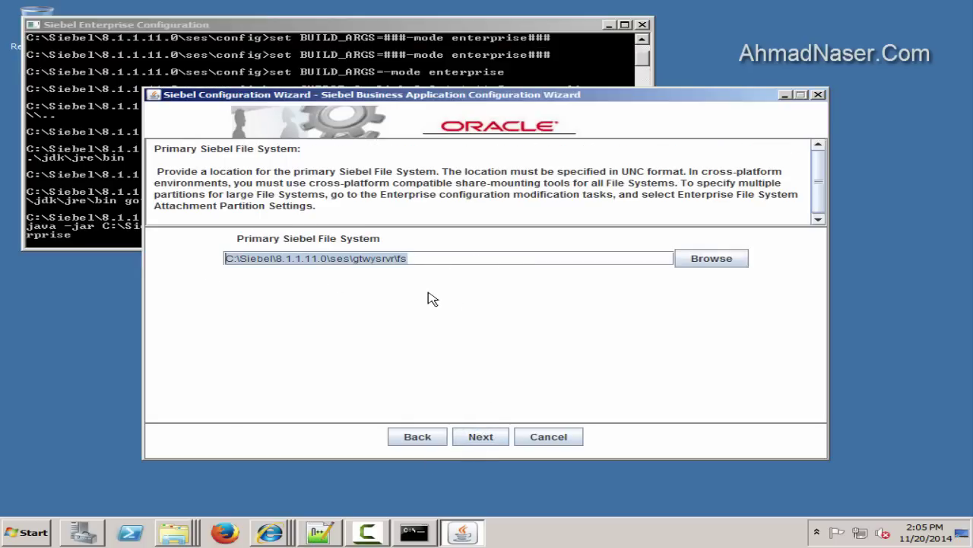
pyautogui.click(712, 264)
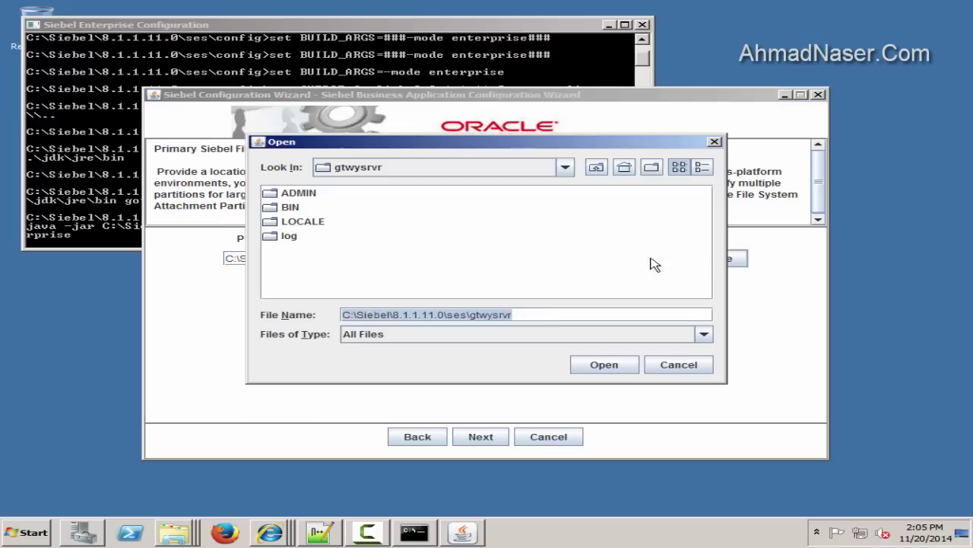
pyautogui.click(541, 318)
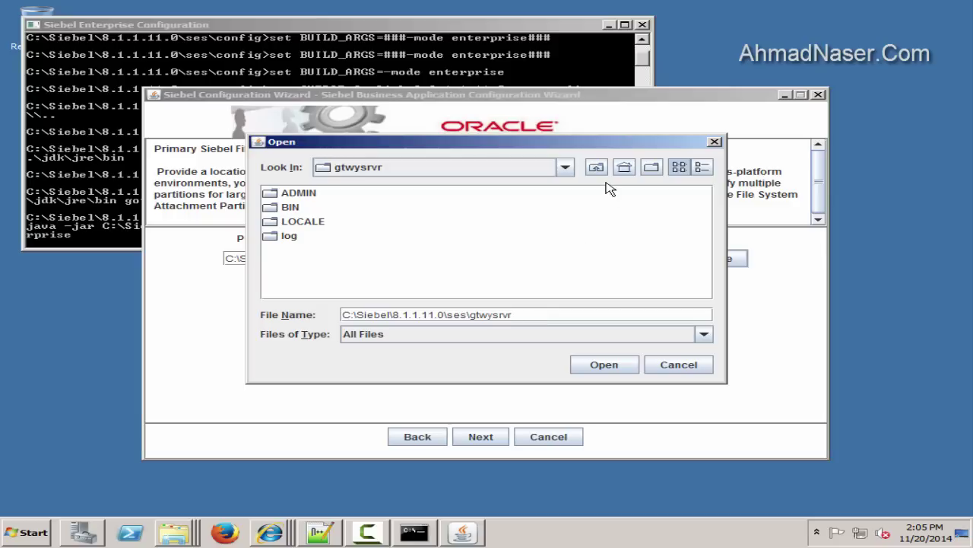
pyautogui.click(652, 166)
pyautogui.write('fs')
pyautogui.press('Return')
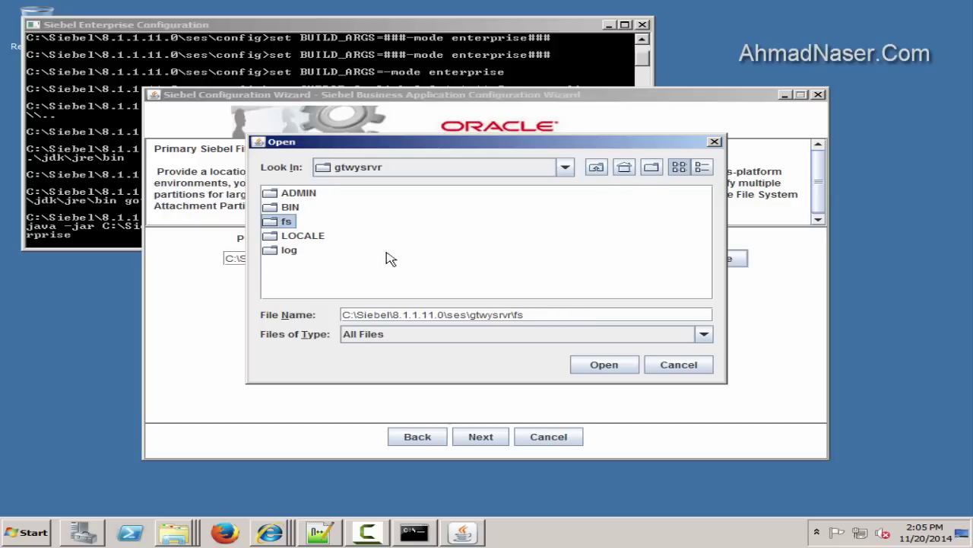
pyautogui.doubleClick(278, 220)
pyautogui.click(618, 365)
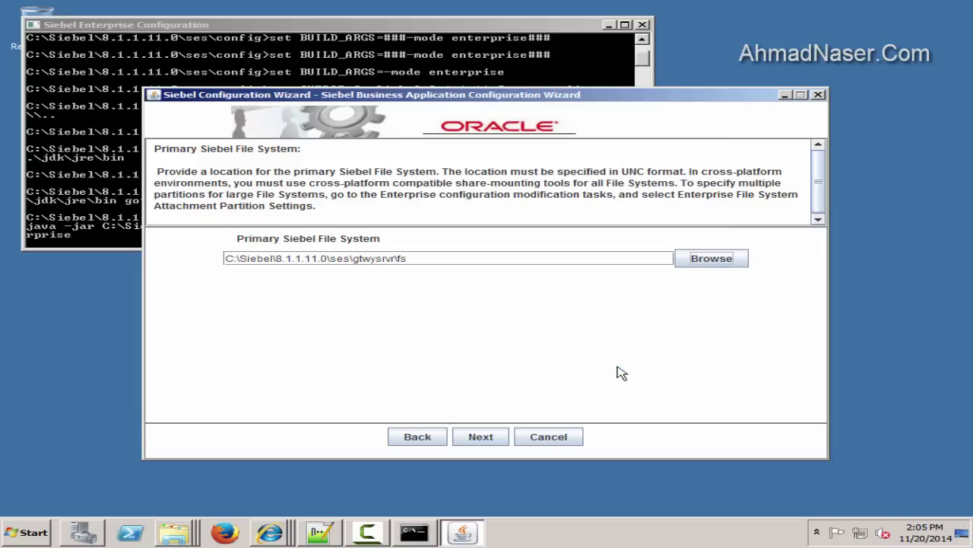
# Copy the fs file system path into the saved notes and accept it
pyautogui.moveTo(426, 258); pyautogui.dragTo(47, 260)
pyautogui.hotkey('ctrl', 'c')
pyautogui.click(321, 532)
pyautogui.hotkey('ctrl', 'v')
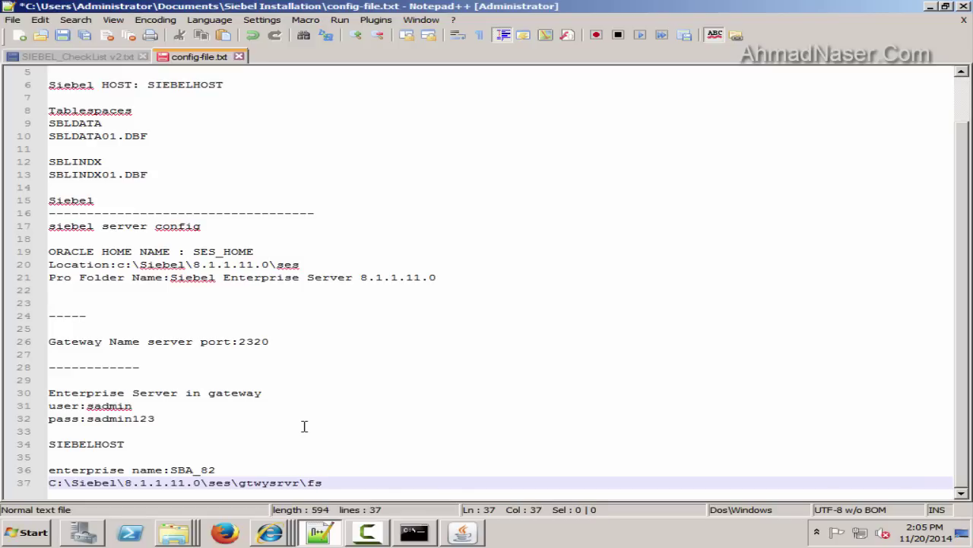
pyautogui.press('Return')
pyautogui.click(62, 35)
pyautogui.click(321, 532)
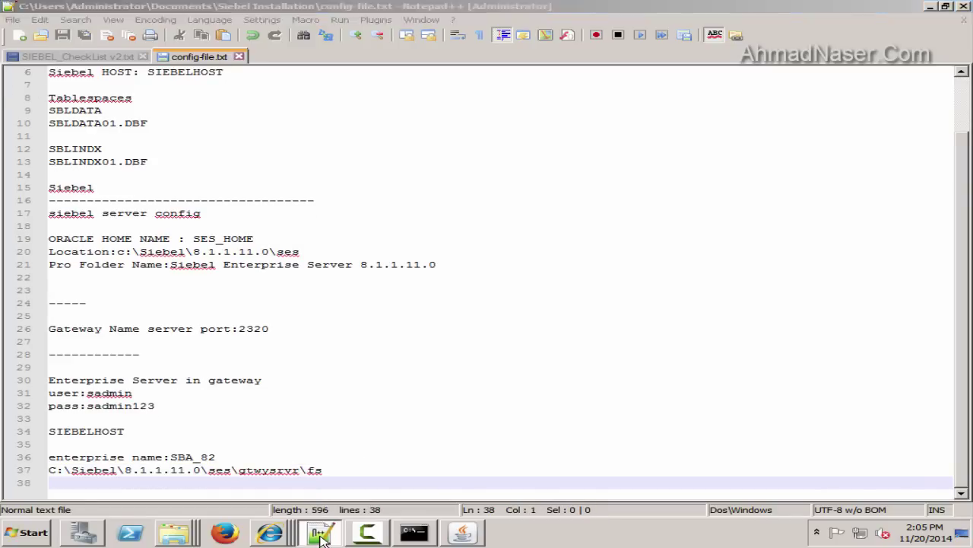
pyautogui.click(481, 436)
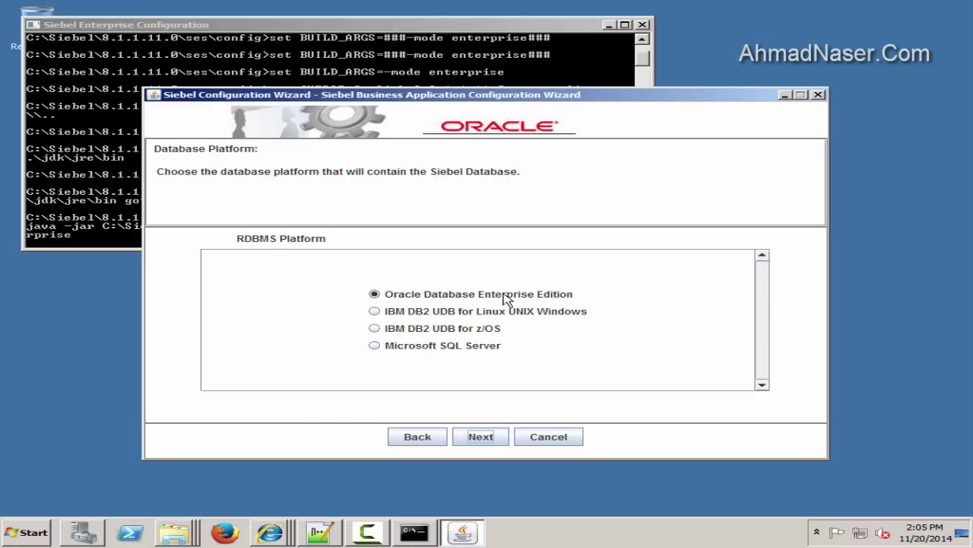
# Keep Oracle Database Enterprise Edition and table owner SIEBEL, noting 'database table owner:SIEBEL'
pyautogui.click(481, 438)
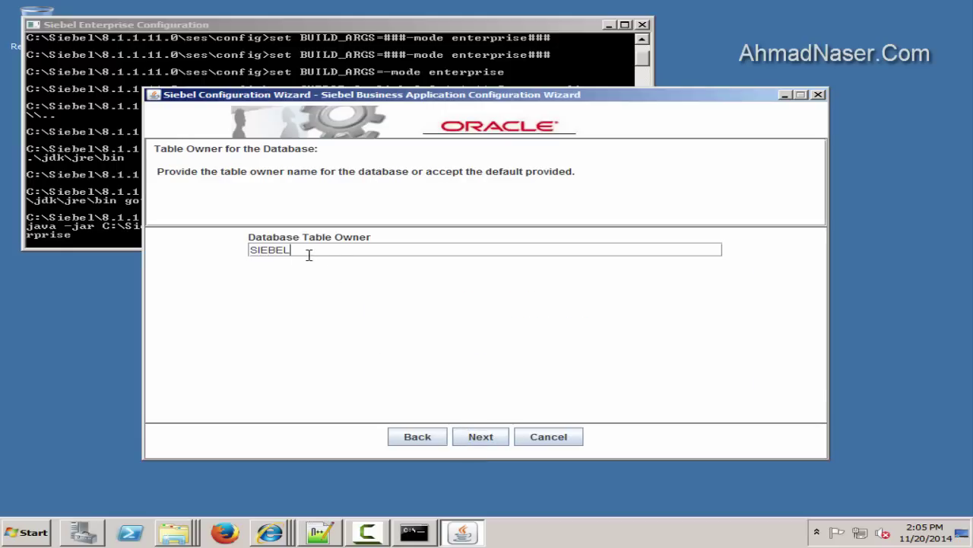
pyautogui.click(323, 534)
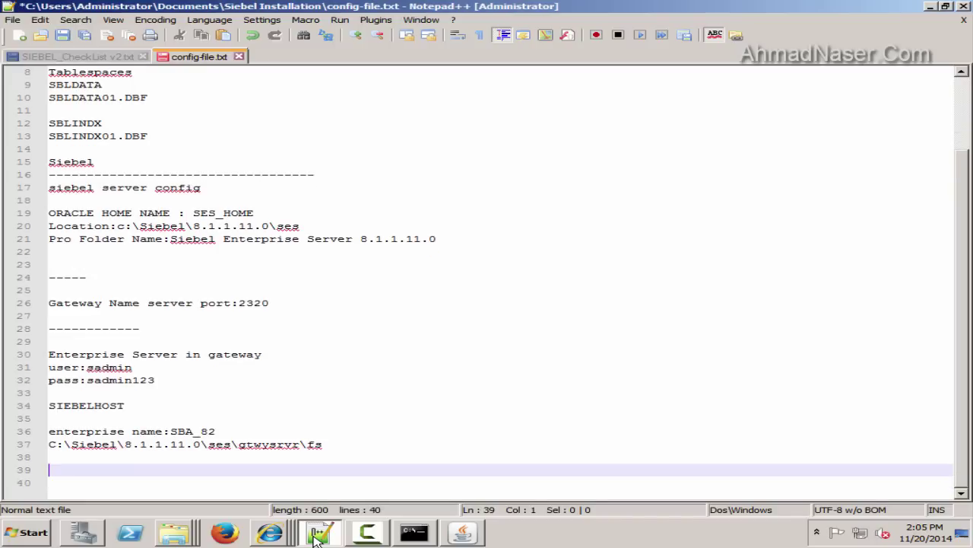
pyautogui.write('databa')
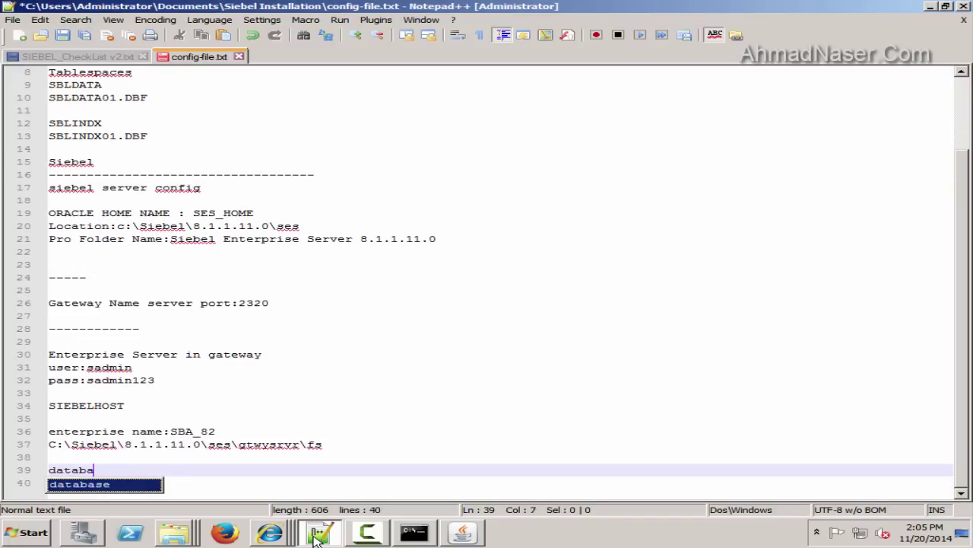
pyautogui.write('se table owner:')
pyautogui.hotkey('ctrl', 'v')
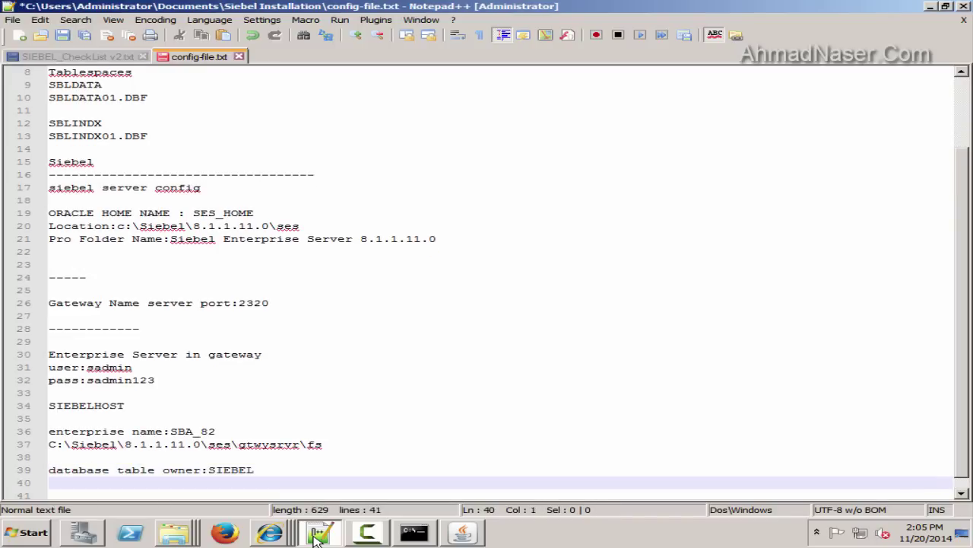
pyautogui.click(462, 532)
pyautogui.click(478, 436)
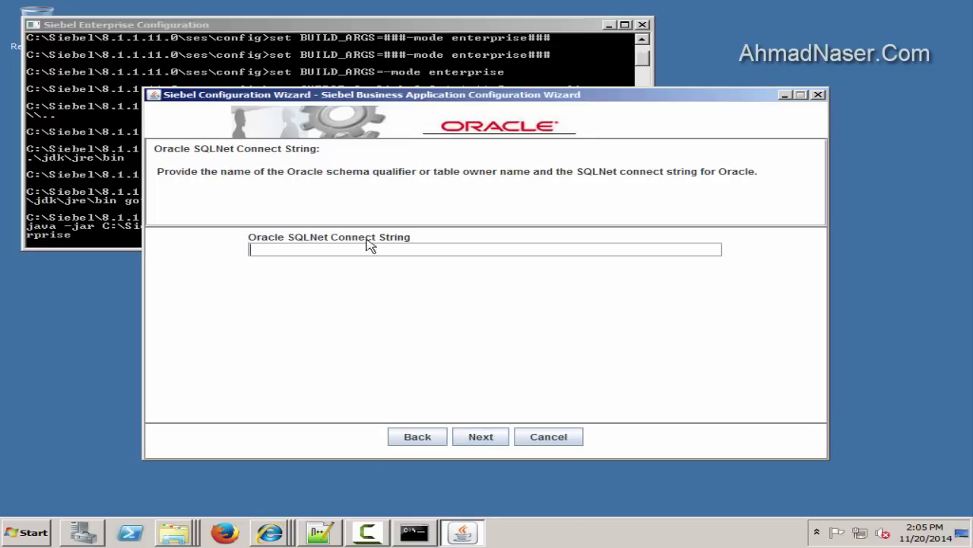
# Open the C:\Windows\SysWOW64 folder in Explorer
pyautogui.click(15, 534)
pyautogui.click(275, 308)
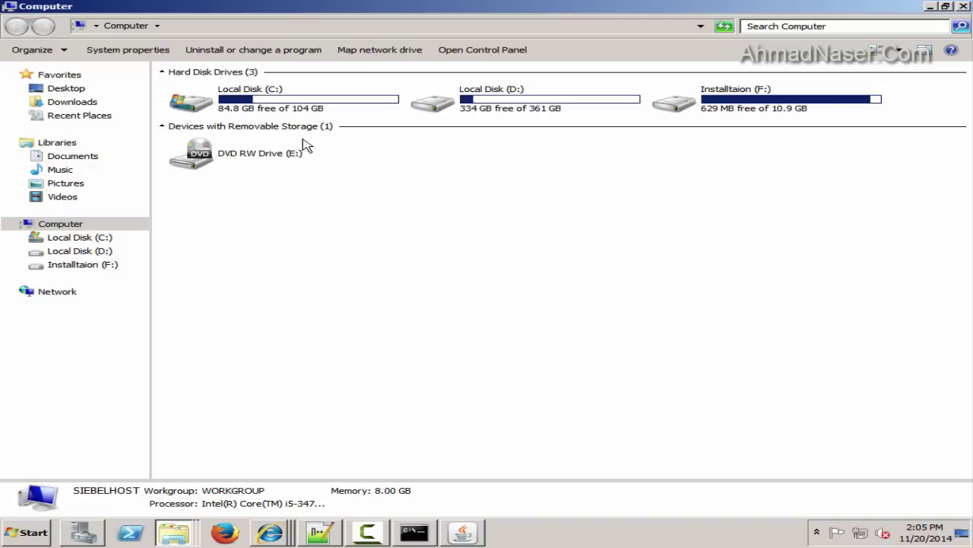
pyautogui.doubleClick(205, 95)
pyautogui.doubleClick(220, 216)
pyautogui.press('s')
pyautogui.press('s')
pyautogui.press('s')
pyautogui.press('s')
pyautogui.press('s')
pyautogui.press('s')
pyautogui.press('s')
pyautogui.press('s')
pyautogui.press('s')
pyautogui.press('s')
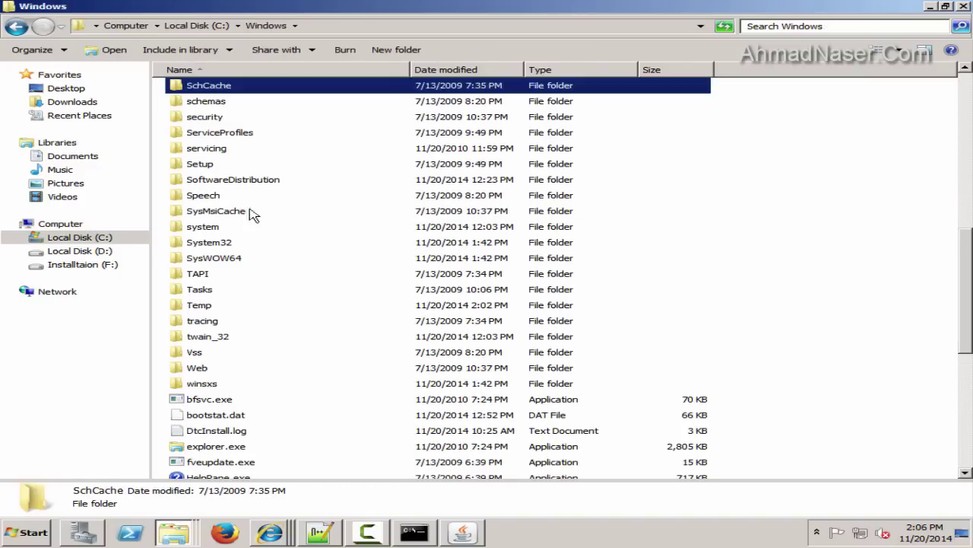
pyautogui.press('s')
pyautogui.press('s')
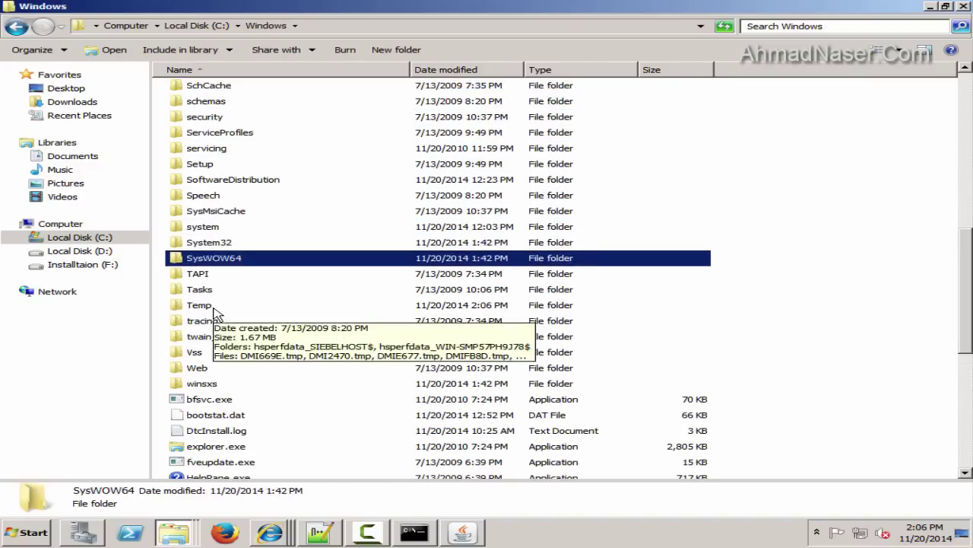
pyautogui.press('s')
pyautogui.scroll(5, 235, 245)
pyautogui.click(219, 131)
pyautogui.doubleClick(219, 132)
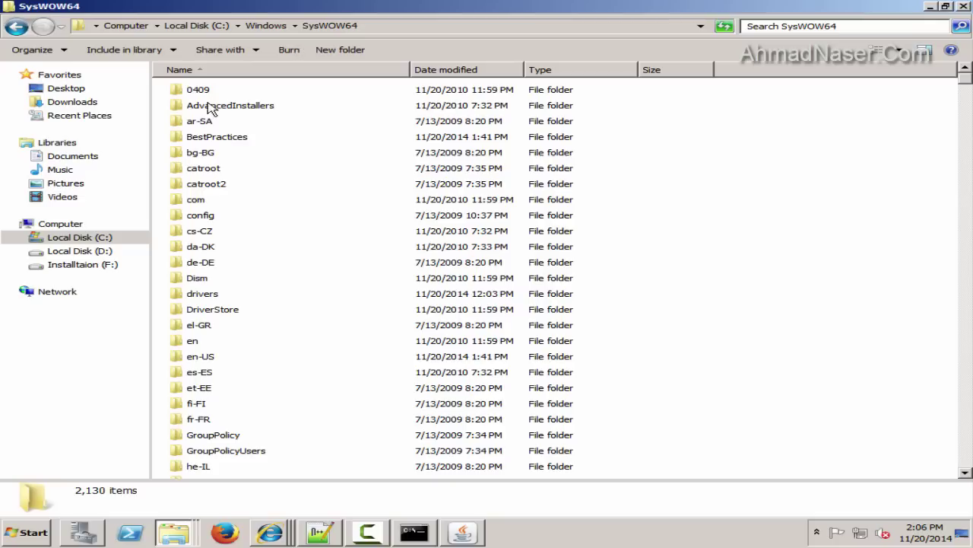
# Pin odbcad32.exe from SysWOW64 to the Start menu
pyautogui.scroll(-5, 244, 161)
pyautogui.scroll(5, 244, 161)
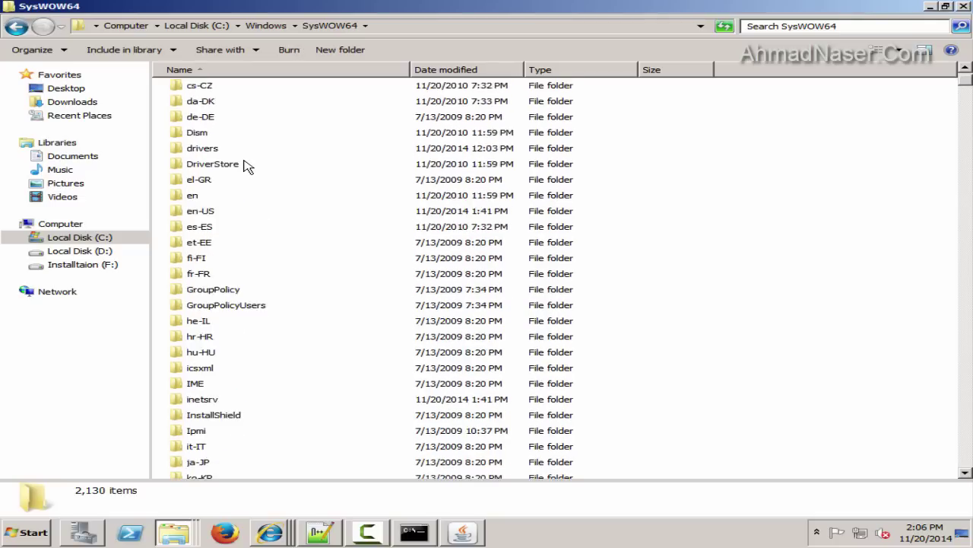
pyautogui.click(244, 161)
pyautogui.press('o')
pyautogui.press('c')
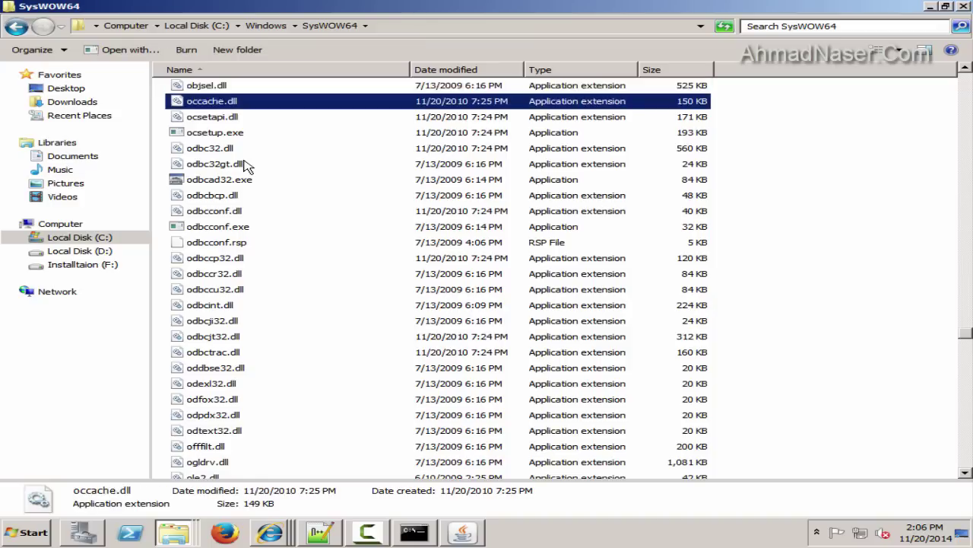
pyautogui.press('Down')
pyautogui.press('Down')
pyautogui.press('Down')
pyautogui.press('Down')
pyautogui.press('Down')
pyautogui.rightClick(231, 193)
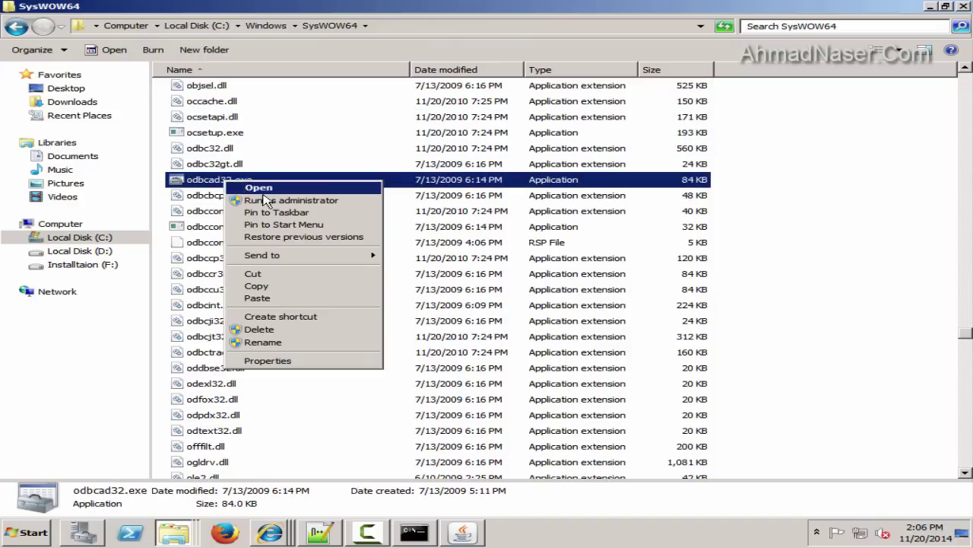
pyautogui.click(263, 223)
# Launch the 32-bit ODBC Data Source Administrator and review its DSN, drivers, pooling and version tabs
pyautogui.press('super')
pyautogui.click(87, 175)
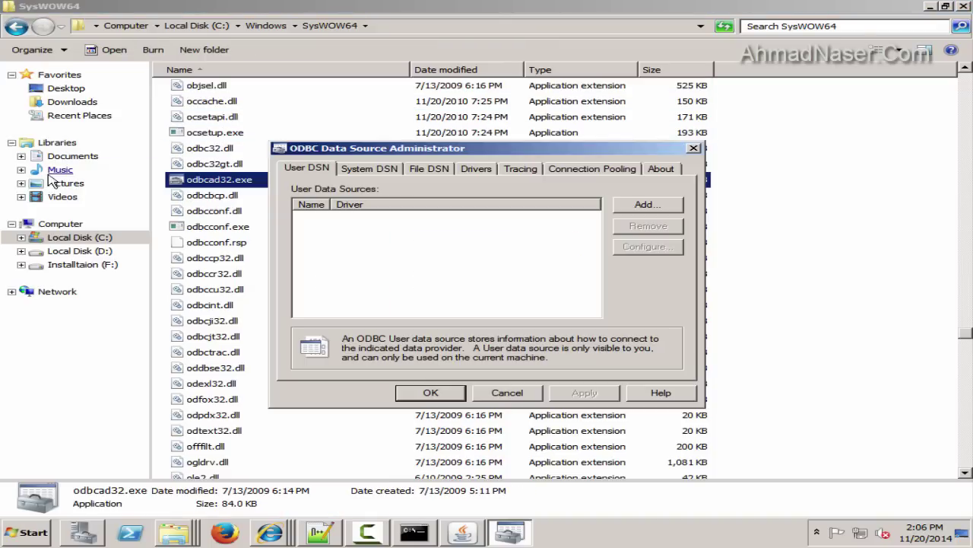
pyautogui.click(931, 8)
pyautogui.click(369, 169)
pyautogui.click(429, 169)
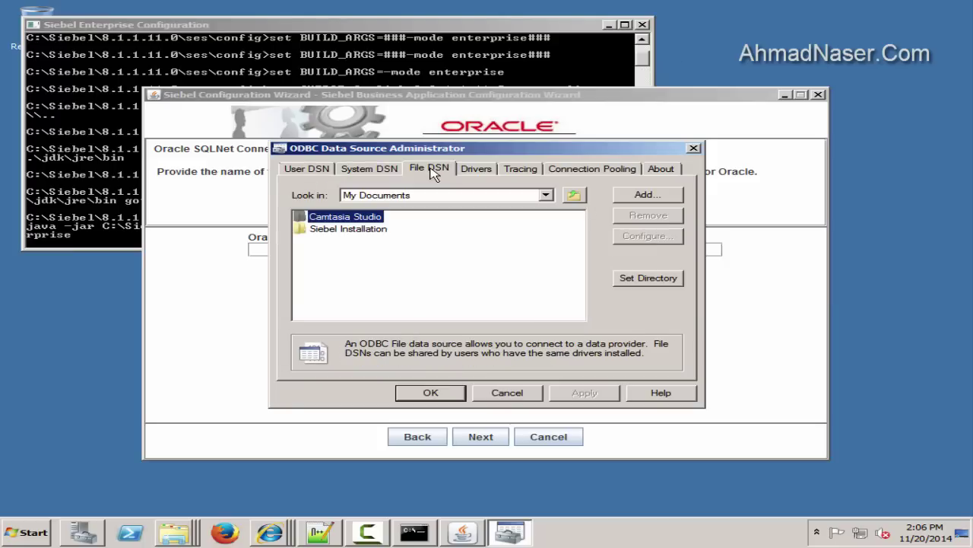
pyautogui.click(479, 168)
pyautogui.click(593, 169)
pyautogui.click(662, 169)
pyautogui.click(307, 168)
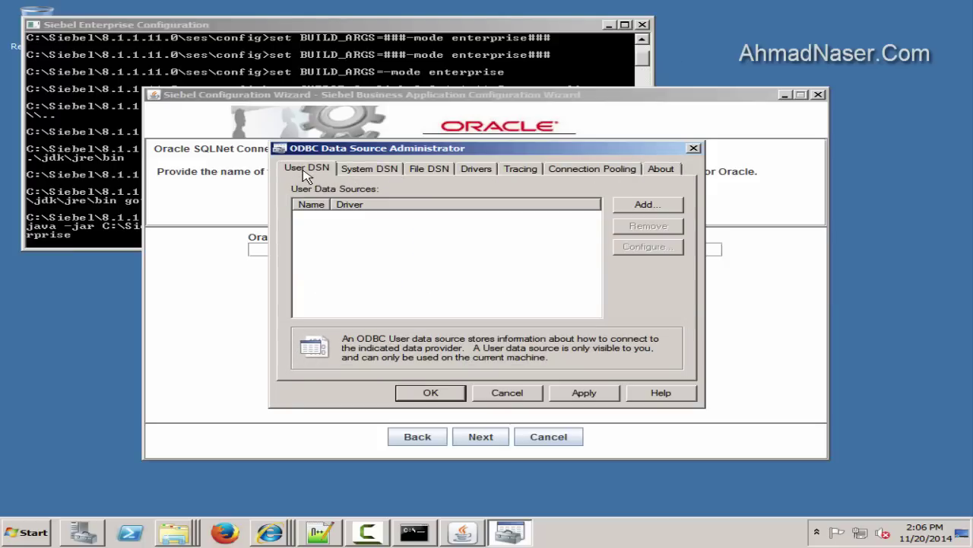
pyautogui.click(370, 169)
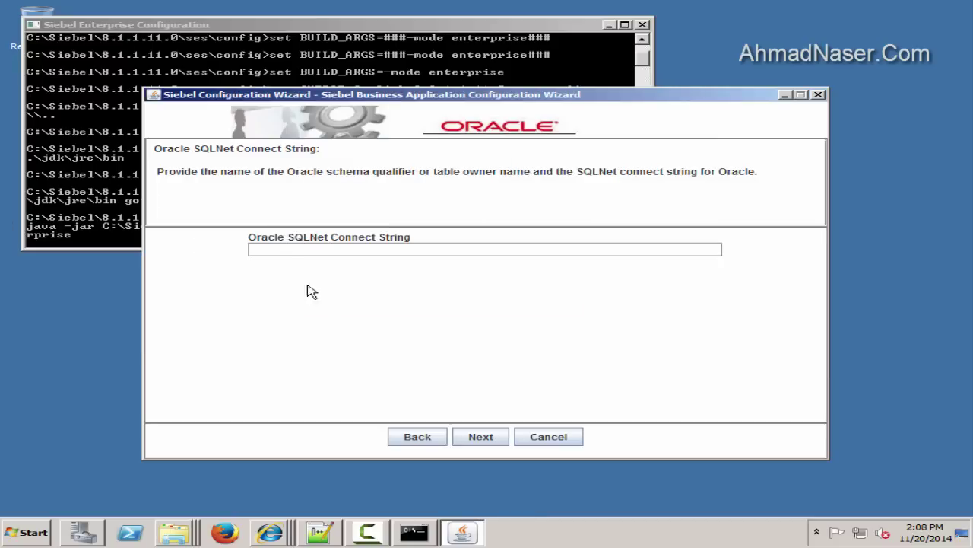
# Reopen the ODBC administrator, check the system and user data sources, and close it
pyautogui.click(27, 532)
pyautogui.click(72, 149)
pyautogui.click(369, 169)
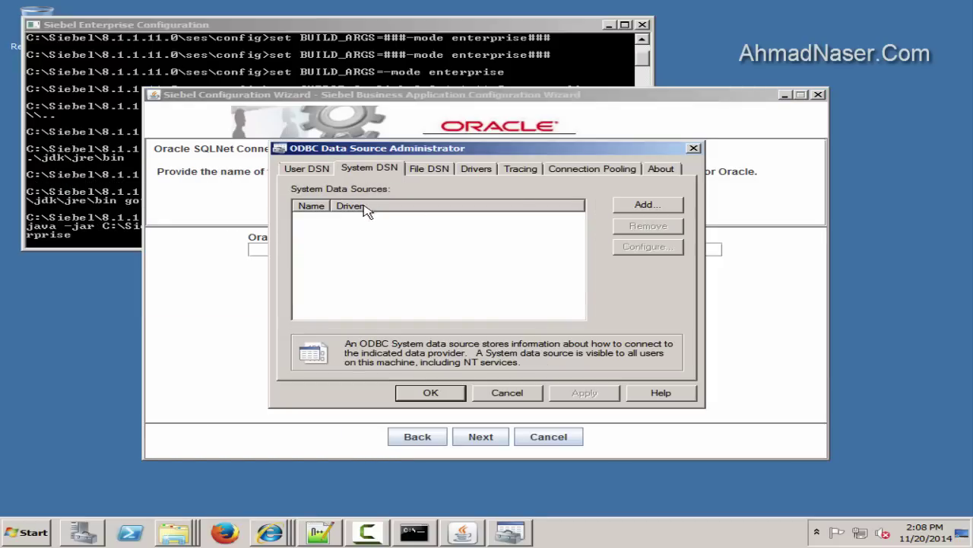
pyautogui.click(311, 171)
pyautogui.click(694, 148)
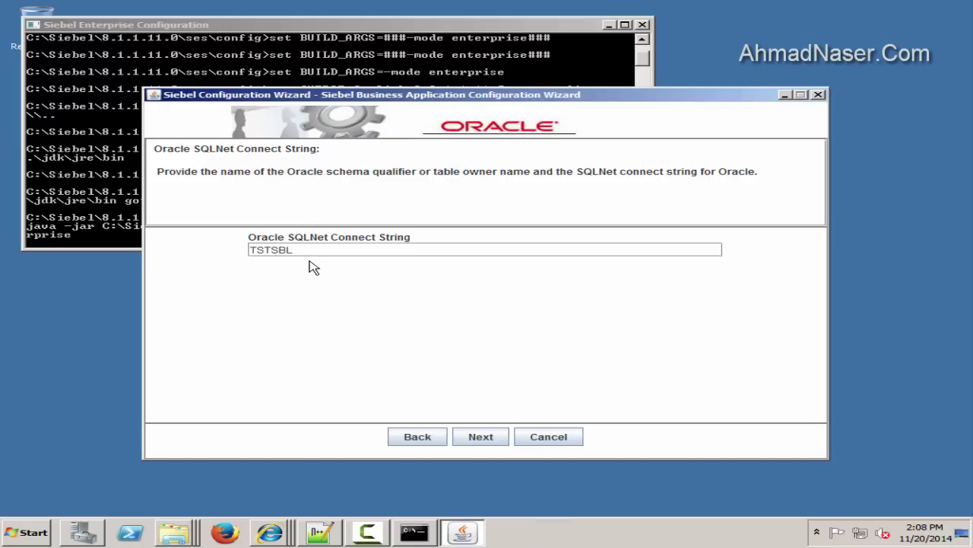
# Accept the TSTSBL connect string and the database user account name
pyautogui.doubleClick(306, 249)
pyautogui.click(490, 441)
pyautogui.doubleClick(372, 248)
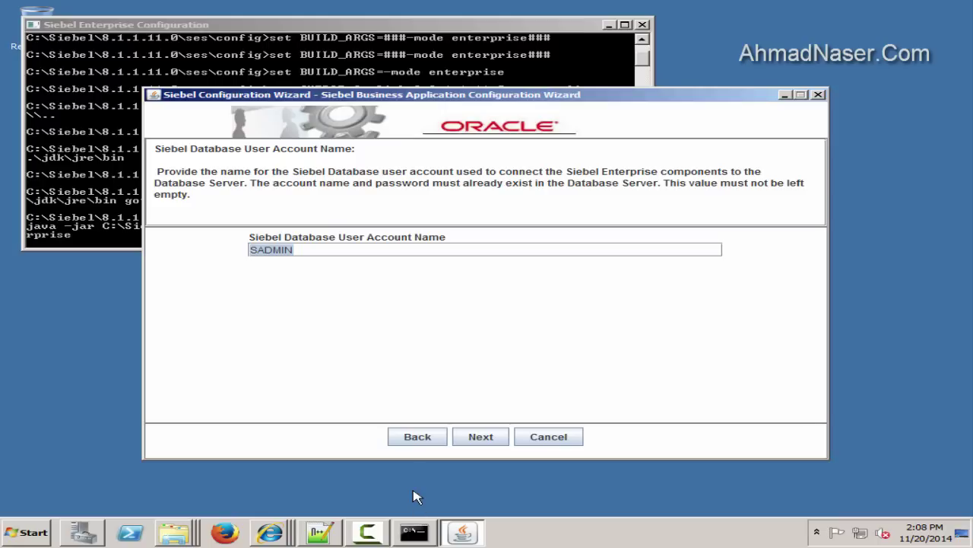
pyautogui.click(472, 441)
# Copy the database password from the notes into both password fields and continue
pyautogui.click(320, 533)
pyautogui.click(11, 348)
pyautogui.hotkey('ctrl', 'c')
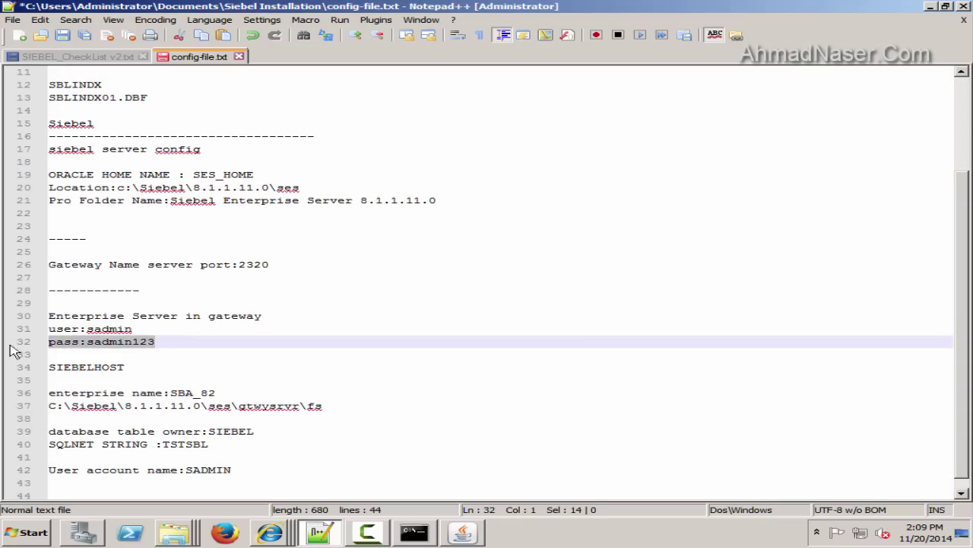
pyautogui.click(68, 487)
pyautogui.hotkey('ctrl', 'v')
pyautogui.doubleClick(121, 482)
pyautogui.hotkey('ctrl', 'c')
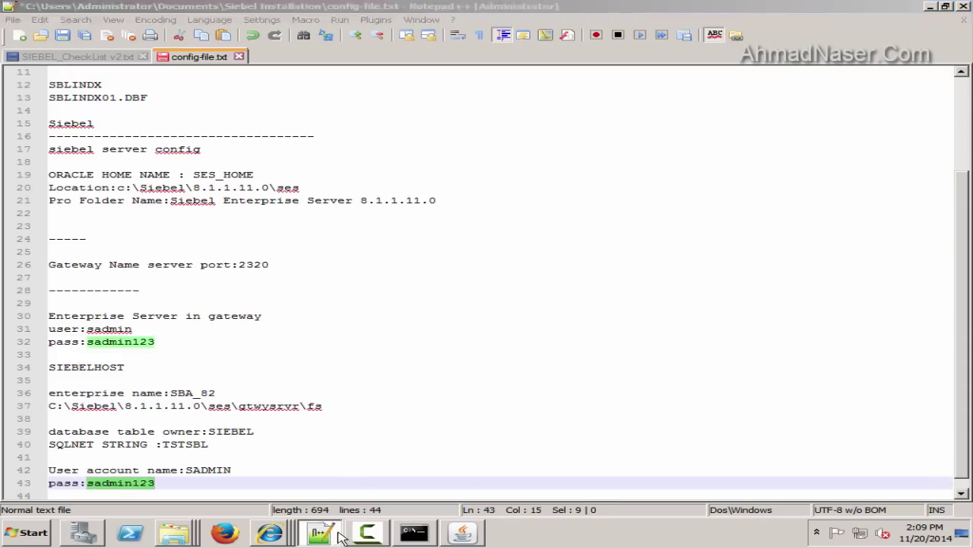
pyautogui.hotkey('alt', 'Tab')
pyautogui.click(465, 251)
pyautogui.hotkey('ctrl', 'v')
pyautogui.click(349, 284)
pyautogui.hotkey('ctrl', 'v')
pyautogui.click(476, 439)
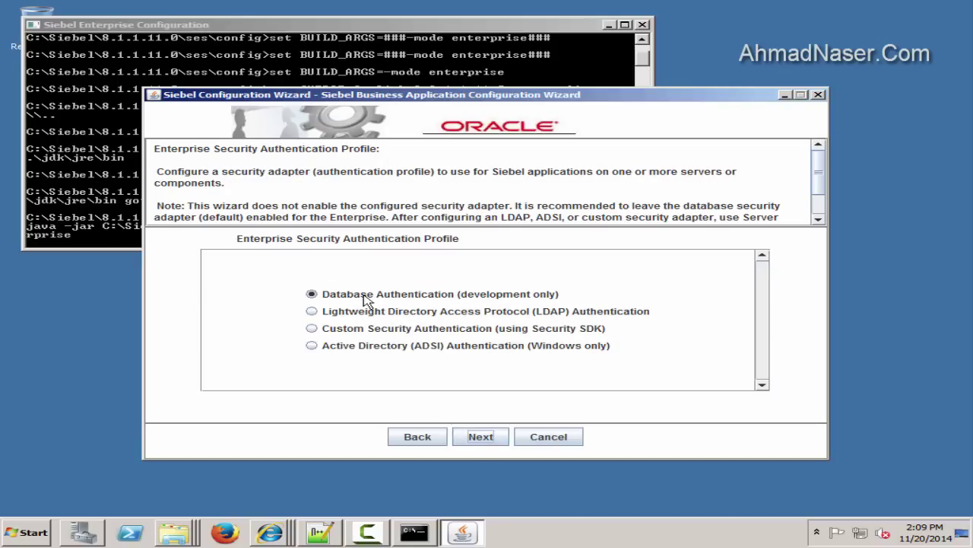
# Keep database authentication, adapter DBSecAdpt and gateway propagation, skipping additional enterprise tasks
pyautogui.click(476, 436)
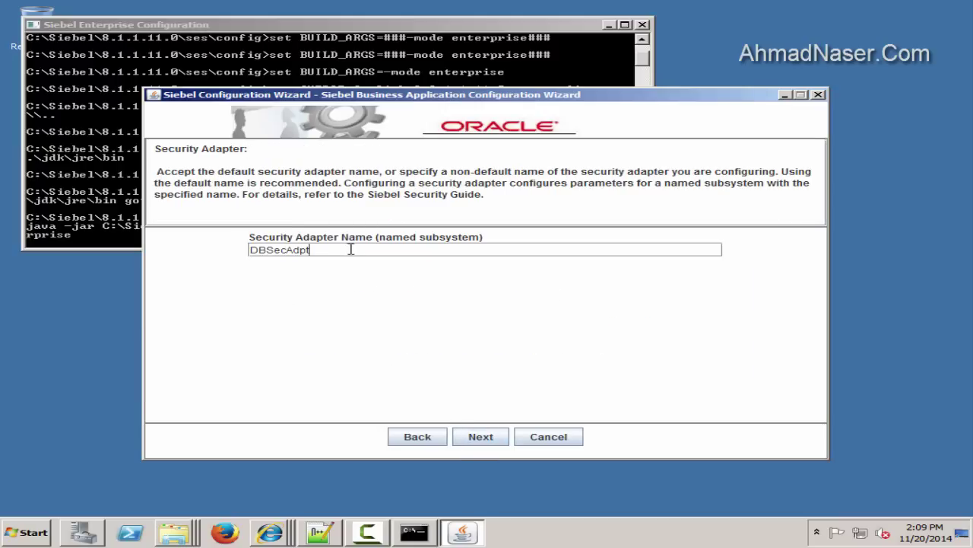
pyautogui.click(493, 436)
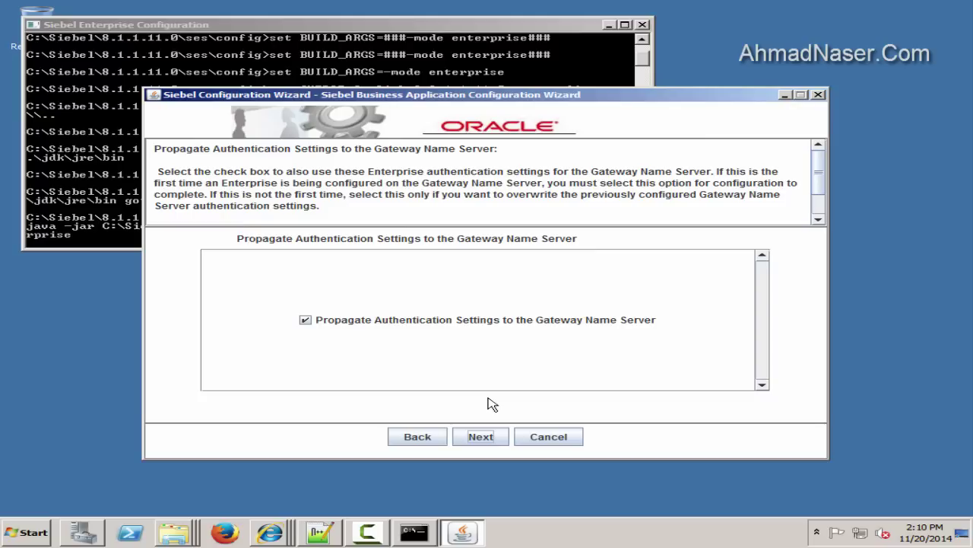
pyautogui.click(481, 439)
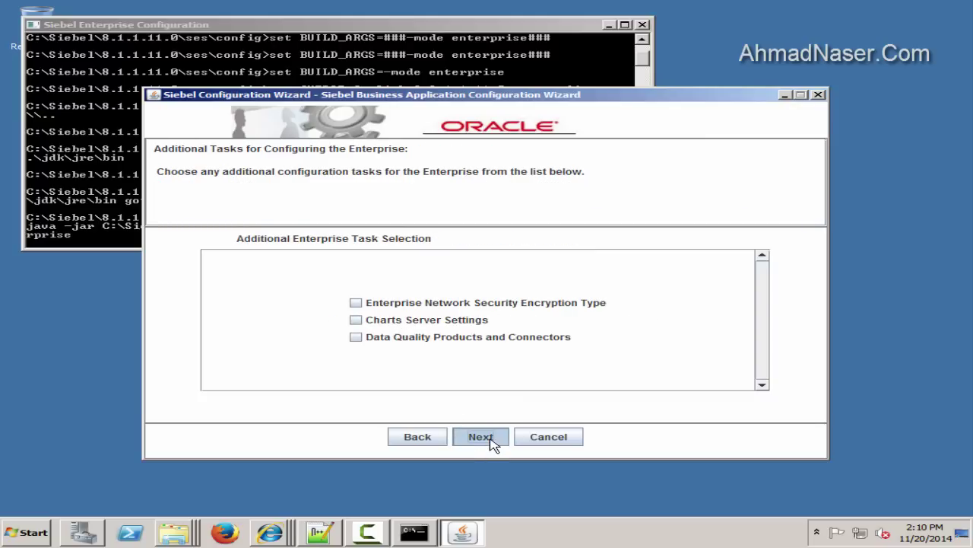
pyautogui.click(492, 445)
# Save the response file as enterpriseforgateway.rsp in D:\response-files
pyautogui.click(711, 258)
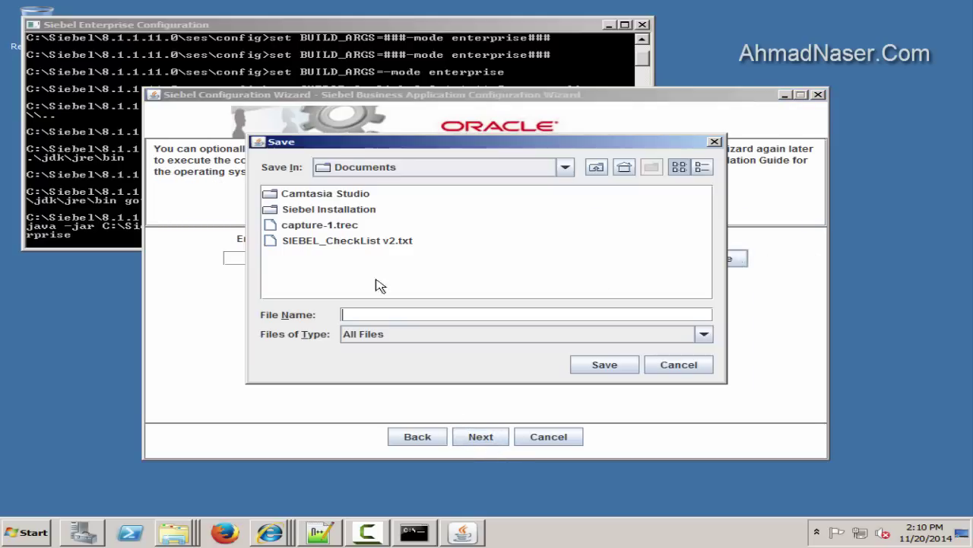
pyautogui.click(567, 167)
pyautogui.click(319, 215)
pyautogui.doubleClick(324, 240)
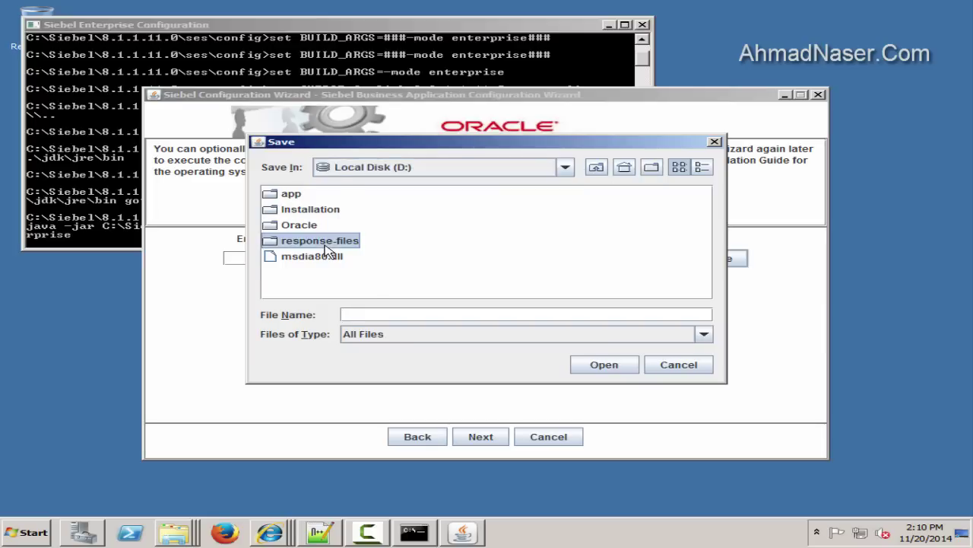
pyautogui.click(382, 315)
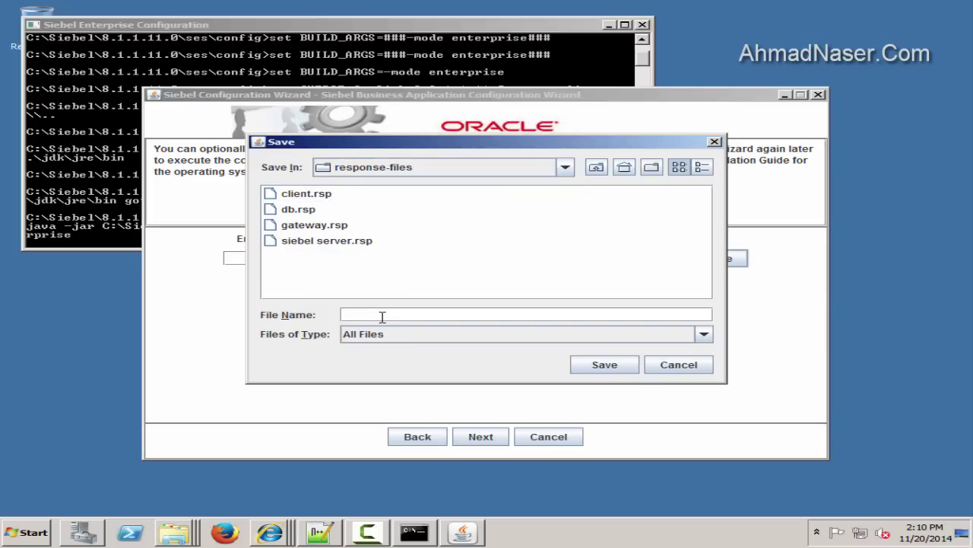
pyautogui.write('es')
pyautogui.write('priseforgateway.rsp')
pyautogui.click(585, 366)
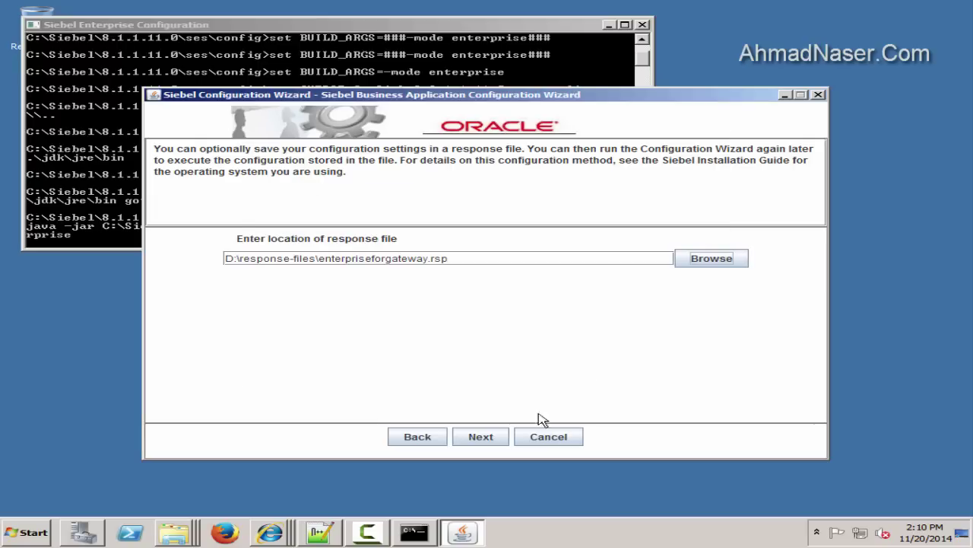
# Execute the enterprise configuration, acknowledge success, and exit the wizard
pyautogui.click(487, 279)
pyautogui.click(481, 436)
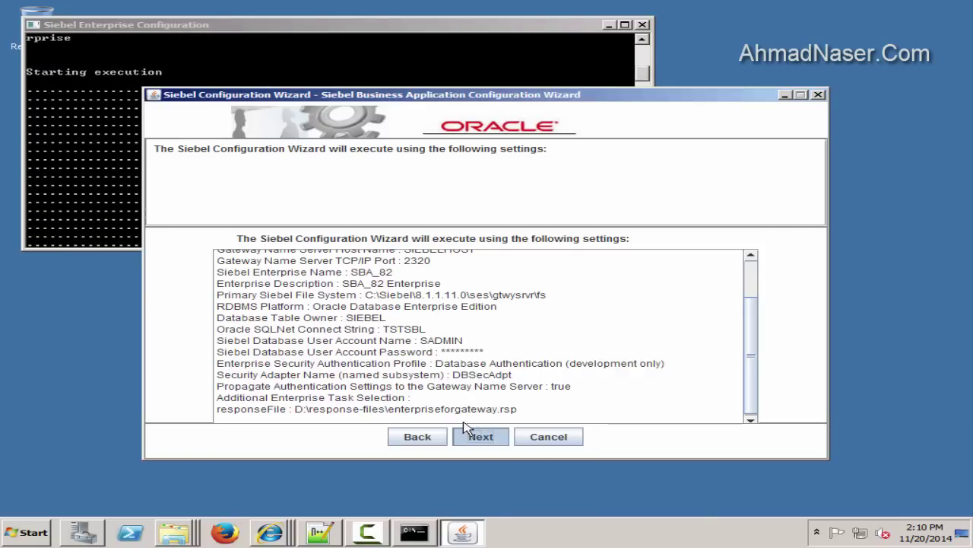
pyautogui.click(487, 280)
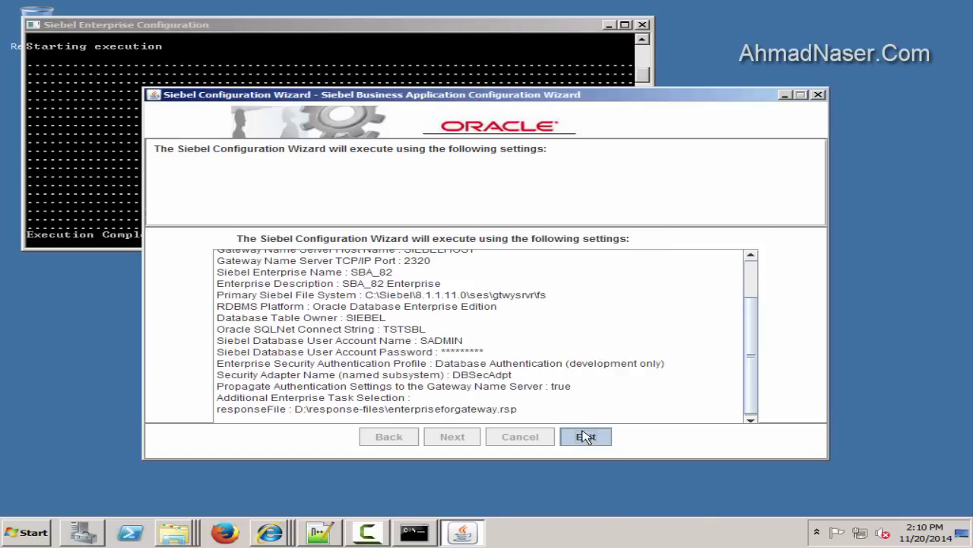
pyautogui.click(586, 436)
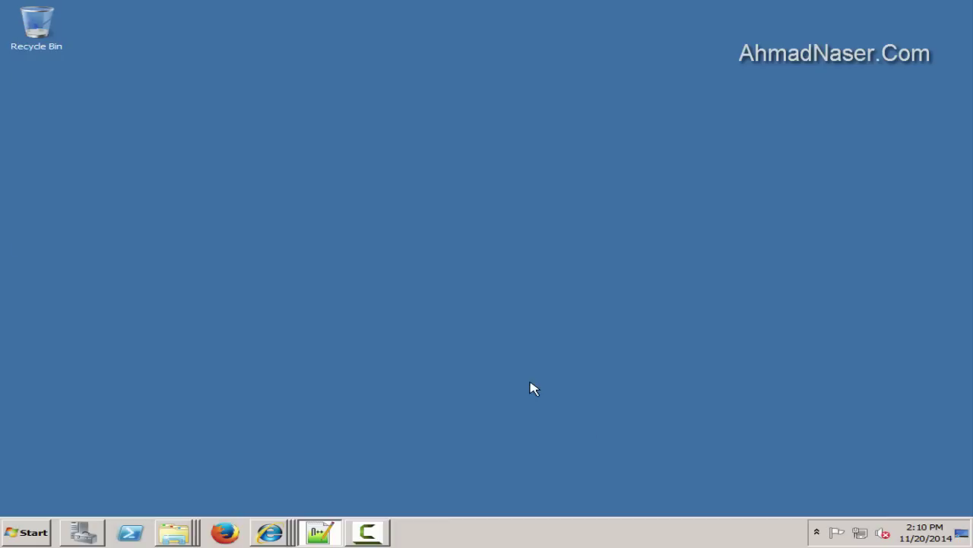
pyautogui.press('super')
# In ODBC Data Source Administrator's System DSN list, open the SBA_82_DSN data source settings
pyautogui.click(81, 185)
pyautogui.click(363, 174)
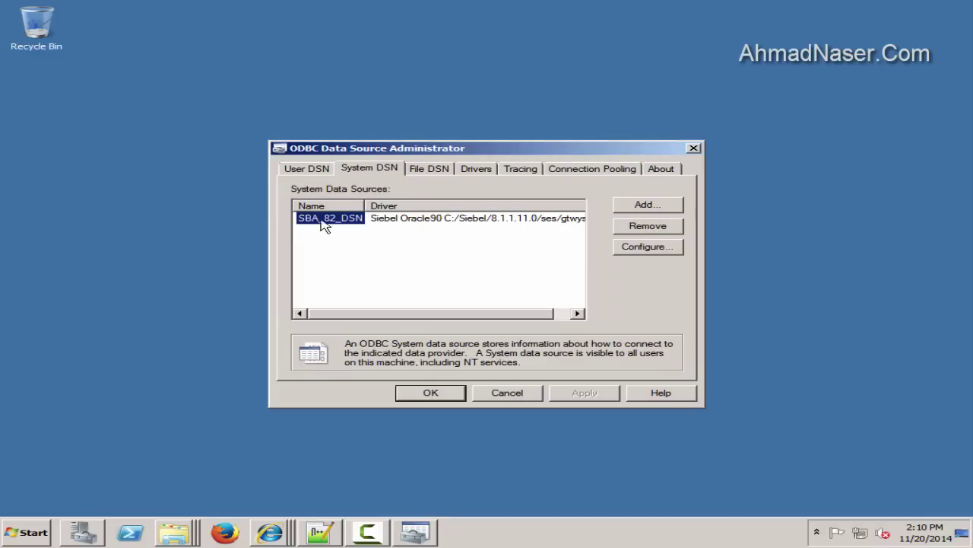
pyautogui.moveTo(365, 206); pyautogui.dragTo(407, 205)
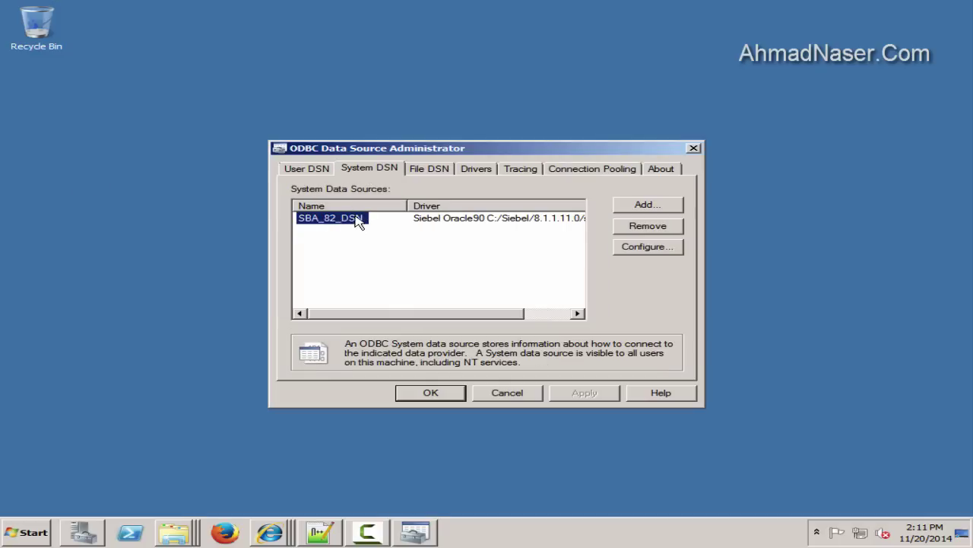
pyautogui.click(363, 242)
pyautogui.click(304, 219)
pyautogui.doubleClick(337, 220)
# Copy the data source name and record 'datasource name:SBA_82_DSN' in the notes
pyautogui.moveTo(524, 188); pyautogui.dragTo(357, 183)
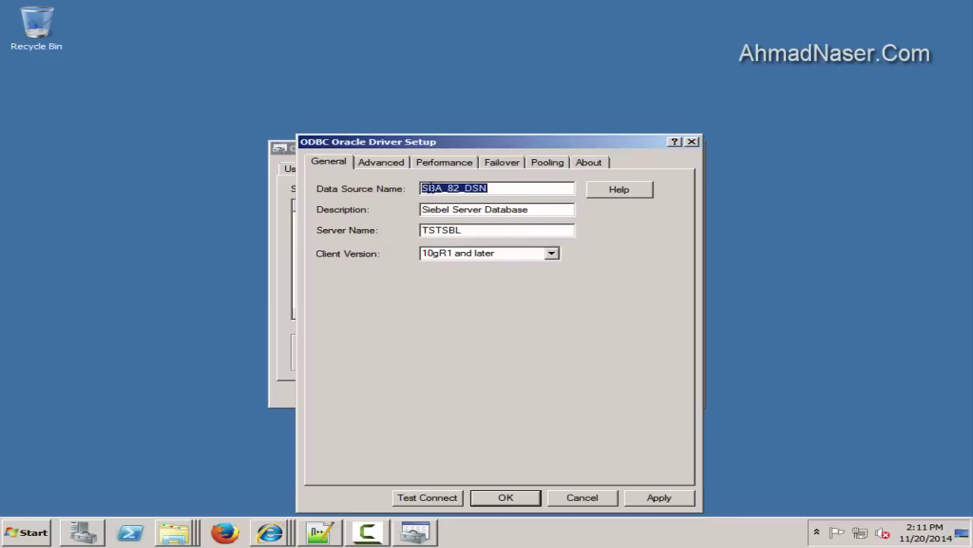
pyautogui.rightClick(444, 187)
pyautogui.click(471, 224)
pyautogui.click(320, 533)
pyautogui.click(203, 482)
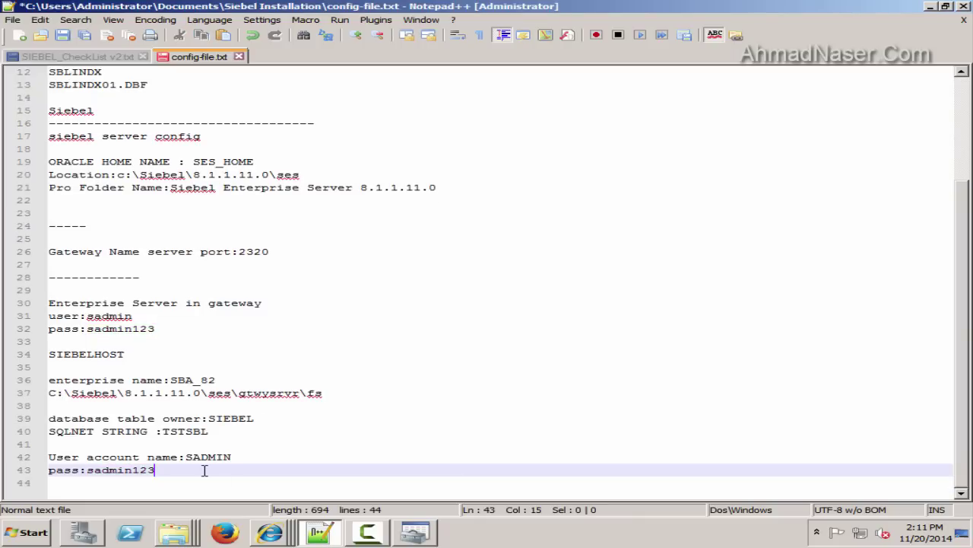
pyautogui.write('datas')
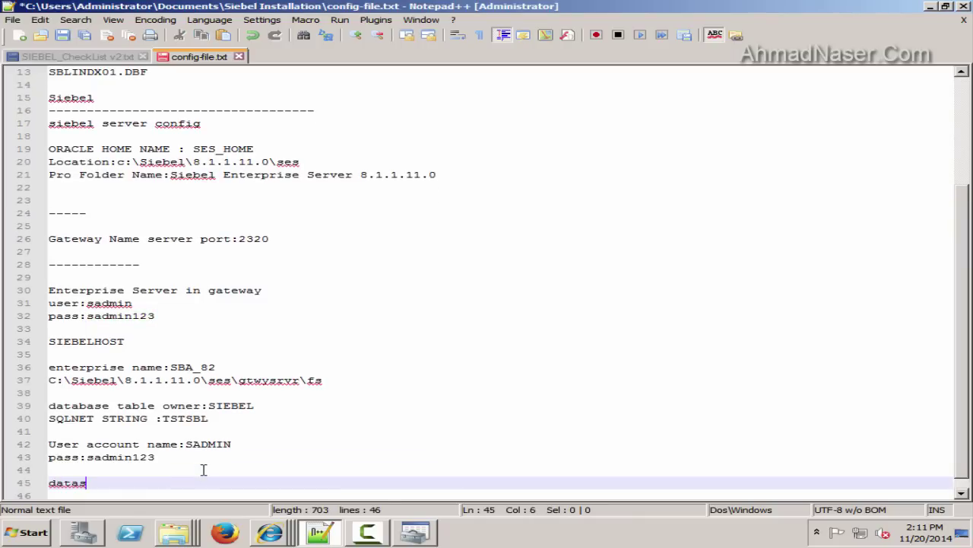
pyautogui.write('ource name:')
pyautogui.hotkey('ctrl', 'v')
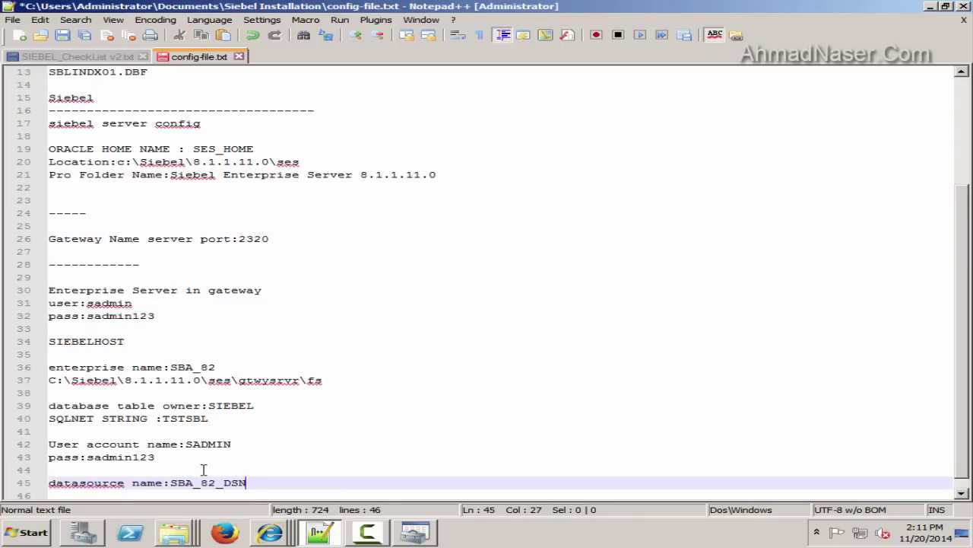
pyautogui.press('Return')
# Close the SBA_82_DSN driver setup with OK and exit the ODBC administrator
pyautogui.click(319, 532)
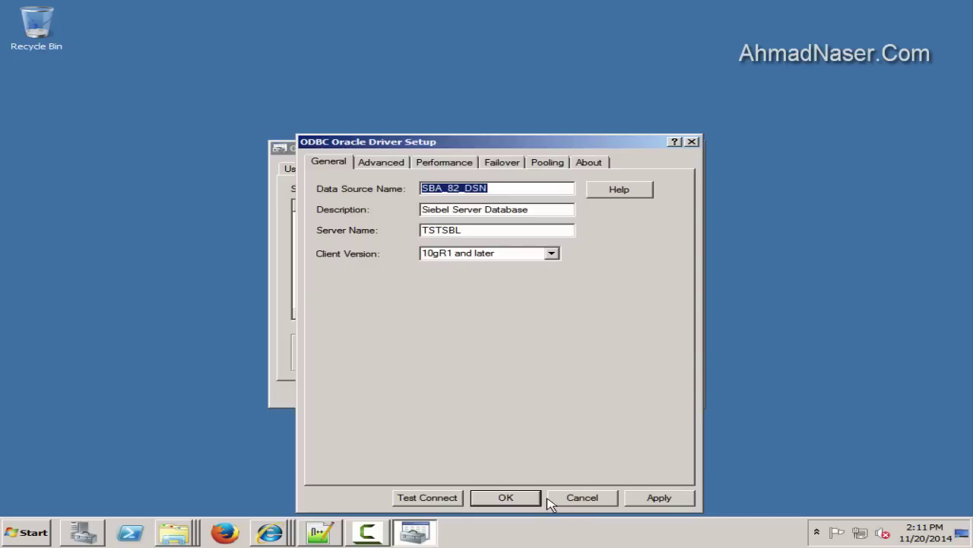
pyautogui.click(526, 502)
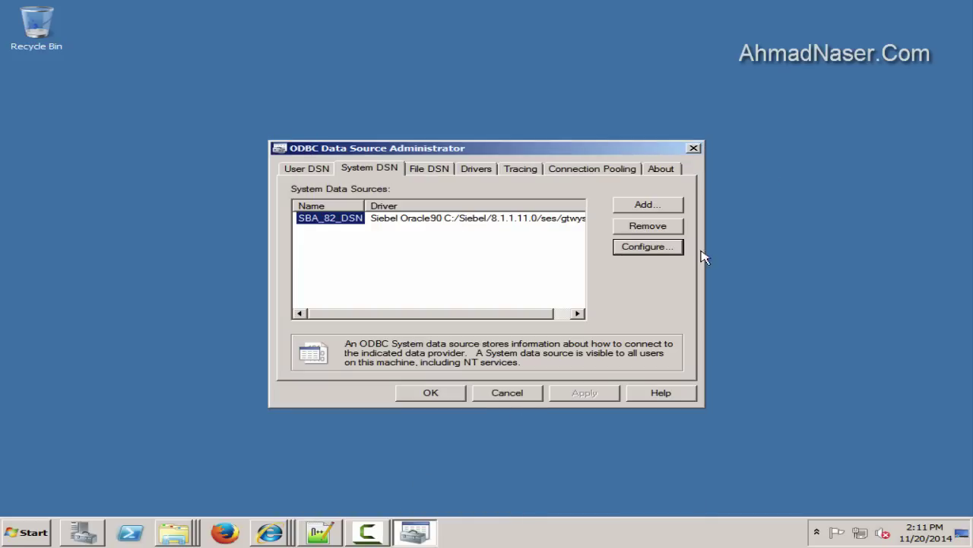
pyautogui.click(694, 150)
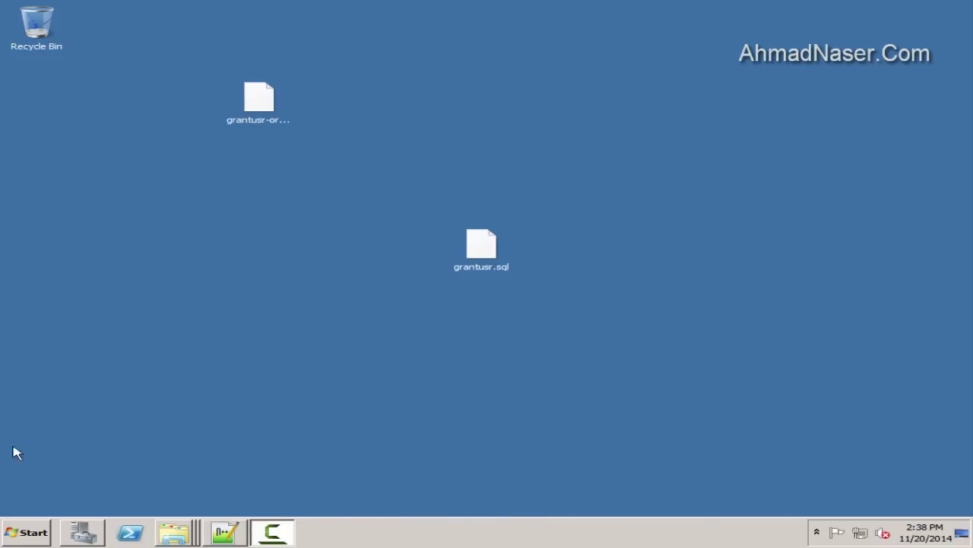
# Browse to the C:\Siebel\8.1.1.11.0\dbsrvr\ORACLE scripts folder
pyautogui.click(26, 533)
pyautogui.click(291, 279)
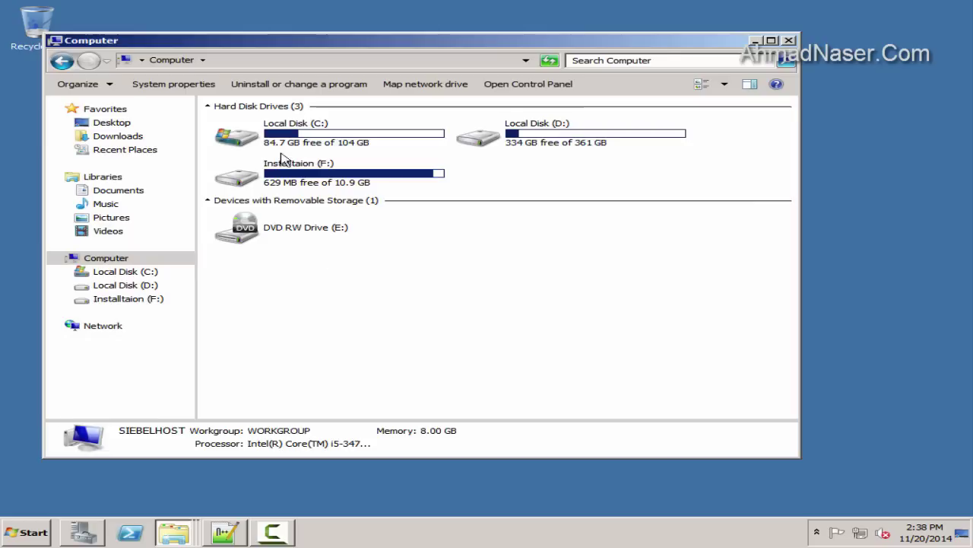
pyautogui.doubleClick(289, 135)
pyautogui.doubleClick(259, 188)
pyautogui.doubleClick(242, 125)
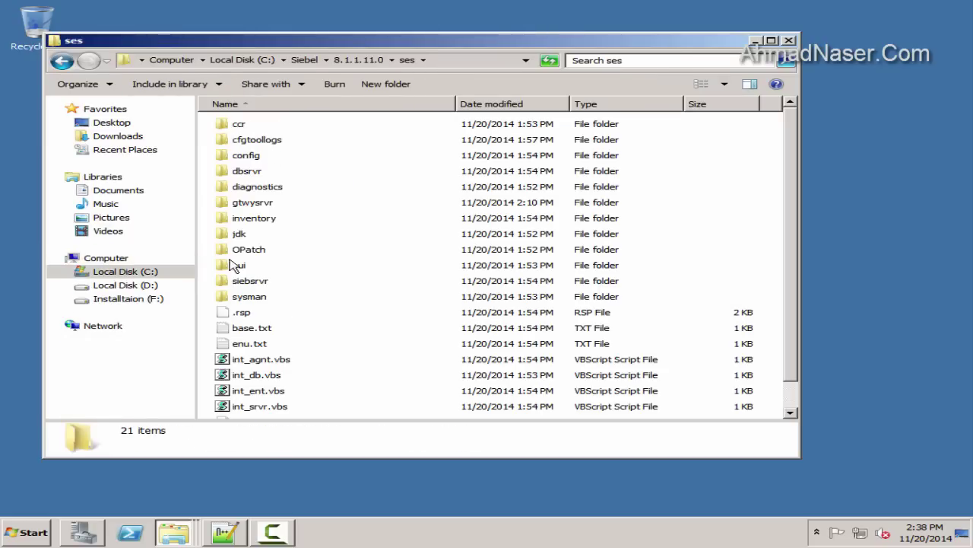
pyautogui.doubleClick(272, 172)
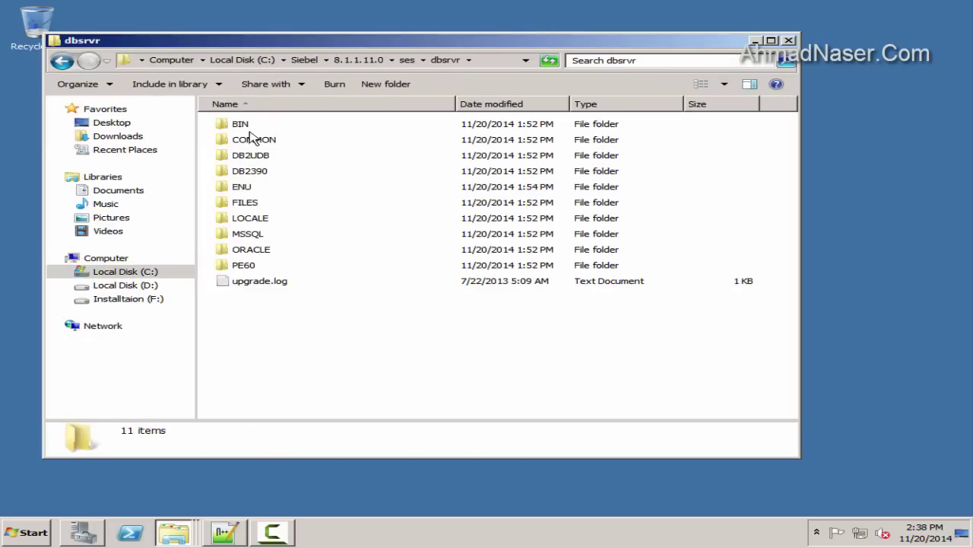
pyautogui.doubleClick(257, 245)
# Open grantusr.sql in Notepad++ without making it the default program
pyautogui.click(277, 155)
pyautogui.write('genu')
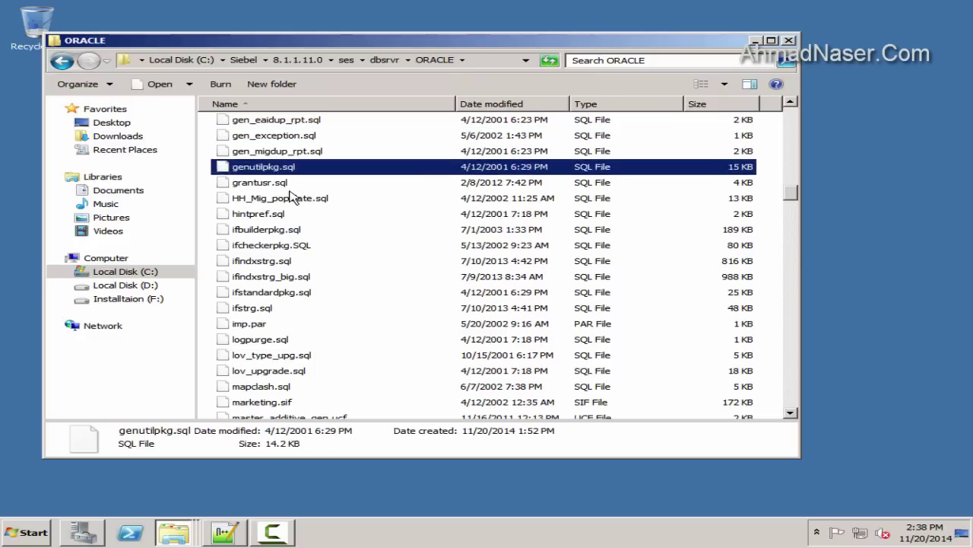
pyautogui.press('Up')
pyautogui.press('Up')
pyautogui.rightClick(260, 183)
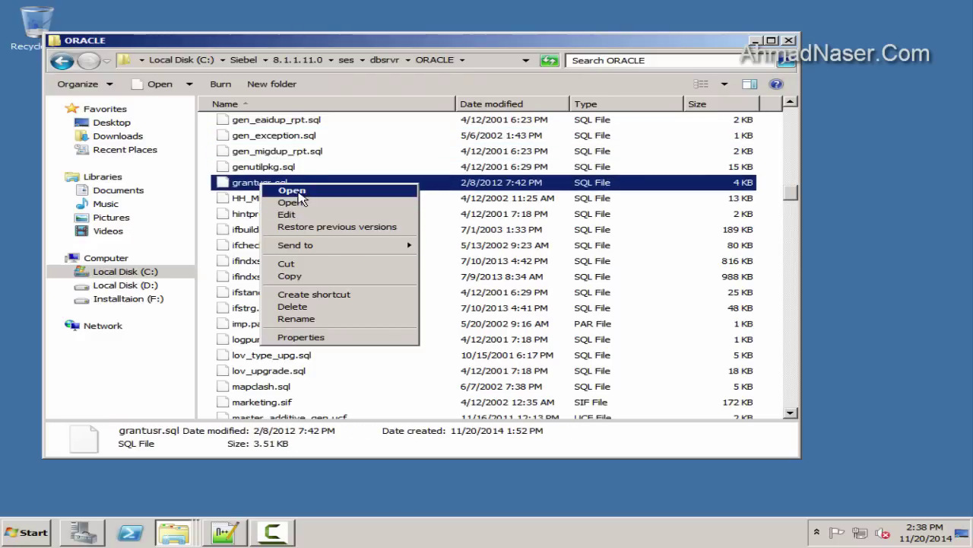
pyautogui.click(308, 202)
pyautogui.click(562, 327)
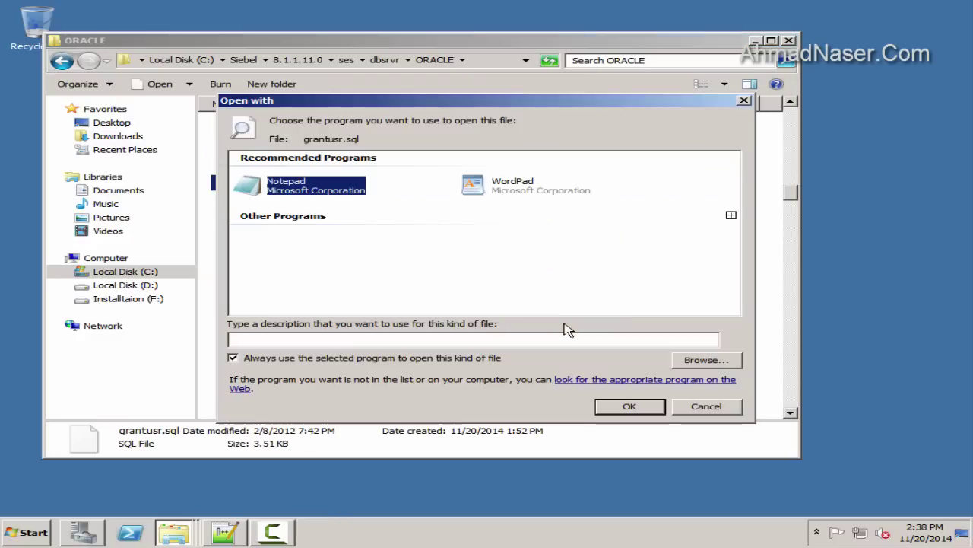
pyautogui.click(732, 215)
pyautogui.click(308, 286)
pyautogui.click(311, 359)
pyautogui.click(629, 406)
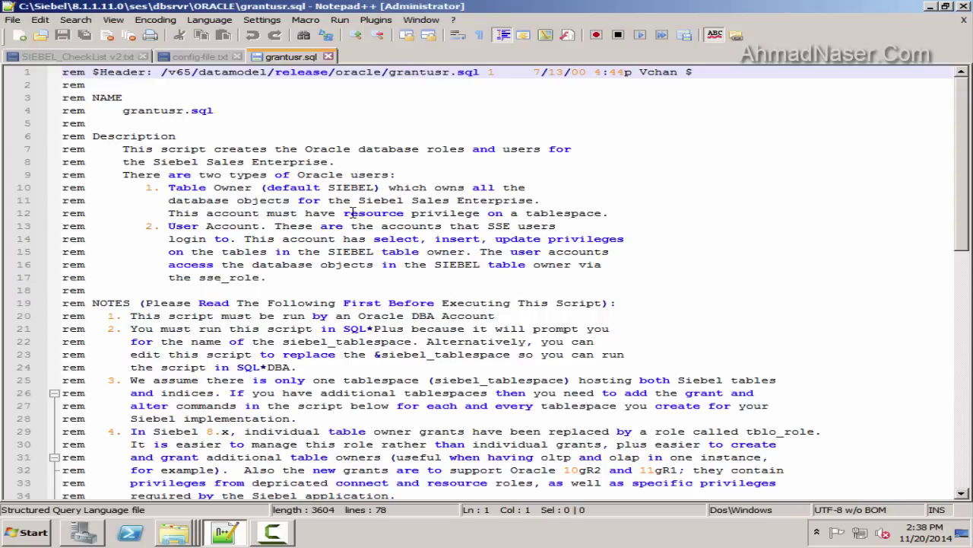
# Minimize Notepad++ and Explorer to show the desktop
pyautogui.click(172, 138)
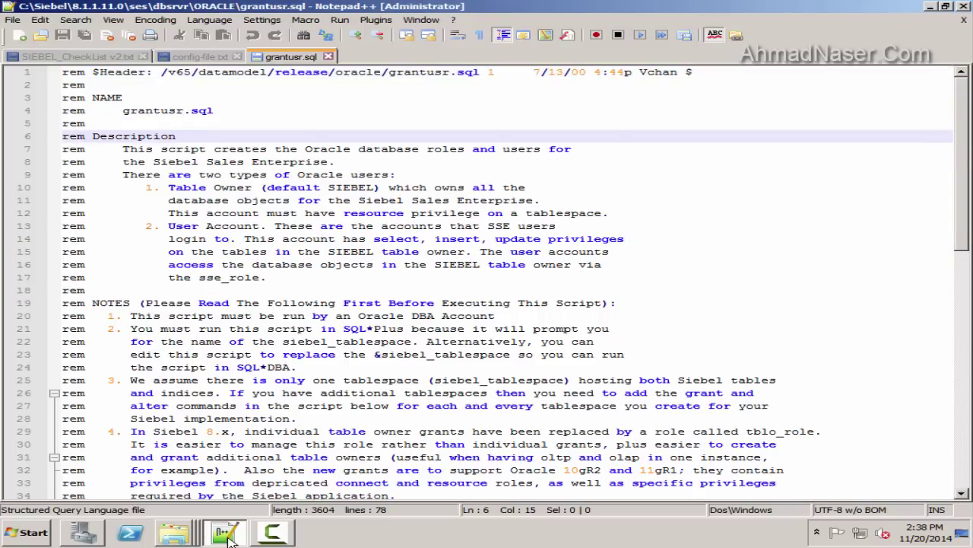
pyautogui.click(225, 533)
pyautogui.click(175, 532)
pyautogui.rightClick(47, 342)
# Sort the desktop icons by name and launch cmd as Administrator
pyautogui.moveTo(207, 365)
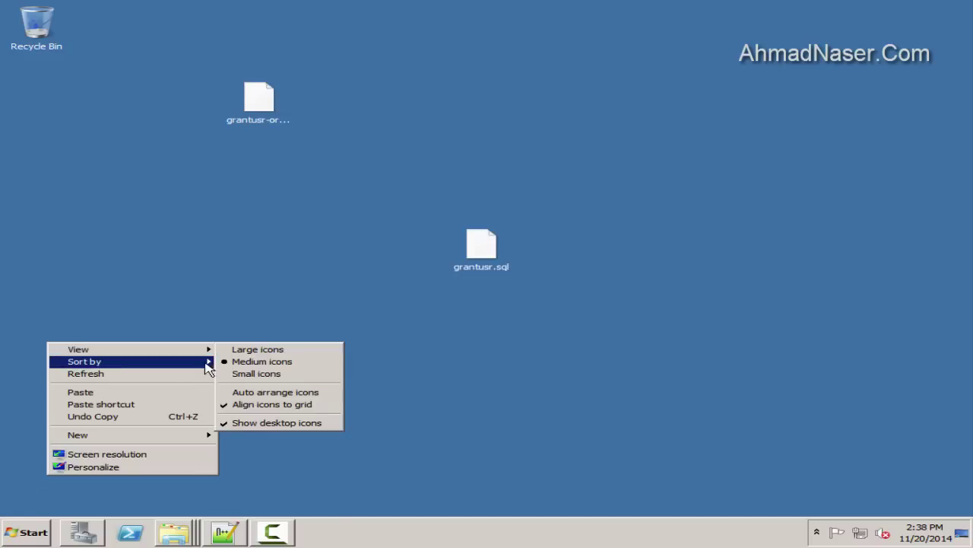
pyautogui.click(257, 349)
pyautogui.press('super')
pyautogui.write('cmd')
pyautogui.click(65, 200)
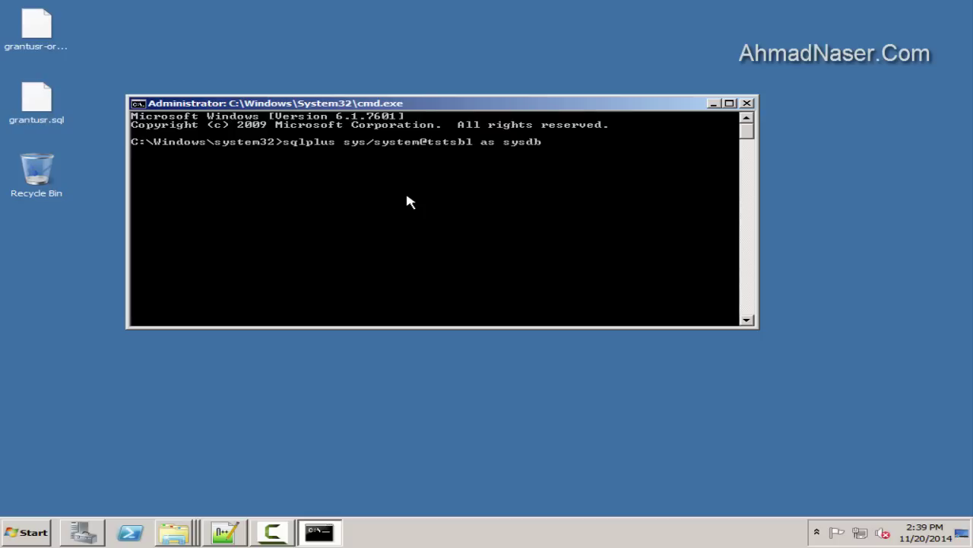
# Connect SQL*Plus as sysdba to the tstsbl database
pyautogui.press('Return')
pyautogui.write('cls')
pyautogui.press('Return')
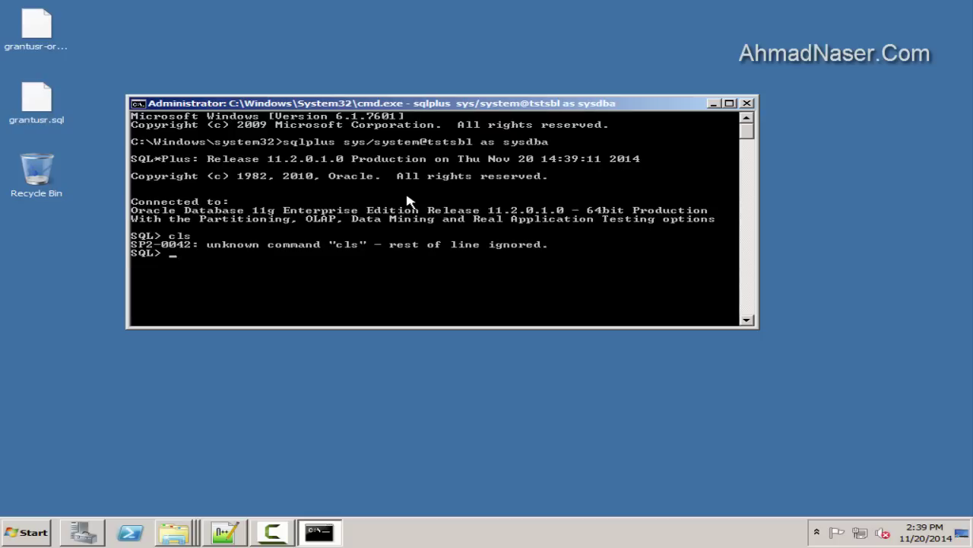
# Exit SQL*Plus, clear the console with cls, and reconnect as sysdba to tstsbl
pyautogui.hotkey('ctrl', 'c')
pyautogui.press('Up')
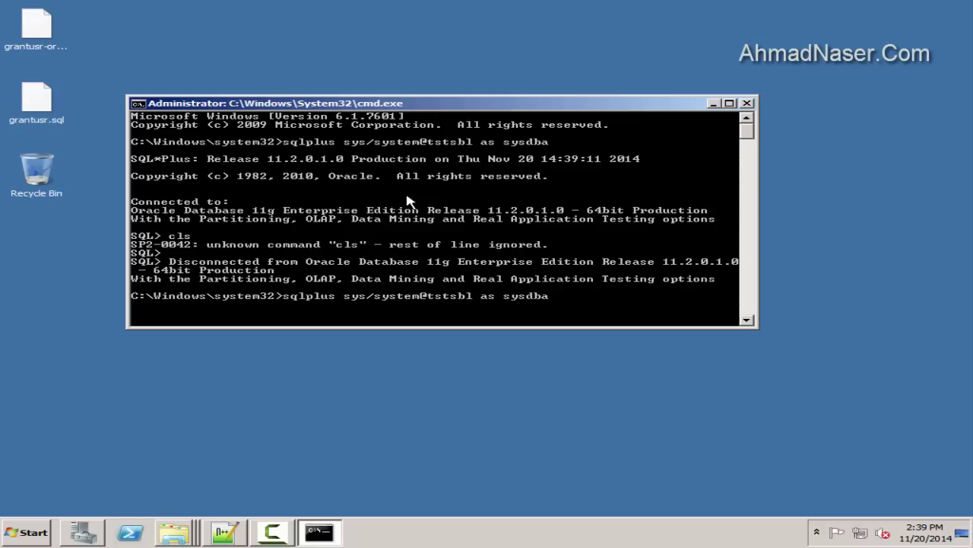
pyautogui.press('BackSpace')
pyautogui.press('BackSpace')
pyautogui.press('BackSpace')
pyautogui.press('BackSpace')
pyautogui.press('BackSpace')
pyautogui.press('BackSpace')
pyautogui.press('BackSpace')
pyautogui.press('BackSpace')
pyautogui.press('BackSpace')
pyautogui.press('BackSpace')
pyautogui.press('BackSpace')
pyautogui.press('BackSpace')
pyautogui.press('BackSpace')
pyautogui.press('BackSpace')
pyautogui.press('BackSpace')
pyautogui.press('BackSpace')
pyautogui.press('BackSpace')
pyautogui.press('BackSpace')
pyautogui.press('BackSpace')
pyautogui.press('BackSpace')
pyautogui.write('cls')
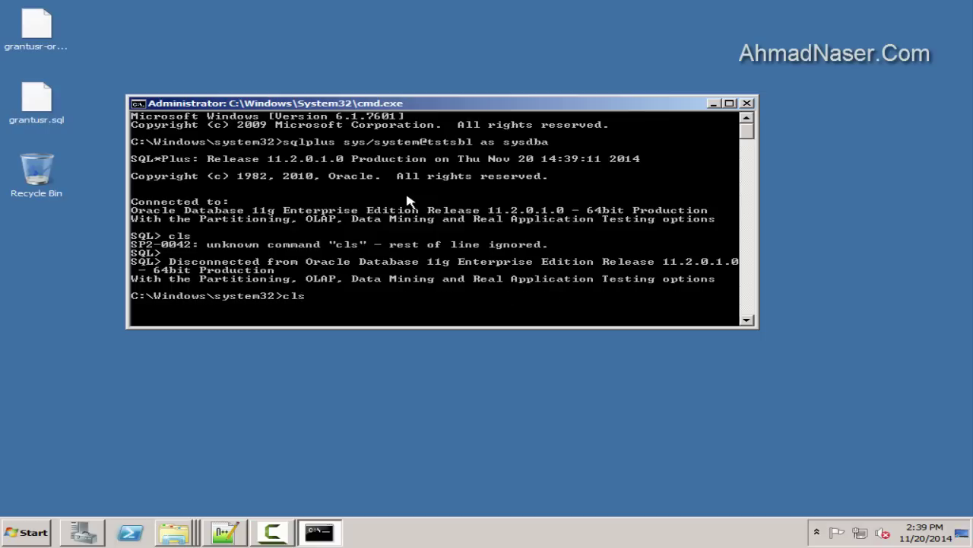
pyautogui.press('Return')
pyautogui.press('Up')
pyautogui.press('Up')
pyautogui.press('Return')
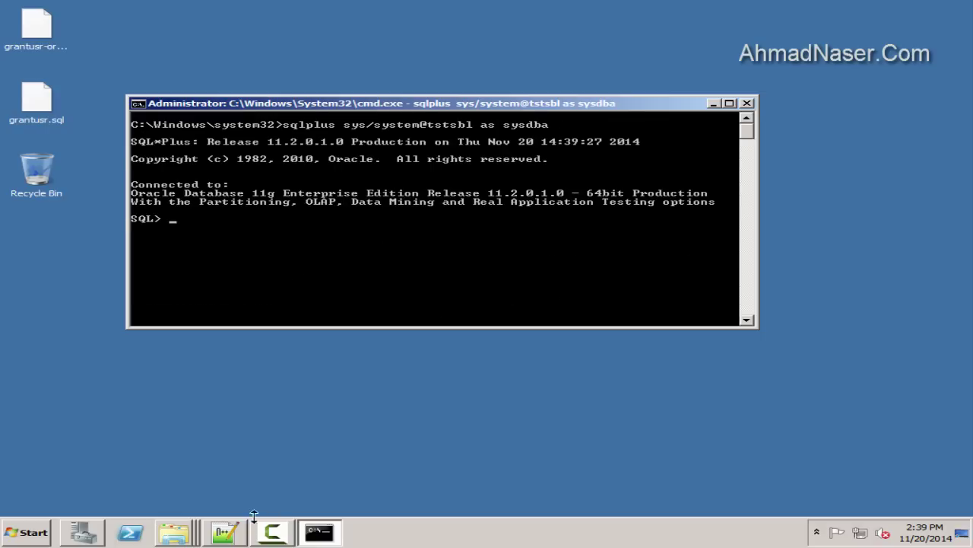
pyautogui.click(227, 532)
# Open the desktop copy of grantusr.sql in Notepad++
pyautogui.click(211, 162)
pyautogui.scroll(-1, 213, 168)
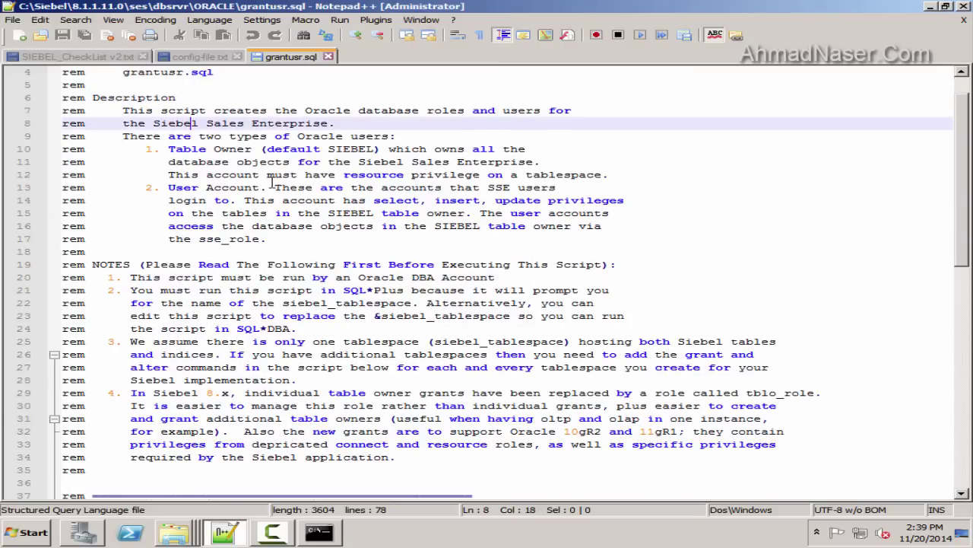
pyautogui.scroll(-5, 265, 228)
pyautogui.scroll(-1, 164, 186)
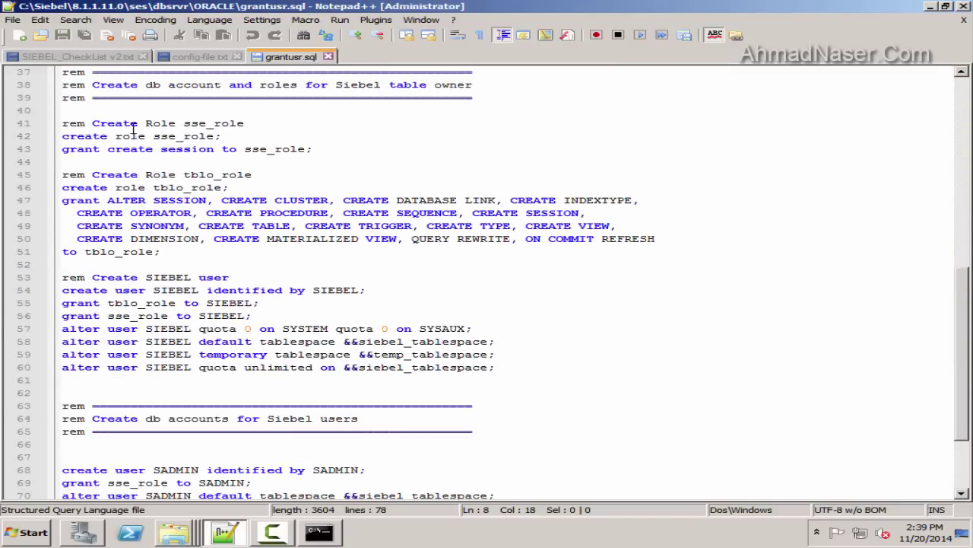
pyautogui.moveTo(259, 136); pyautogui.dragTo(19, 141)
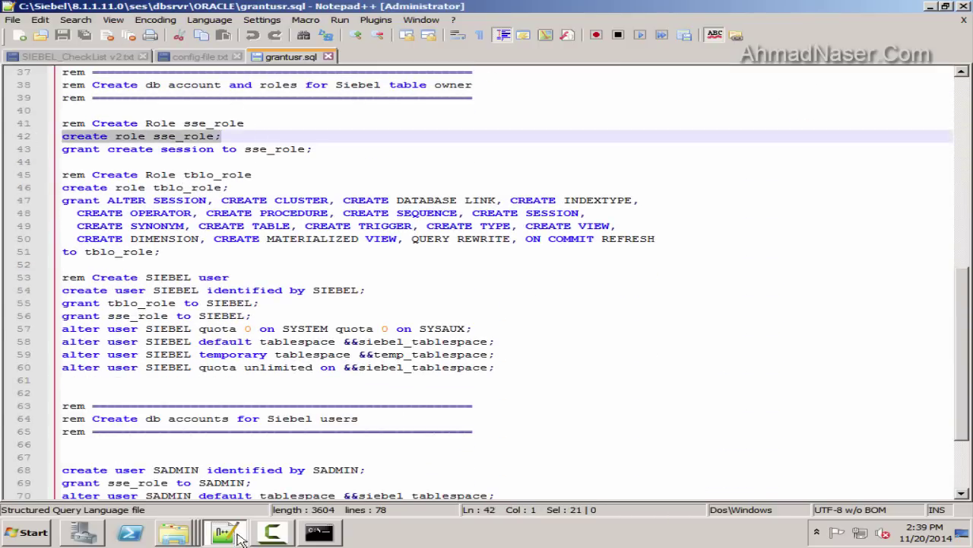
pyautogui.click(240, 537)
pyautogui.rightClick(21, 35)
pyautogui.rightClick(10, 115)
pyautogui.click(61, 131)
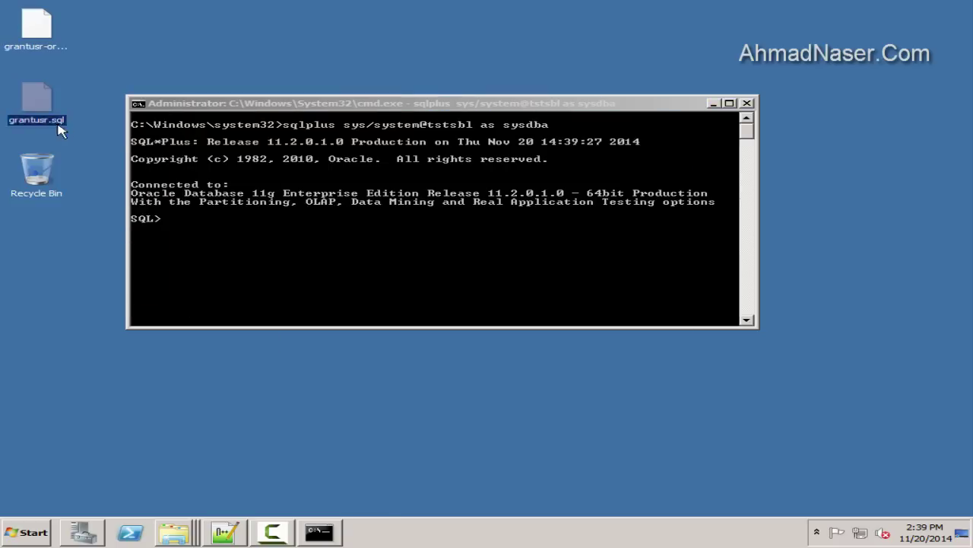
pyautogui.doubleClick(61, 130)
pyautogui.click(537, 328)
pyautogui.doubleClick(538, 188)
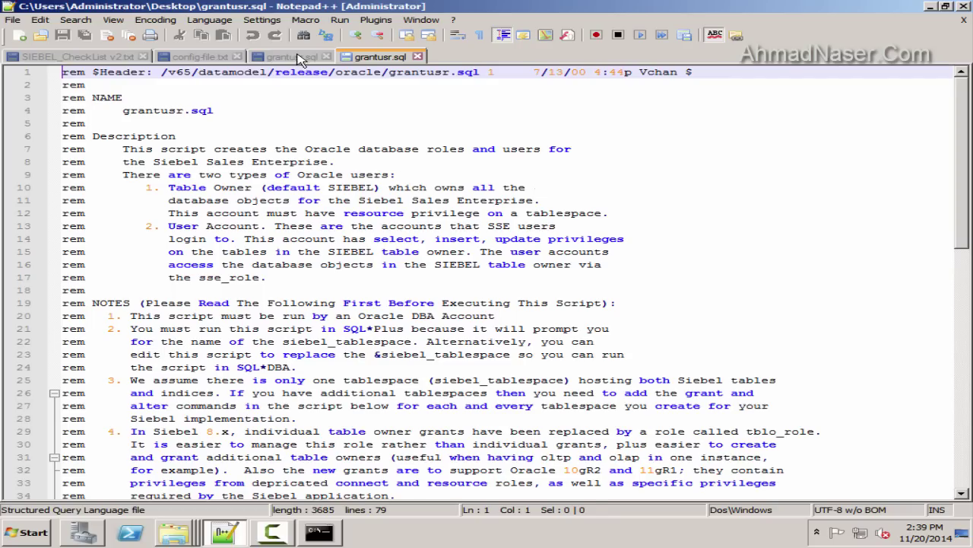
# Run the create role sse_role and grant create session statements in SQL*Plus
pyautogui.scroll(-9, 283, 231)
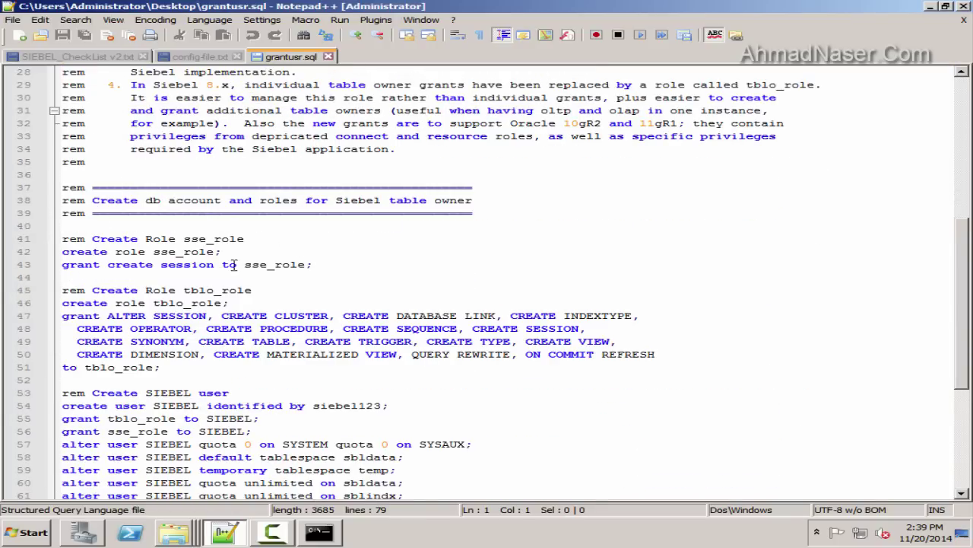
pyautogui.moveTo(222, 252); pyautogui.dragTo(24, 250)
pyautogui.click(332, 534)
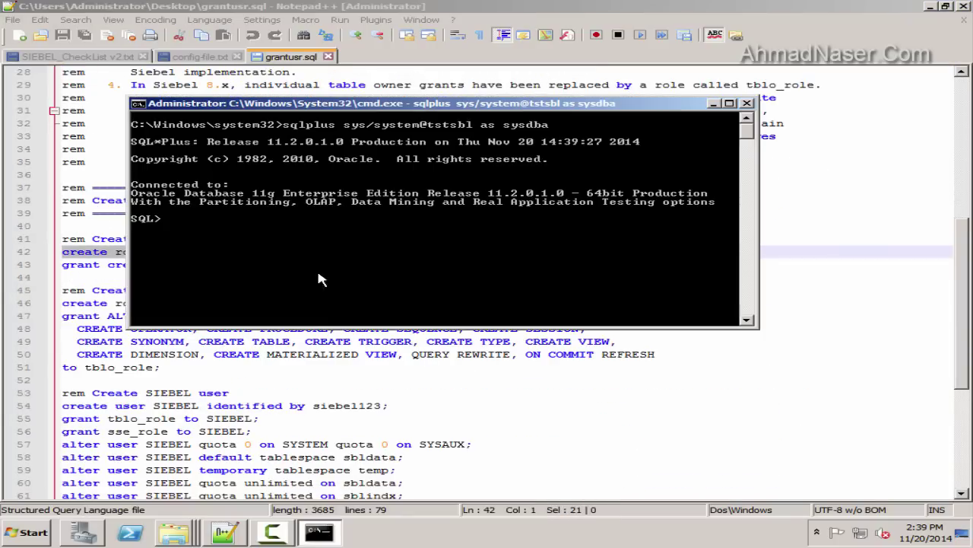
pyautogui.rightClick(366, 310)
pyautogui.press('Return')
pyautogui.moveTo(261, 105); pyautogui.dragTo(498, 105)
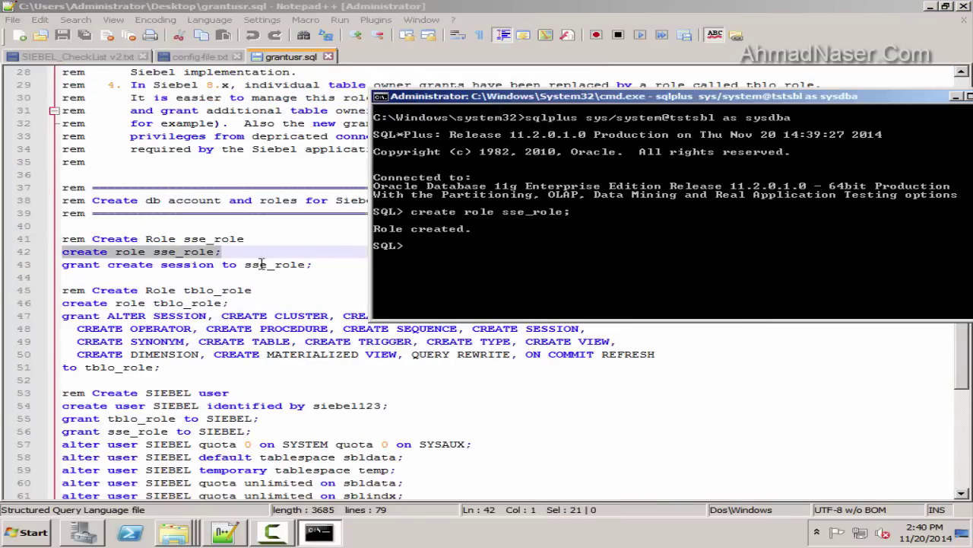
pyautogui.moveTo(348, 266); pyautogui.dragTo(3, 264)
pyautogui.click(319, 532)
pyautogui.rightClick(508, 323)
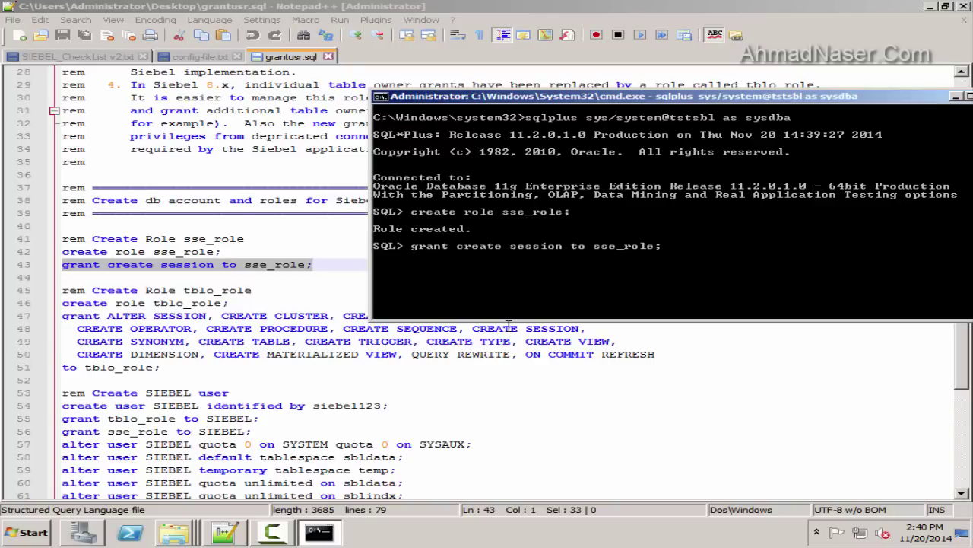
pyautogui.press('Return')
# Run the create role tblo_role statement in SQL*Plus
pyautogui.click(302, 299)
pyautogui.moveTo(257, 303); pyautogui.dragTo(12, 307)
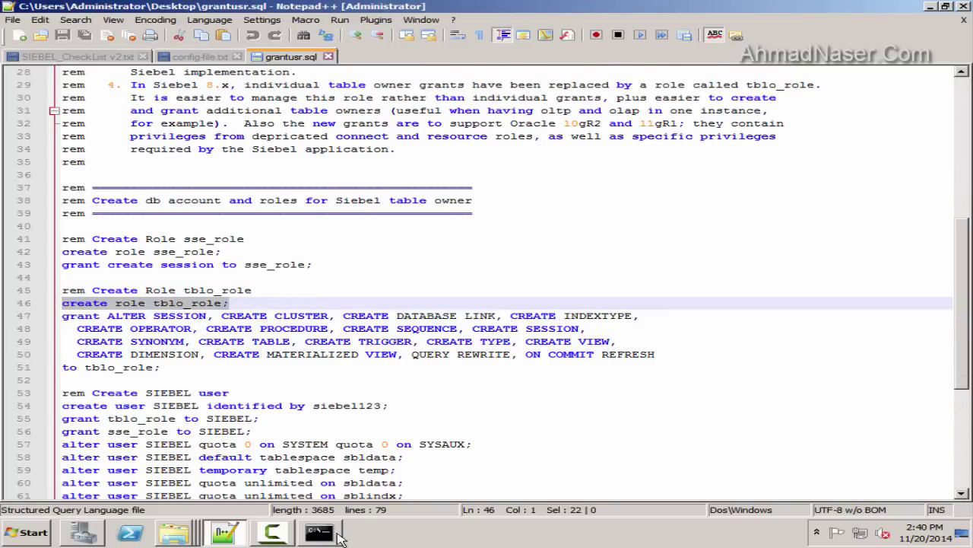
pyautogui.click(320, 532)
pyautogui.hotkey('ctrl', 'v')
pyautogui.rightClick(609, 262)
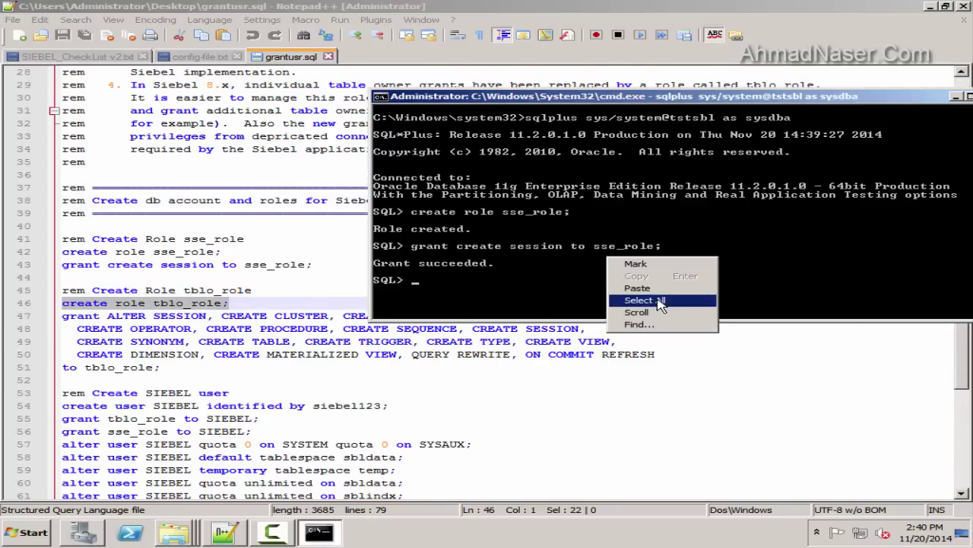
pyautogui.click(670, 297)
pyautogui.press('Return')
# Copy the tblo_role grant on lines 47–51 and run it in SQL*Plus
pyautogui.click(267, 315)
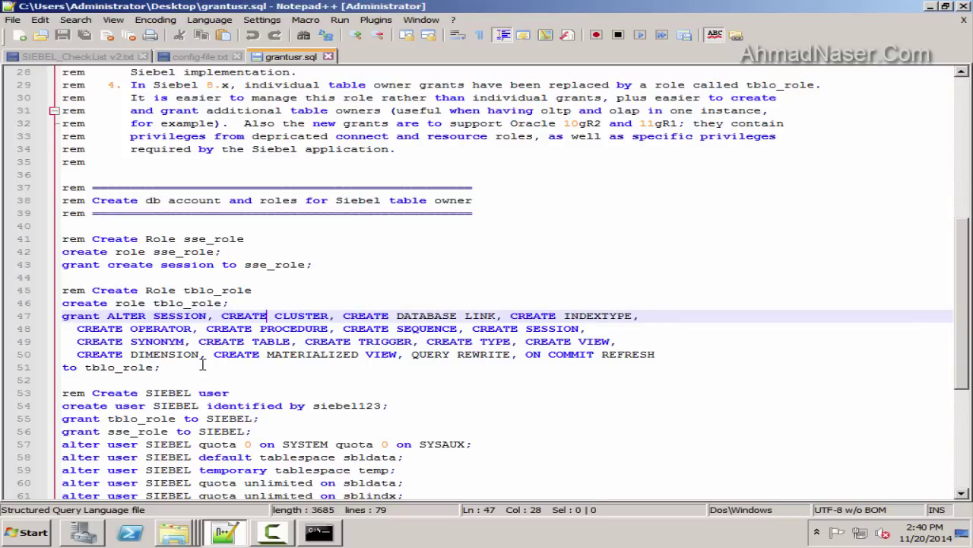
pyautogui.moveTo(203, 365); pyautogui.dragTo(61, 315)
pyautogui.rightClick(124, 341)
pyautogui.click(151, 134)
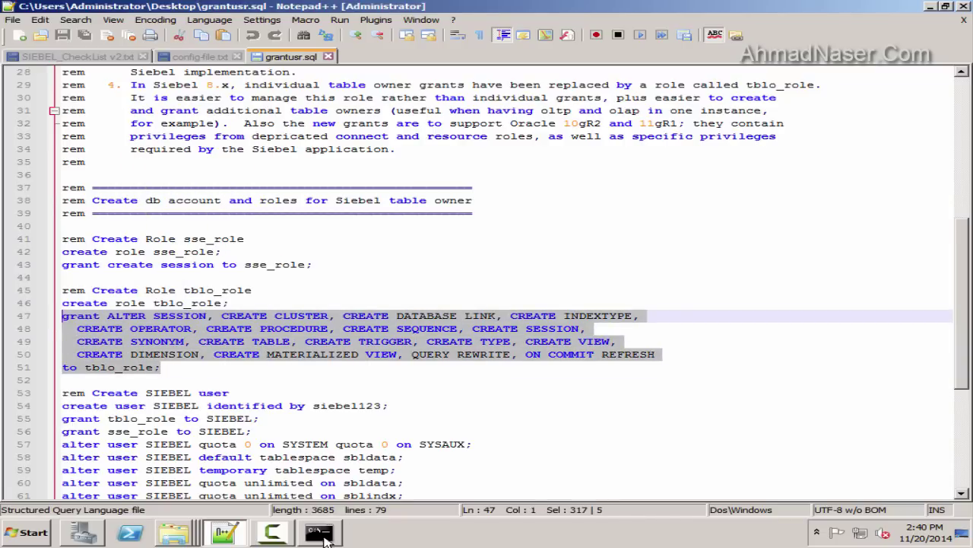
pyautogui.click(321, 533)
pyautogui.rightClick(581, 290)
pyautogui.click(631, 323)
pyautogui.press('Return')
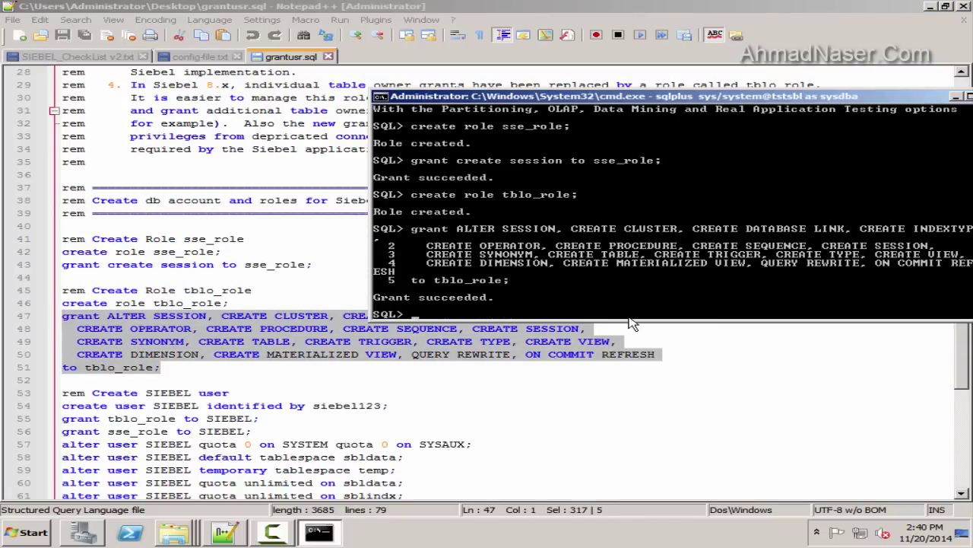
# Run the SIEBEL user lines 54–56, creating SIEBEL and granting it sse_role
pyautogui.click(315, 389)
pyautogui.scroll(-3, 184, 297)
pyautogui.click(403, 291)
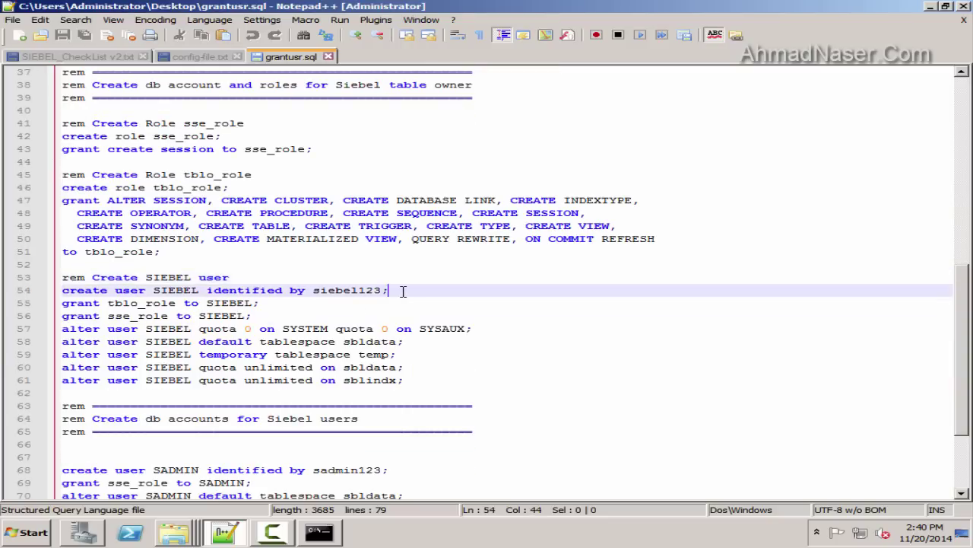
pyautogui.moveTo(263, 315); pyautogui.dragTo(51, 292)
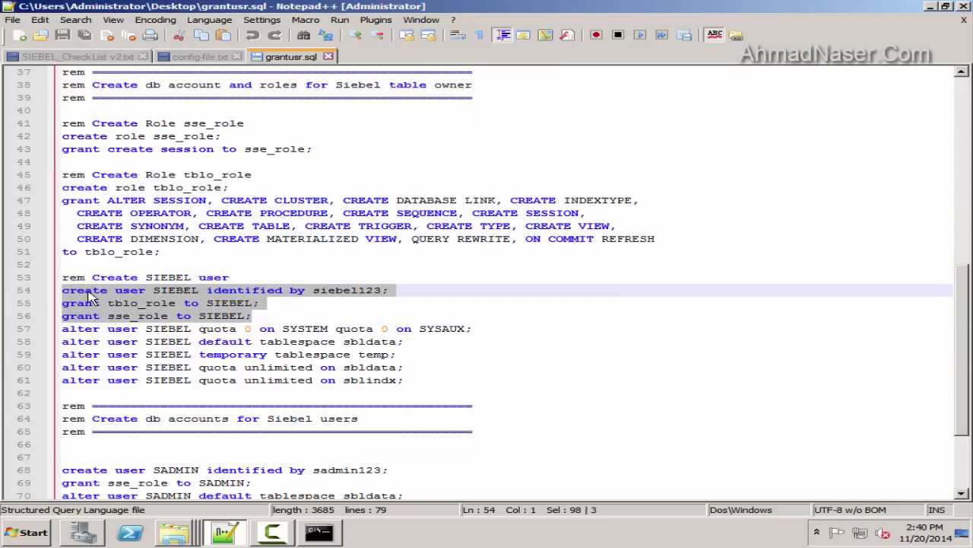
pyautogui.rightClick(86, 292)
pyautogui.click(120, 311)
pyautogui.hotkey('alt', 'Tab')
pyautogui.rightClick(479, 313)
pyautogui.click(502, 343)
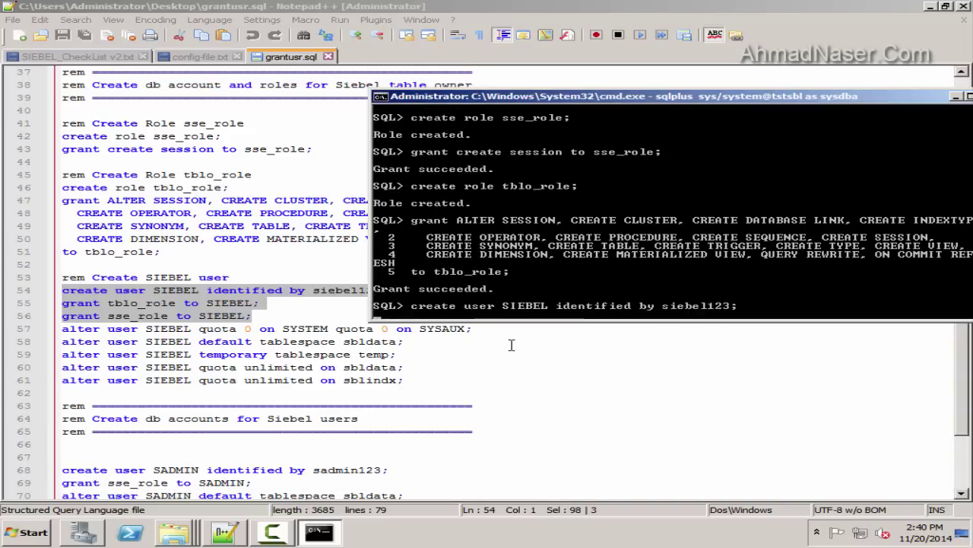
pyautogui.press('Return')
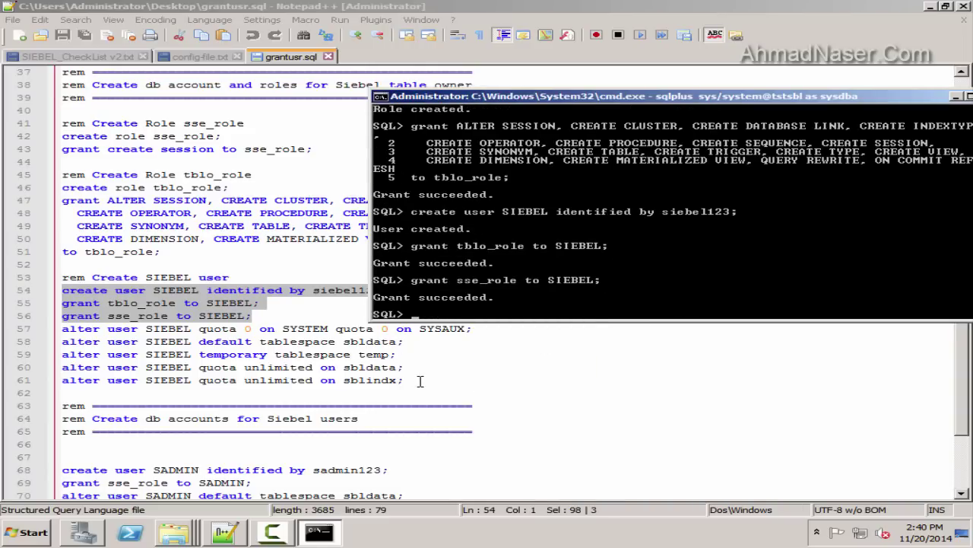
# Review the SIEBEL alter lines 57–61, highlighting the sbldata, SIEBEL and temp tablespace references
pyautogui.moveTo(420, 380); pyautogui.dragTo(38, 332)
pyautogui.rightClick(200, 340)
pyautogui.click(220, 139)
pyautogui.scroll(-2, 251, 266)
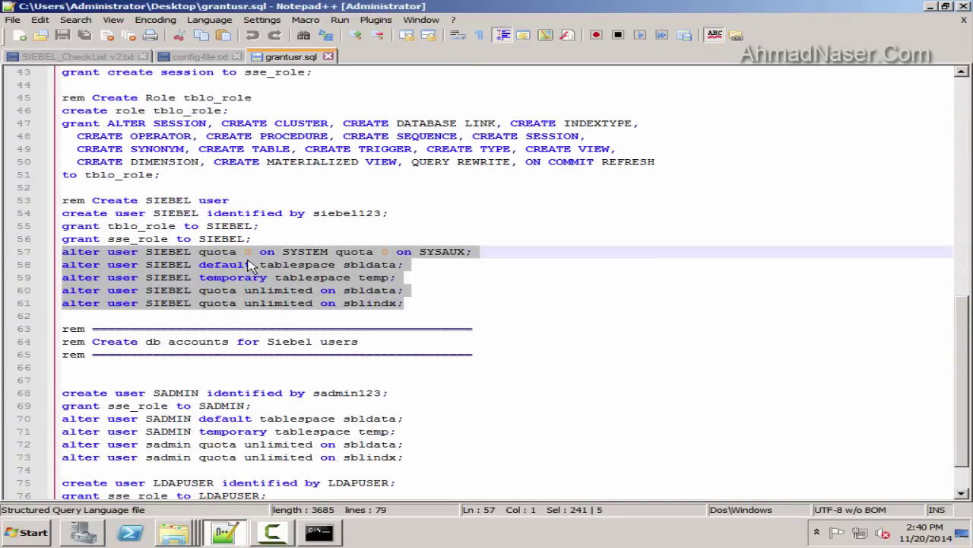
pyautogui.click(221, 253)
pyautogui.moveTo(238, 251); pyautogui.dragTo(445, 251)
pyautogui.click(147, 266)
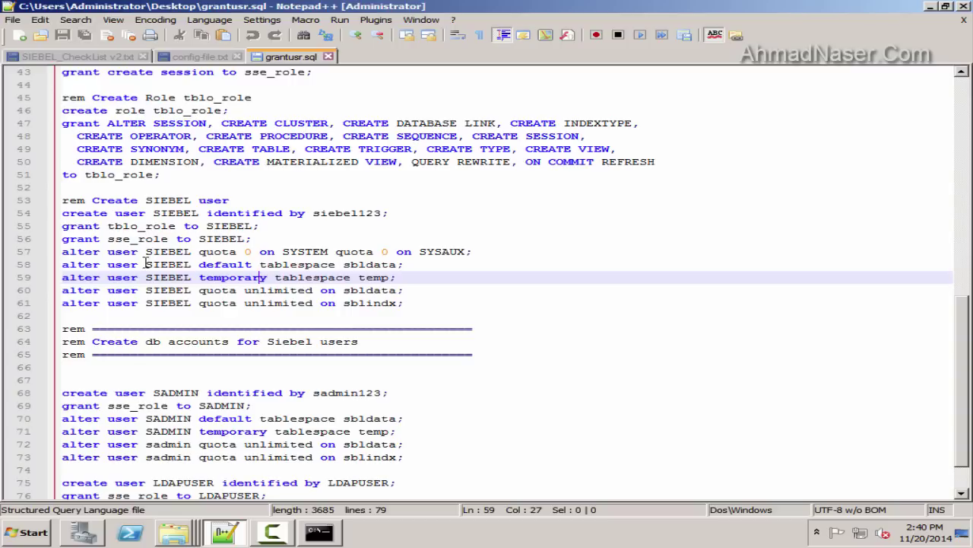
pyautogui.doubleClick(369, 265)
pyautogui.doubleClick(149, 277)
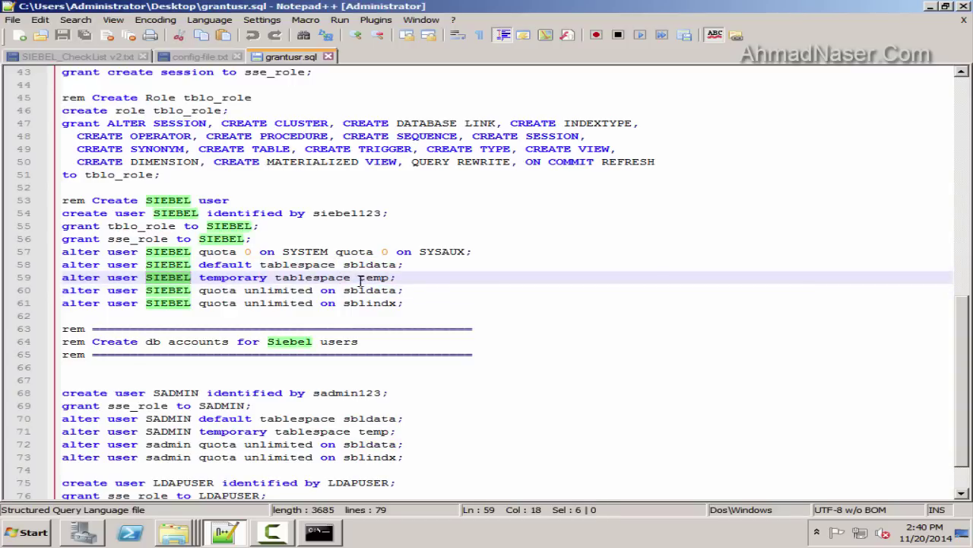
pyautogui.doubleClick(311, 277)
pyautogui.doubleClick(372, 277)
pyautogui.click(346, 290)
pyautogui.doubleClick(346, 290)
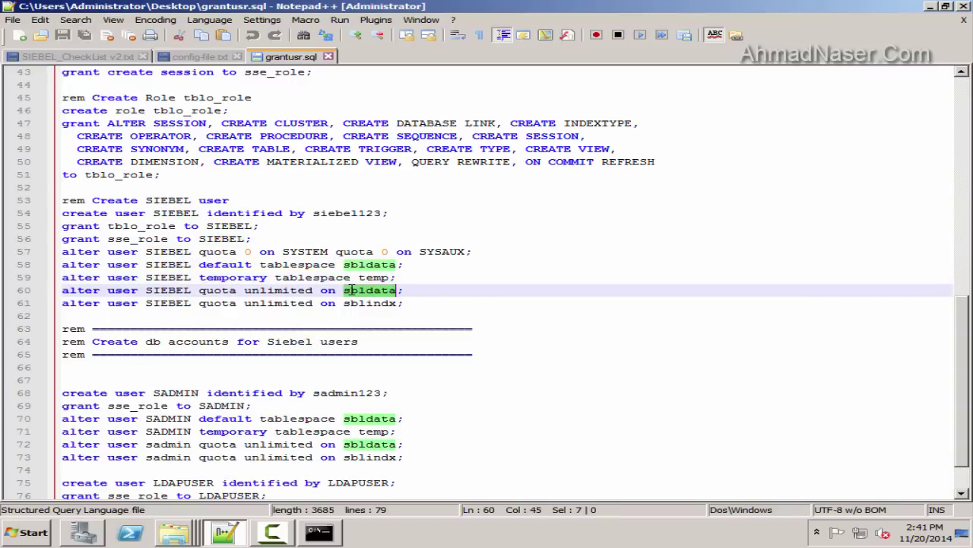
pyautogui.click(206, 290)
# Run the full SIEBEL user block, lines 54–61, through the sblindx quota statement
pyautogui.moveTo(427, 306); pyautogui.dragTo(59, 215)
pyautogui.rightClick(94, 222)
pyautogui.click(122, 244)
pyautogui.click(275, 255)
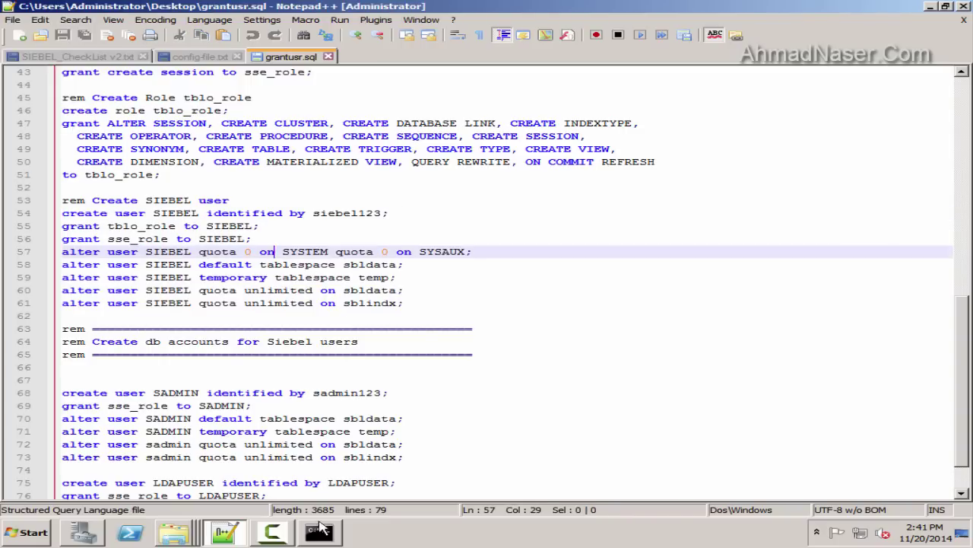
pyautogui.click(320, 530)
pyautogui.rightClick(598, 279)
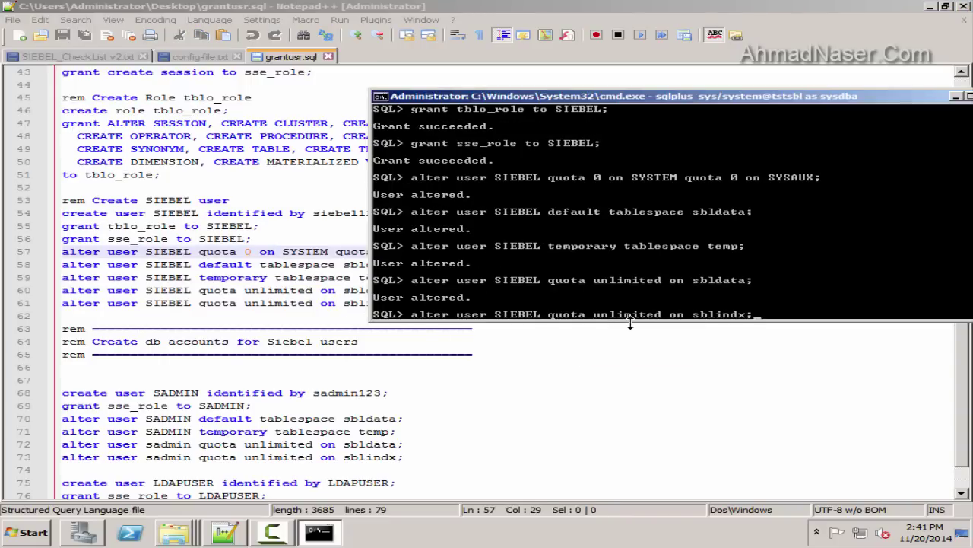
pyautogui.press('Return')
# Run the create user SADMIN statement in SQL*Plus
pyautogui.click(183, 303)
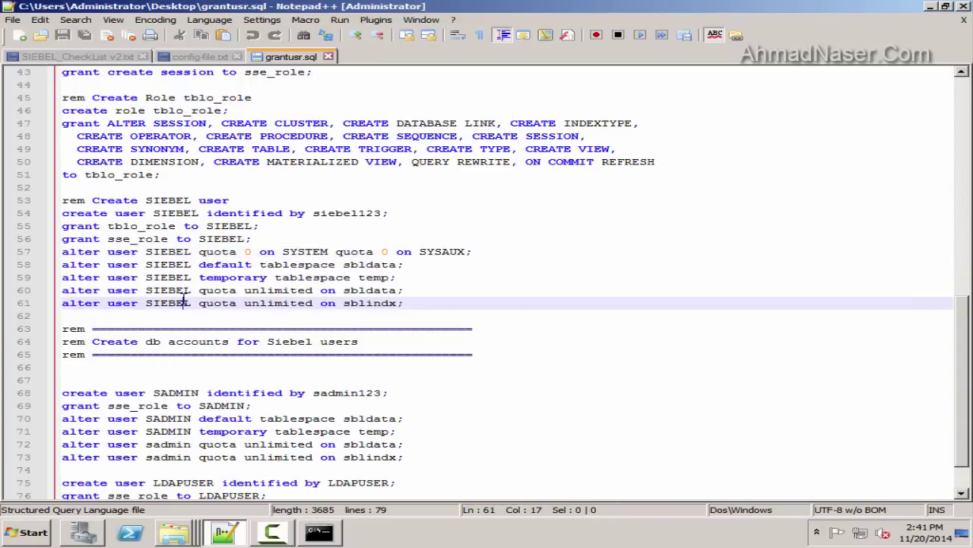
pyautogui.scroll(-2, 219, 344)
pyautogui.moveTo(407, 343); pyautogui.dragTo(3, 335)
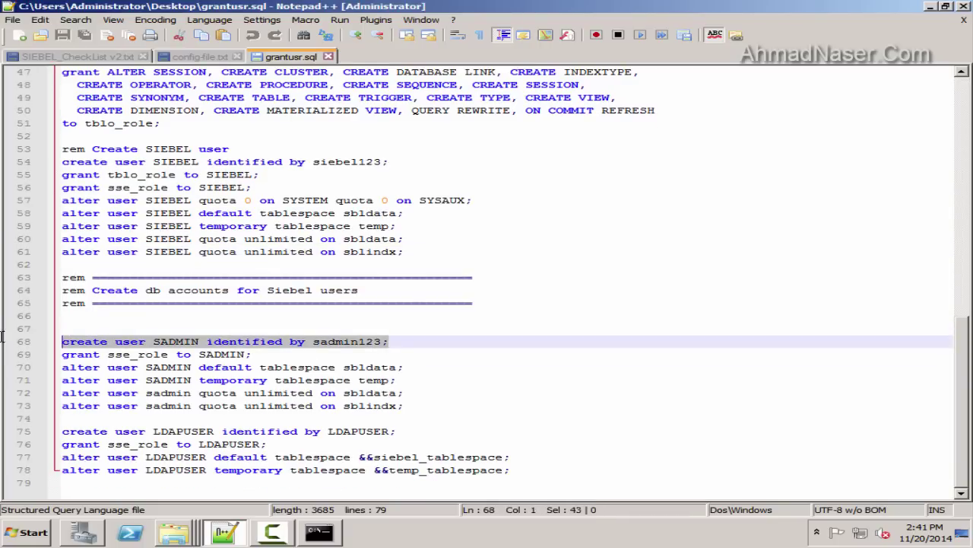
pyautogui.click(319, 532)
pyautogui.rightClick(537, 301)
pyautogui.click(580, 327)
pyautogui.press('Return')
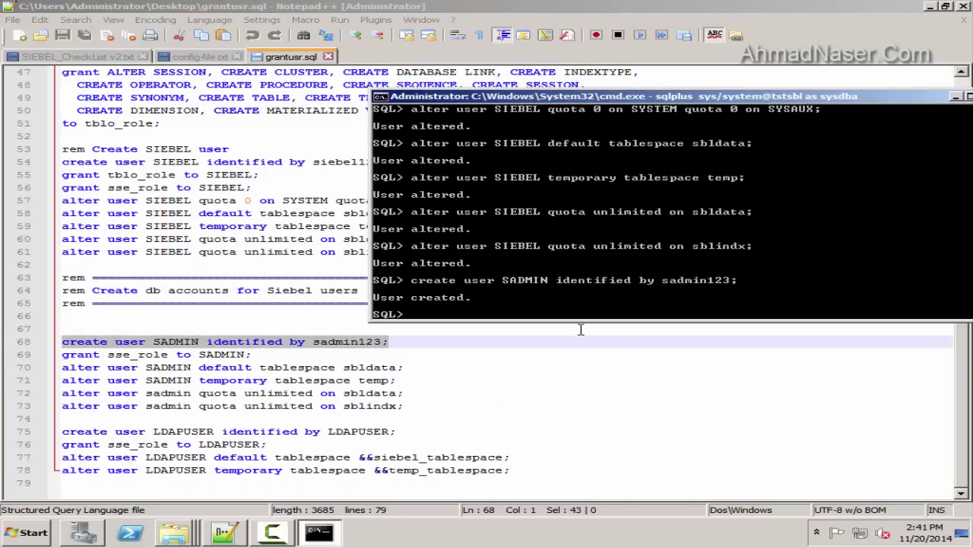
# Run the SADMIN grant and unlimited quota lines in SQL*Plus
pyautogui.click(375, 421)
pyautogui.moveTo(403, 406); pyautogui.dragTo(19, 355)
pyautogui.rightClick(161, 358)
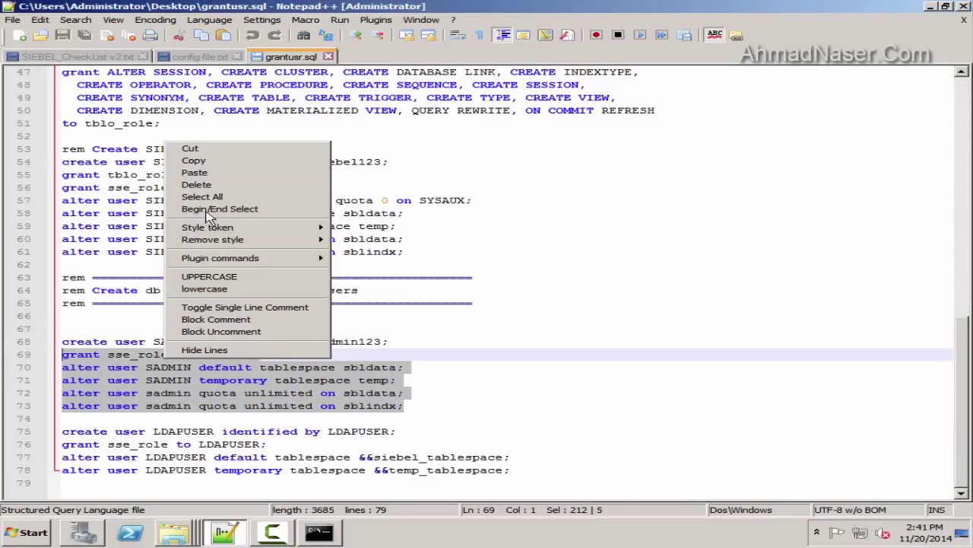
pyautogui.click(199, 163)
pyautogui.click(319, 533)
pyautogui.rightClick(549, 299)
pyautogui.click(585, 322)
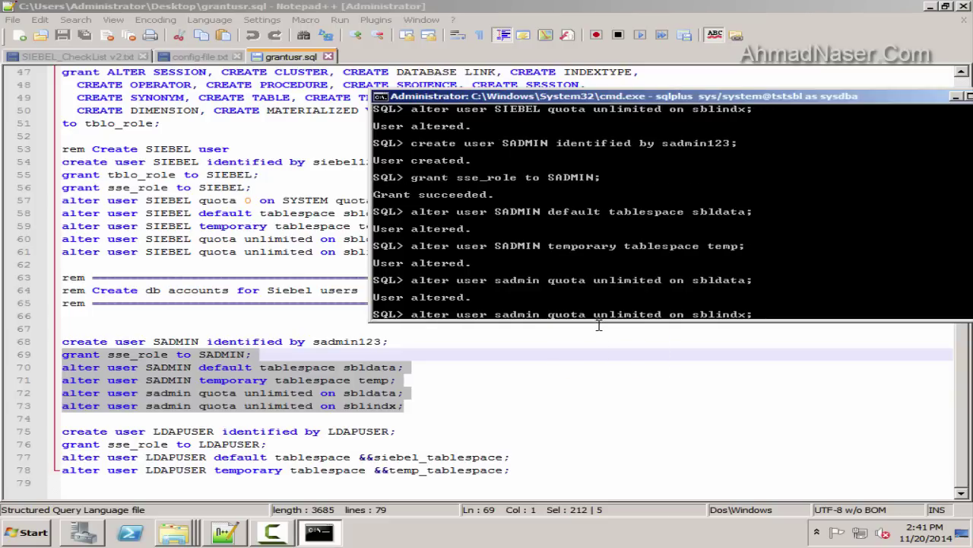
pyautogui.press('Return')
# Look over the remaining LDAPUSER statements without running them
pyautogui.click(249, 431)
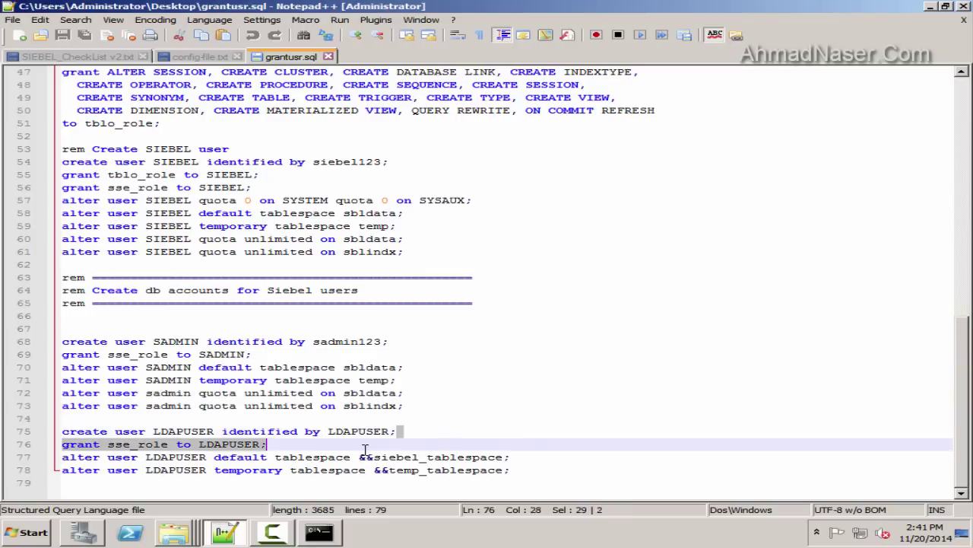
pyautogui.click(567, 469)
pyautogui.moveTo(566, 467); pyautogui.dragTo(23, 431)
pyautogui.click(175, 393)
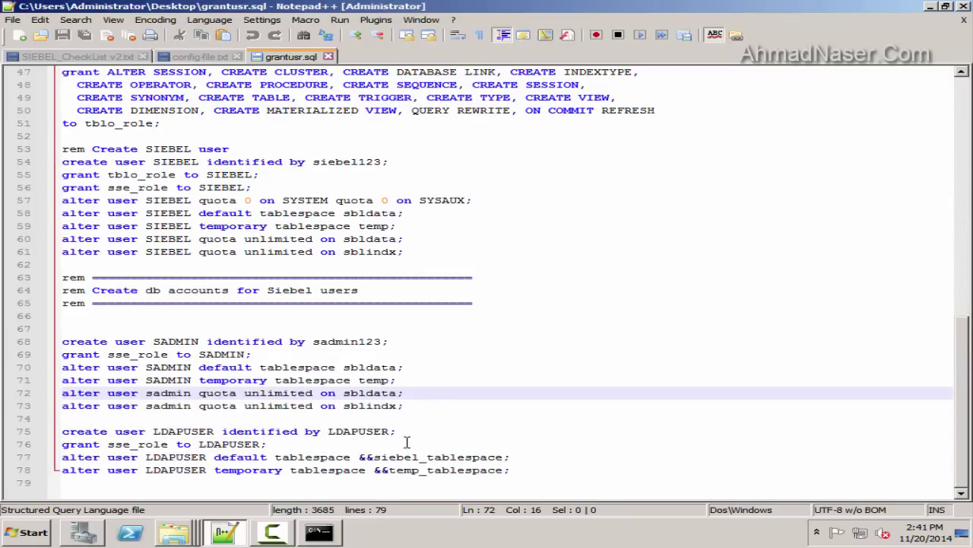
pyautogui.scroll(15, 341, 429)
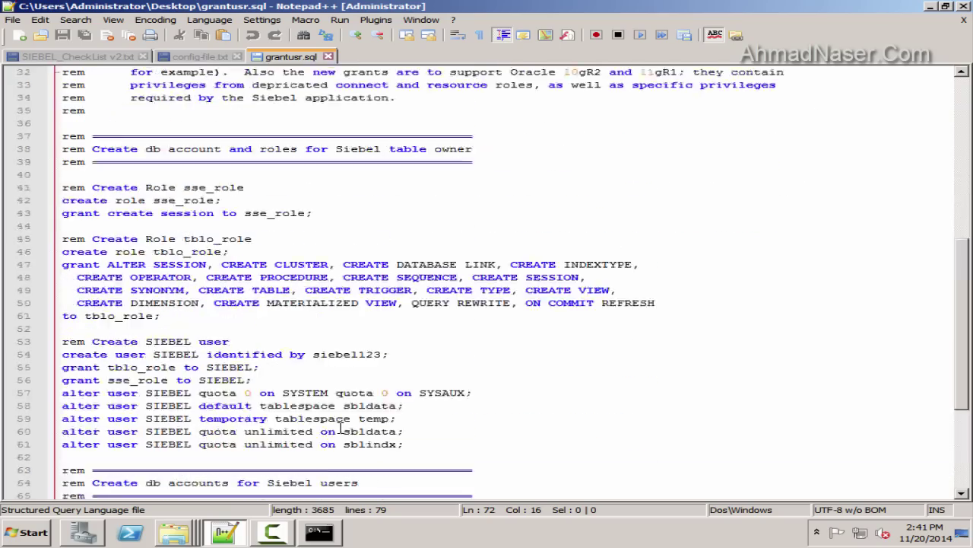
pyautogui.scroll(-16, 342, 428)
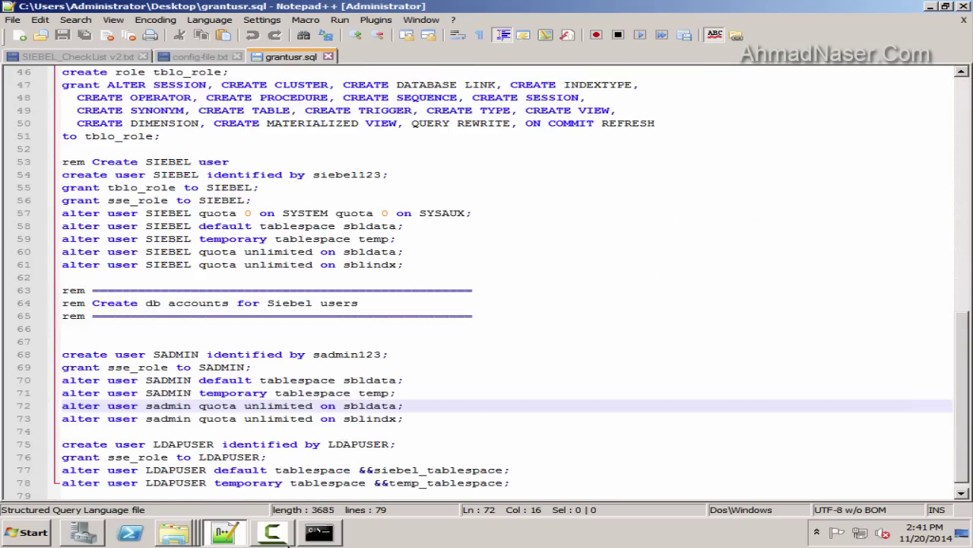
# Exit SQL*Plus and close the command prompt window
pyautogui.click(225, 532)
pyautogui.moveTo(536, 97); pyautogui.dragTo(303, 97)
pyautogui.write('e')
pyautogui.press('Return')
pyautogui.hotkey('ctrl', 'c')
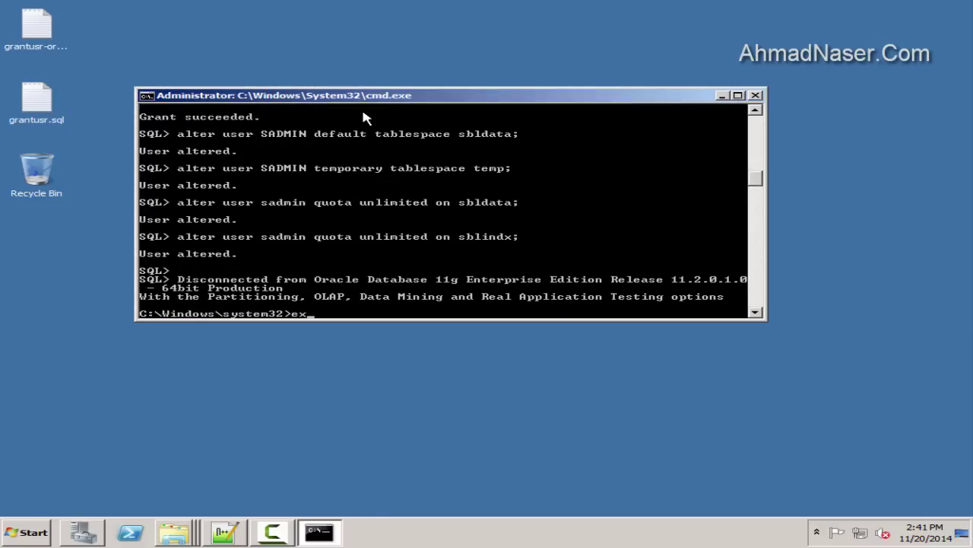
pyautogui.press('Return')
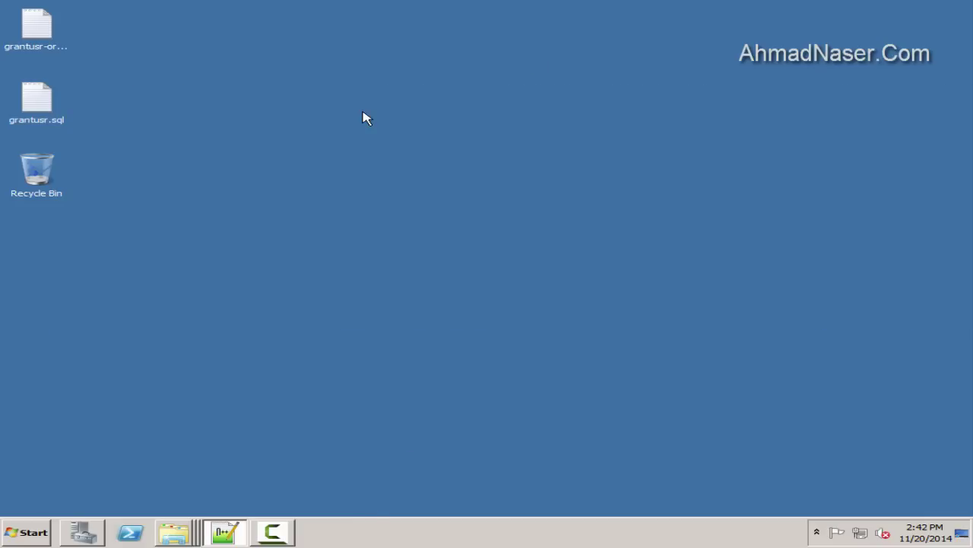
# Launch Siebel Enterprise Server 8.1.1.11.0 Database Server Configuration as administrator
pyautogui.click(27, 533)
pyautogui.click(69, 476)
pyautogui.click(99, 347)
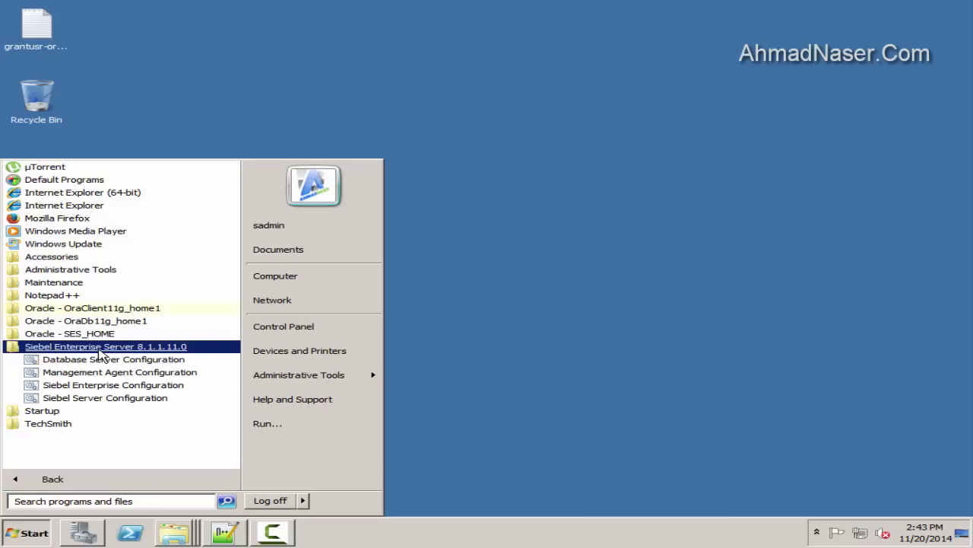
pyautogui.rightClick(112, 359)
pyautogui.click(174, 234)
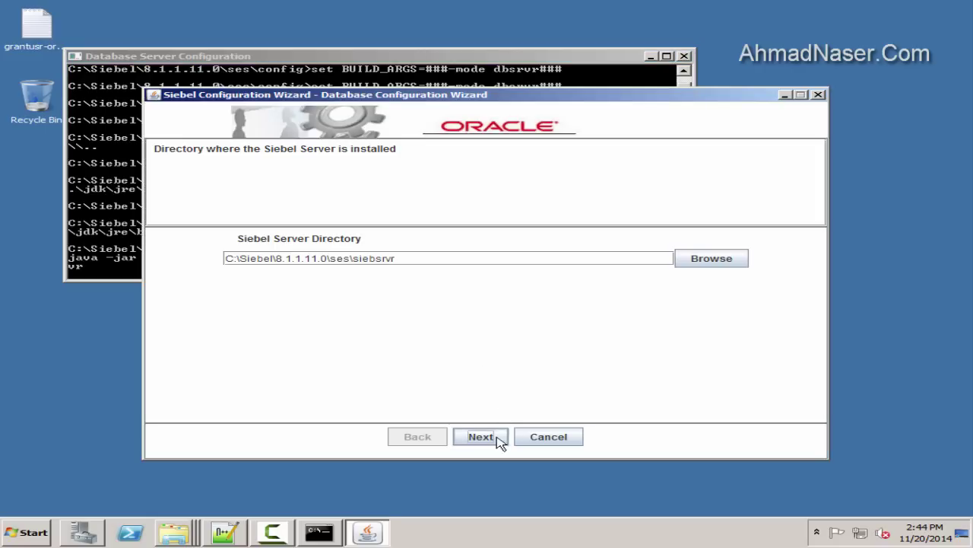
# Accept the Siebel Server and dbsrvr directories, keep Oracle, and choose Install Database
pyautogui.click(480, 439)
pyautogui.click(481, 440)
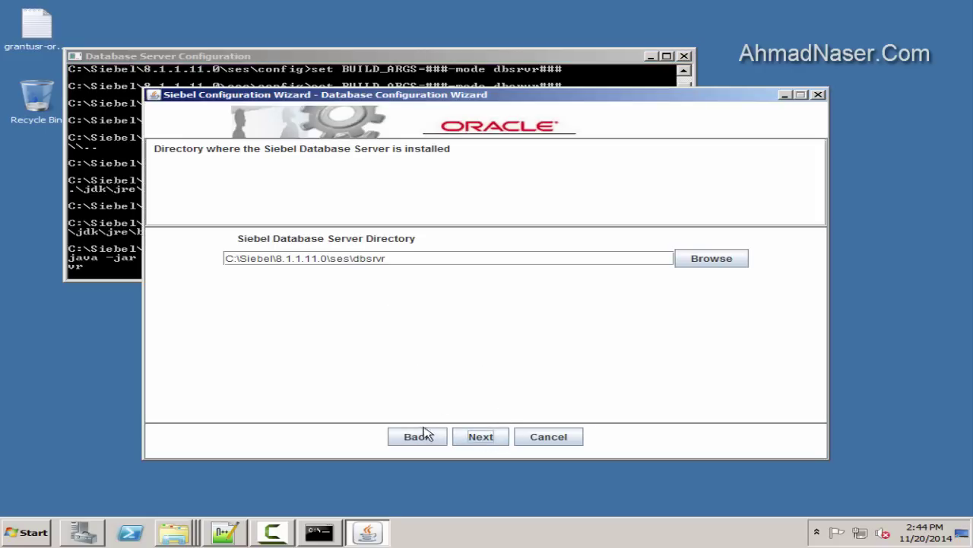
pyautogui.click(473, 436)
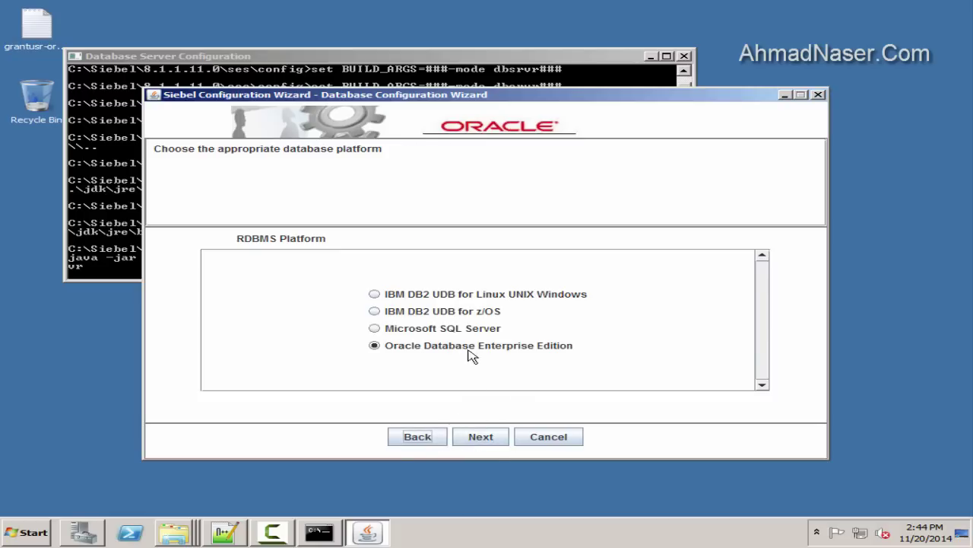
pyautogui.click(480, 437)
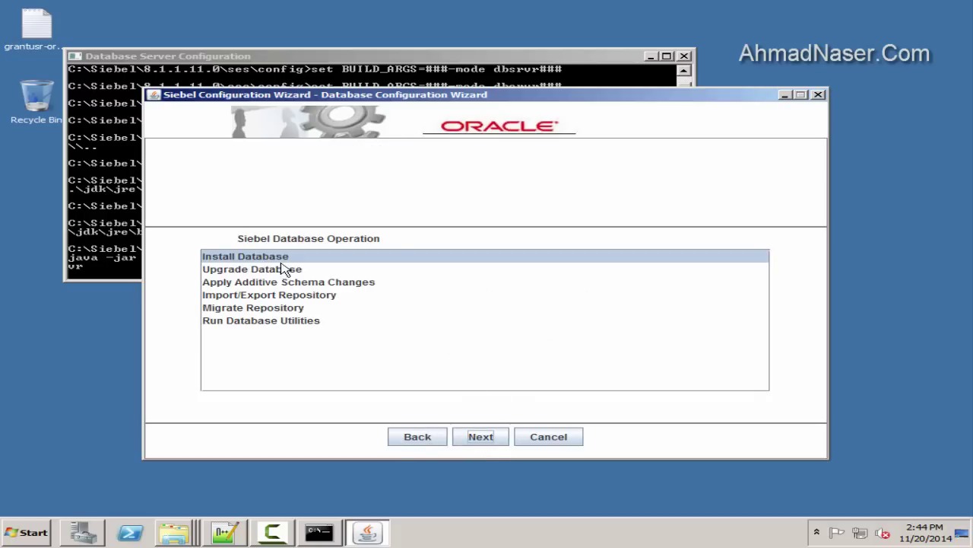
pyautogui.click(481, 437)
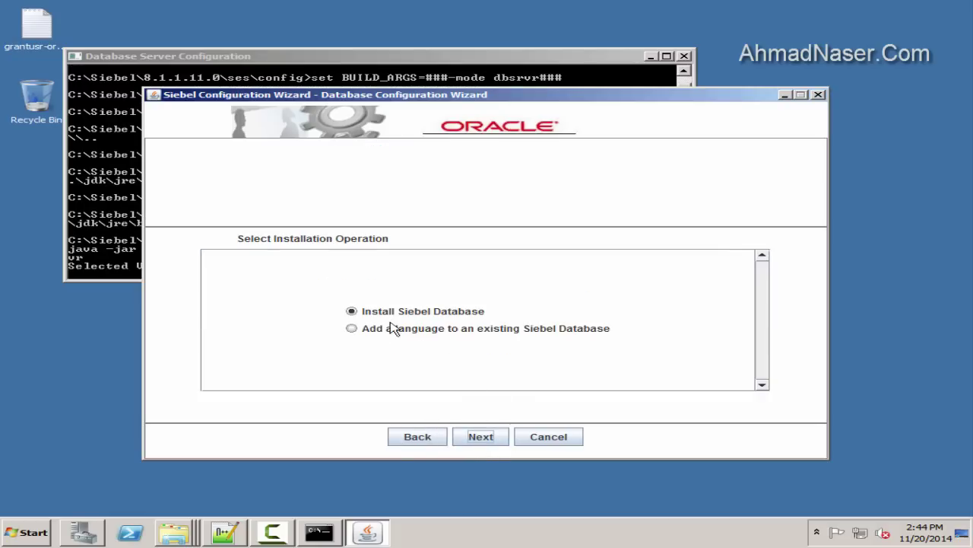
# Choose Install Siebel Database, confirm Yes, confirm GRANTUSR.SQL was run, and accept UNICODE encoding
pyautogui.click(499, 437)
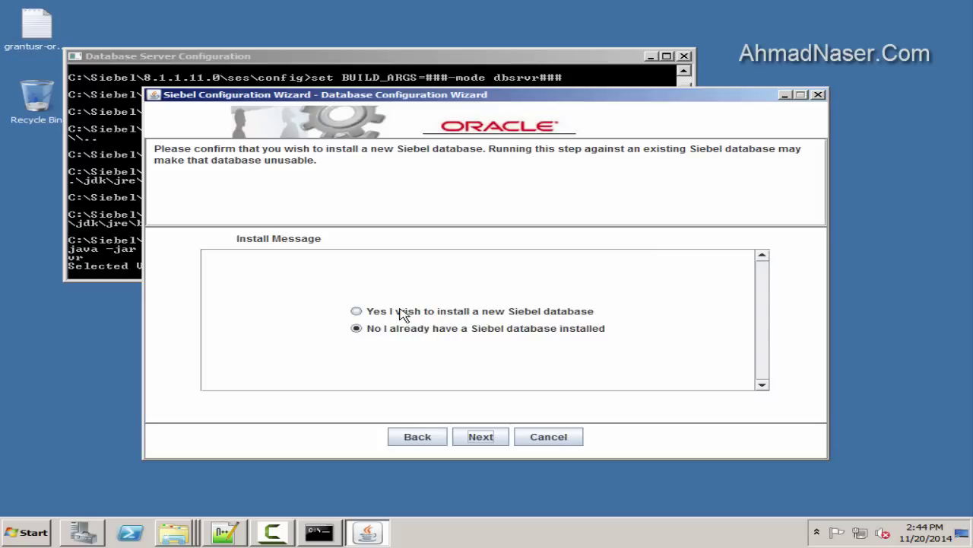
pyautogui.click(408, 314)
pyautogui.click(476, 437)
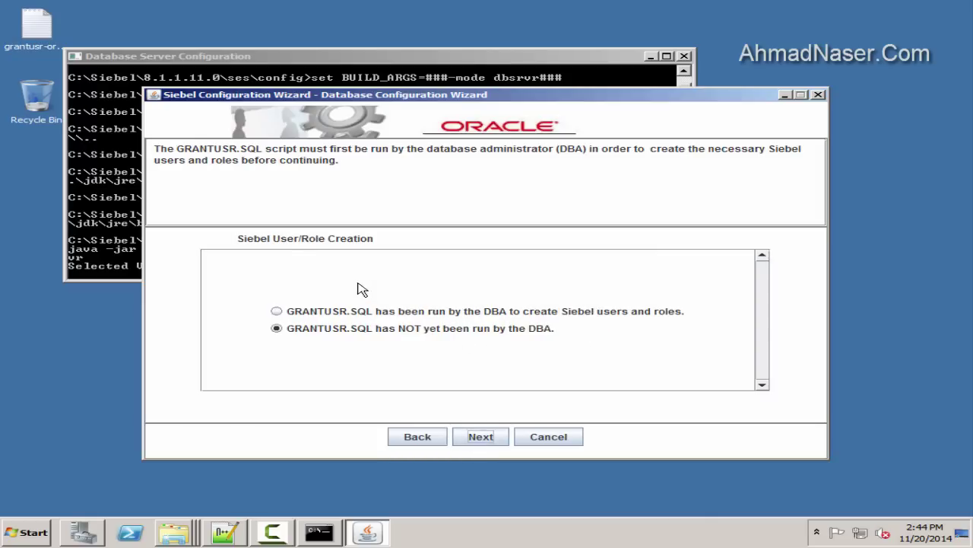
pyautogui.click(346, 314)
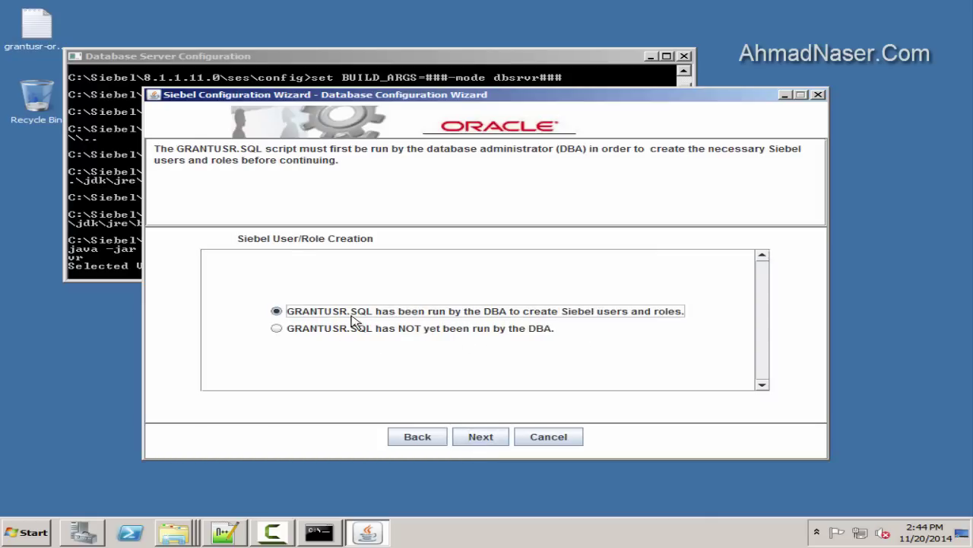
pyautogui.click(477, 435)
pyautogui.click(490, 437)
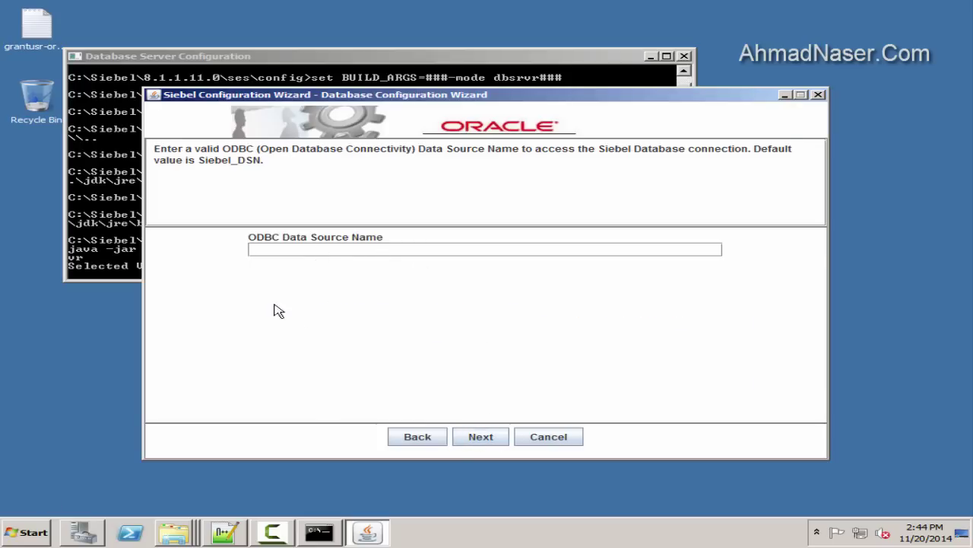
# Look up the SBA_82_DSN system data source in ODBC Administrator and enter it as the wizard's data source name
pyautogui.click(26, 533)
pyautogui.click(61, 204)
pyautogui.moveTo(375, 154); pyautogui.dragTo(574, 213)
pyautogui.click(559, 228)
pyautogui.doubleClick(536, 278)
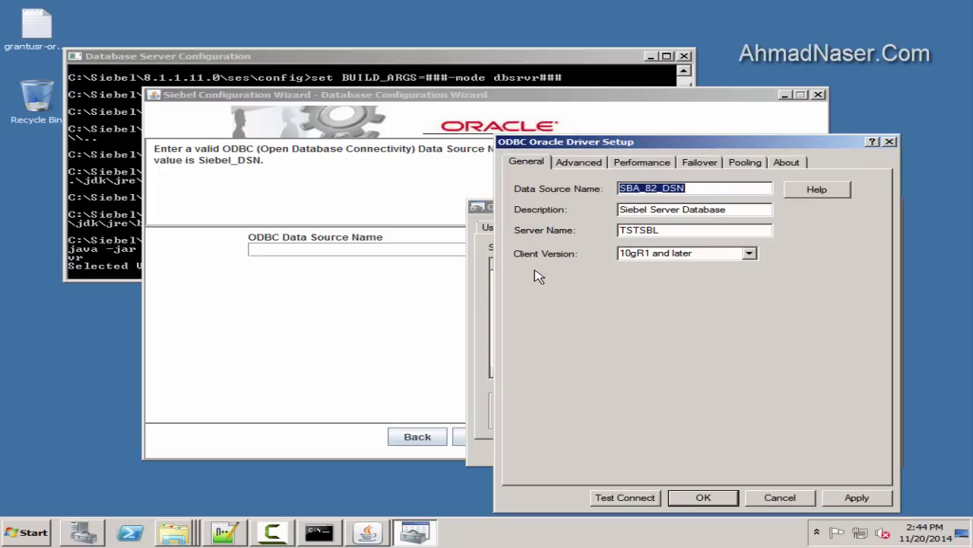
pyautogui.click(352, 250)
pyautogui.hotkey('ctrl', 'v')
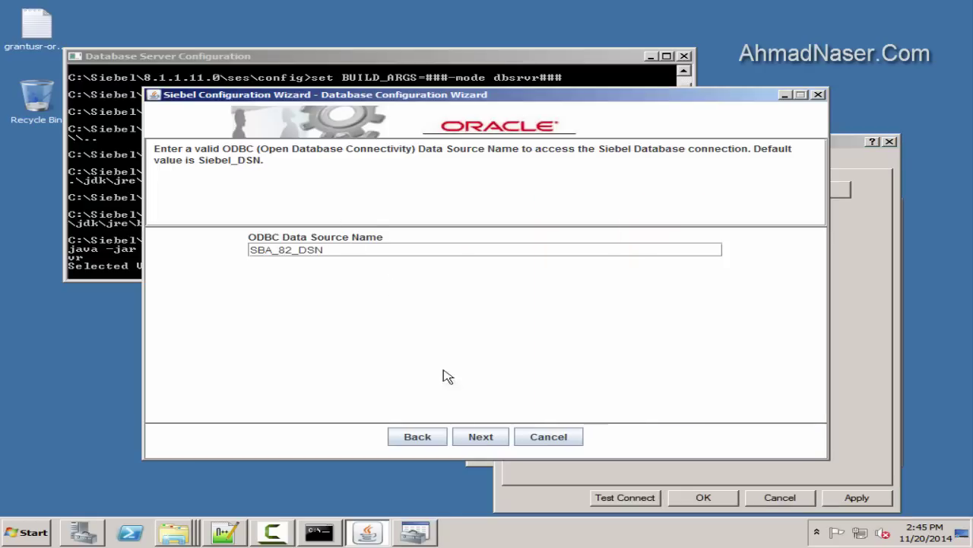
pyautogui.click(481, 437)
# Record the SADMIN user and its password in Notepad++ notes under a 'db config for siebel' heading
pyautogui.click(353, 250)
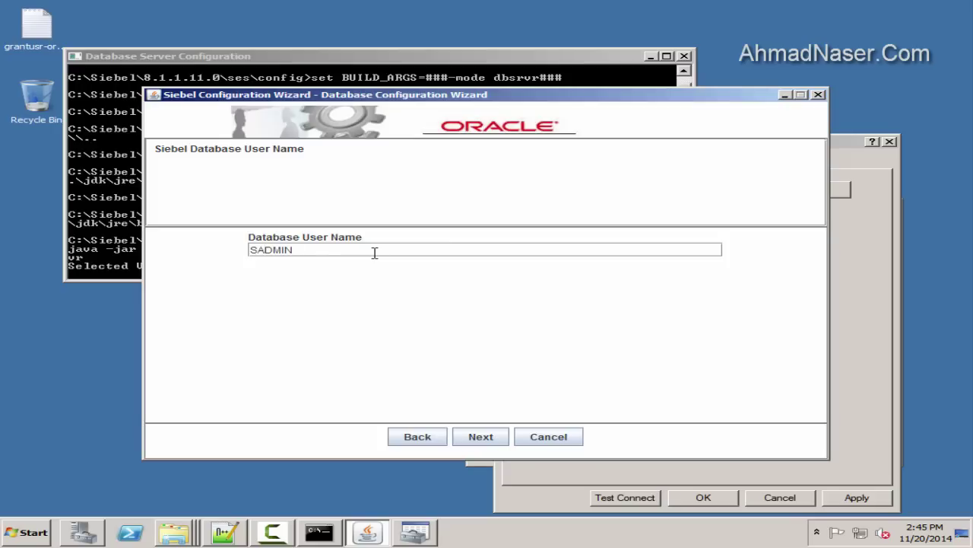
pyautogui.doubleClick(331, 252)
pyautogui.click(225, 534)
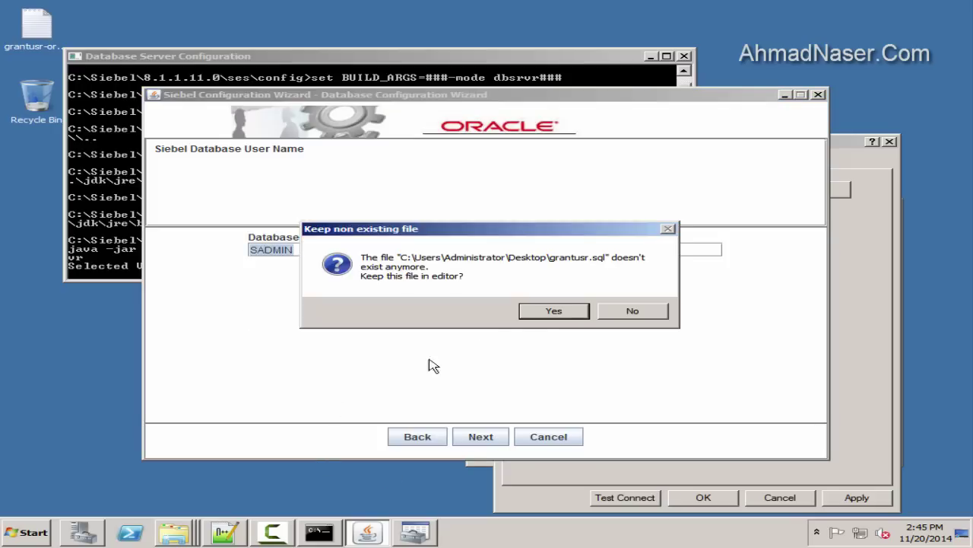
pyautogui.click(625, 311)
pyautogui.press('Return')
pyautogui.press('Return')
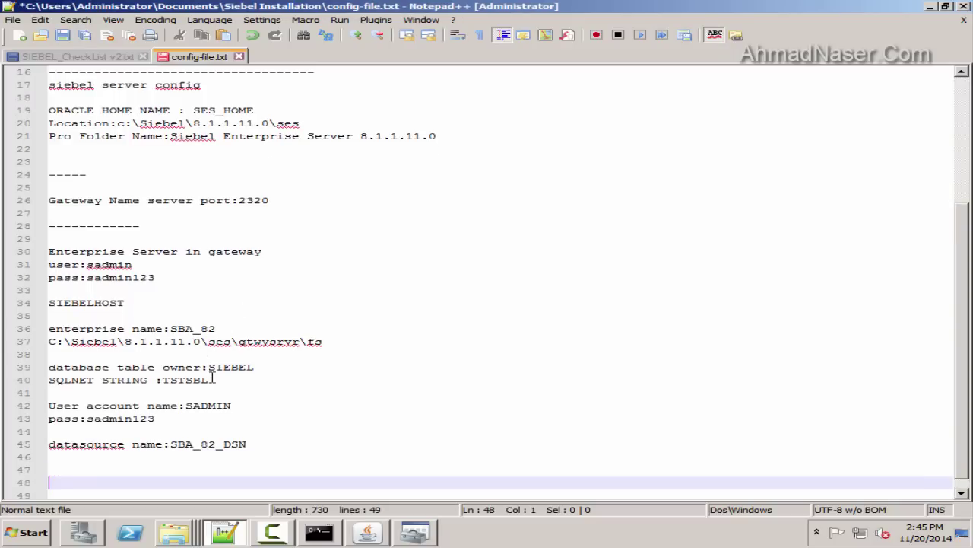
pyautogui.write('---------------')
pyautogui.press('Return')
pyautogui.press('Return')
pyautogui.write('db confi')
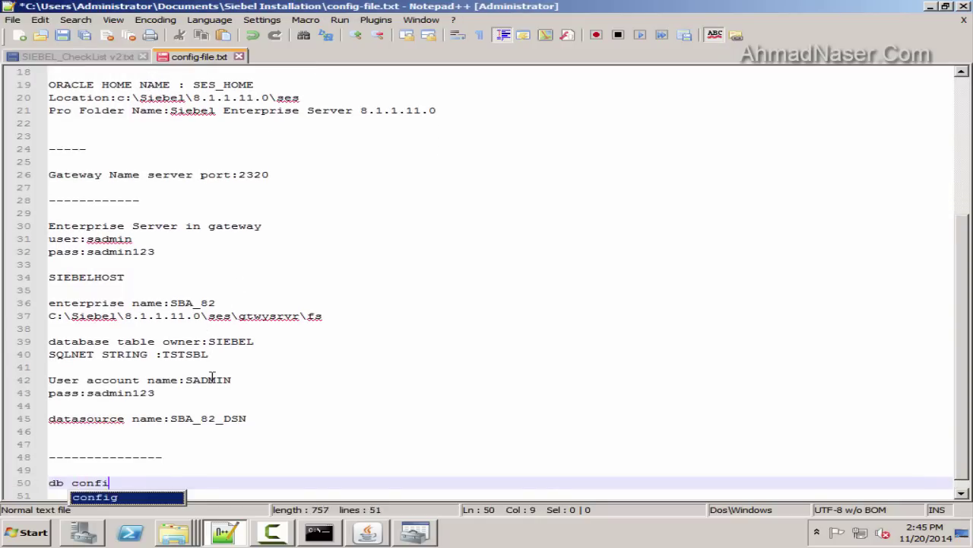
pyautogui.write('g for siebel')
pyautogui.press('Return')
pyautogui.press('Return')
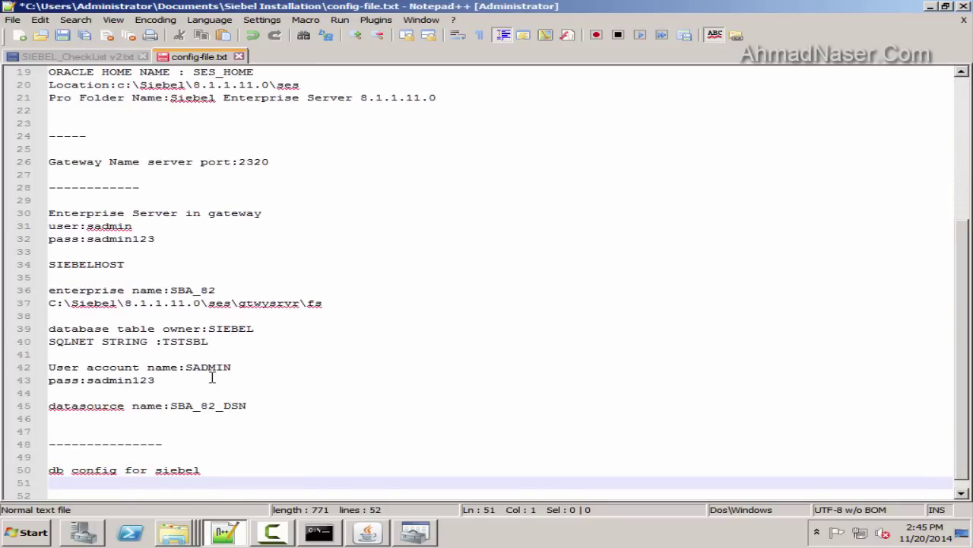
pyautogui.write('SADMIN')
pyautogui.press('Return')
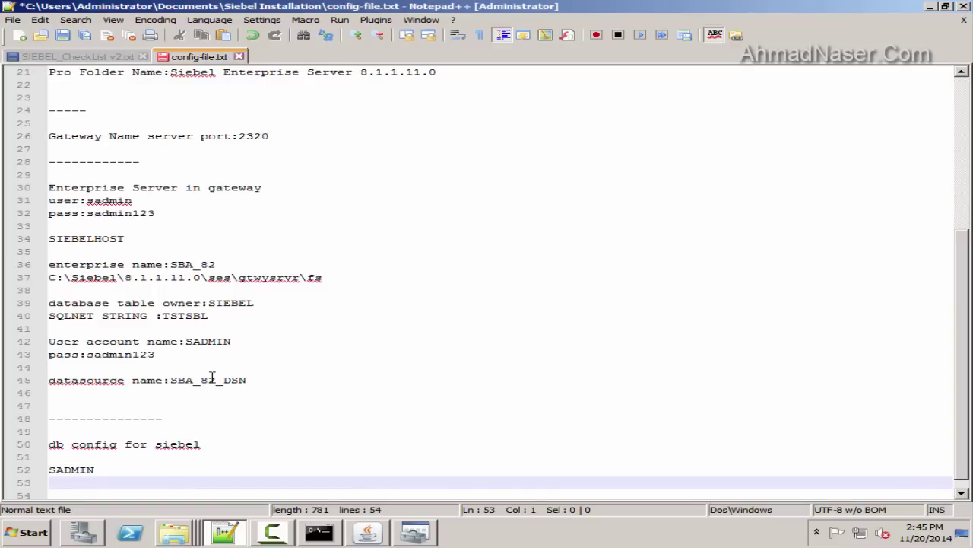
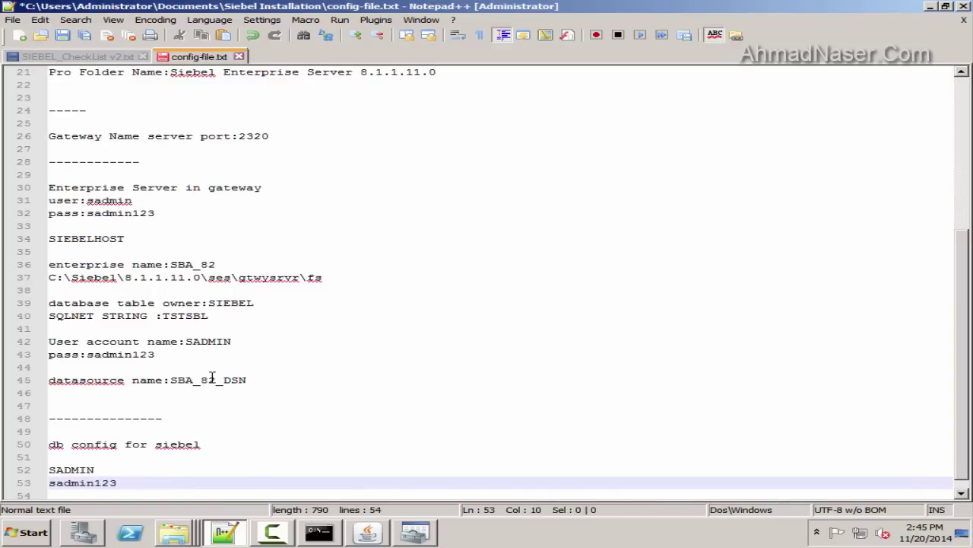
pyautogui.click(226, 531)
# Accept the SADMIN user name, paste the database password into both fields, and accept SIEBEL as table owner
pyautogui.click(486, 436)
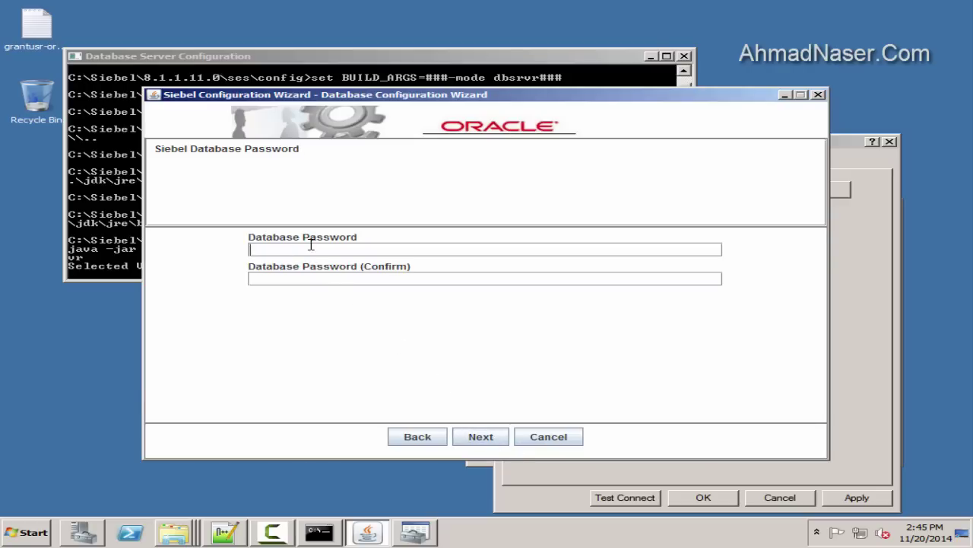
pyautogui.hotkey('ctrl', 'v')
pyautogui.press('Tab')
pyautogui.hotkey('ctrl', 'v')
pyautogui.click(478, 438)
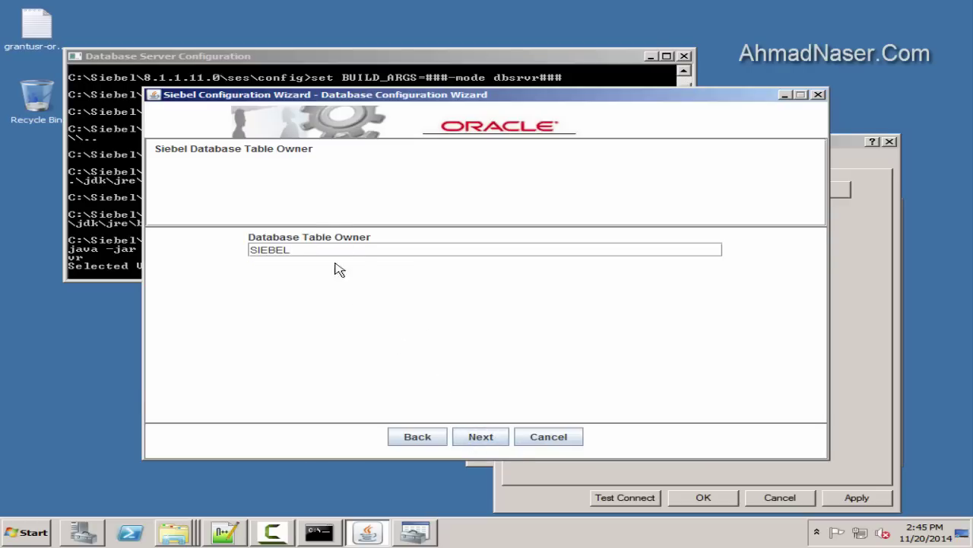
pyautogui.click(492, 438)
# Copy the saved password from line 53 of the notes into both table owner password fields and submit
pyautogui.click(225, 531)
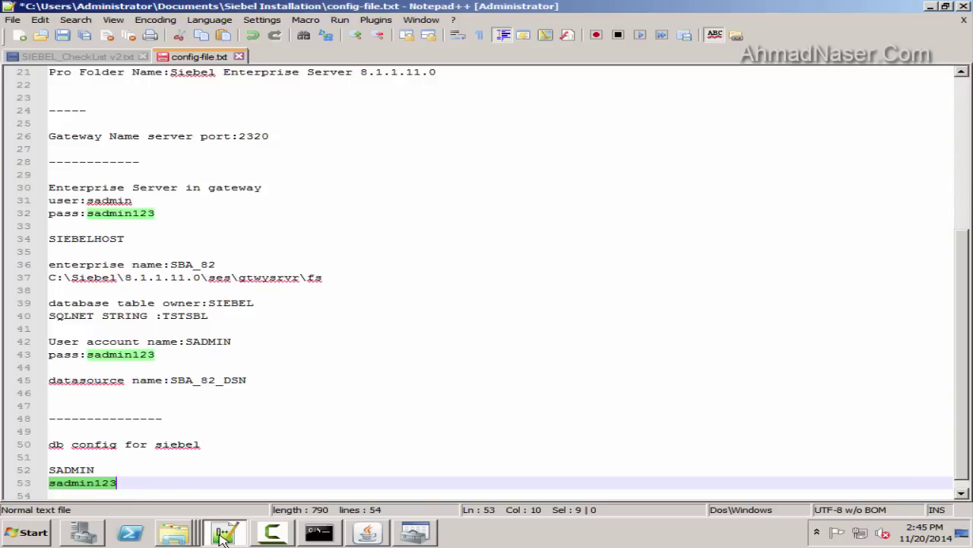
pyautogui.scroll(-1, 228, 305)
pyautogui.click(76, 470)
pyautogui.click(229, 535)
pyautogui.click(225, 531)
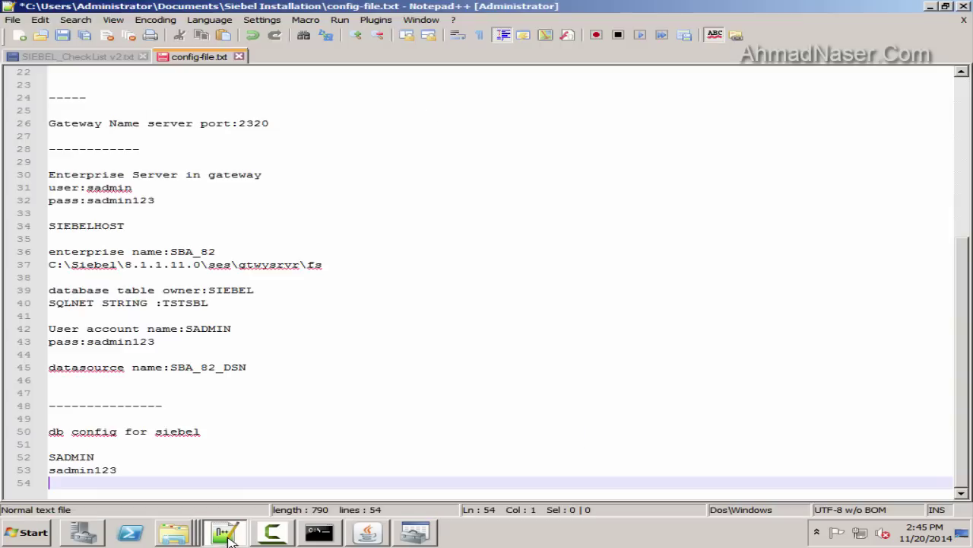
pyautogui.doubleClick(88, 470)
pyautogui.hotkey('ctrl', 'c')
pyautogui.click(221, 534)
pyautogui.click(312, 249)
pyautogui.hotkey('ctrl', 'v')
pyautogui.press('Tab')
pyautogui.hotkey('ctrl', 'v')
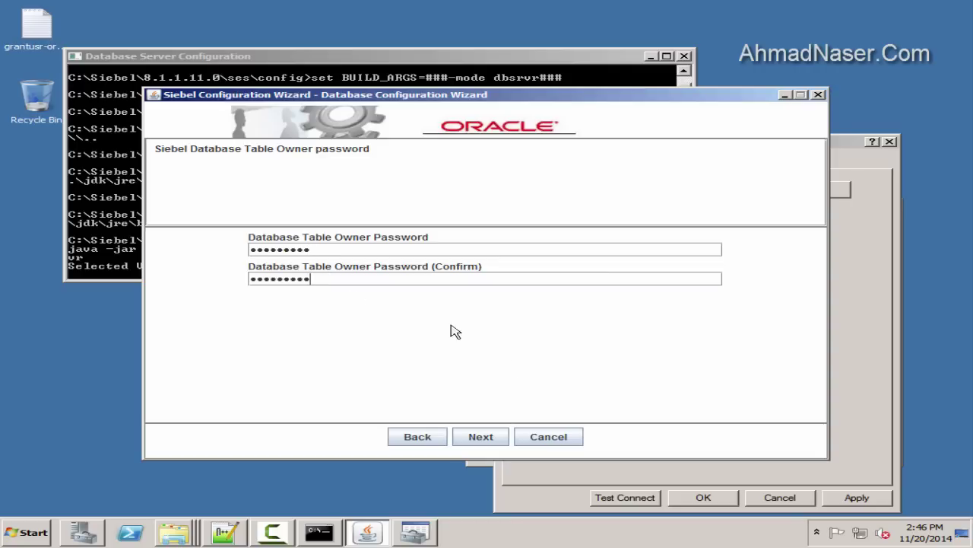
pyautogui.click(487, 441)
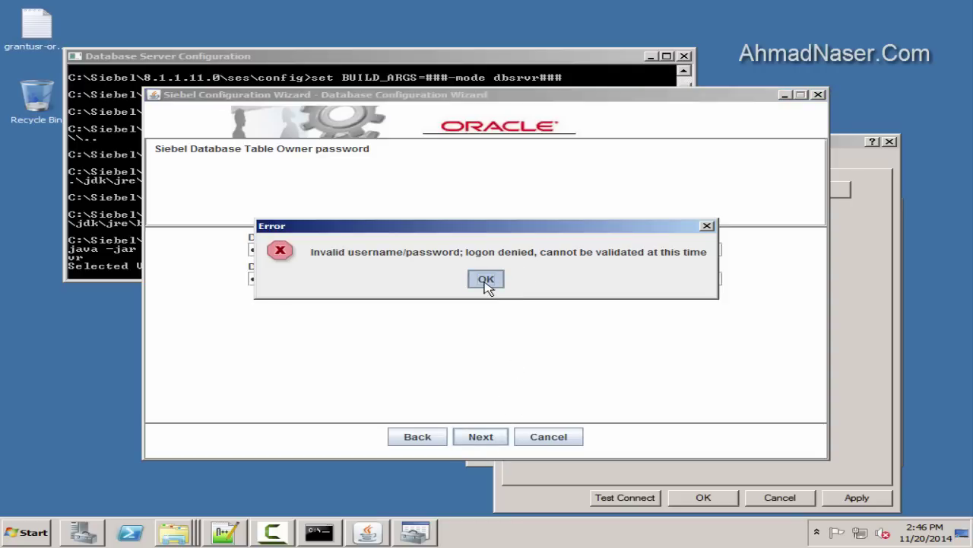
# Dismiss the logon-denied error and check the sqlplus connection and SADMIN password-reset lines in the console
pyautogui.click(485, 281)
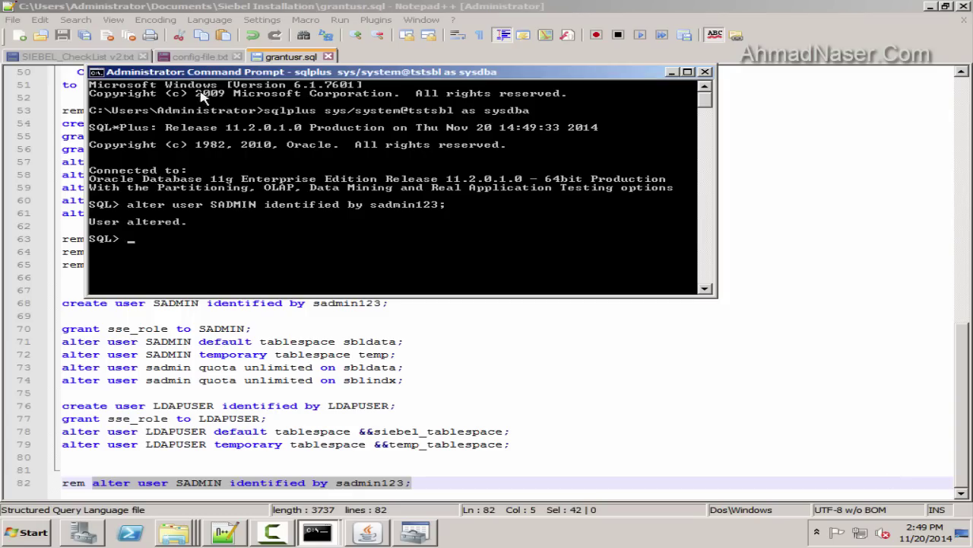
pyautogui.hotkey('alt', 'space')
pyautogui.moveTo(119, 173)
pyautogui.click(206, 173)
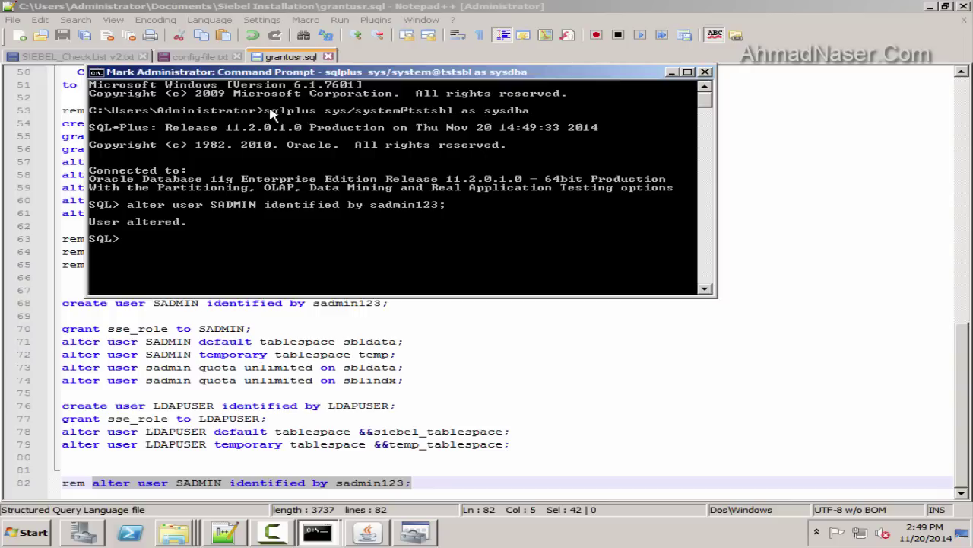
pyautogui.moveTo(264, 110); pyautogui.dragTo(539, 114)
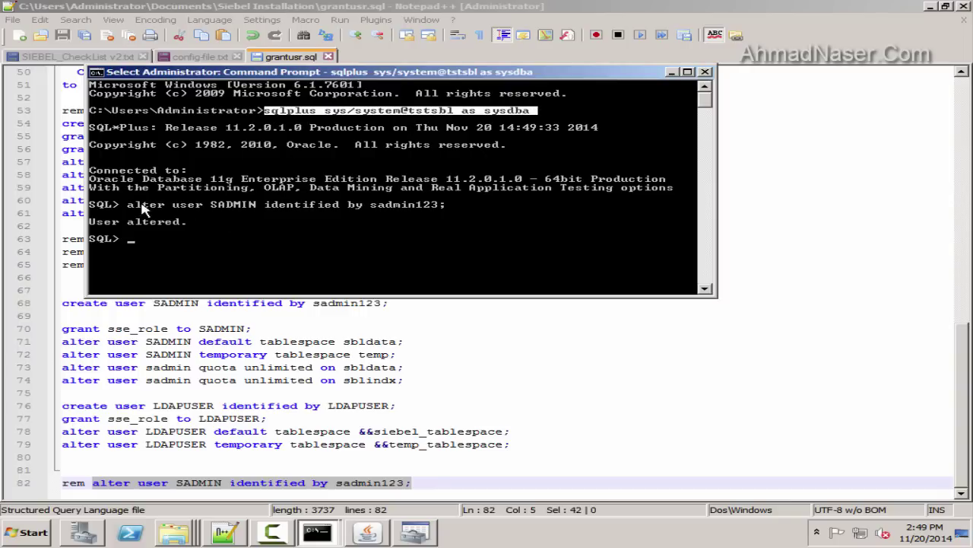
pyautogui.moveTo(128, 206); pyautogui.dragTo(450, 210)
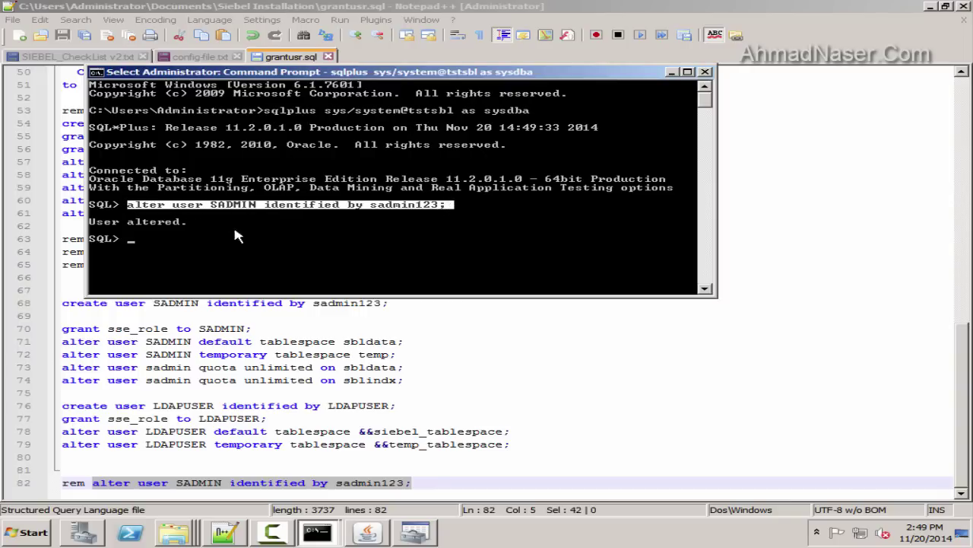
pyautogui.click(318, 531)
pyautogui.click(671, 71)
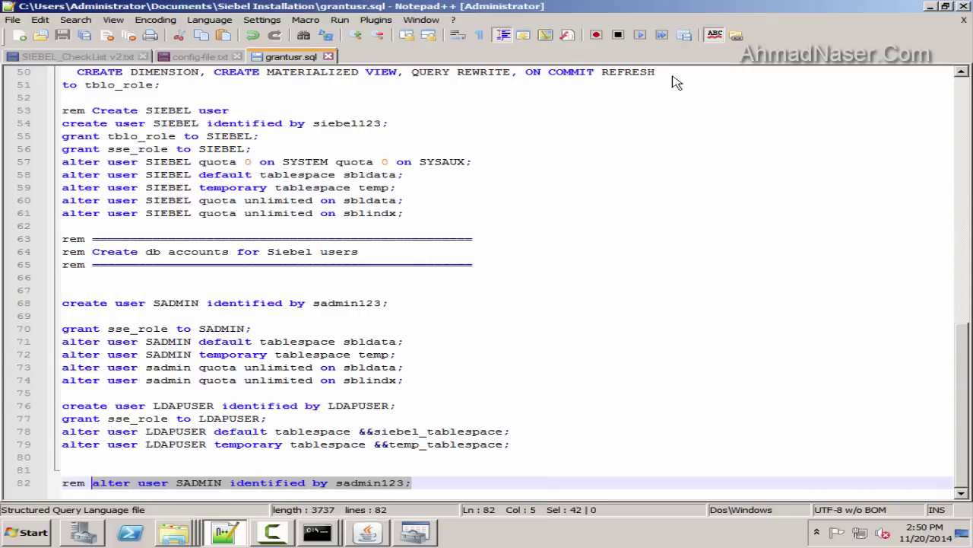
pyautogui.click(929, 6)
# Re-enter the table owner password for SIEBEL in both fields, submit, and dismiss the repeated logon-denied error
pyautogui.click(418, 436)
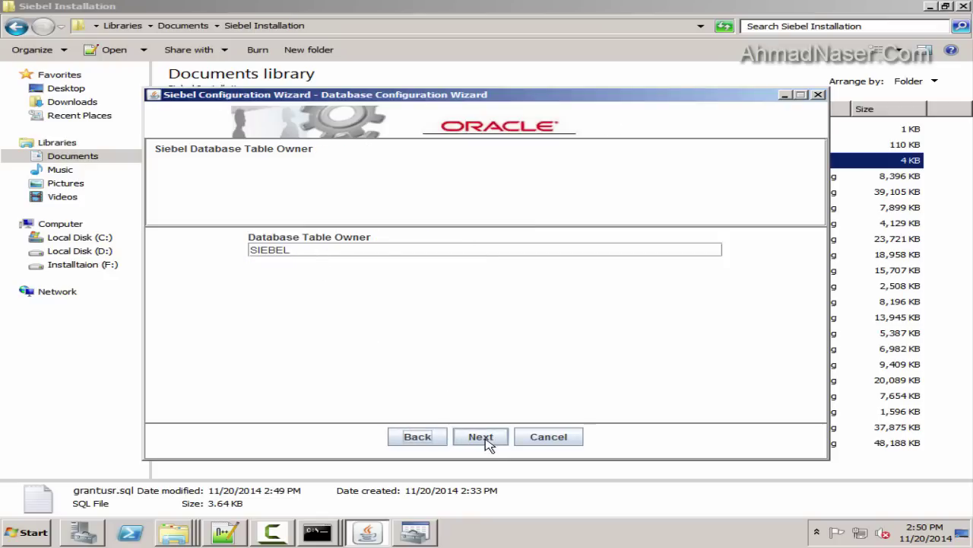
pyautogui.click(485, 439)
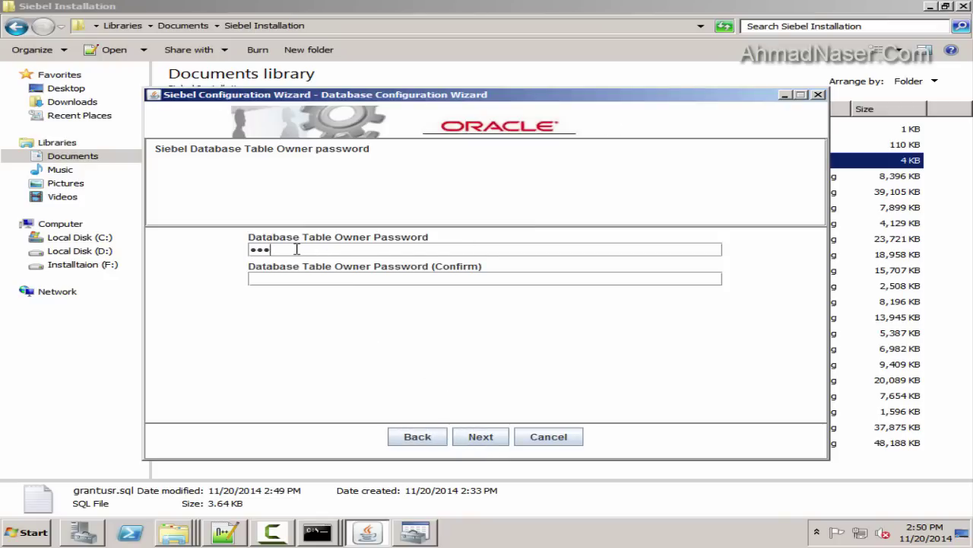
pyautogui.click(225, 531)
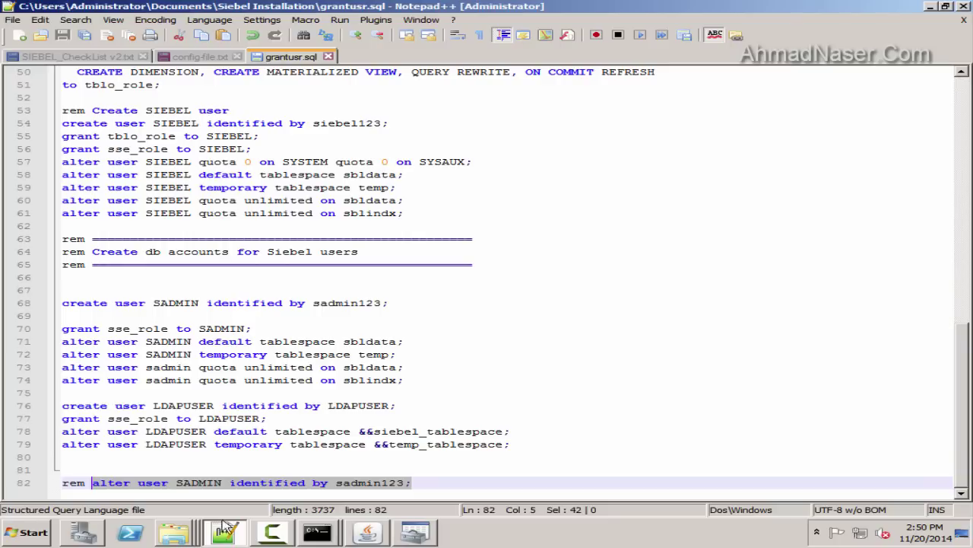
pyautogui.click(199, 56)
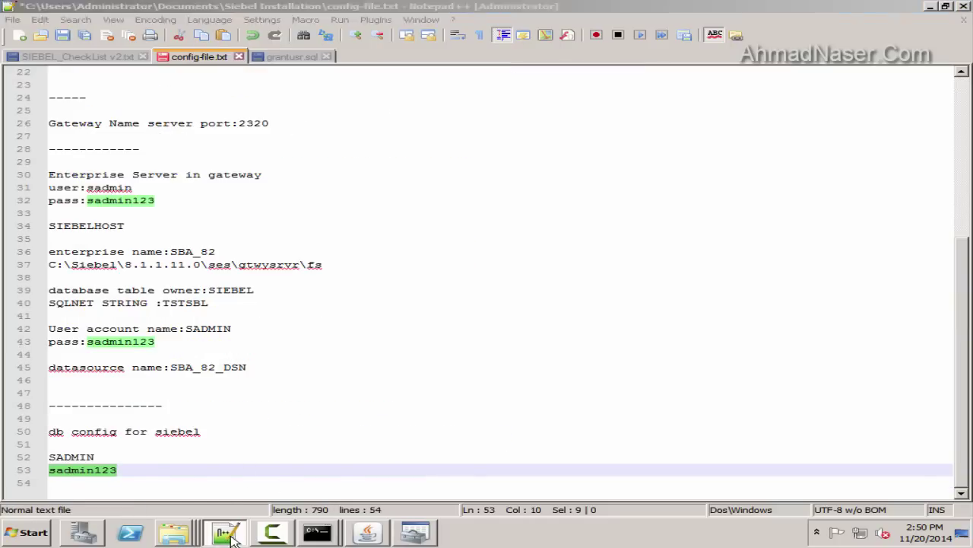
pyautogui.click(225, 531)
pyautogui.click(283, 278)
pyautogui.hotkey('ctrl', 'v')
pyautogui.click(481, 436)
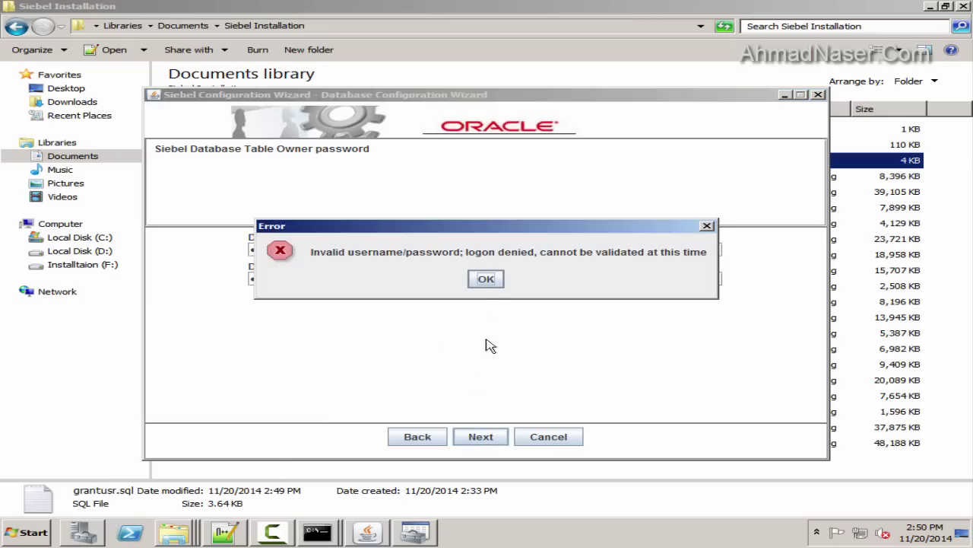
pyautogui.click(486, 278)
# Redo user name sadmin and its database password in both fields, then accept SIEBEL as table owner
pyautogui.press('Return')
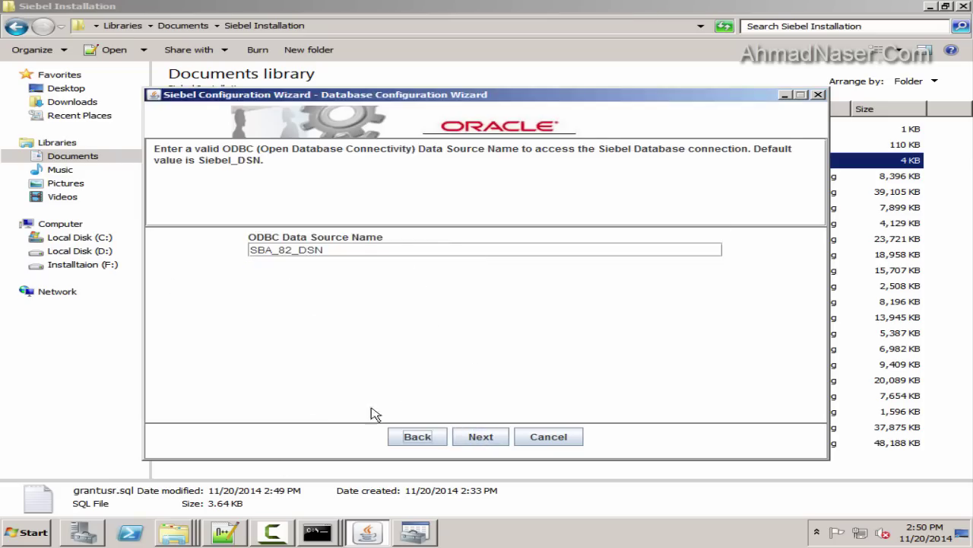
pyautogui.press('Return')
pyautogui.click(299, 252)
pyautogui.write('sadmin')
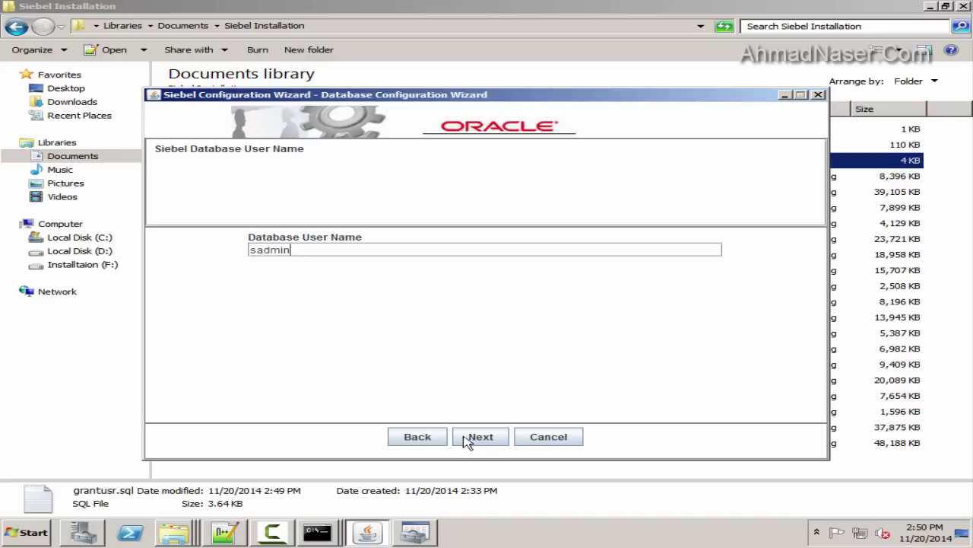
pyautogui.click(470, 437)
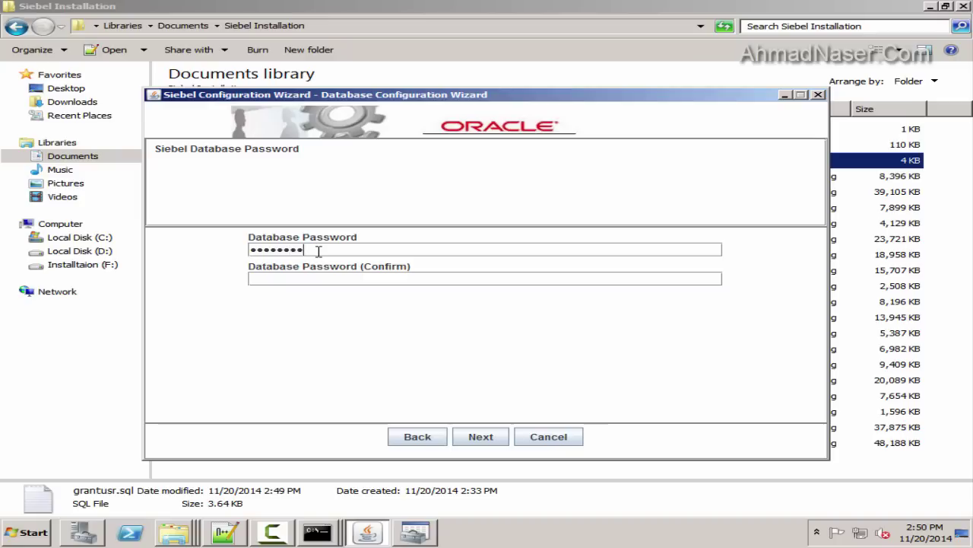
pyautogui.click(342, 278)
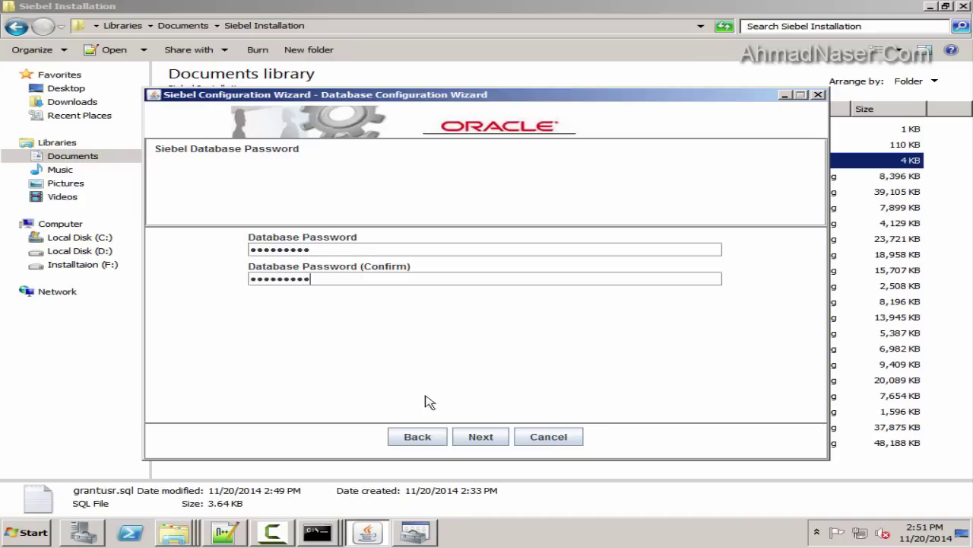
pyautogui.click(494, 441)
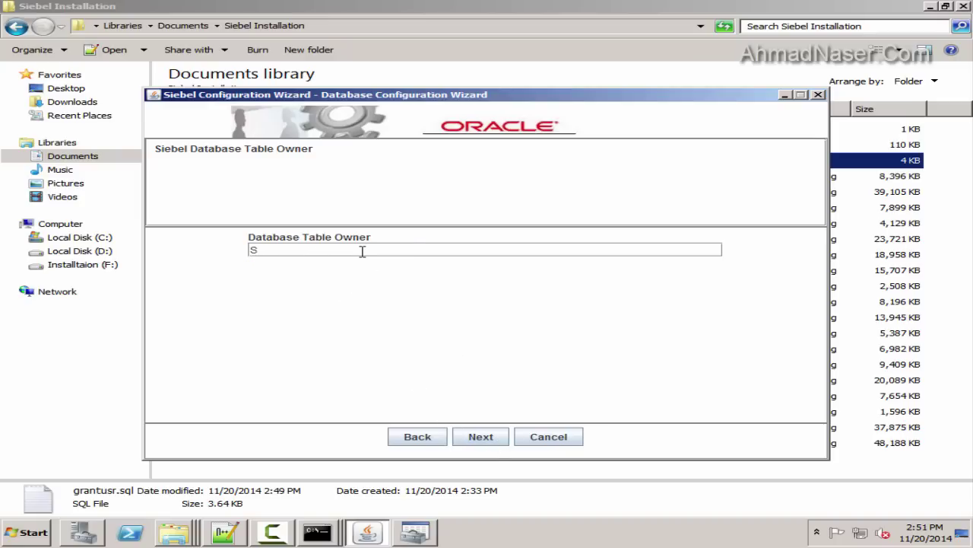
pyautogui.click(491, 443)
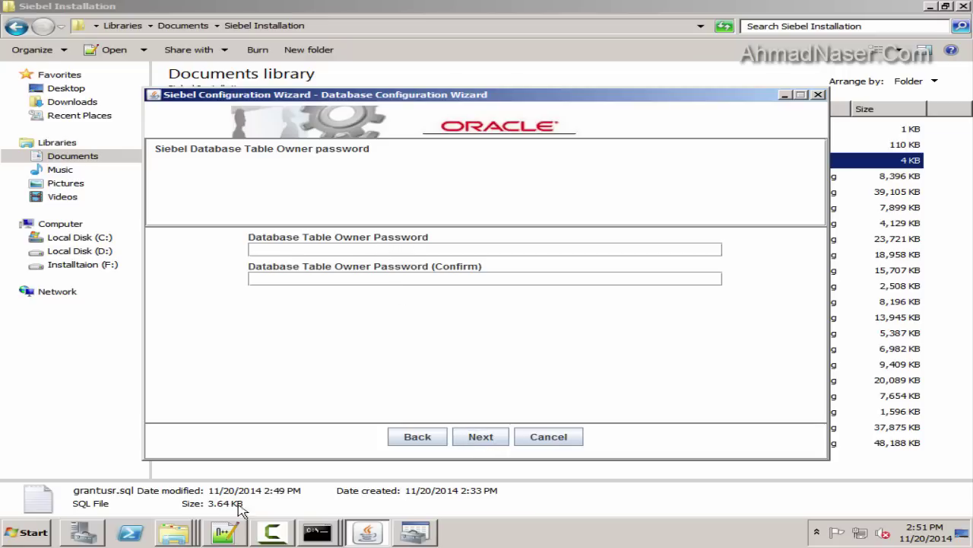
# Copy the SIEBEL user's password from line 54 of grantusr.sql into both table owner password fields
pyautogui.click(235, 537)
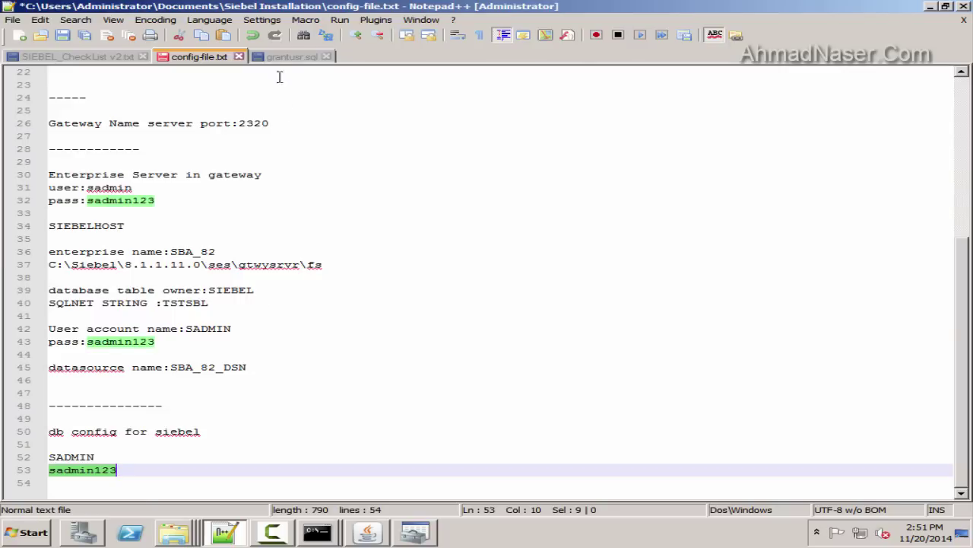
pyautogui.click(287, 57)
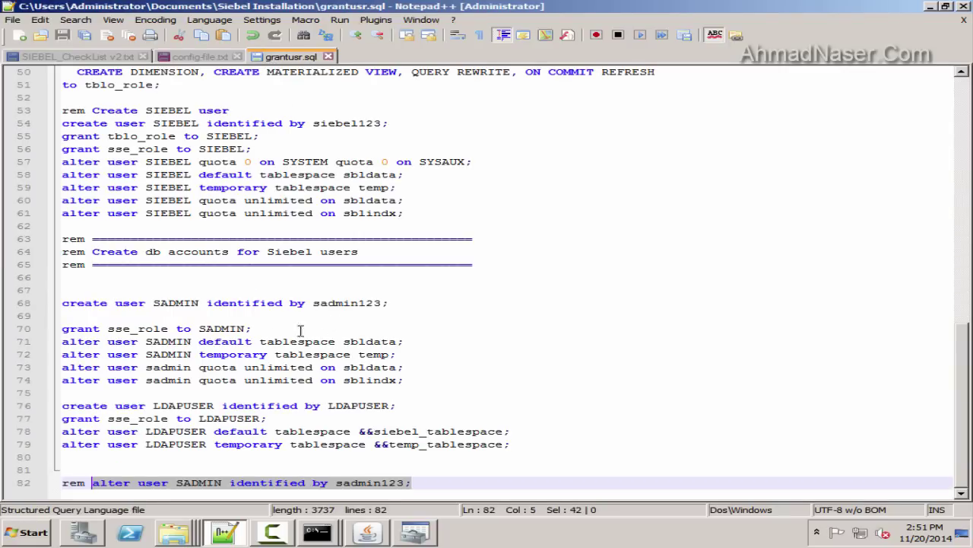
pyautogui.doubleClick(346, 123)
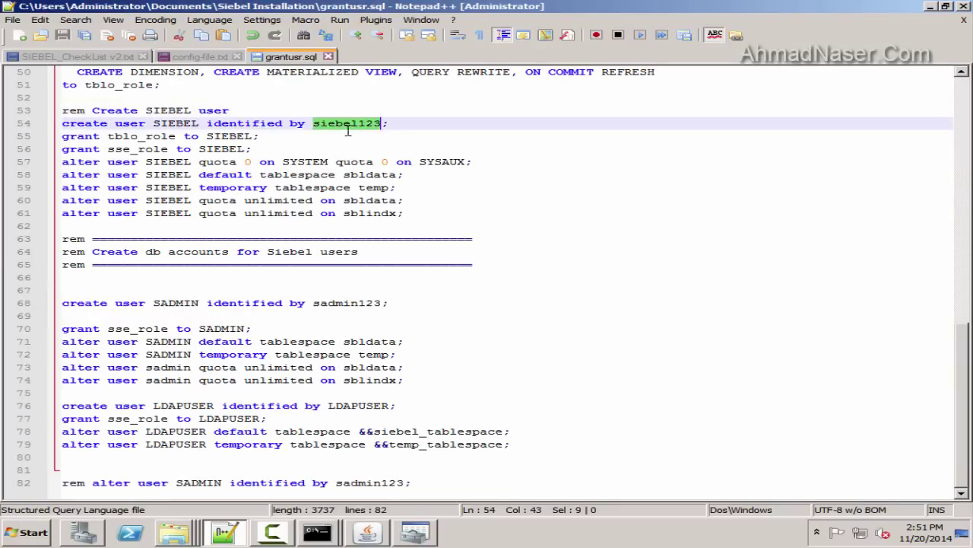
pyautogui.hotkey('ctrl', 'c')
pyautogui.hotkey('alt', 'Tab')
pyautogui.click(327, 251)
pyautogui.hotkey('ctrl', 'v')
pyautogui.click(334, 279)
pyautogui.hotkey('ctrl', 'v')
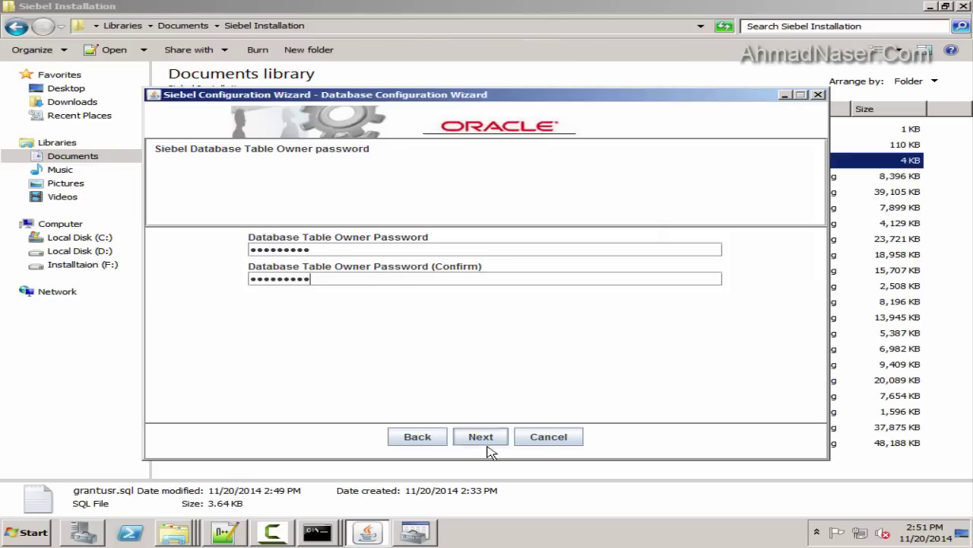
# Replace line 53 of config-file.txt with the SIEBEL owner password
pyautogui.click(225, 532)
pyautogui.hotkey('ctrl', 'Tab')
pyautogui.click(87, 474)
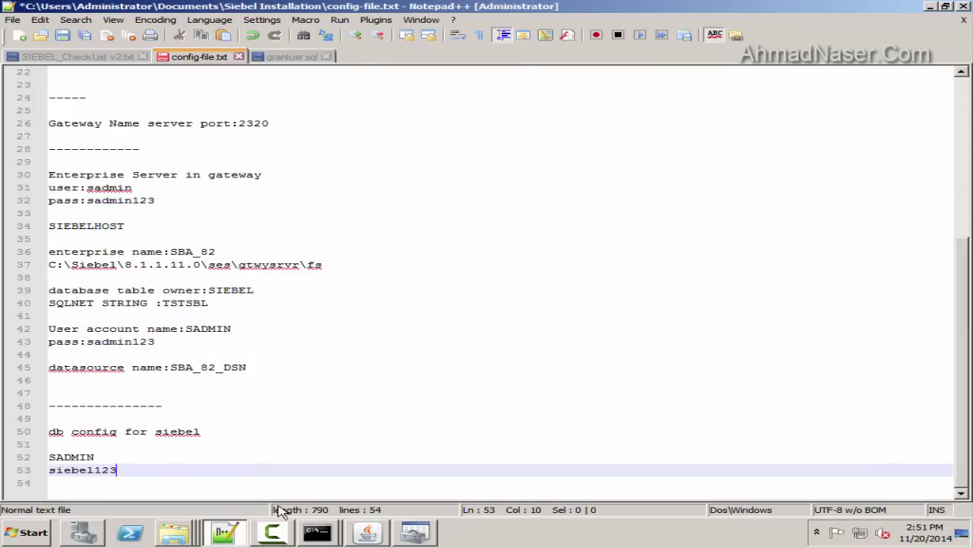
pyautogui.hotkey('alt', 'Tab')
# Consult the notes and grantusr.sql, then paste SBLDATA into the Index Table Space Name field
pyautogui.click(479, 437)
pyautogui.click(338, 248)
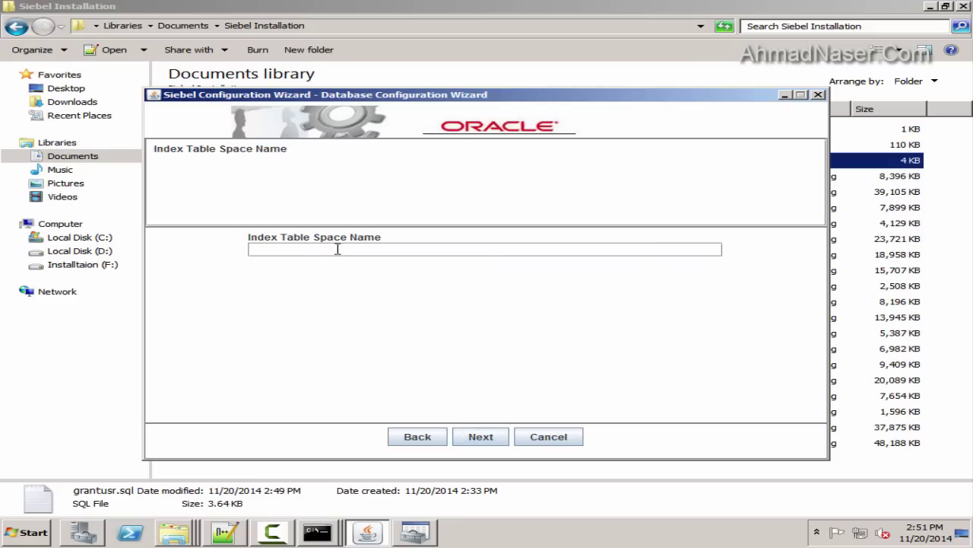
pyautogui.click(245, 537)
pyautogui.scroll(-2, 165, 337)
pyautogui.scroll(4, 190, 304)
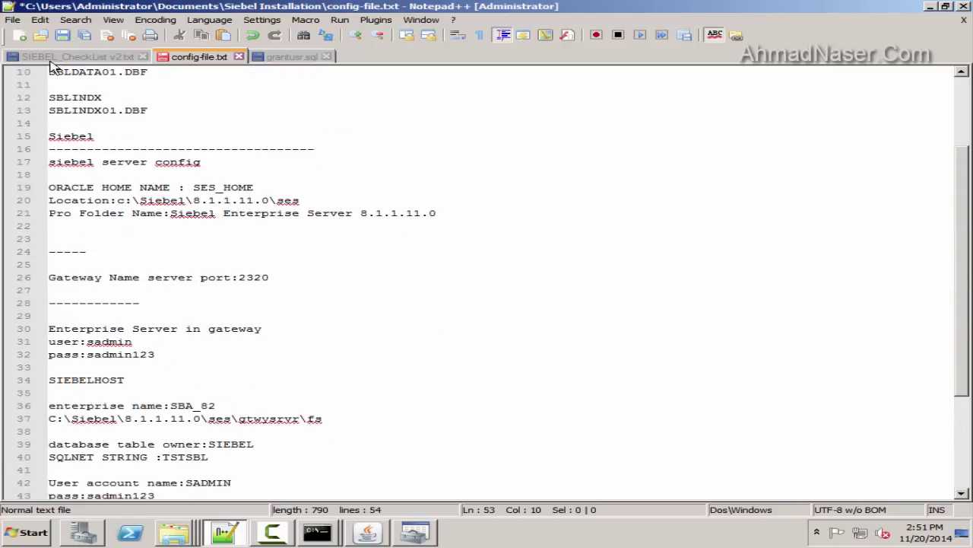
pyautogui.scroll(3, 221, 262)
pyautogui.click(292, 56)
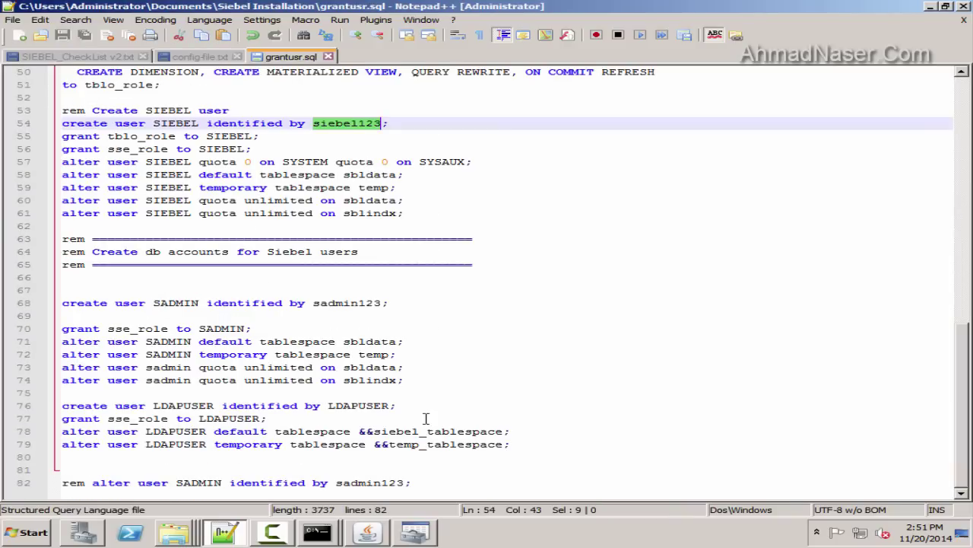
pyautogui.click(422, 484)
pyautogui.click(197, 58)
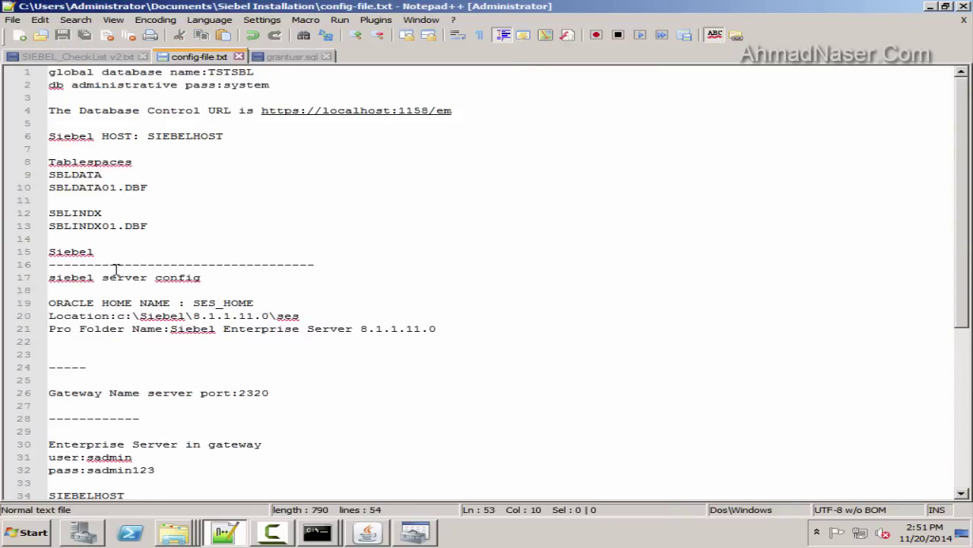
pyautogui.doubleClick(95, 174)
pyautogui.hotkey('alt', 'Tab')
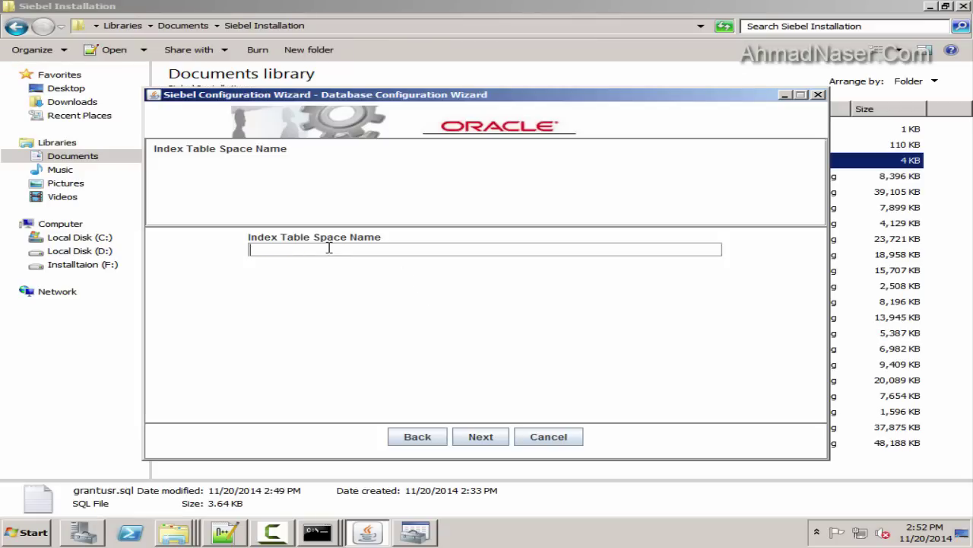
pyautogui.hotkey('ctrl', 'v')
# Copy SBLINDX from the notes and paste SBLDATA into the Table Space Name field
pyautogui.click(225, 532)
pyautogui.doubleClick(82, 213)
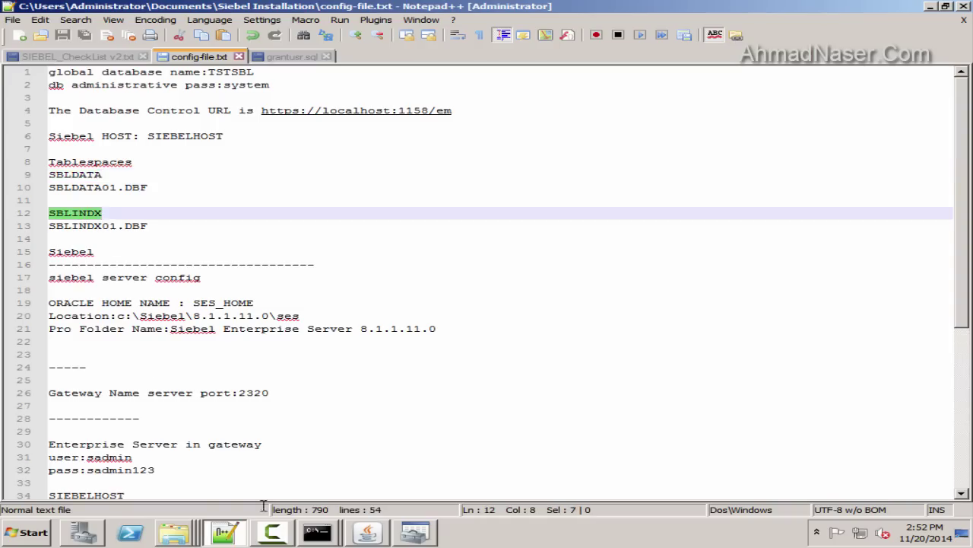
pyautogui.hotkey('alt', 'Tab')
pyautogui.hotkey('ctrl', 'a')
pyautogui.click(464, 444)
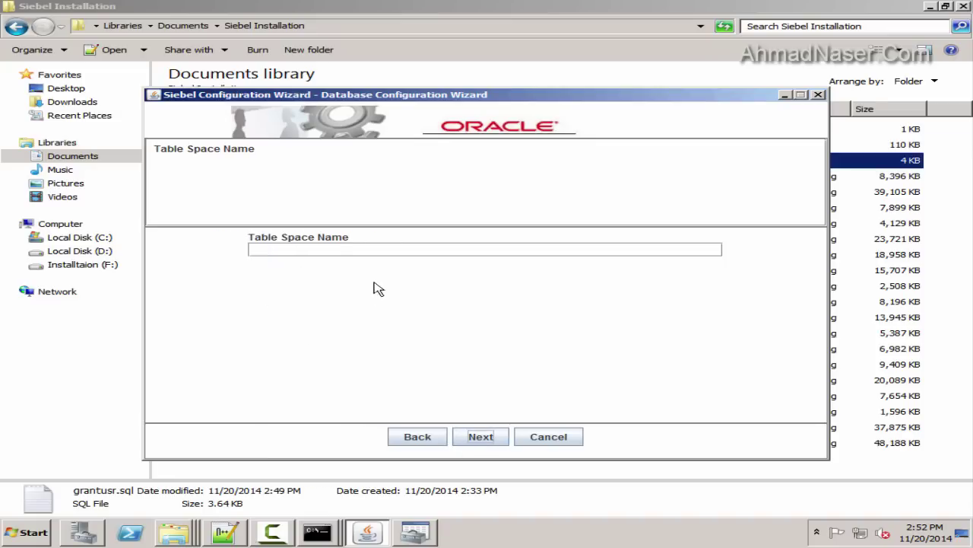
pyautogui.hotkey('alt', 'Tab')
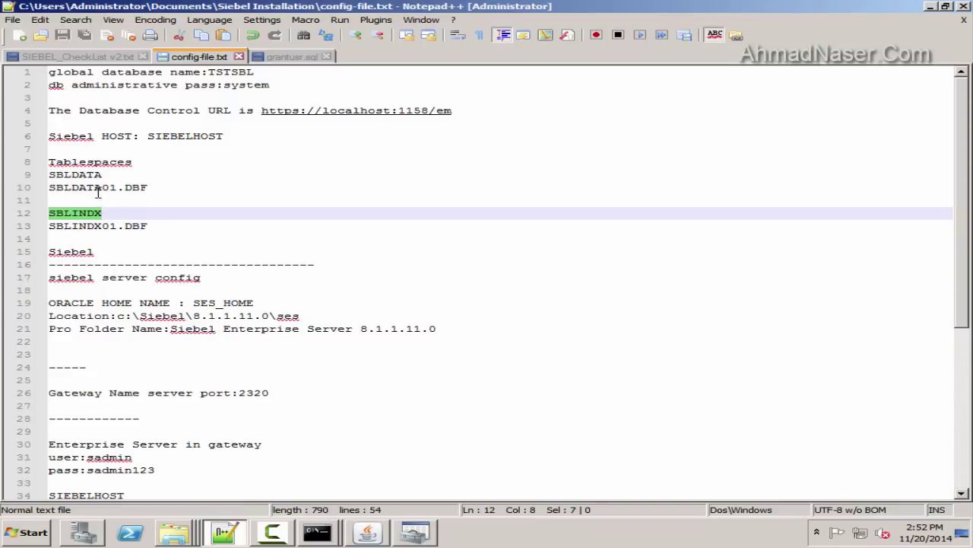
pyautogui.doubleClick(83, 174)
pyautogui.hotkey('alt', 'Tab')
pyautogui.hotkey('ctrl', 'v')
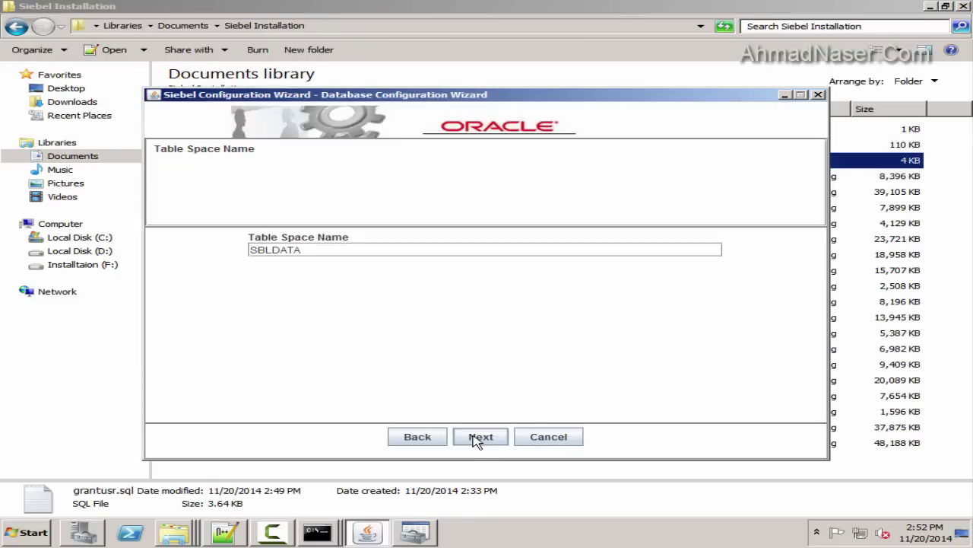
pyautogui.click(481, 437)
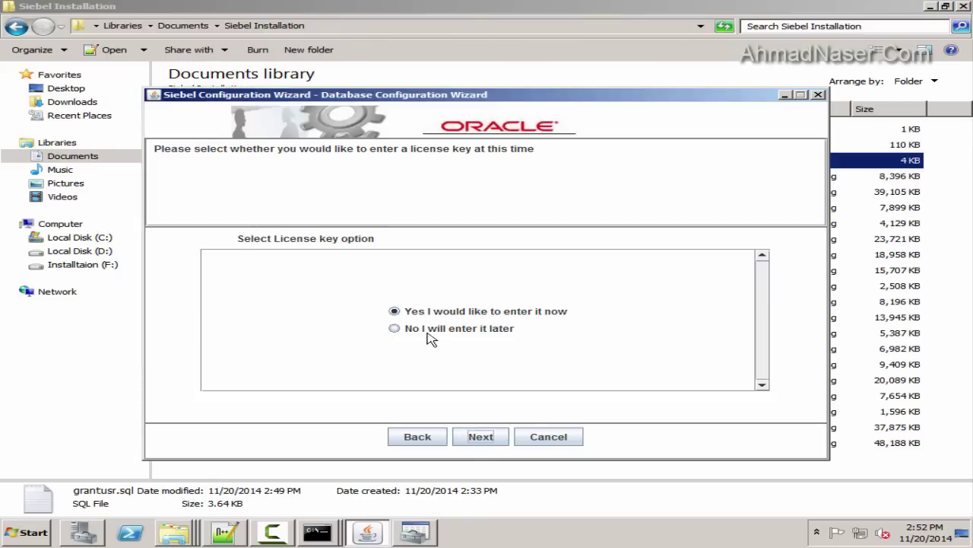
# Choose to enter the license key later, recheck both tablespace values, and retype SBLDATA
pyautogui.click(430, 329)
pyautogui.click(415, 440)
pyautogui.moveTo(304, 250); pyautogui.dragTo(206, 249)
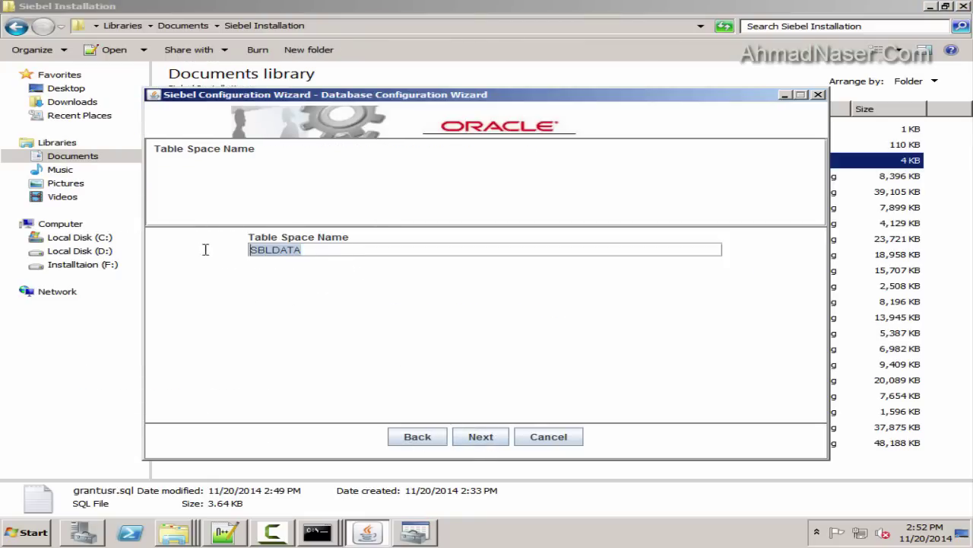
pyautogui.click(437, 436)
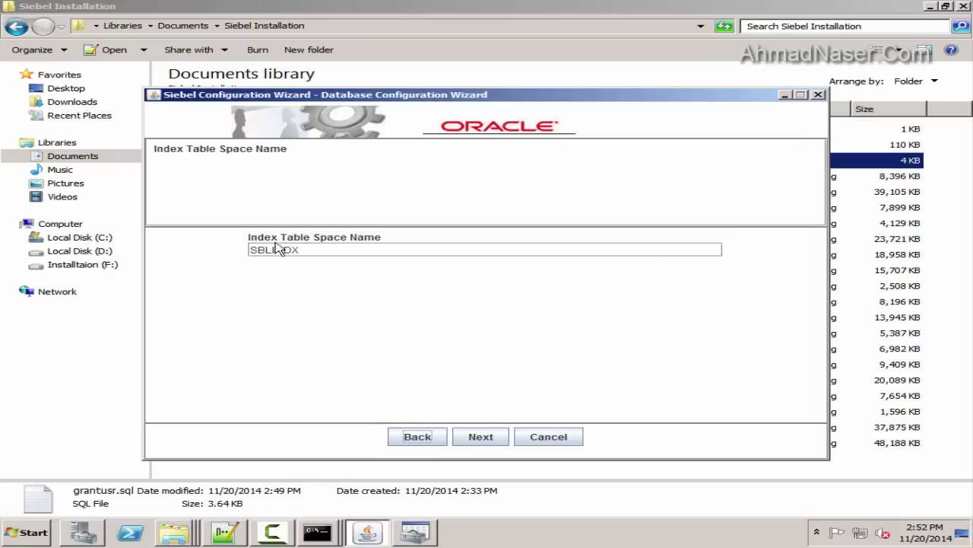
pyautogui.moveTo(323, 250); pyautogui.dragTo(208, 247)
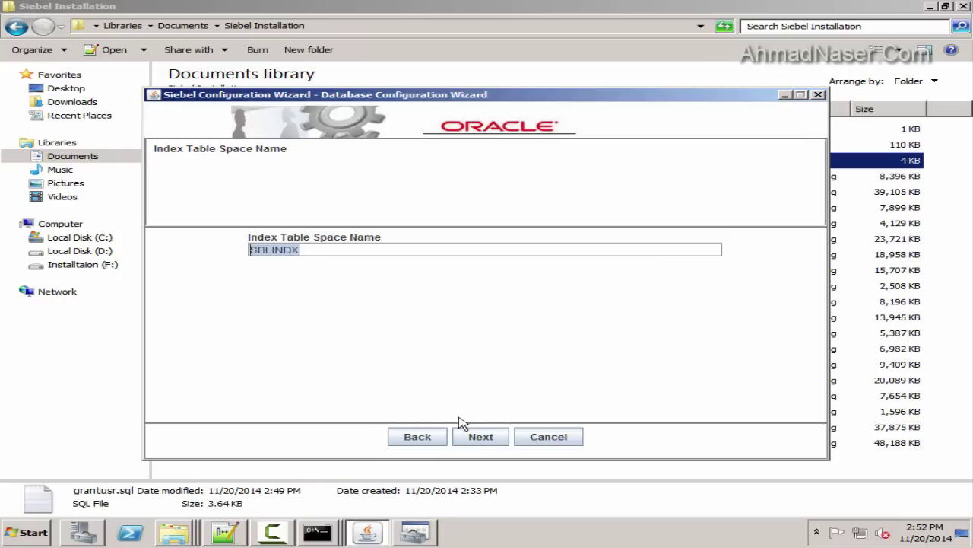
pyautogui.click(487, 437)
pyautogui.write('SBLDATA')
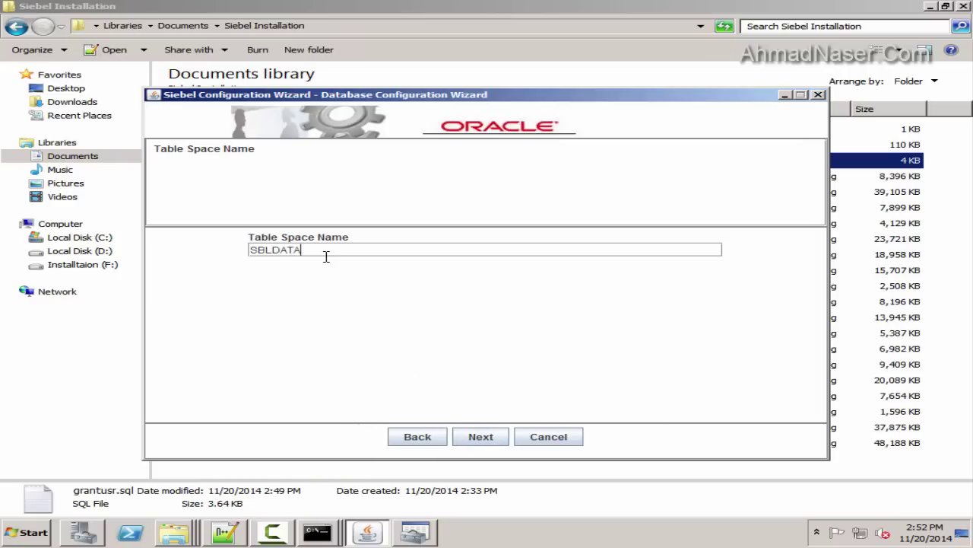
pyautogui.click(480, 435)
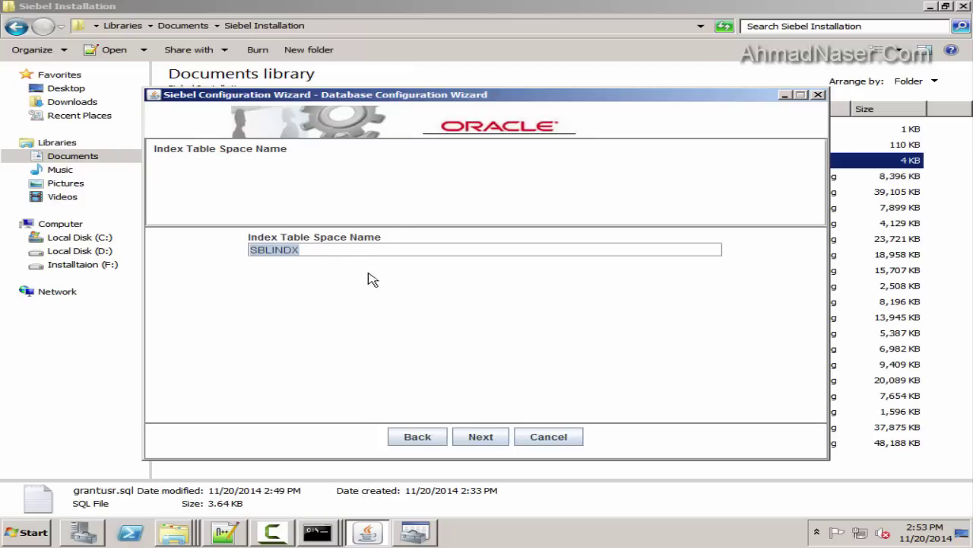
# Fill the tablespace field with SBLINDX, correct its value, and defer the license key to later
pyautogui.click(479, 436)
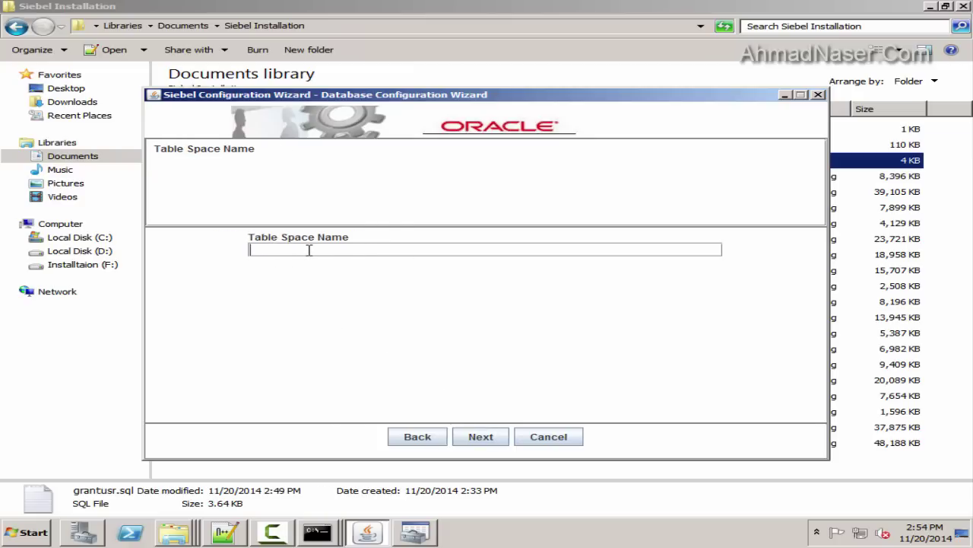
pyautogui.hotkey('ctrl', 'v')
pyautogui.click(479, 437)
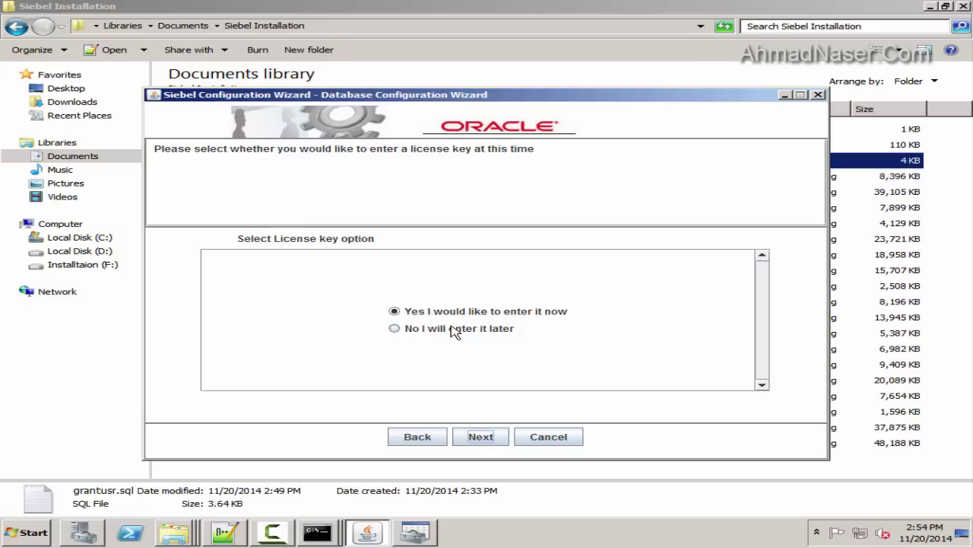
pyautogui.click(417, 437)
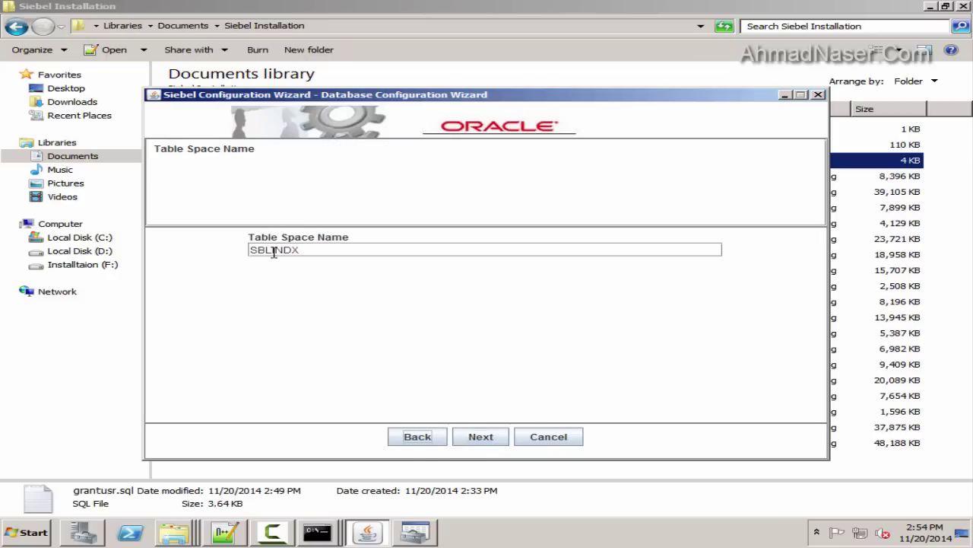
pyautogui.click(337, 249)
pyautogui.press('BackSpace')
pyautogui.press('BackSpace')
pyautogui.press('BackSpace')
pyautogui.click(480, 438)
pyautogui.click(437, 328)
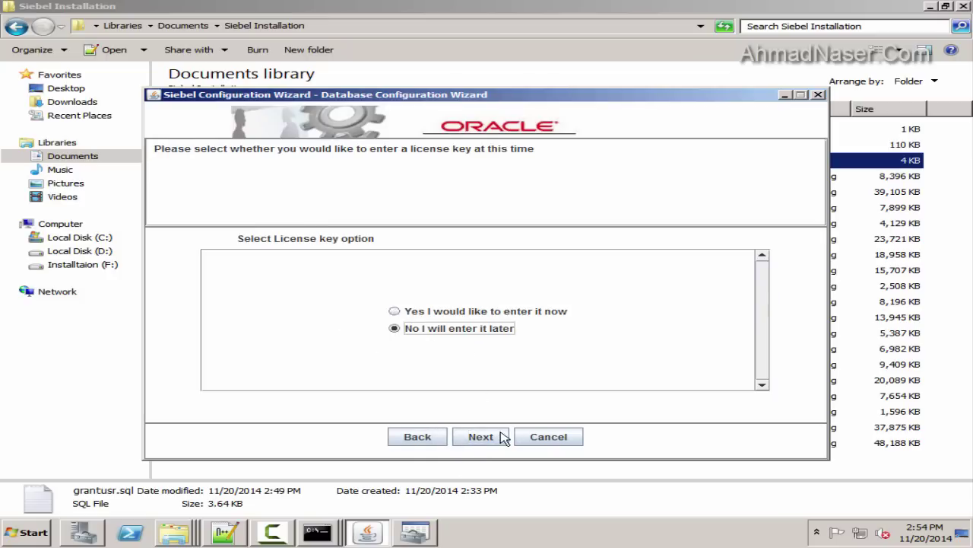
# Enable 'Uses the Oracle Parallel Indexing option' after checking the computer's hardware in System Properties
pyautogui.click(502, 437)
pyautogui.click(350, 318)
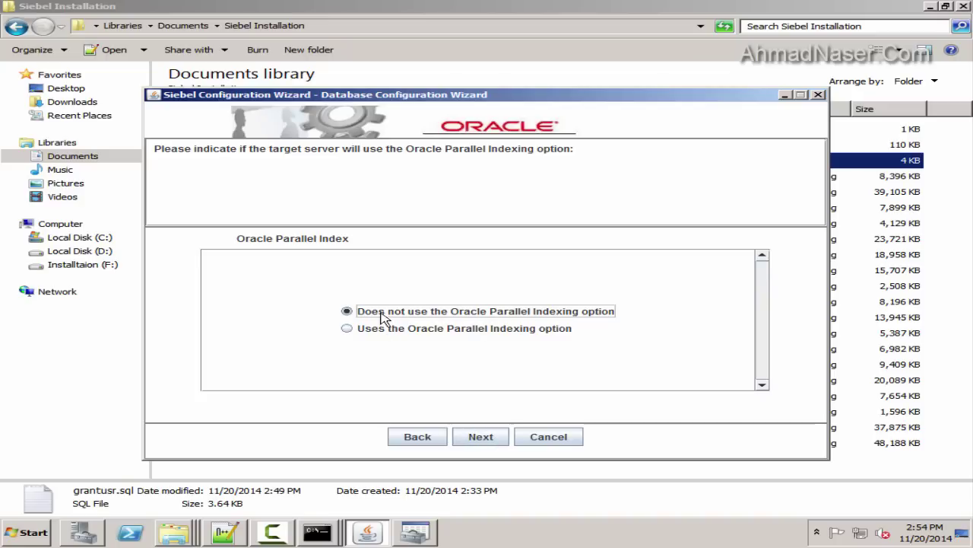
pyautogui.click(437, 332)
pyautogui.click(29, 532)
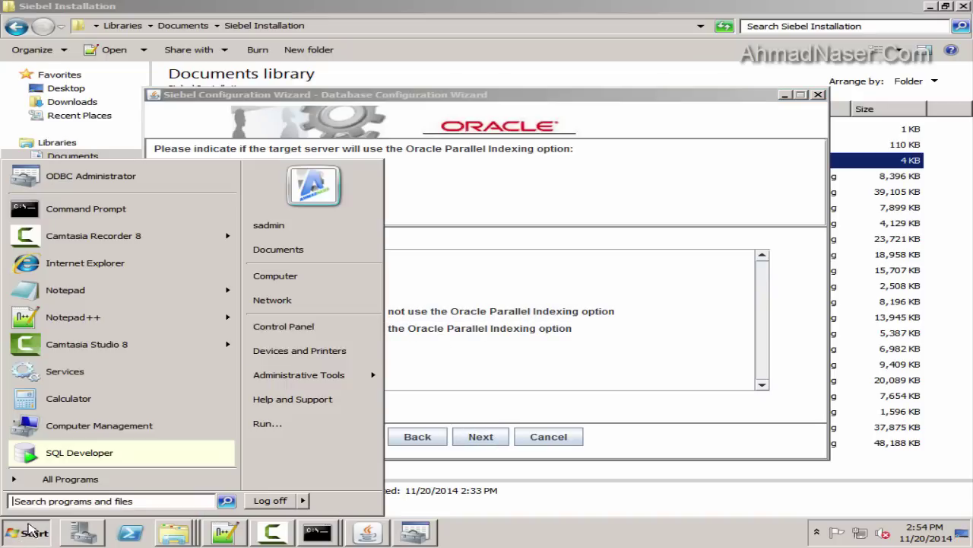
pyautogui.rightClick(275, 276)
pyautogui.click(315, 362)
pyautogui.scroll(-1, 572, 253)
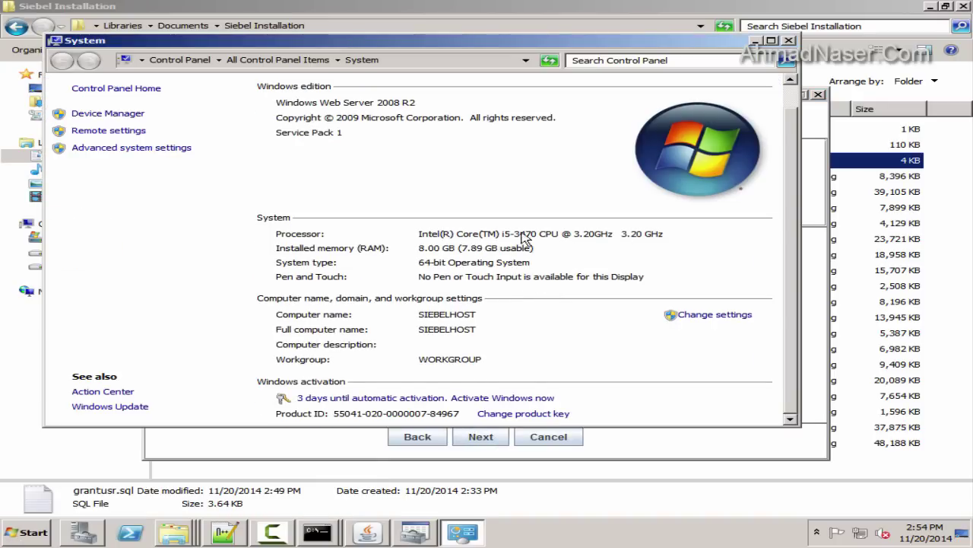
pyautogui.click(790, 41)
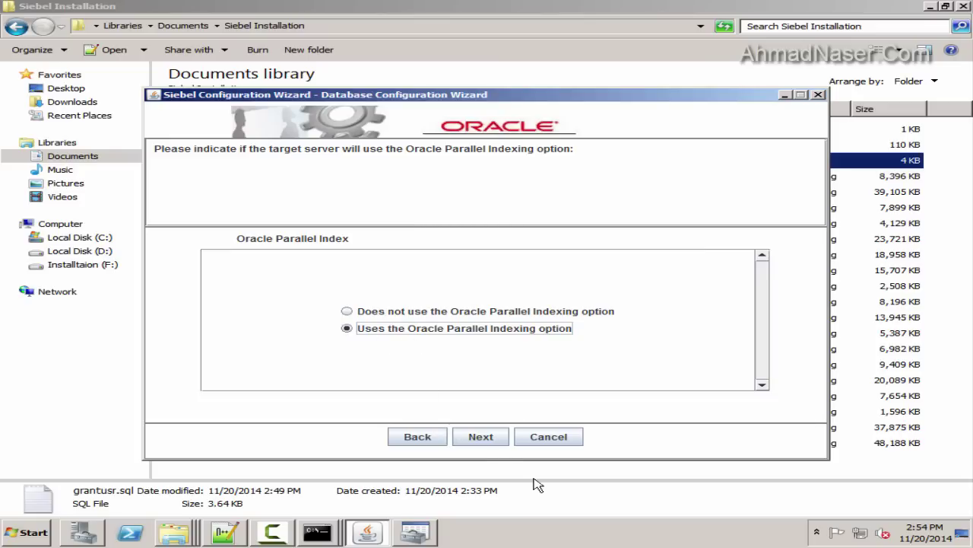
# Keep SSE_ROLE as the Security Group grantee and record it at the end of the notes
pyautogui.click(481, 437)
pyautogui.moveTo(348, 253); pyautogui.dragTo(147, 245)
pyautogui.hotkey('ctrl', 'c')
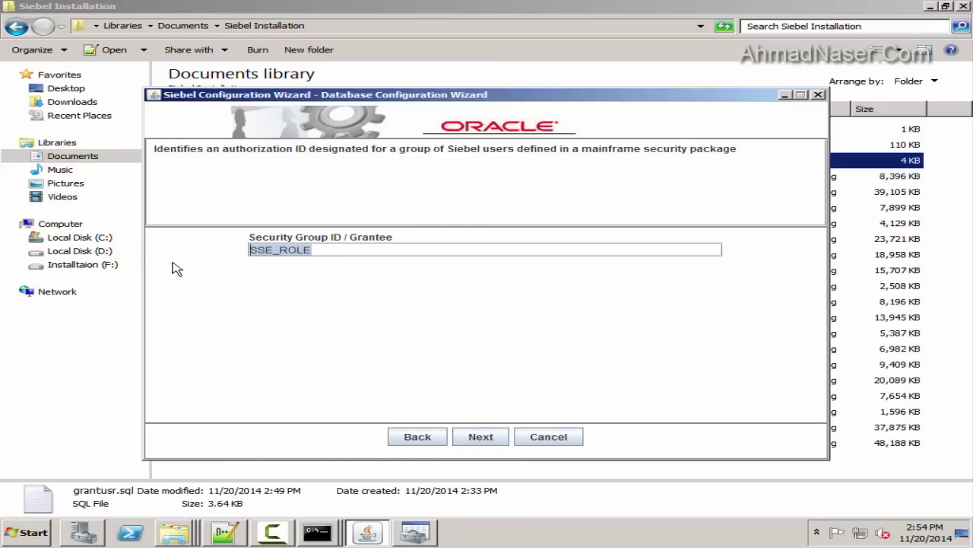
pyautogui.click(225, 531)
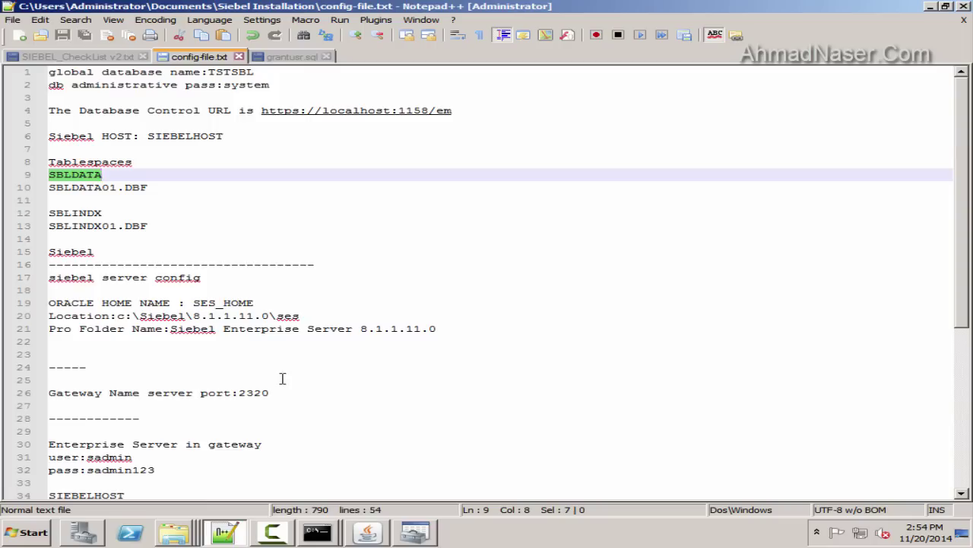
pyautogui.scroll(-7, 280, 378)
pyautogui.click(152, 487)
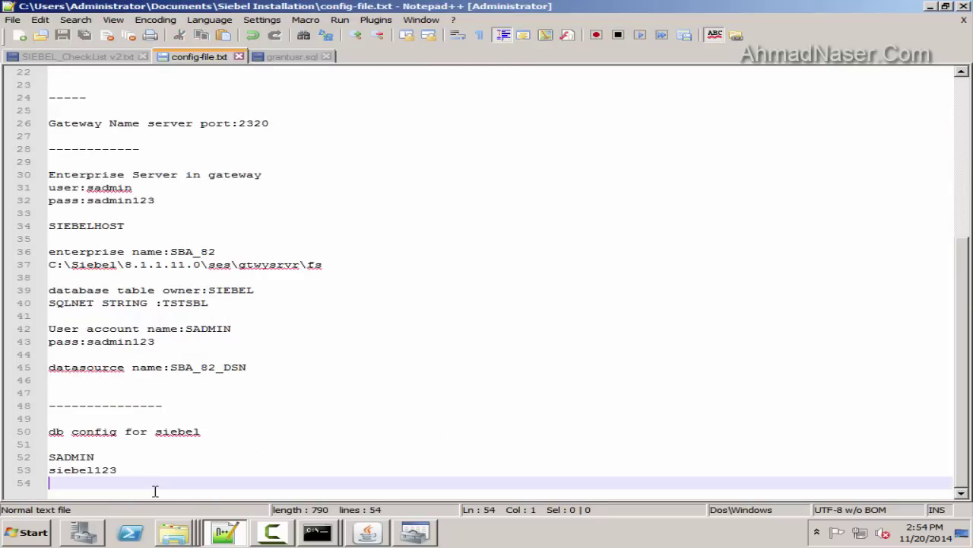
pyautogui.press('Return')
pyautogui.hotkey('ctrl', 'v')
pyautogui.press('Return')
pyautogui.press('Return')
pyautogui.click(367, 531)
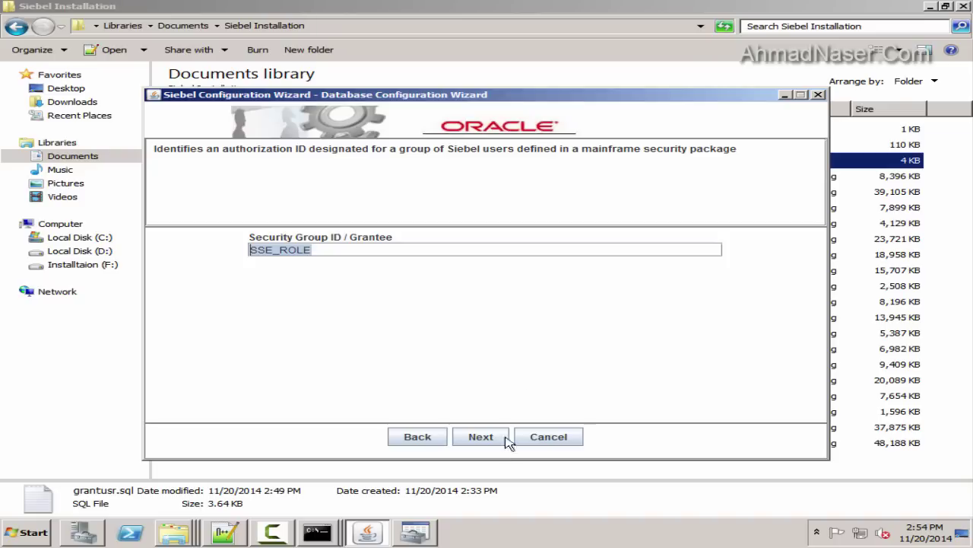
# Accept the install log directory, pass the runupg option and summary, and launch the Siebel Upgrade Wizard
pyautogui.click(481, 436)
pyautogui.moveTo(308, 248); pyautogui.dragTo(171, 257)
pyautogui.click(474, 441)
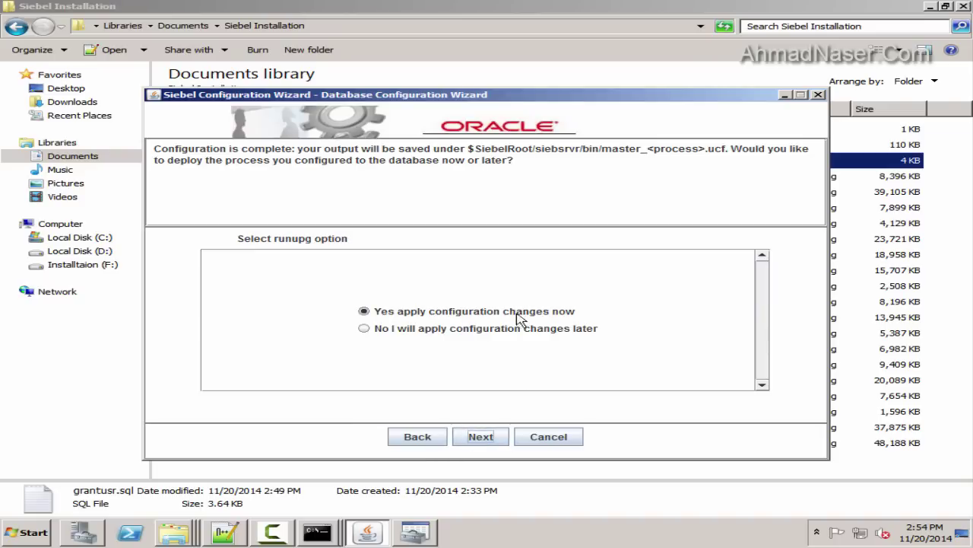
pyautogui.click(481, 438)
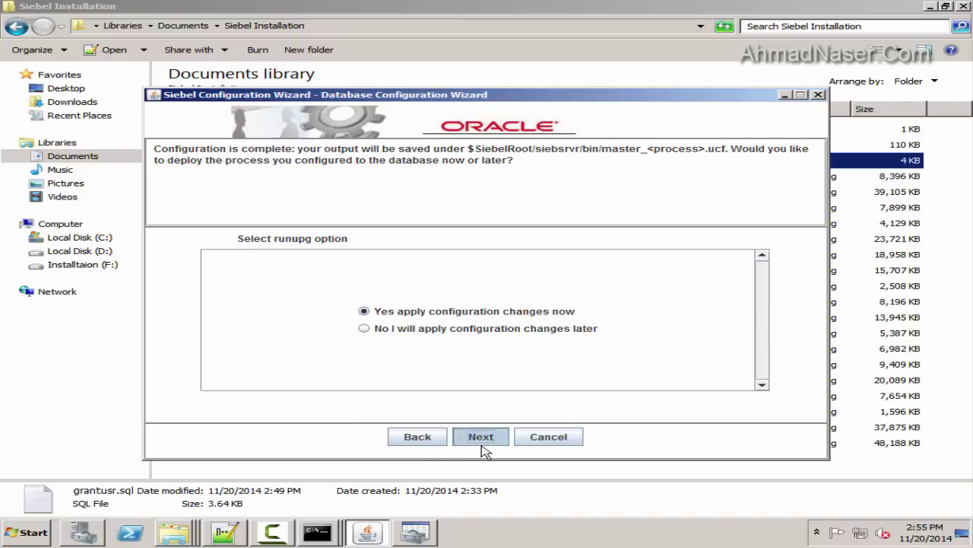
pyautogui.click(480, 438)
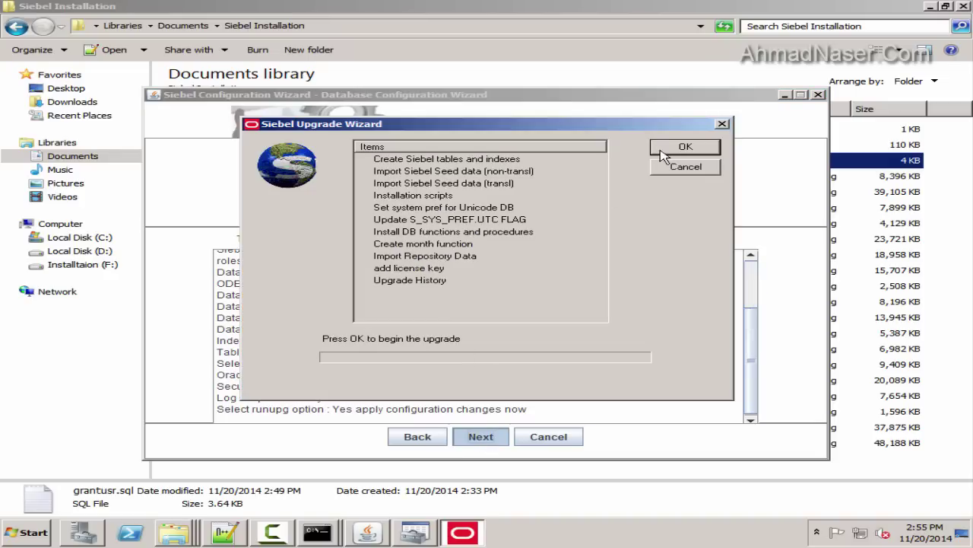
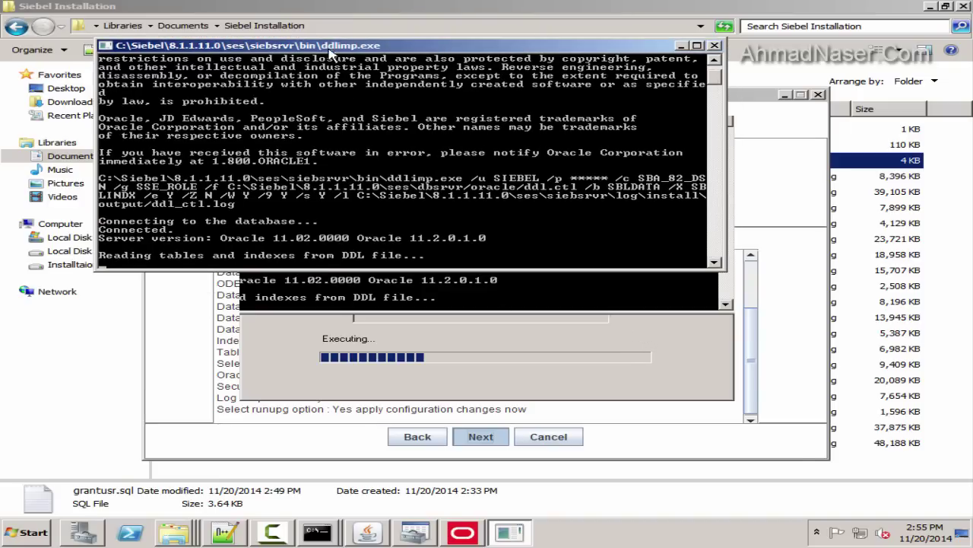
# Jot a Notepad note that the wait is 30 min to 3 hours, then discard it unsaved
pyautogui.moveTo(335, 52); pyautogui.dragTo(388, 86)
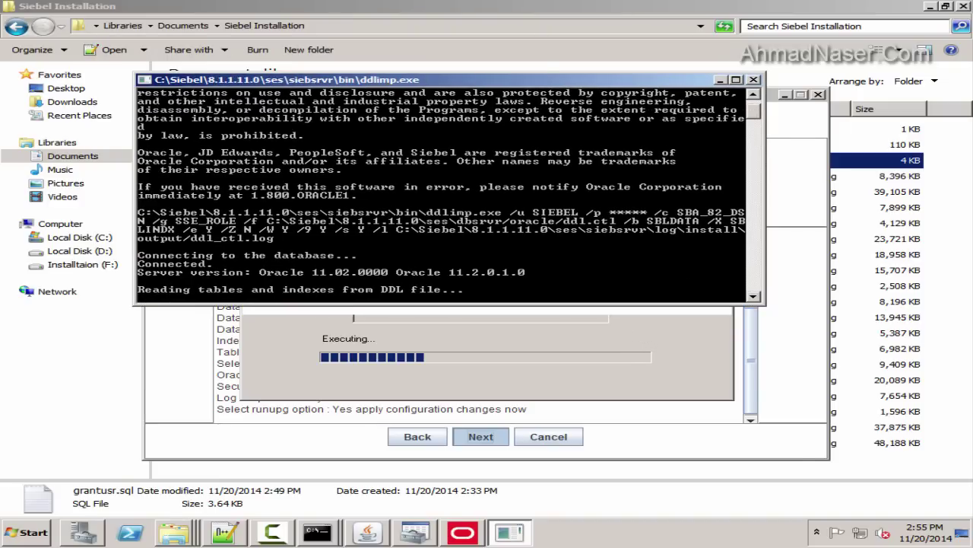
pyautogui.click(27, 531)
pyautogui.click(133, 226)
pyautogui.moveTo(76, 113); pyautogui.dragTo(417, 270)
pyautogui.write('we nee')
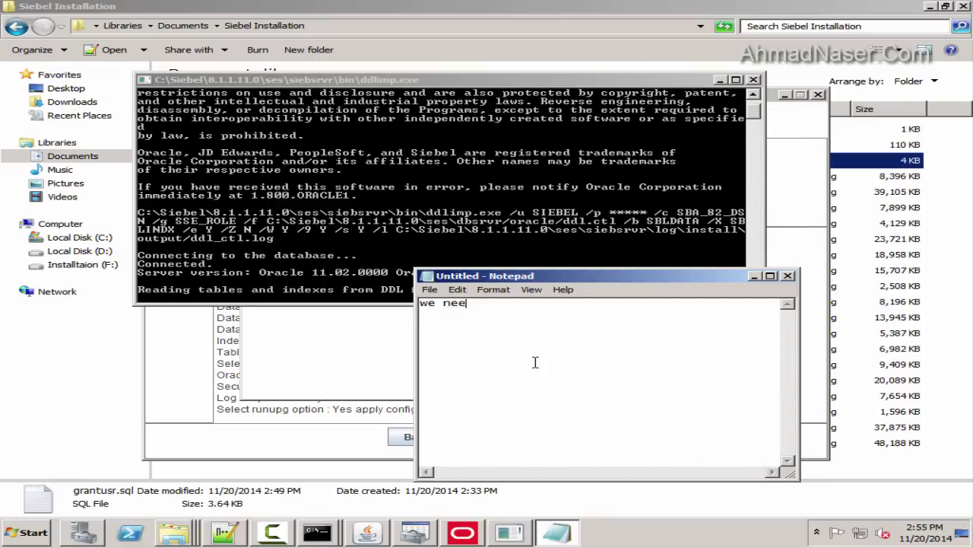
pyautogui.write('d to wait ')
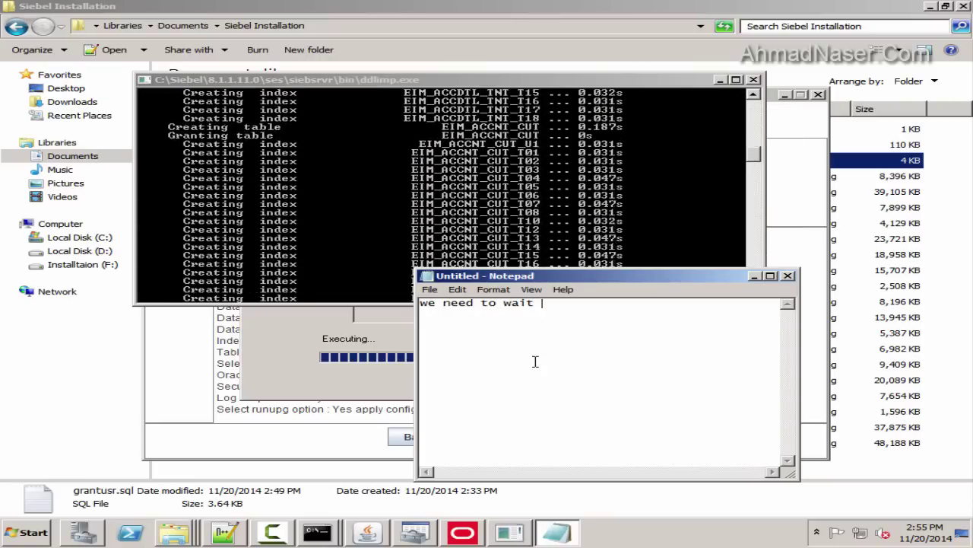
pyautogui.write('from 30 min t')
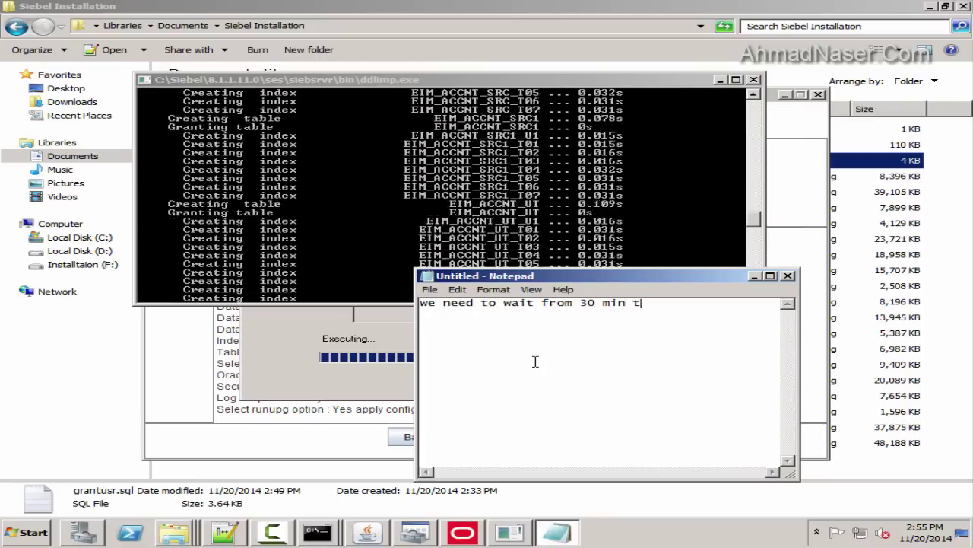
pyautogui.write('o 3 ho')
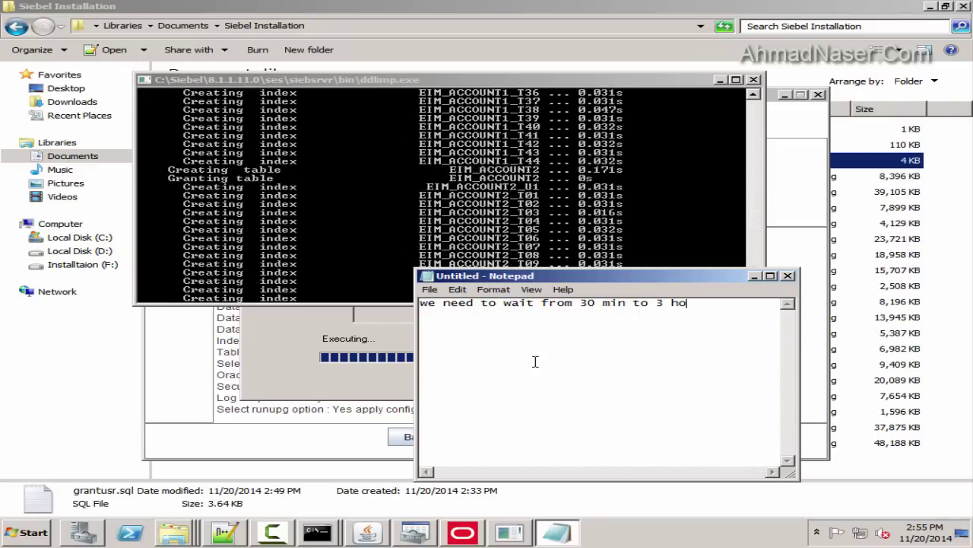
pyautogui.write('urs in most ca')
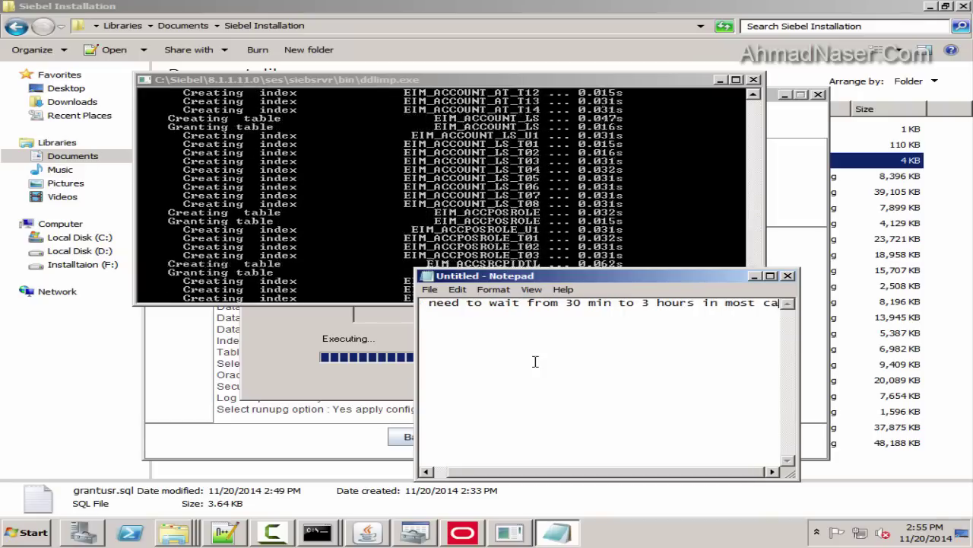
pyautogui.write('ses')
pyautogui.click(788, 276)
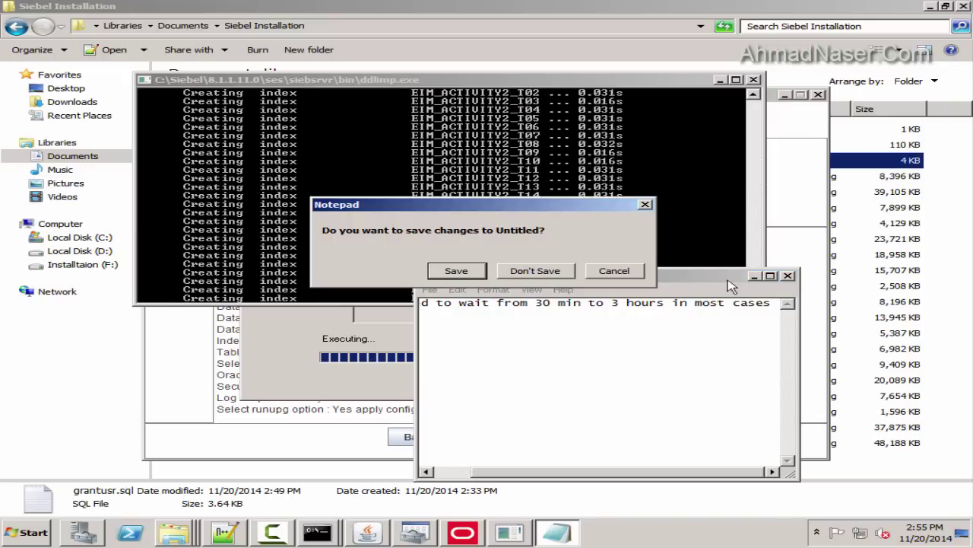
pyautogui.click(535, 271)
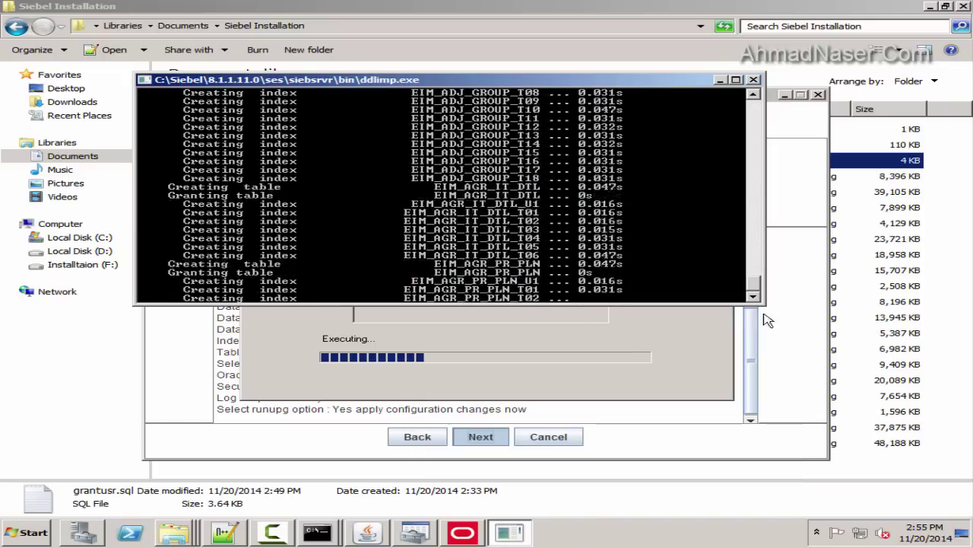
# Minimize both folder windows, then close the upgrade wizard, ODBC dialogs and Success message
pyautogui.click(929, 7)
pyautogui.click(928, 7)
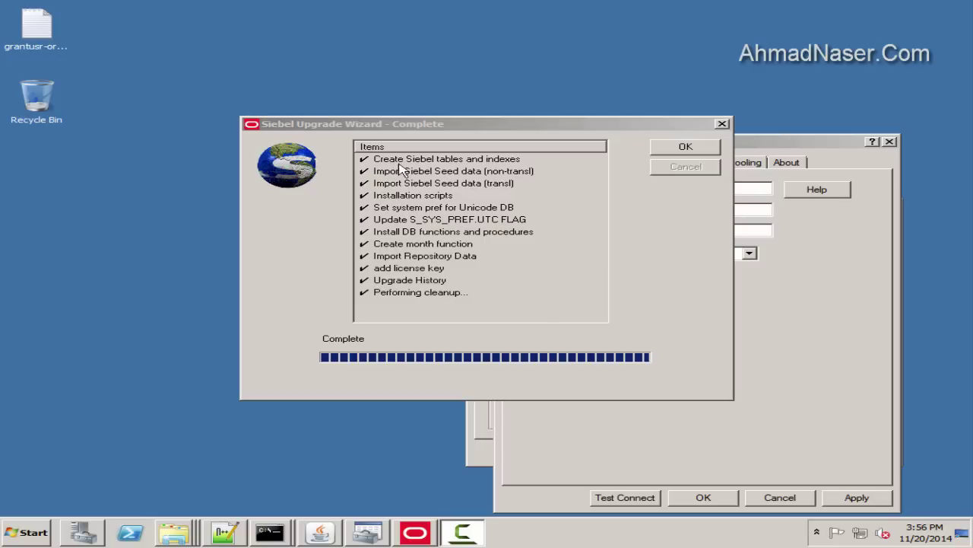
pyautogui.click(669, 149)
pyautogui.click(776, 496)
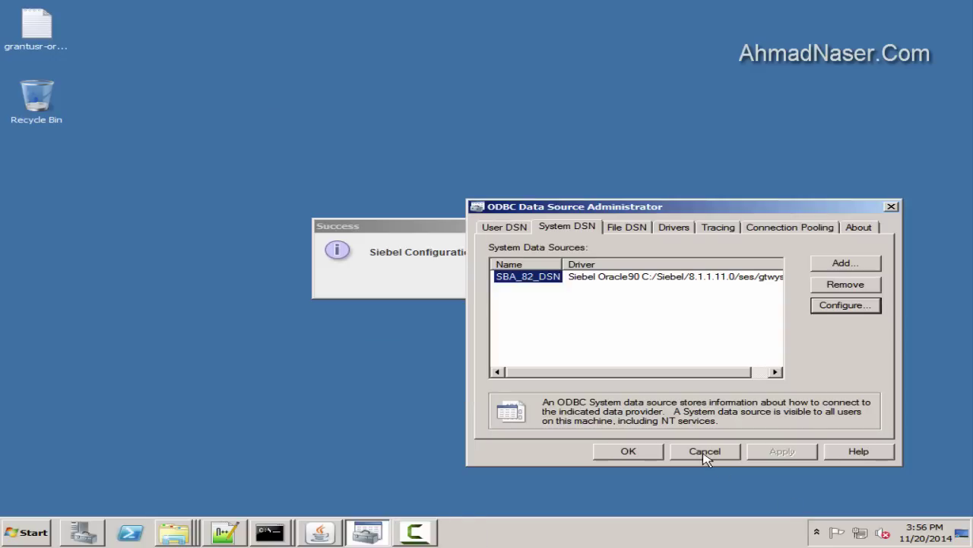
pyautogui.click(705, 455)
pyautogui.click(487, 279)
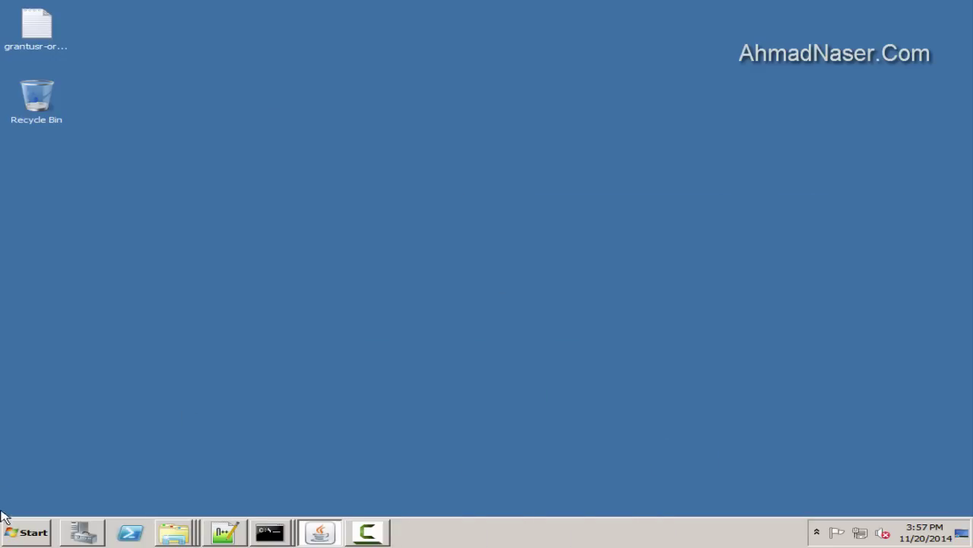
pyautogui.click(5, 526)
pyautogui.click(282, 278)
pyautogui.doubleClick(298, 101)
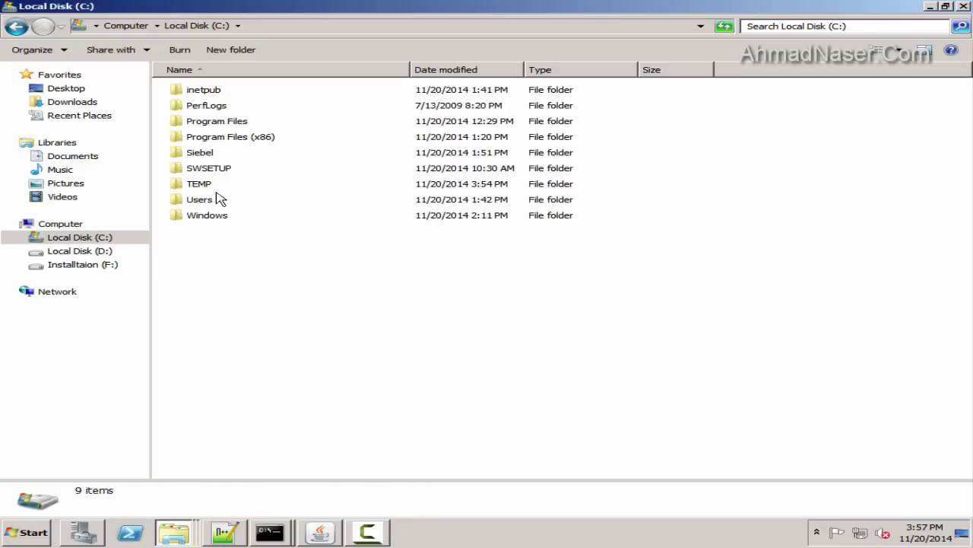
pyautogui.doubleClick(209, 123)
pyautogui.doubleClick(204, 121)
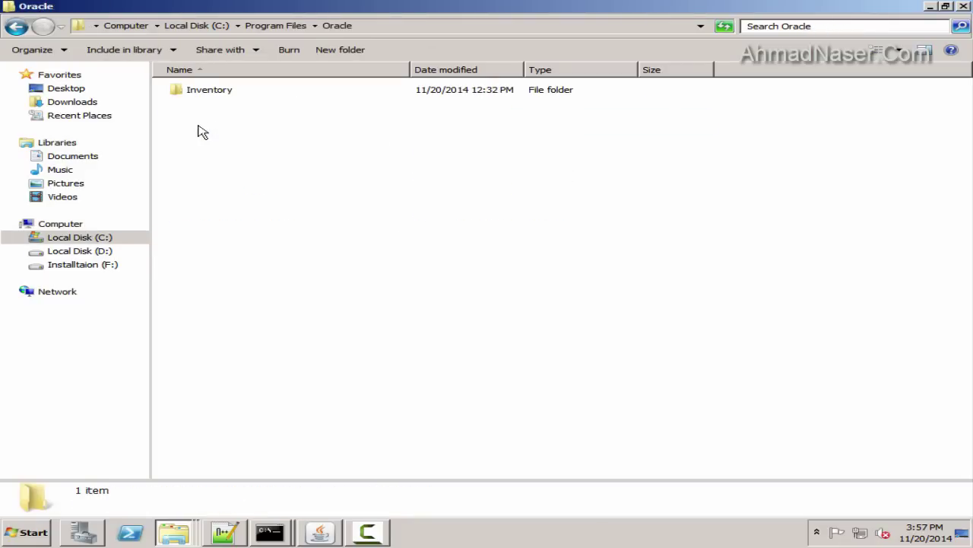
pyautogui.doubleClick(216, 90)
pyautogui.doubleClick(198, 108)
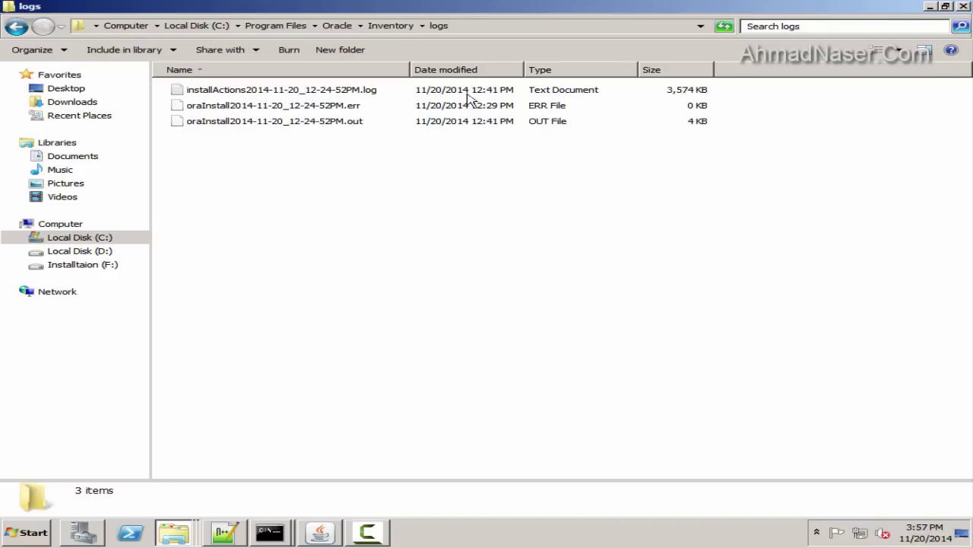
pyautogui.click(504, 91)
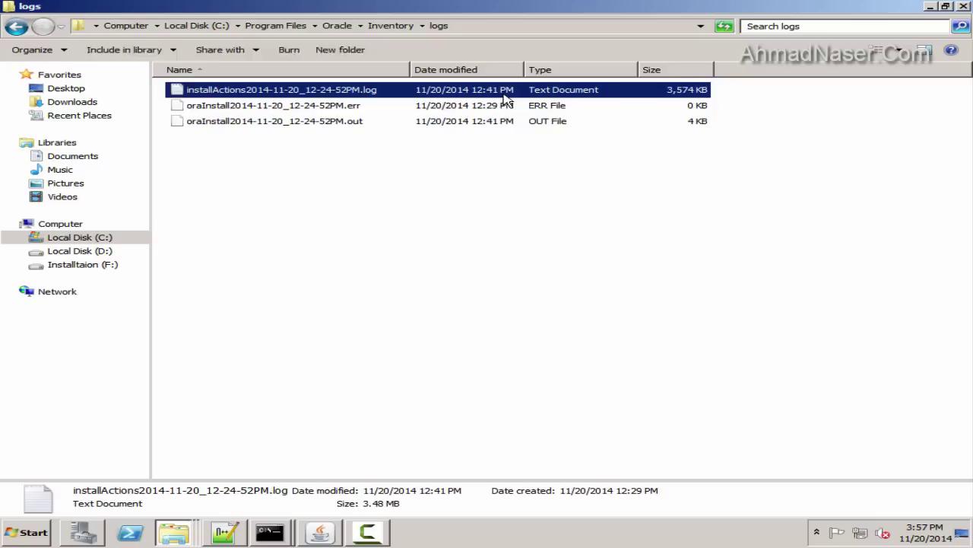
pyautogui.click(505, 105)
pyautogui.click(414, 92)
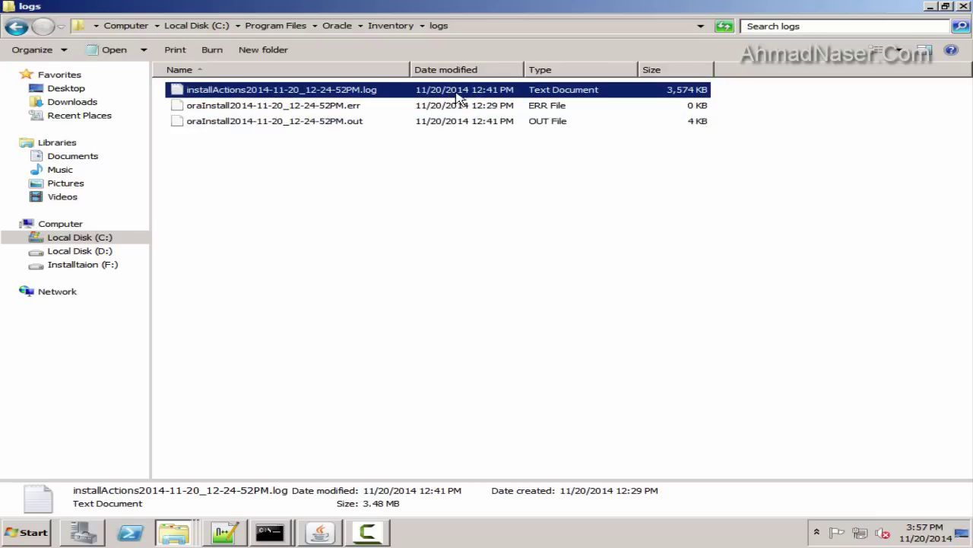
pyautogui.click(391, 25)
pyautogui.click(337, 25)
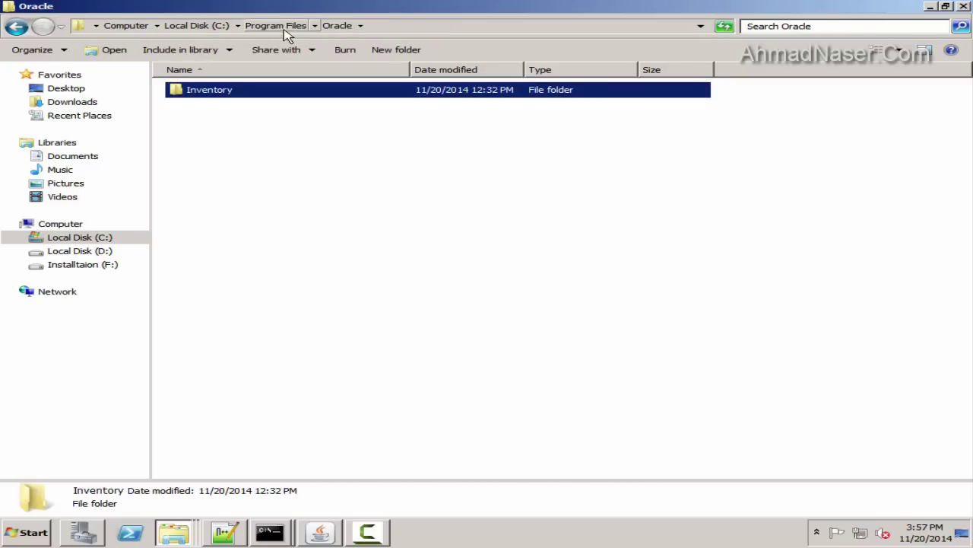
pyautogui.click(277, 25)
pyautogui.click(196, 25)
pyautogui.doubleClick(220, 137)
pyautogui.doubleClick(224, 183)
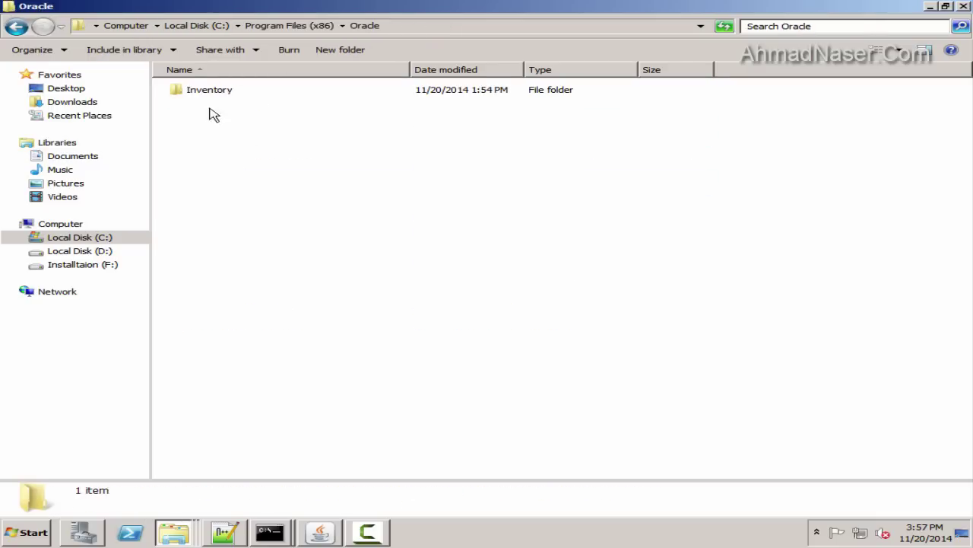
pyautogui.doubleClick(205, 90)
pyautogui.doubleClick(207, 122)
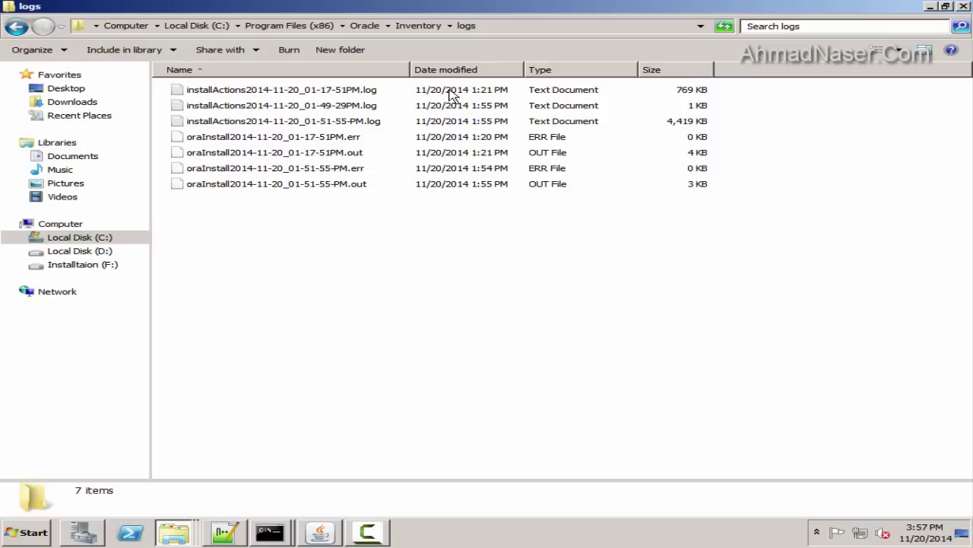
pyautogui.click(470, 189)
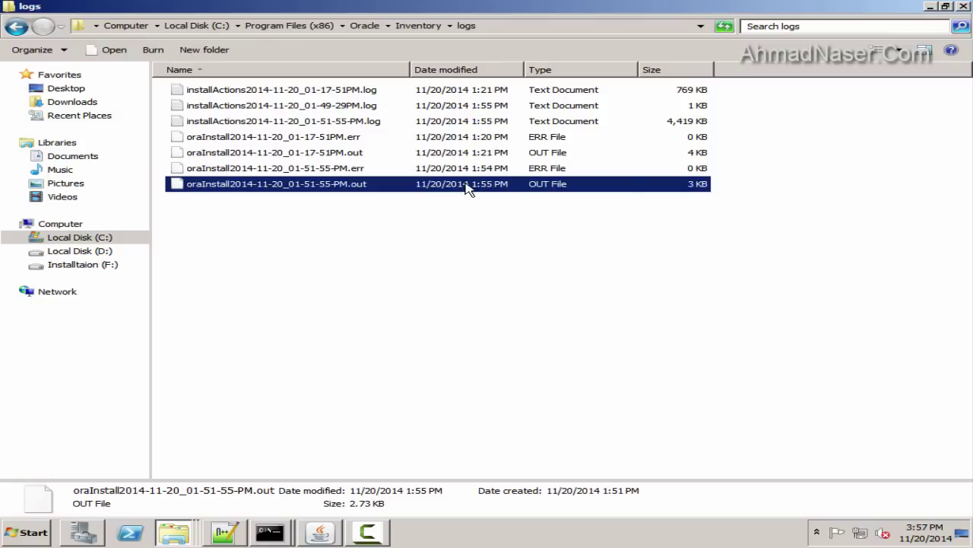
pyautogui.rightClick(472, 190)
pyautogui.click(508, 189)
pyautogui.click(437, 300)
pyautogui.click(514, 324)
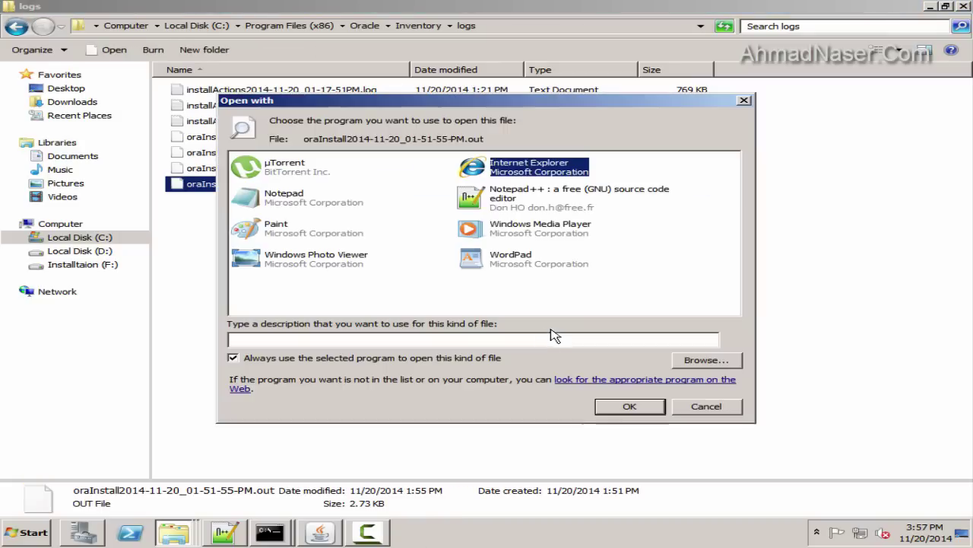
pyautogui.click(522, 209)
pyautogui.doubleClick(522, 206)
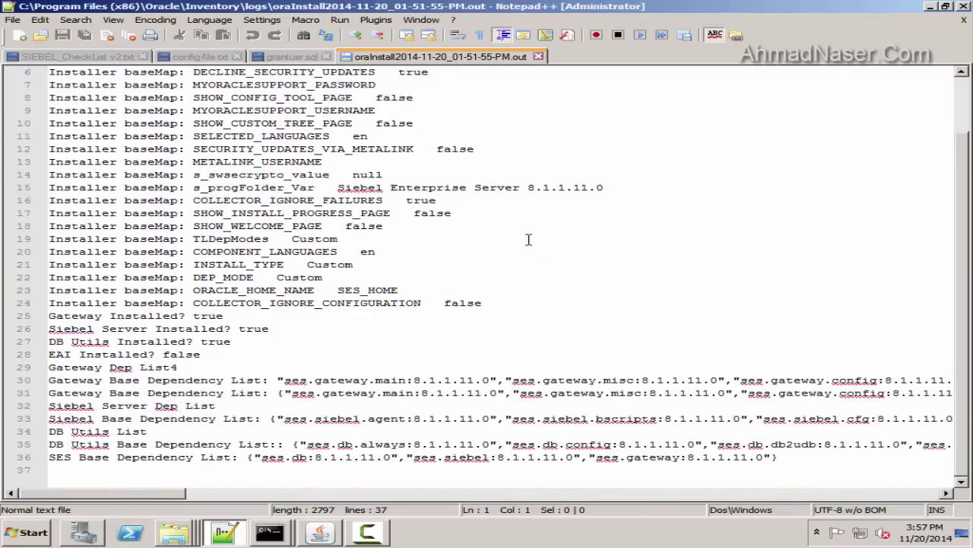
pyautogui.moveTo(76, 72); pyautogui.dragTo(156, 218)
pyautogui.scroll(-2, 176, 233)
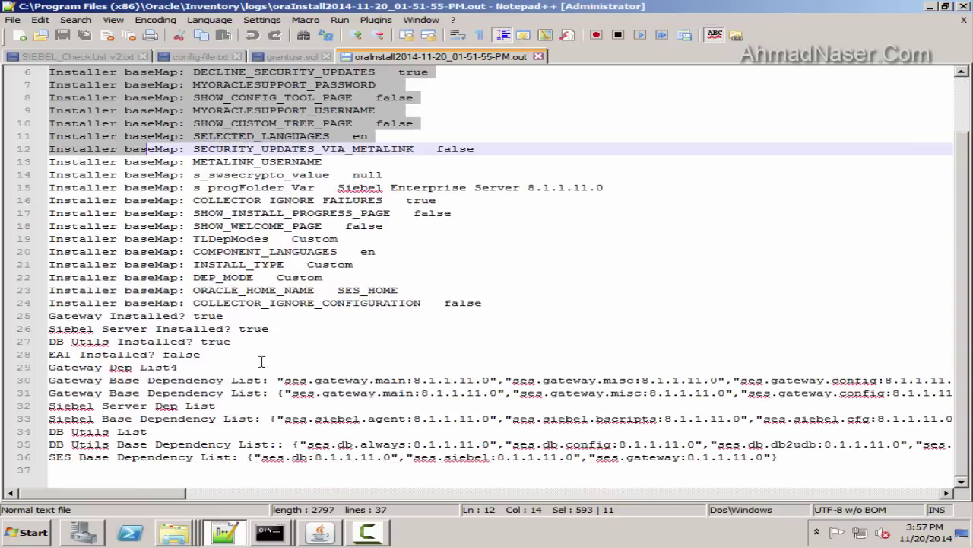
pyautogui.click(302, 421)
pyautogui.moveTo(158, 481); pyautogui.dragTo(158, 406)
pyautogui.click(239, 329)
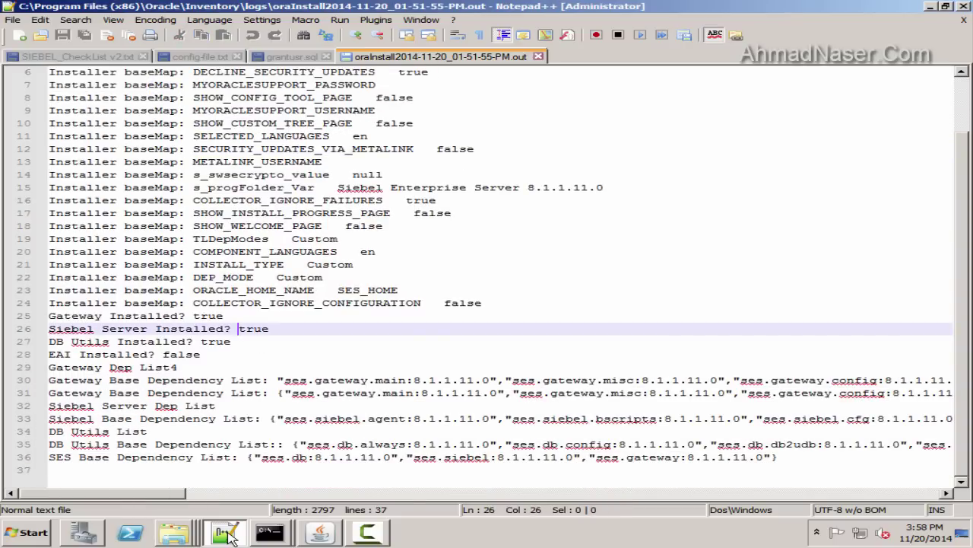
pyautogui.click(228, 535)
pyautogui.click(451, 322)
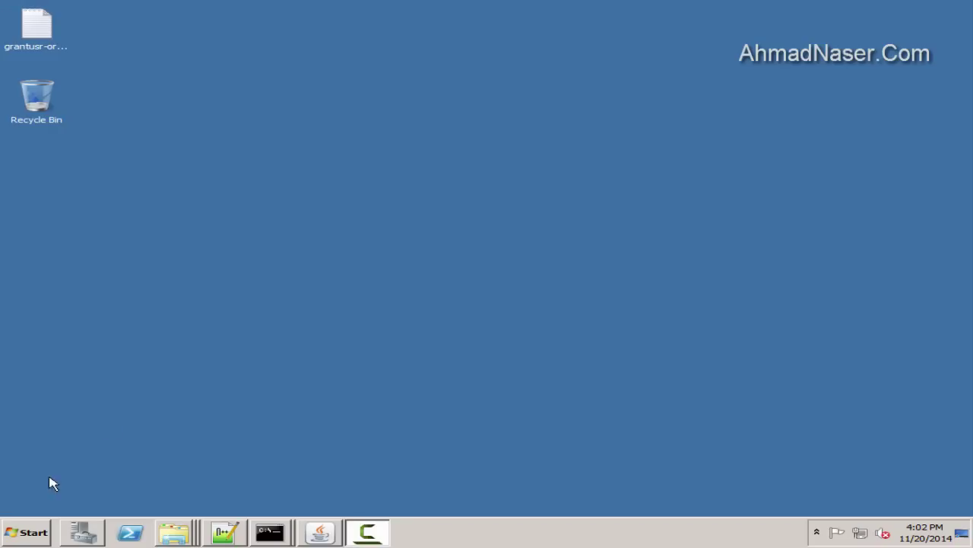
# Run Siebel Server Configuration as administrator and start a new configuration up to the gateway password page
pyautogui.press('super')
pyautogui.click(71, 480)
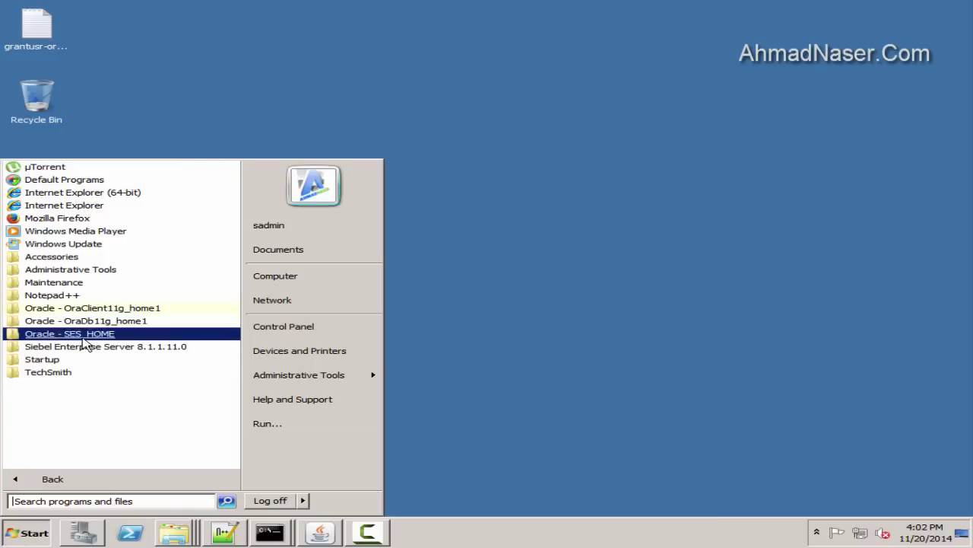
pyautogui.click(84, 346)
pyautogui.rightClick(83, 403)
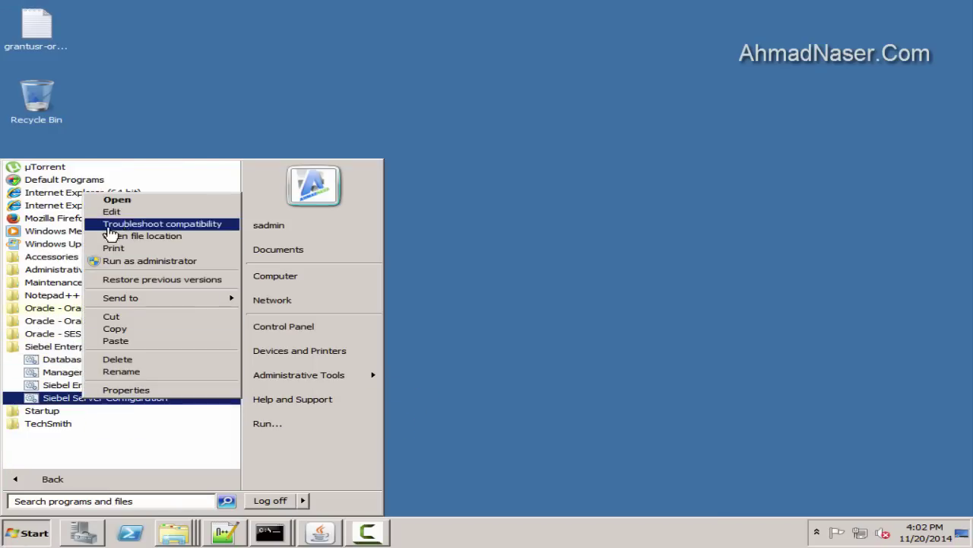
pyautogui.click(107, 263)
pyautogui.click(438, 295)
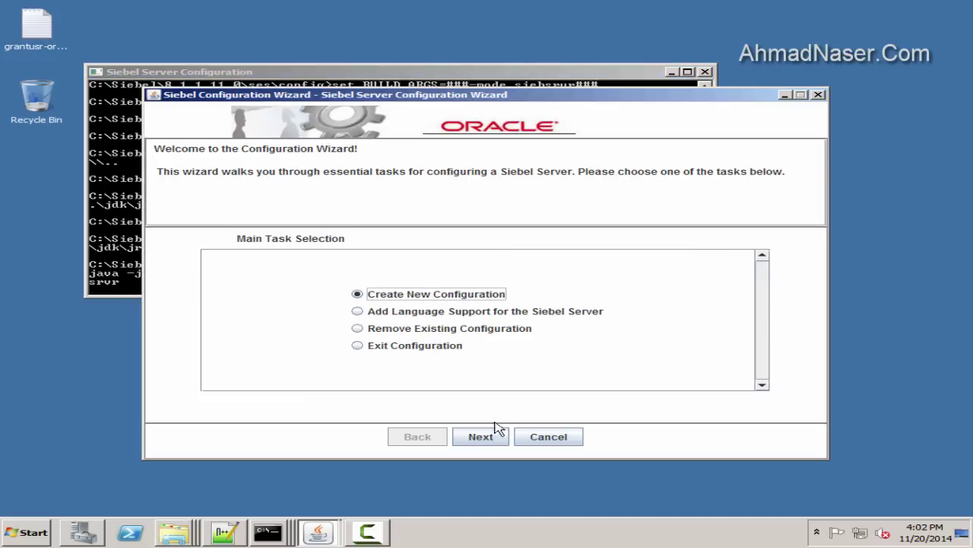
pyautogui.click(492, 435)
pyautogui.click(489, 437)
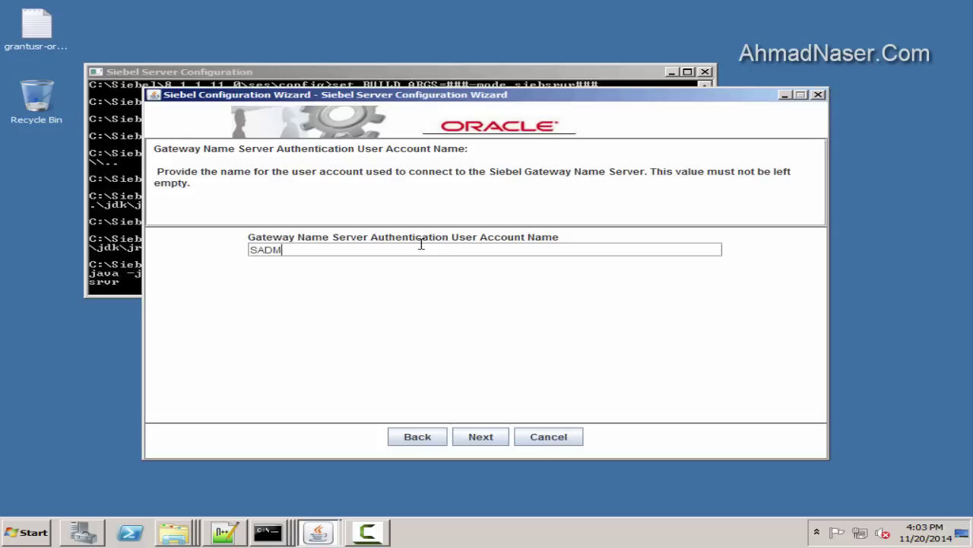
pyautogui.click(481, 436)
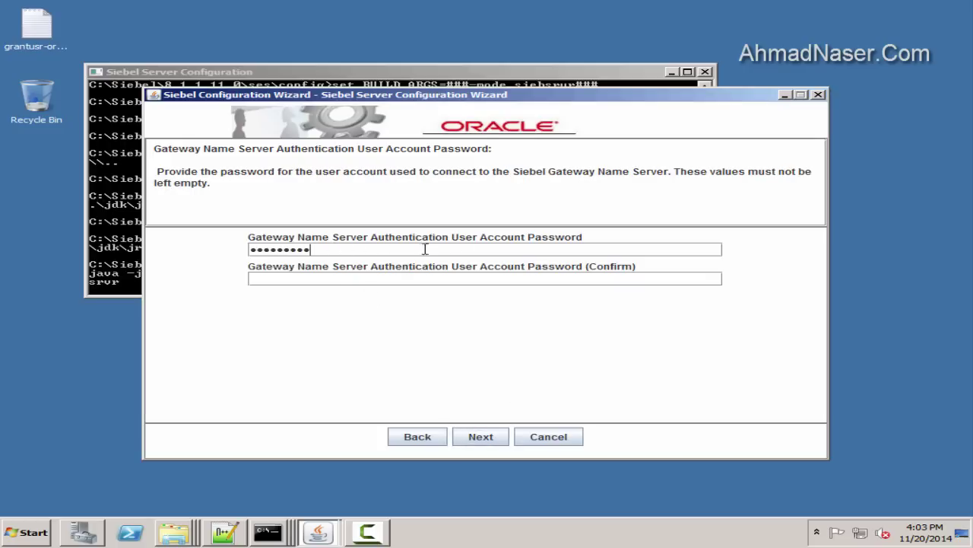
# Add an 'SS config' section with the admin user name and password to config-file.txt
pyautogui.hotkey('alt', 'Tab')
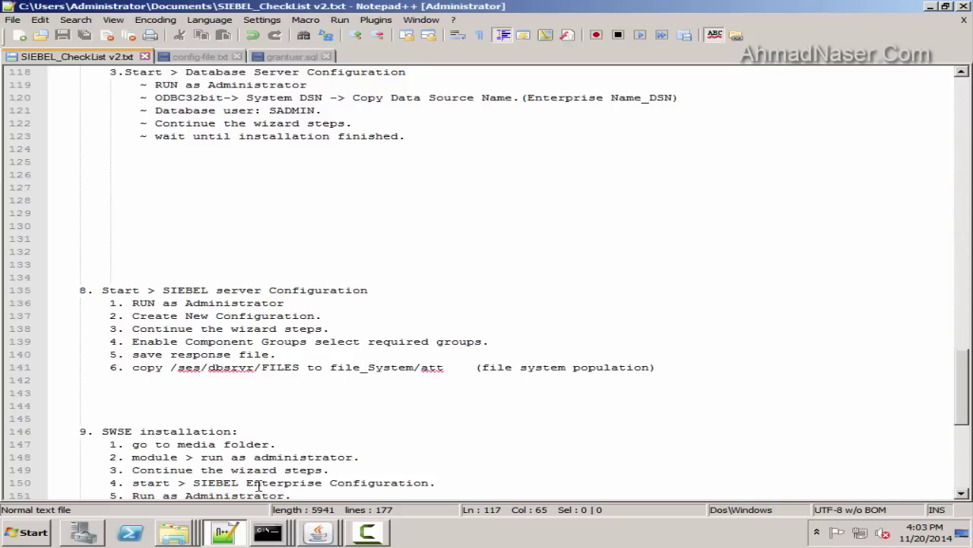
pyautogui.click(212, 58)
pyautogui.press('Return')
pyautogui.press('Return')
pyautogui.press('Return')
pyautogui.write('------------------')
pyautogui.press('Return')
pyautogui.press('Return')
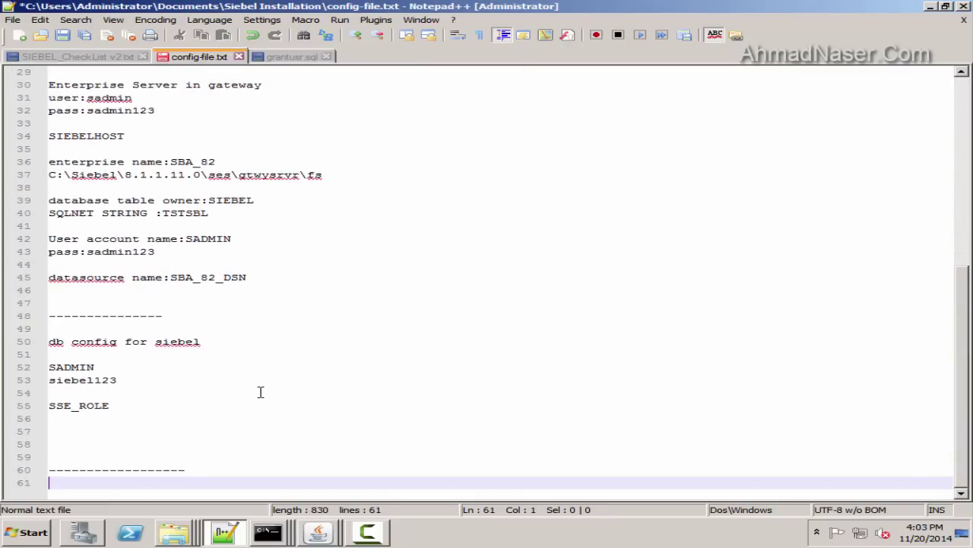
pyautogui.write('SS config')
pyautogui.press('Return')
pyautogui.press('Return')
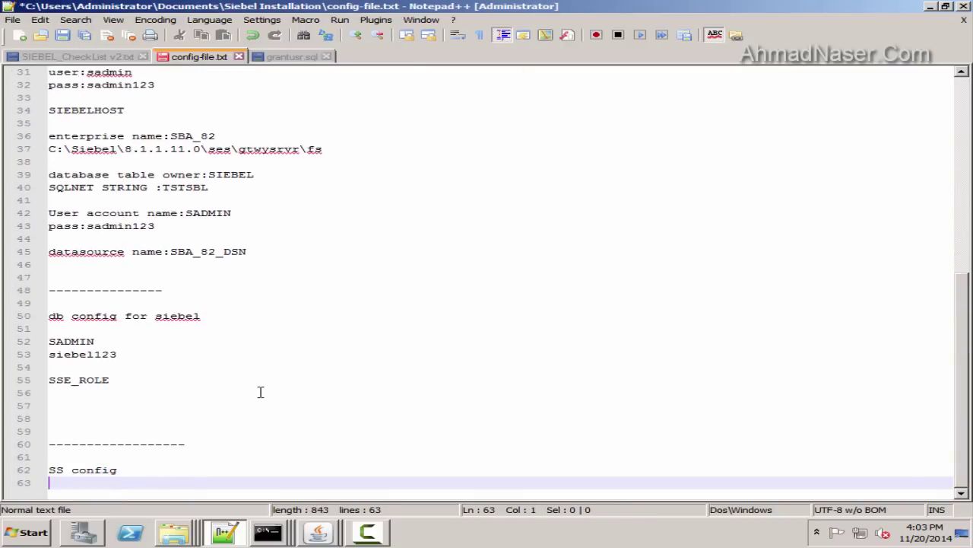
pyautogui.write('SADMIN')
pyautogui.press('Return')
pyautogui.press('Return')
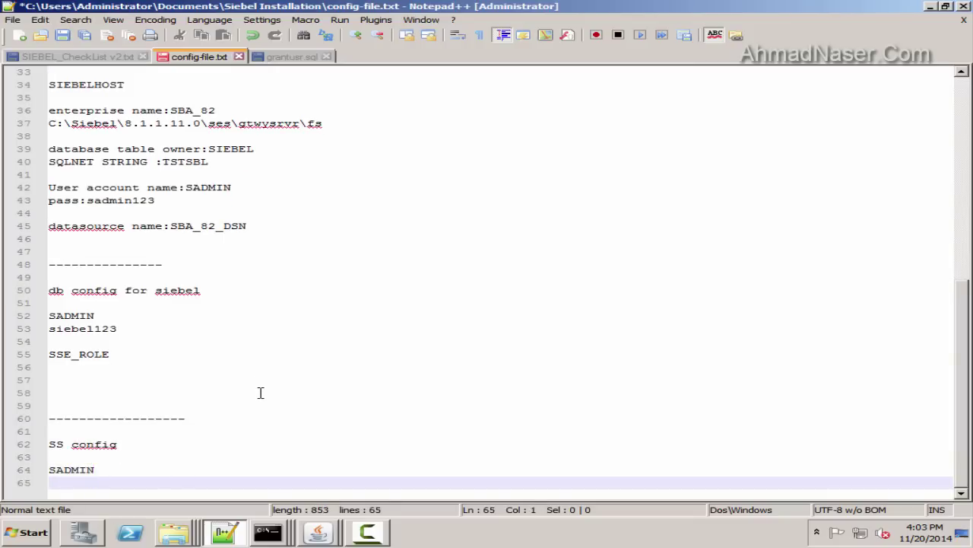
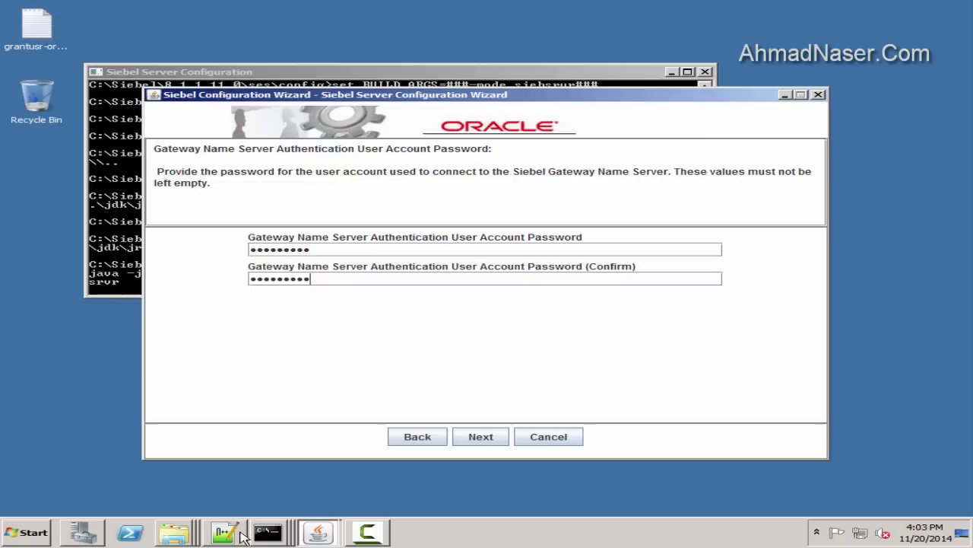
# Accept the gateway password, host SIEBELHOST, port 2320, enterprise SBA_82, server SIEBELHOST and description
pyautogui.click(487, 436)
pyautogui.doubleClick(274, 251)
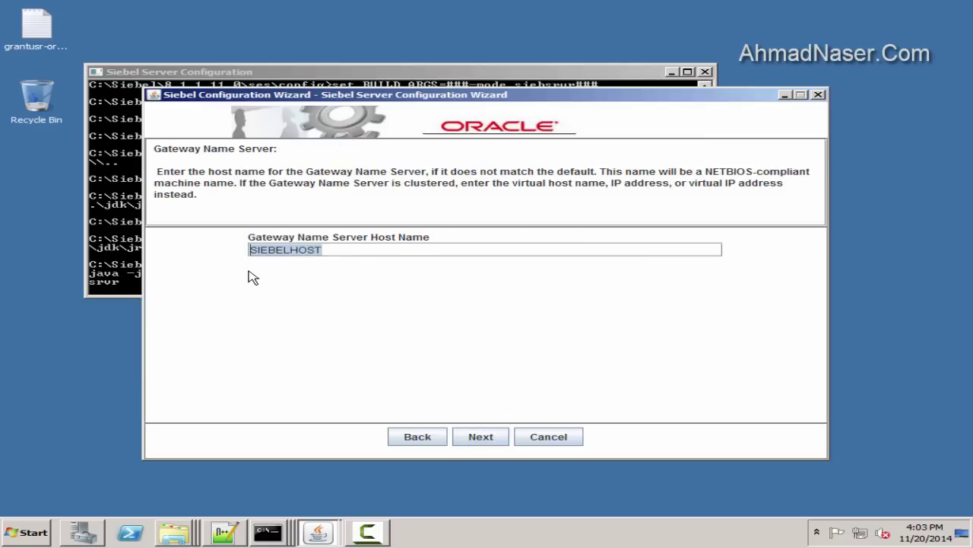
pyautogui.click(487, 438)
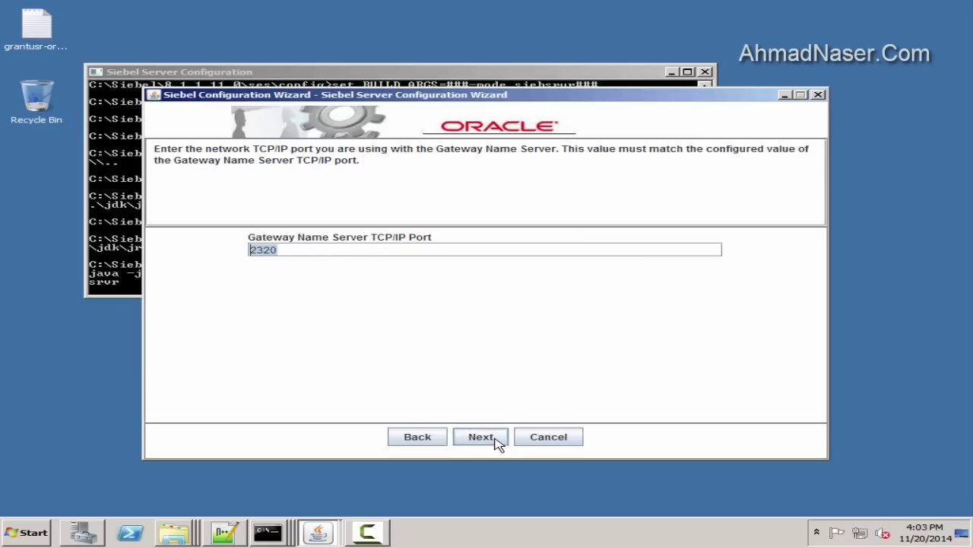
pyautogui.click(496, 439)
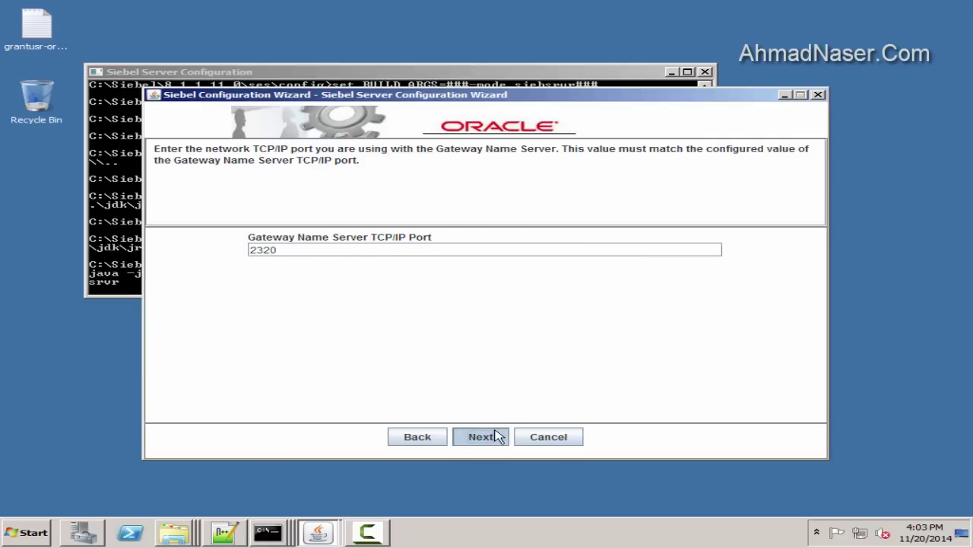
pyautogui.click(499, 441)
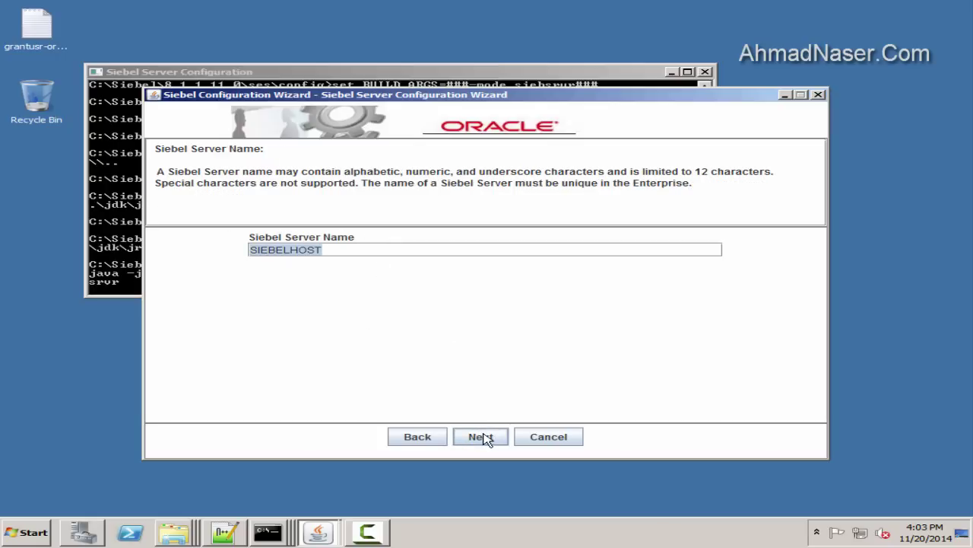
pyautogui.click(485, 439)
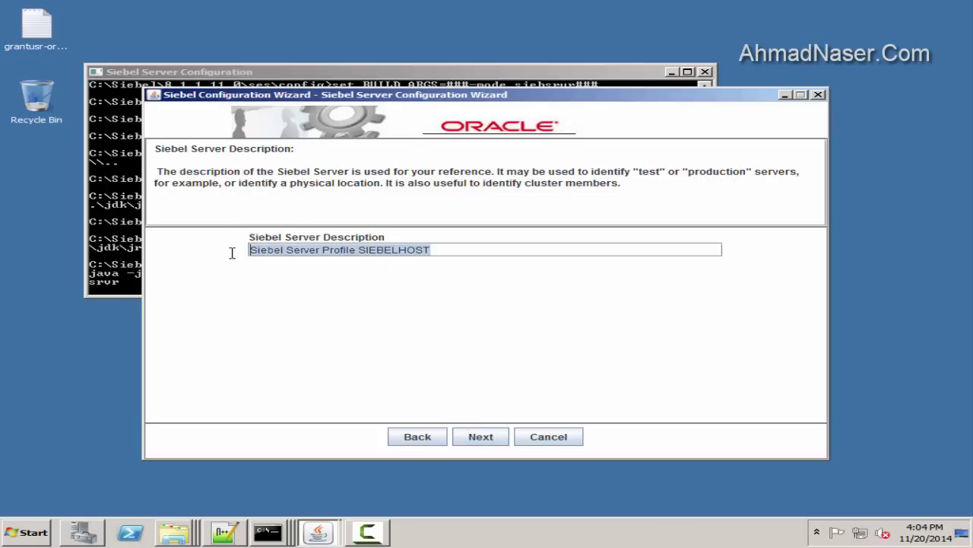
pyautogui.click(477, 437)
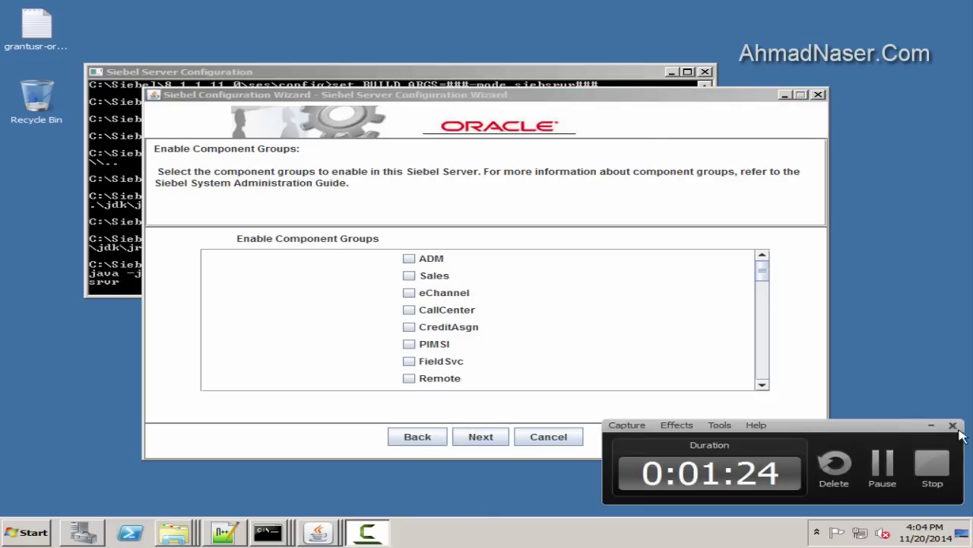
# Enable the CallCenter and Remote component groups
pyautogui.click(409, 312)
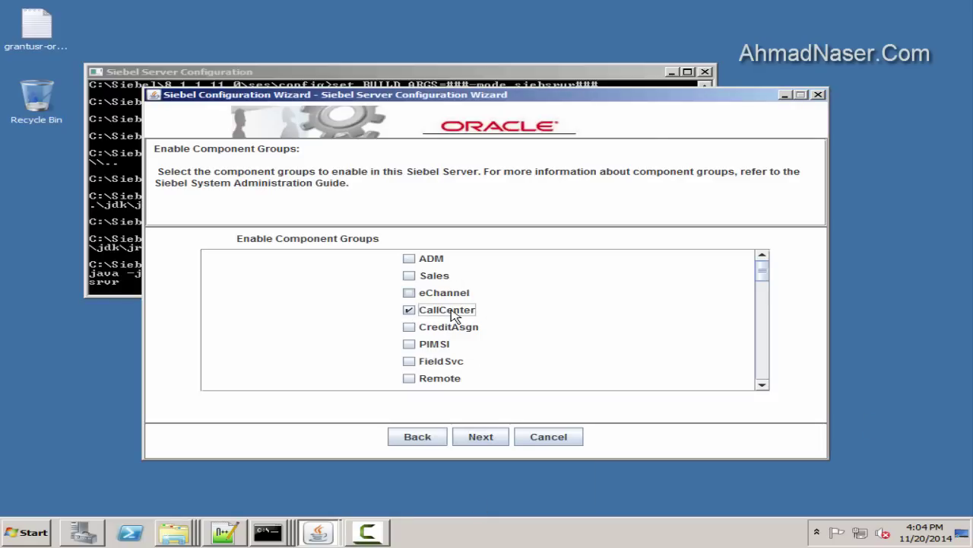
pyautogui.scroll(-2, 487, 330)
pyautogui.click(409, 347)
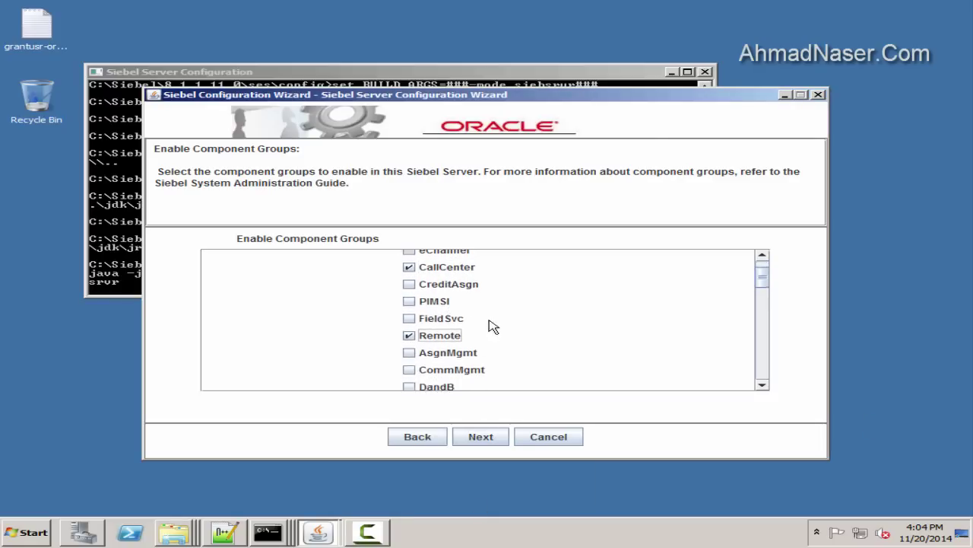
pyautogui.scroll(-5, 491, 327)
pyautogui.scroll(-6, 464, 335)
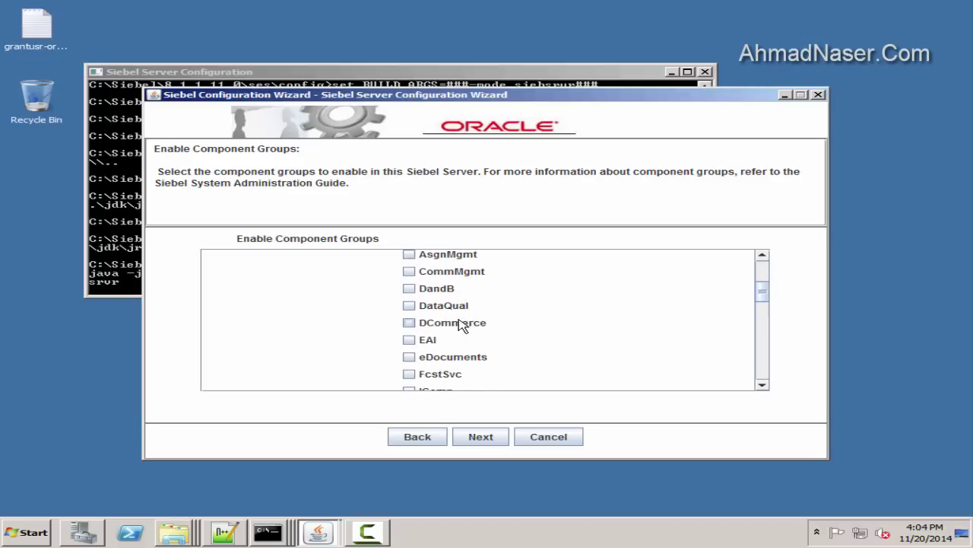
pyautogui.scroll(-7, 457, 347)
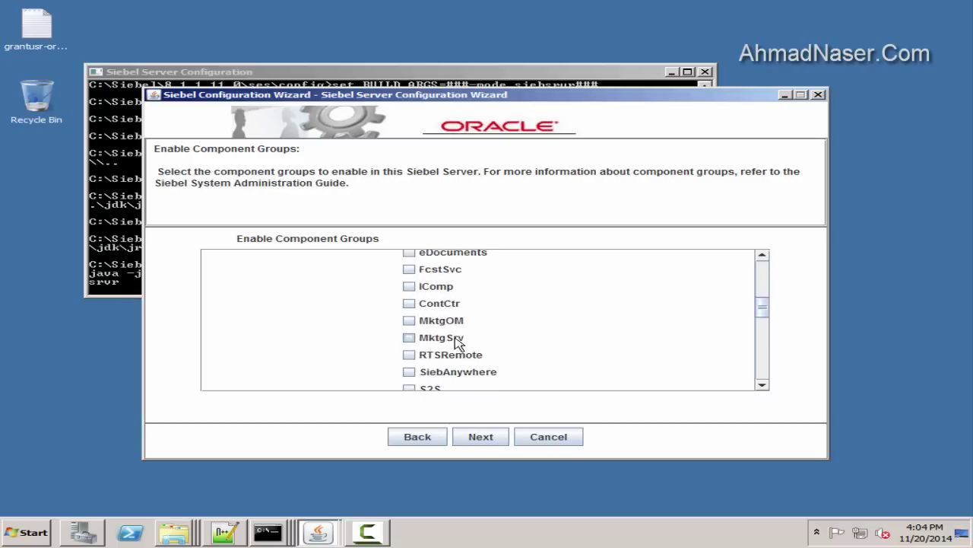
pyautogui.scroll(-1, 456, 335)
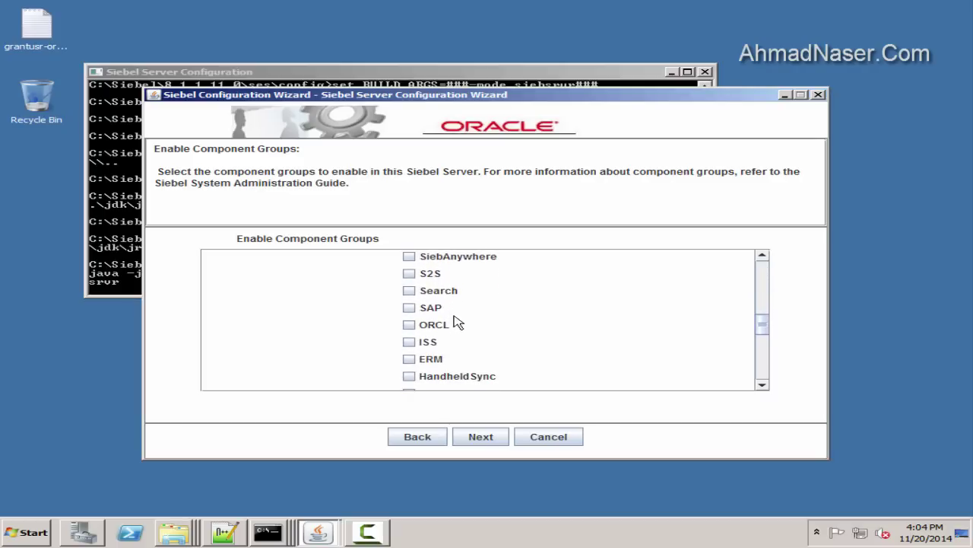
# Enable the ORCL, Workflow and Communications component groups and confirm the selection
pyautogui.click(433, 326)
pyautogui.scroll(-6, 473, 317)
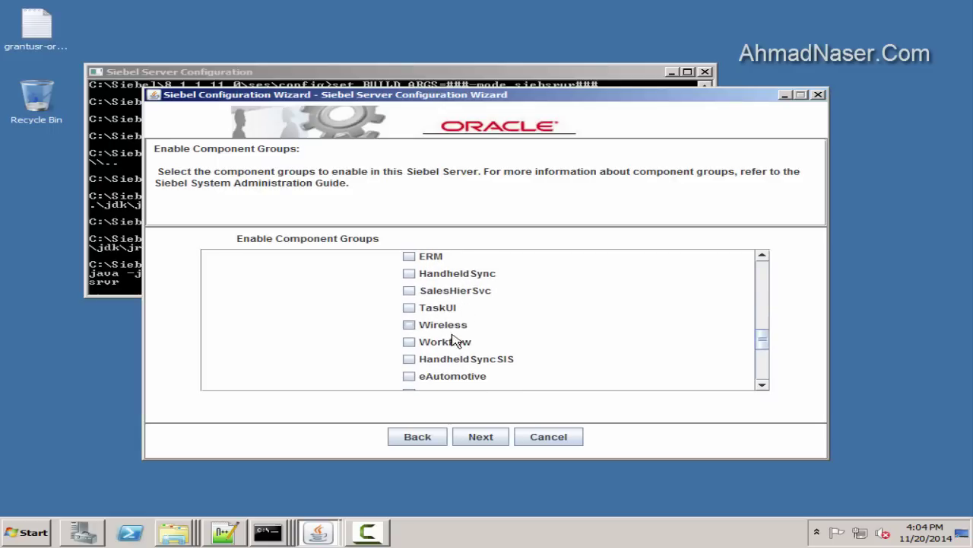
pyautogui.click(454, 341)
pyautogui.scroll(-5, 461, 315)
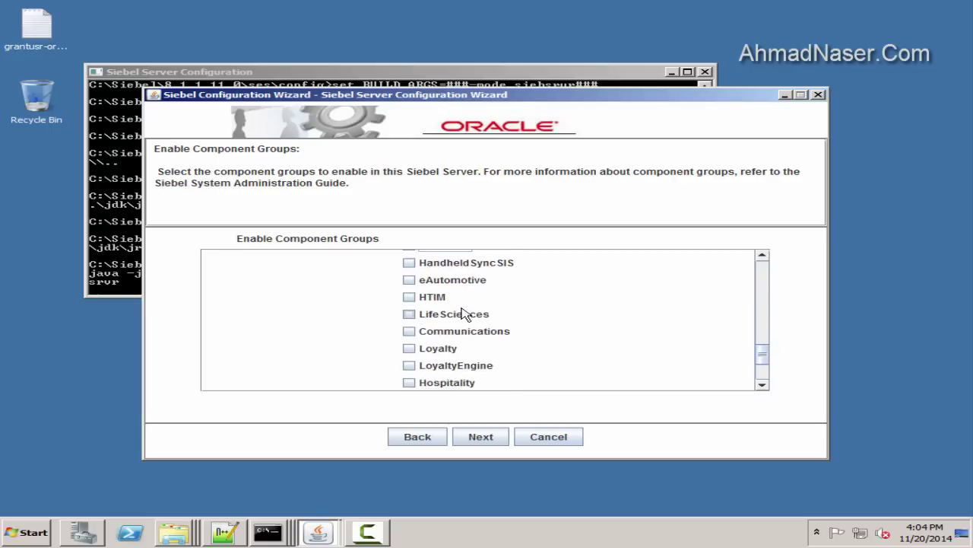
pyautogui.scroll(-2, 462, 315)
pyautogui.scroll(-4, 479, 318)
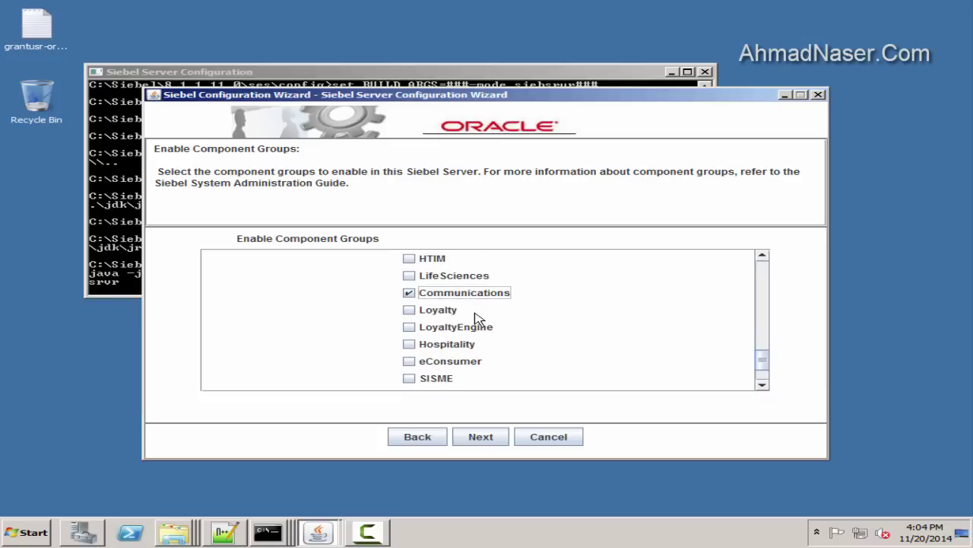
pyautogui.scroll(-1, 472, 327)
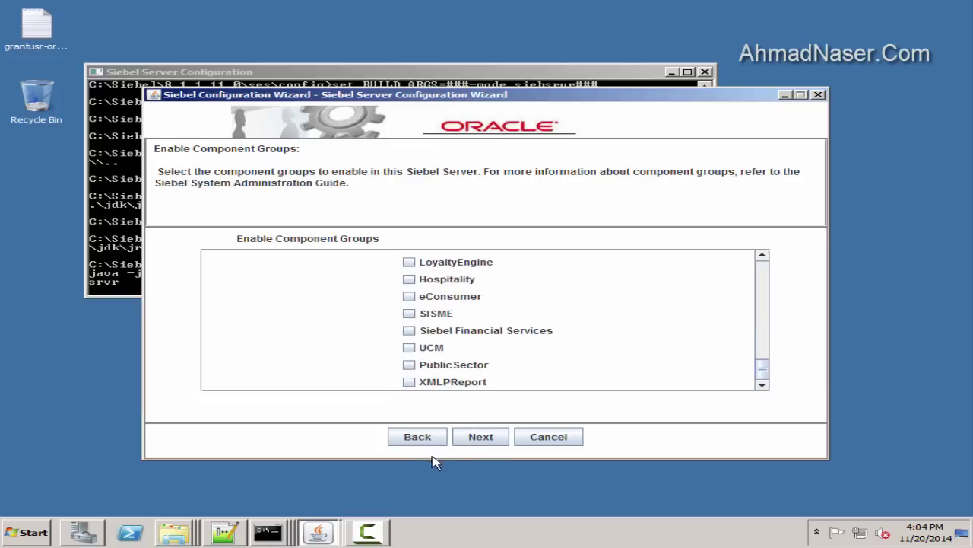
pyautogui.click(470, 441)
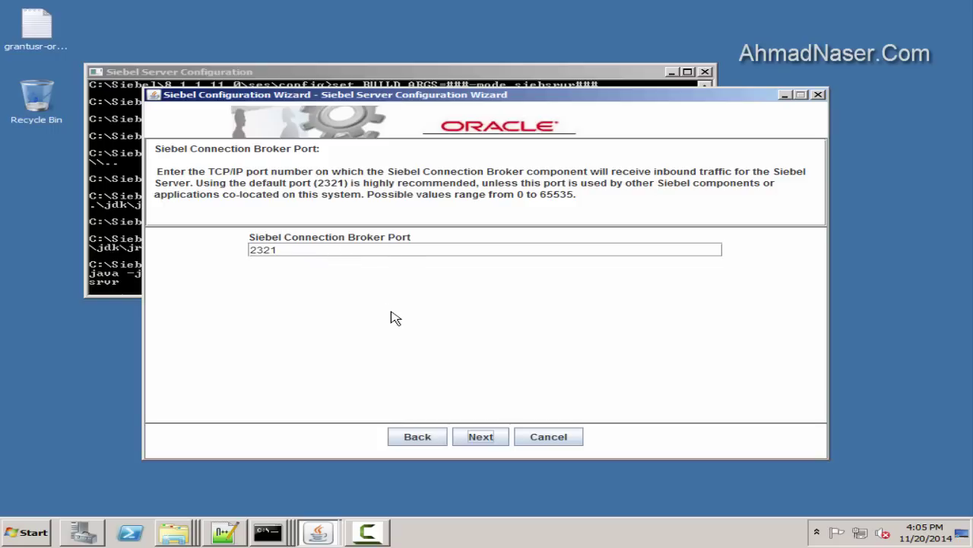
# Log 'cbroker port 2321' in the config notes and accept connection broker port 2321
pyautogui.click(482, 439)
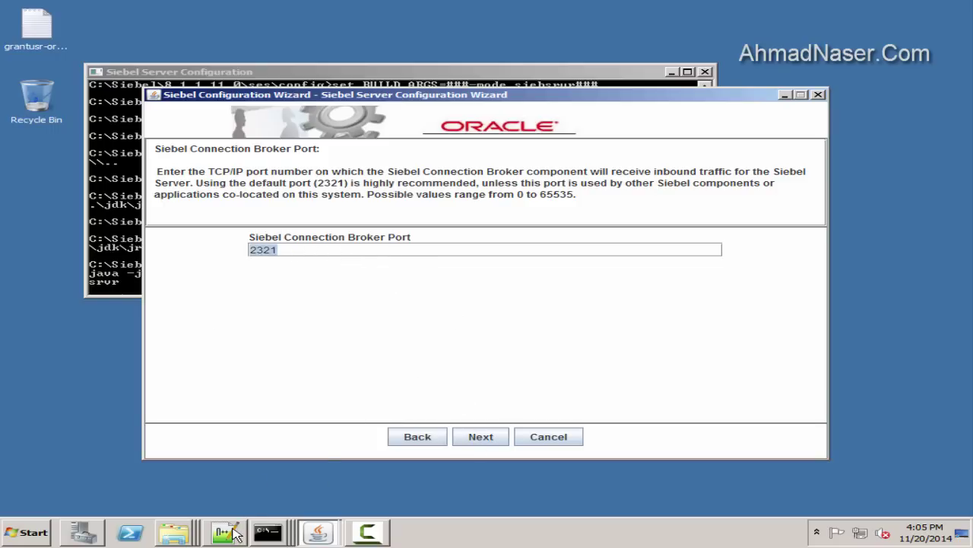
pyautogui.click(228, 532)
pyautogui.press('Return')
pyautogui.press('Return')
pyautogui.write('broker port')
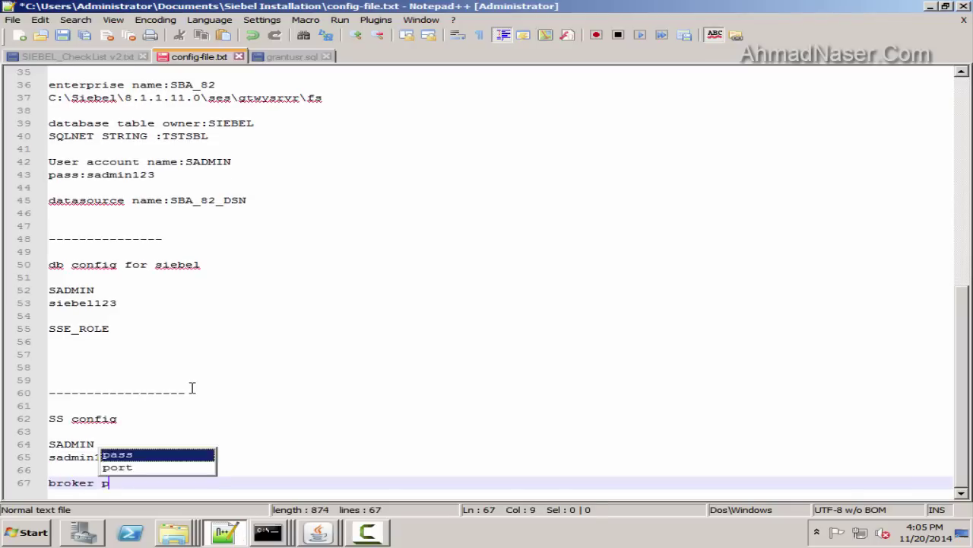
pyautogui.press('Left')
pyautogui.press('Left')
pyautogui.press('Left')
pyautogui.press('Left')
pyautogui.press('Left')
pyautogui.write('c')
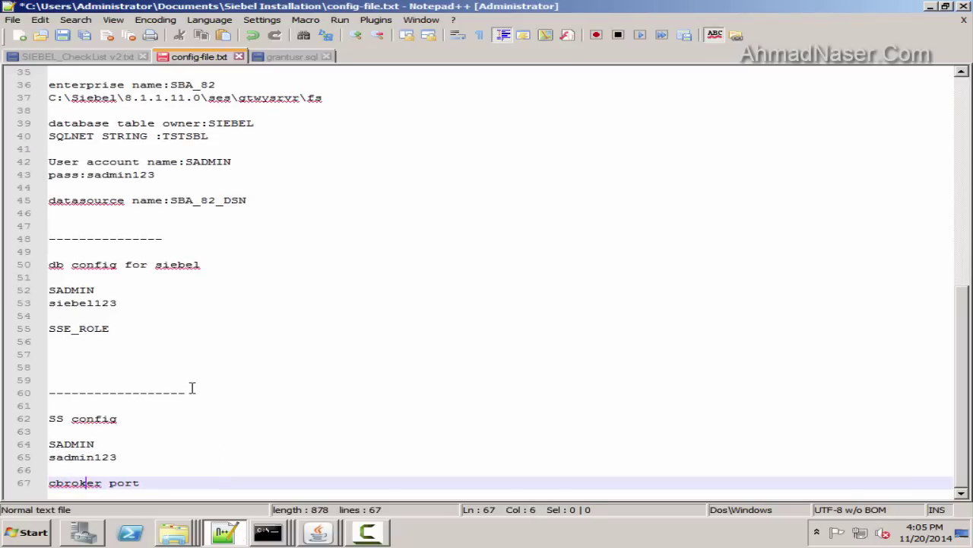
pyautogui.press('End')
pyautogui.write('2321')
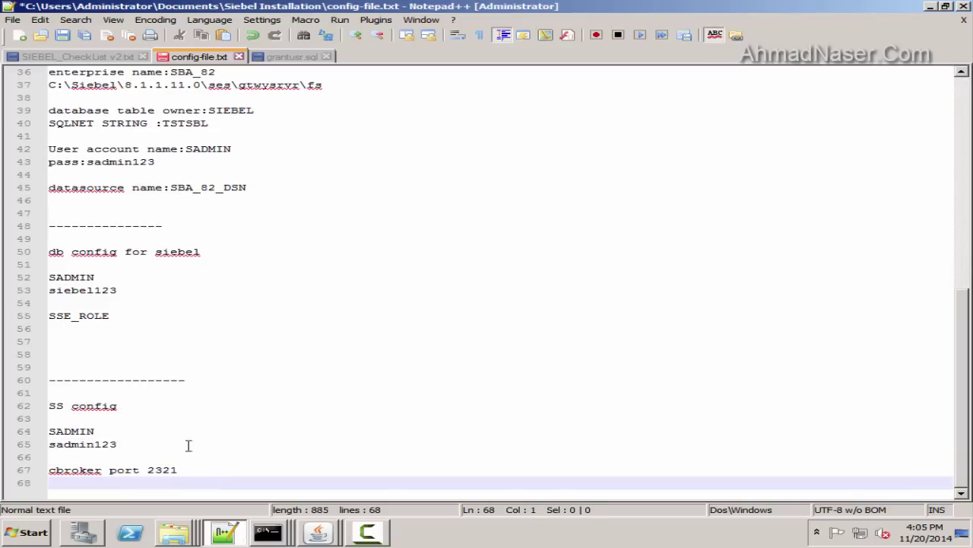
pyautogui.hotkey('alt', 'Tab')
pyautogui.click(481, 437)
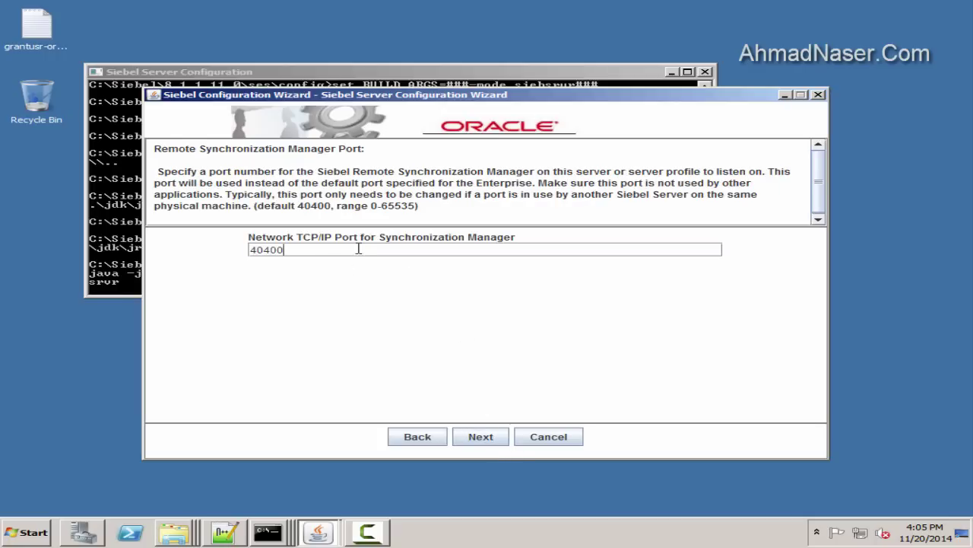
# Copy sync manager port 40400 into a 'sync port' note and accept it in the wizard
pyautogui.moveTo(358, 249); pyautogui.dragTo(2, 244)
pyautogui.hotkey('ctrl', 'c')
pyautogui.click(225, 533)
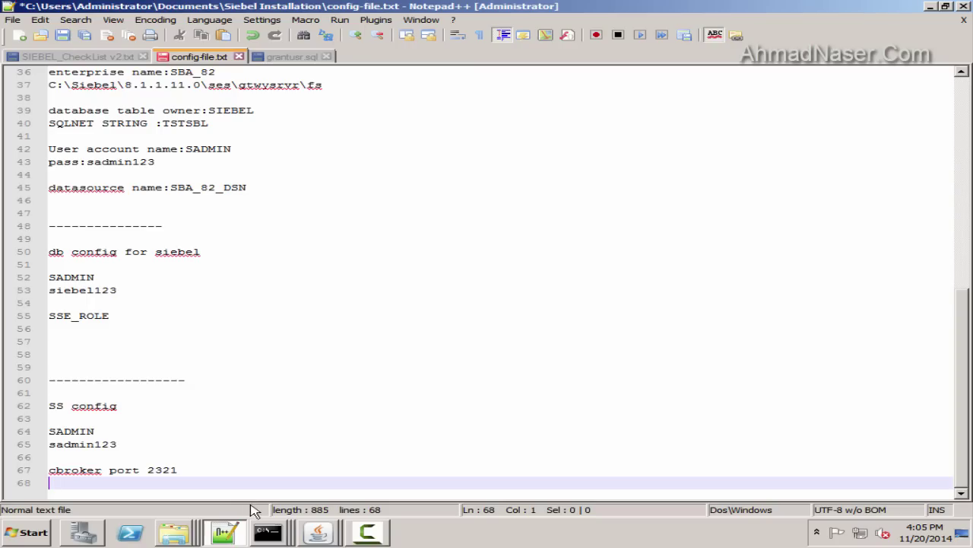
pyautogui.write('sync port')
pyautogui.hotkey('ctrl', 'v')
pyautogui.press('Return')
pyautogui.press('Return')
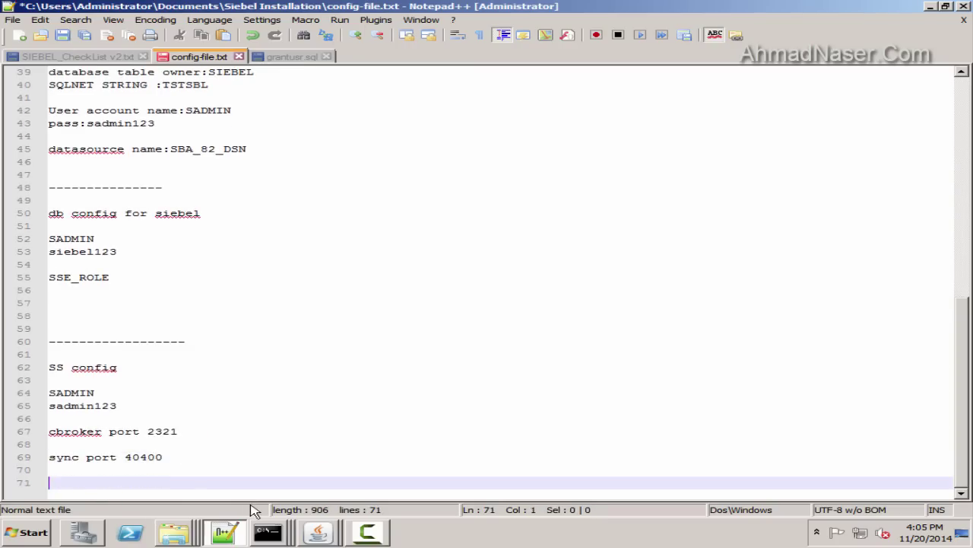
pyautogui.click(318, 533)
pyautogui.click(487, 438)
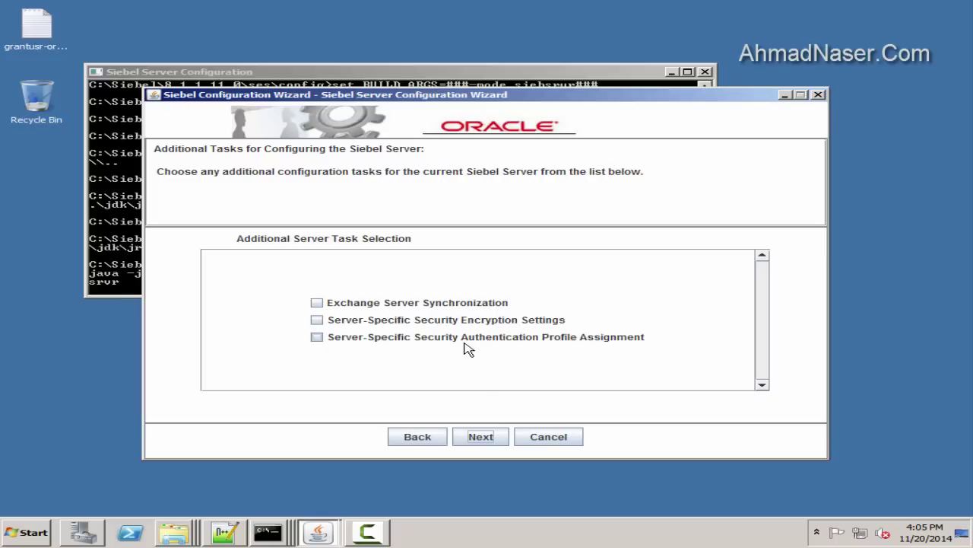
# Accept no extra tasks, ODBC registration, Not clustered and autostart service, continuing past Final Tasks
pyautogui.click(476, 435)
pyautogui.click(485, 438)
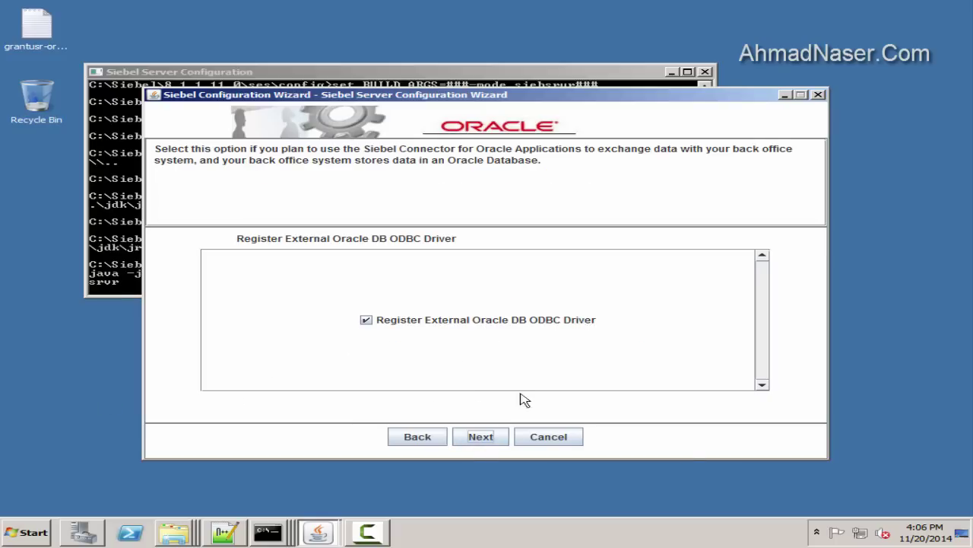
pyautogui.click(479, 438)
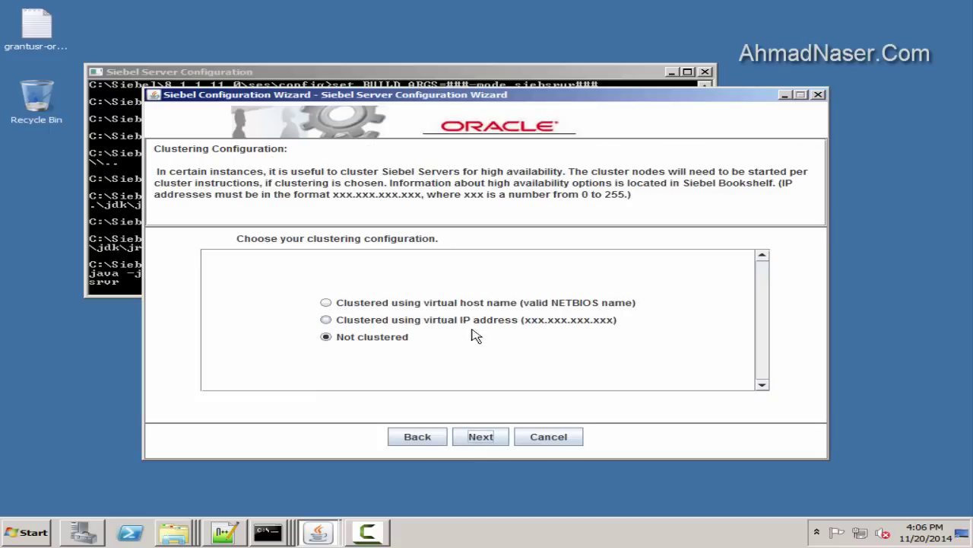
pyautogui.click(498, 432)
pyautogui.click(481, 436)
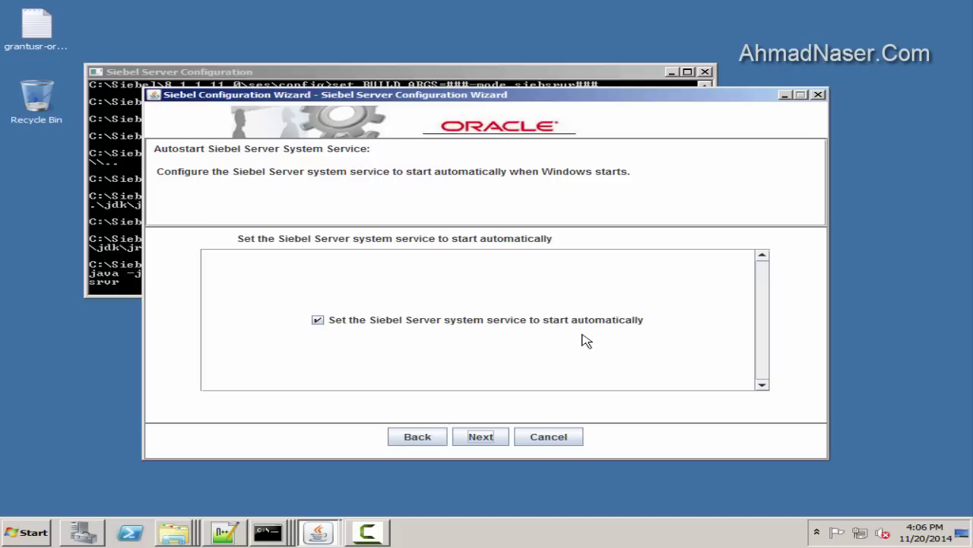
pyautogui.click(485, 438)
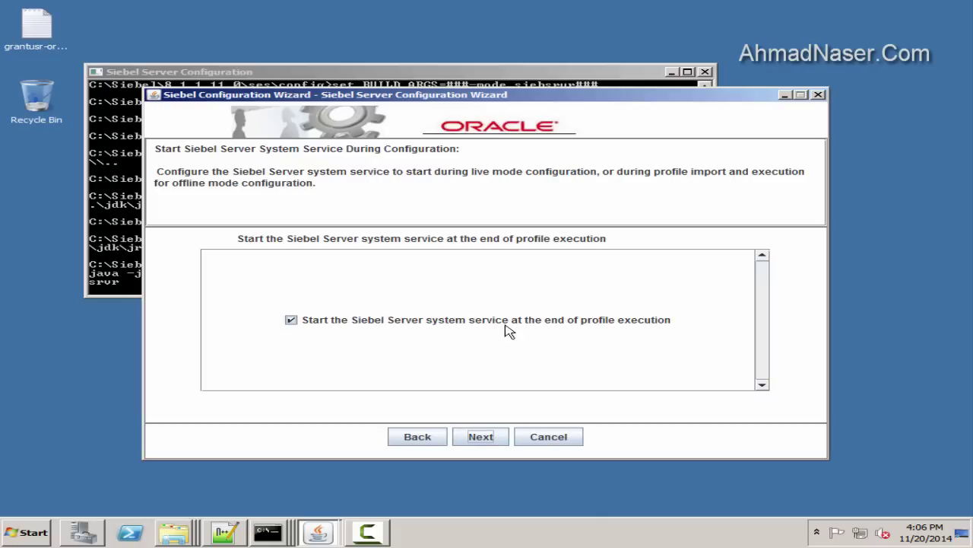
pyautogui.click(480, 437)
pyautogui.click(500, 438)
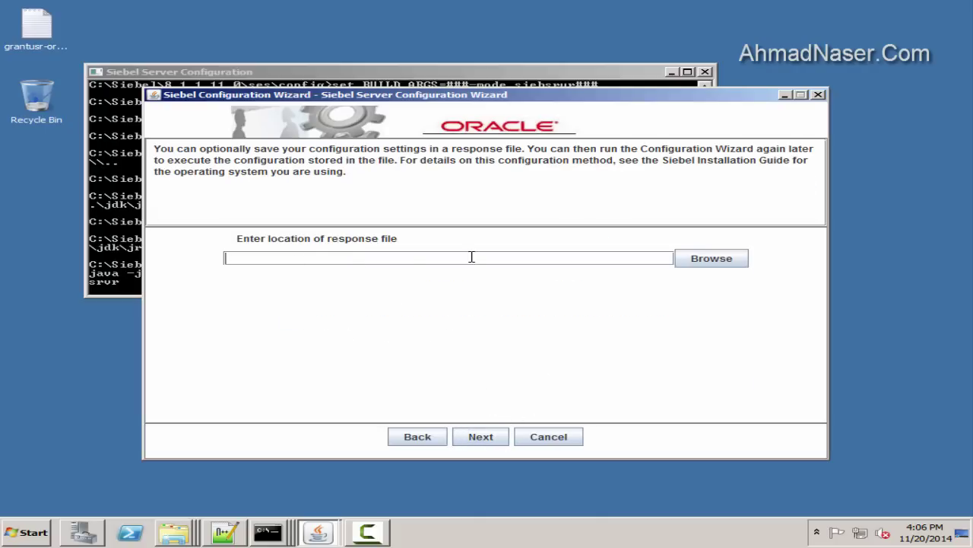
# Save the response file into D:\response-files and dismiss the saved message
pyautogui.click(719, 259)
pyautogui.click(570, 175)
pyautogui.click(419, 202)
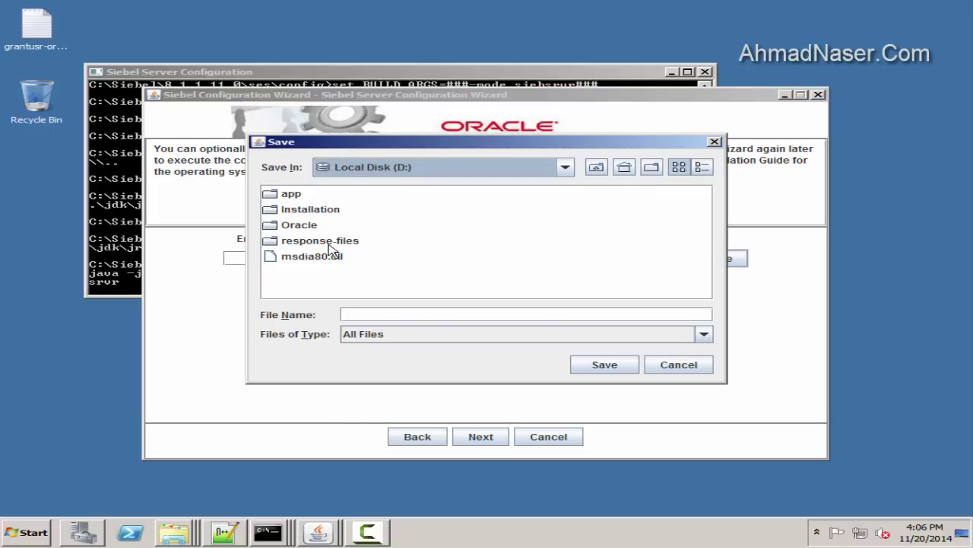
pyautogui.doubleClick(328, 243)
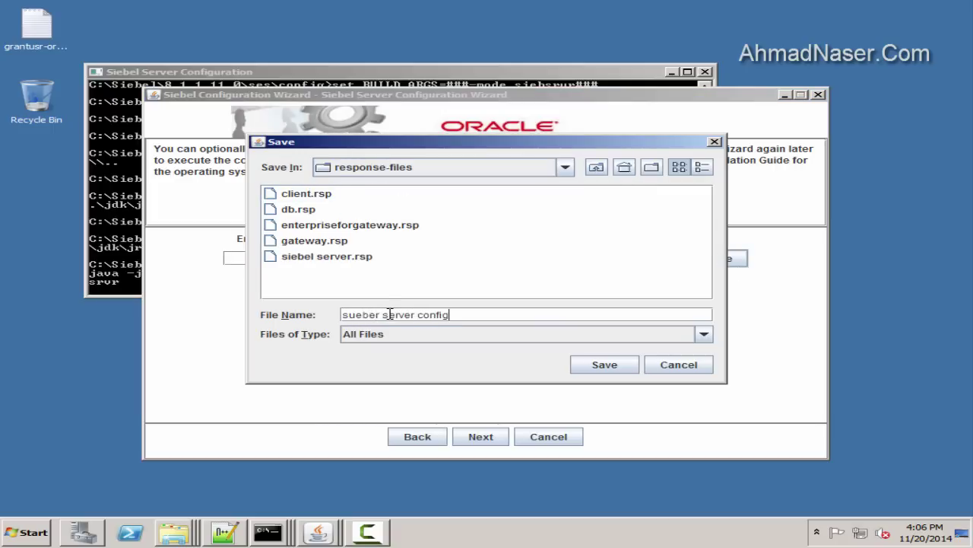
pyautogui.click(604, 364)
pyautogui.click(479, 438)
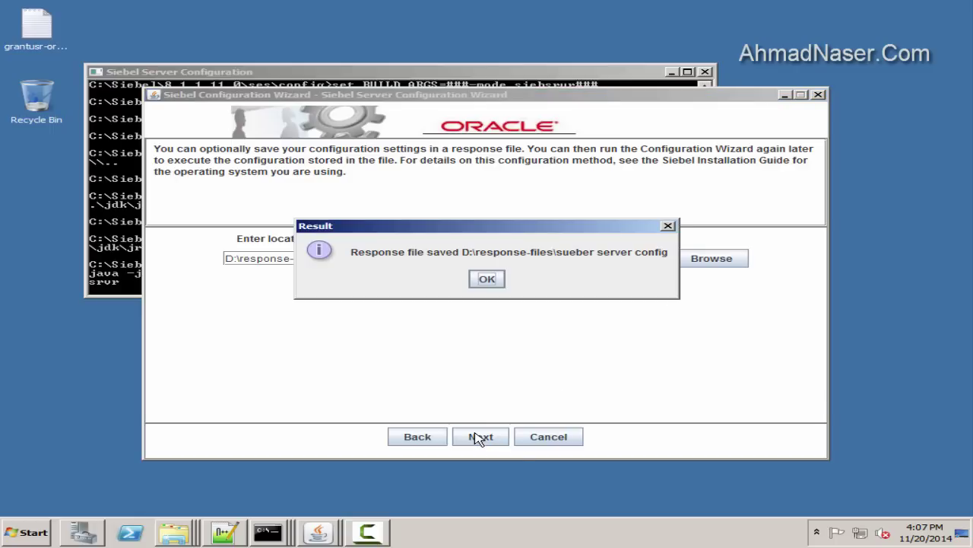
pyautogui.click(486, 280)
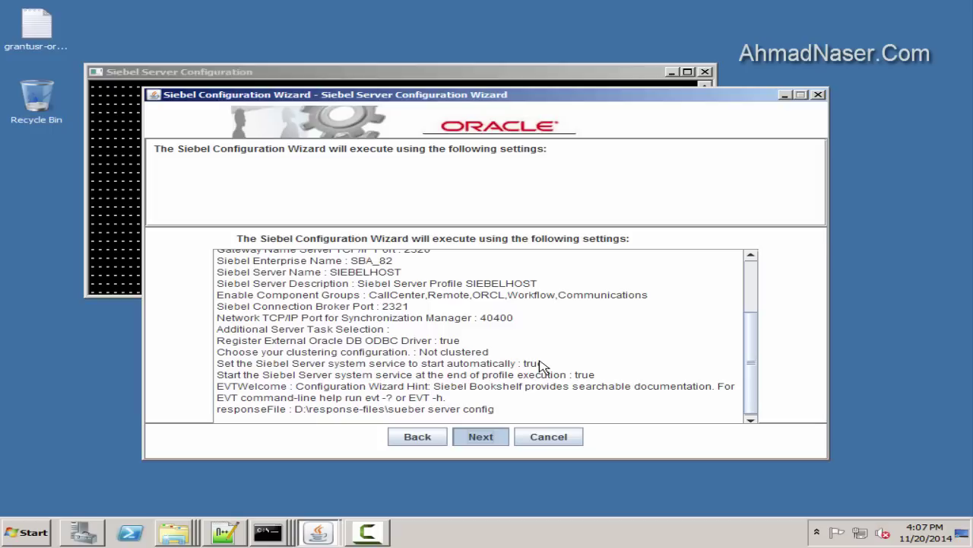
# Execute the Siebel Server configuration, acknowledge the Success message, and exit the wizard
pyautogui.click(367, 533)
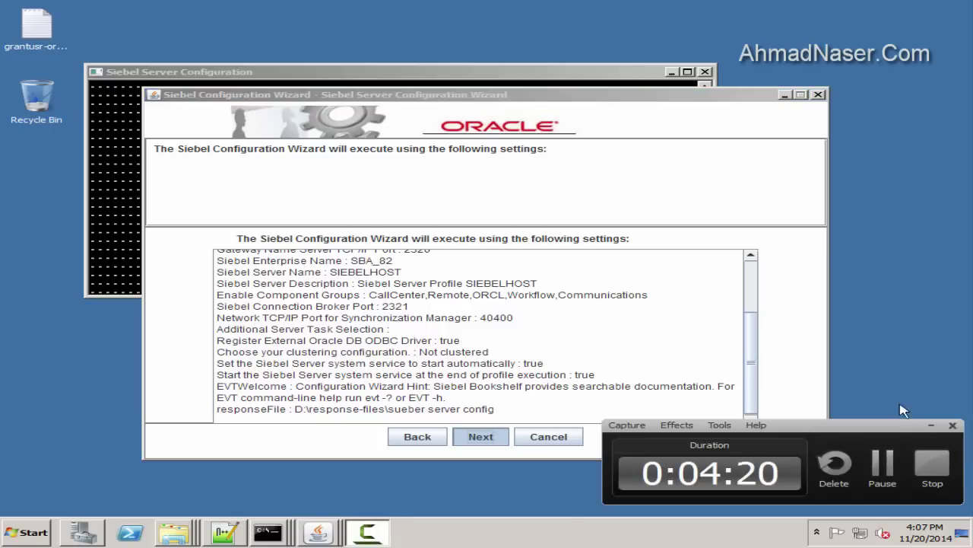
pyautogui.click(932, 423)
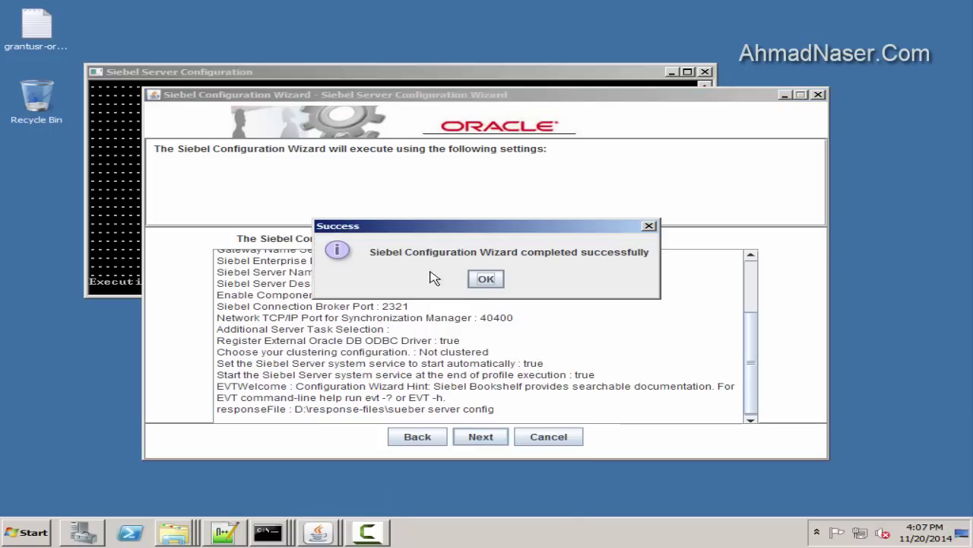
pyautogui.click(487, 278)
pyautogui.click(599, 436)
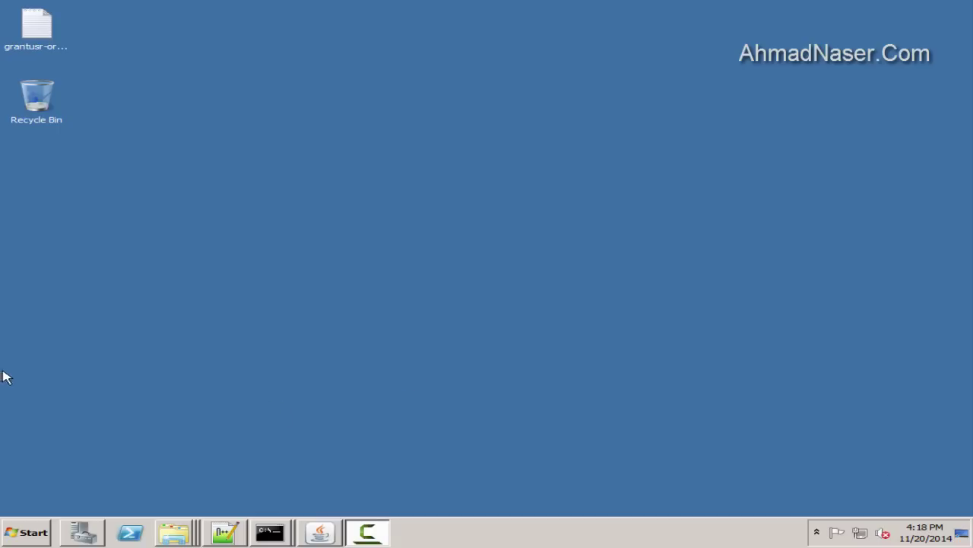
# Browse to C:\Siebel\8.1.1.11.0\ses\dbsrvr\FILES in Explorer
pyautogui.click(26, 532)
pyautogui.click(291, 284)
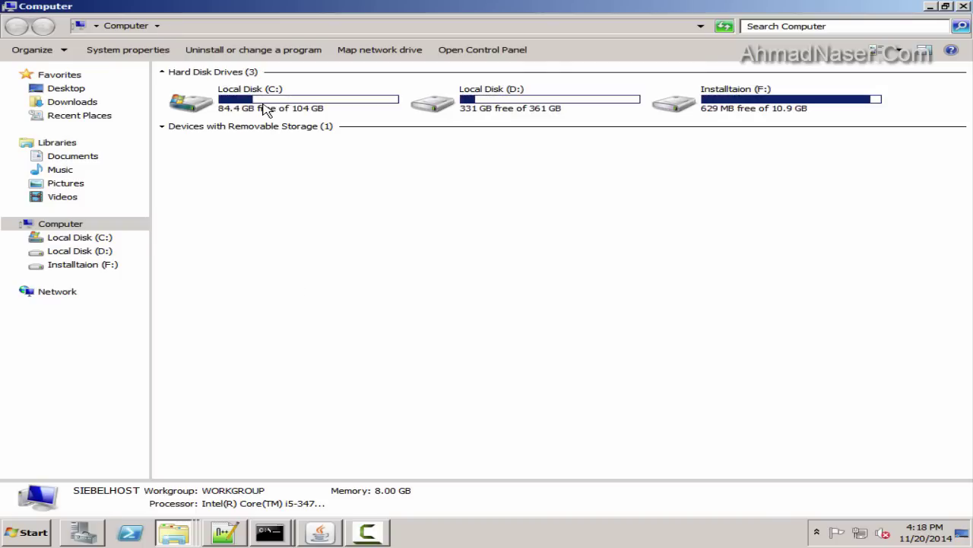
pyautogui.doubleClick(266, 111)
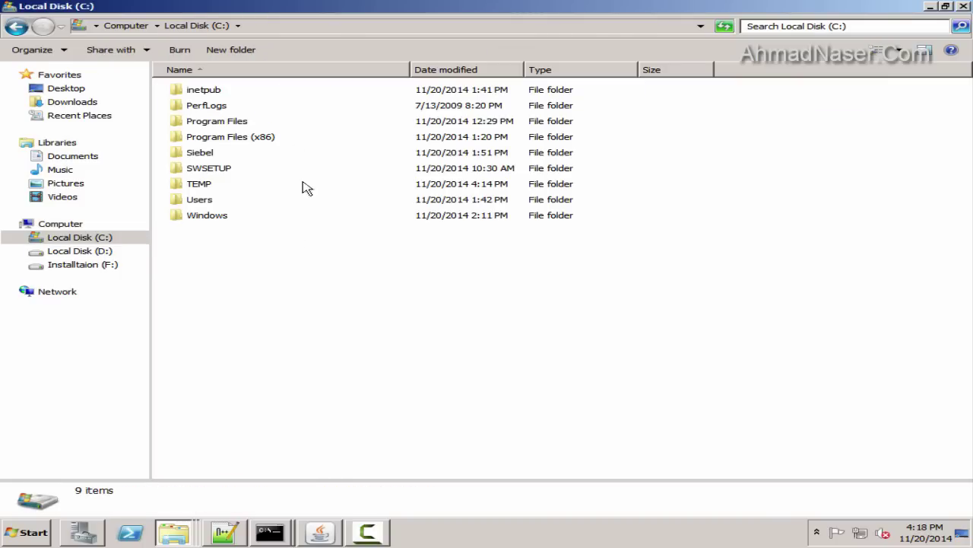
pyautogui.doubleClick(200, 153)
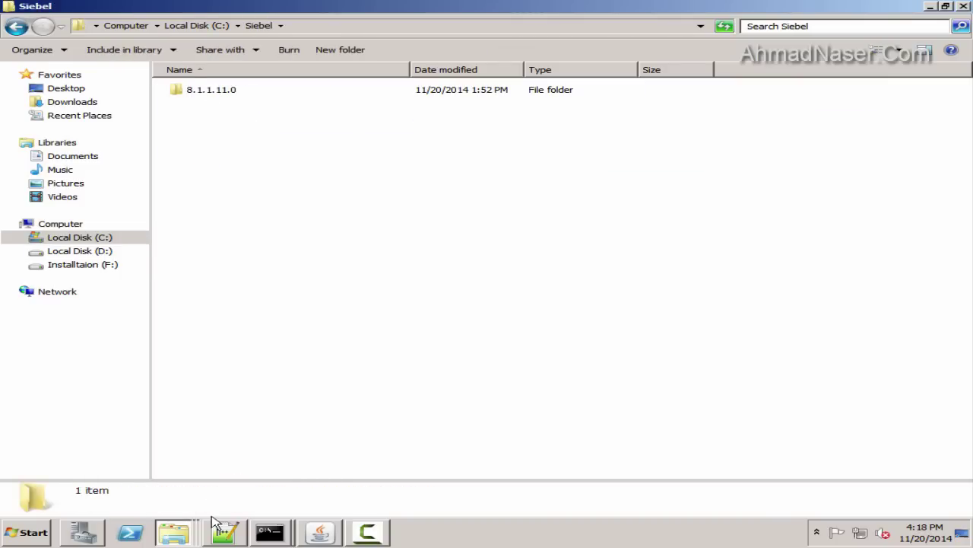
pyautogui.doubleClick(200, 95)
pyautogui.doubleClick(200, 95)
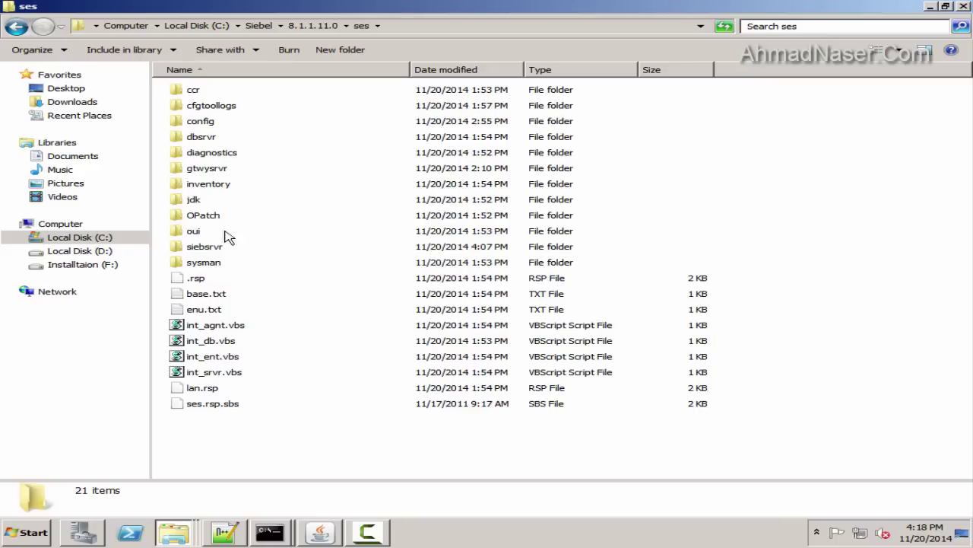
pyautogui.doubleClick(202, 138)
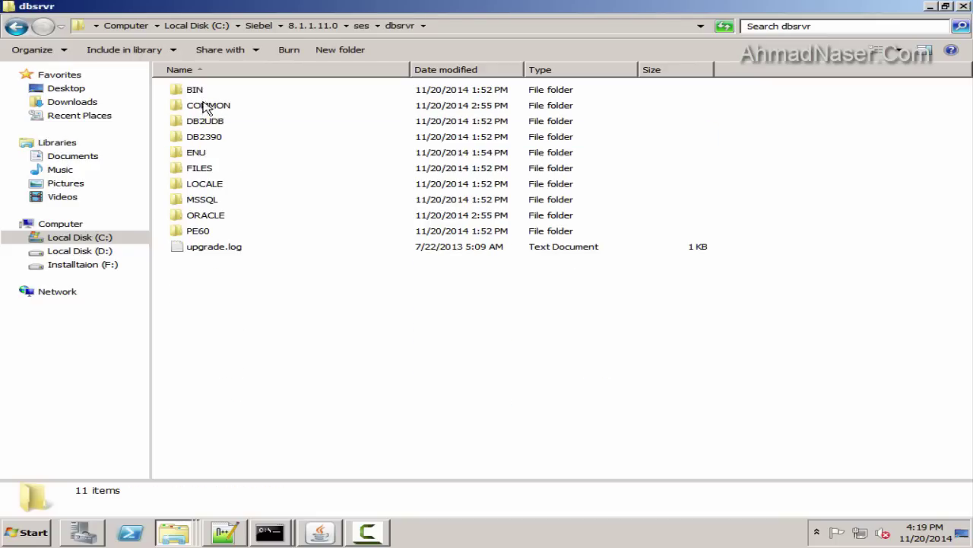
pyautogui.doubleClick(192, 171)
# Select and copy all 518 files in FILES, then close that window
pyautogui.scroll(-10, 468, 241)
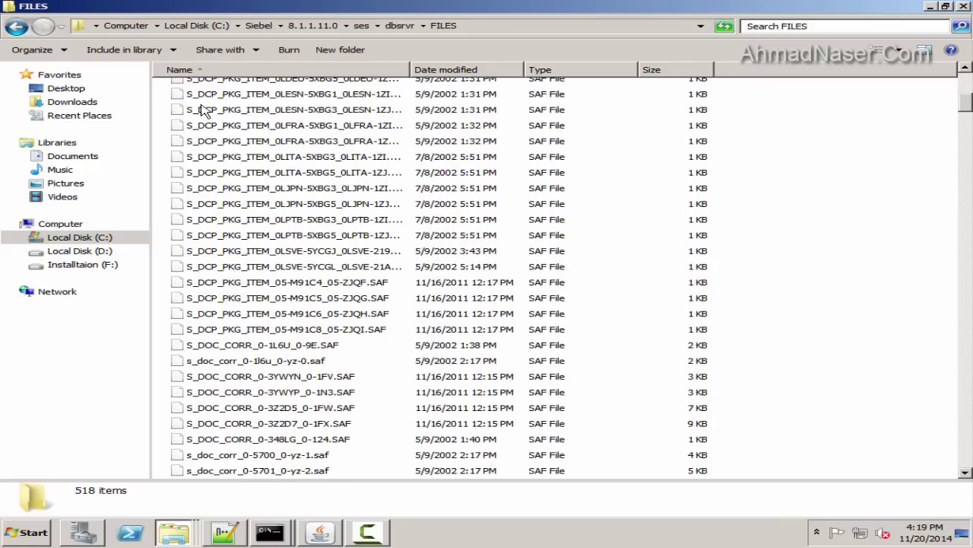
pyautogui.click(255, 204)
pyautogui.click(812, 281)
pyautogui.hotkey('ctrl', 'a')
pyautogui.rightClick(842, 288)
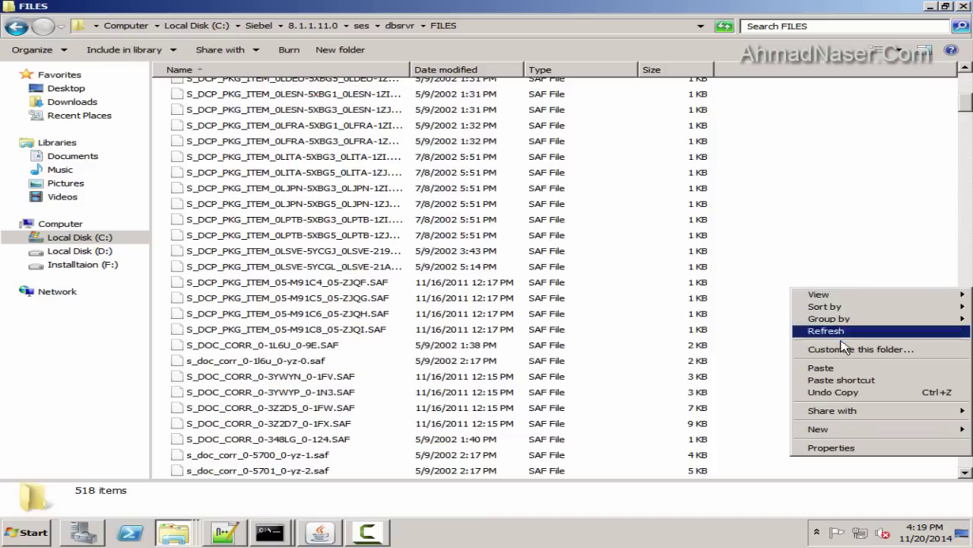
pyautogui.click(789, 152)
pyautogui.hotkey('ctrl', 'a')
pyautogui.rightClick(351, 158)
pyautogui.click(382, 195)
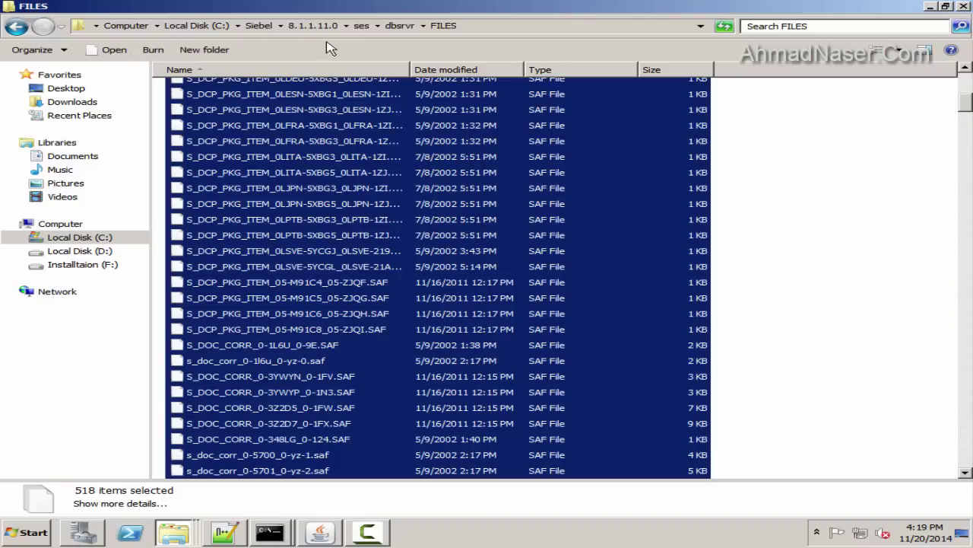
pyautogui.click(963, 7)
# Highlight the gateway fs path and fs folder name in config-file.txt for reference
pyautogui.click(228, 532)
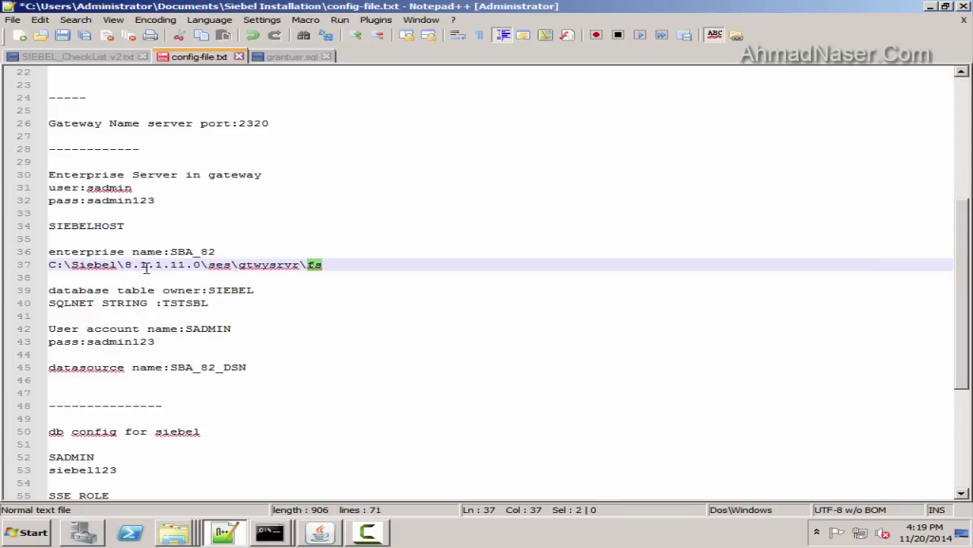
pyautogui.click(124, 251)
pyautogui.click(362, 258)
pyautogui.moveTo(362, 259); pyautogui.dragTo(49, 252)
pyautogui.click(291, 276)
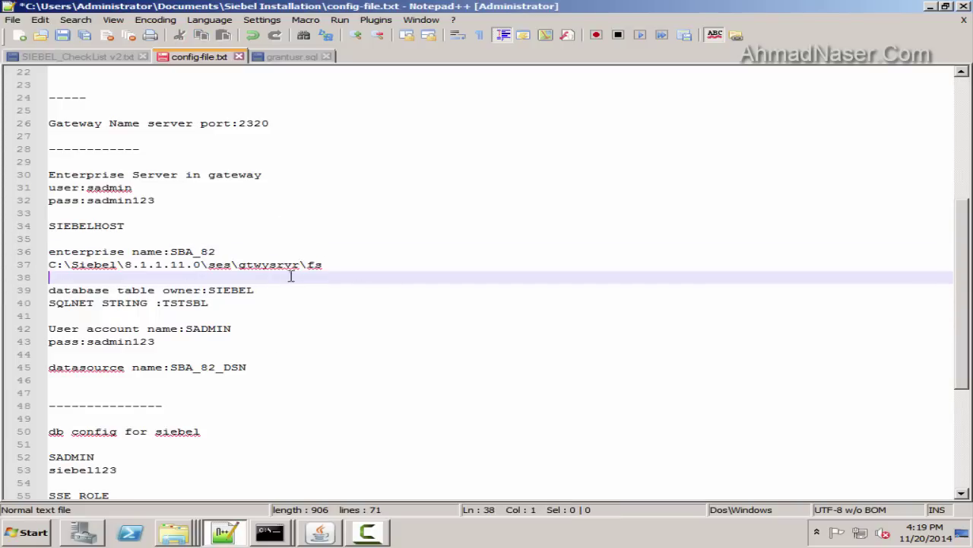
pyautogui.doubleClick(316, 265)
# Browse to the empty C:\Siebel\8.1.1.11.0\ses\gtwysrvr\fs\att folder
pyautogui.press('super')
pyautogui.click(278, 276)
pyautogui.doubleClick(294, 120)
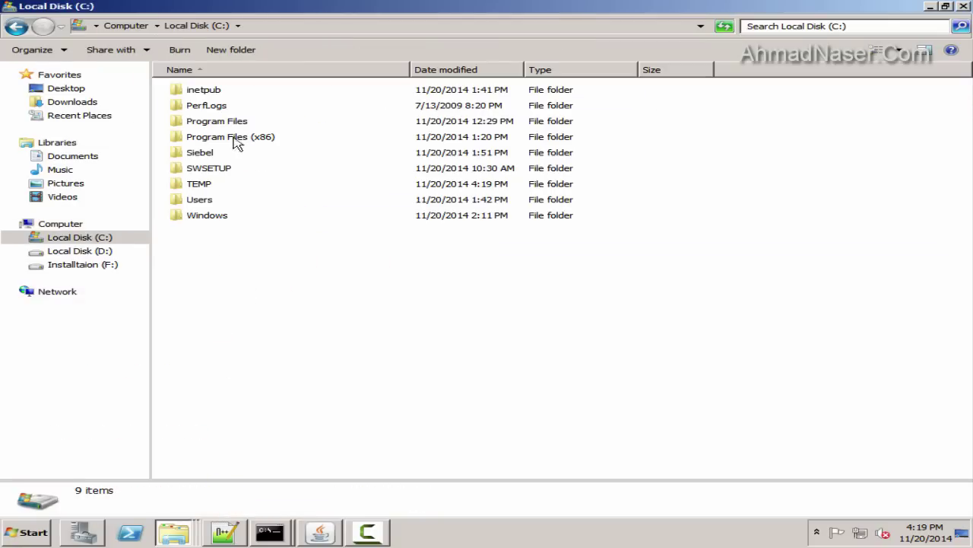
pyautogui.click(215, 170)
pyautogui.doubleClick(199, 152)
pyautogui.doubleClick(209, 90)
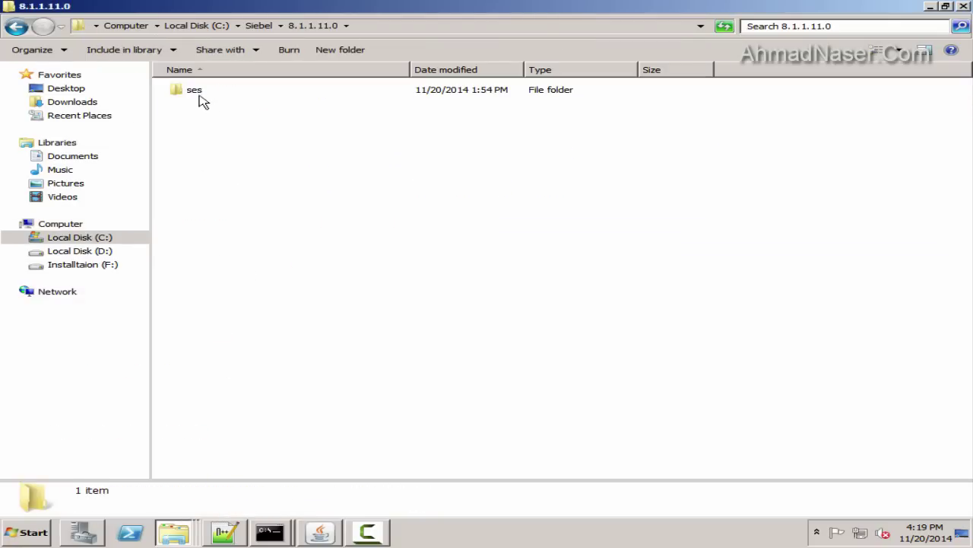
pyautogui.doubleClick(196, 90)
pyautogui.doubleClick(213, 168)
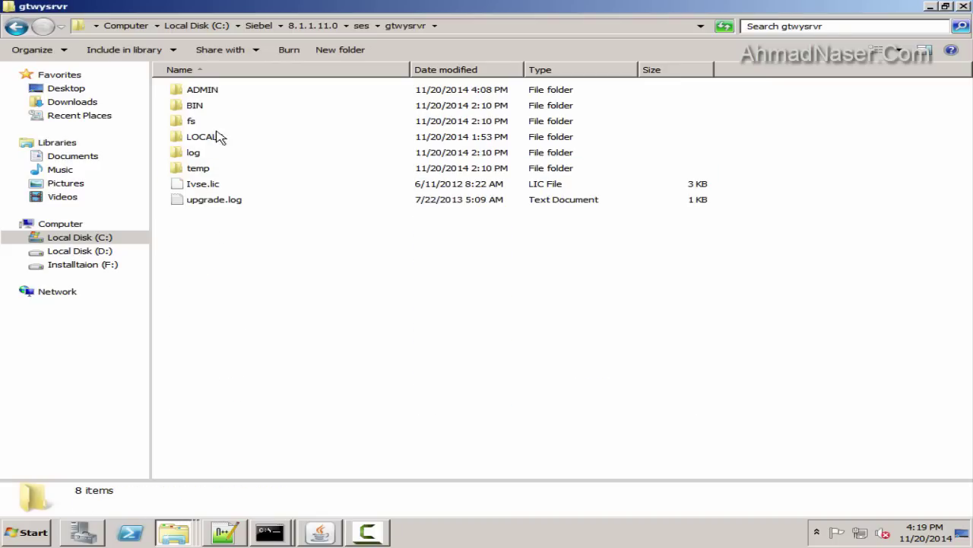
pyautogui.doubleClick(192, 122)
pyautogui.doubleClick(193, 91)
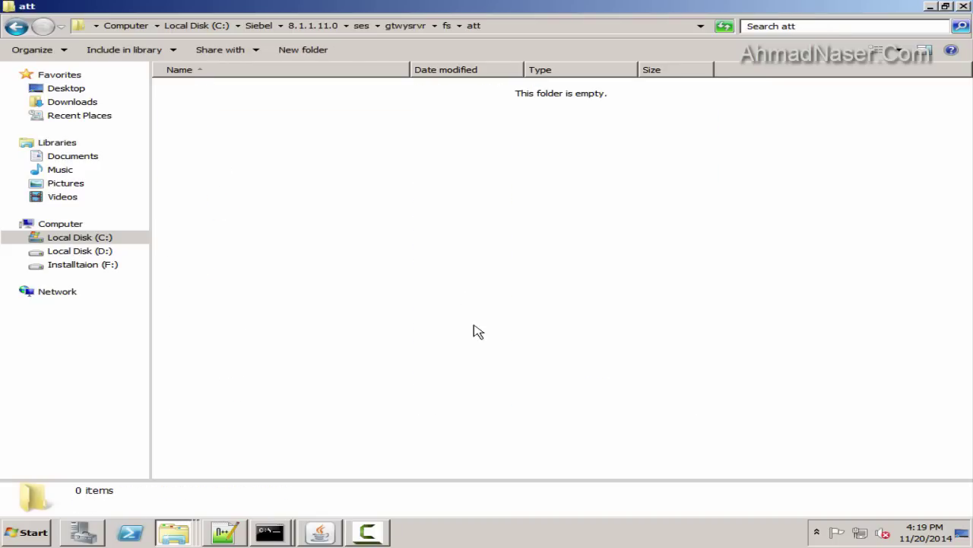
# Paste the 518 SAF files into att, verify via Properties, and close Explorer
pyautogui.rightClick(280, 204)
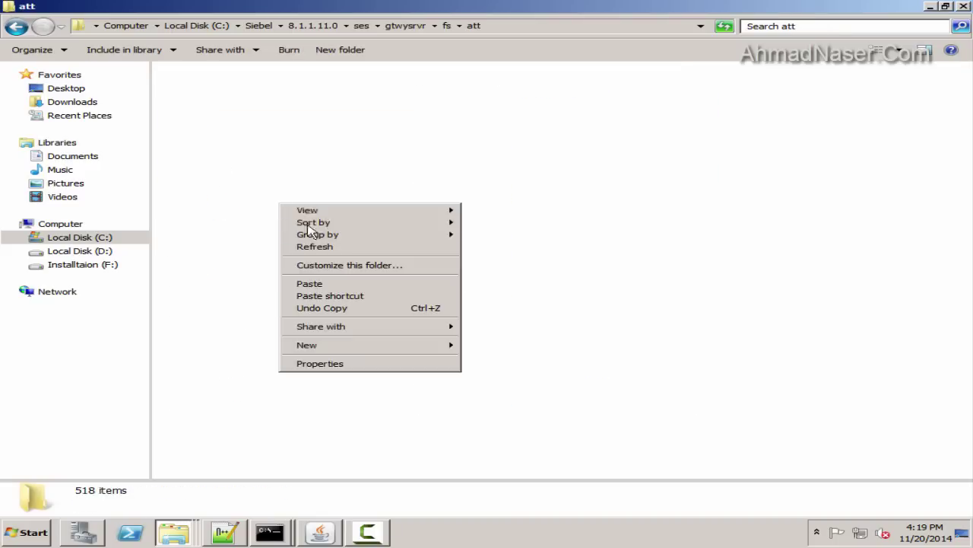
pyautogui.click(304, 283)
pyautogui.scroll(-15, 964, 181)
pyautogui.scroll(-10, 964, 181)
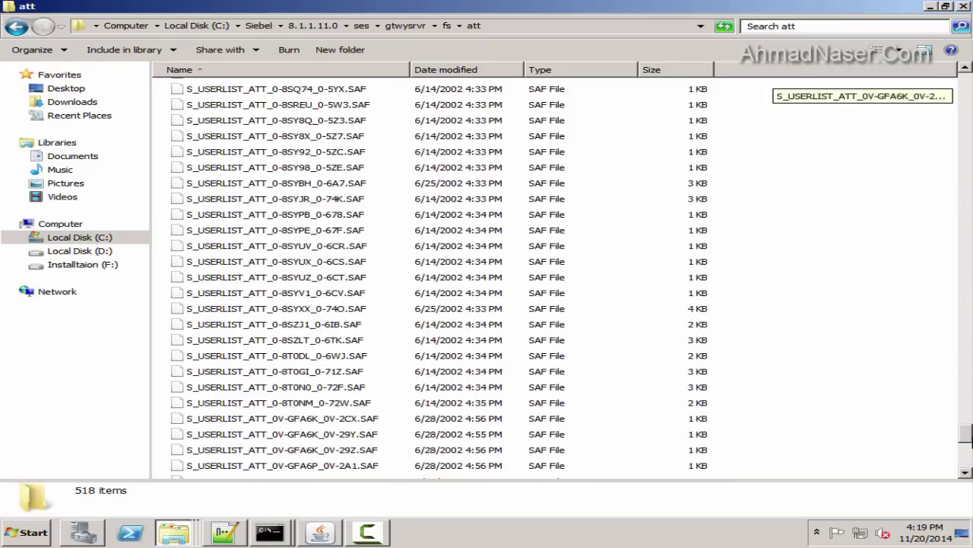
pyautogui.rightClick(791, 259)
pyautogui.click(865, 413)
pyautogui.click(226, 361)
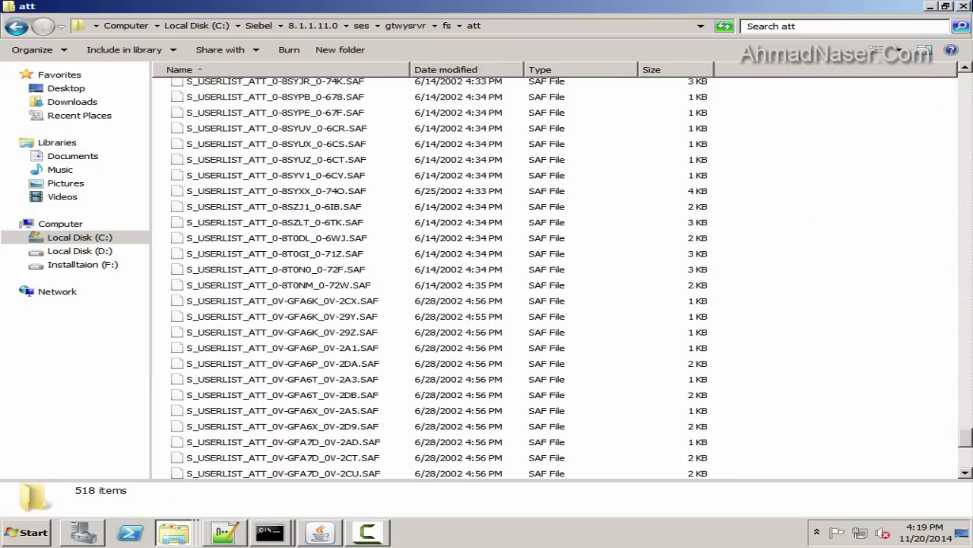
pyautogui.click(966, 6)
pyautogui.scroll(-6, 389, 411)
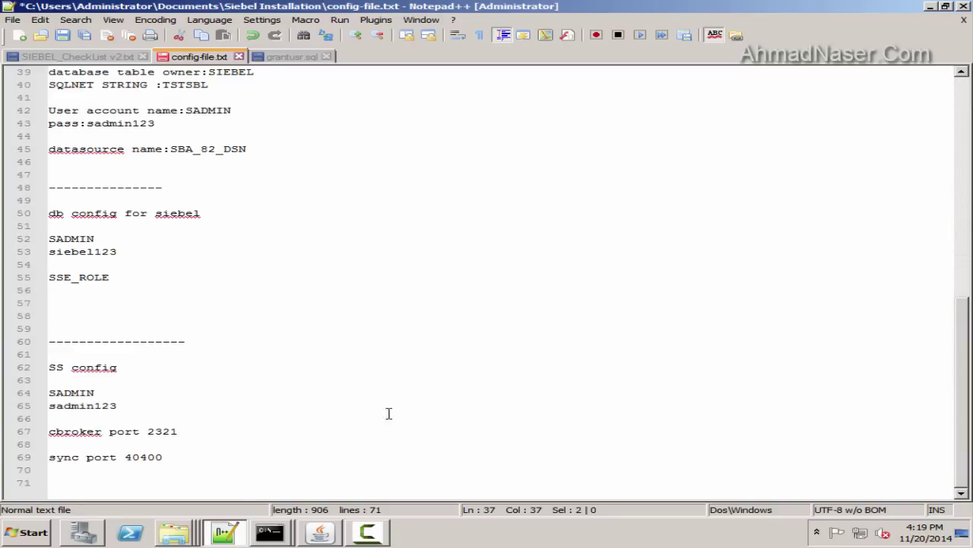
# Add the line 'this is file system population step' at the end of config-file.txt and save it
pyautogui.click(254, 471)
pyautogui.press('Return')
pyautogui.press('Return')
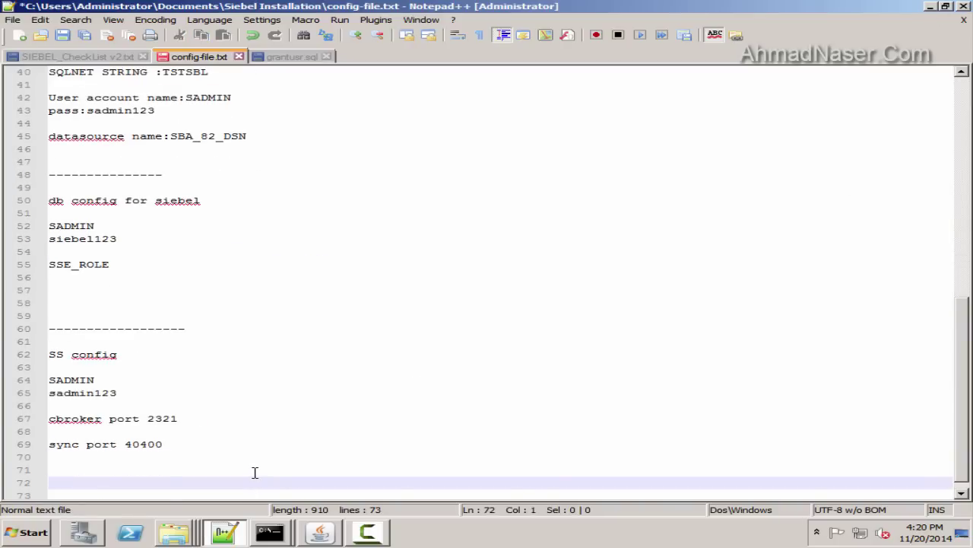
pyautogui.write('this is fiu')
pyautogui.write('e syste')
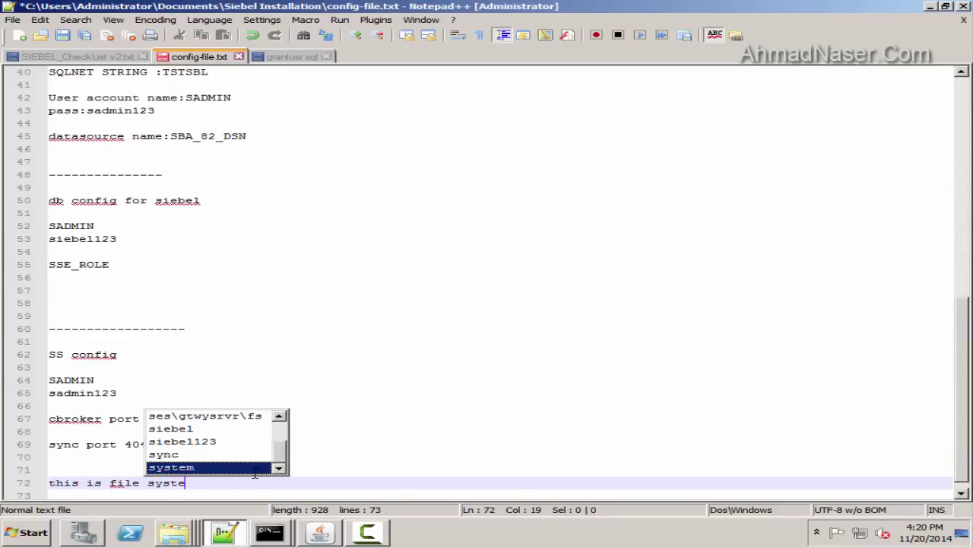
pyautogui.write('m population step')
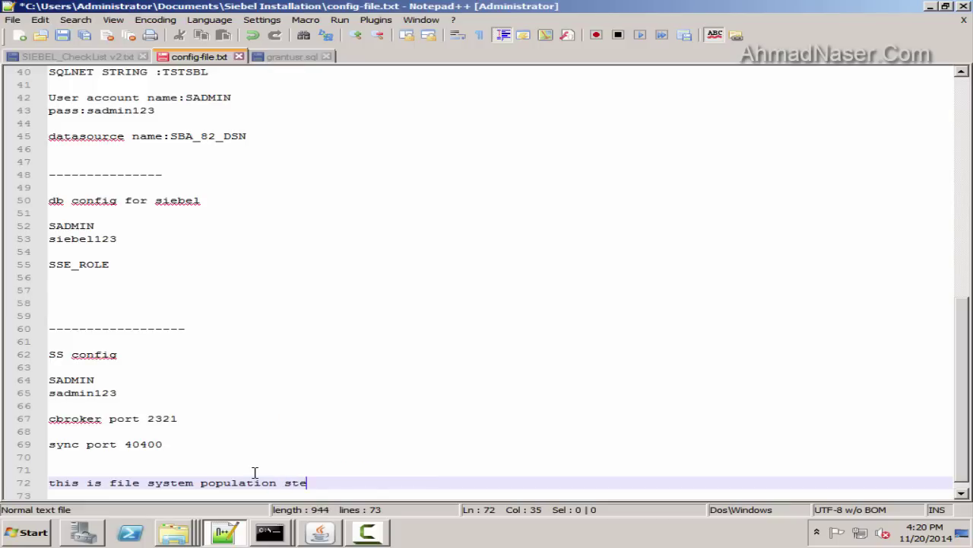
pyautogui.press('Return')
pyautogui.press('Return')
pyautogui.press('Return')
pyautogui.press('Left')
pyautogui.press('Left')
pyautogui.press('Left')
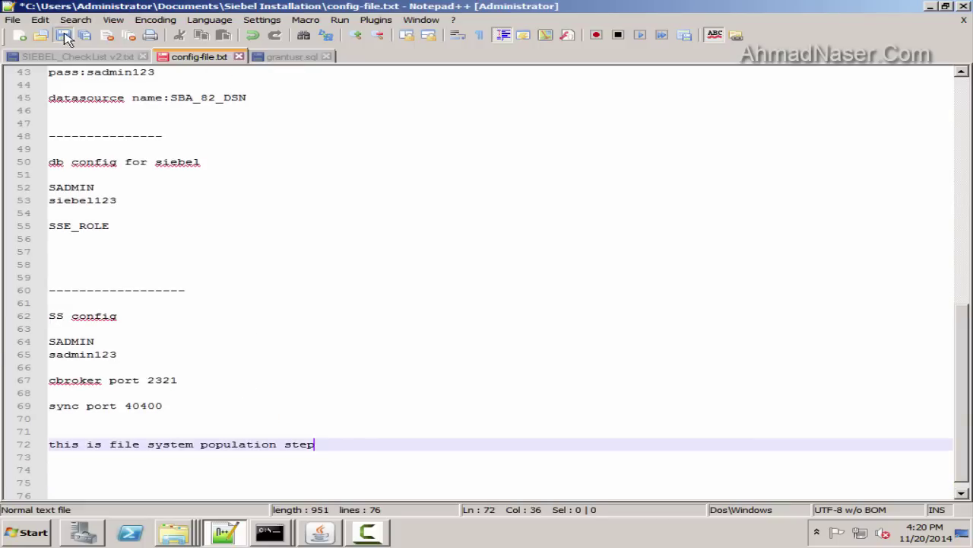
pyautogui.click(63, 35)
# Minimize Notepad++ and open the Computer window maximized
pyautogui.click(225, 532)
pyautogui.click(364, 536)
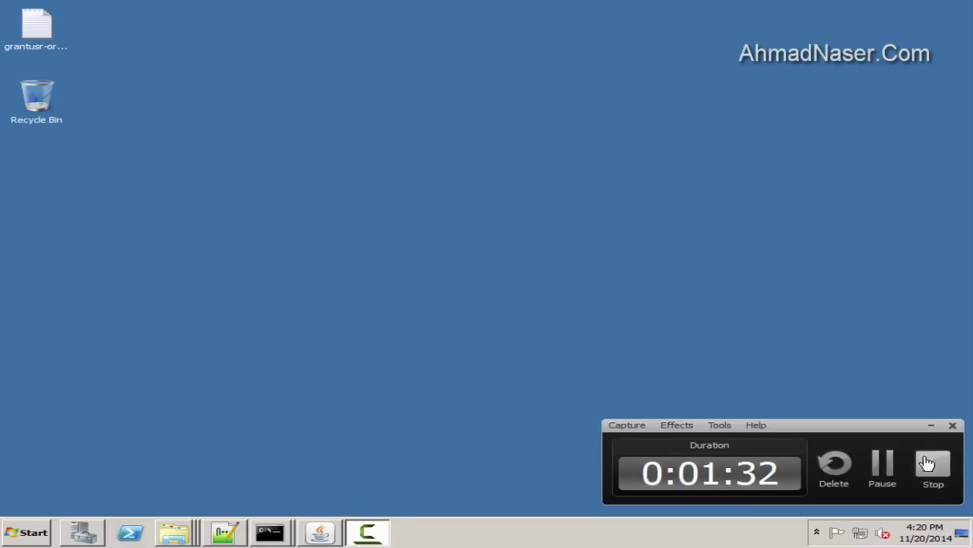
pyautogui.click(931, 464)
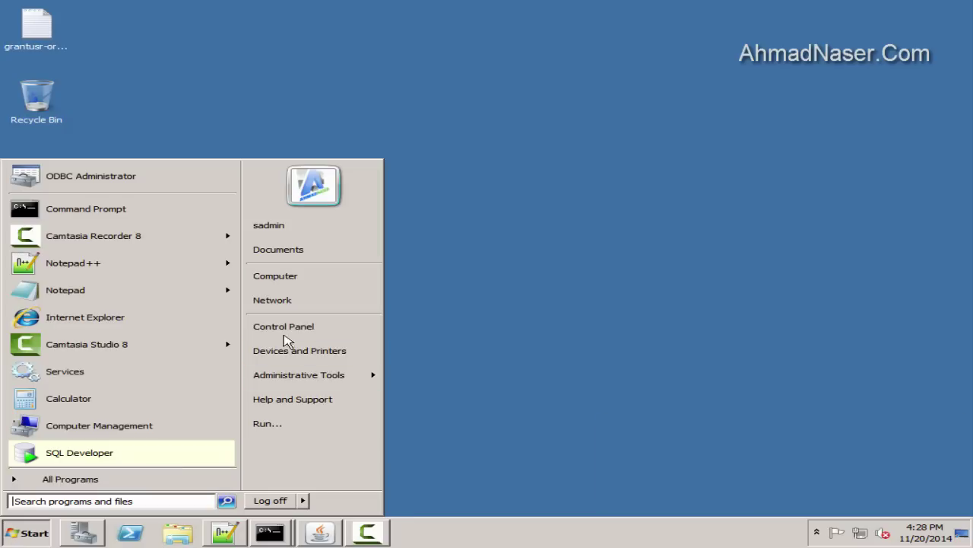
pyautogui.click(278, 275)
pyautogui.doubleClick(517, 181)
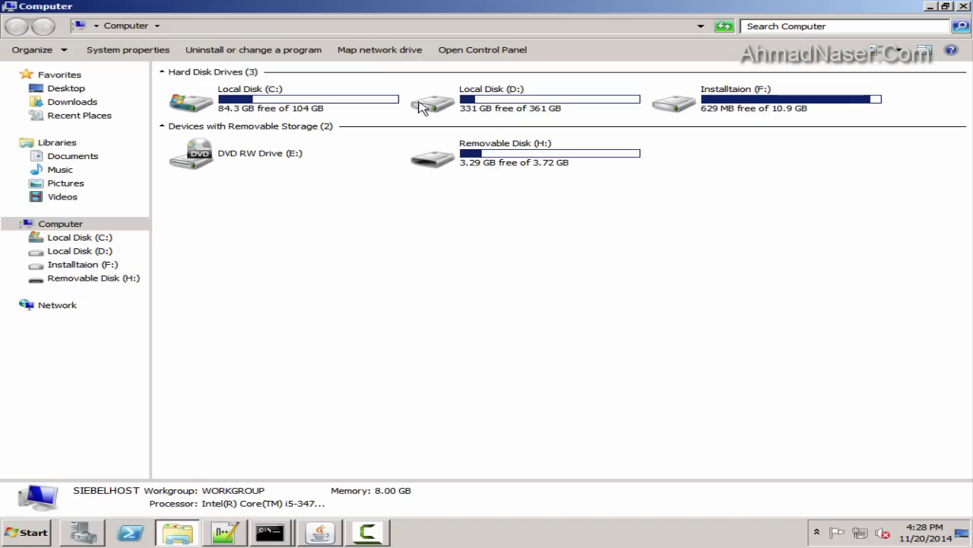
# Browse on F: to Siebel_Install_image\8.1.1.11\Windows\Server\Siebel_Web_Server_Extension\Disk1\install
pyautogui.doubleClick(729, 114)
pyautogui.doubleClick(185, 92)
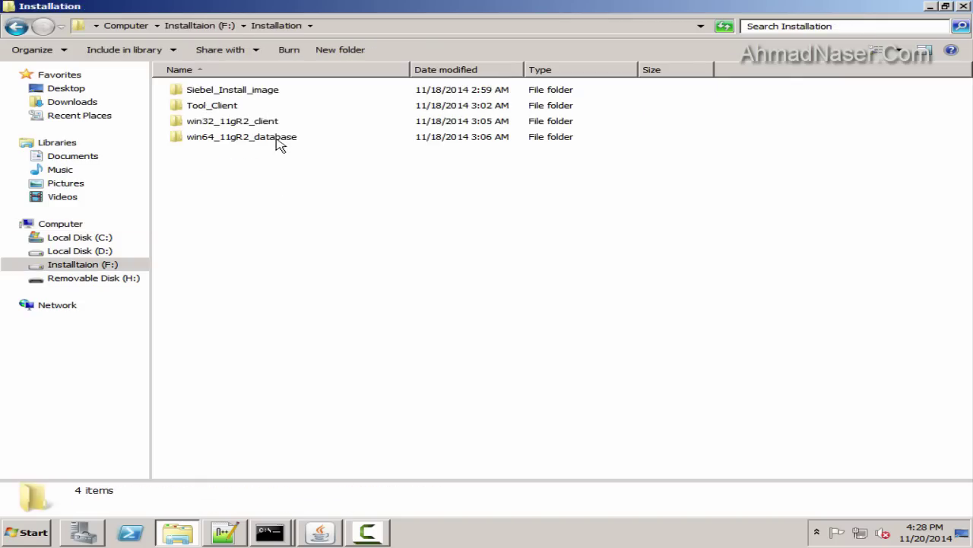
pyautogui.doubleClick(228, 90)
pyautogui.doubleClick(218, 105)
pyautogui.doubleClick(226, 105)
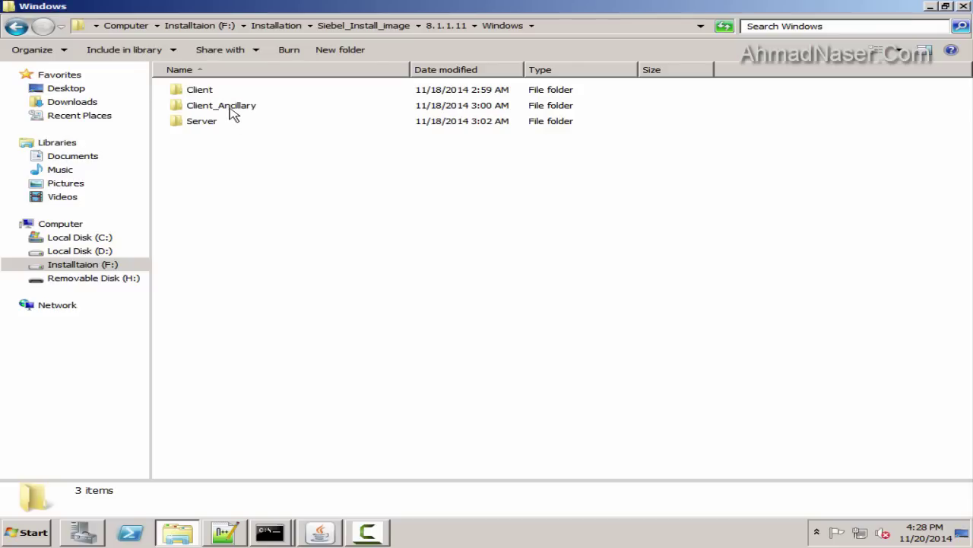
pyautogui.doubleClick(232, 120)
pyautogui.click(238, 107)
pyautogui.doubleClick(293, 106)
pyautogui.click(211, 97)
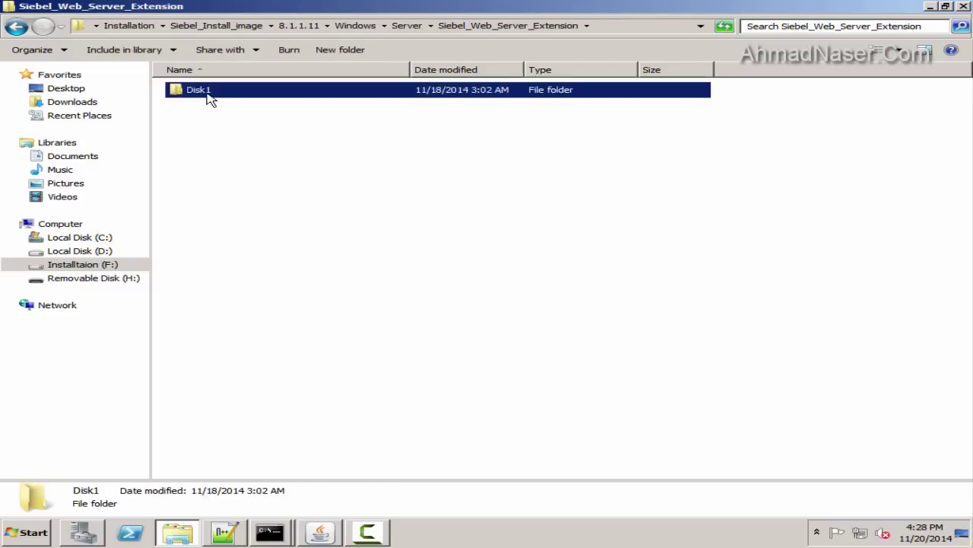
pyautogui.doubleClick(211, 98)
pyautogui.doubleClick(211, 96)
# Run module.exe and move the installer console window aside
pyautogui.rightClick(216, 152)
pyautogui.click(244, 156)
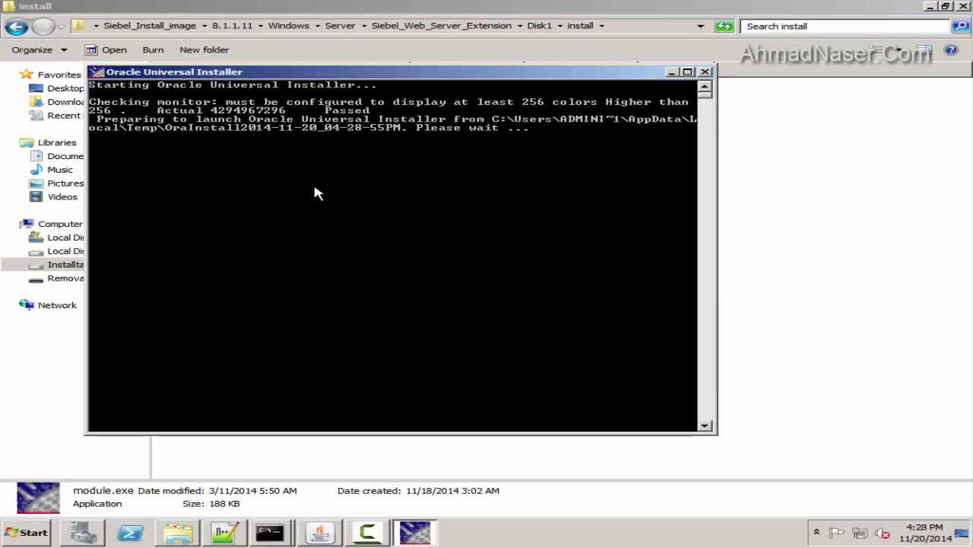
pyautogui.click(929, 6)
pyautogui.moveTo(438, 71); pyautogui.dragTo(498, 57)
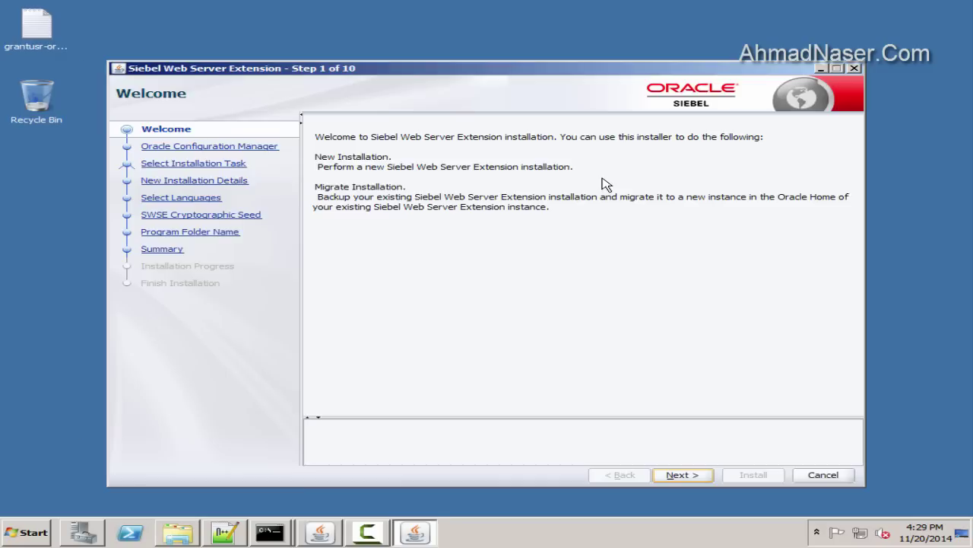
# Continue past Welcome without an e-mail address and keep New Installation
pyautogui.click(682, 475)
pyautogui.click(682, 475)
pyautogui.click(598, 317)
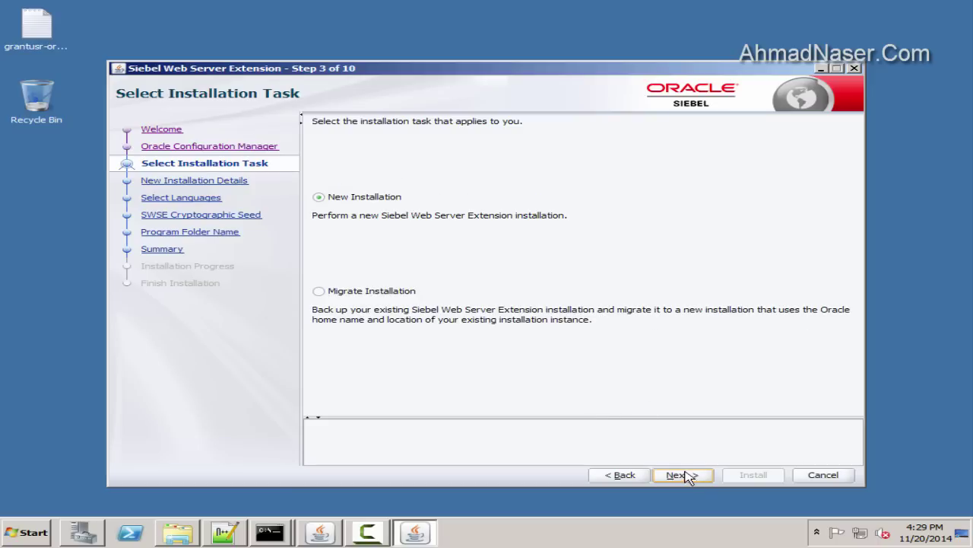
pyautogui.click(682, 475)
# Copy the Oracle home name EAPPWEB_HOME and bring up config-file.txt in Notepad++
pyautogui.moveTo(588, 250); pyautogui.dragTo(403, 232)
pyautogui.hotkey('ctrl', 'c')
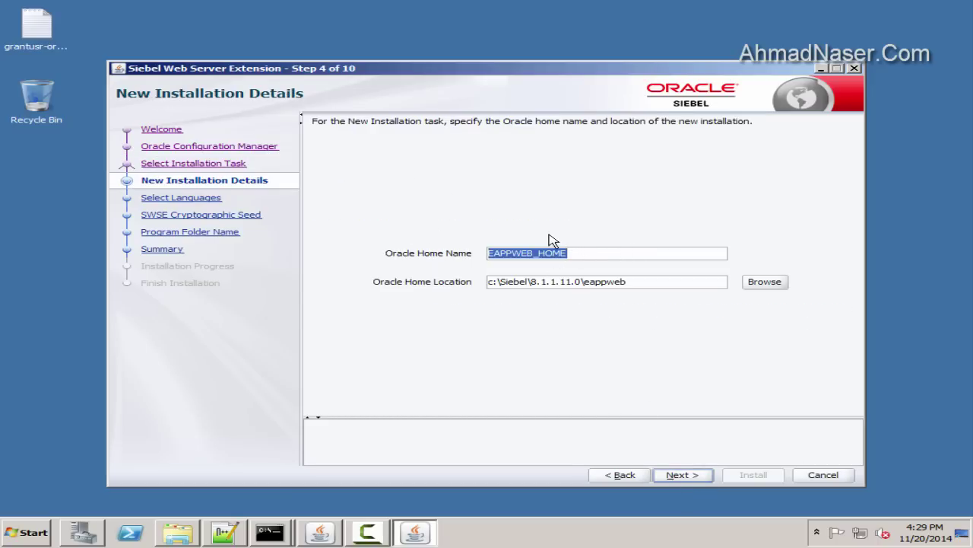
pyautogui.click(225, 532)
pyautogui.click(199, 56)
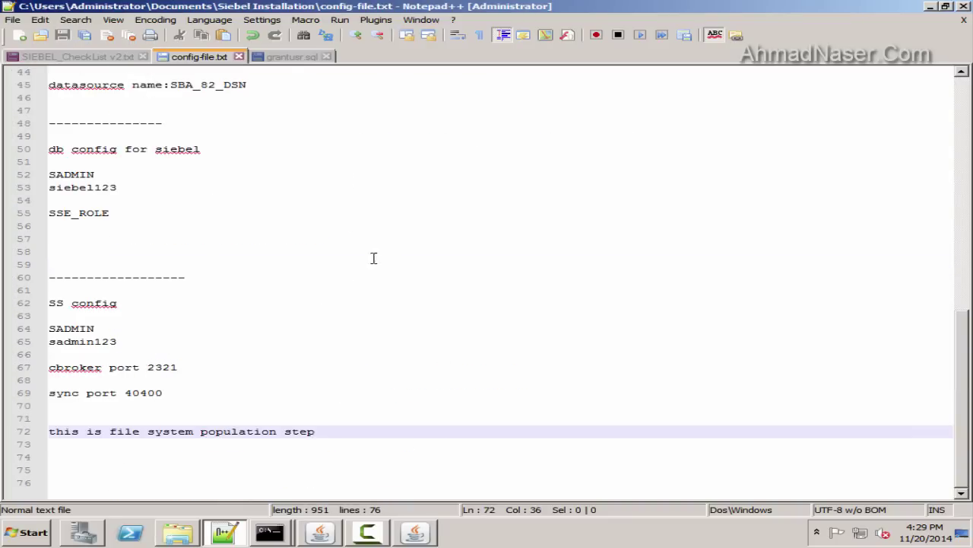
# Add a 'swse configuration and installation' heading with EAPPWEB_HOME pasted beneath it
pyautogui.press('Return')
pyautogui.press('Return')
pyautogui.press('Return')
pyautogui.press('Return')
pyautogui.press('Return')
pyautogui.write('sws')
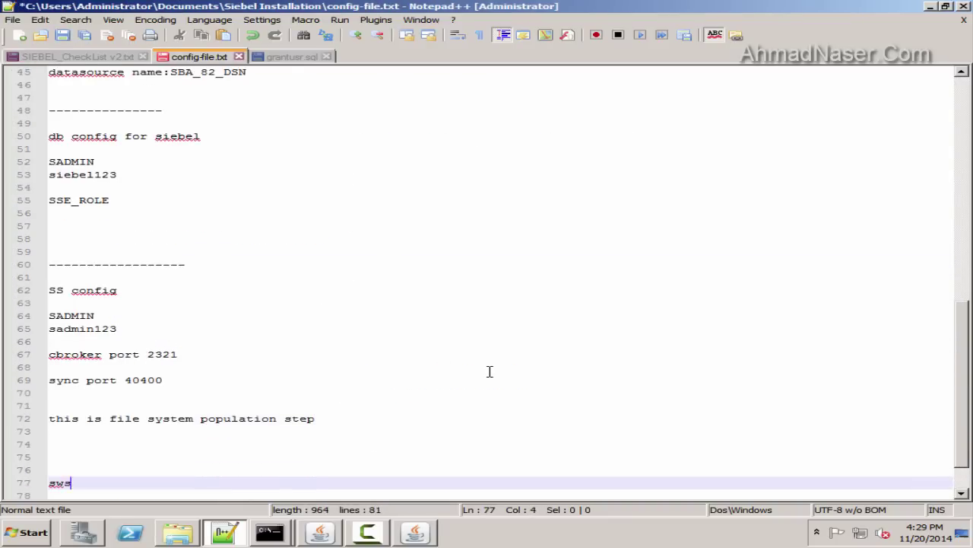
pyautogui.write('e configur')
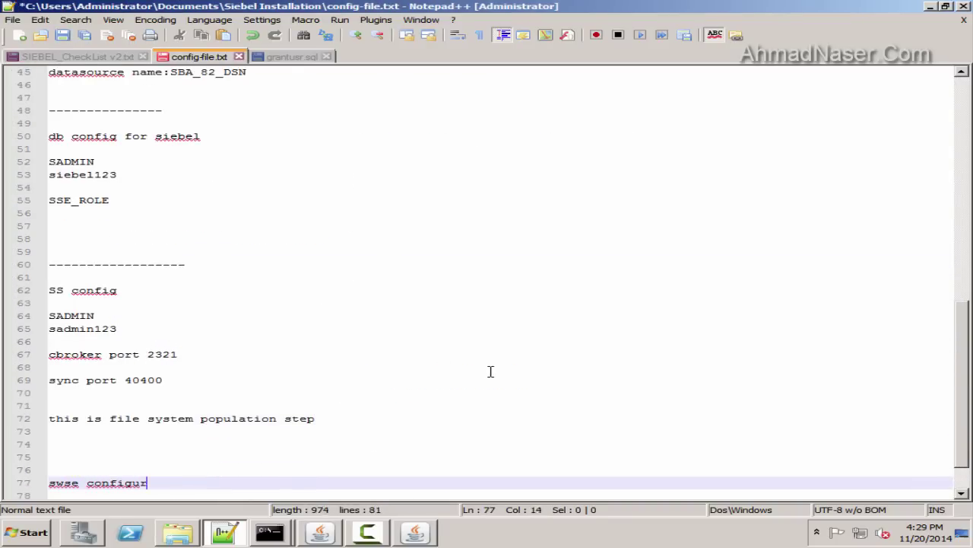
pyautogui.write('ation')
pyautogui.press('Return')
pyautogui.press('Return')
pyautogui.press('Left')
pyautogui.press('Left')
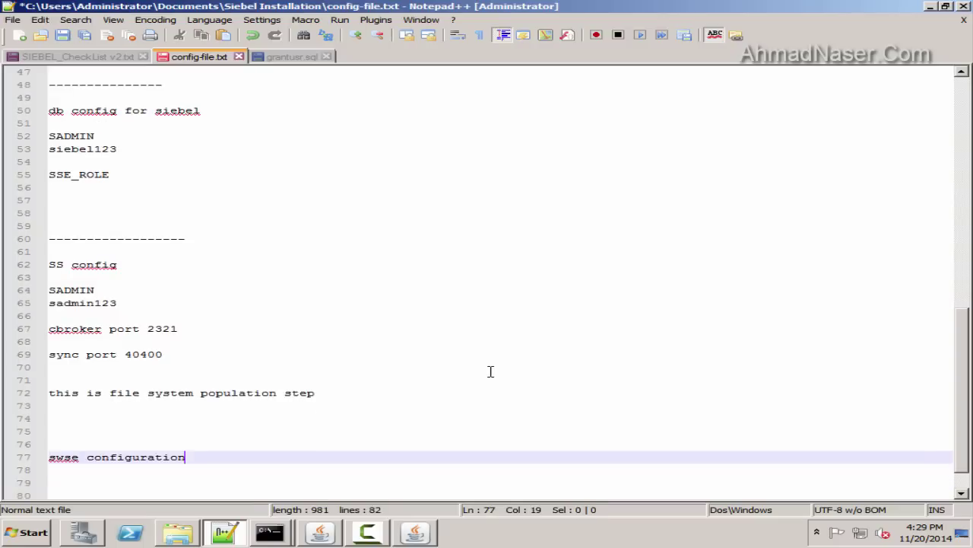
pyautogui.write('and installation')
pyautogui.press('Down')
pyautogui.hotkey('ctrl', 'v')
pyautogui.press('Return')
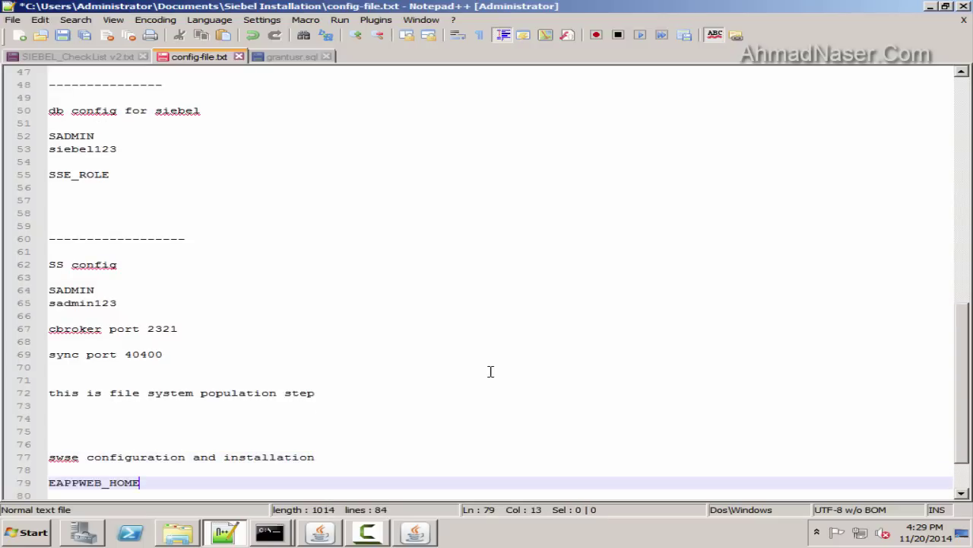
pyautogui.press('Return')
pyautogui.press('Return')
# Advance the installer through Select Languages to the Cryptographic Seed step
pyautogui.hotkey('alt', 'Tab')
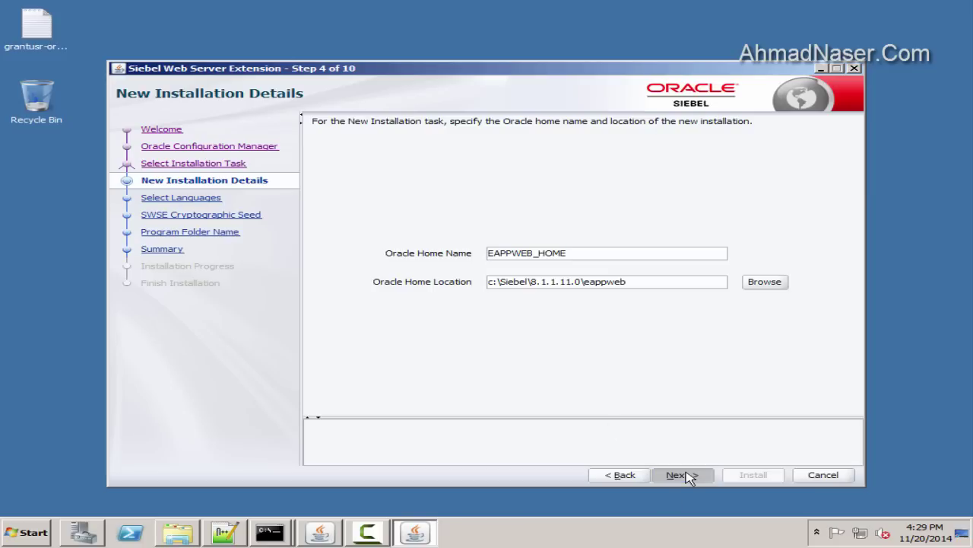
pyautogui.click(682, 475)
pyautogui.click(682, 475)
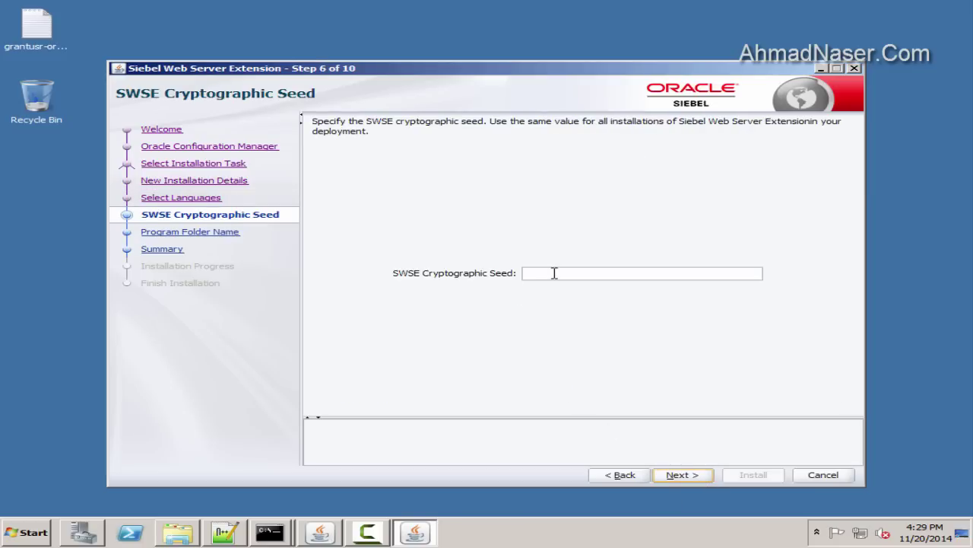
# Add a 'co key:' line with the cryptographic seed value to the notes and save
pyautogui.hotkey('alt', 'Tab')
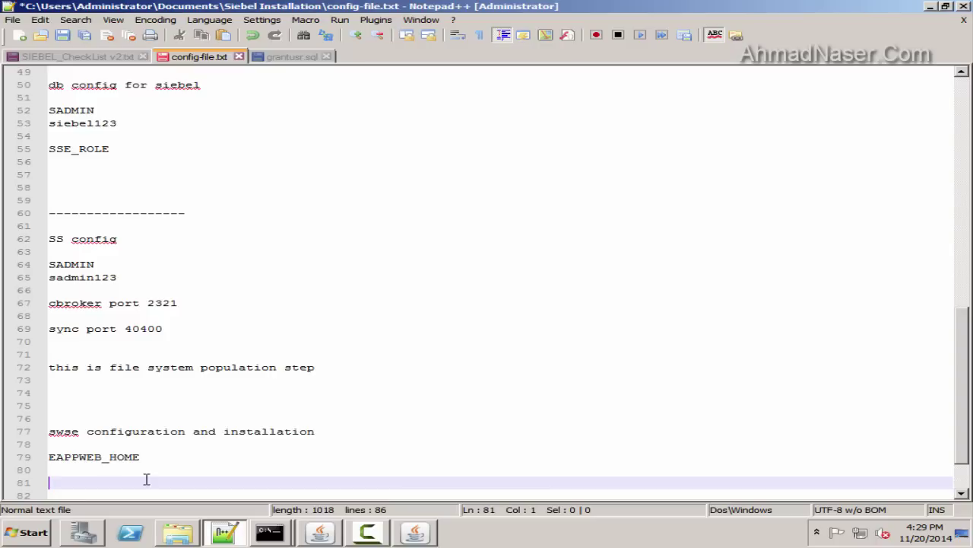
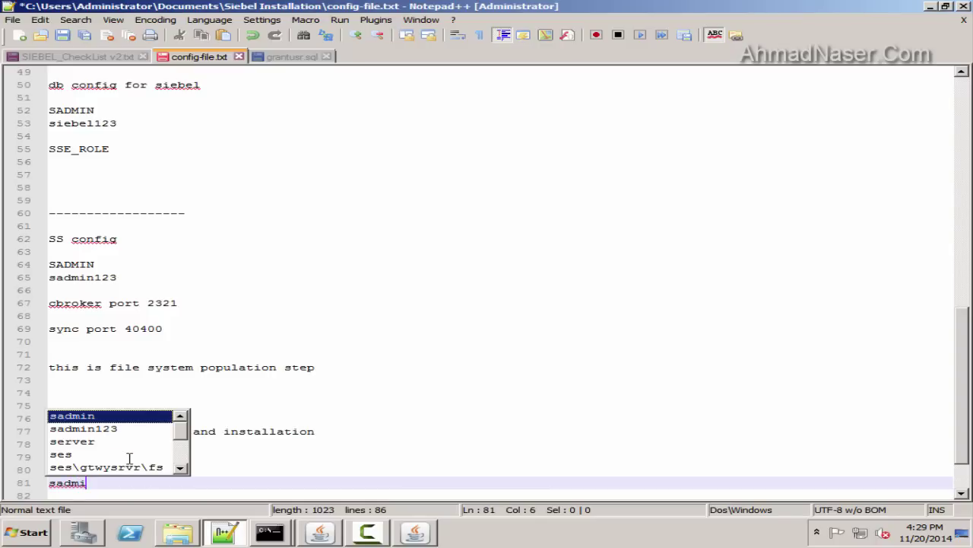
pyautogui.press('BackSpace')
pyautogui.press('BackSpace')
pyautogui.press('BackSpace')
pyautogui.press('BackSpace')
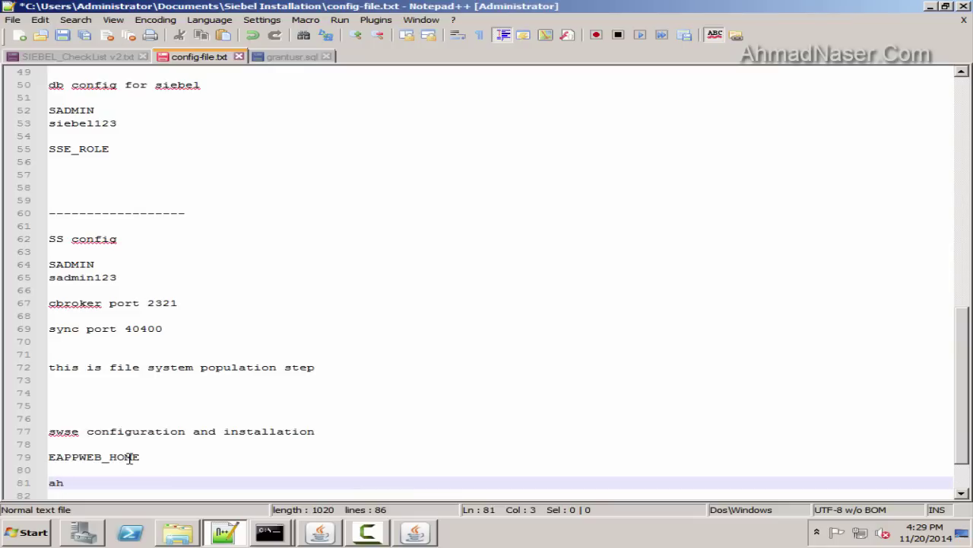
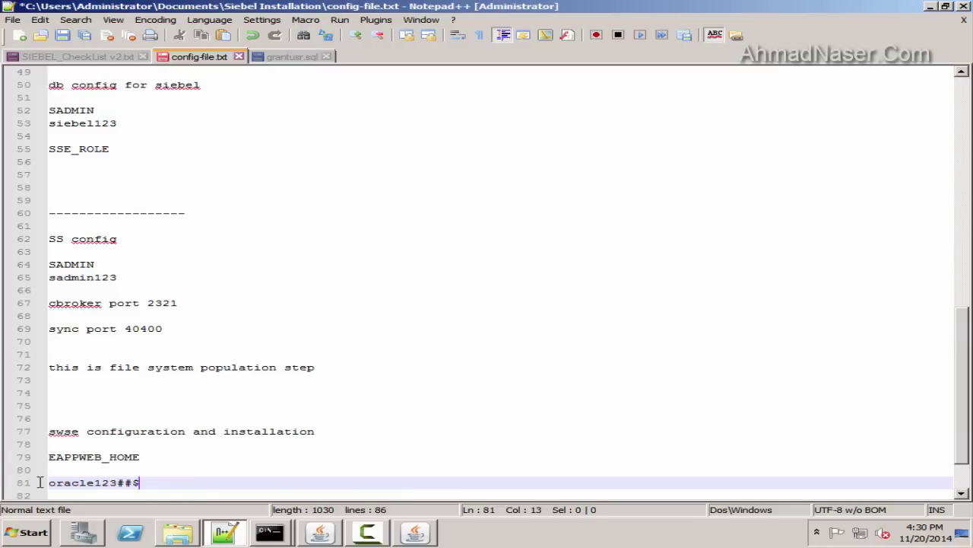
pyautogui.tripleClick(39, 482)
pyautogui.click(62, 35)
pyautogui.click(51, 484)
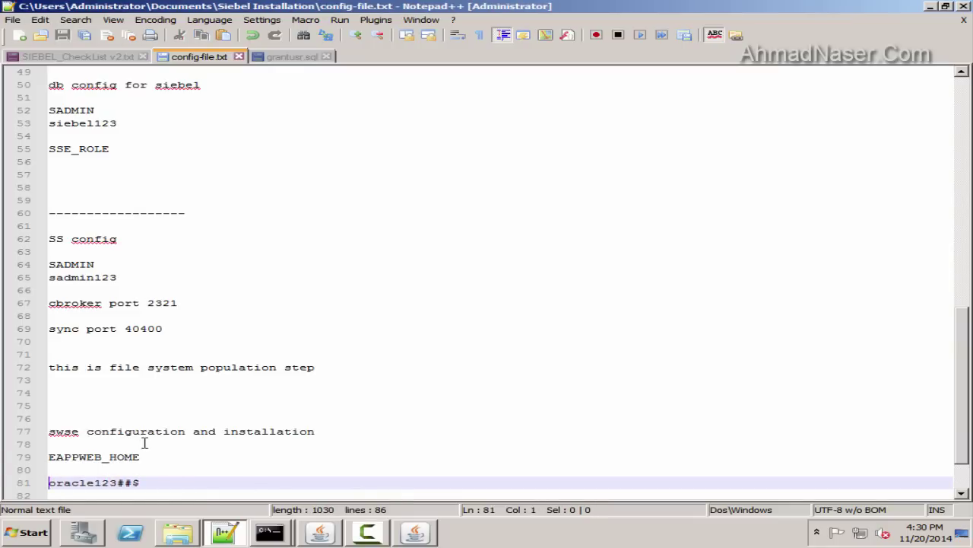
pyautogui.write('co key')
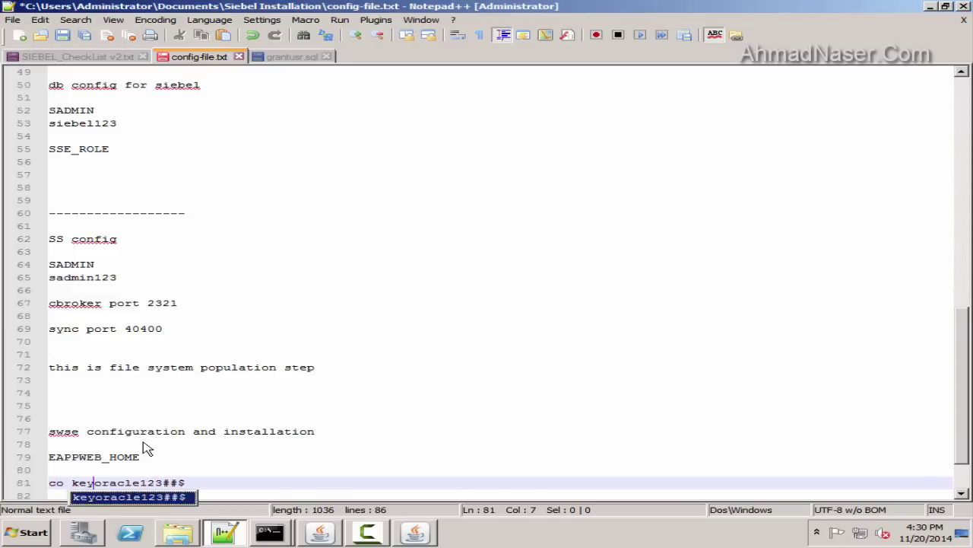
pyautogui.write(':')
pyautogui.press('Down')
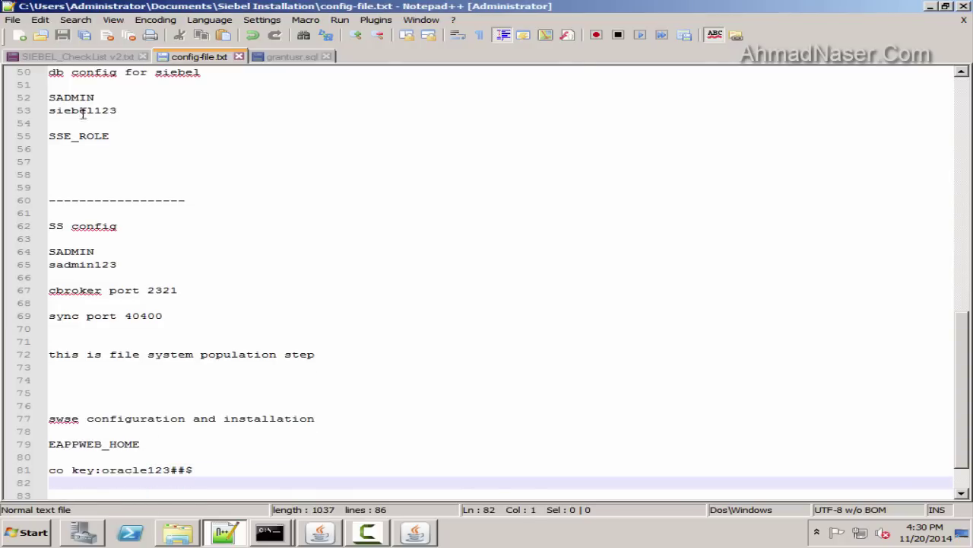
# Copy the seed value into the installer's Cryptographic Seed field
pyautogui.moveTo(102, 469); pyautogui.dragTo(193, 469)
pyautogui.hotkey('ctrl', 'c')
pyautogui.hotkey('alt', 'Tab')
pyautogui.hotkey('ctrl', 'v')
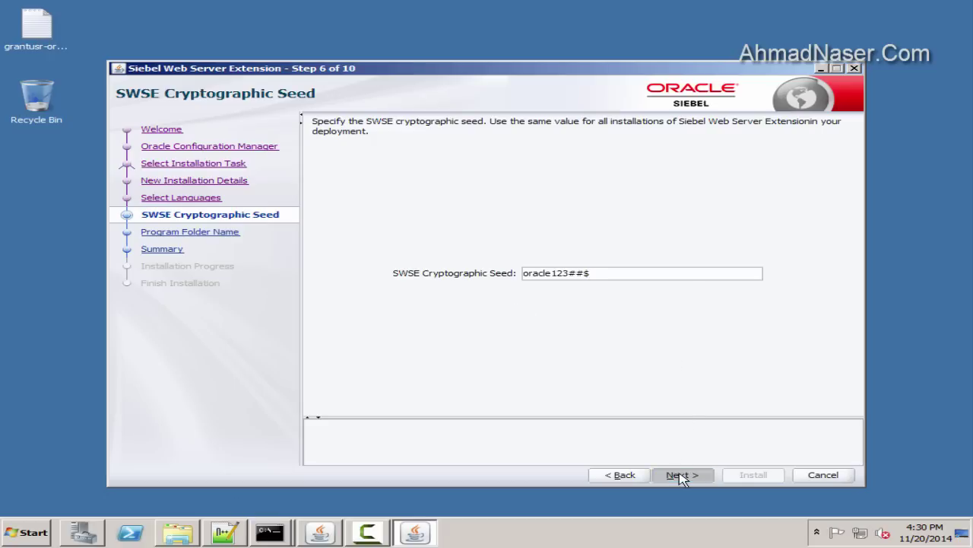
# Save the settings as swse.rsp in D:\response-files and start the installation
pyautogui.click(682, 476)
pyautogui.click(697, 474)
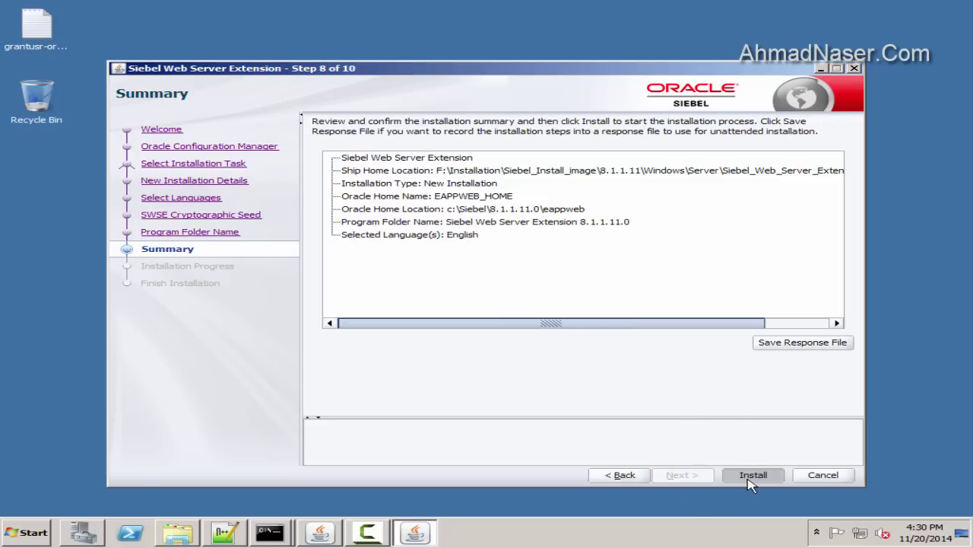
pyautogui.click(795, 346)
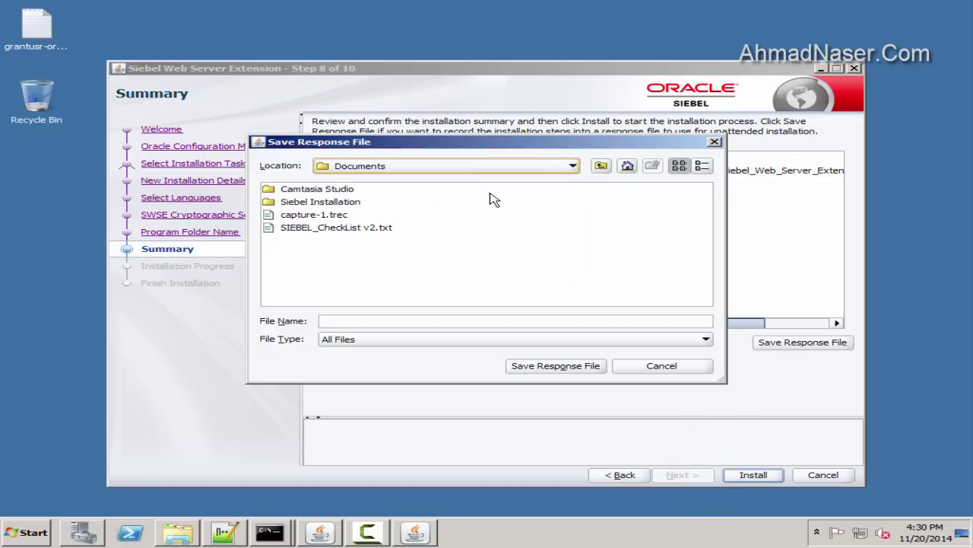
pyautogui.click(456, 165)
pyautogui.click(407, 200)
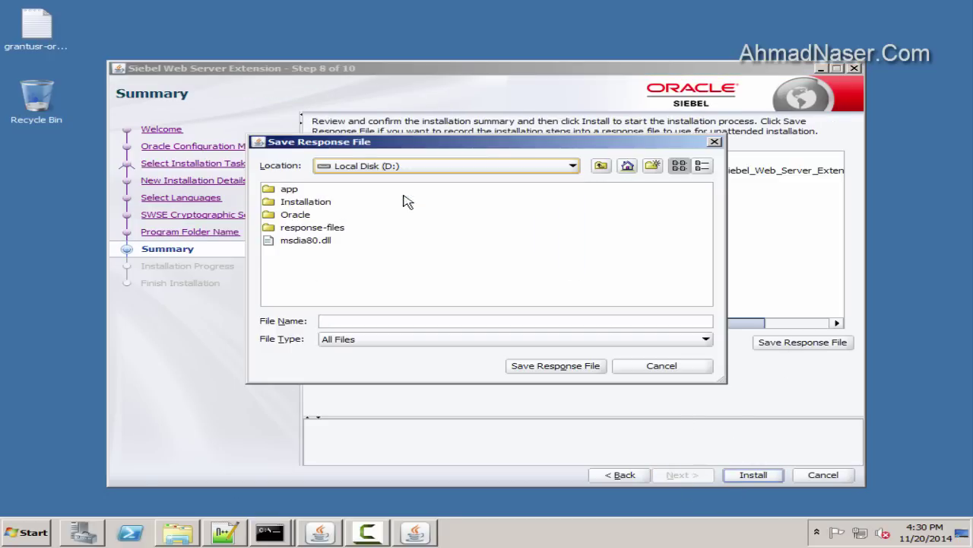
pyautogui.doubleClick(314, 228)
pyautogui.click(355, 320)
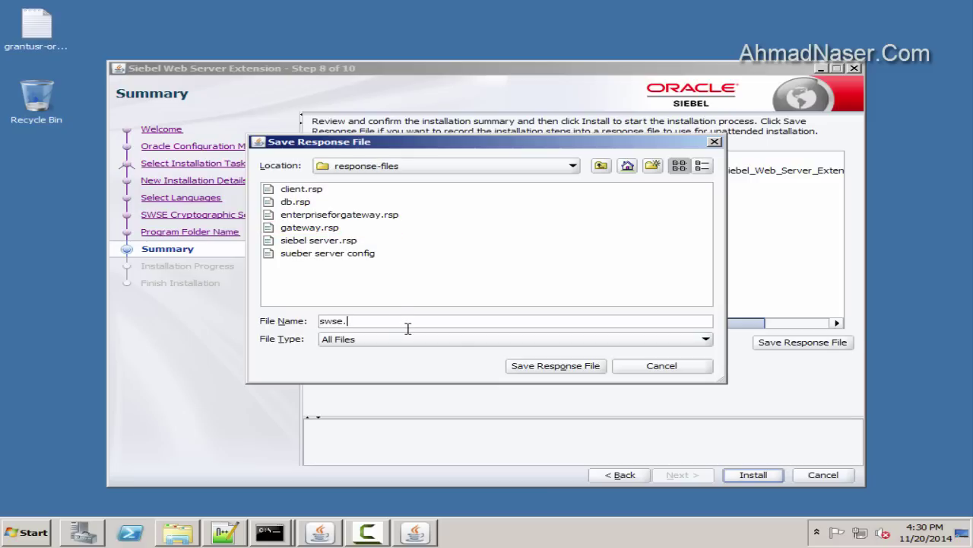
pyautogui.write('swse.rsp')
pyautogui.press('Return')
pyautogui.click(753, 476)
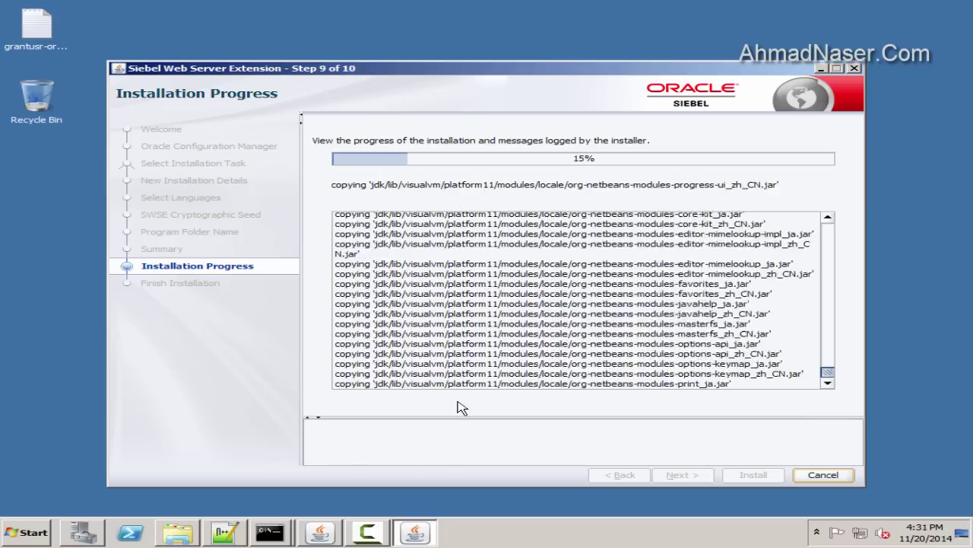
# Once installation completes, exit the Configuration Wizard, reach Finish Installation and close the installer
pyautogui.click(358, 537)
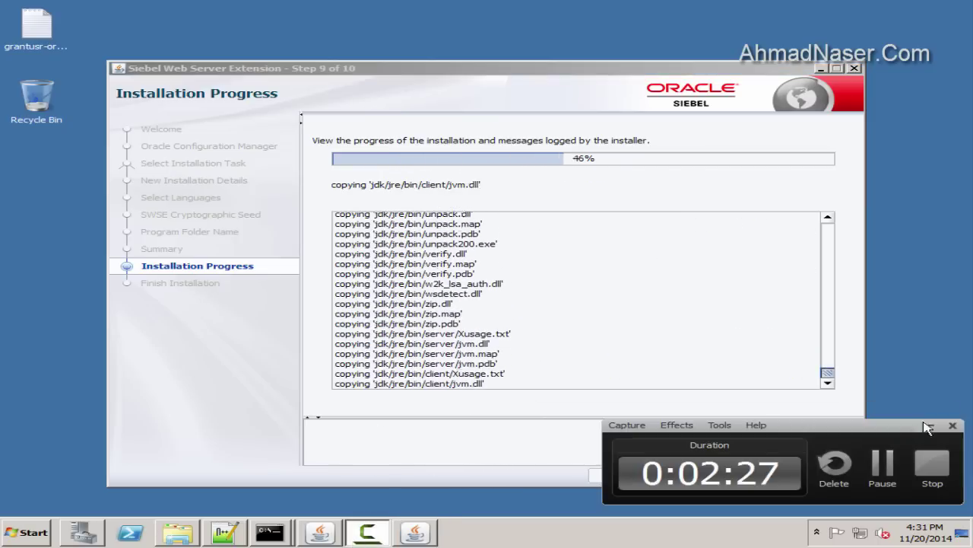
pyautogui.click(625, 202)
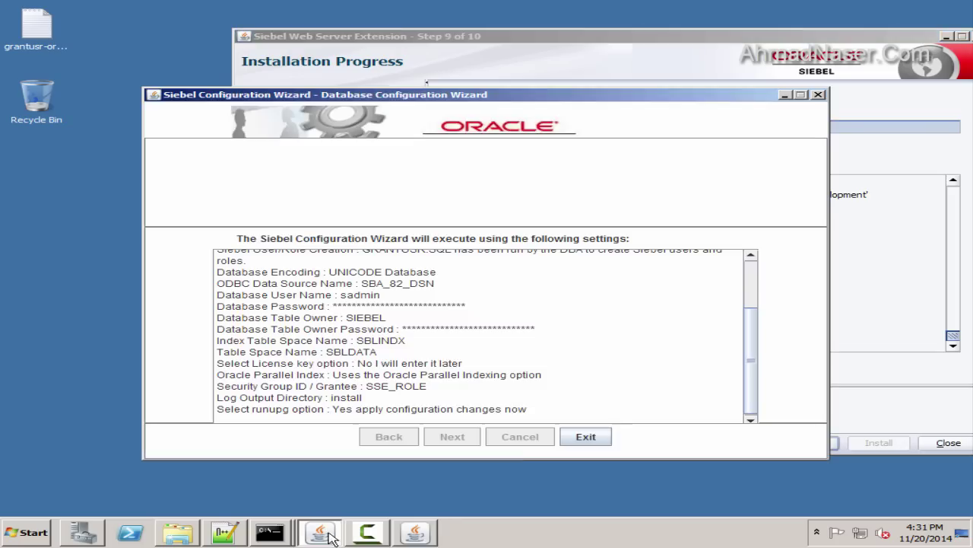
pyautogui.click(587, 438)
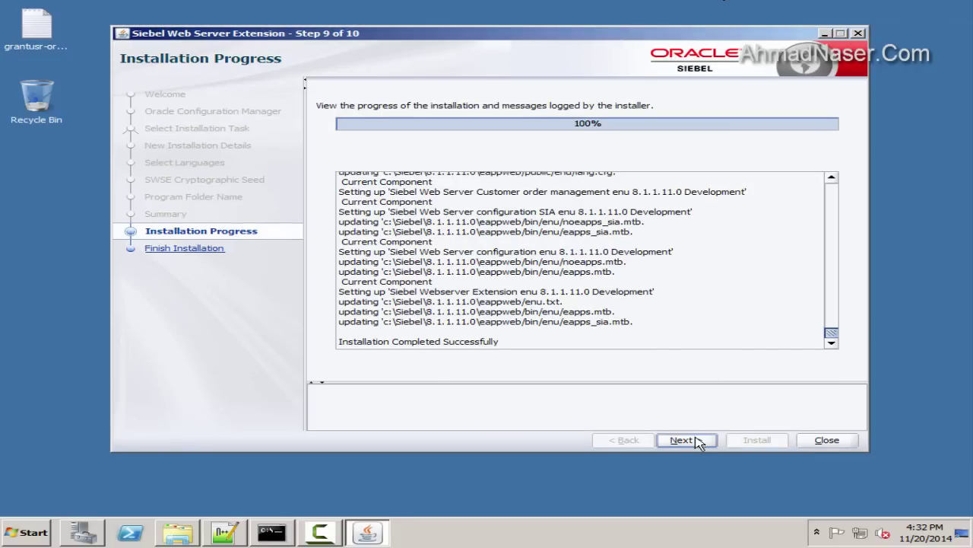
pyautogui.click(684, 439)
pyautogui.click(836, 445)
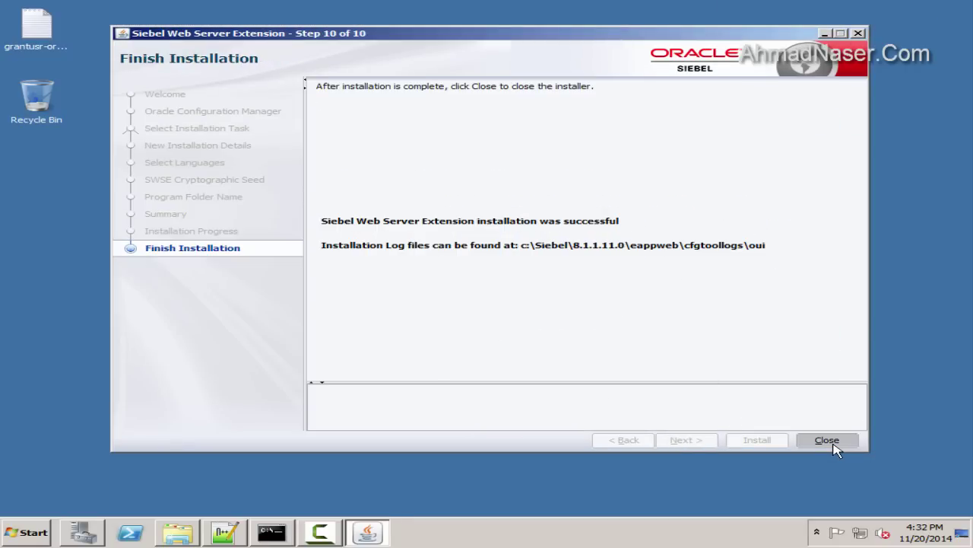
# Launch Siebel Enterprise Configuration from the Start menu, then cancel and exit it
pyautogui.click(16, 533)
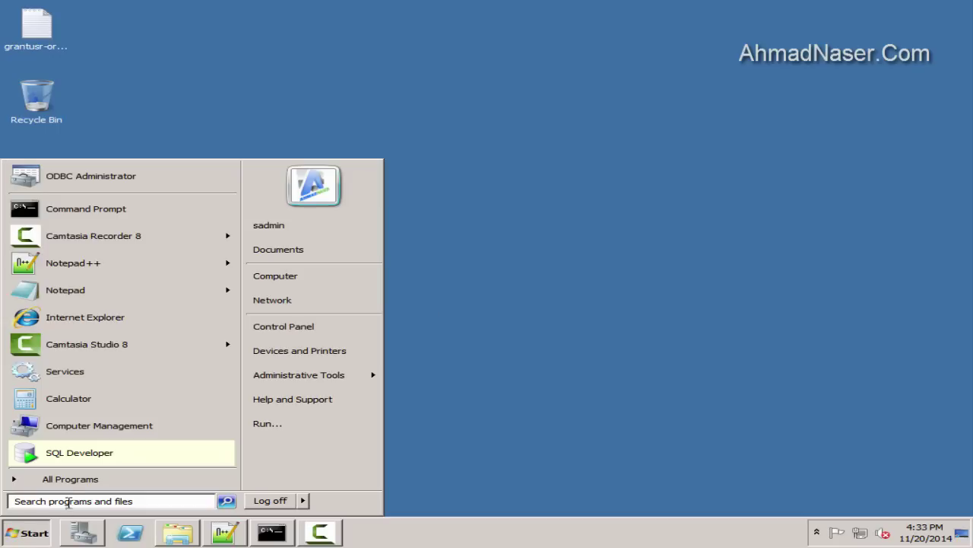
pyautogui.click(67, 477)
pyautogui.click(114, 374)
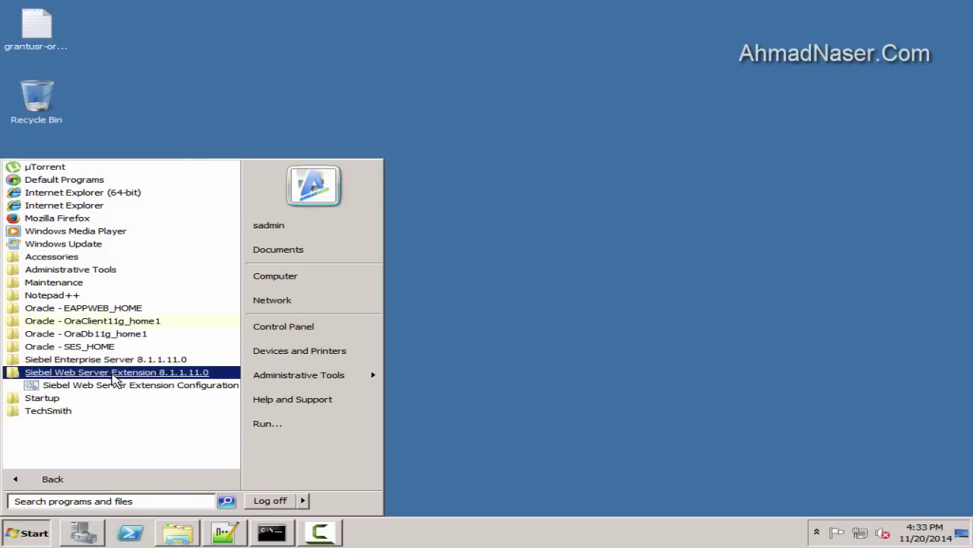
pyautogui.click(107, 359)
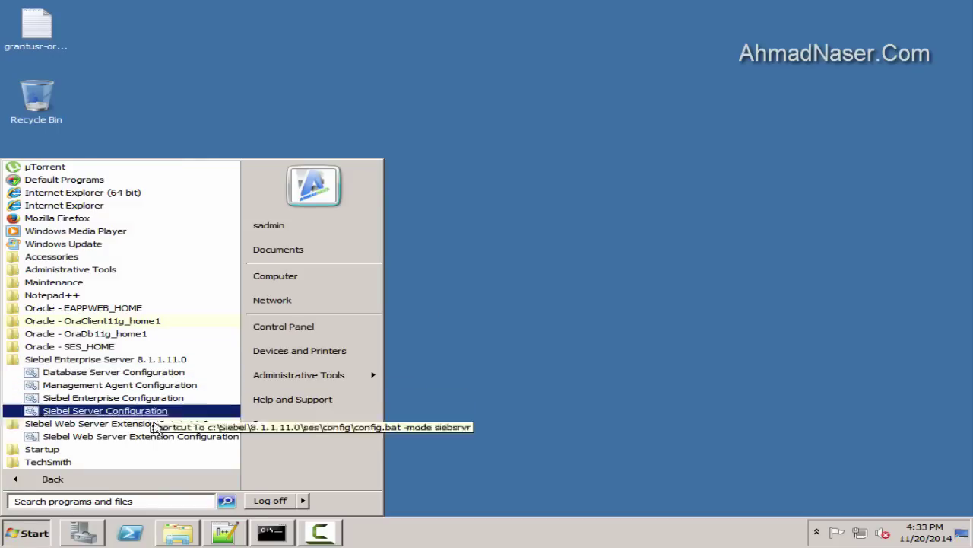
pyautogui.click(128, 394)
pyautogui.click(533, 435)
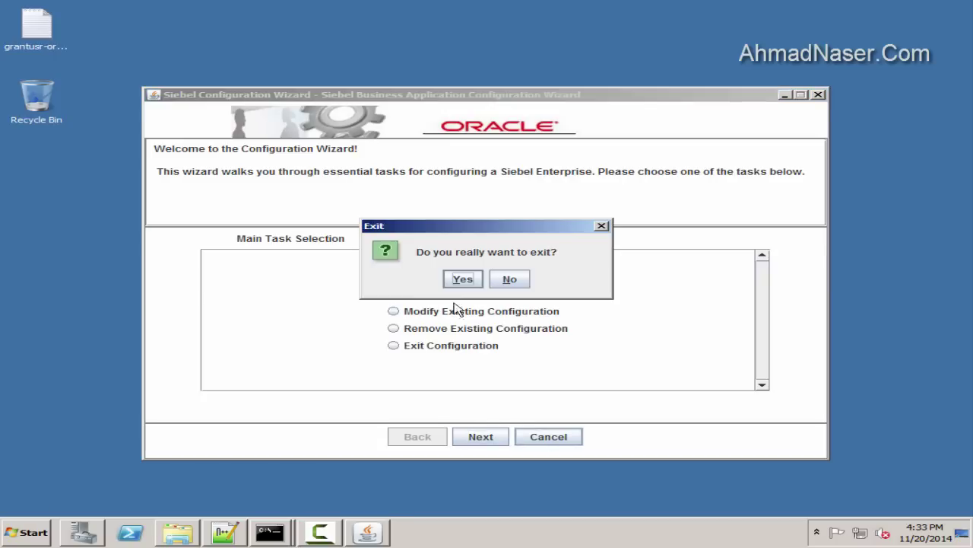
pyautogui.click(461, 278)
# Relaunch Siebel Enterprise Configuration as administrator and choose Create New Configuration
pyautogui.click(17, 533)
pyautogui.click(76, 477)
pyautogui.click(107, 359)
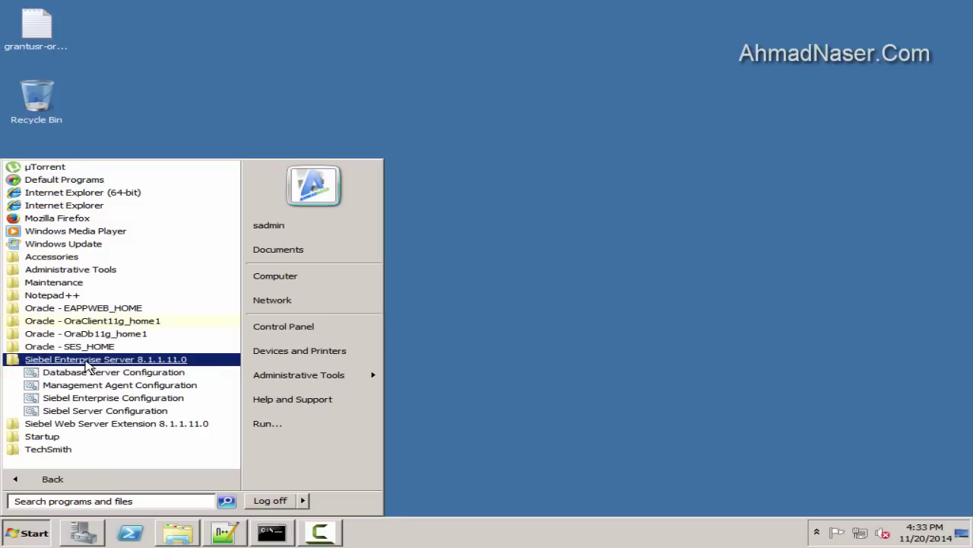
pyautogui.rightClick(116, 398)
pyautogui.click(169, 274)
pyautogui.click(426, 298)
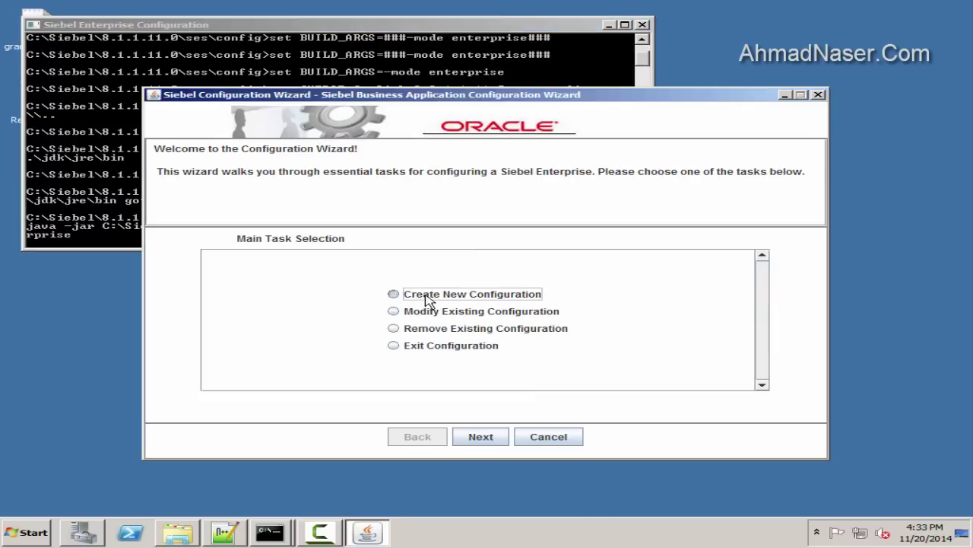
pyautogui.click(480, 431)
# Choose Configure a New SWSE Logical Profile, checking enterprise name SBA_82 in the notes
pyautogui.click(448, 339)
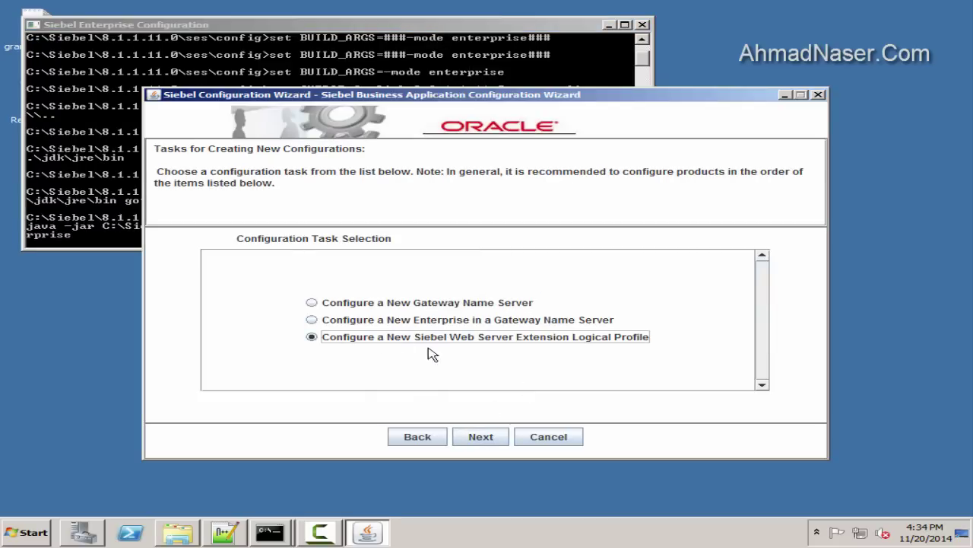
pyautogui.click(482, 438)
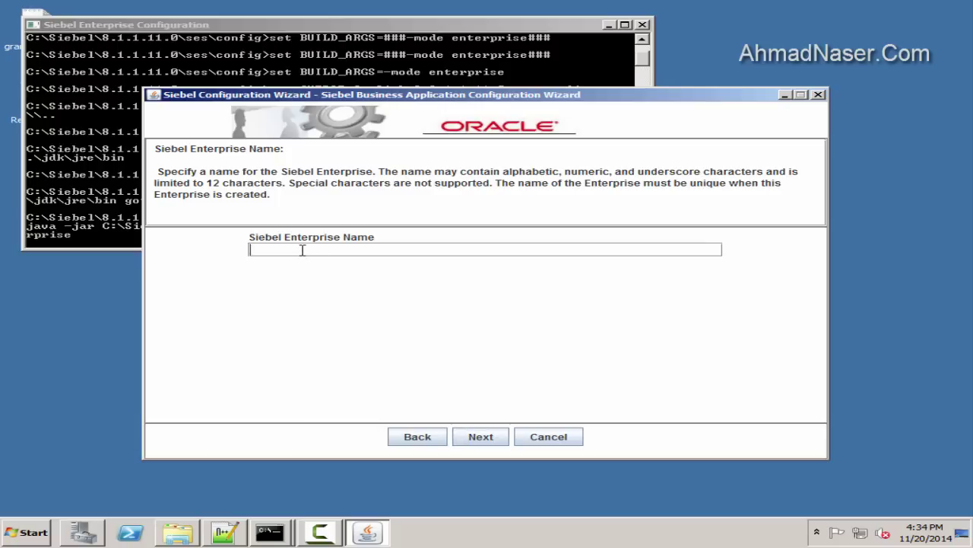
pyautogui.click(225, 532)
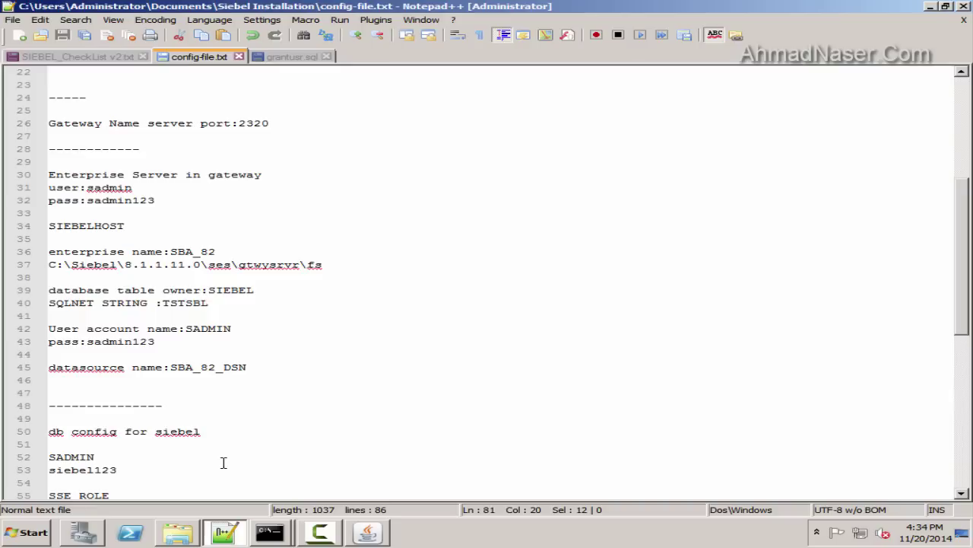
pyautogui.click(102, 253)
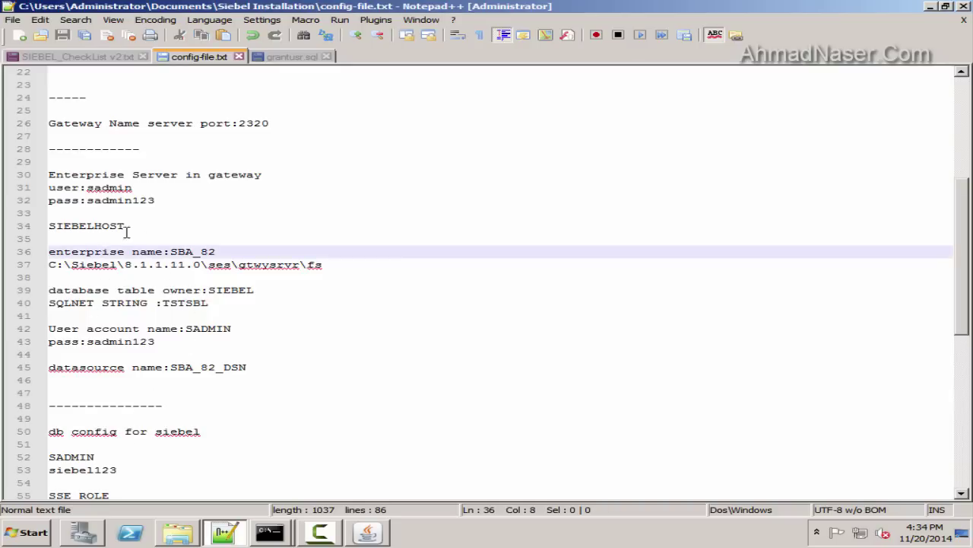
pyautogui.scroll(-1, 155, 240)
pyautogui.doubleClick(206, 215)
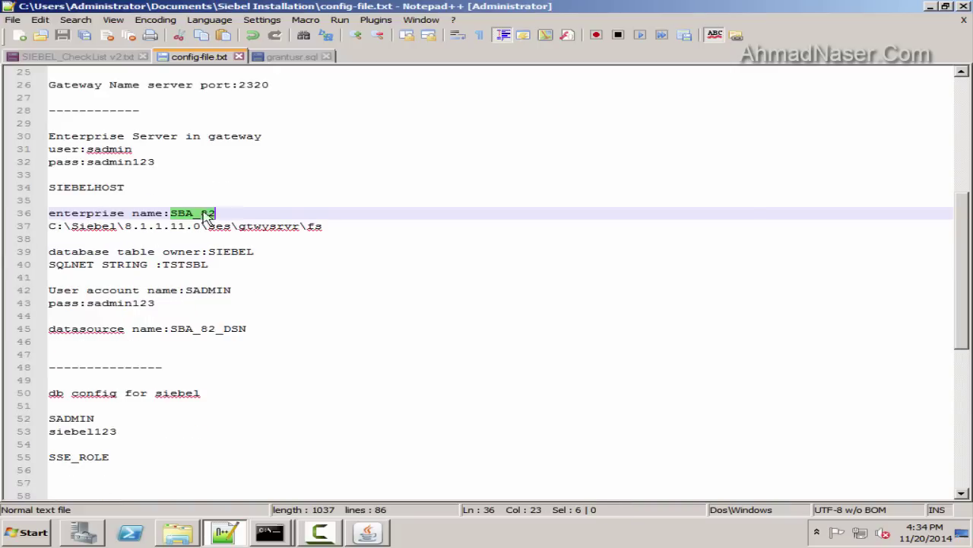
pyautogui.click(225, 538)
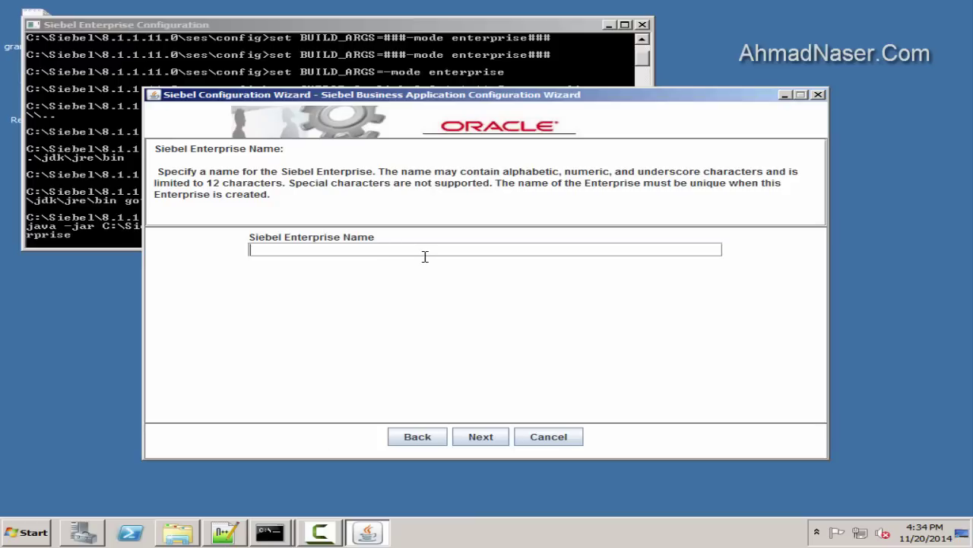
pyautogui.click(481, 437)
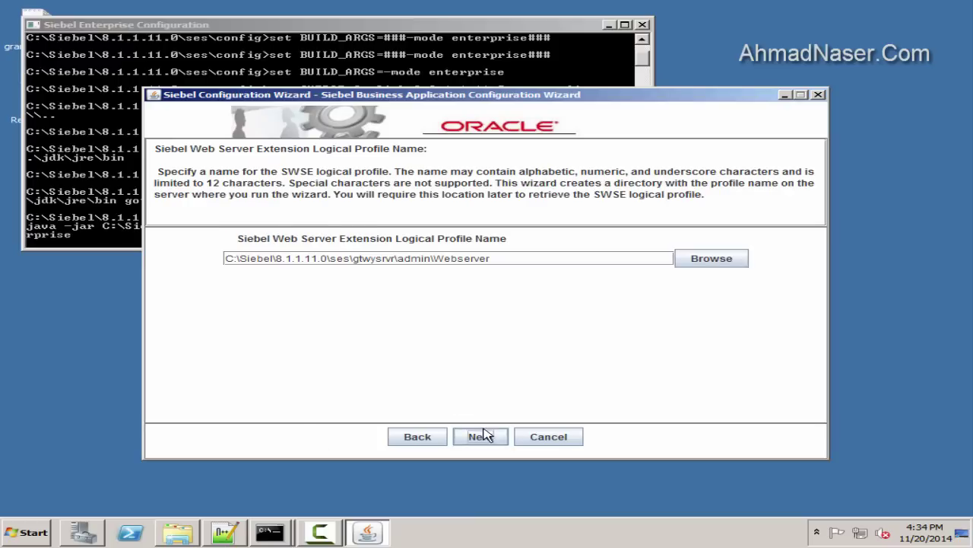
# Copy the default profile path, jotting SIEBANON in a Notepad scratch note
pyautogui.moveTo(490, 259); pyautogui.dragTo(217, 244)
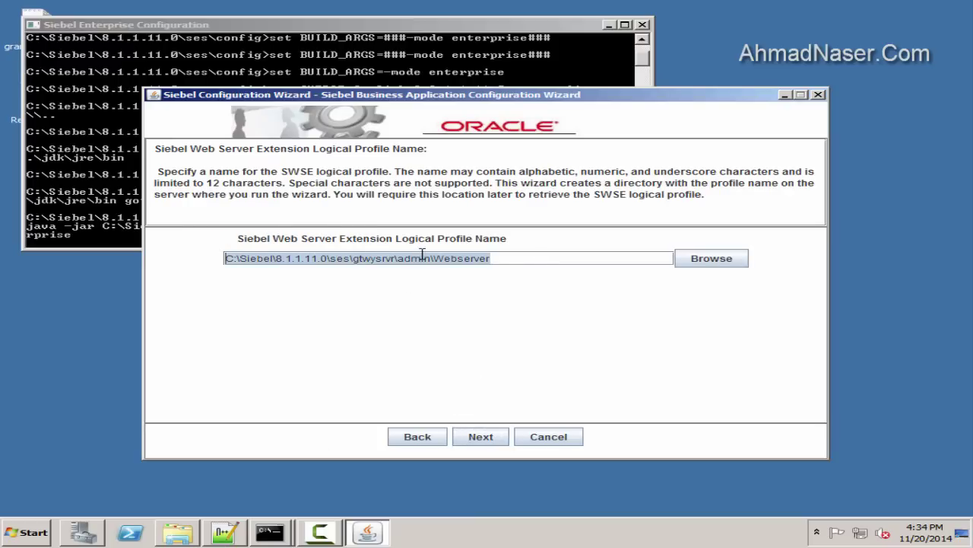
pyautogui.click(23, 533)
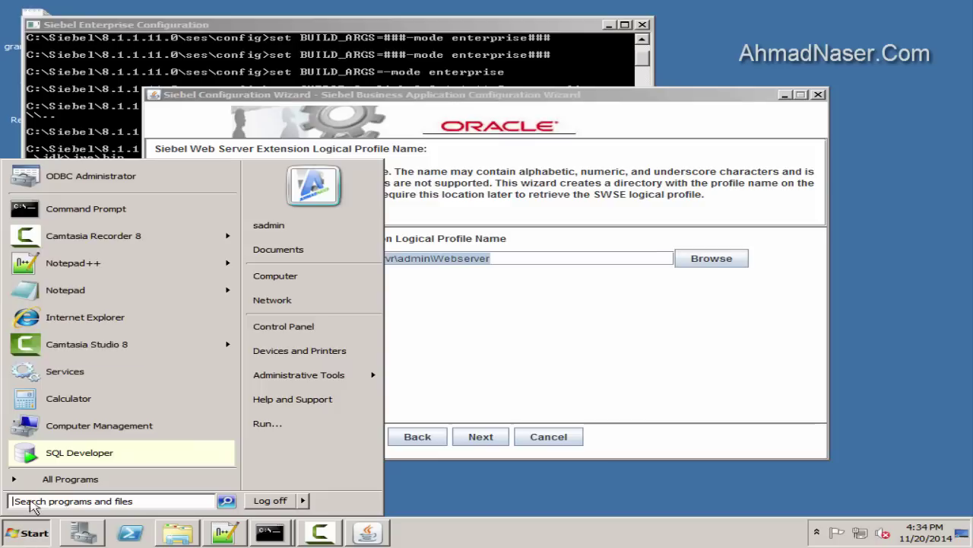
pyautogui.click(76, 224)
pyautogui.write('SIEBANON')
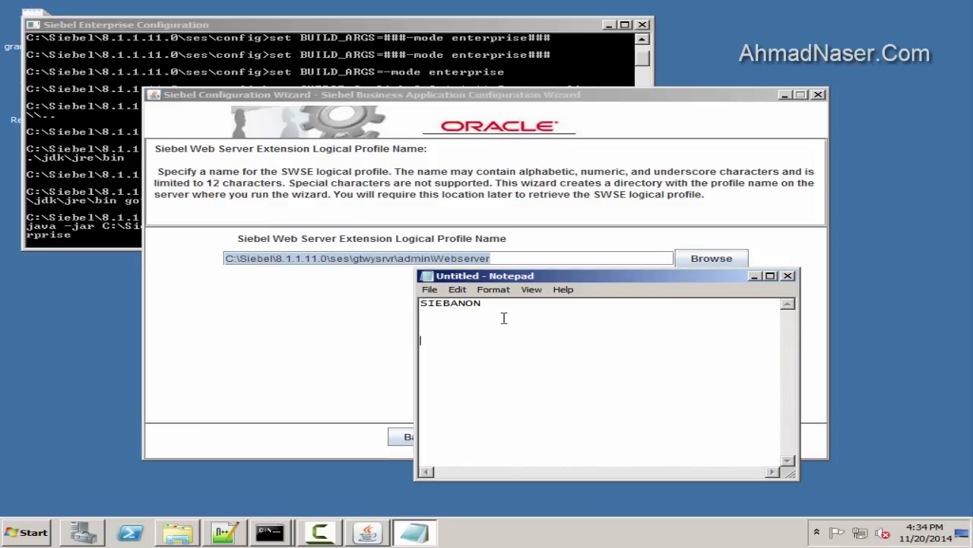
pyautogui.click(280, 257)
pyautogui.hotkey('ctrl', 'a')
pyautogui.hotkey('ctrl', 'c')
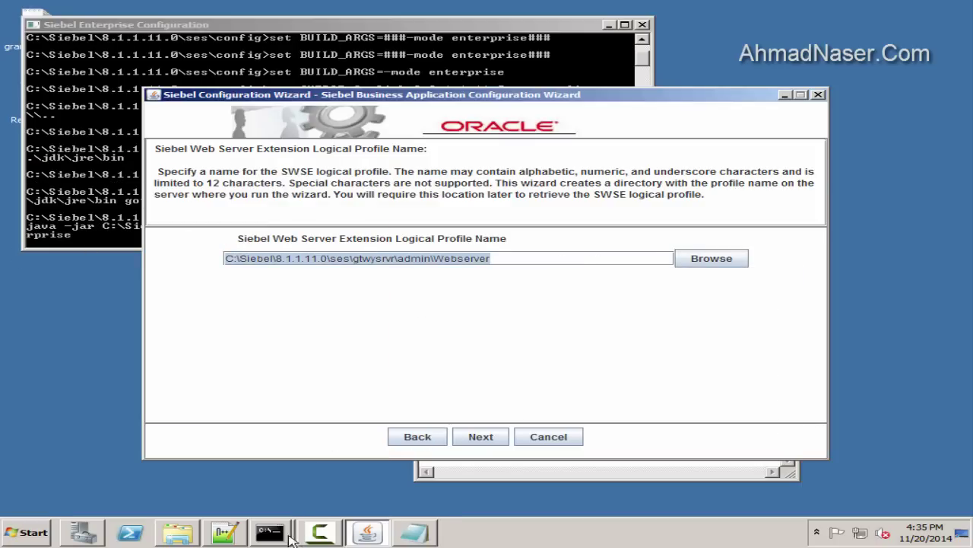
# Paste the path under a 'logical profile name' heading in config-file.txt and accept it
pyautogui.click(226, 532)
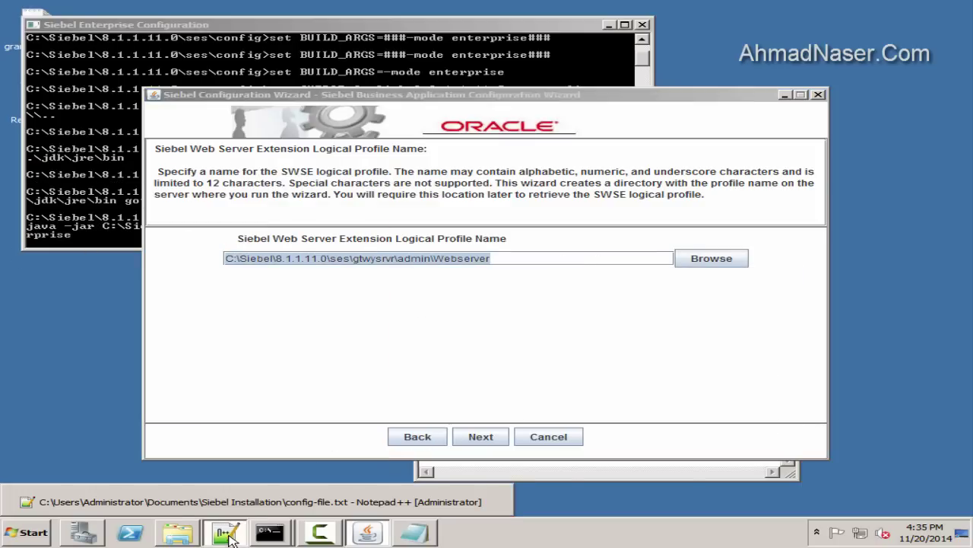
pyautogui.scroll(-10, 261, 329)
pyautogui.click(104, 461)
pyautogui.write('l')
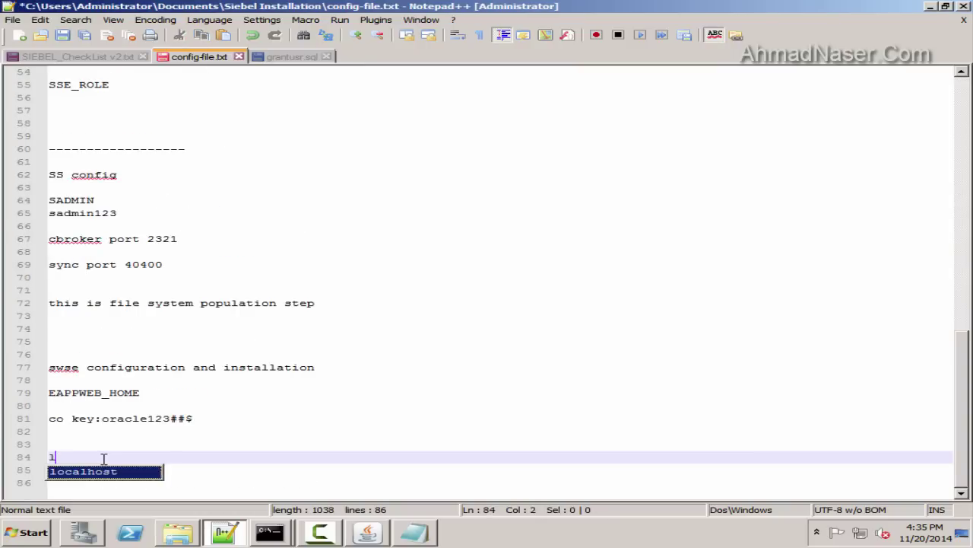
pyautogui.write('ogiaal profile name')
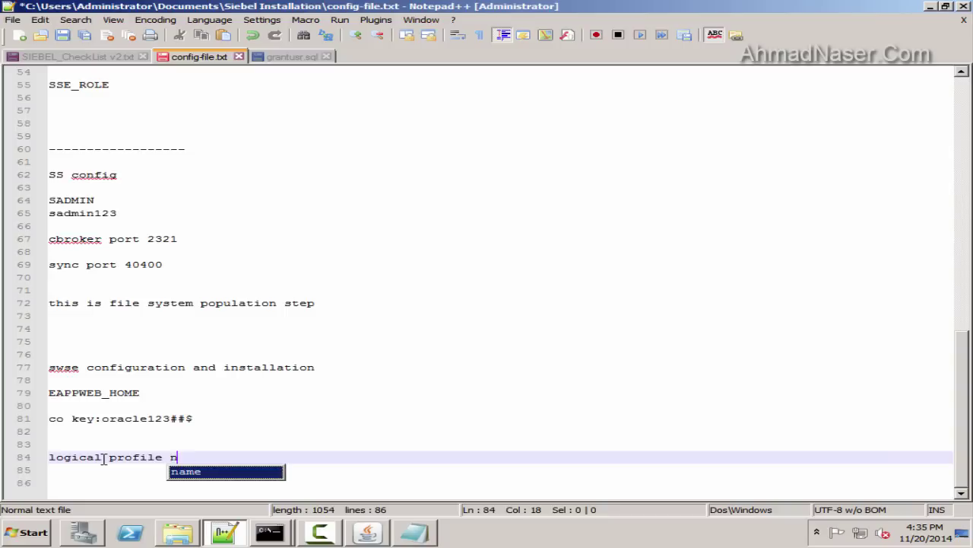
pyautogui.write('=C:\\Siebel\\8.1.1.11.0\\ses\\gtwysrvr\\admin\\Reserved')
pyautogui.hotkey('ctrl', 'z')
pyautogui.press('Return')
pyautogui.hotkey('ctrl', 'v')
pyautogui.press('Return')
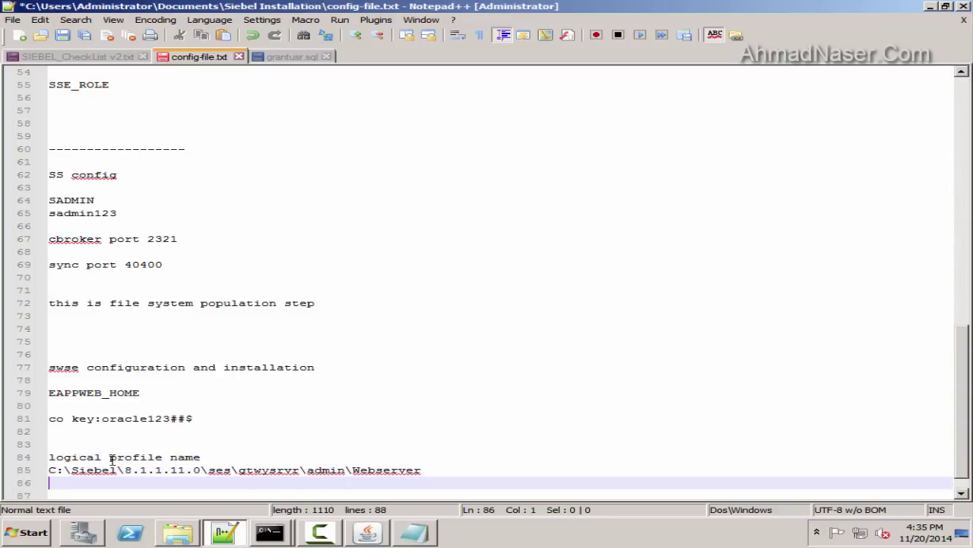
pyautogui.hotkey('alt', 'Tab')
pyautogui.click(480, 436)
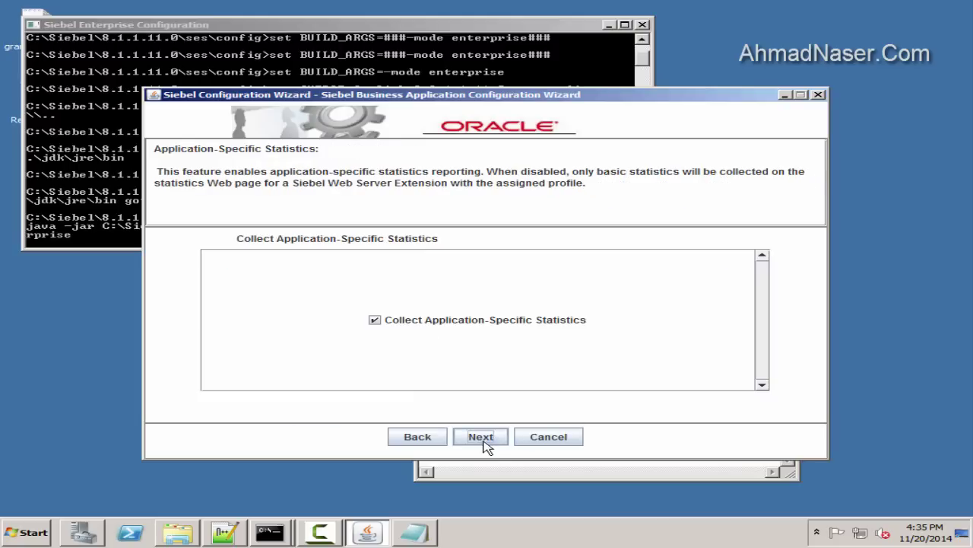
# Accept defaults: statistics on, no compression, 300/900 s timeouts, HTTPS port 443, blank FQDN
pyautogui.click(480, 436)
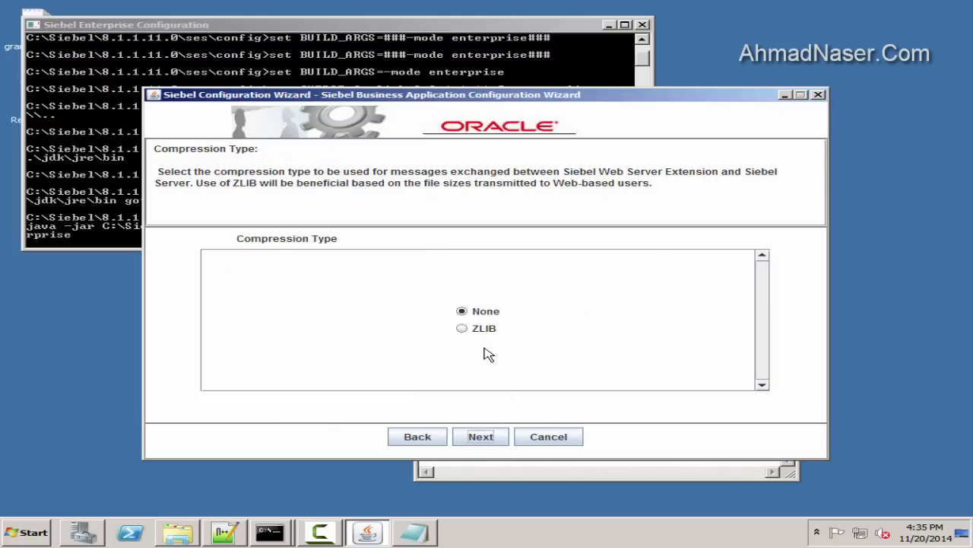
pyautogui.click(481, 436)
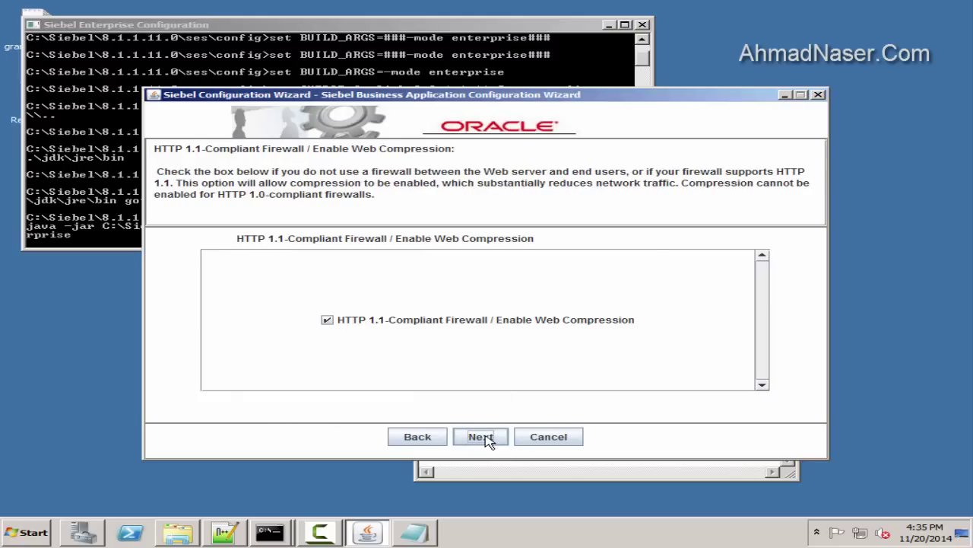
pyautogui.click(476, 438)
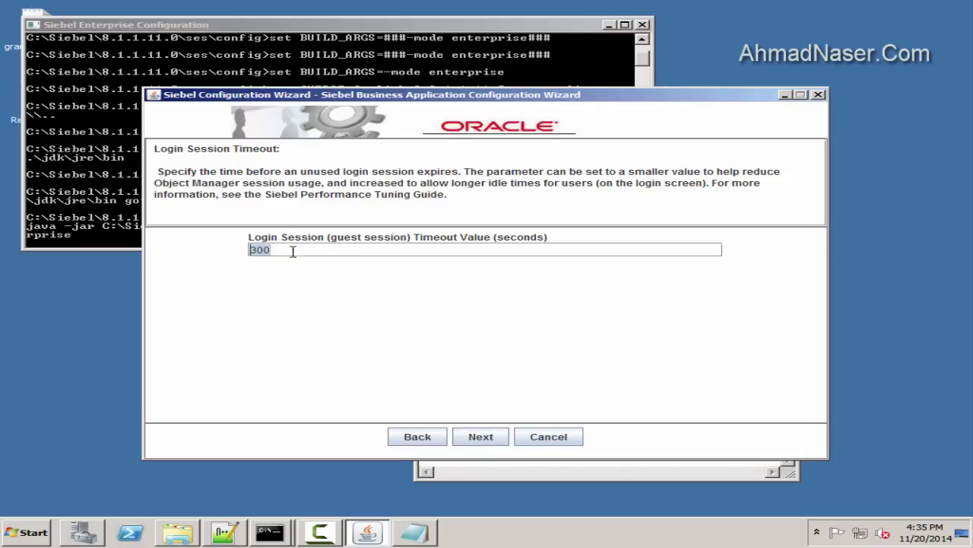
pyautogui.click(491, 437)
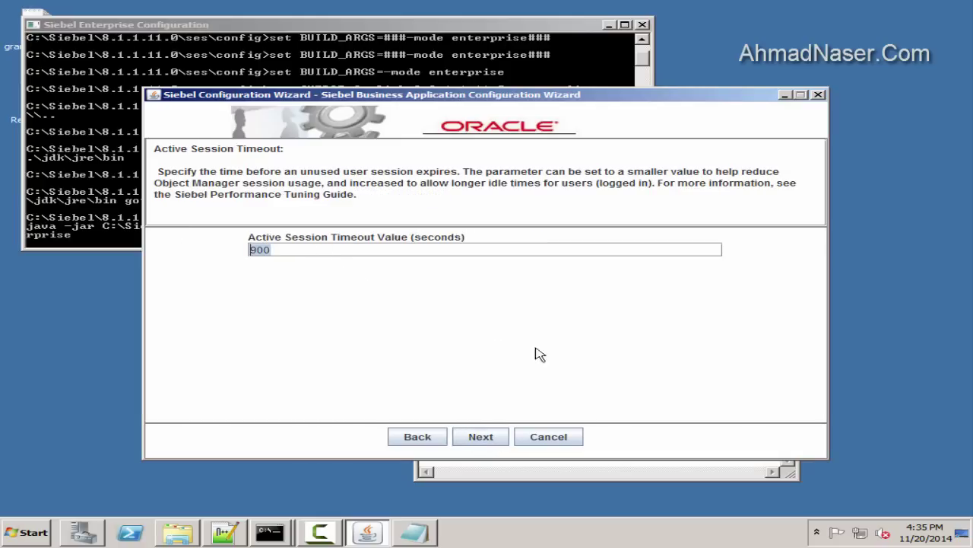
pyautogui.click(481, 438)
pyautogui.click(476, 436)
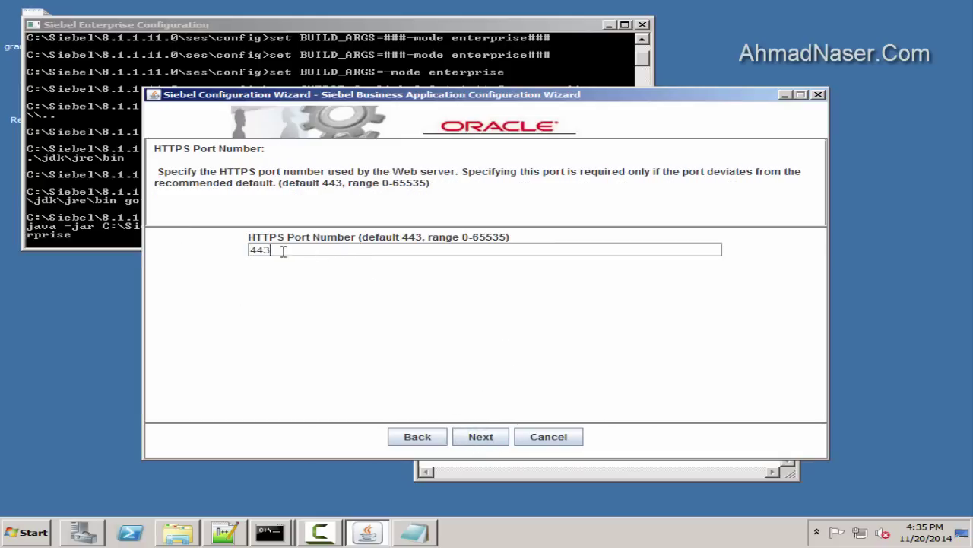
pyautogui.click(474, 433)
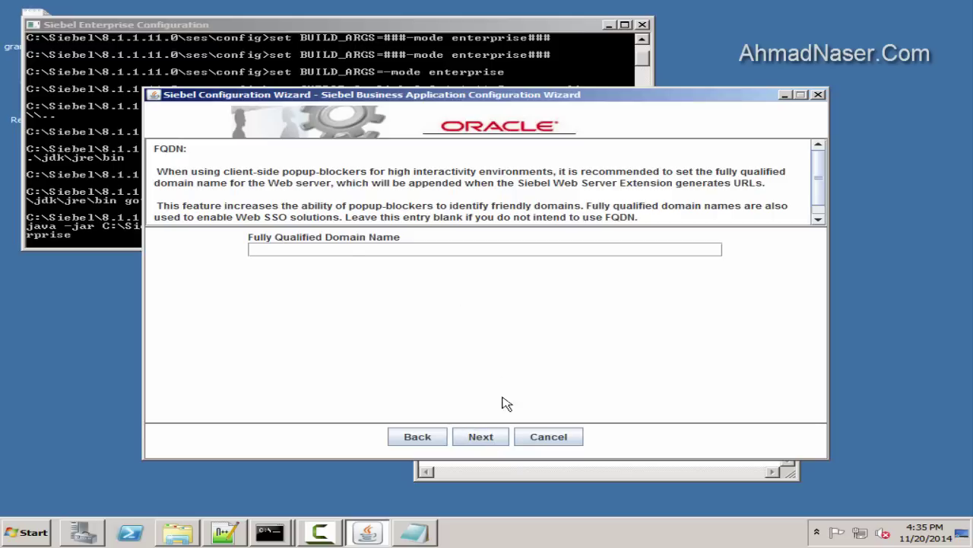
pyautogui.click(494, 431)
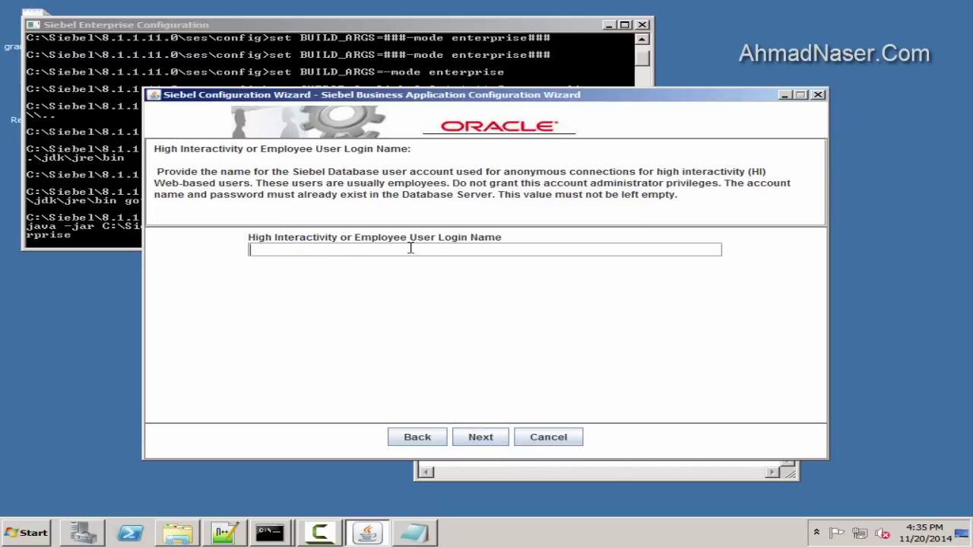
# Add an 'anynmous user login name' heading with the anonymous login and password to config-file.txt
pyautogui.click(418, 533)
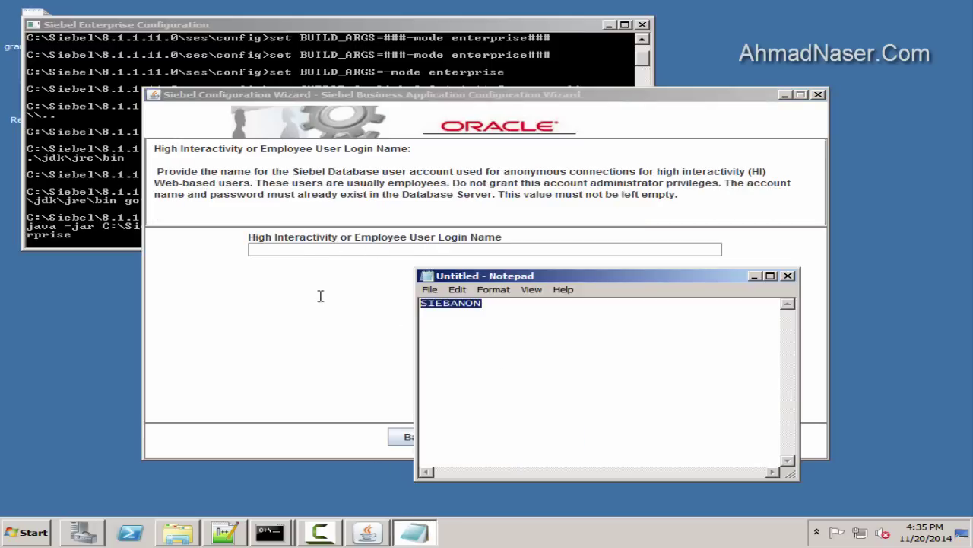
pyautogui.click(236, 532)
pyautogui.press('Return')
pyautogui.press('Return')
pyautogui.write('h')
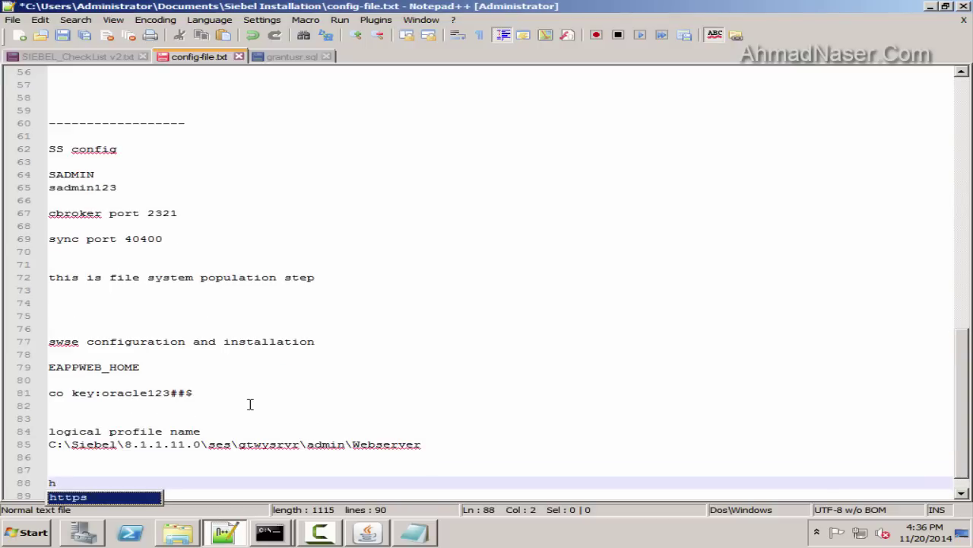
pyautogui.write('i login')
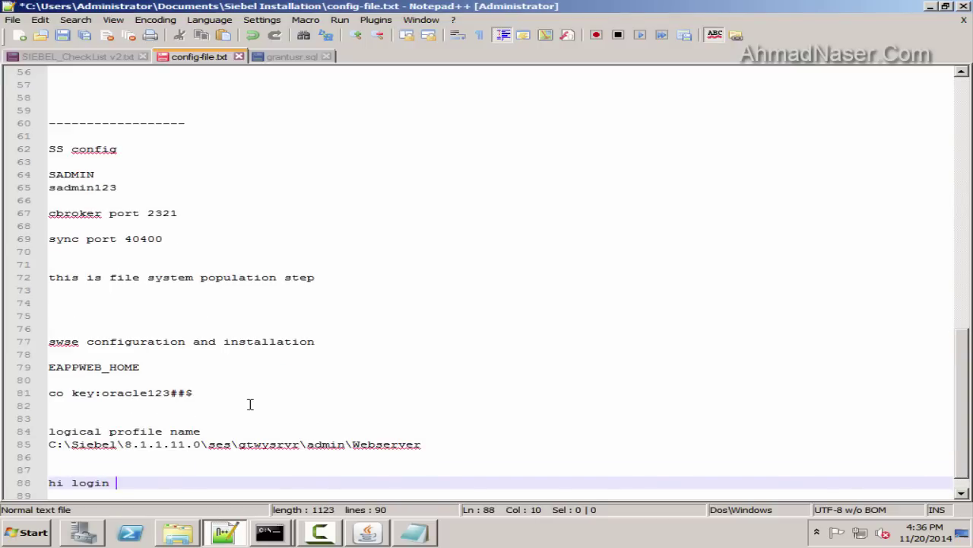
pyautogui.press('BackSpace')
pyautogui.press('BackSpace')
pyautogui.press('BackSpace')
pyautogui.press('BackSpace')
pyautogui.press('BackSpace')
pyautogui.write('anynmous user')
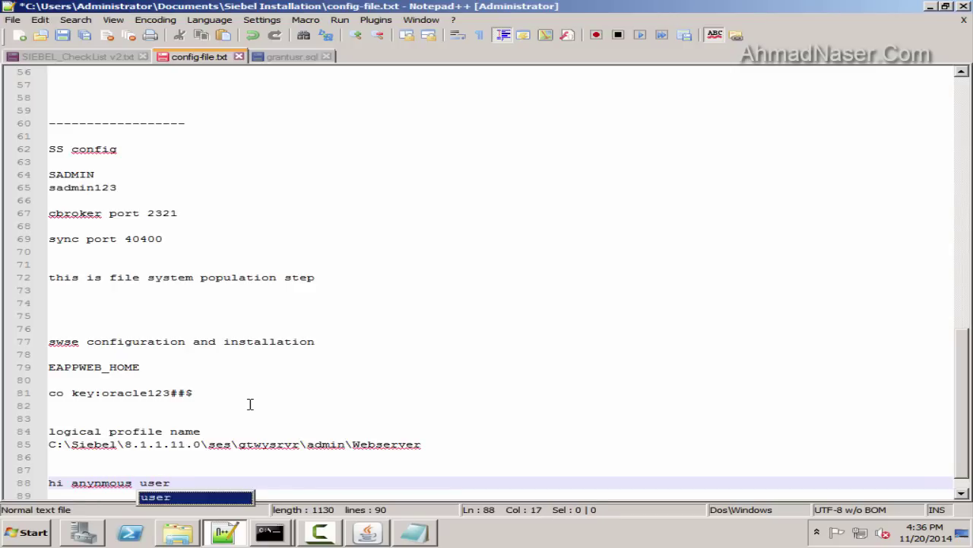
pyautogui.write(' login name')
pyautogui.press('Return')
pyautogui.write('SIEBANON')
pyautogui.press('Return')
pyautogui.press('Return')
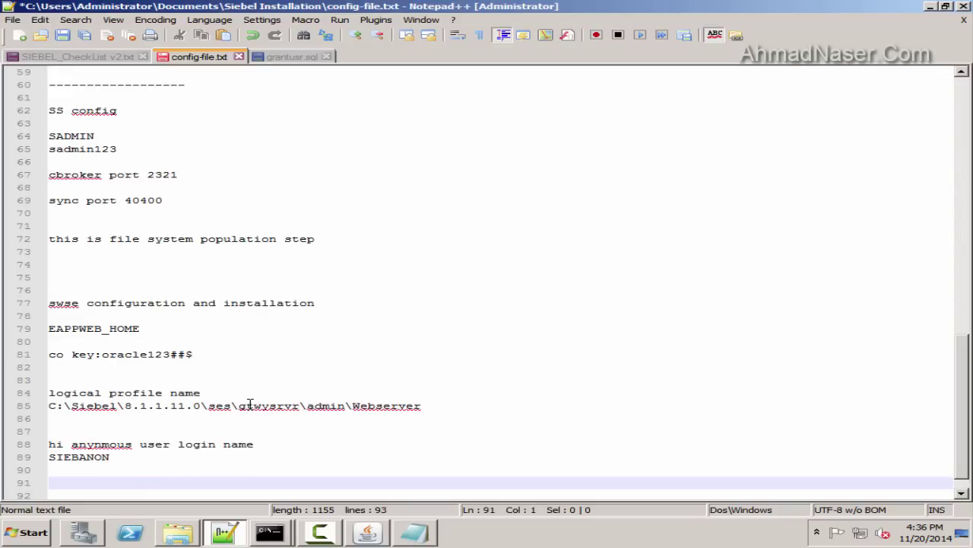
pyautogui.press('Up')
pyautogui.press('Up')
pyautogui.hotkey('shift', 'End')
pyautogui.hotkey('ctrl', 'c')
pyautogui.press('Down')
pyautogui.hotkey('ctrl', 'v')
pyautogui.press('Delete')
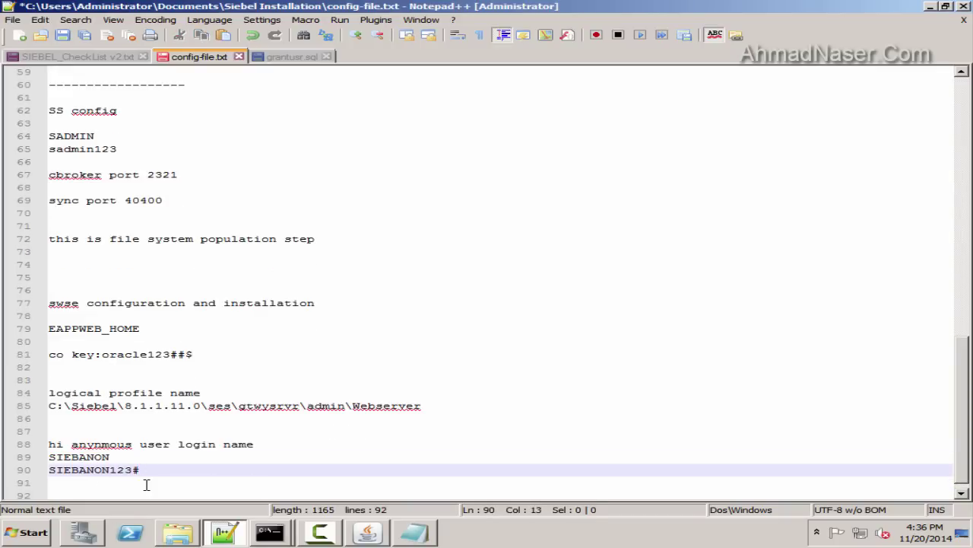
# Enter the anonymous login name as the HI login and advance to the password page
pyautogui.doubleClick(93, 468)
pyautogui.doubleClick(91, 457)
pyautogui.click(228, 536)
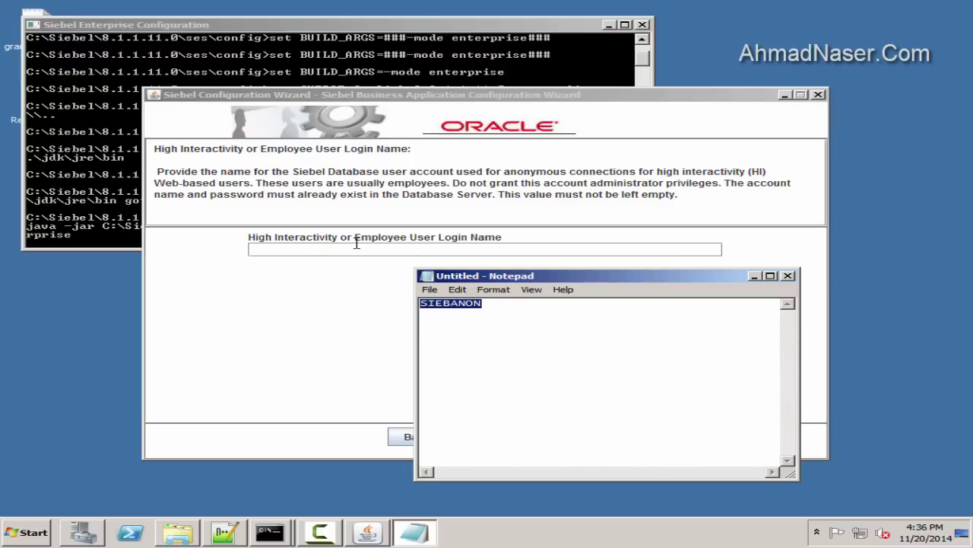
pyautogui.click(295, 248)
pyautogui.click(228, 536)
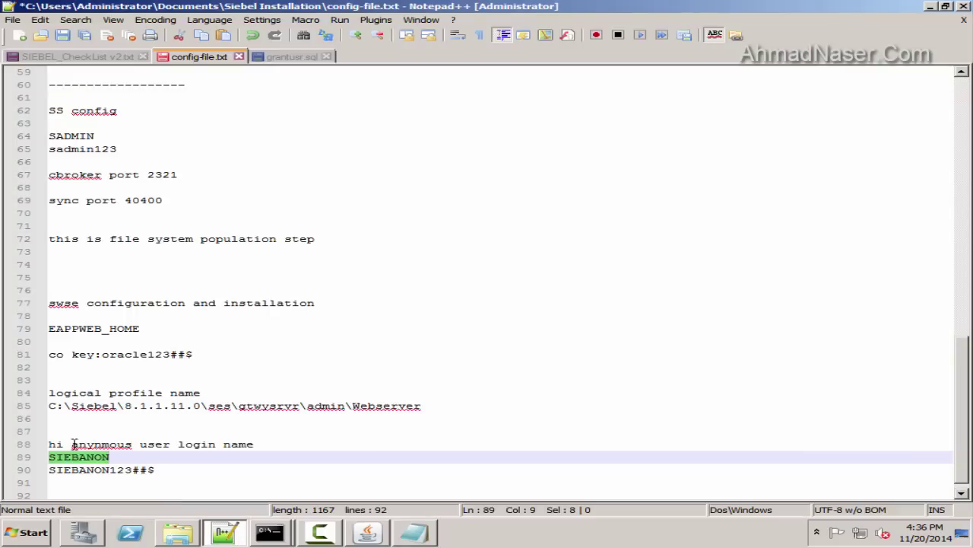
pyautogui.click(228, 536)
pyautogui.click(480, 434)
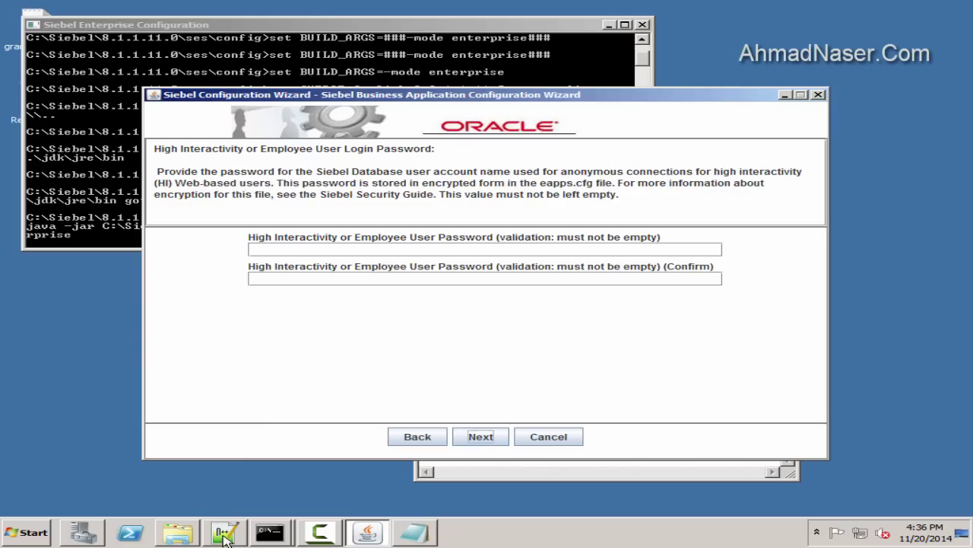
# Fill both HI employee password fields with the stored anonymous user password
pyautogui.click(228, 536)
pyautogui.moveTo(175, 471); pyautogui.dragTo(48, 470)
pyautogui.click(62, 35)
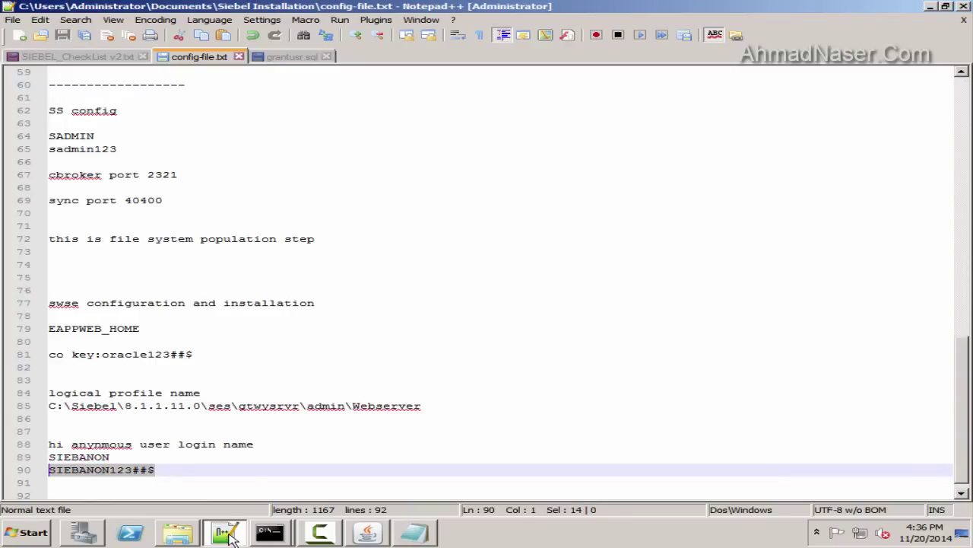
pyautogui.click(228, 536)
pyautogui.hotkey('ctrl', 'v')
pyautogui.click(391, 277)
pyautogui.hotkey('ctrl', 'v')
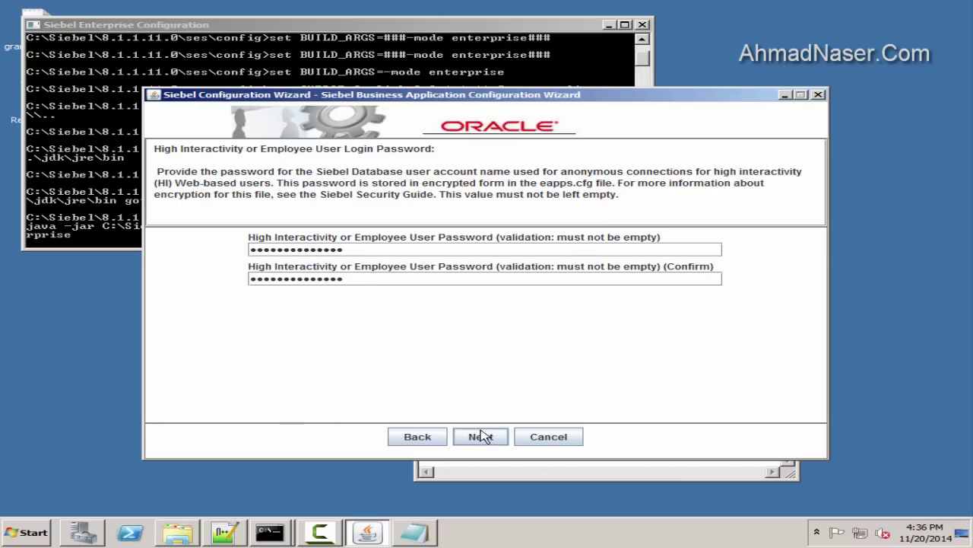
# Leave password encryption off and paste the anonymous login name as the SI contact login
pyautogui.click(480, 436)
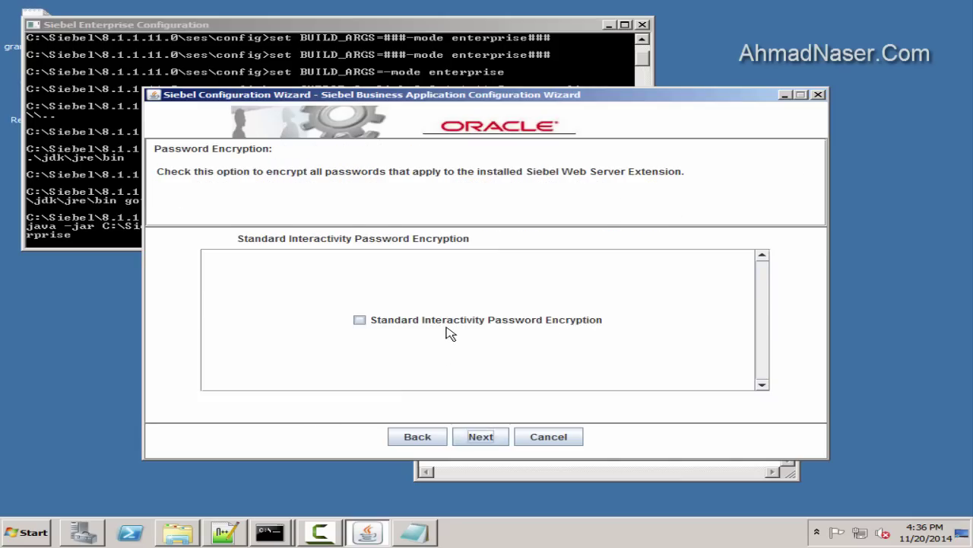
pyautogui.click(490, 439)
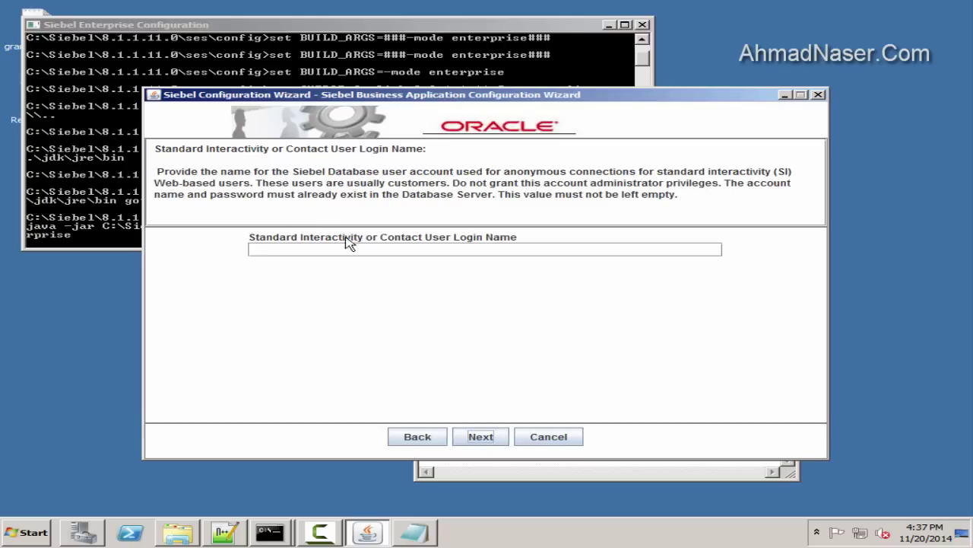
pyautogui.click(397, 249)
pyautogui.hotkey('ctrl', 'v')
pyautogui.click(481, 436)
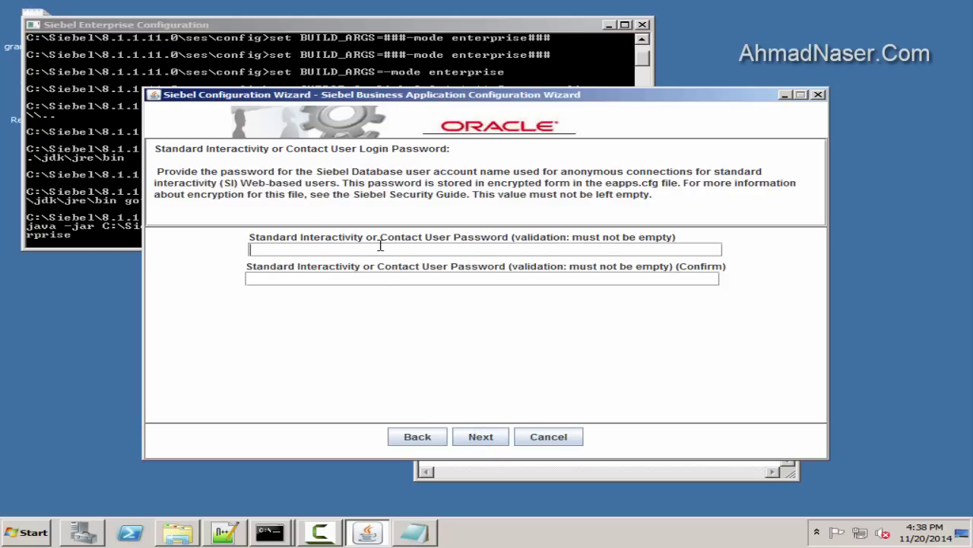
# Paste the stored anonymous password into both contact user password fields
pyautogui.click(226, 533)
pyautogui.click(205, 57)
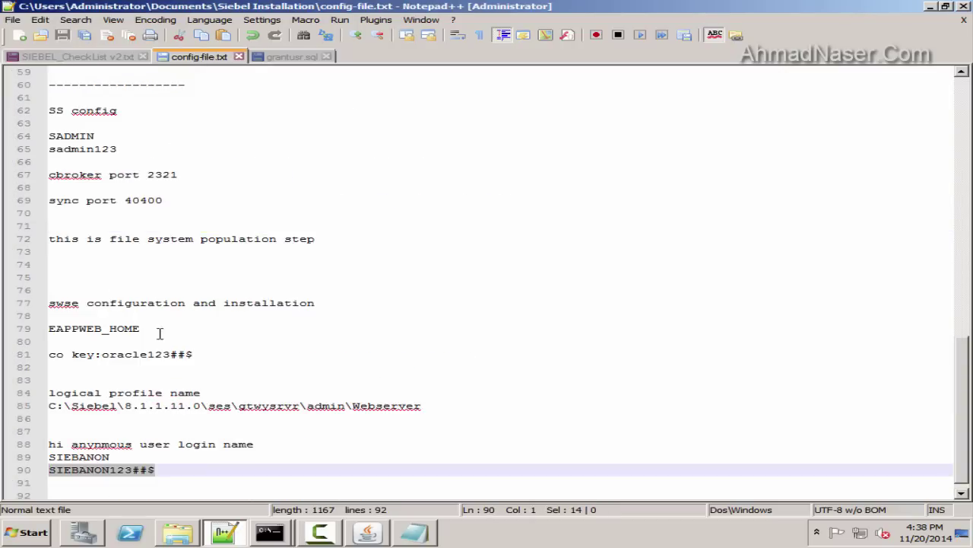
pyautogui.moveTo(172, 469); pyautogui.dragTo(4, 469)
pyautogui.hotkey('ctrl', 'c')
pyautogui.click(225, 533)
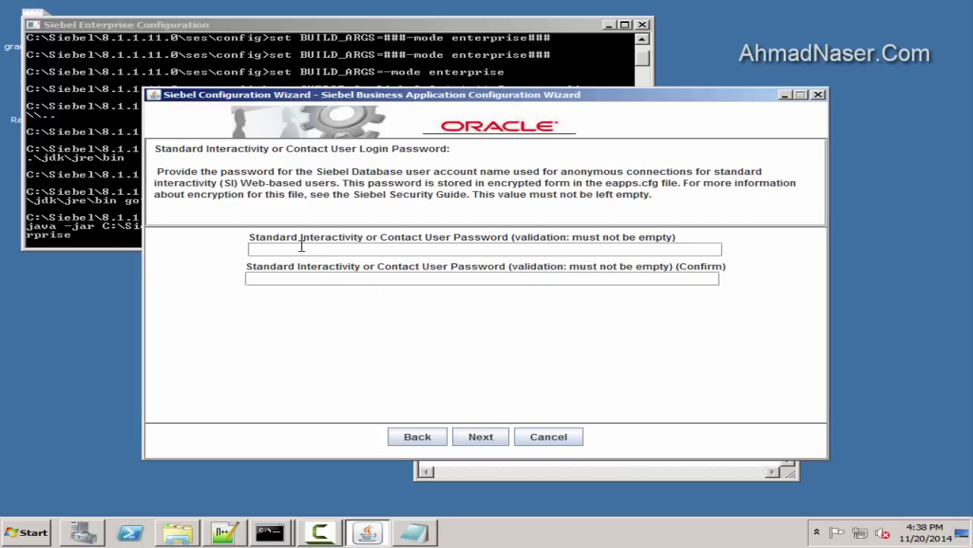
pyautogui.click(301, 249)
pyautogui.hotkey('ctrl', 'v')
pyautogui.click(320, 277)
pyautogui.hotkey('ctrl', 'v')
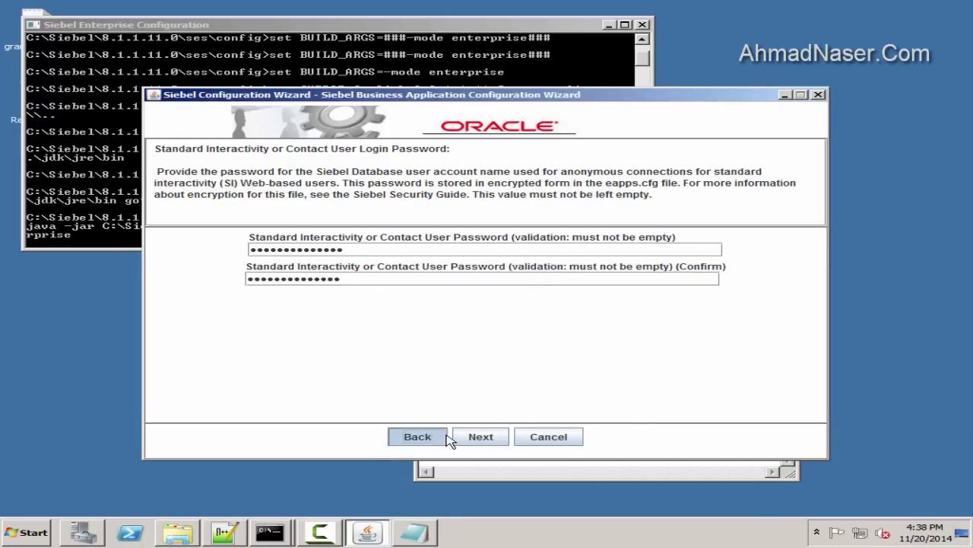
# Step the wizard back and view the grantusr.sql script in Notepad++
pyautogui.click(442, 437)
pyautogui.click(225, 532)
pyautogui.click(285, 57)
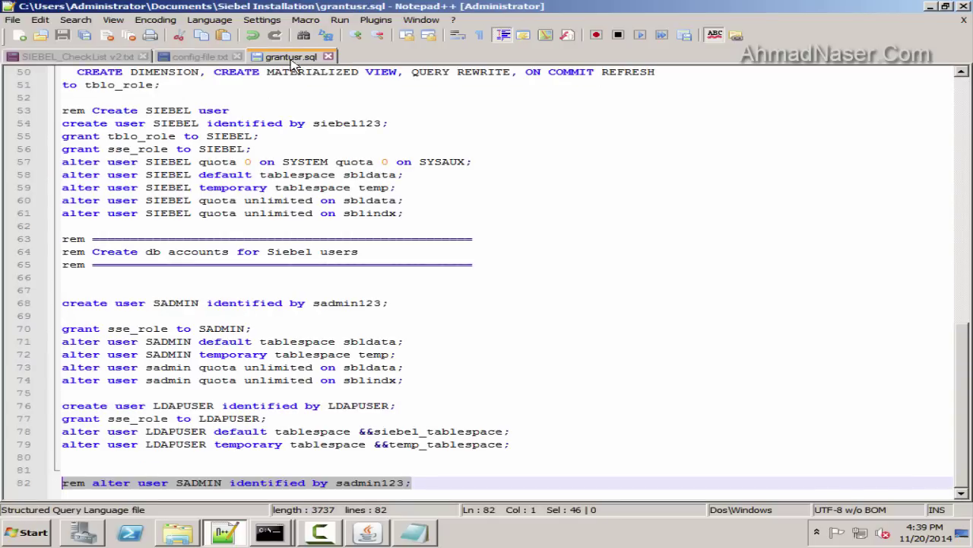
# Highlight the SADMIN and SIEBEL user names in grantusr.sql
pyautogui.doubleClick(241, 329)
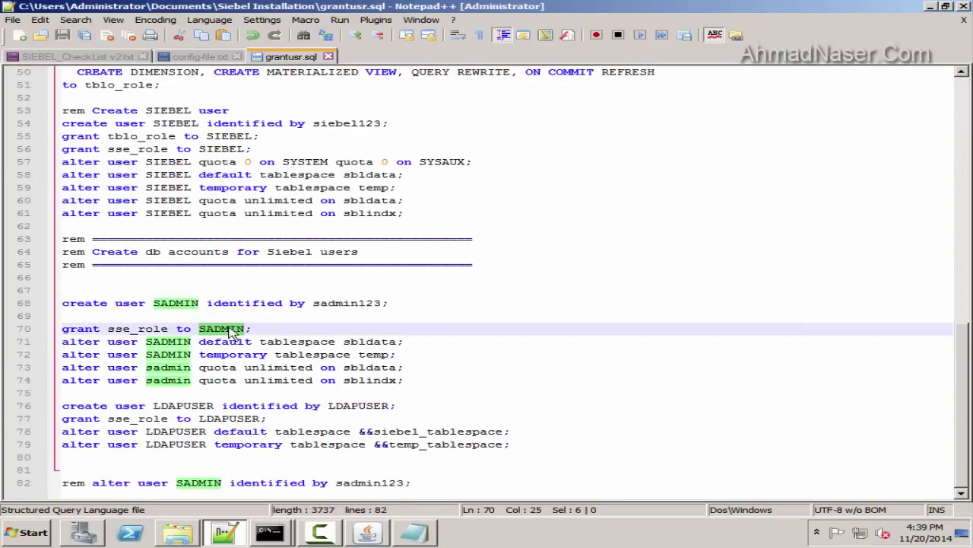
pyautogui.scroll(3, 253, 350)
pyautogui.doubleClick(163, 228)
pyautogui.scroll(12, 285, 283)
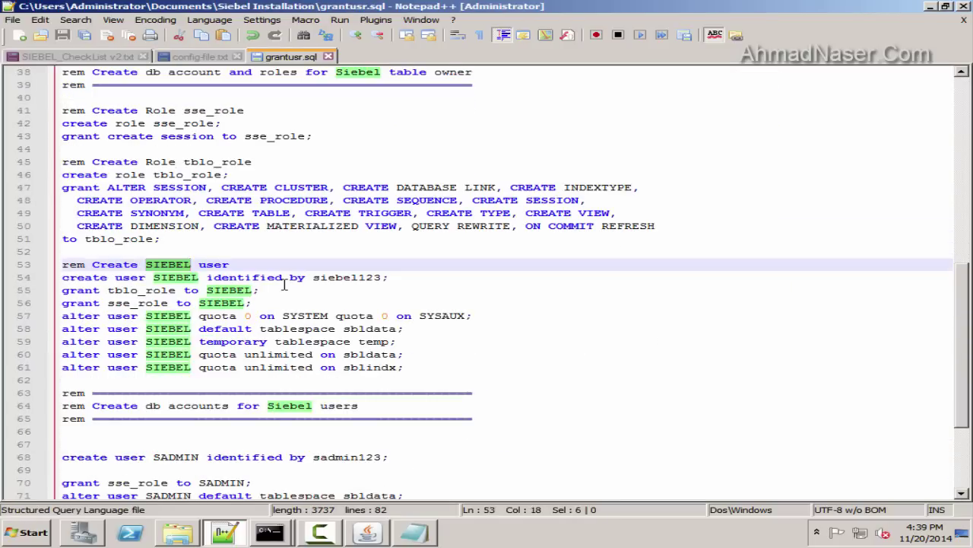
# Search grantusr.sql for 'anon' and 'non', finding no anonymous user account
pyautogui.hotkey('ctrl', 'f')
pyautogui.write('anon')
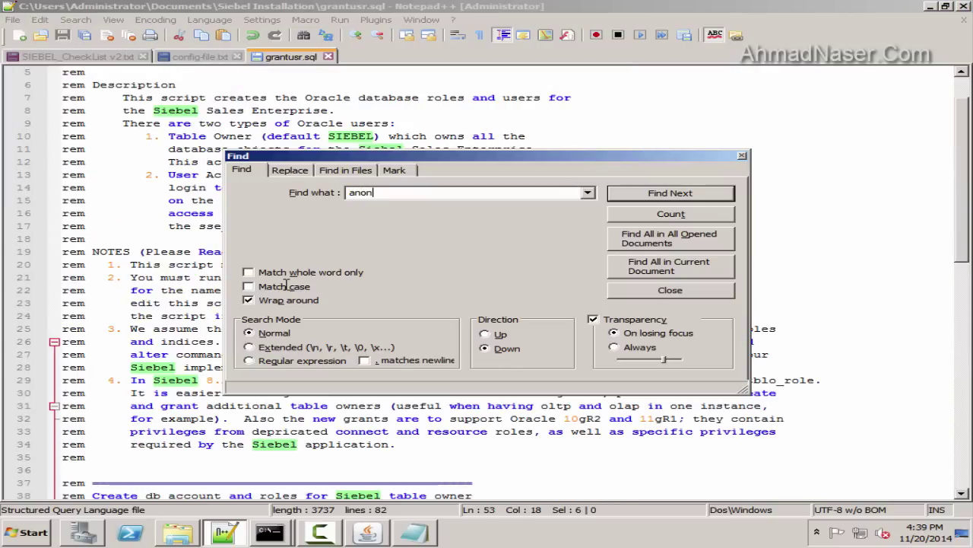
pyautogui.press('Return')
pyautogui.write('non')
pyautogui.press('Return')
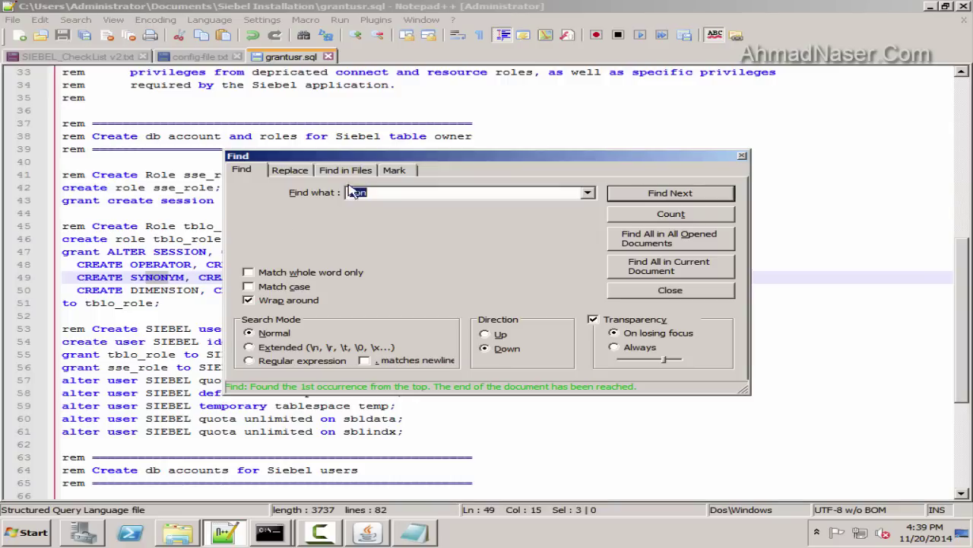
pyautogui.press('Return')
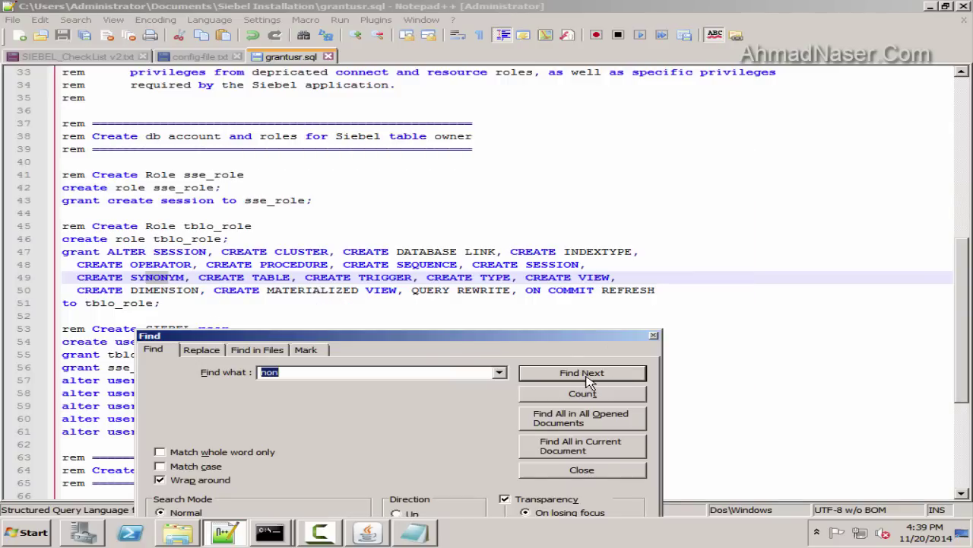
pyautogui.click(582, 372)
pyautogui.click(654, 336)
# Return to config-file.txt and select the stored anonymous user password
pyautogui.scroll(-6, 426, 309)
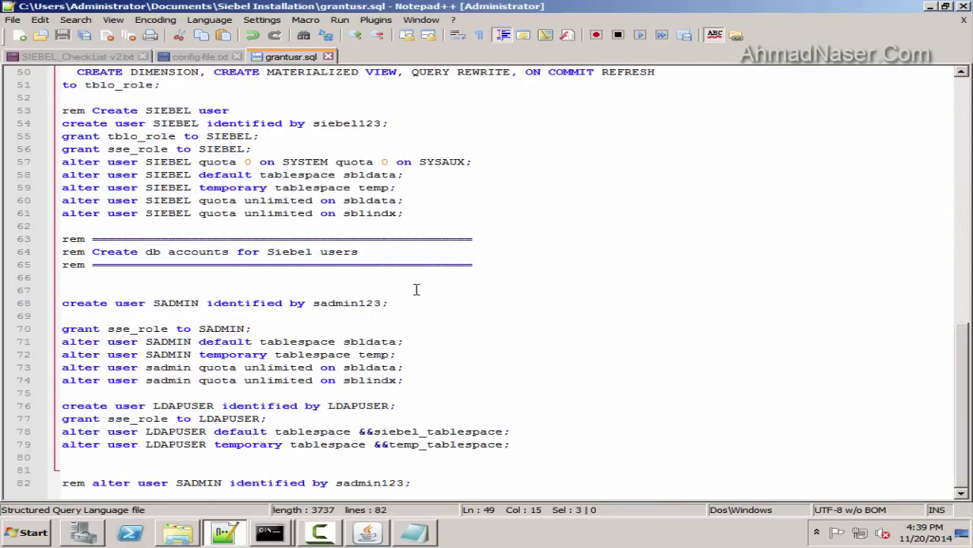
pyautogui.scroll(15, 309, 298)
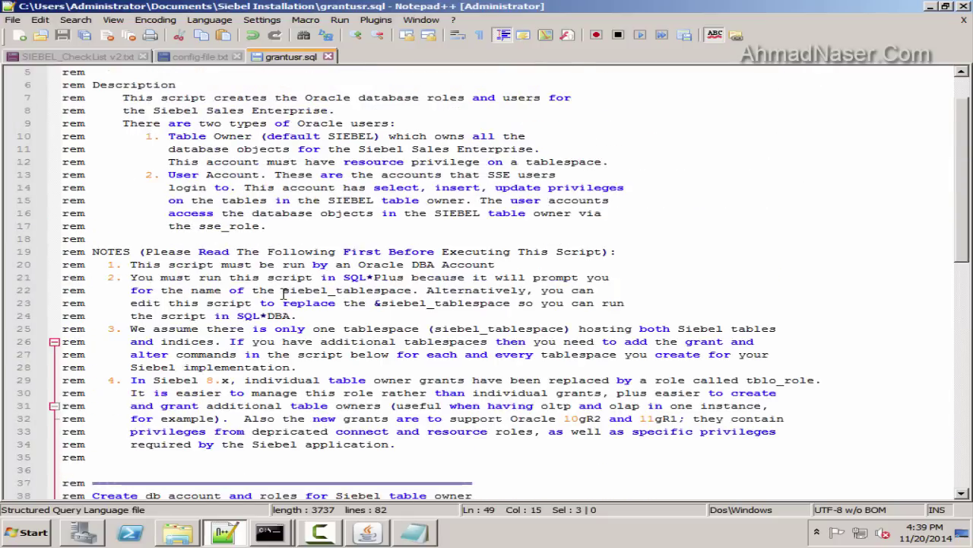
pyautogui.scroll(-9, 309, 299)
pyautogui.click(200, 56)
pyautogui.moveTo(156, 469); pyautogui.dragTo(2, 470)
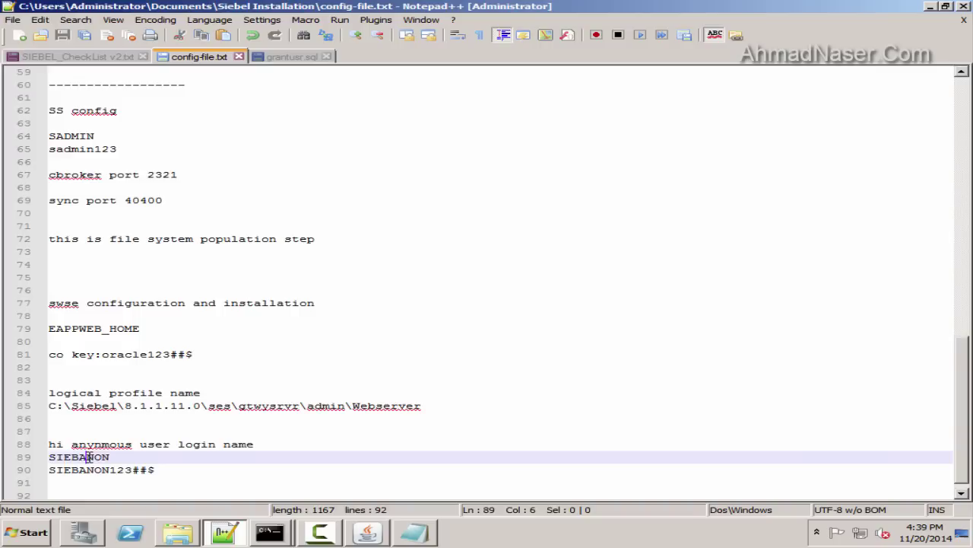
# Re-enter the anonymous login name as the contact user login name
pyautogui.doubleClick(79, 456)
pyautogui.hotkey('alt', 'Tab')
pyautogui.click(418, 436)
pyautogui.click(480, 437)
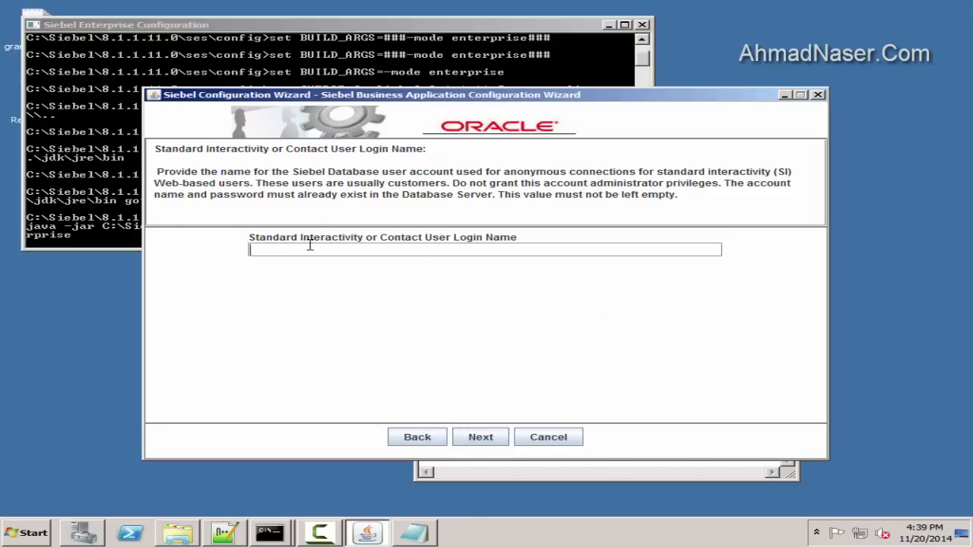
pyautogui.click(310, 245)
pyautogui.hotkey('ctrl', 'v')
pyautogui.click(481, 436)
# Fill both contact user password fields with the stored anonymous password
pyautogui.click(233, 519)
pyautogui.moveTo(165, 472); pyautogui.dragTo(31, 471)
pyautogui.hotkey('ctrl', 'c')
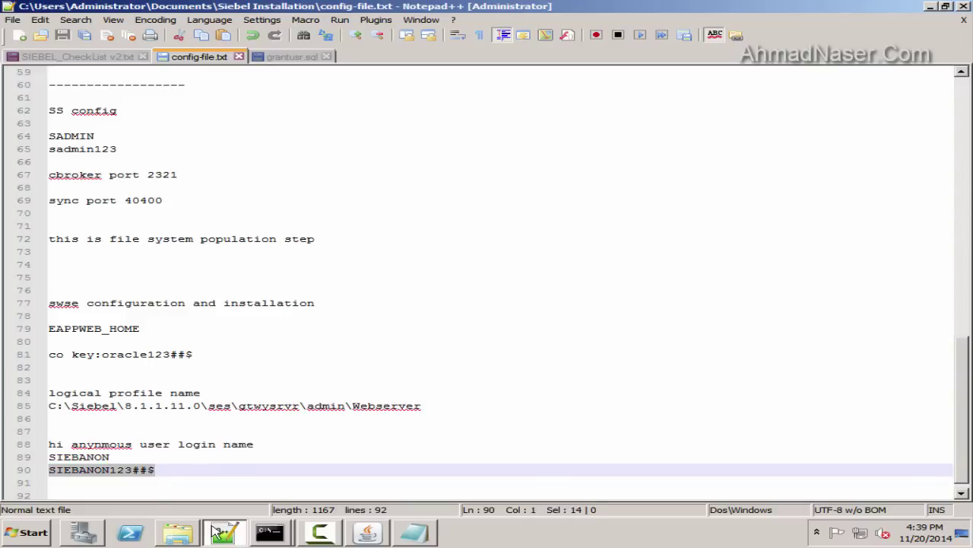
pyautogui.hotkey('alt', 'Tab')
pyautogui.click(309, 248)
pyautogui.hotkey('ctrl', 'v')
pyautogui.click(332, 278)
pyautogui.hotkey('ctrl', 'v')
pyautogui.click(478, 436)
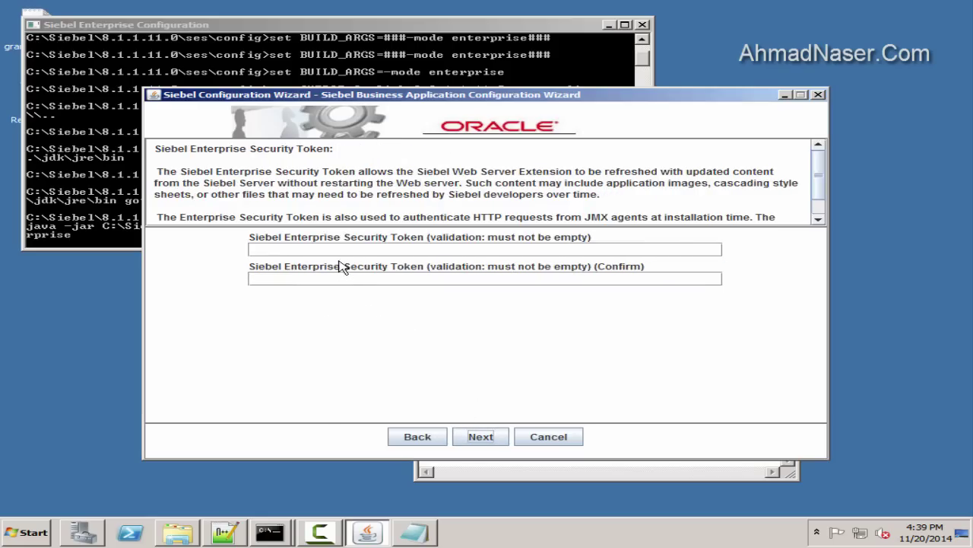
# Add a 'token' line with a new security token value to config-file.txt and save
pyautogui.click(226, 533)
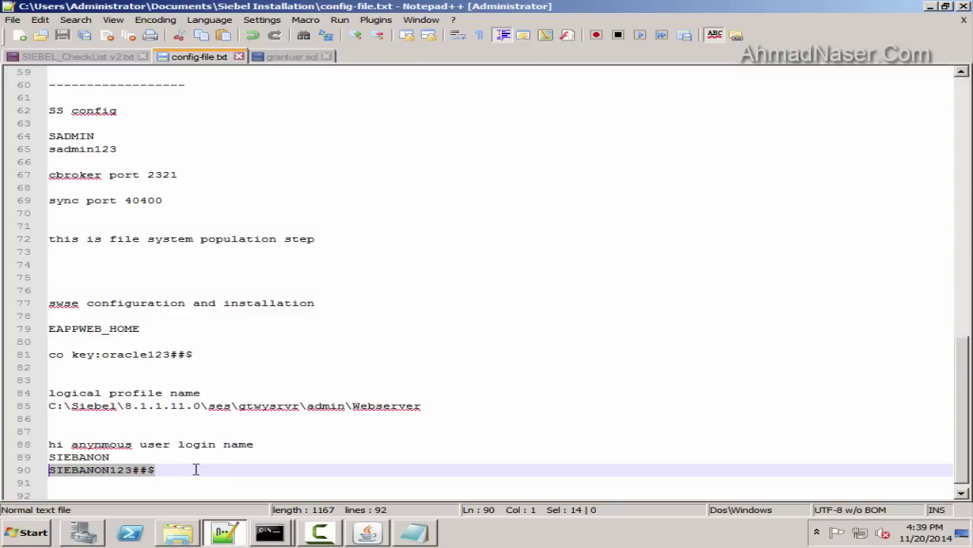
pyautogui.click(196, 467)
pyautogui.press('Return')
pyautogui.write('token')
pyautogui.press('Return')
pyautogui.hotkey('ctrl', 'v')
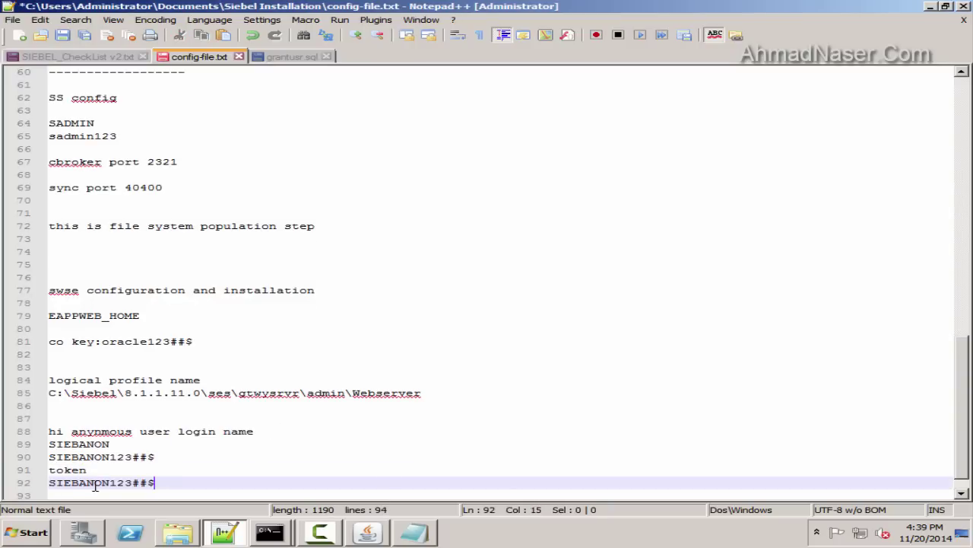
pyautogui.moveTo(111, 482); pyautogui.dragTo(46, 482)
pyautogui.hotkey('shift', 'Home')
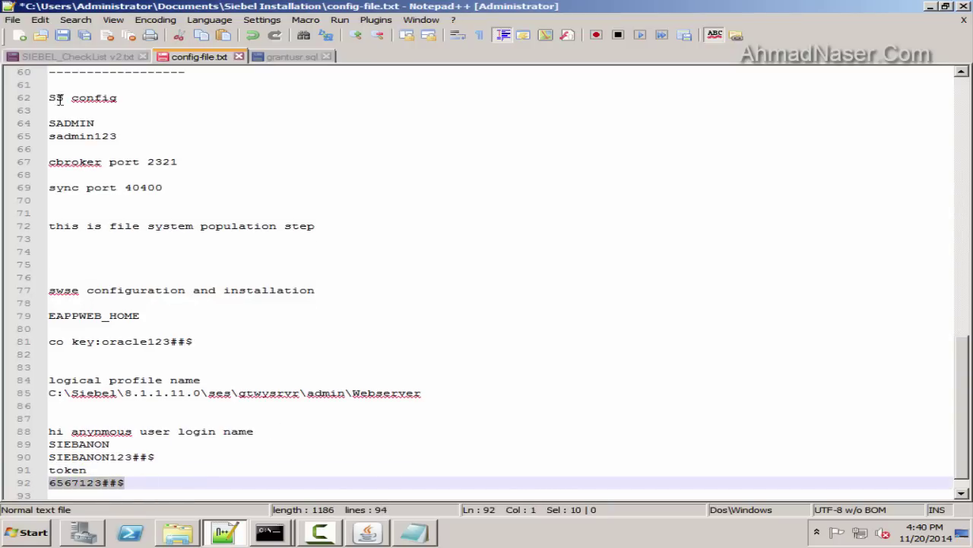
pyautogui.hotkey('ctrl', 's')
# Enter the token in both Enterprise Security Token fields and select the default _stats.swe path
pyautogui.hotkey('alt', 'Tab')
pyautogui.hotkey('ctrl', 'v')
pyautogui.click(286, 276)
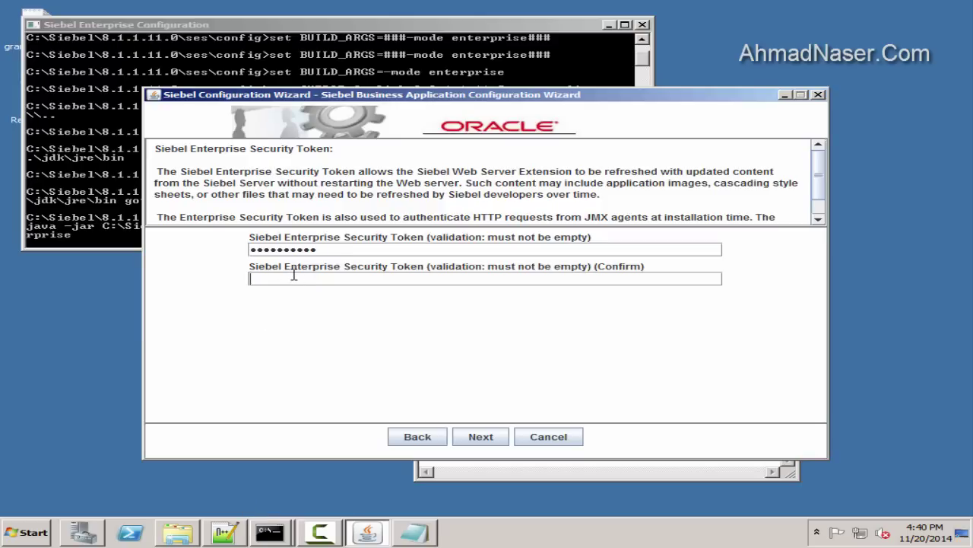
pyautogui.hotkey('ctrl', 'v')
pyautogui.click(480, 436)
pyautogui.moveTo(396, 249); pyautogui.dragTo(186, 248)
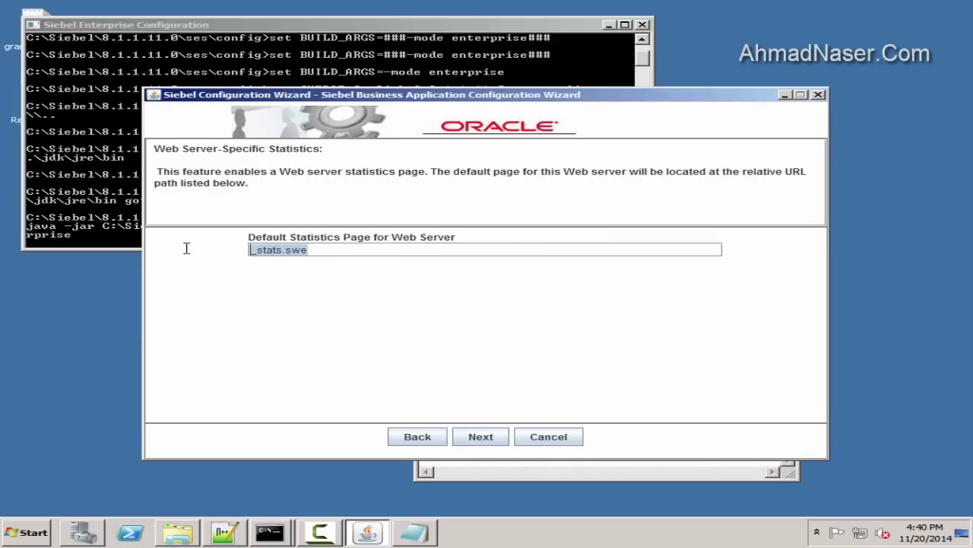
# Record the _stats.swe path under 'statistic page for user' in the notes and save
pyautogui.click(225, 532)
pyautogui.press('End')
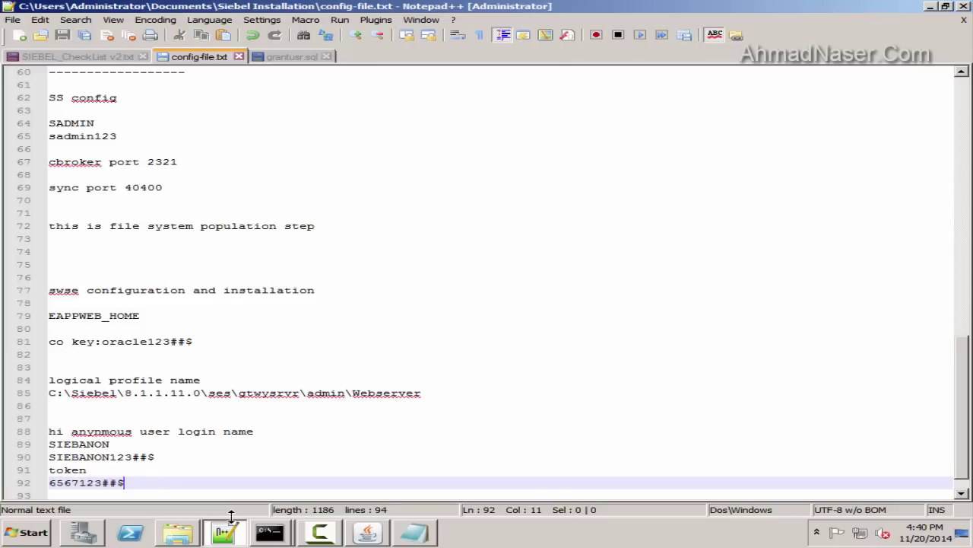
pyautogui.press('Return')
pyautogui.press('Return')
pyautogui.write('statistic page for user')
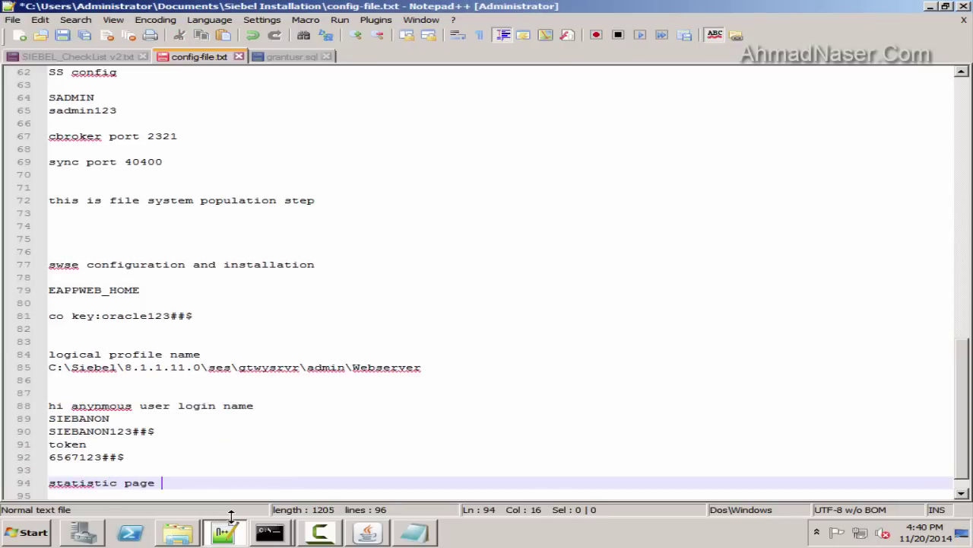
pyautogui.press('Return')
pyautogui.hotkey('ctrl', 'v')
pyautogui.press('Return')
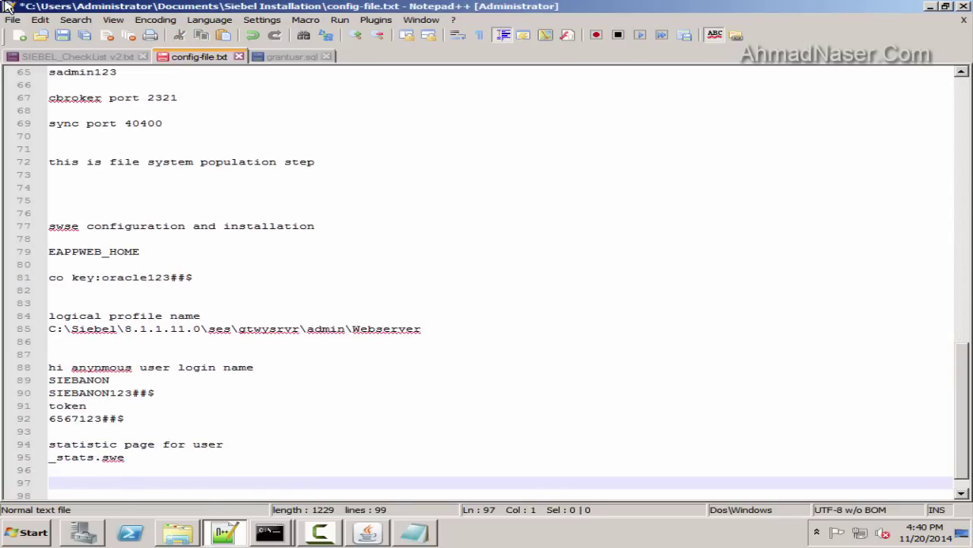
pyautogui.hotkey('ctrl', 's')
# Keep TCPIP without SSL/TLS and advance to the response-file page
pyautogui.click(368, 533)
pyautogui.click(507, 439)
pyautogui.click(482, 434)
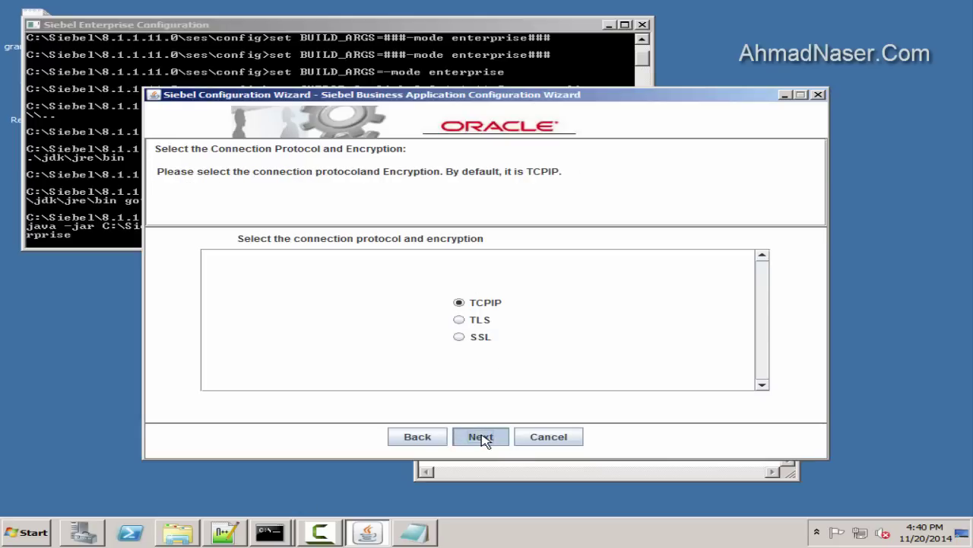
pyautogui.click(493, 435)
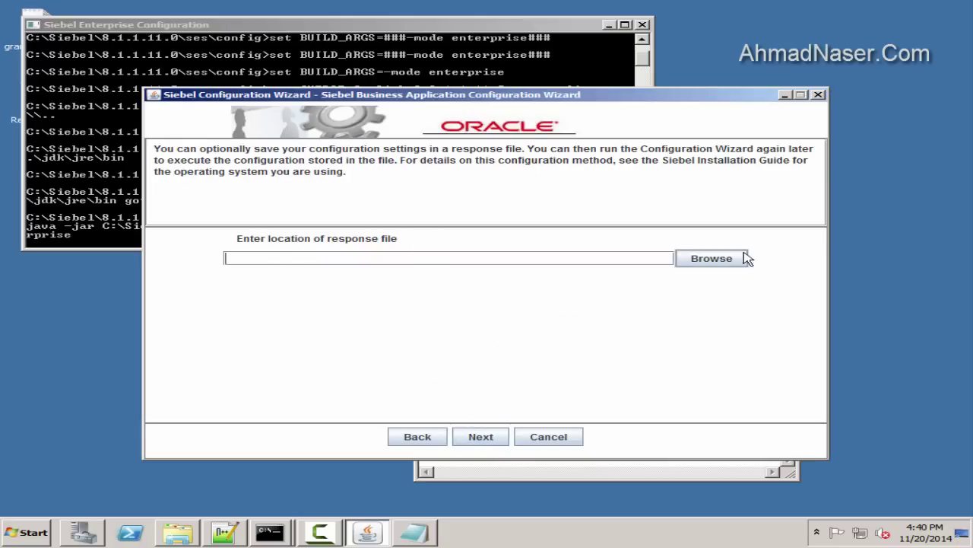
# Save the response file as 'swse config' in D:\response-files
pyautogui.click(742, 257)
pyautogui.click(566, 168)
pyautogui.click(424, 224)
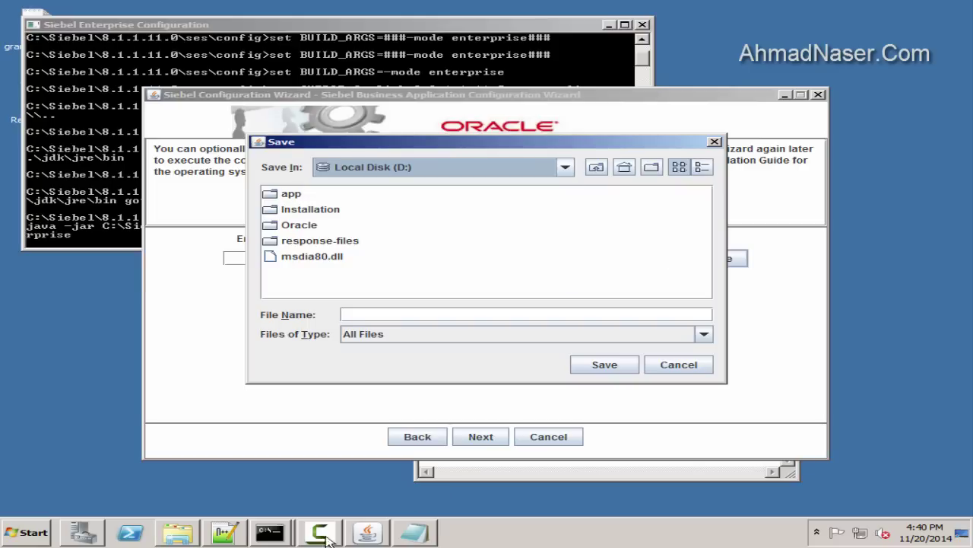
pyautogui.click(930, 425)
pyautogui.doubleClick(304, 242)
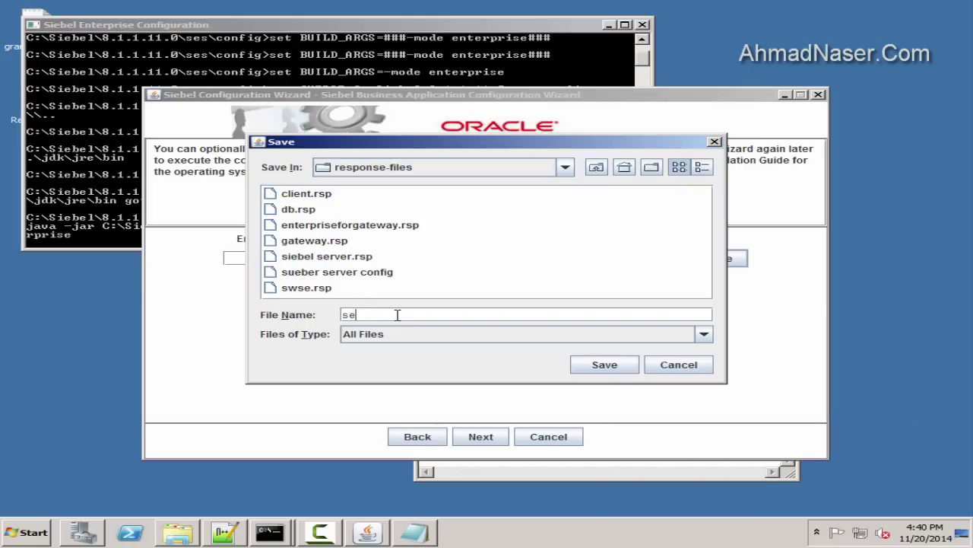
pyautogui.click(398, 314)
pyautogui.write('swse config.rsp')
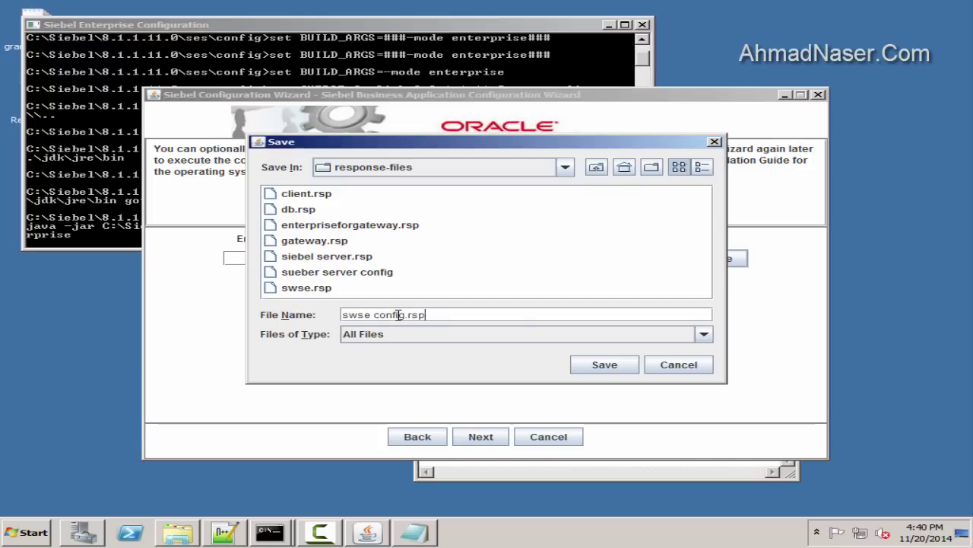
pyautogui.press('Return')
# Execute the configuration and acknowledge the saved and success messages
pyautogui.click(485, 437)
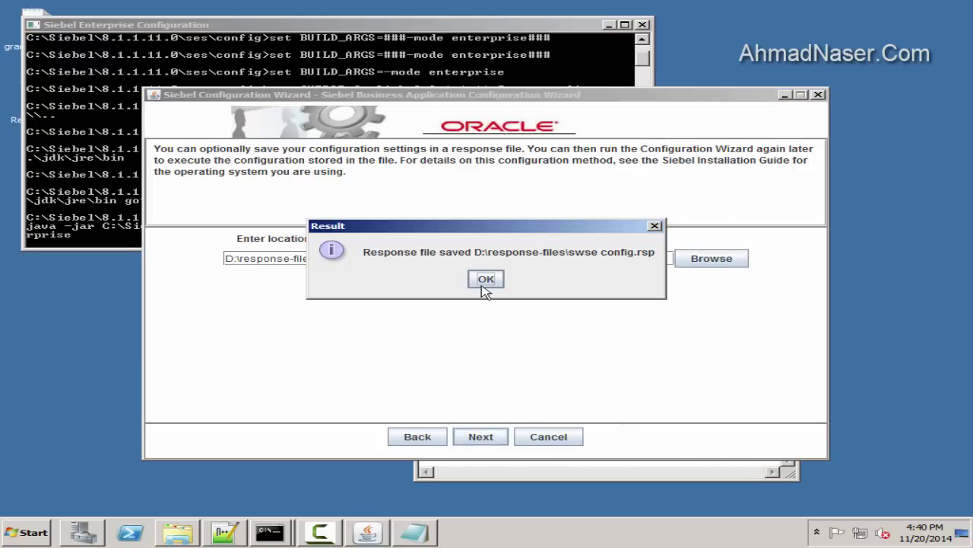
pyautogui.click(487, 292)
pyautogui.click(502, 439)
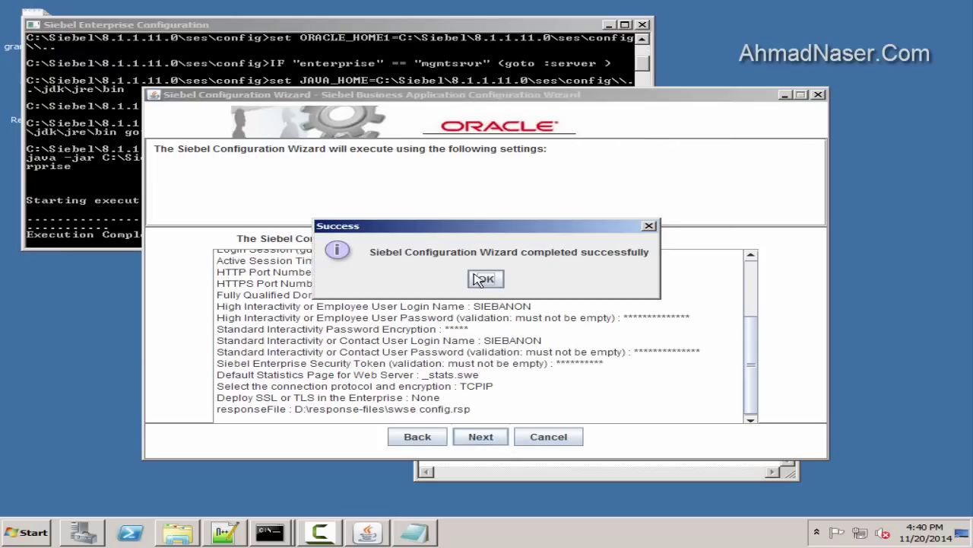
pyautogui.click(490, 285)
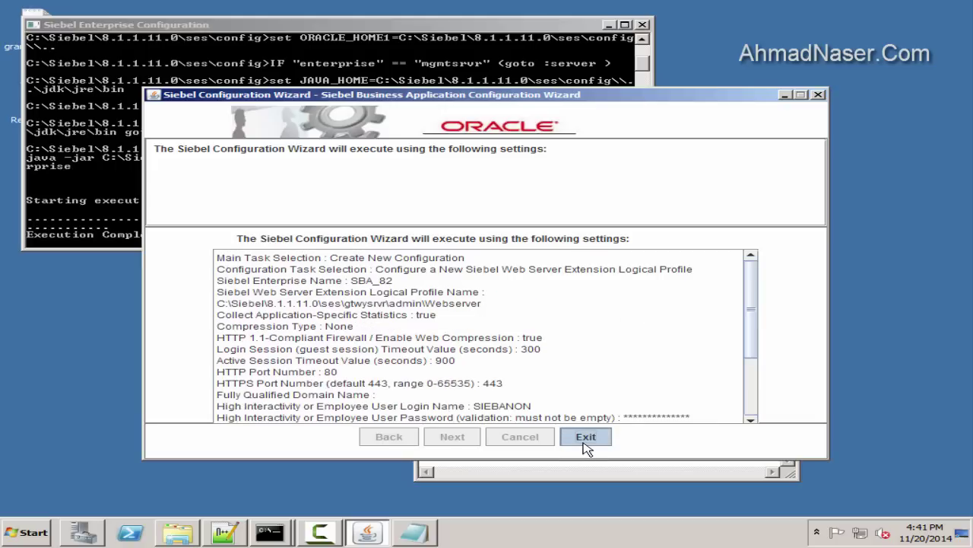
# Exit the finished wizard and close Notepad without saving
pyautogui.click(589, 439)
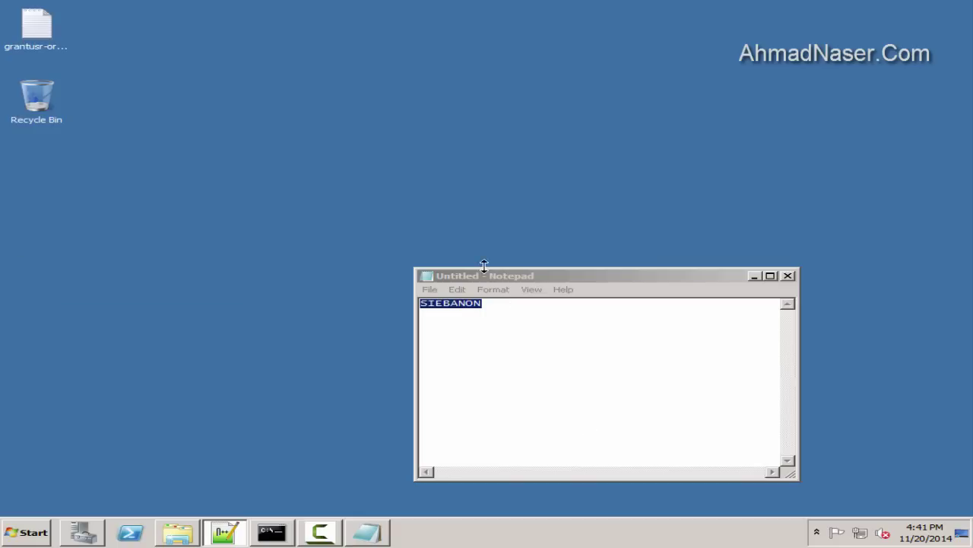
pyautogui.click(788, 276)
pyautogui.click(534, 270)
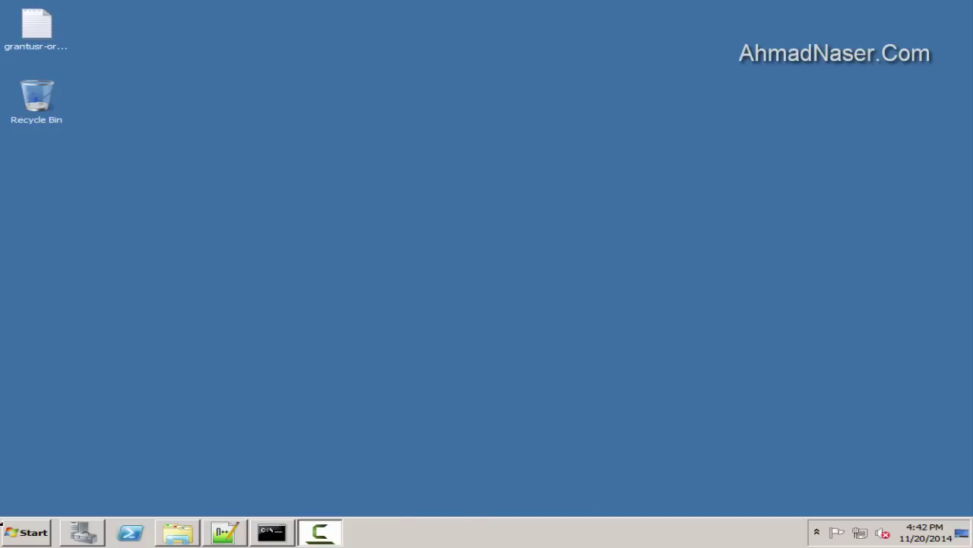
# Run the SWSE Configuration shortcut as administrator from All Programs
pyautogui.click(27, 532)
pyautogui.click(46, 476)
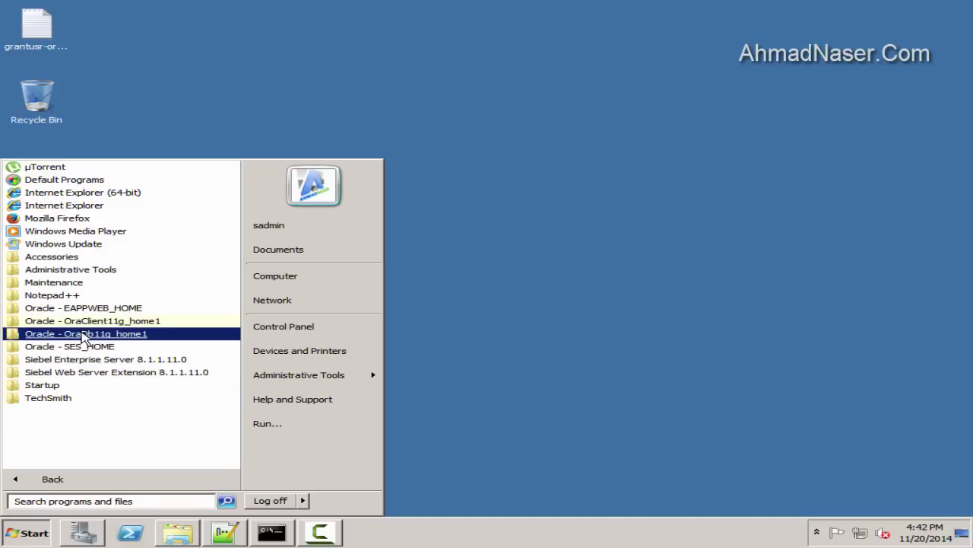
pyautogui.click(101, 362)
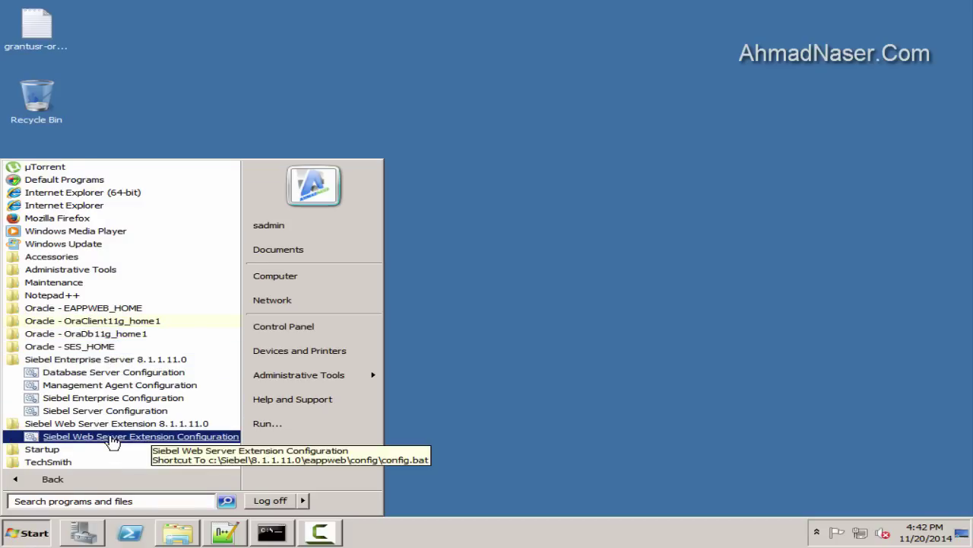
pyautogui.rightClick(112, 438)
pyautogui.click(164, 309)
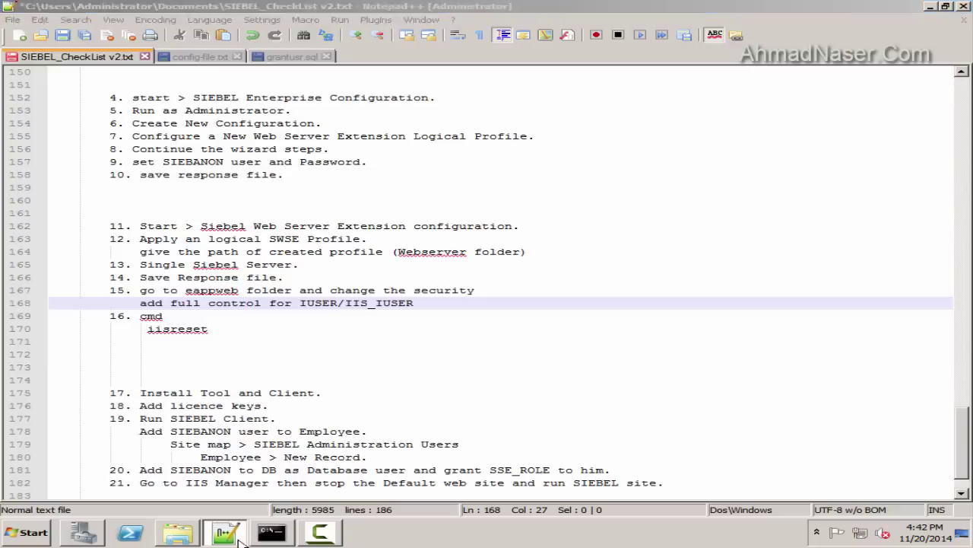
# Close the sqlplus command window and expand the Siebel Web Server Extension Start menu group
pyautogui.click(272, 534)
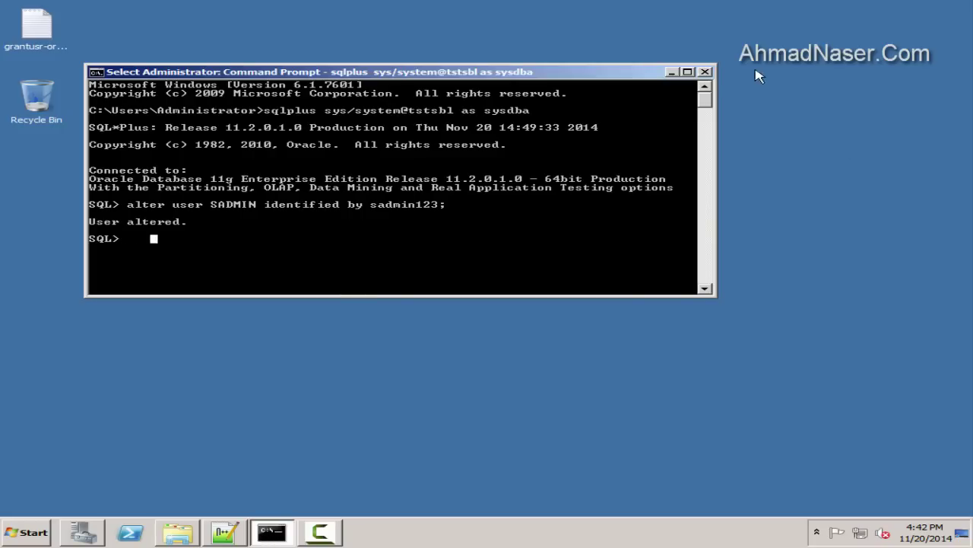
pyautogui.click(705, 72)
pyautogui.click(27, 532)
pyautogui.click(46, 479)
pyautogui.click(95, 372)
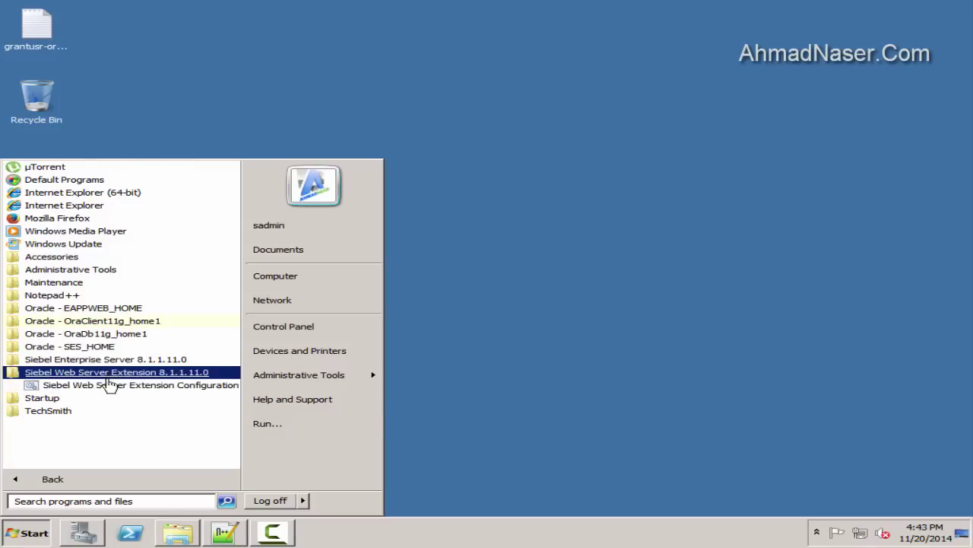
# Choose Apply an SWSE Logical Profile with Single Siebel Server load balancing and broker port 2321
pyautogui.click(228, 530)
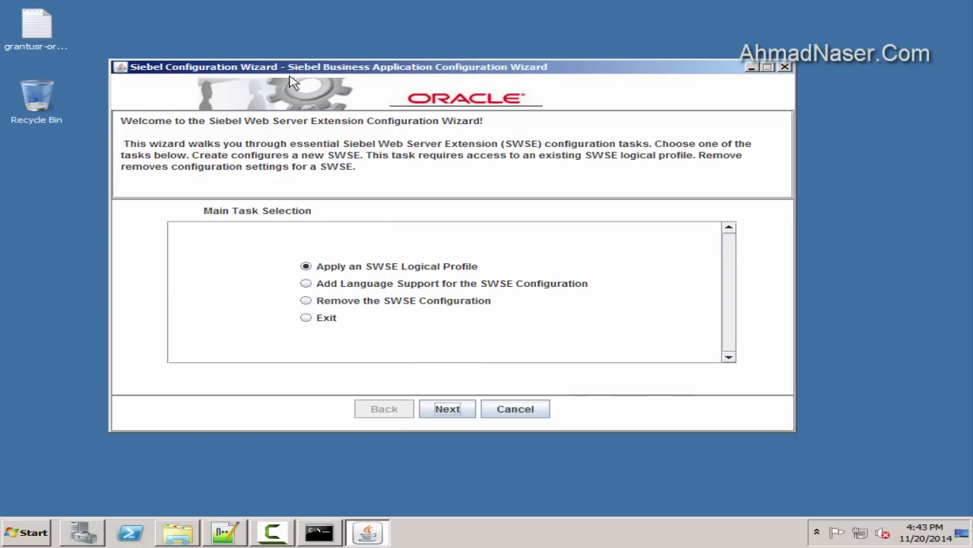
pyautogui.click(459, 412)
pyautogui.click(428, 311)
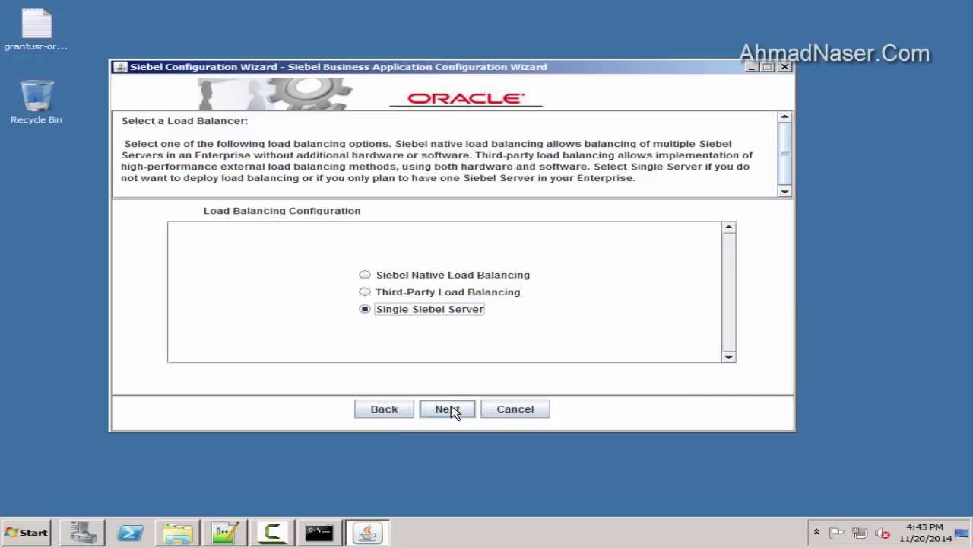
pyautogui.click(449, 409)
pyautogui.click(448, 408)
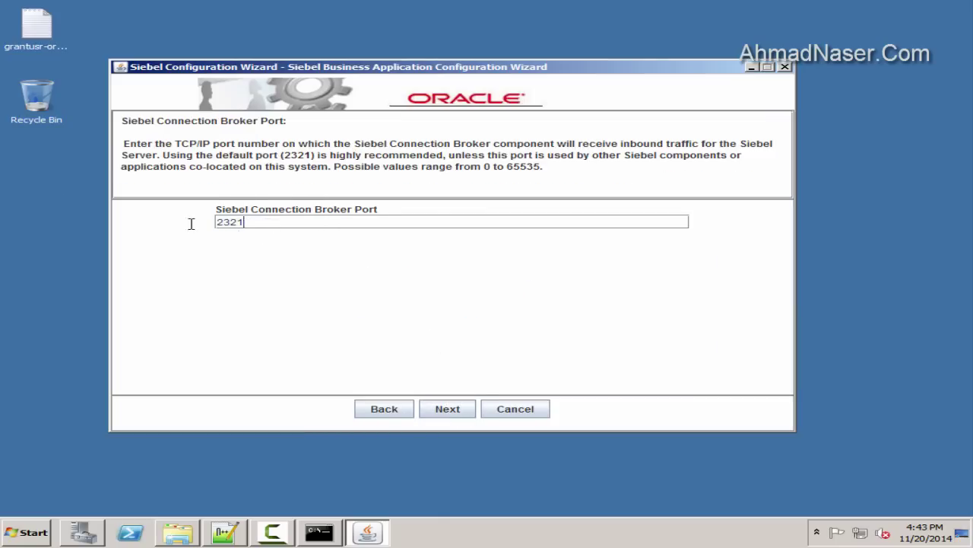
pyautogui.click(438, 410)
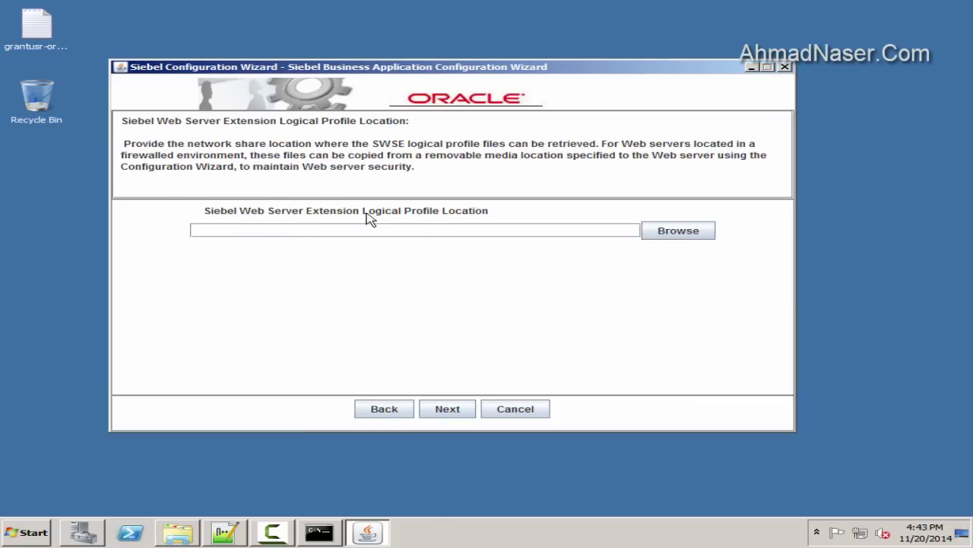
# Paste the C:\Siebel\8.1.1.11.0\ses\gtwysrvr\admin\Webserver path from config-file.txt into the profile location field
pyautogui.click(225, 531)
pyautogui.click(182, 57)
pyautogui.moveTo(423, 328); pyautogui.dragTo(23, 330)
pyautogui.hotkey('ctrl', 'c')
pyautogui.rightClick(99, 337)
pyautogui.click(126, 130)
pyautogui.hotkey('alt', 'Tab')
pyautogui.click(395, 229)
pyautogui.hotkey('ctrl', 'v')
pyautogui.click(454, 408)
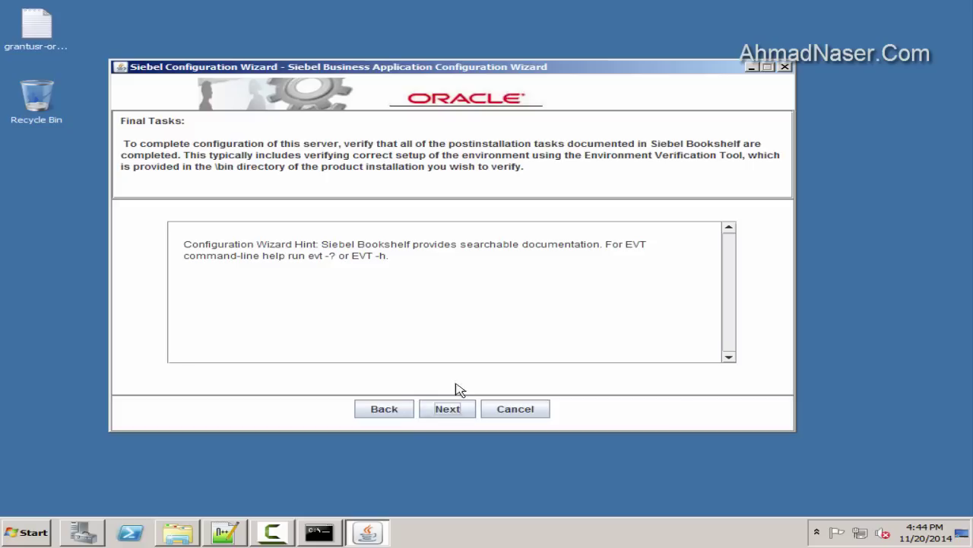
pyautogui.click(457, 407)
# Save the response file as 'swse logical profile' in D:\response-files
pyautogui.click(678, 237)
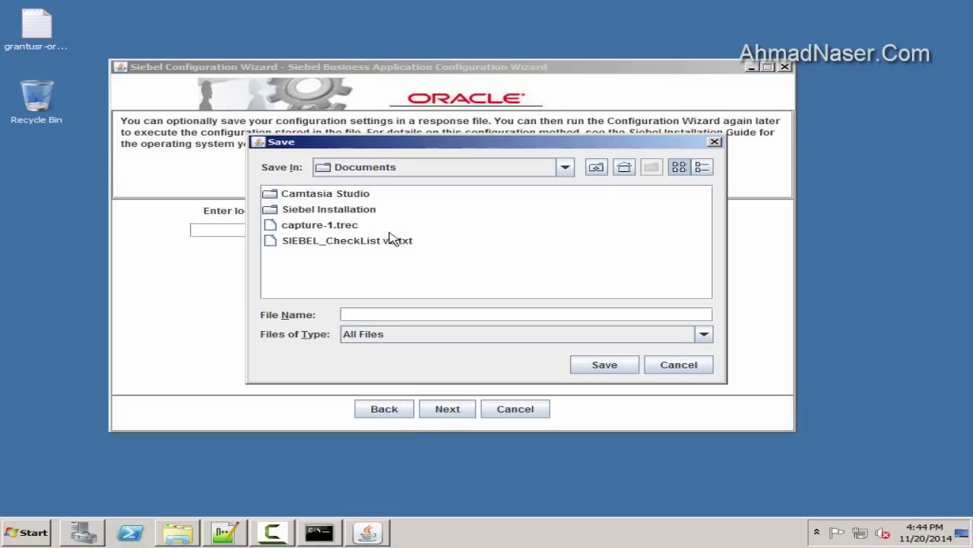
pyautogui.click(565, 169)
pyautogui.click(390, 199)
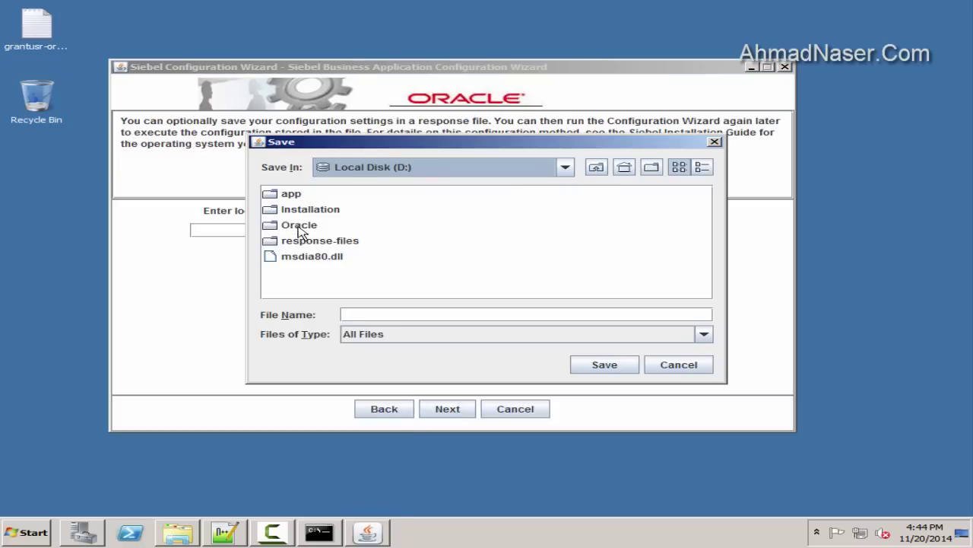
pyautogui.doubleClick(308, 240)
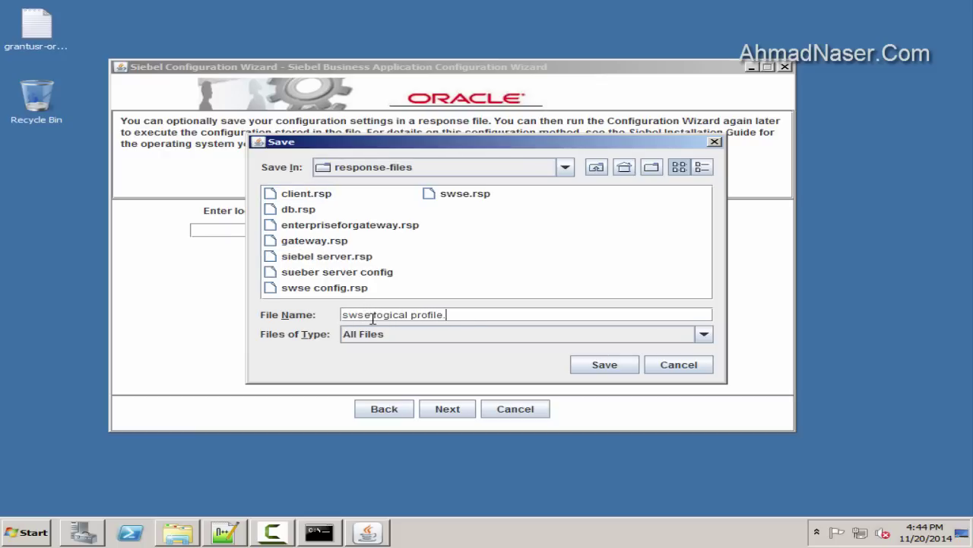
pyautogui.click(604, 365)
# Run the configuration, acknowledge the saved and success messages, and exit the wizard
pyautogui.click(447, 408)
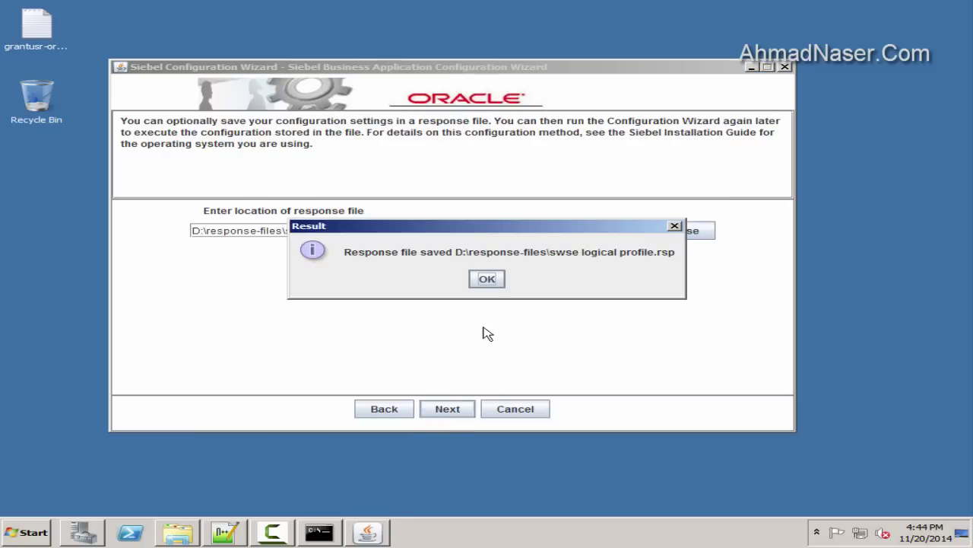
pyautogui.click(487, 277)
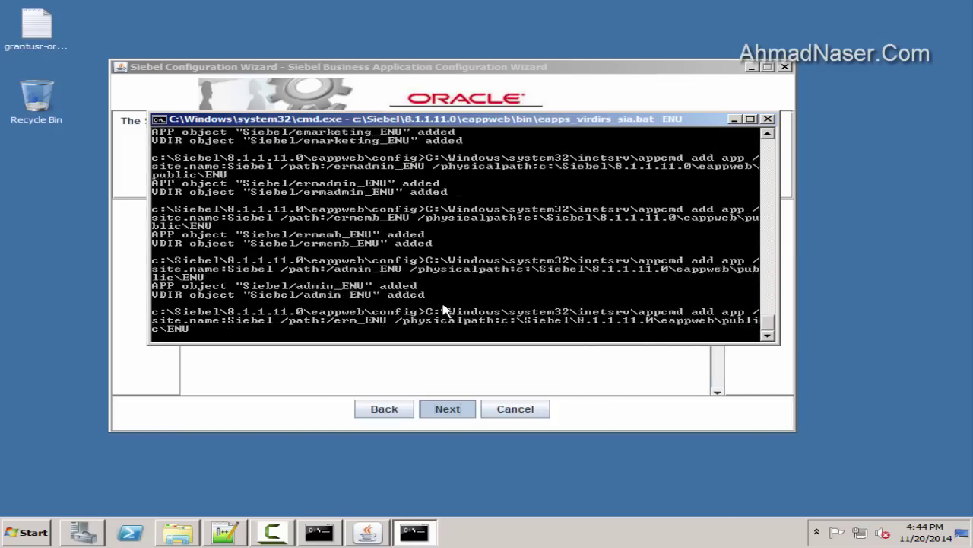
pyautogui.click(484, 280)
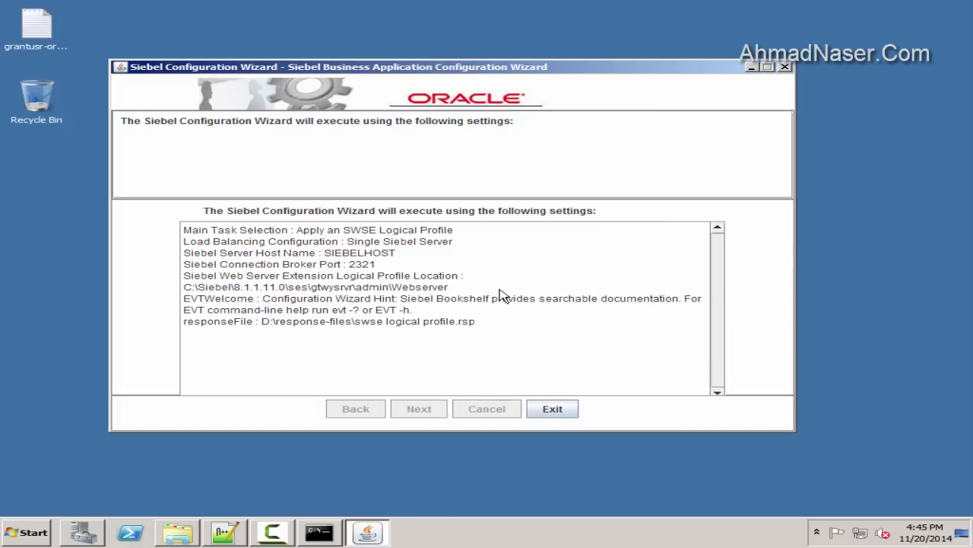
pyautogui.click(541, 414)
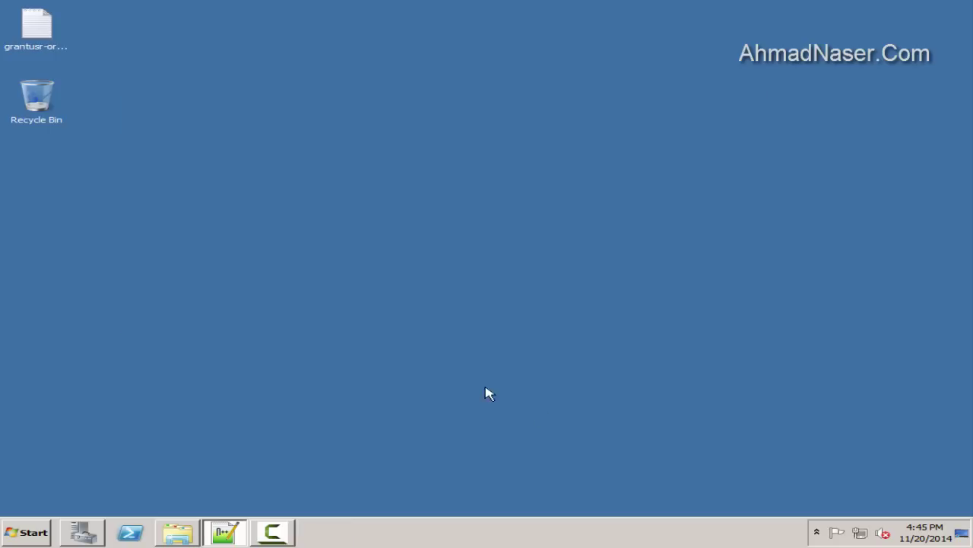
# Browse to C:\Siebel\8.1.1.11.0\eappweb in Explorer, then close the window
pyautogui.press('super')
pyautogui.click(311, 280)
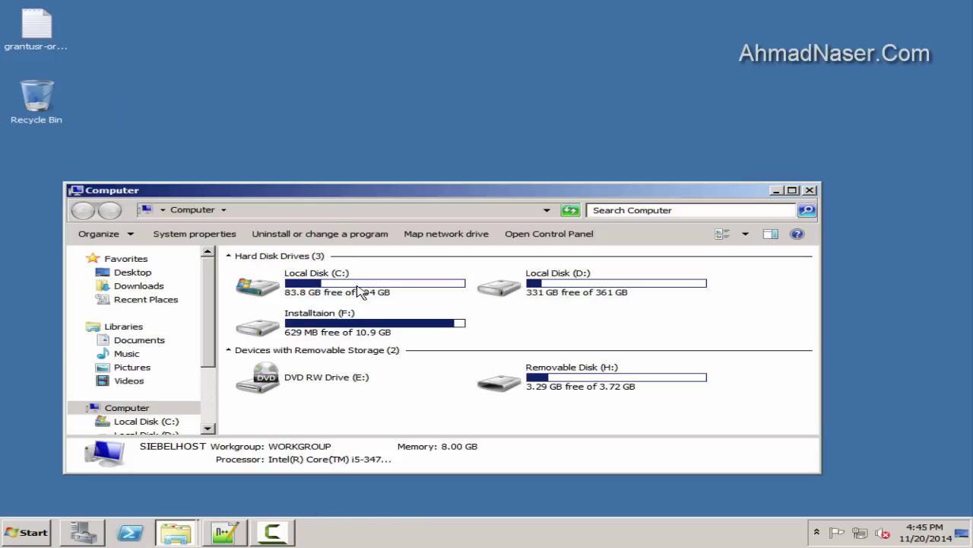
pyautogui.doubleClick(362, 289)
pyautogui.doubleClick(395, 190)
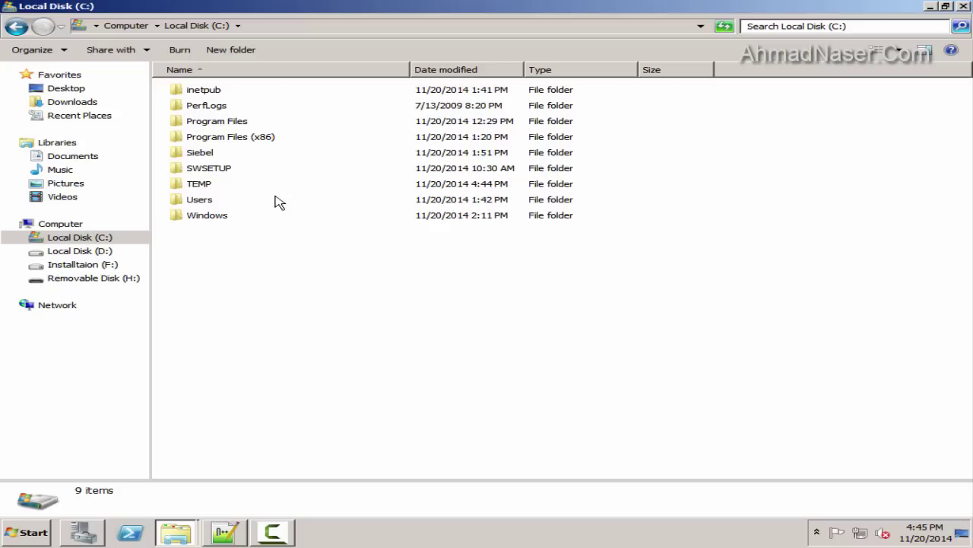
pyautogui.doubleClick(199, 153)
pyautogui.doubleClick(209, 89)
pyautogui.click(209, 92)
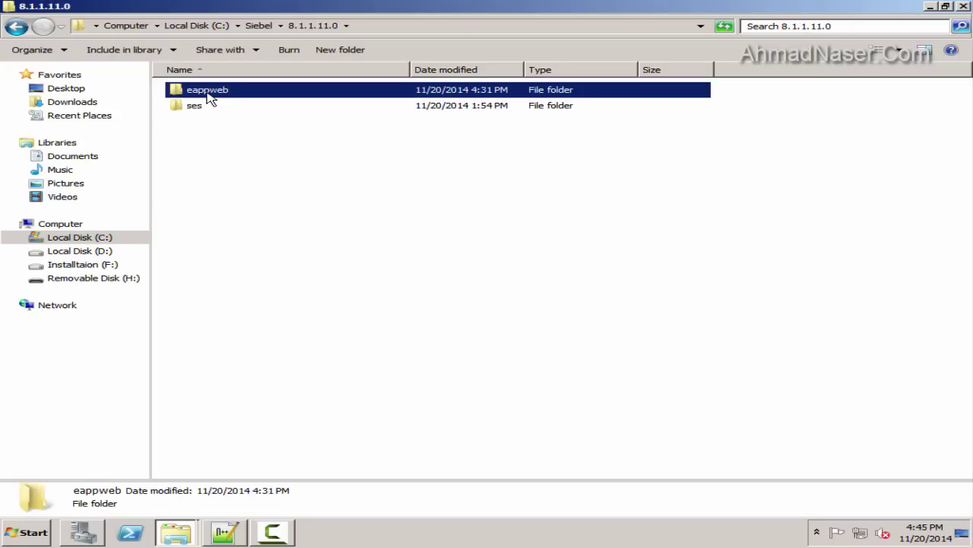
pyautogui.doubleClick(209, 96)
pyautogui.click(962, 6)
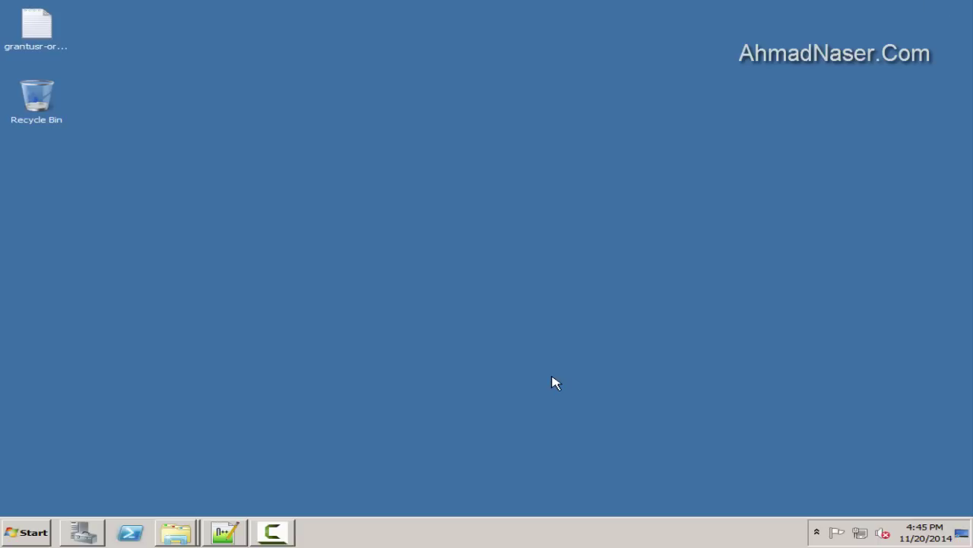
# Reopen C:\Siebel\8.1.1.11.0\eappweb and bring up the folder's Properties from empty space
pyautogui.press('super')
pyautogui.press('super+e')
pyautogui.doubleClick(327, 292)
pyautogui.doubleClick(378, 211)
pyautogui.doubleClick(196, 152)
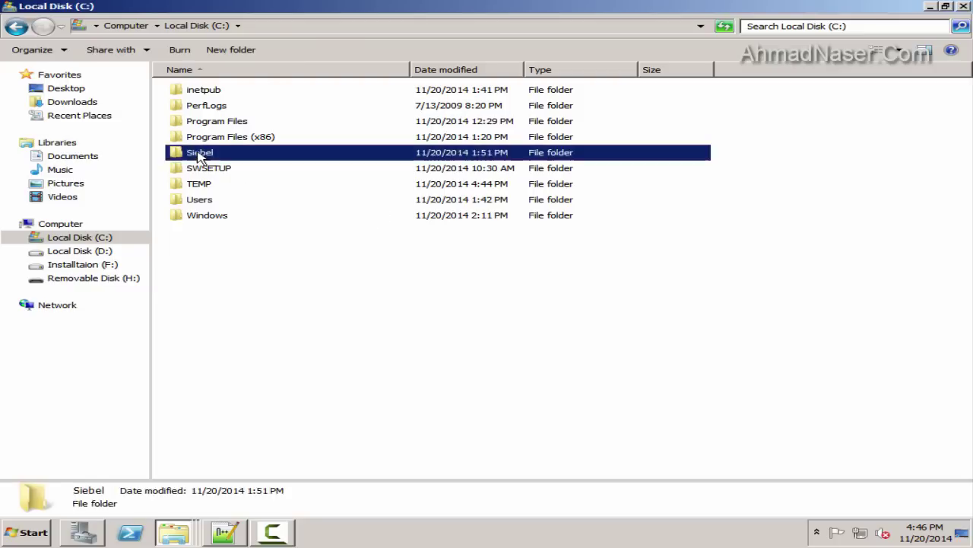
pyautogui.doubleClick(201, 93)
pyautogui.doubleClick(216, 97)
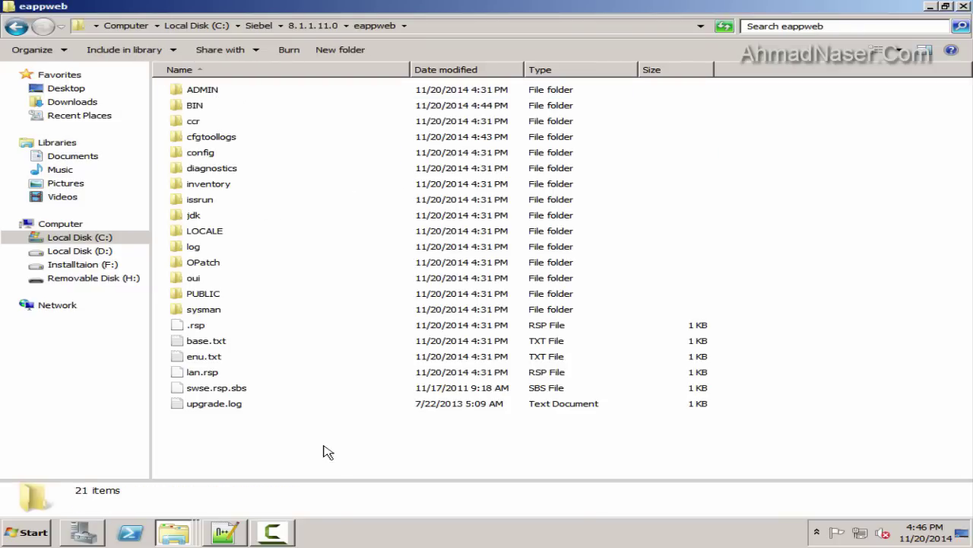
pyautogui.rightClick(322, 451)
pyautogui.click(385, 443)
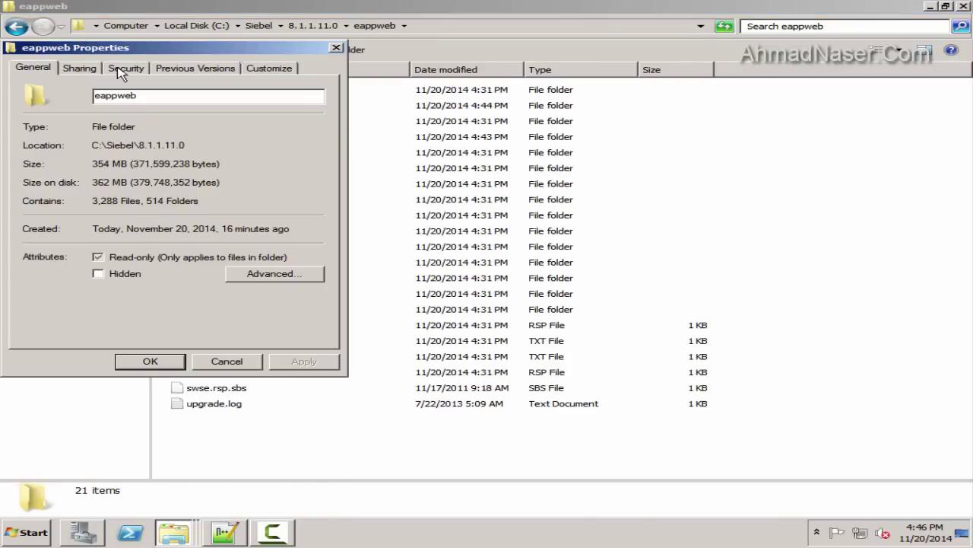
# Dismiss the simple sharing dialog and bring up Advanced Sharing for eappweb
pyautogui.click(85, 70)
pyautogui.click(76, 164)
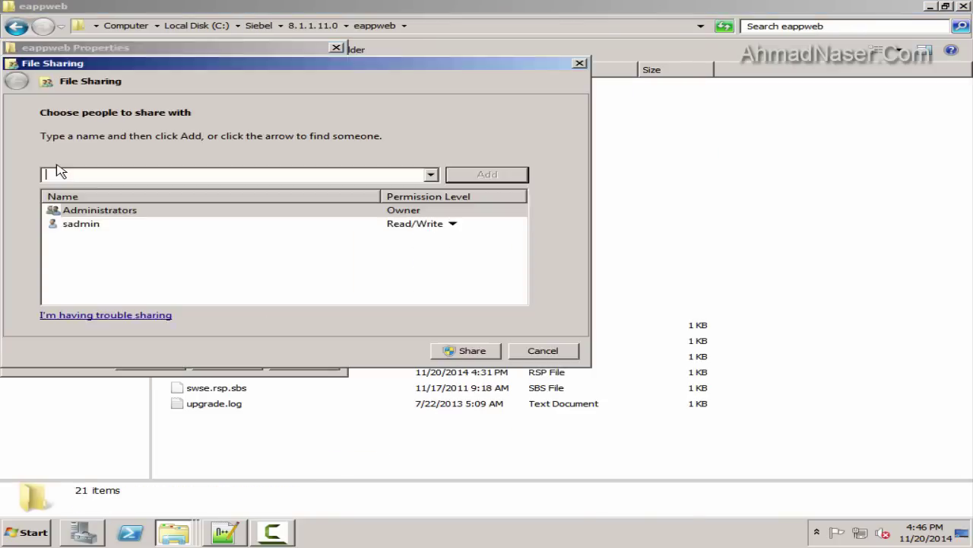
pyautogui.click(433, 175)
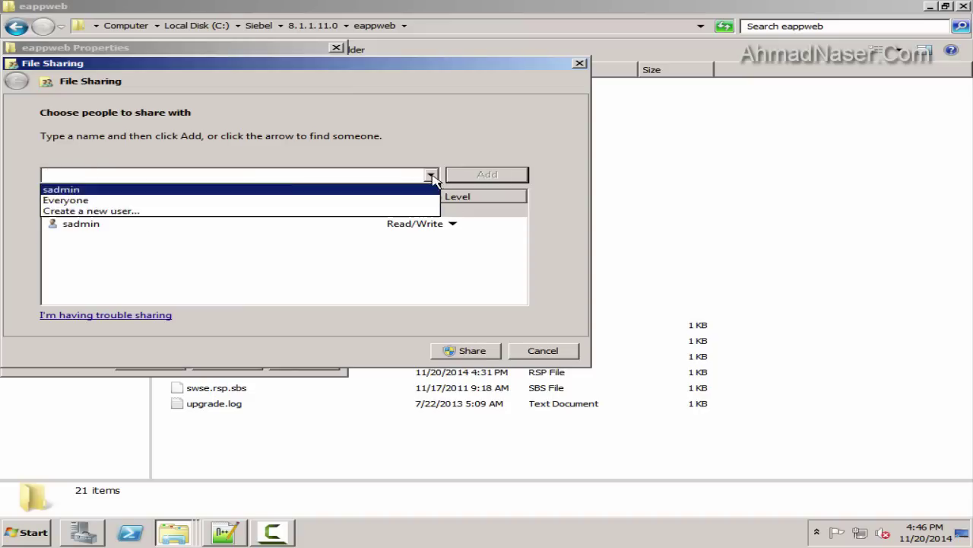
pyautogui.click(491, 251)
pyautogui.click(543, 351)
pyautogui.click(134, 242)
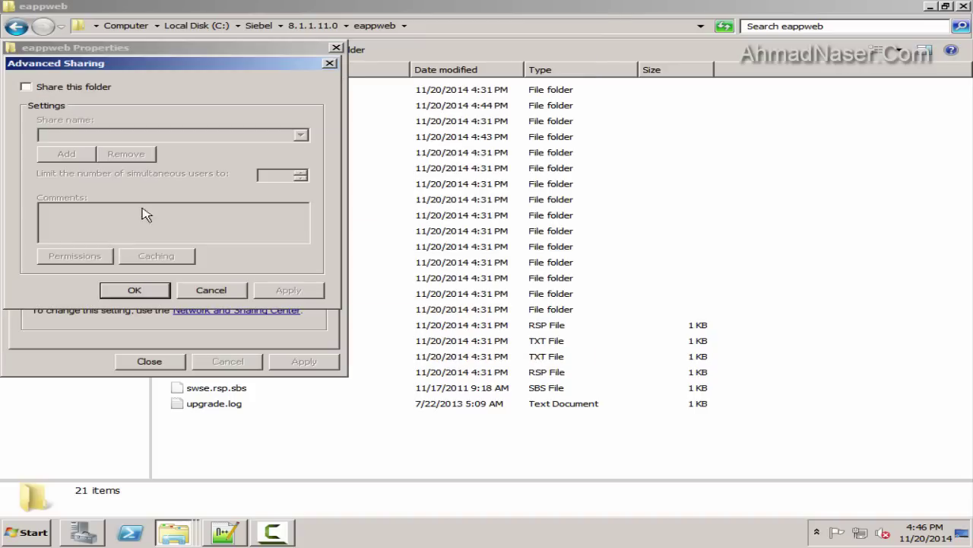
# Enable Share this folder and pick IIS_IUSRS from SIEBELHOST accounts for the share permissions
pyautogui.click(51, 90)
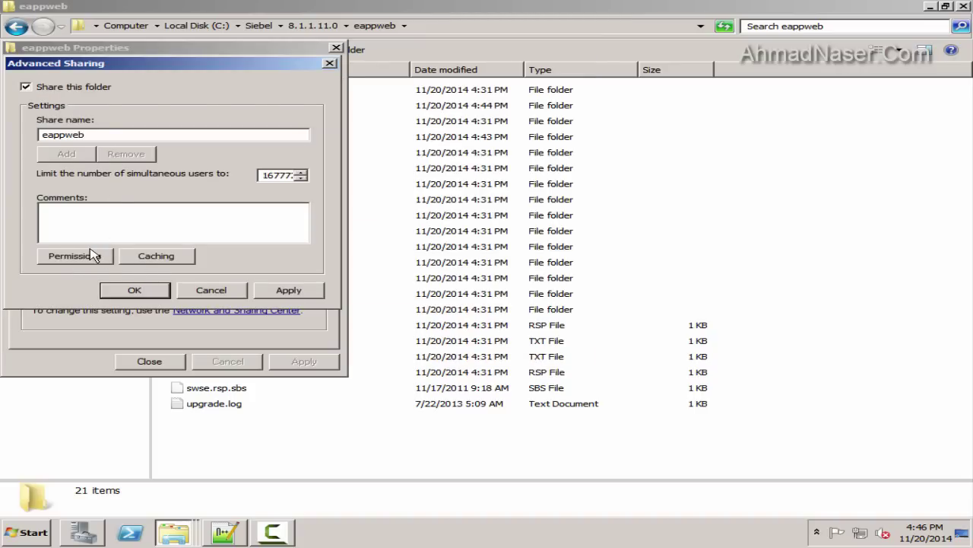
pyautogui.click(93, 255)
pyautogui.click(228, 204)
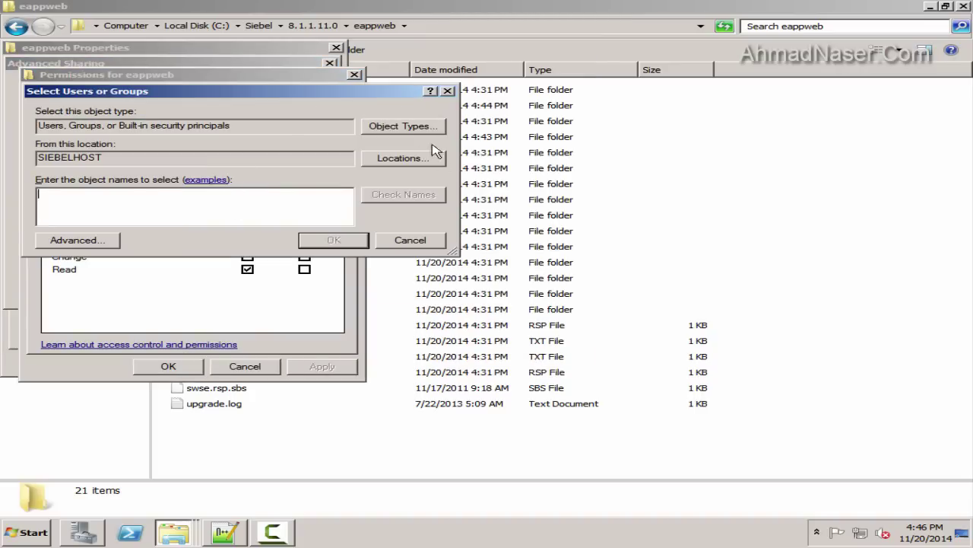
pyautogui.click(395, 159)
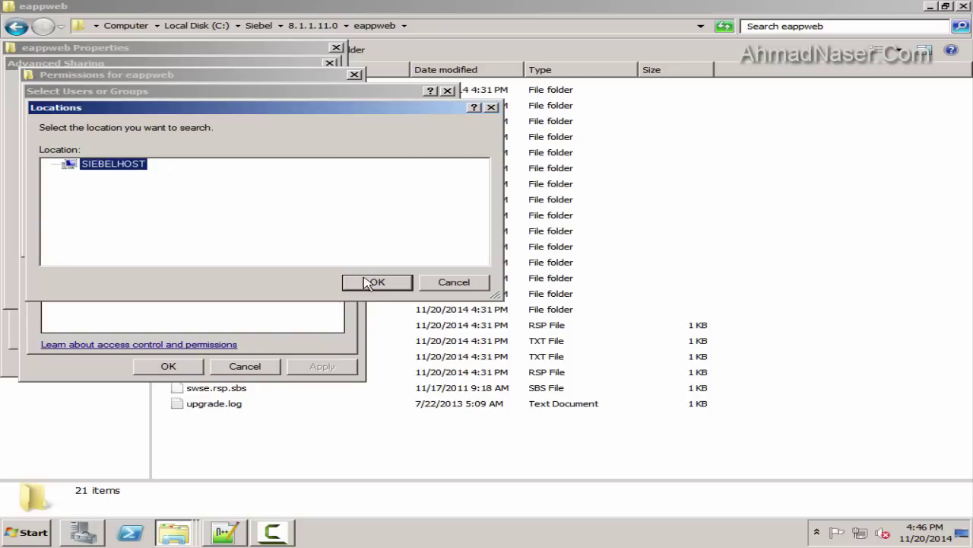
pyautogui.click(369, 284)
pyautogui.click(402, 126)
pyautogui.click(376, 281)
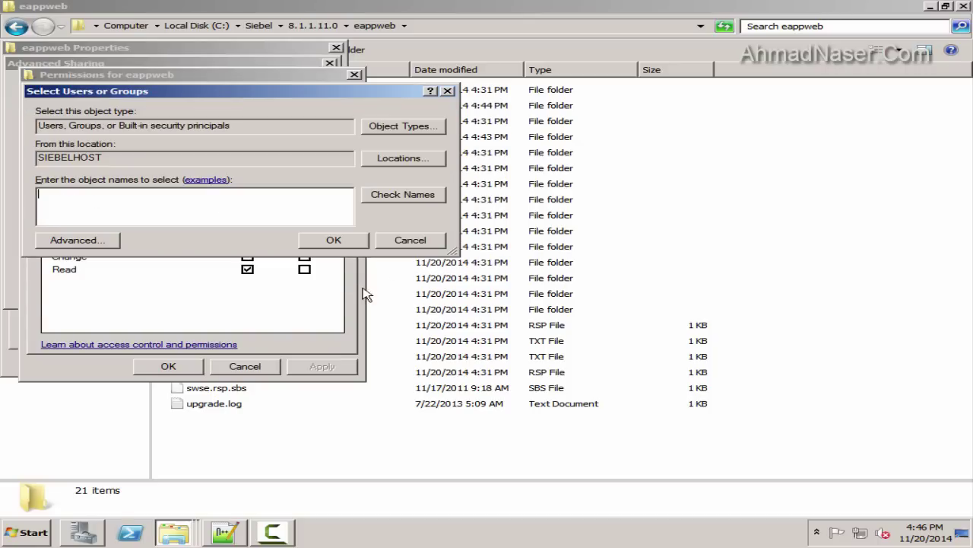
pyautogui.click(116, 239)
pyautogui.click(473, 241)
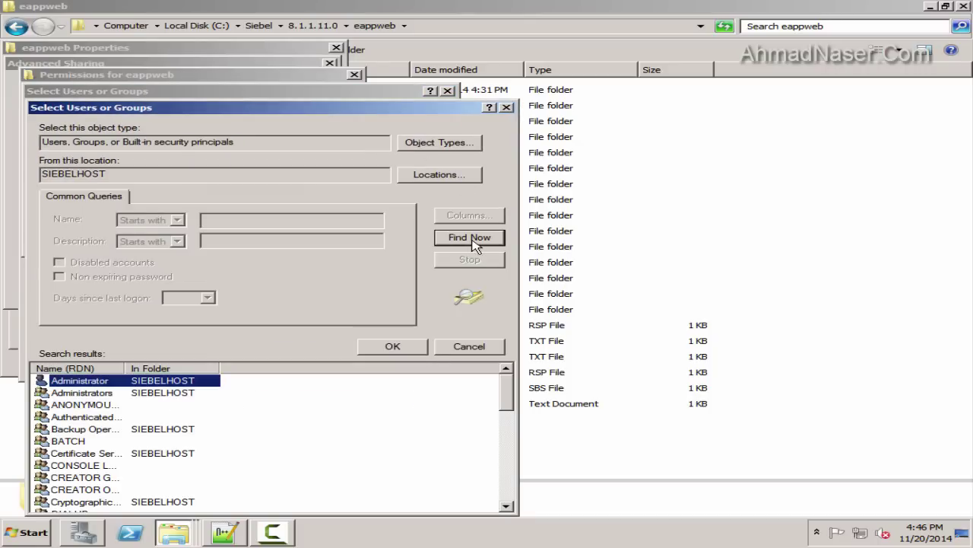
pyautogui.moveTo(281, 116); pyautogui.dragTo(397, 61)
pyautogui.scroll(-5, 319, 354)
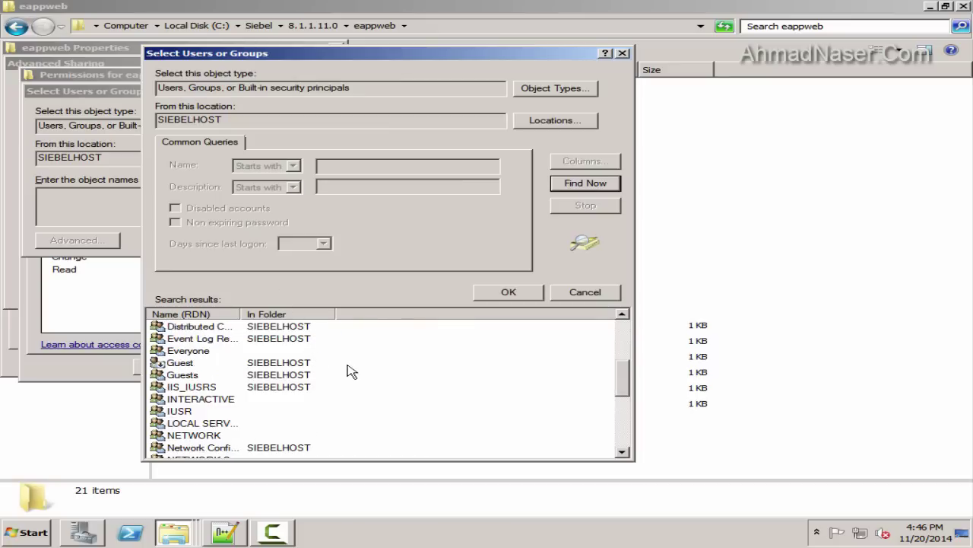
pyautogui.doubleClick(201, 327)
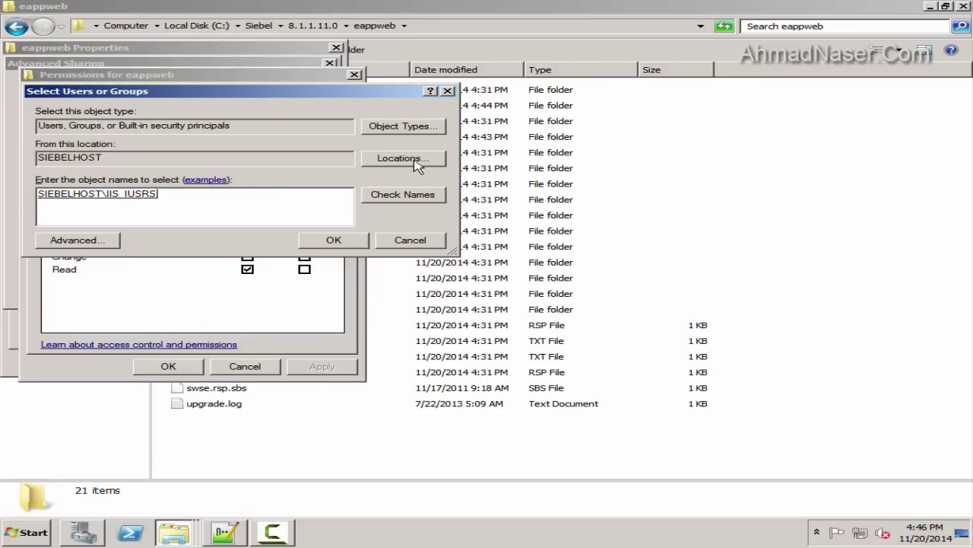
# Add IUSR alongside IIS_IUSRS to the share permissions
pyautogui.click(62, 240)
pyautogui.click(460, 241)
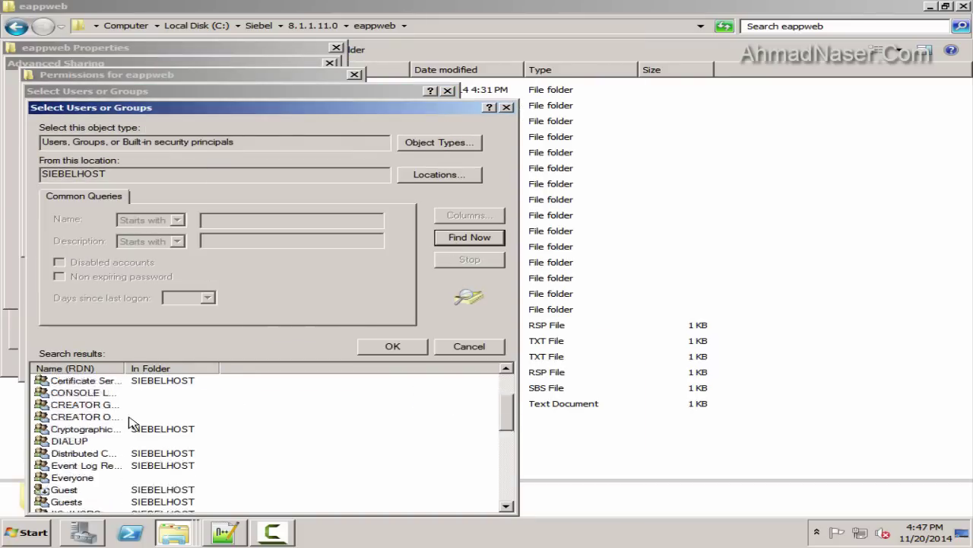
pyautogui.scroll(-3, 130, 423)
pyautogui.click(88, 405)
pyautogui.doubleClick(70, 430)
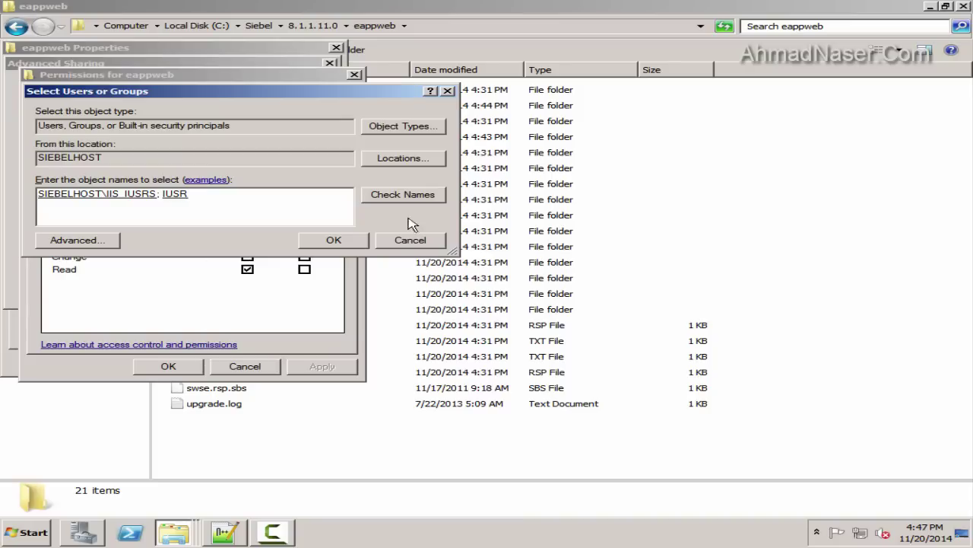
pyautogui.click(364, 242)
# Grant Full Control to both IUSR and IIS_IUSRS and apply the share settings
pyautogui.click(248, 257)
pyautogui.click(247, 244)
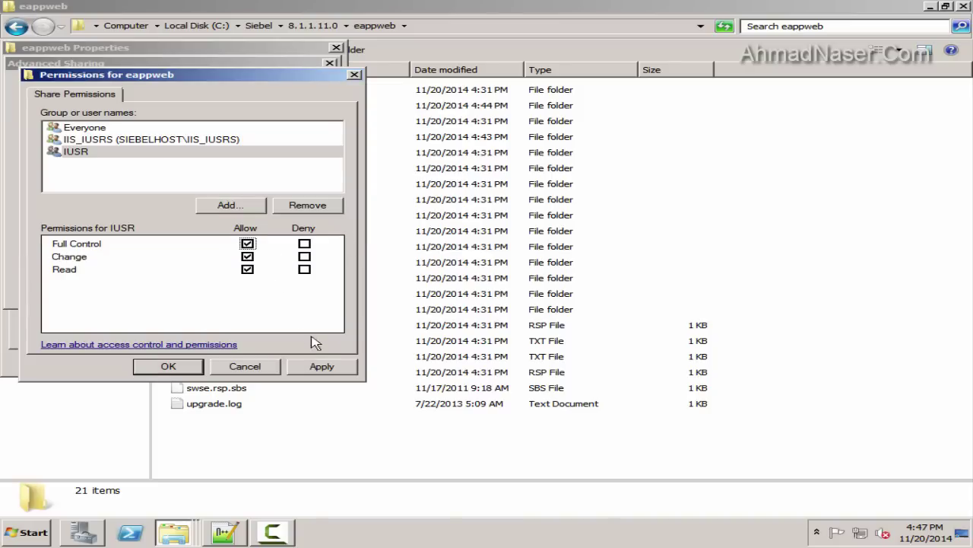
pyautogui.click(152, 139)
pyautogui.click(247, 243)
pyautogui.click(320, 367)
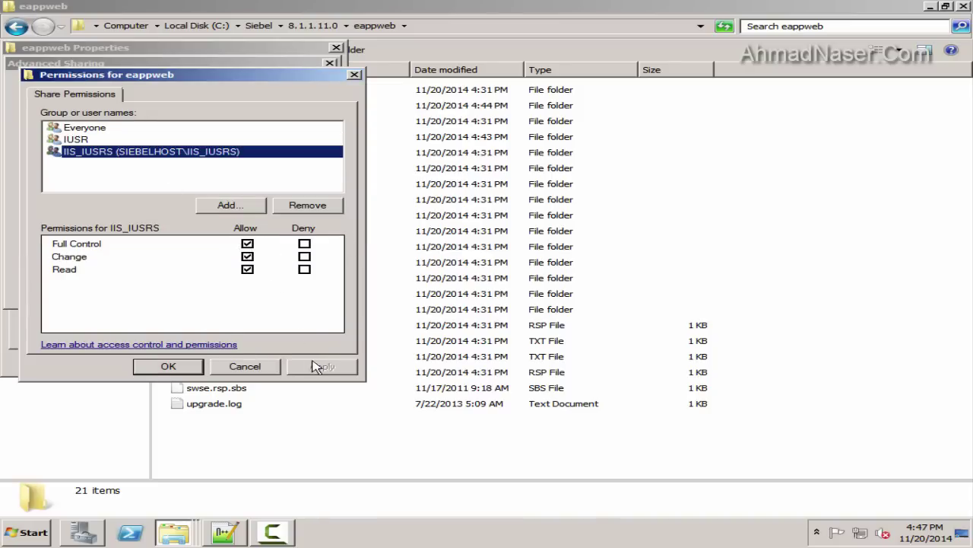
pyautogui.click(169, 366)
pyautogui.click(273, 297)
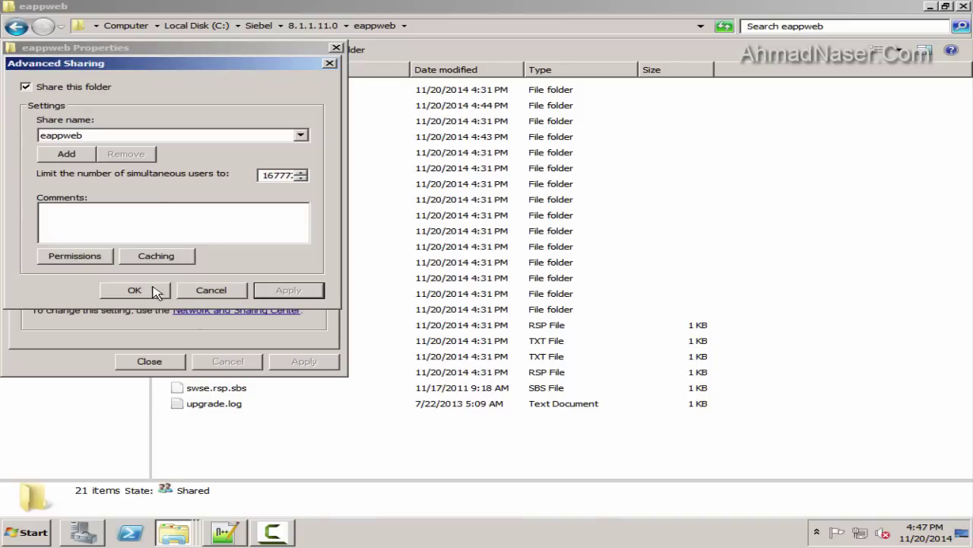
pyautogui.click(149, 293)
# Verify the IUSR and IIS_IUSRS Full Control permissions, then close the eappweb Properties
pyautogui.click(137, 239)
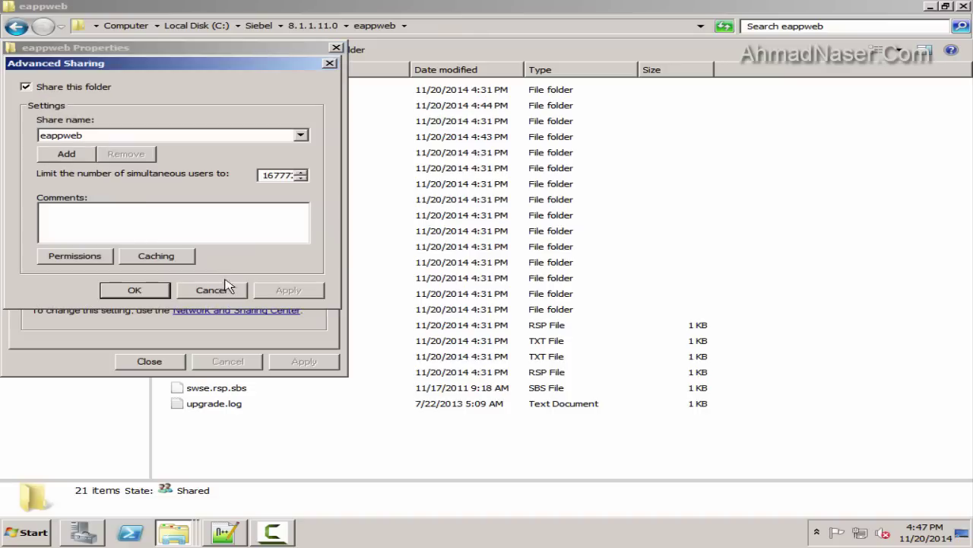
pyautogui.click(60, 256)
pyautogui.click(83, 141)
pyautogui.click(96, 151)
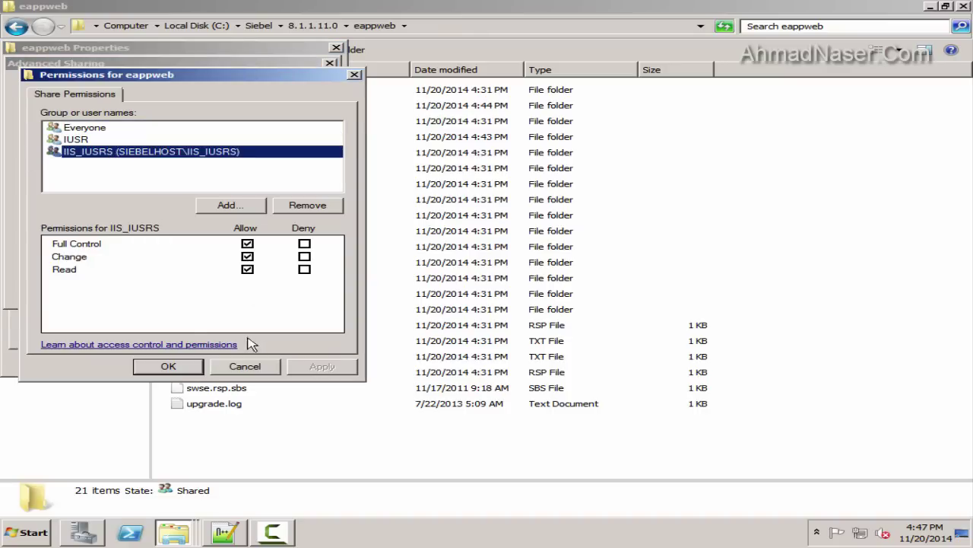
pyautogui.click(70, 140)
pyautogui.click(168, 365)
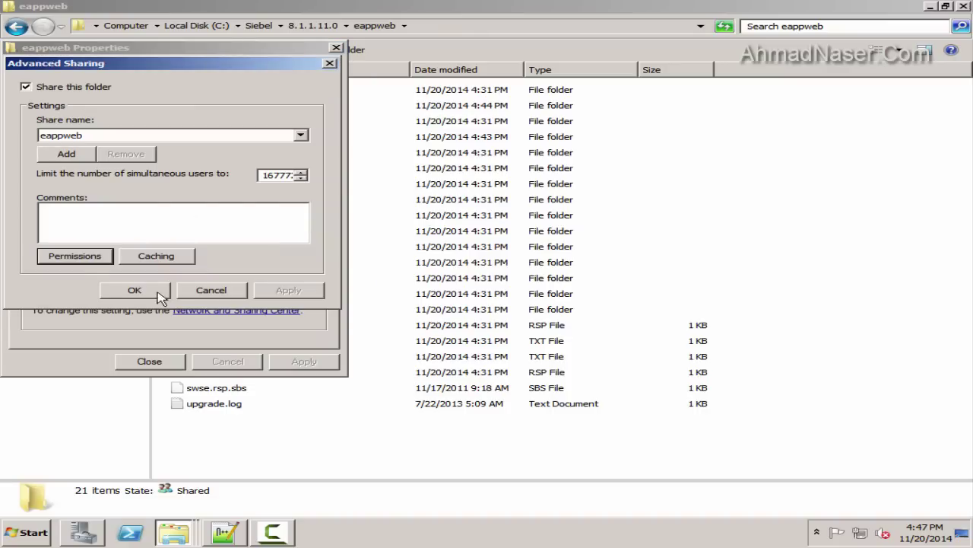
pyautogui.click(151, 292)
pyautogui.click(64, 164)
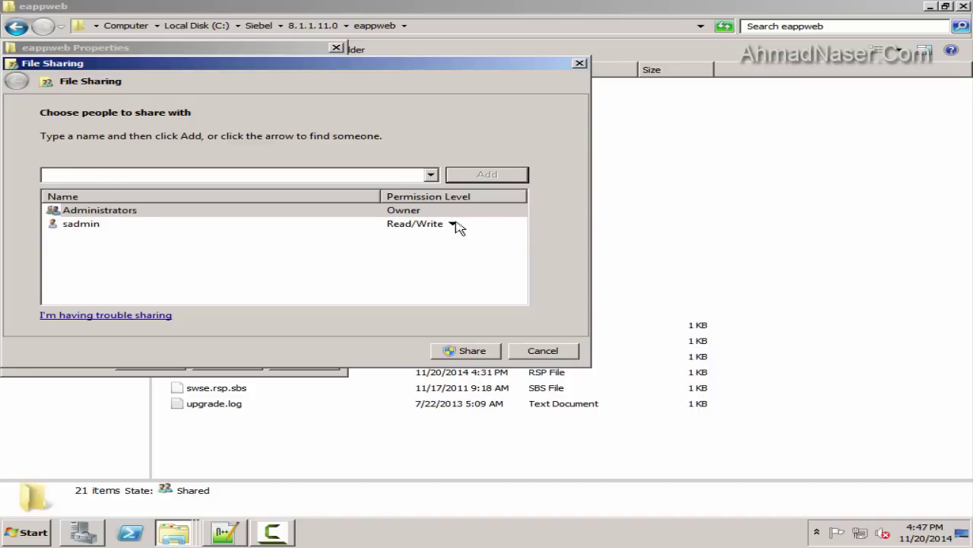
pyautogui.click(542, 350)
pyautogui.click(149, 361)
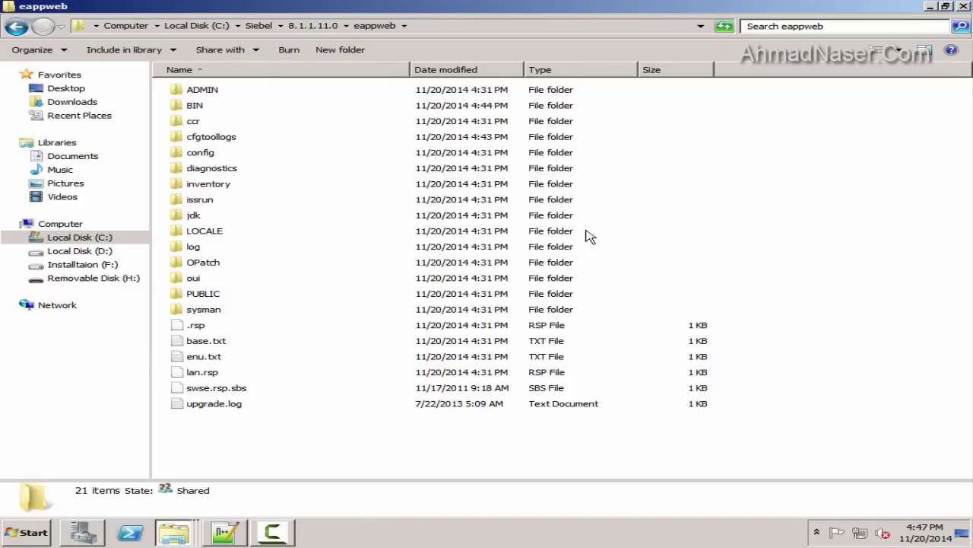
# Close the folder window, open an administrator cmd.exe, and run iisreset
pyautogui.click(962, 11)
pyautogui.press('super')
pyautogui.write('cmd')
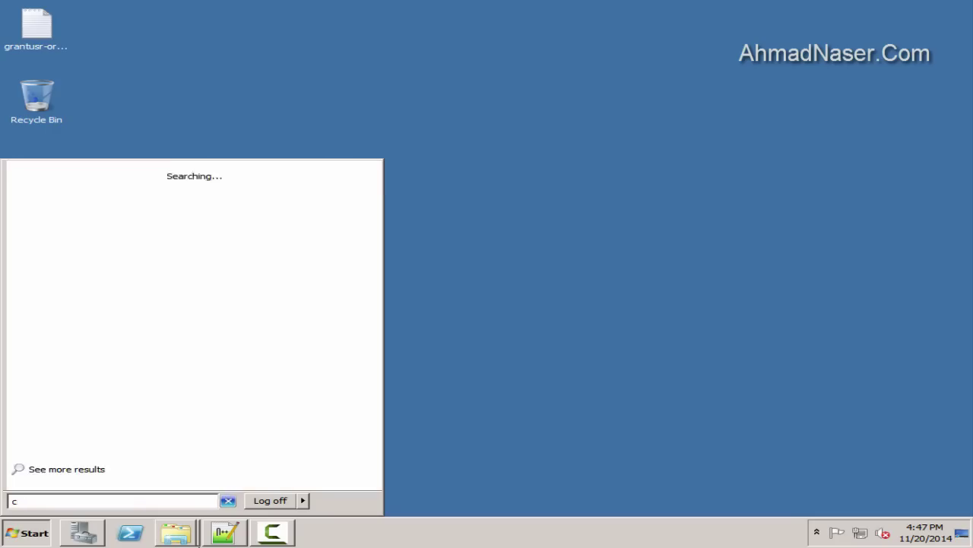
pyautogui.click(64, 191)
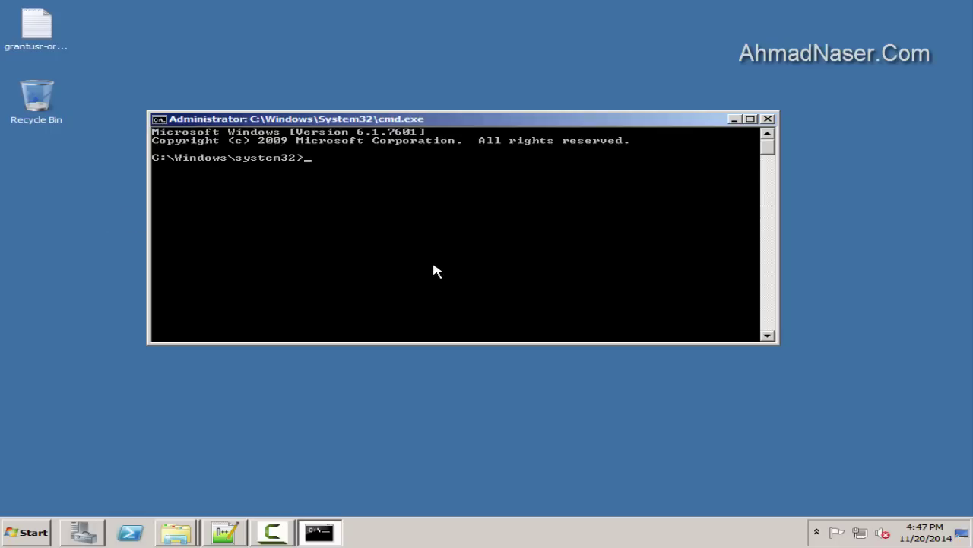
pyautogui.write('iisreset')
pyautogui.press('Return')
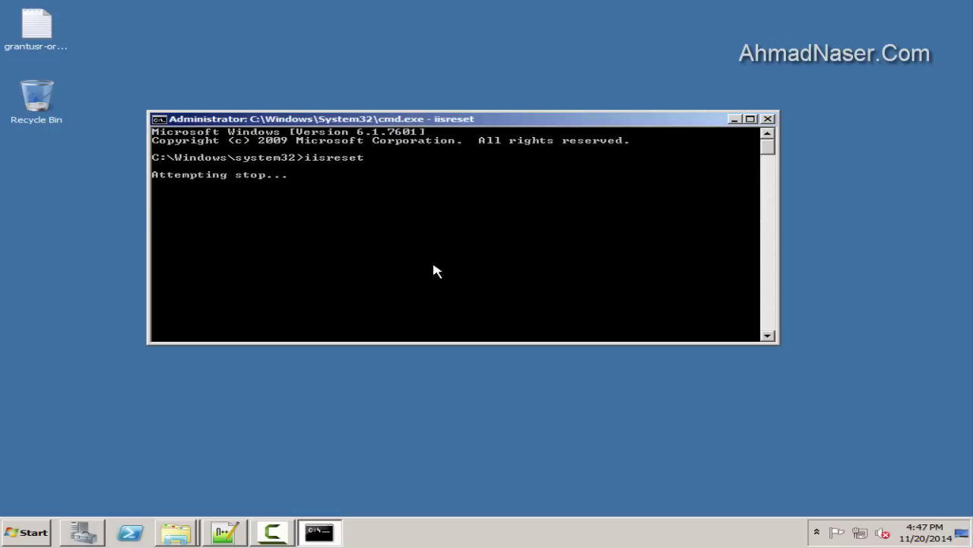
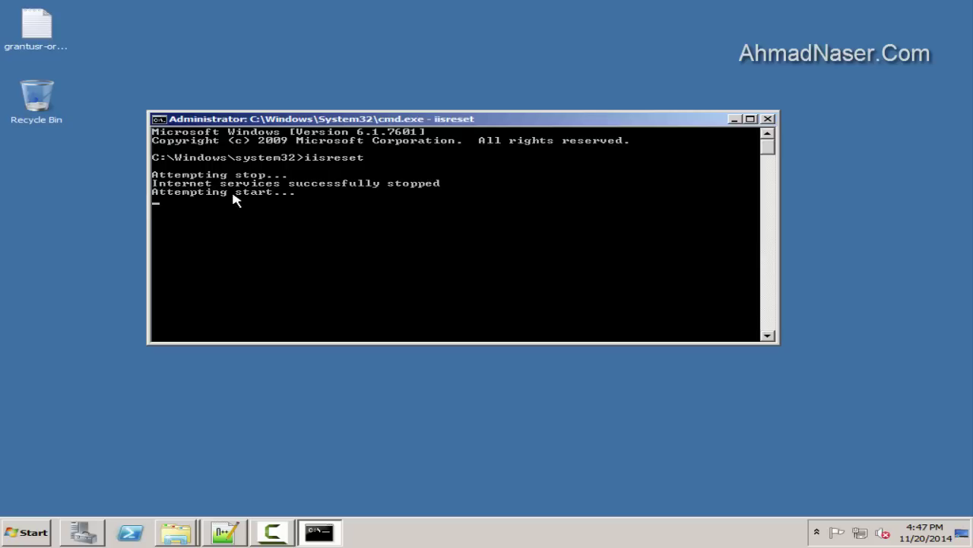
# Close the iisreset Command Prompt window and launch Firefox via the 'fire' Start search
pyautogui.click(768, 119)
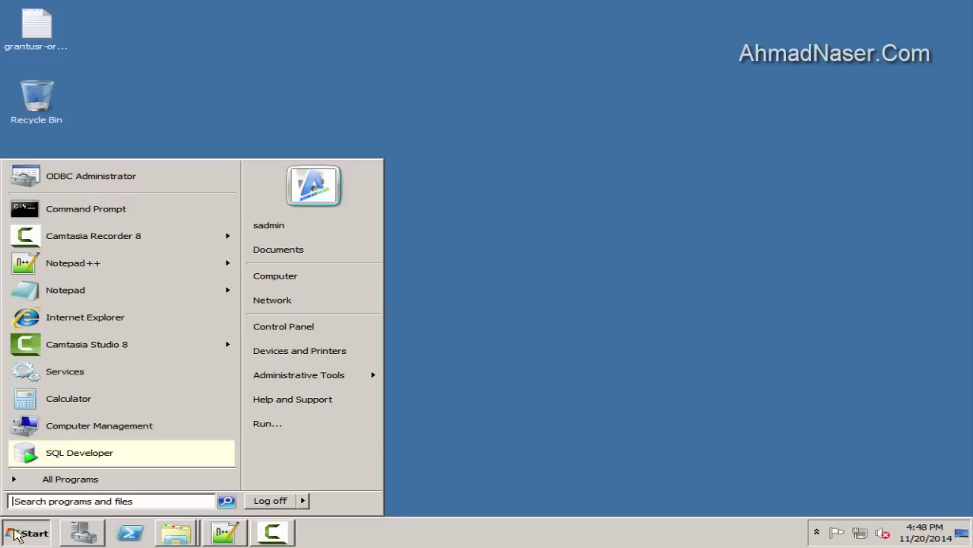
pyautogui.press('super')
pyautogui.write('fire')
pyautogui.press('Return')
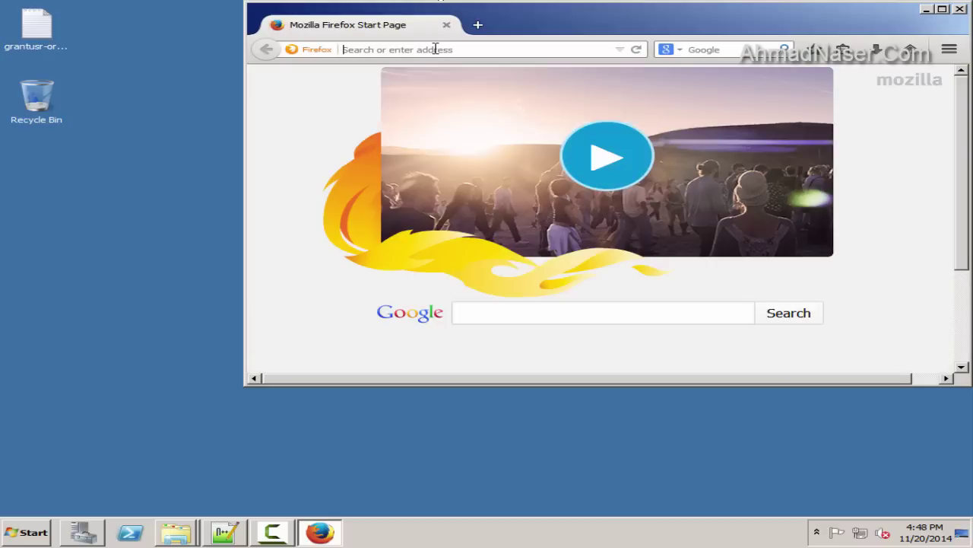
# Enter SIEBELHOST in the Firefox address bar
pyautogui.click(435, 48)
pyautogui.write('siEBELHOST')
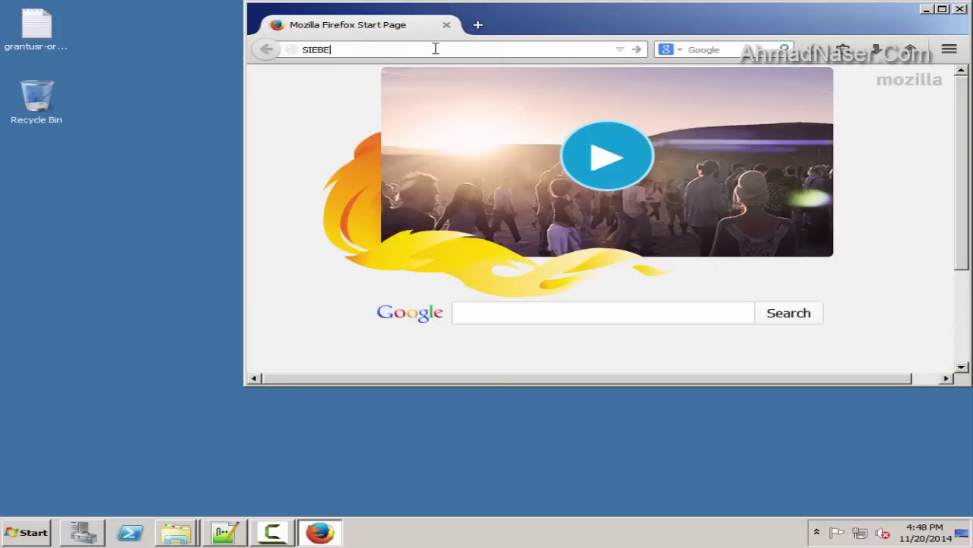
pyautogui.press('Return')
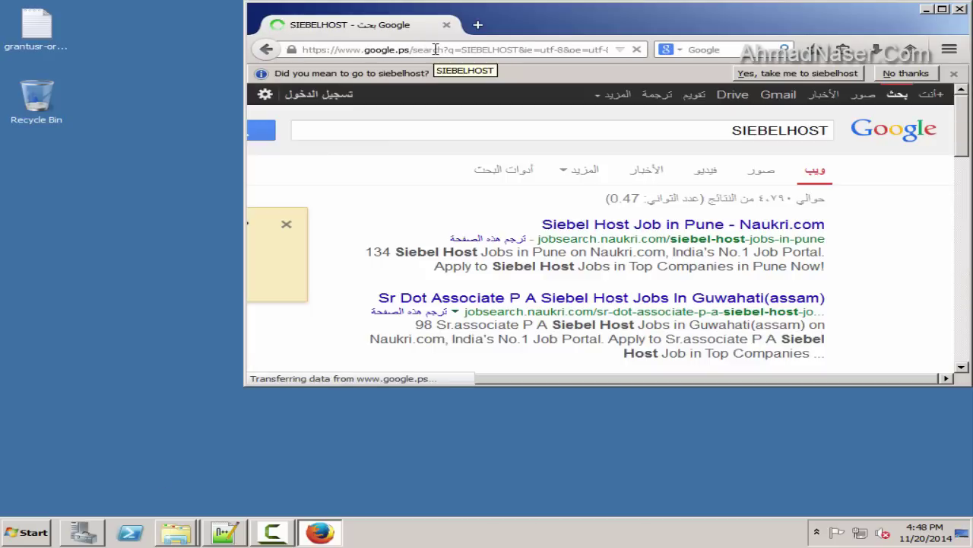
pyautogui.click(473, 49)
pyautogui.press('BackSpace')
pyautogui.write('http://S')
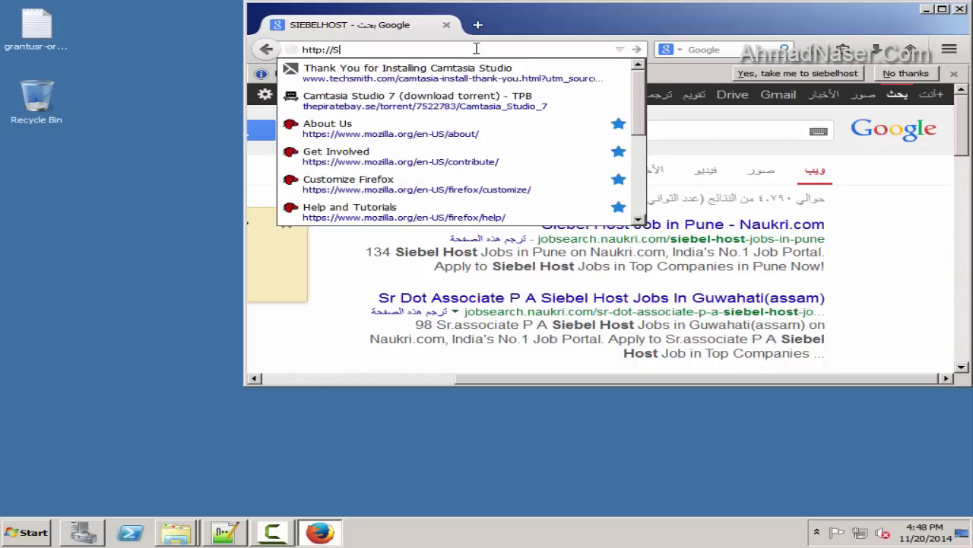
pyautogui.write('IEBELHOST')
pyautogui.press('Return')
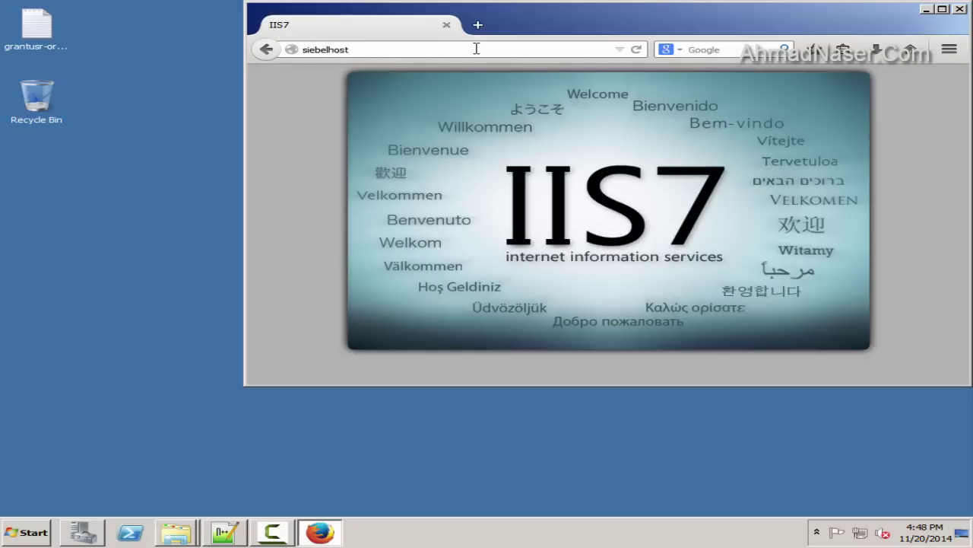
pyautogui.click(463, 47)
pyautogui.moveTo(852, 20); pyautogui.dragTo(736, 48)
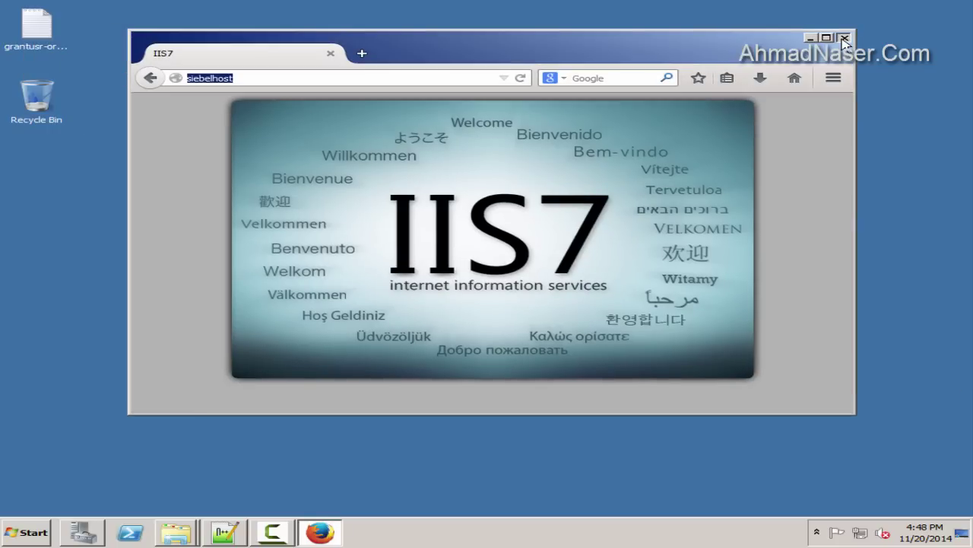
pyautogui.click(844, 37)
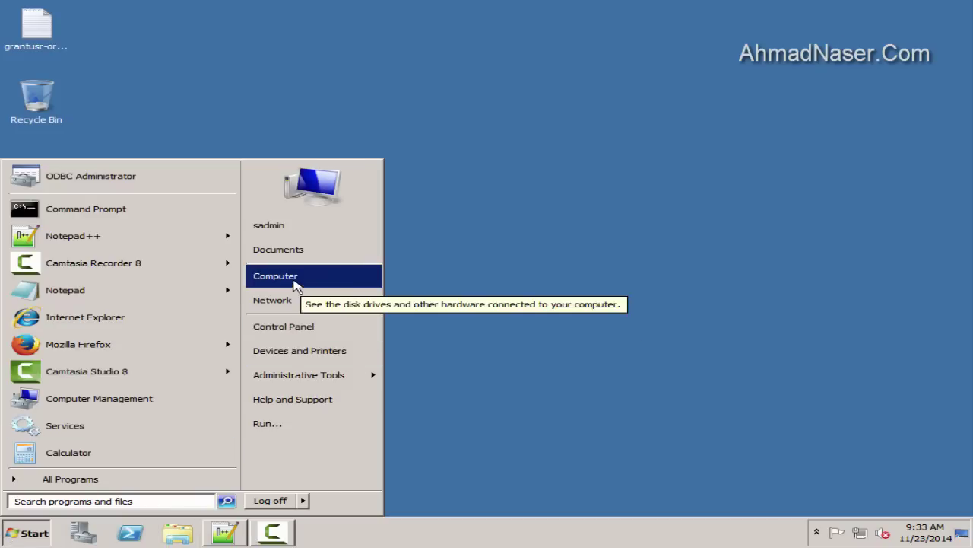
# Browse to H:\Installation\Tool_Client\...\Siebel_Web_Client\Disk1\install in Explorer
pyautogui.click(276, 276)
pyautogui.doubleClick(730, 99)
pyautogui.doubleClick(282, 89)
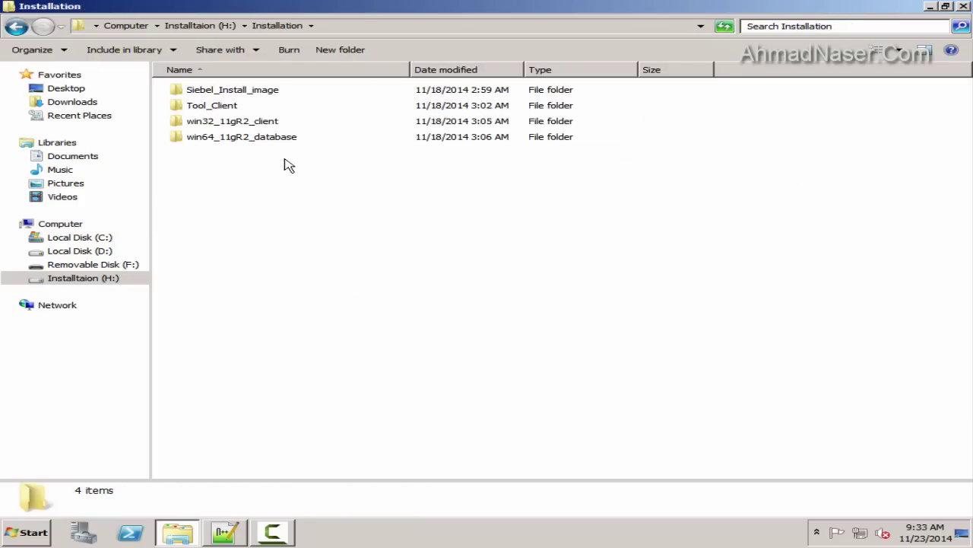
pyautogui.doubleClick(230, 112)
pyautogui.doubleClick(213, 93)
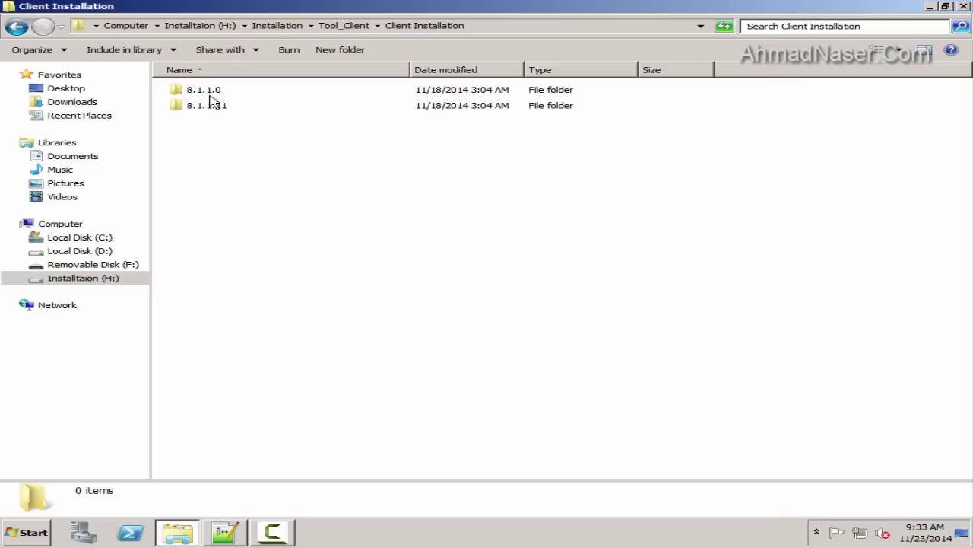
pyautogui.click(211, 95)
pyautogui.doubleClick(211, 93)
pyautogui.click(207, 91)
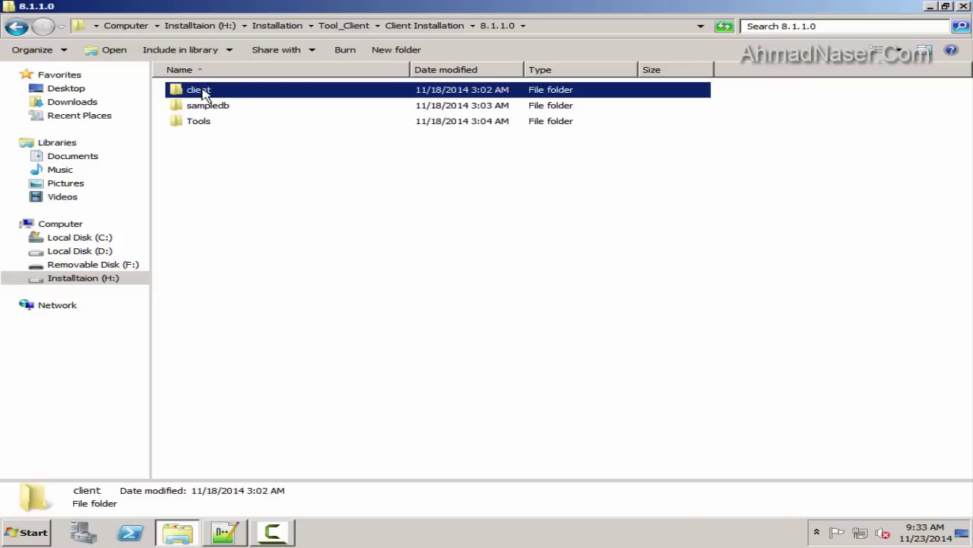
pyautogui.doubleClick(206, 91)
pyautogui.doubleClick(205, 93)
pyautogui.click(213, 92)
pyautogui.doubleClick(213, 93)
pyautogui.doubleClick(200, 92)
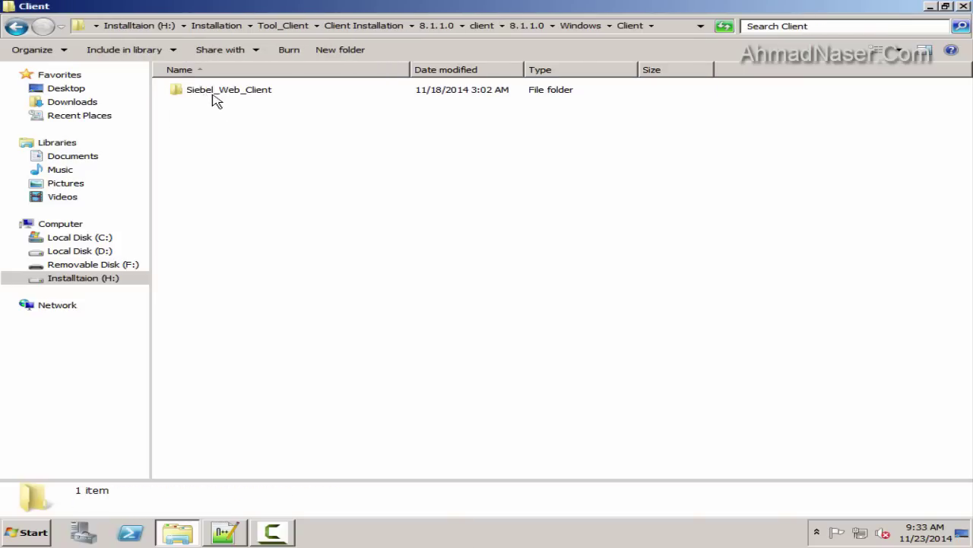
pyautogui.doubleClick(215, 93)
pyautogui.doubleClick(207, 92)
pyautogui.doubleClick(203, 93)
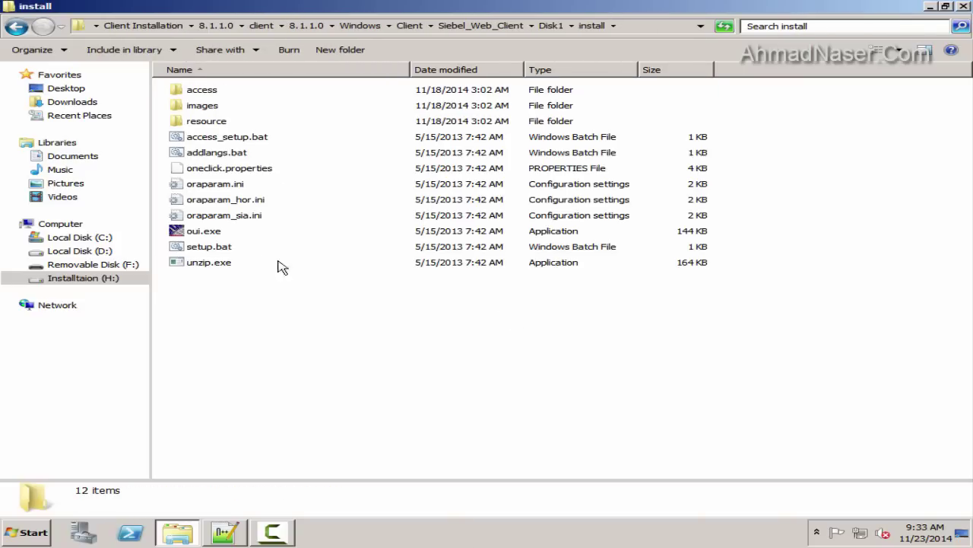
# Set oui.exe to run as administrator under Compatibility, then launch it
pyautogui.click(198, 231)
pyautogui.rightClick(198, 231)
pyautogui.click(256, 417)
pyautogui.click(340, 187)
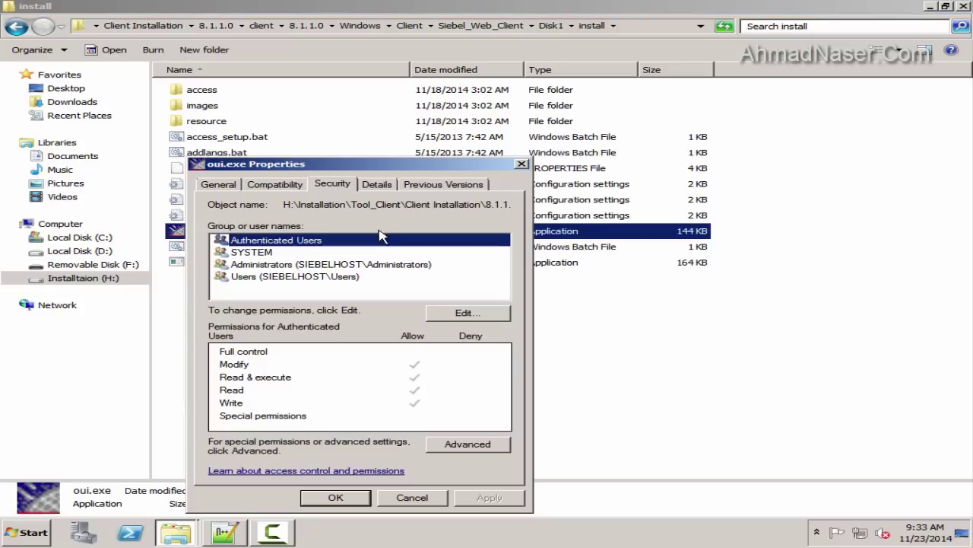
pyautogui.click(429, 185)
pyautogui.click(270, 185)
pyautogui.click(262, 430)
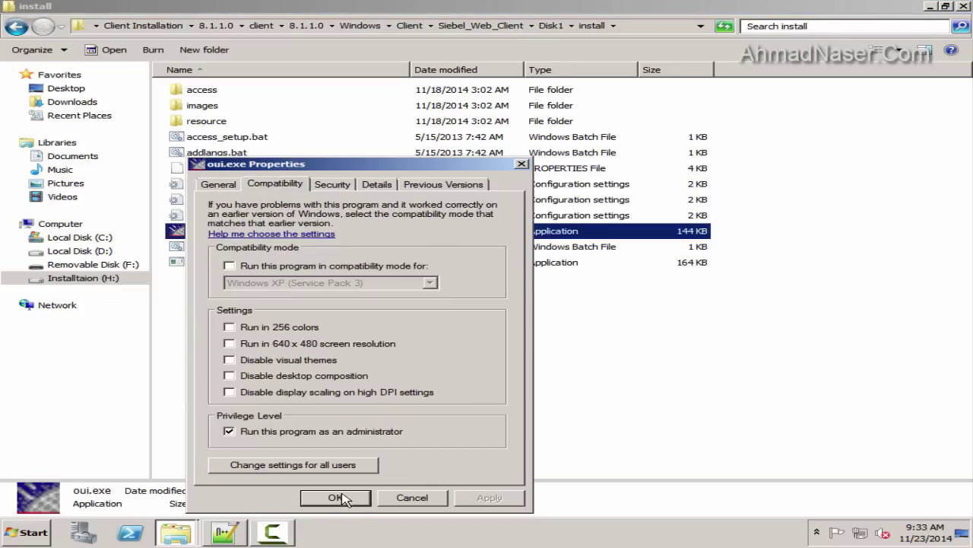
pyautogui.click(335, 497)
pyautogui.doubleClick(204, 231)
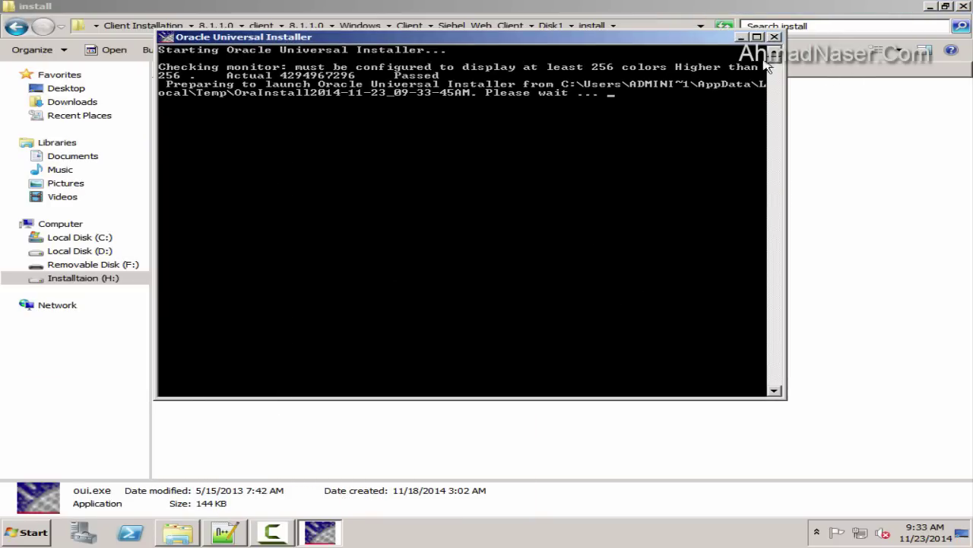
# Pass Welcome and Home Details (D:\Siebel\8.1\Client_1) and accept the prerequisite warnings
pyautogui.click(774, 38)
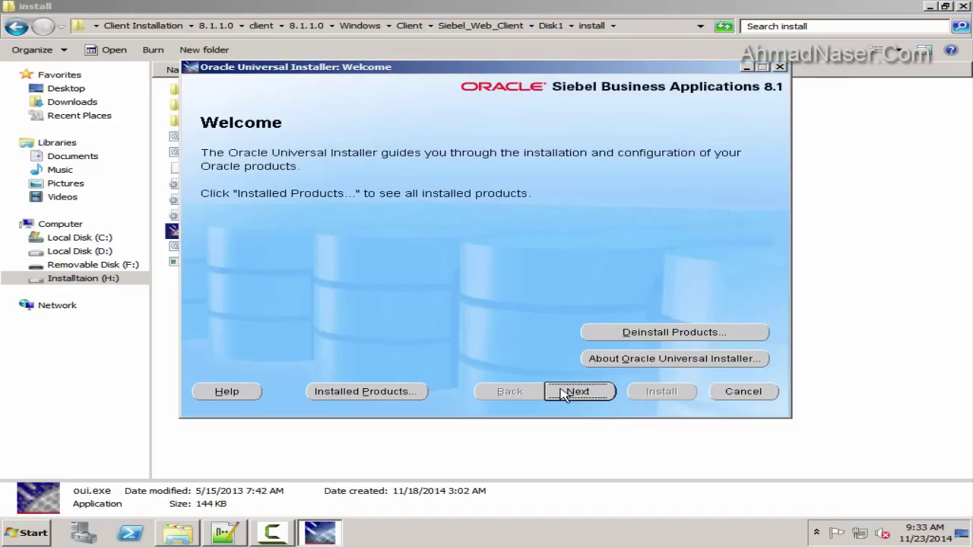
pyautogui.click(572, 392)
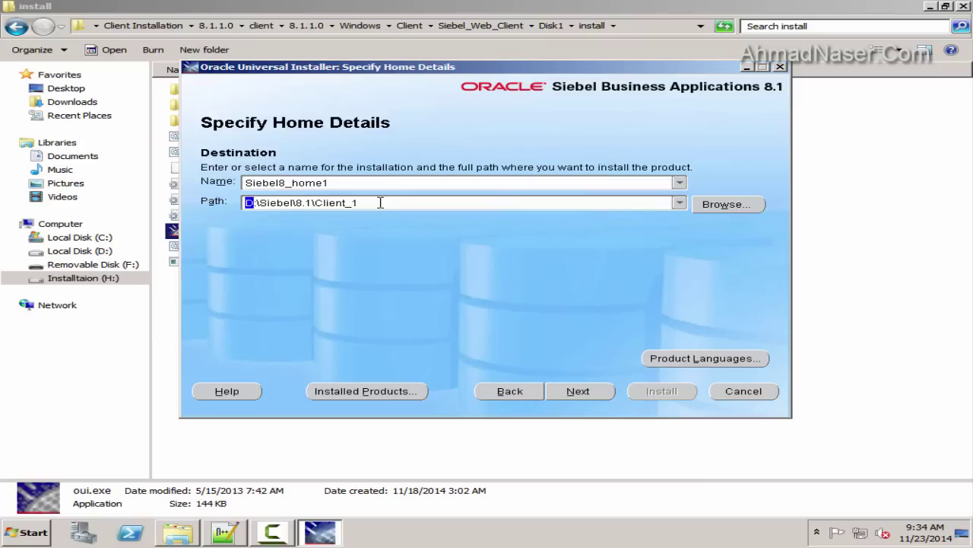
pyautogui.click(578, 391)
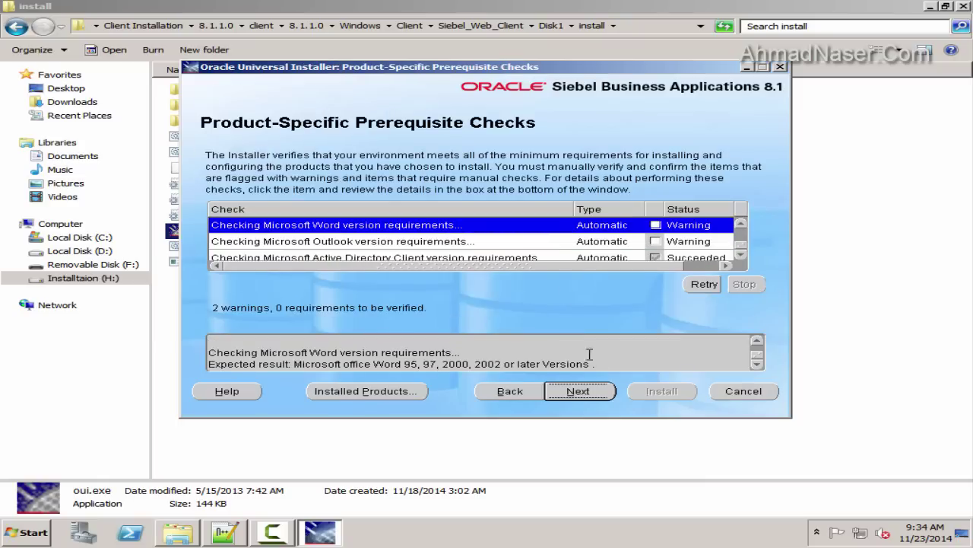
pyautogui.click(511, 392)
pyautogui.click(578, 392)
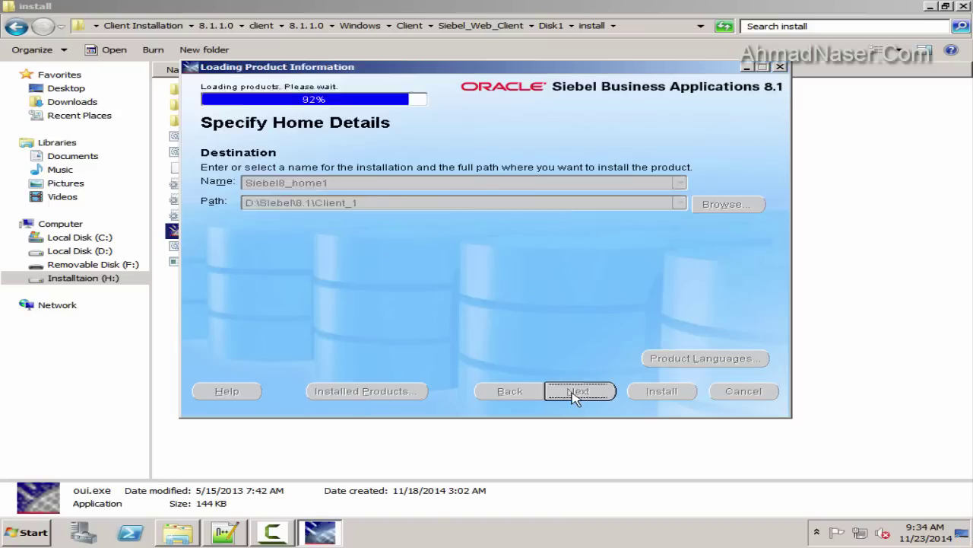
pyautogui.click(577, 391)
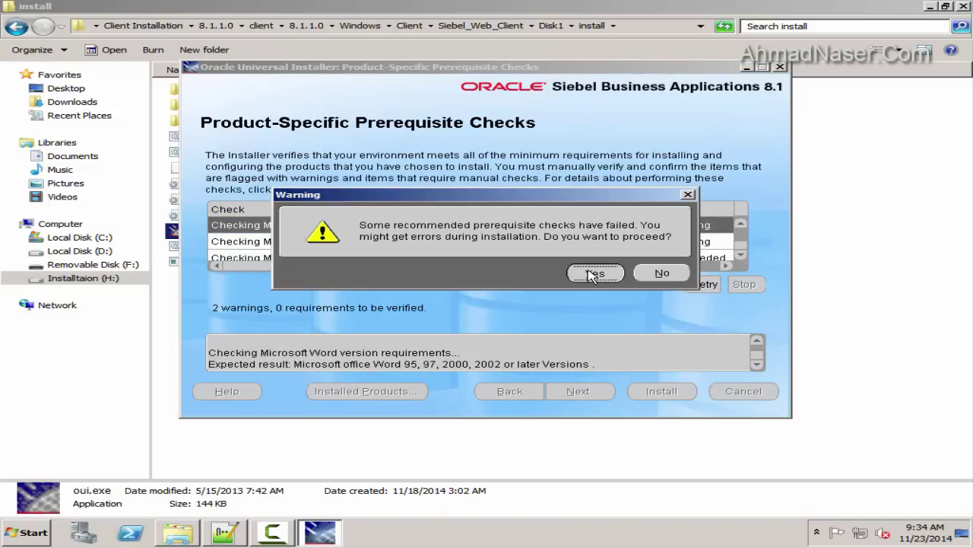
pyautogui.click(592, 274)
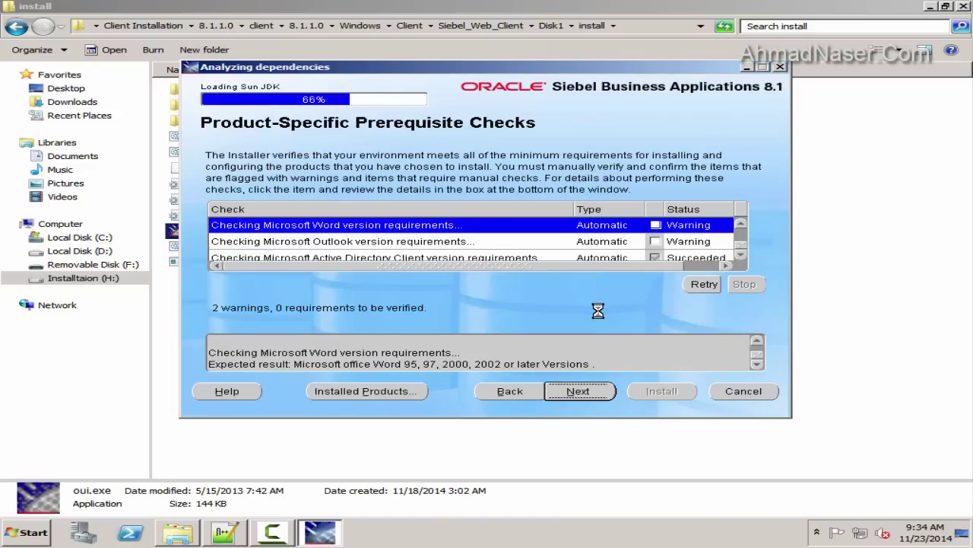
# Choose English, the Developer Web Client type and Oracle Database Server
pyautogui.scroll(-1, 764, 207)
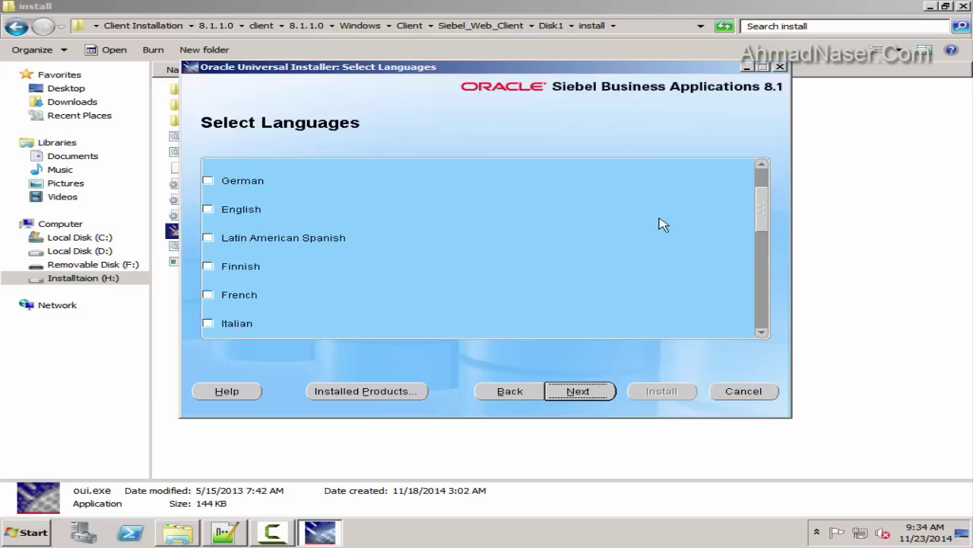
pyautogui.click(209, 206)
pyautogui.click(592, 392)
pyautogui.click(597, 393)
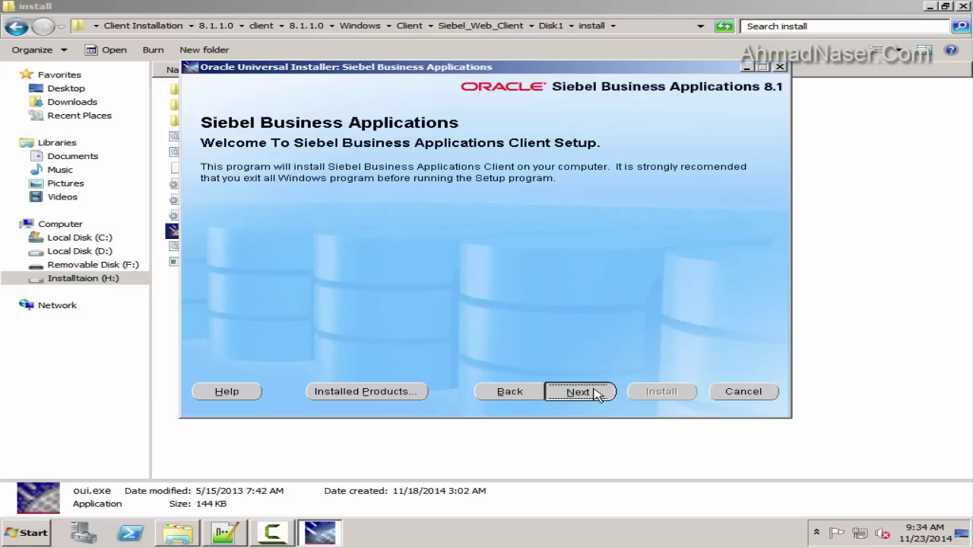
pyautogui.click(286, 225)
pyautogui.click(578, 391)
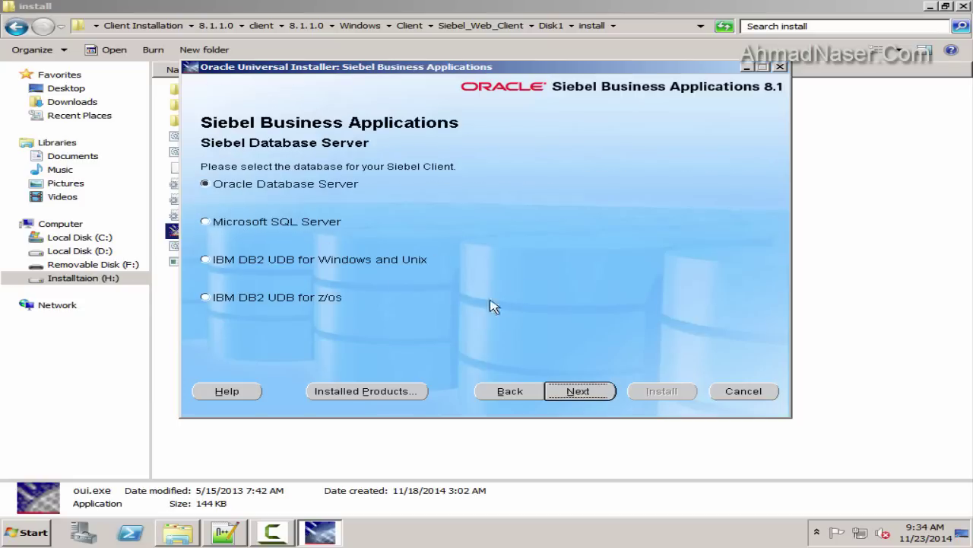
pyautogui.click(598, 394)
pyautogui.doubleClick(403, 182)
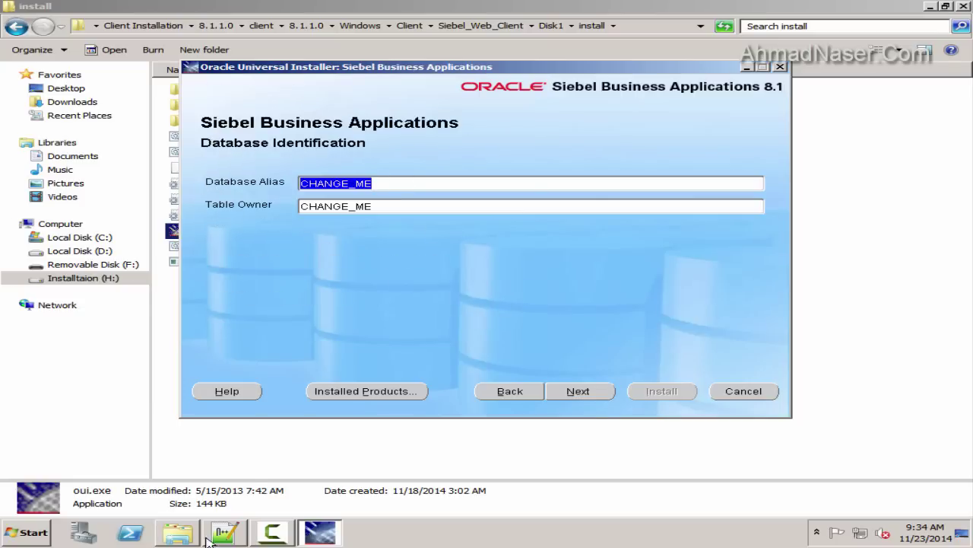
# Set Database Alias to TSTSBL and Table Owner to SIEBEL, copied from the notes
pyautogui.hotkey('alt', 'Tab')
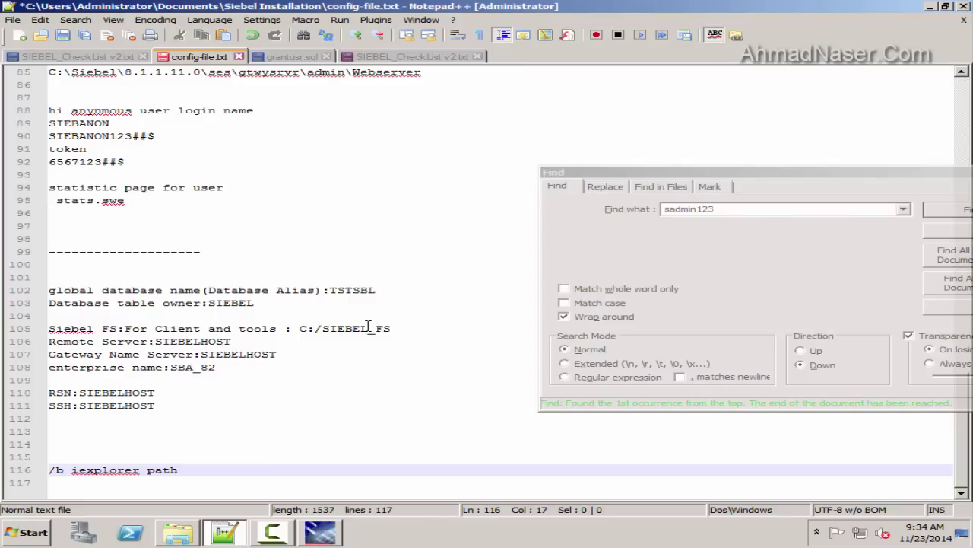
pyautogui.doubleClick(361, 295)
pyautogui.hotkey('ctrl', 'c')
pyautogui.hotkey('alt', 'Tab')
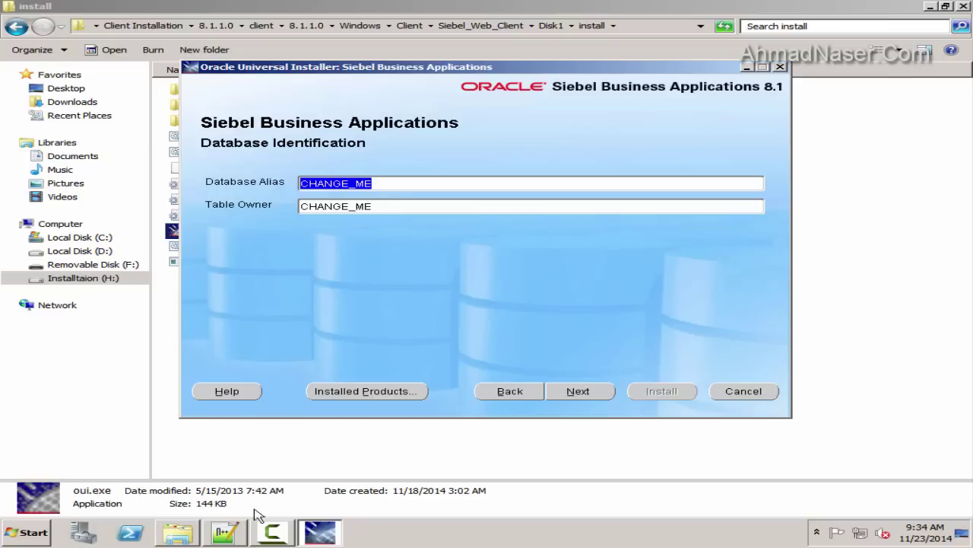
pyautogui.hotkey('ctrl', 'v')
pyautogui.hotkey('alt', 'Tab')
pyautogui.doubleClick(230, 304)
pyautogui.hotkey('ctrl', 'c')
pyautogui.hotkey('alt', 'Tab')
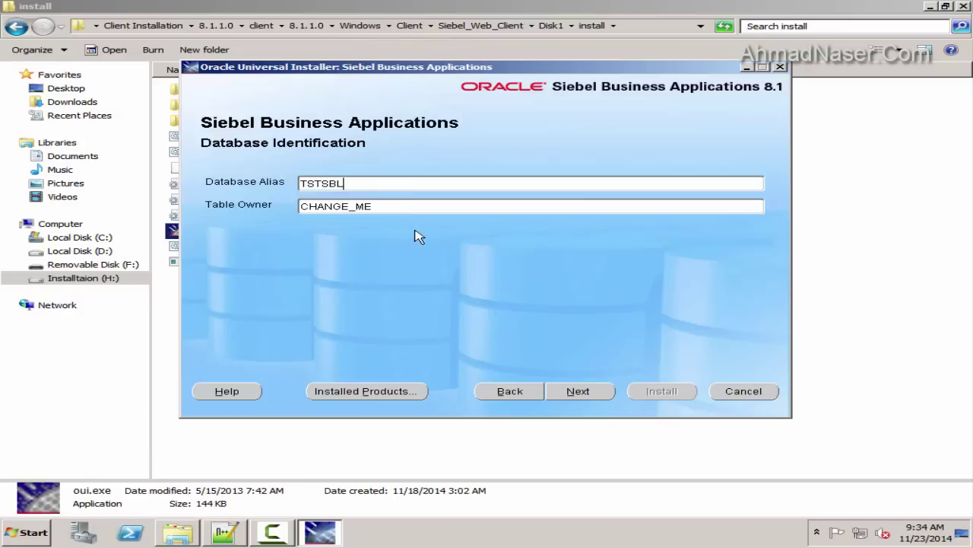
pyautogui.press('Tab')
pyautogui.hotkey('ctrl', 'v')
pyautogui.click(590, 396)
# Create folder D:\SIEBEL_FS and select it as the Siebel File System directory
pyautogui.press('super')
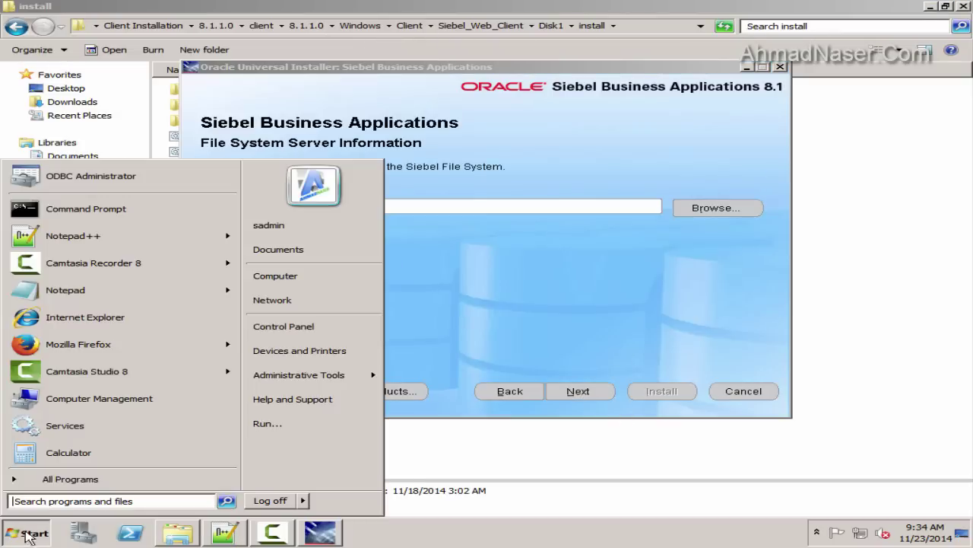
pyautogui.click(296, 279)
pyautogui.doubleClick(527, 101)
pyautogui.click(341, 51)
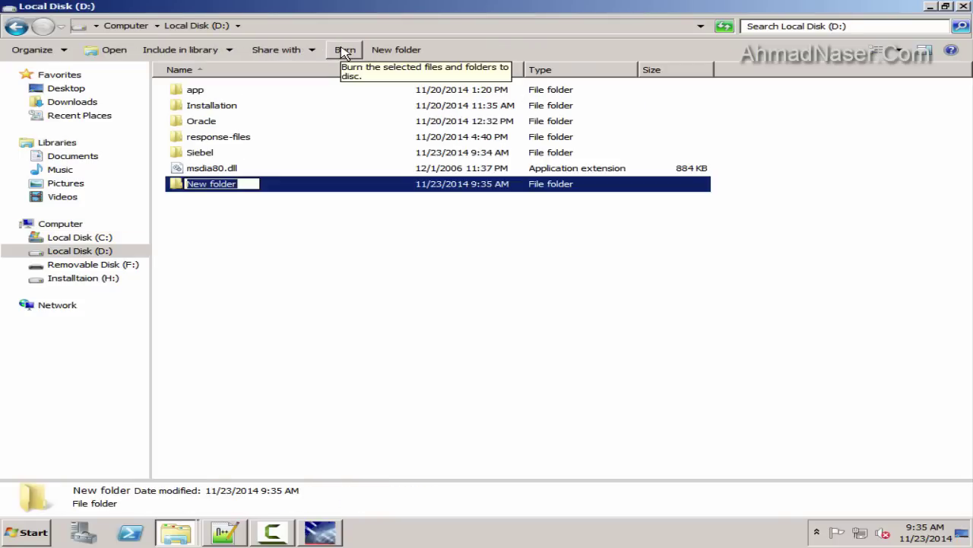
pyautogui.write('SIEBEL_FS')
pyautogui.hotkey('ctrl', 'a')
pyautogui.click(663, 398)
pyautogui.click(932, 6)
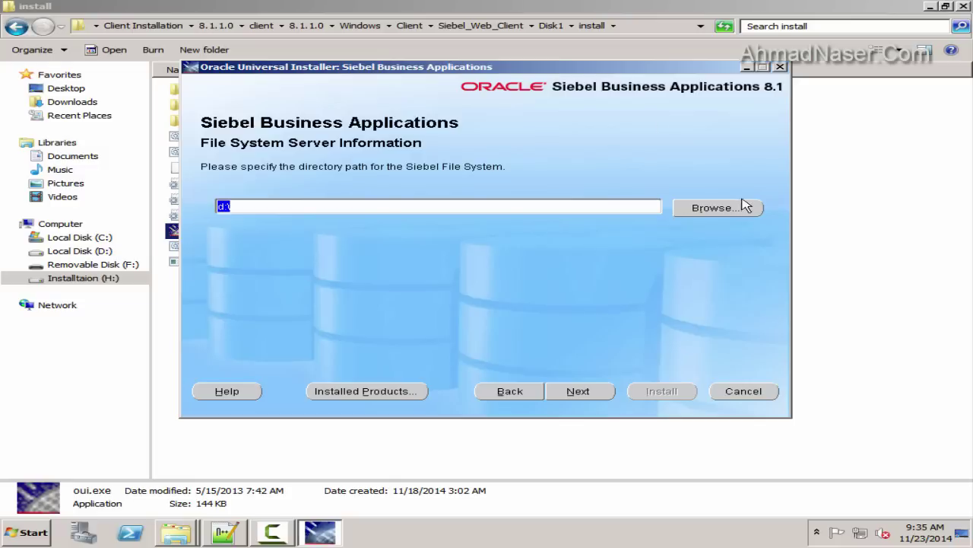
pyautogui.click(745, 206)
pyautogui.click(426, 292)
pyautogui.click(456, 430)
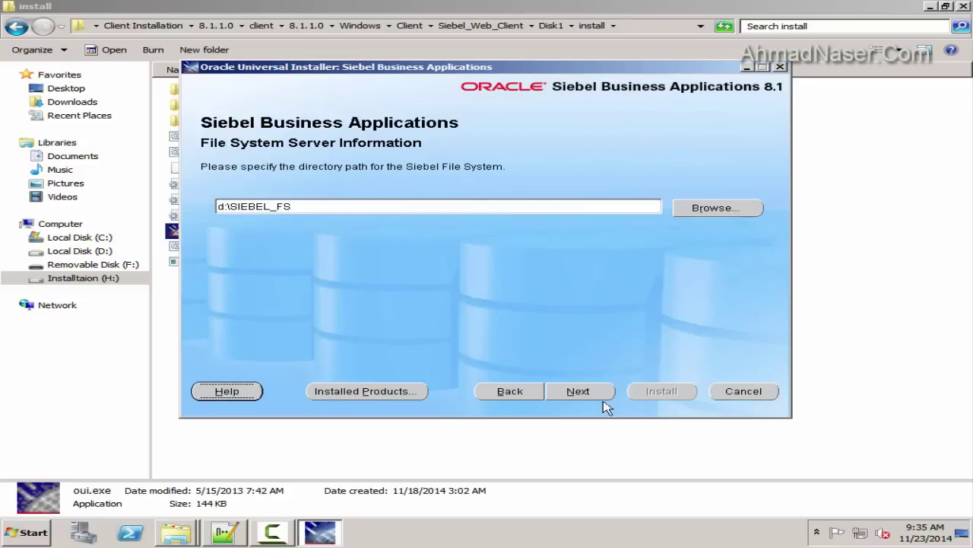
pyautogui.click(584, 391)
# Set the remote server name to SIEBELHOST
pyautogui.moveTo(433, 206); pyautogui.dragTo(365, 206)
pyautogui.hotkey('alt', 'Tab')
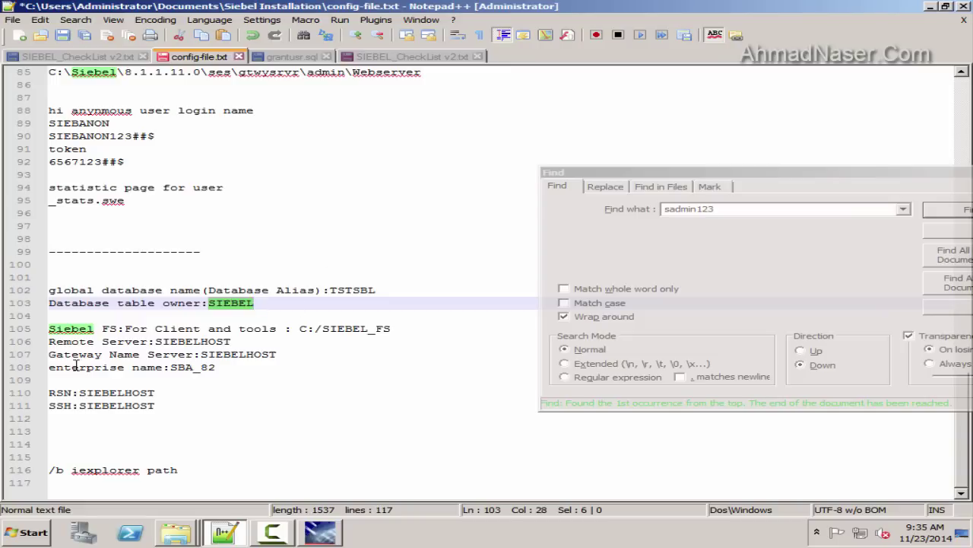
pyautogui.doubleClick(194, 343)
pyautogui.hotkey('ctrl', 'c')
pyautogui.hotkey('alt', 'Tab')
pyautogui.hotkey('ctrl', 'v')
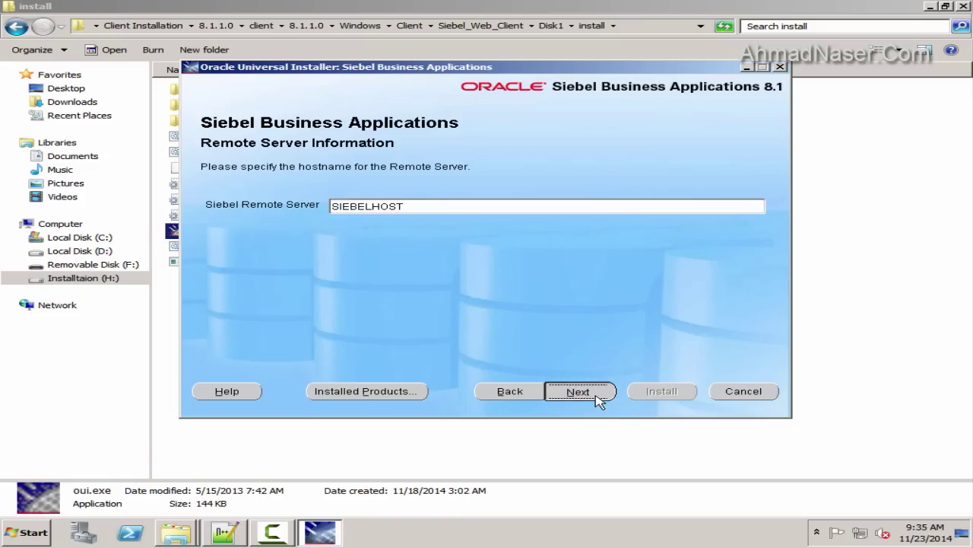
pyautogui.click(578, 391)
pyautogui.click(597, 390)
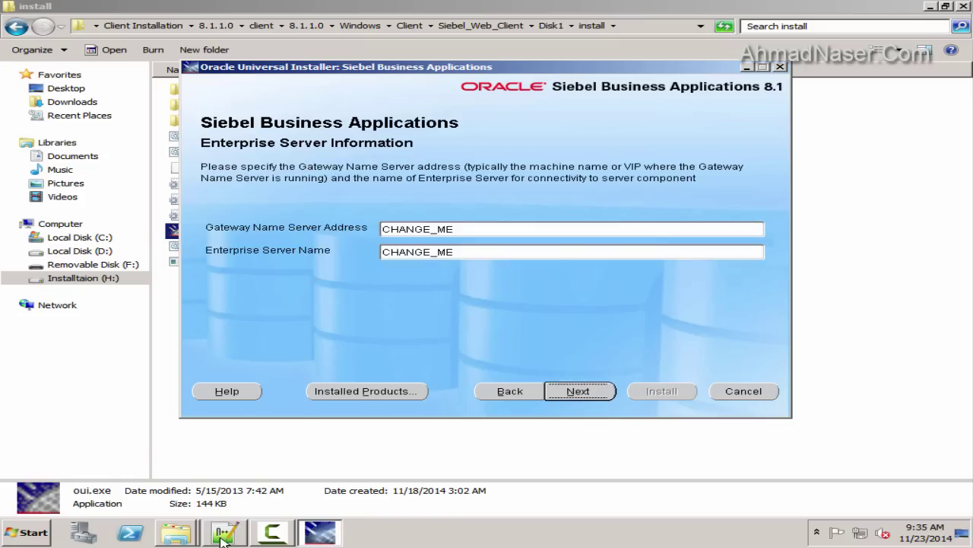
# Set the gateway address to SIEBELHOST and the enterprise server to SBA_82
pyautogui.doubleClick(508, 228)
pyautogui.hotkey('ctrl', 'v')
pyautogui.doubleClick(491, 256)
pyautogui.hotkey('alt', 'Tab')
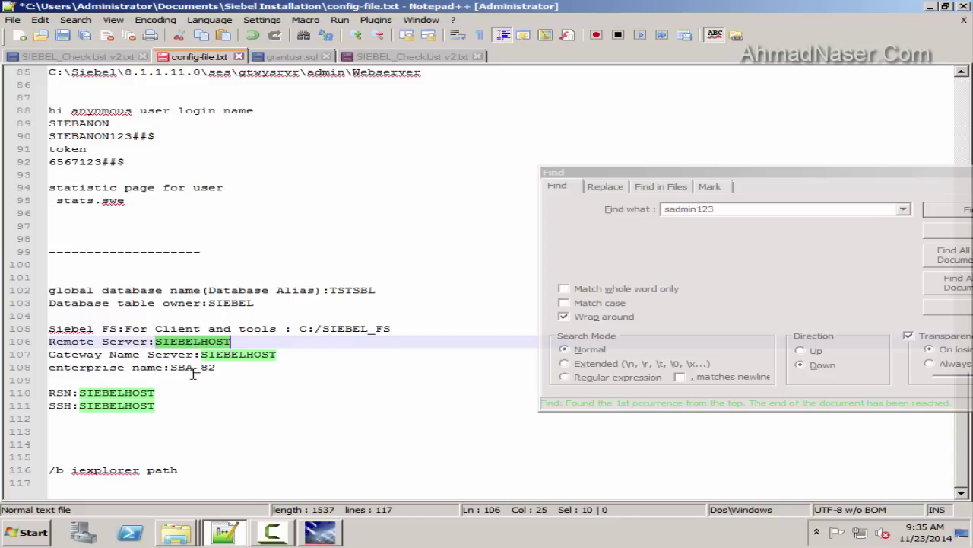
pyautogui.doubleClick(194, 367)
pyautogui.hotkey('ctrl', 'c')
pyautogui.hotkey('alt', 'Tab')
pyautogui.hotkey('ctrl', 'v')
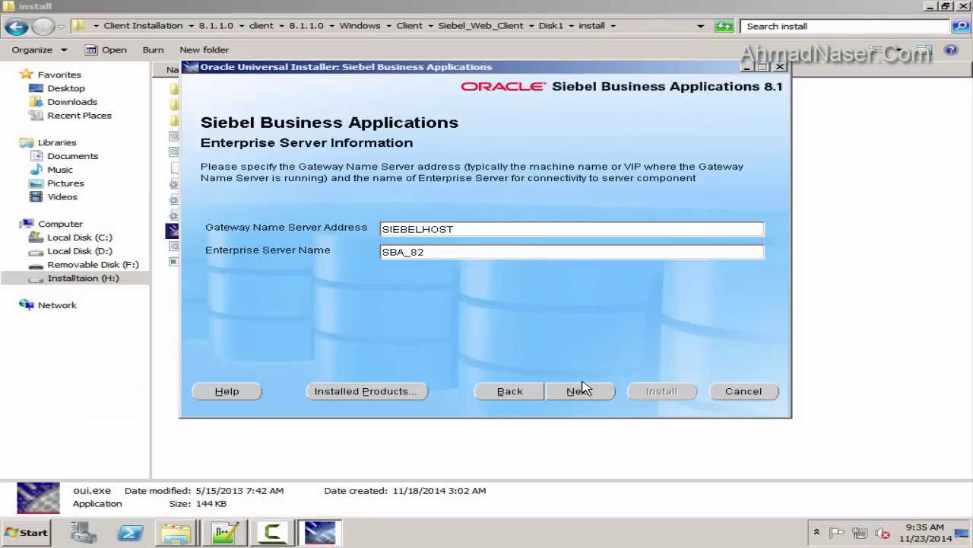
pyautogui.click(580, 391)
# Set the request broker server name to SIEBELHOST
pyautogui.doubleClick(352, 206)
pyautogui.click(222, 534)
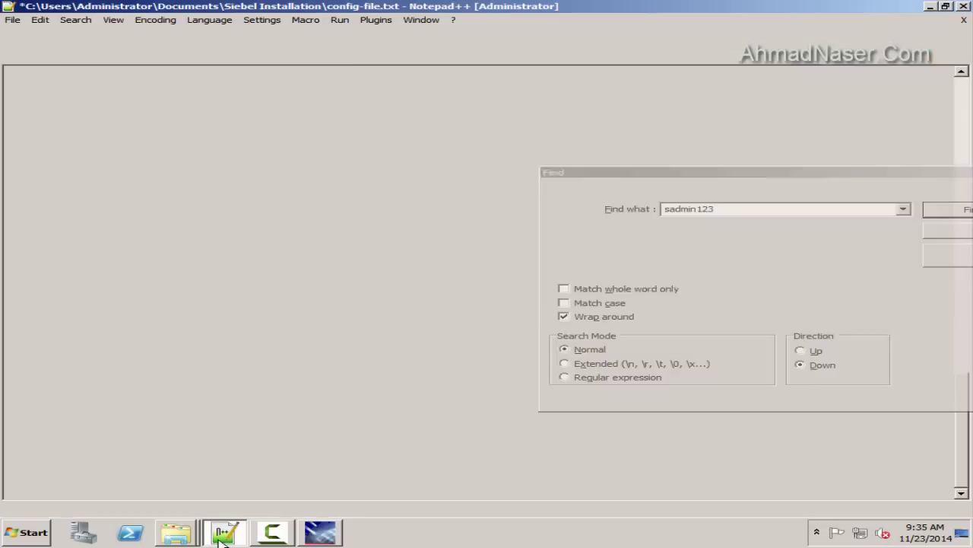
pyautogui.doubleClick(220, 352)
pyautogui.hotkey('ctrl', 'c')
pyautogui.hotkey('alt', 'Tab')
pyautogui.hotkey('ctrl', 'v')
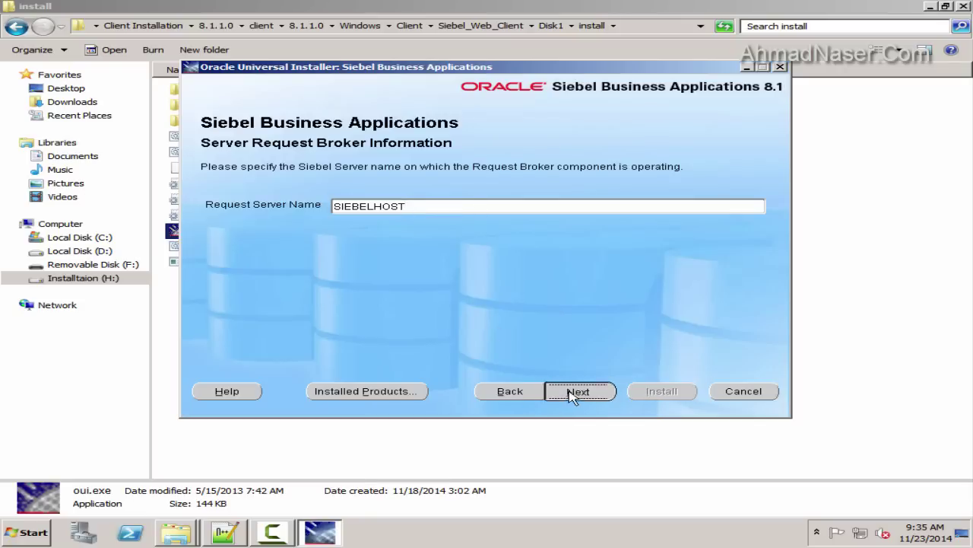
pyautogui.click(578, 391)
# Set the search server hostname to SIEBELHOST and start the installation
pyautogui.doubleClick(463, 217)
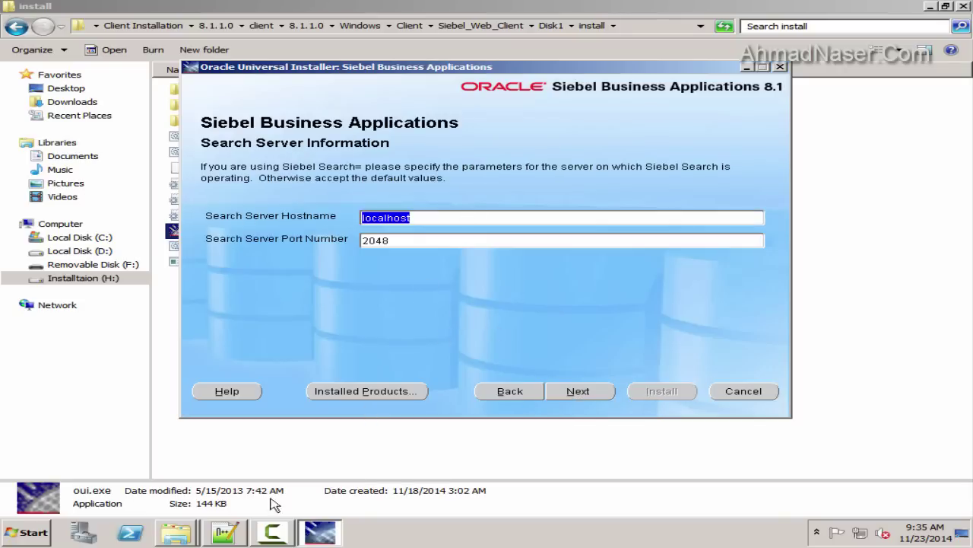
pyautogui.hotkey('ctrl', 'v')
pyautogui.press('Tab')
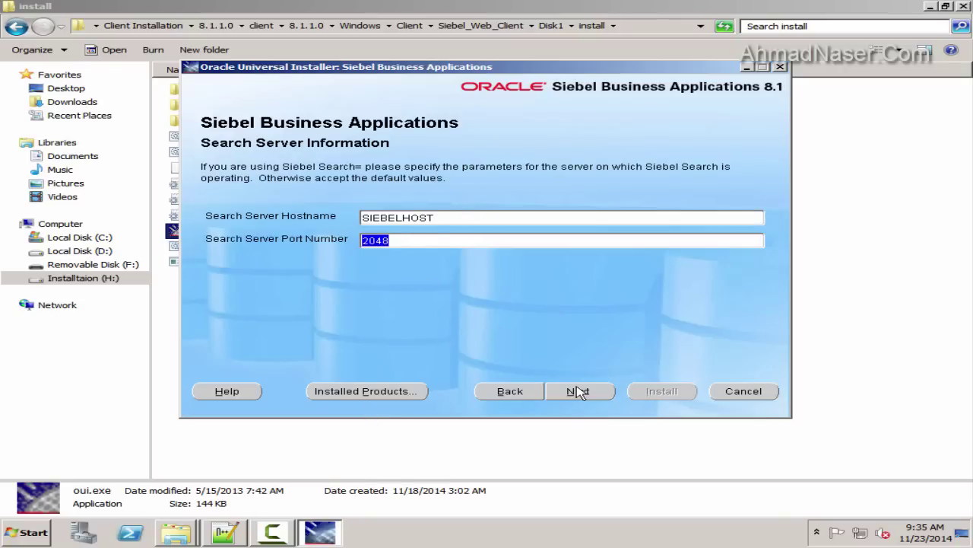
pyautogui.click(579, 391)
pyautogui.click(638, 389)
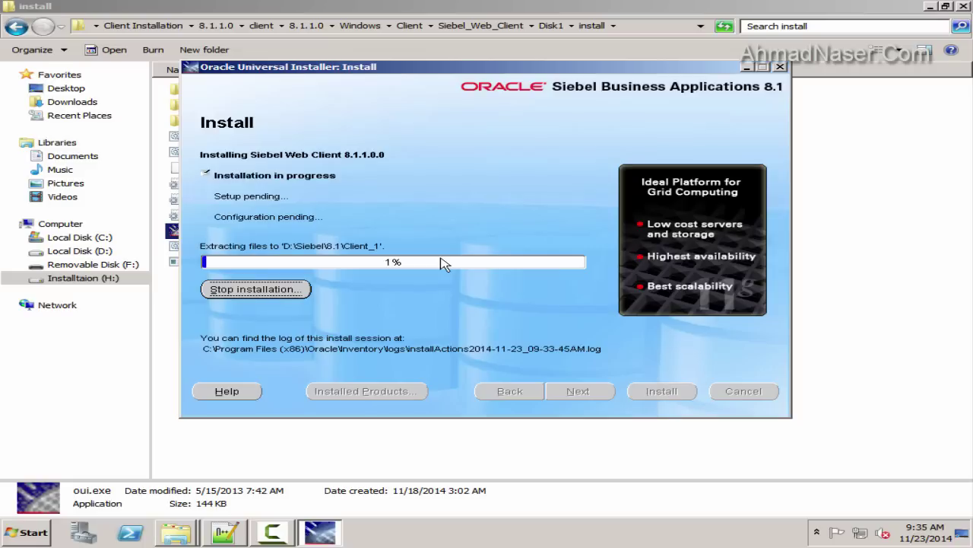
# Hide the install folder window and minimize the running installer
pyautogui.click(928, 9)
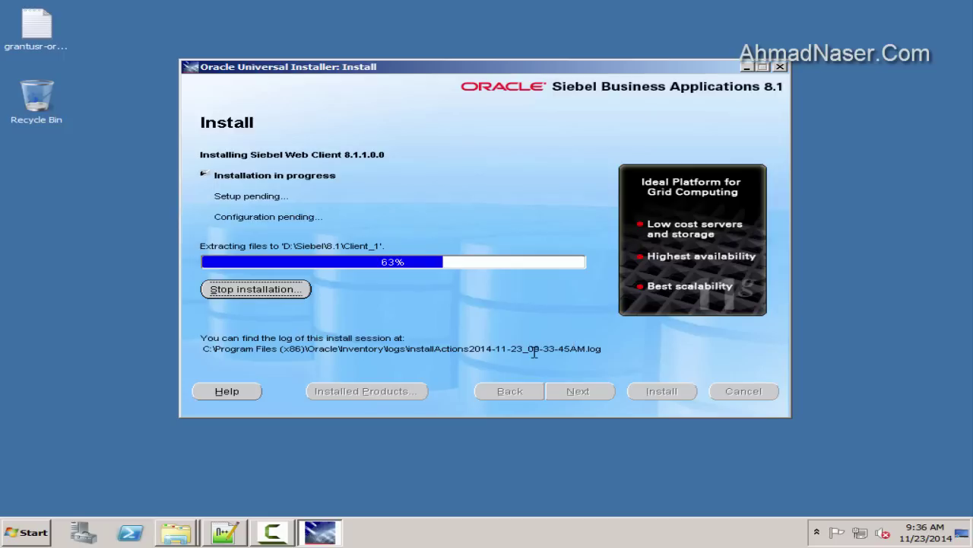
pyautogui.click(319, 532)
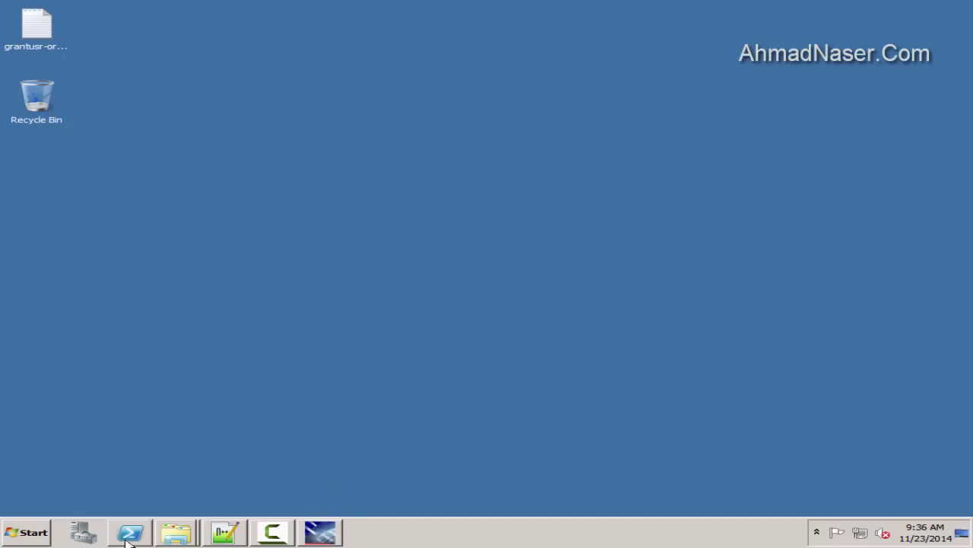
# Allow the blocked ActiveX content on predeploy.htm and accept the security warning
pyautogui.click(29, 533)
pyautogui.click(329, 328)
pyautogui.doubleClick(342, 42)
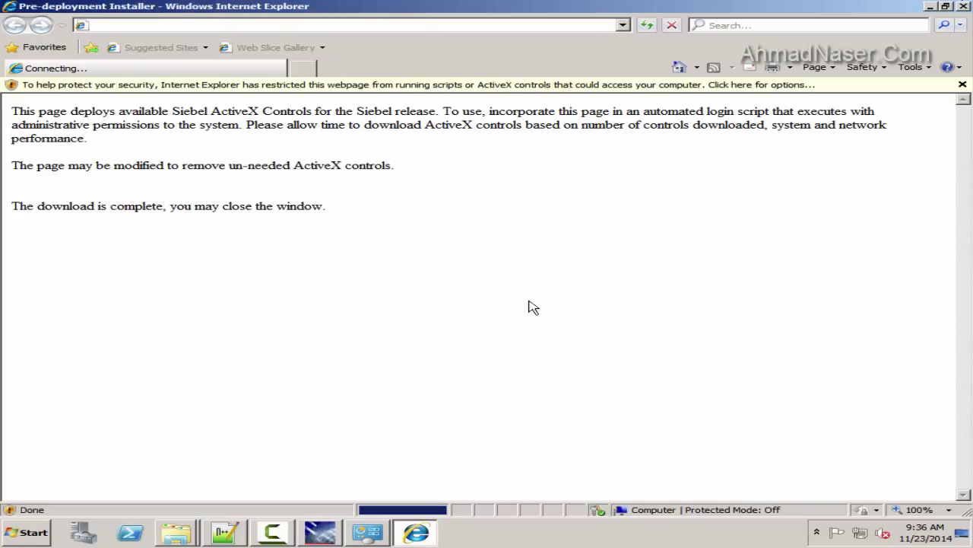
pyautogui.click(696, 432)
pyautogui.click(321, 85)
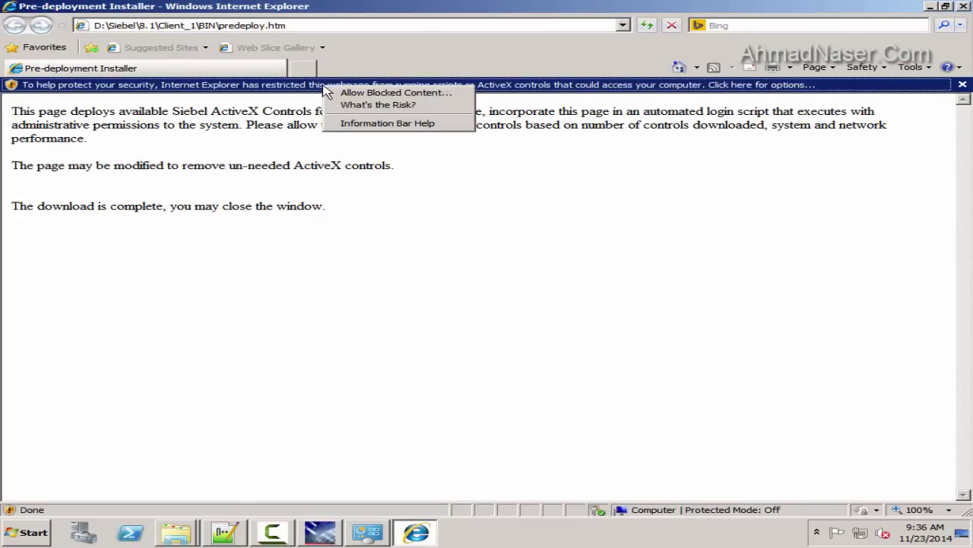
pyautogui.click(346, 92)
pyautogui.click(564, 320)
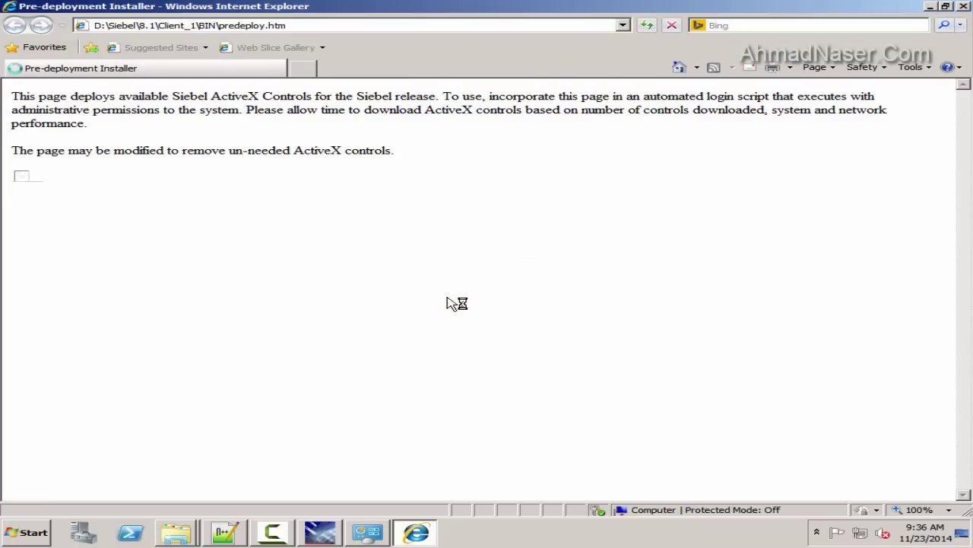
# Dismiss the information bar, check the download-complete message, and close Internet Explorer
pyautogui.click(192, 85)
pyautogui.click(963, 84)
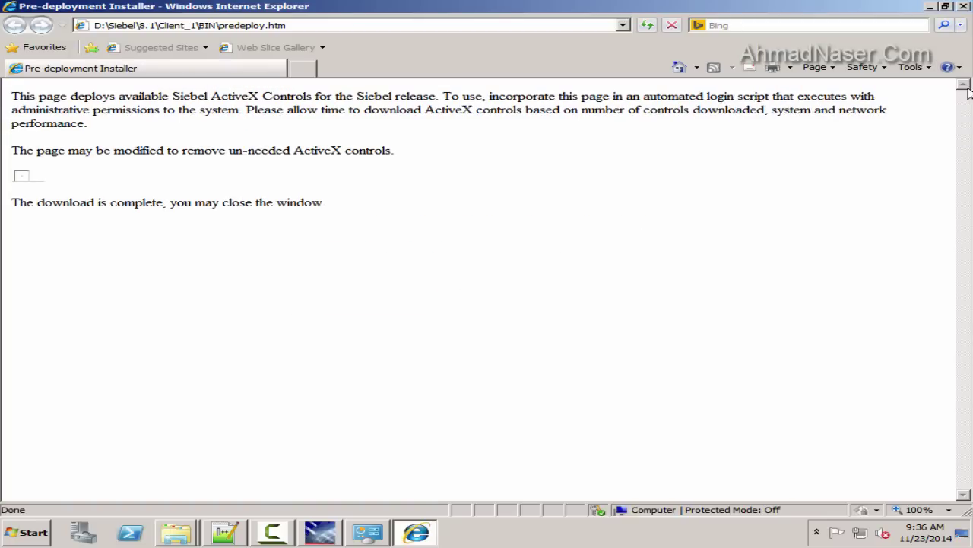
pyautogui.moveTo(173, 202); pyautogui.dragTo(337, 219)
pyautogui.click(964, 6)
pyautogui.click(937, 6)
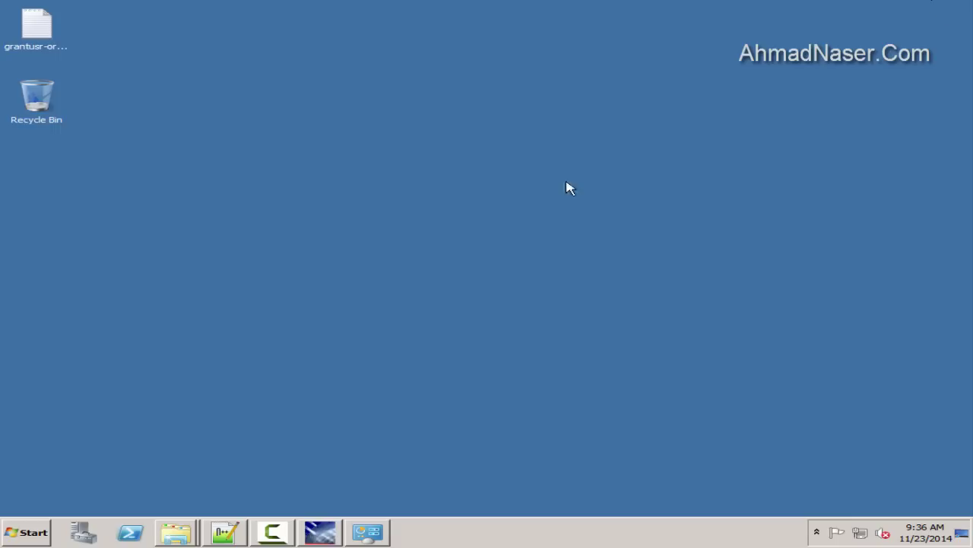
# Restore the finished installer and exit it, confirming with Yes
pyautogui.click(320, 532)
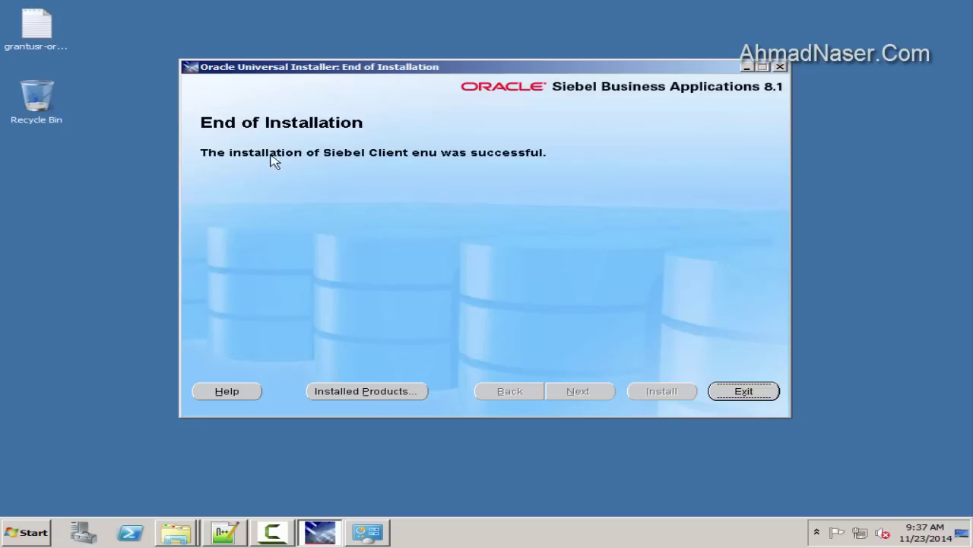
pyautogui.click(744, 391)
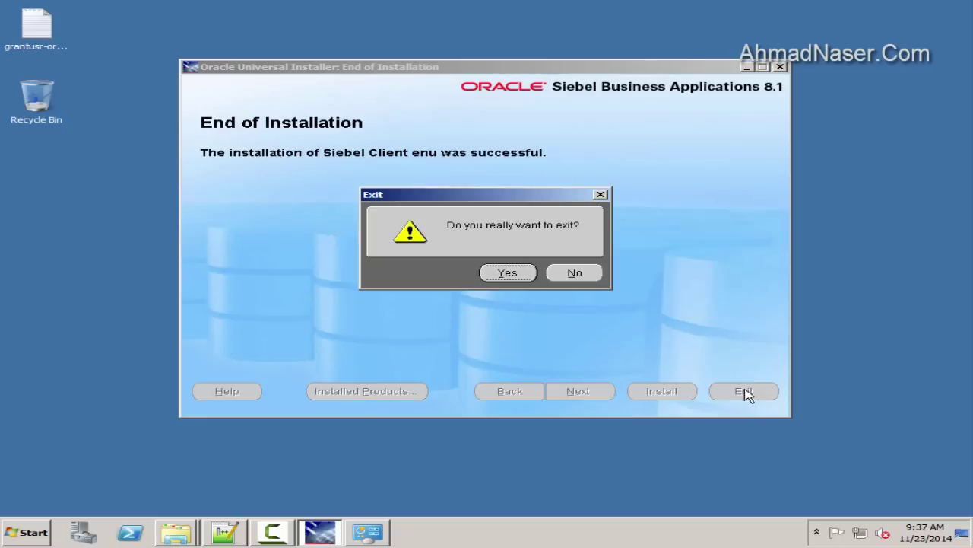
pyautogui.click(508, 273)
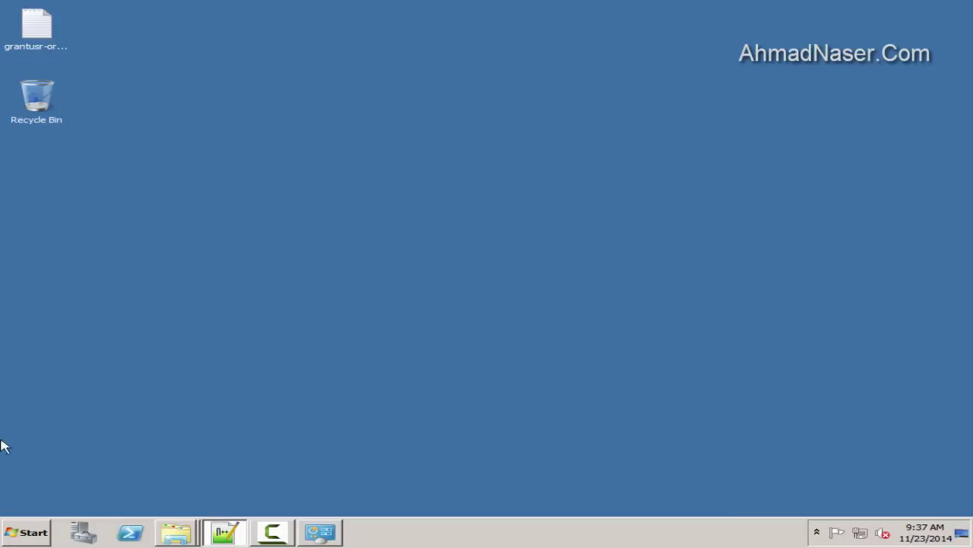
# Open the Computer window from the Start menu
pyautogui.click(278, 530)
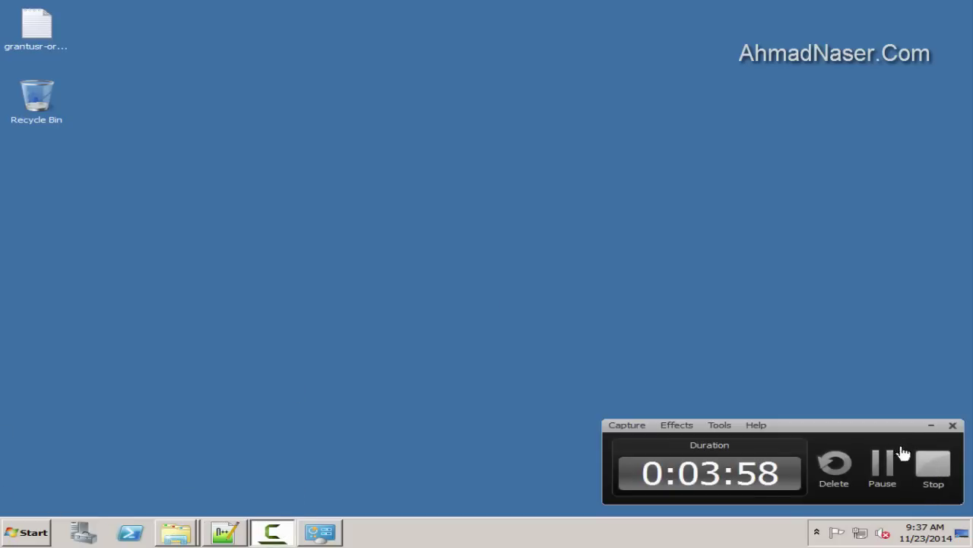
pyautogui.click(884, 461)
pyautogui.click(13, 531)
pyautogui.click(298, 289)
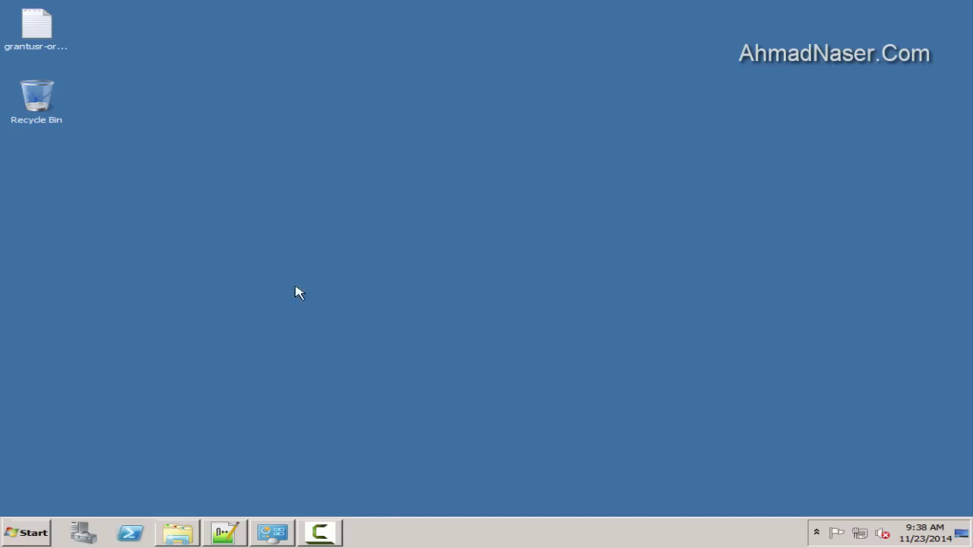
# Browse H: to Installation\Tool_Client\Client Installation\8.1.1.11\Windows\Client\Siebel_Web_Client\Disk1\install
pyautogui.doubleClick(760, 99)
pyautogui.doubleClick(210, 96)
pyautogui.doubleClick(228, 107)
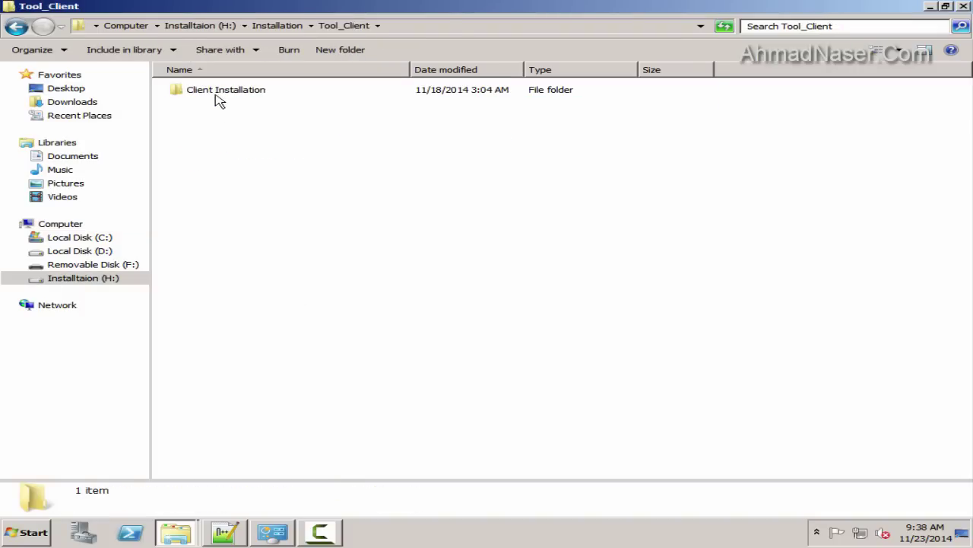
pyautogui.doubleClick(215, 92)
pyautogui.doubleClick(206, 91)
pyautogui.press('BackSpace')
pyautogui.click(420, 106)
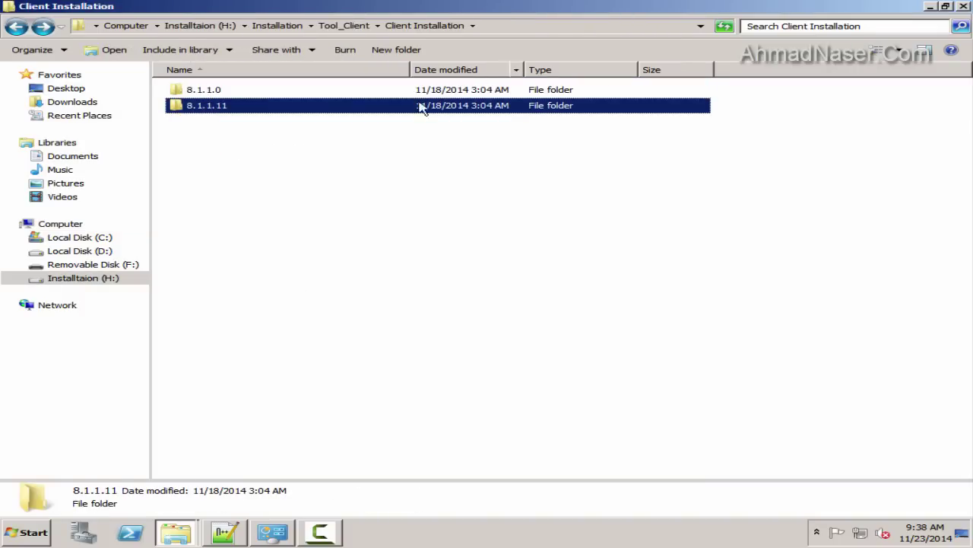
pyautogui.doubleClick(233, 107)
pyautogui.doubleClick(217, 92)
pyautogui.doubleClick(224, 91)
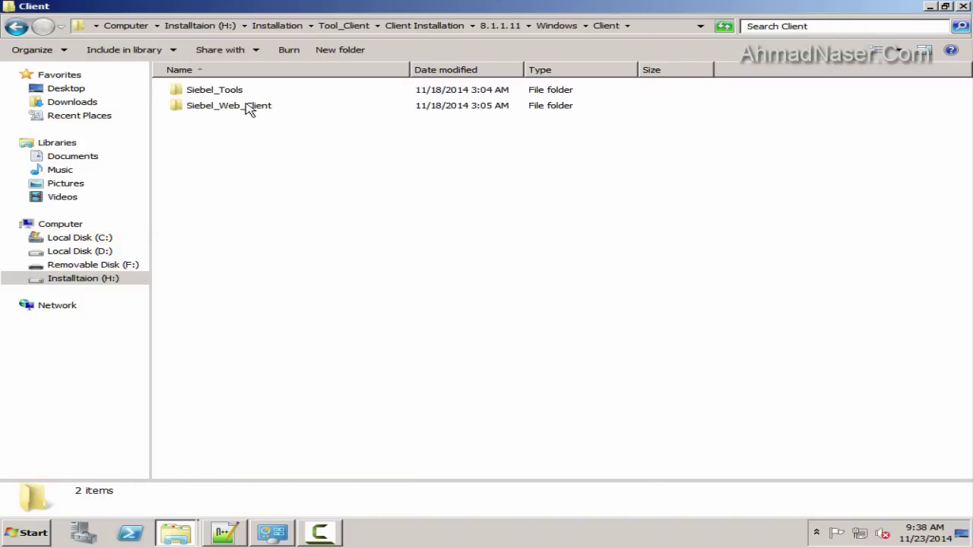
pyautogui.doubleClick(250, 107)
pyautogui.doubleClick(200, 89)
pyautogui.doubleClick(203, 89)
# Set module.exe to Windows XP (Service Pack 3) compatibility as administrator and launch it
pyautogui.rightClick(194, 153)
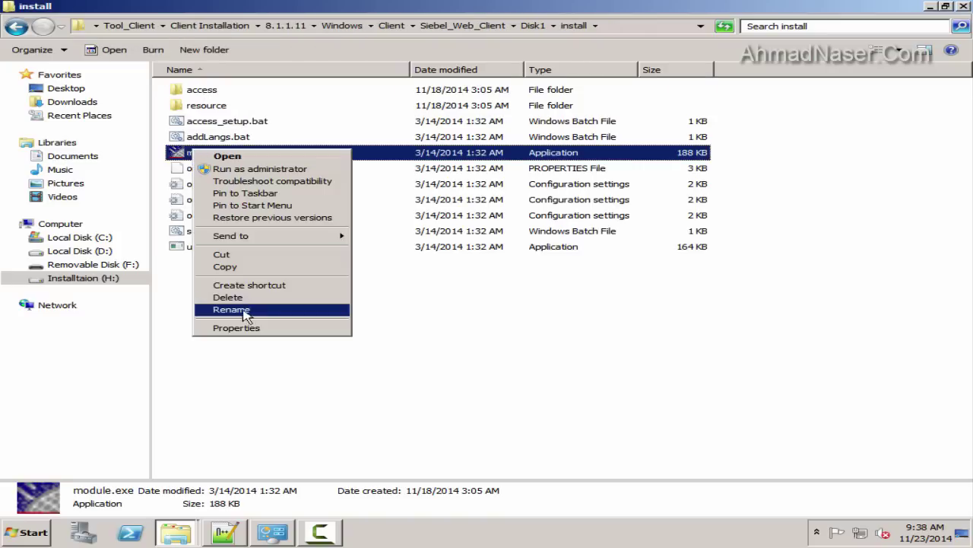
pyautogui.click(228, 327)
pyautogui.click(304, 180)
pyautogui.click(261, 260)
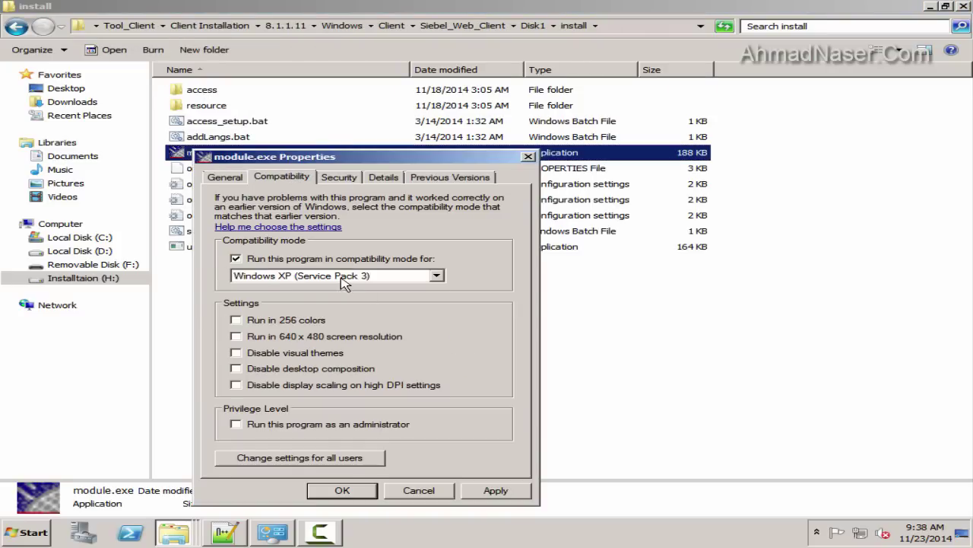
pyautogui.click(346, 276)
pyautogui.click(304, 323)
pyautogui.click(295, 424)
pyautogui.click(342, 489)
pyautogui.doubleClick(213, 153)
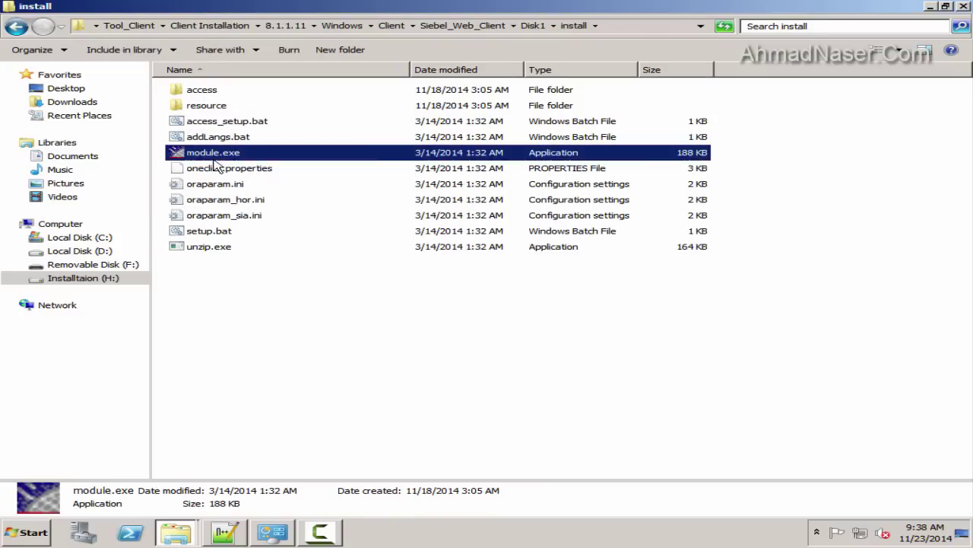
pyautogui.click(930, 6)
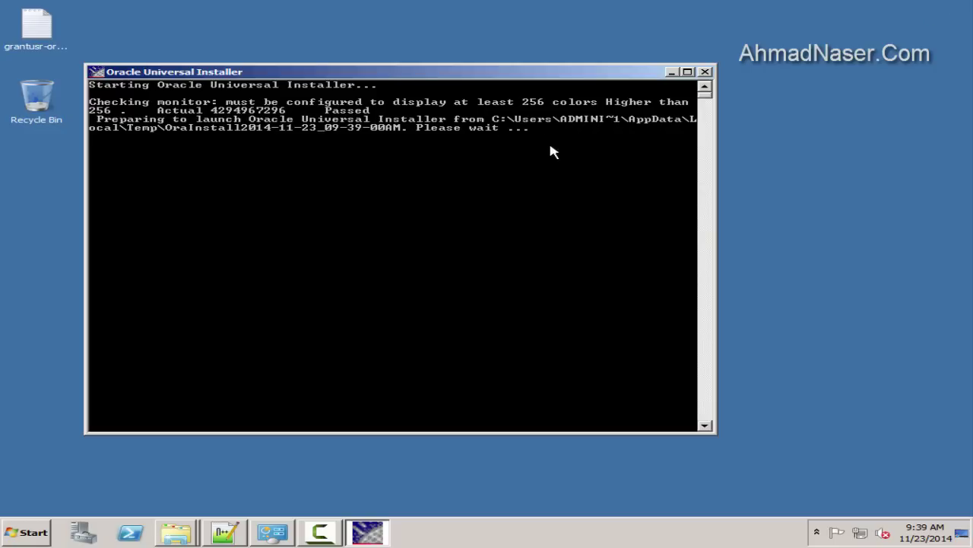
# Choose Siebel8_home1 at D:\Siebel\8.1\Client_1 as the installation home
pyautogui.moveTo(413, 72); pyautogui.dragTo(510, 66)
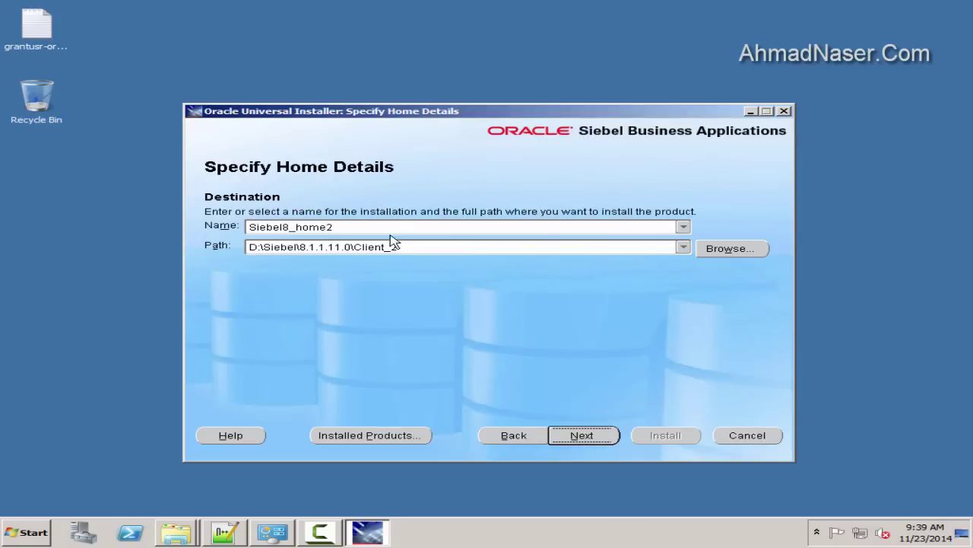
pyautogui.click(683, 227)
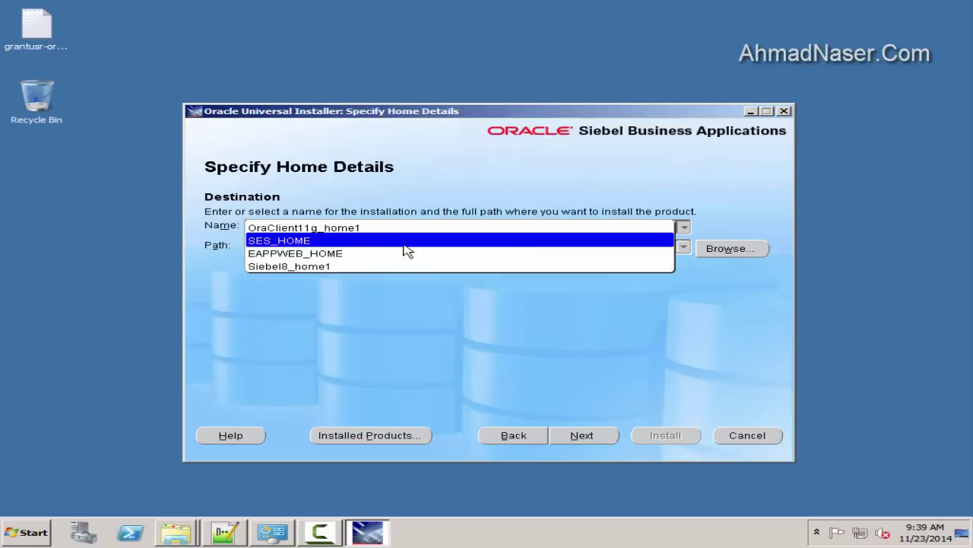
pyautogui.click(296, 267)
pyautogui.click(297, 226)
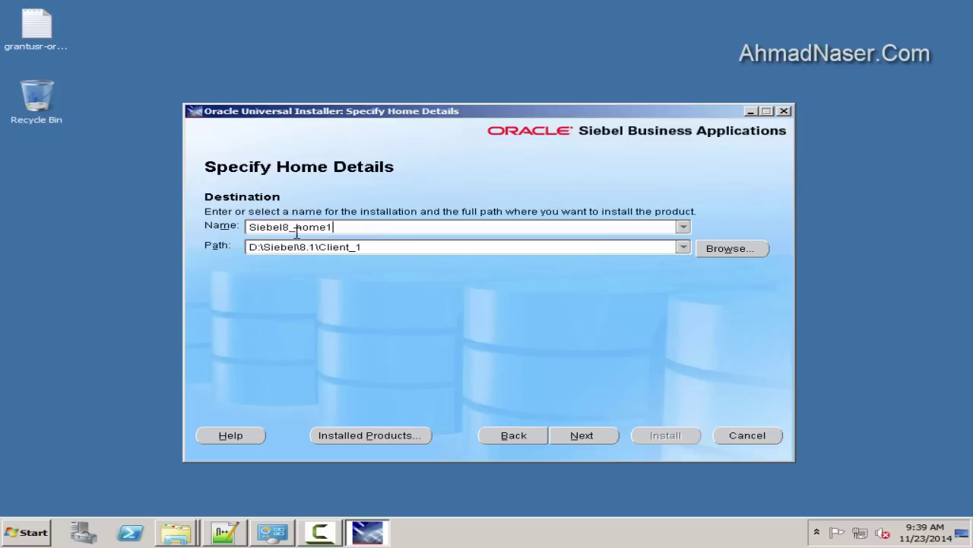
pyautogui.doubleClick(332, 228)
pyautogui.tripleClick(284, 246)
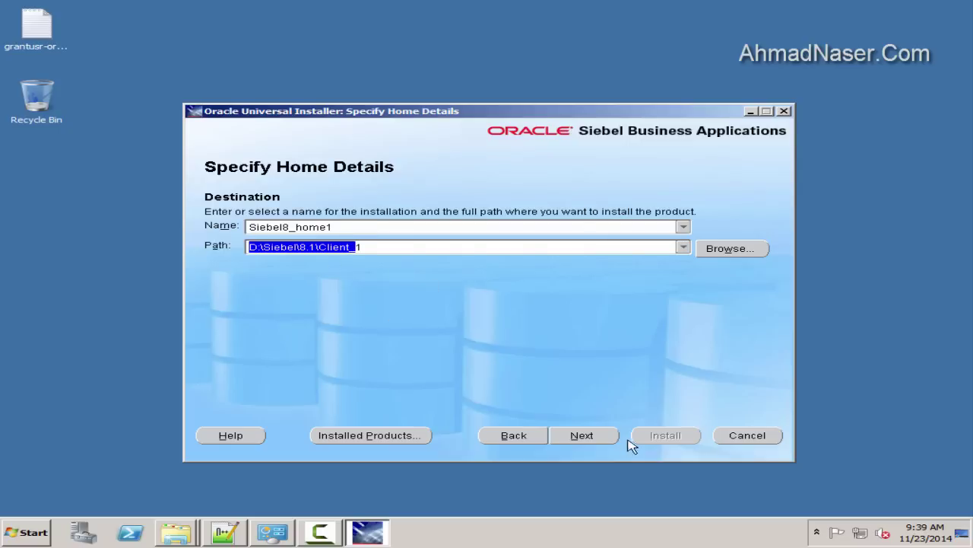
pyautogui.click(584, 436)
# Skip security updates and the e-mail warning, install the Web Client PatchSet, then exit
pyautogui.click(609, 437)
pyautogui.click(580, 332)
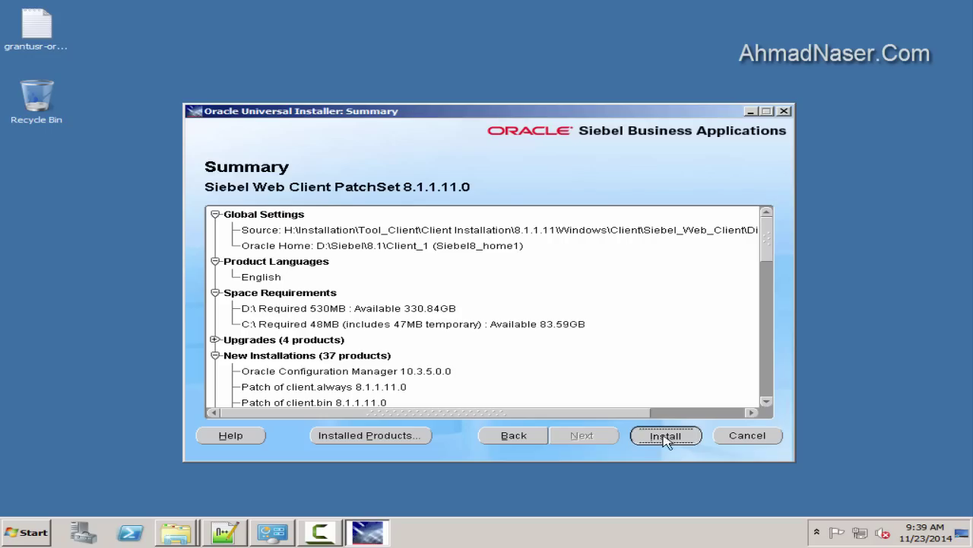
pyautogui.click(655, 436)
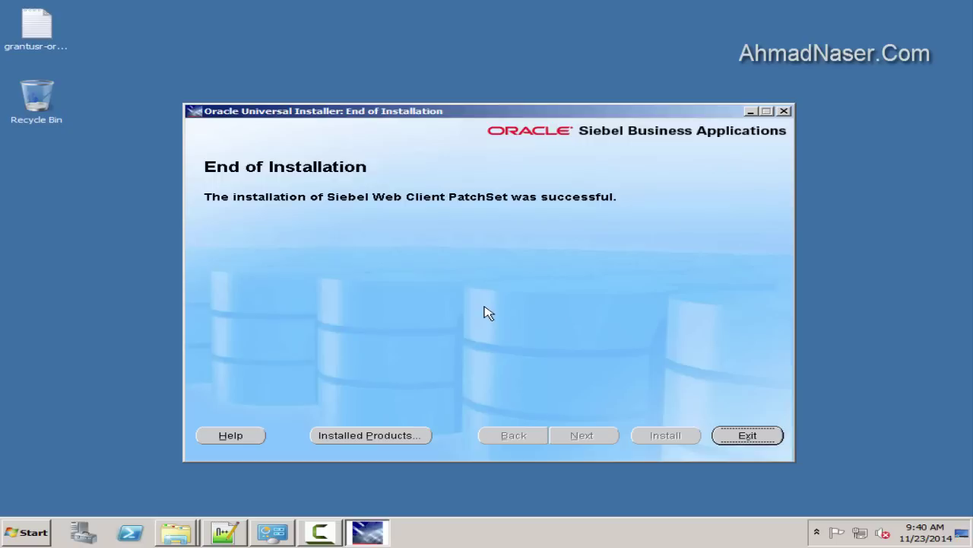
pyautogui.click(749, 437)
pyautogui.click(496, 322)
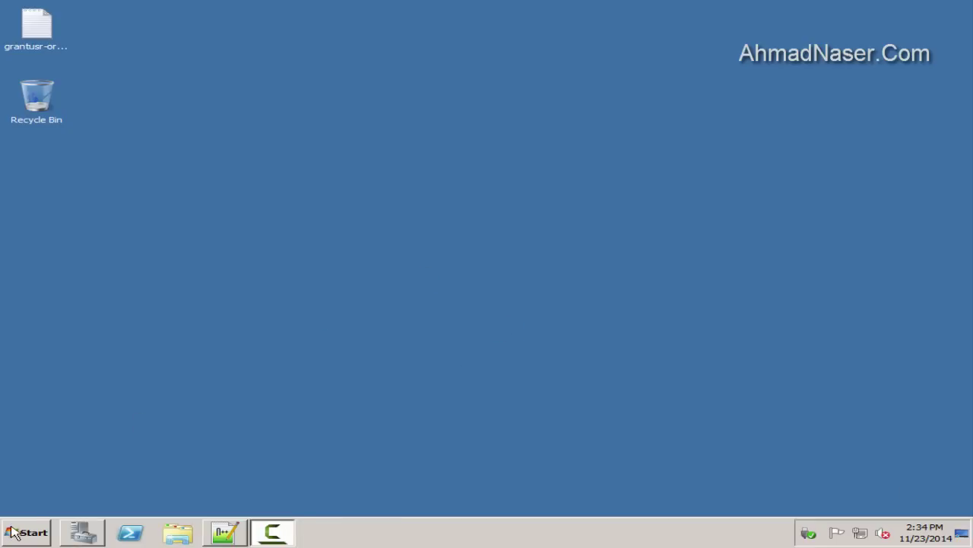
# Browse H: to the 8.1.1.0 Tools\Windows\Client\Siebel_Tools\Disk1\install folder
pyautogui.press('super')
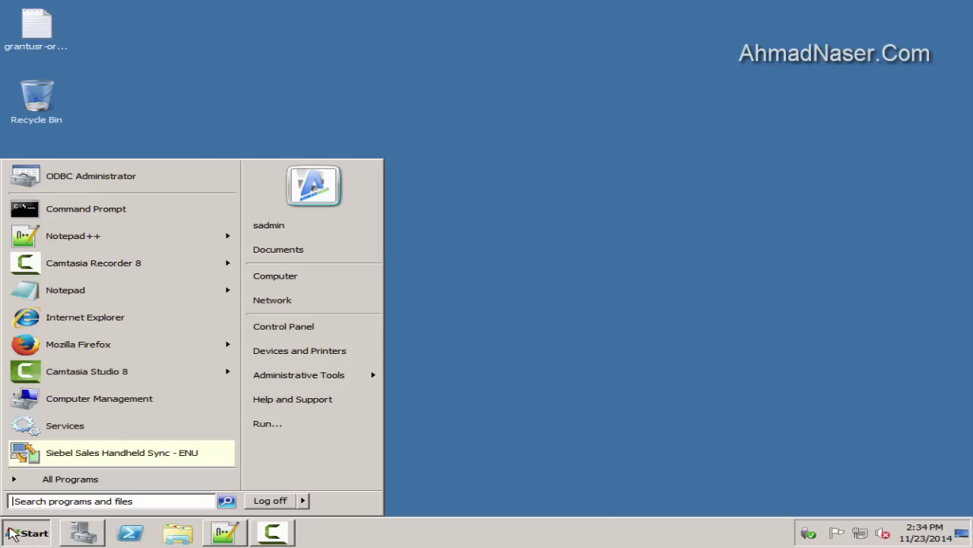
pyautogui.press('super+e')
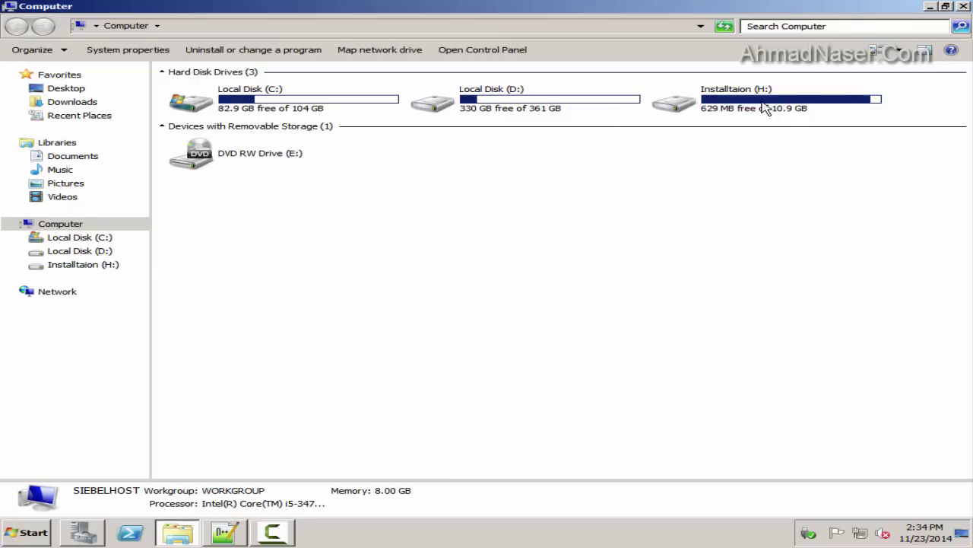
pyautogui.doubleClick(764, 108)
pyautogui.doubleClick(211, 90)
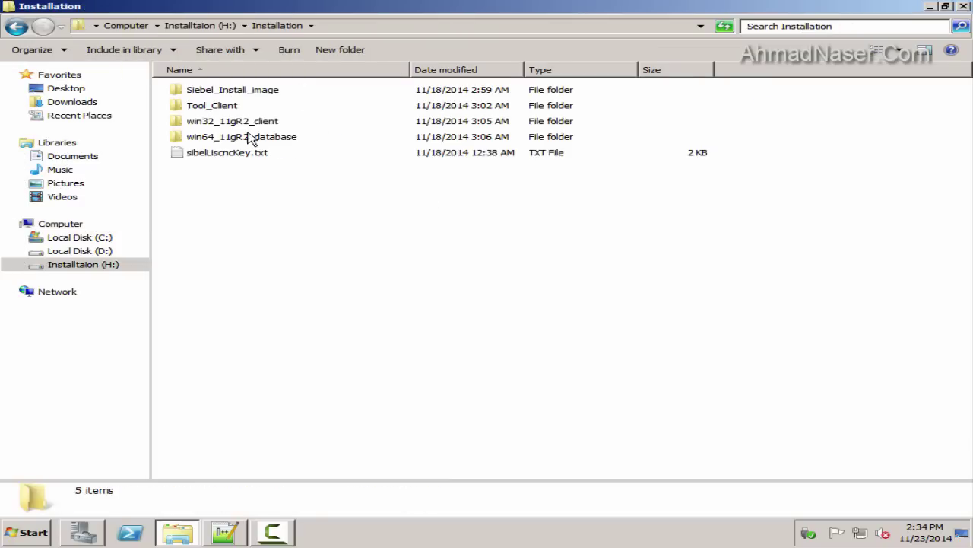
pyautogui.doubleClick(235, 108)
pyautogui.doubleClick(214, 92)
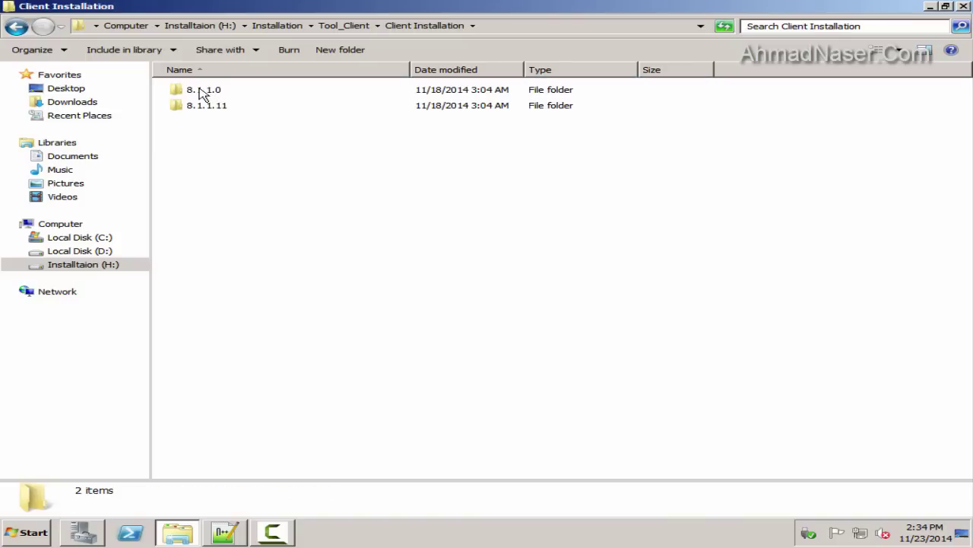
pyautogui.doubleClick(203, 92)
pyautogui.doubleClick(205, 121)
pyautogui.doubleClick(196, 91)
pyautogui.doubleClick(207, 94)
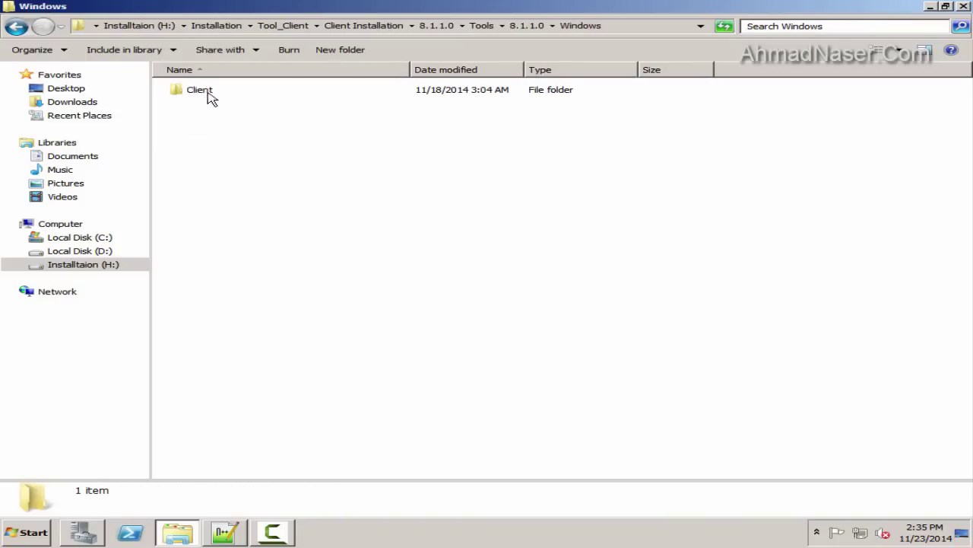
pyautogui.doubleClick(209, 93)
pyautogui.doubleClick(204, 92)
pyautogui.doubleClick(196, 92)
pyautogui.doubleClick(200, 92)
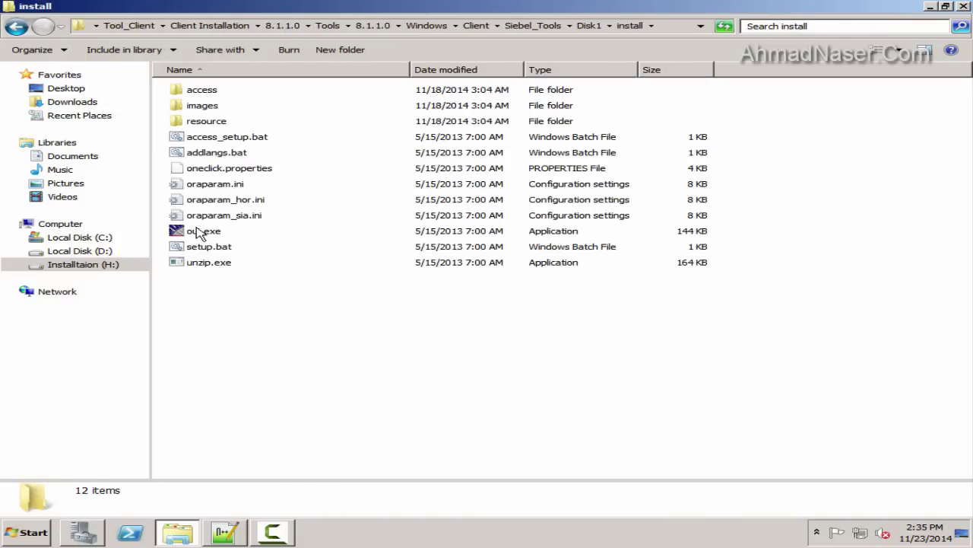
# Apply Windows XP SP2 compatibility to oui.exe and run it as administrator
pyautogui.rightClick(200, 233)
pyautogui.click(243, 409)
pyautogui.click(280, 184)
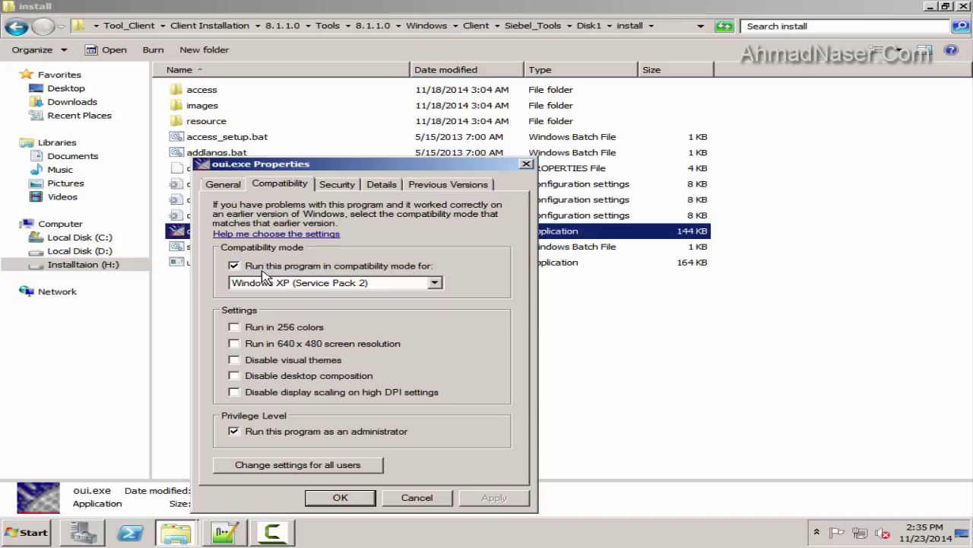
pyautogui.click(340, 497)
pyautogui.rightClick(202, 233)
pyautogui.click(259, 252)
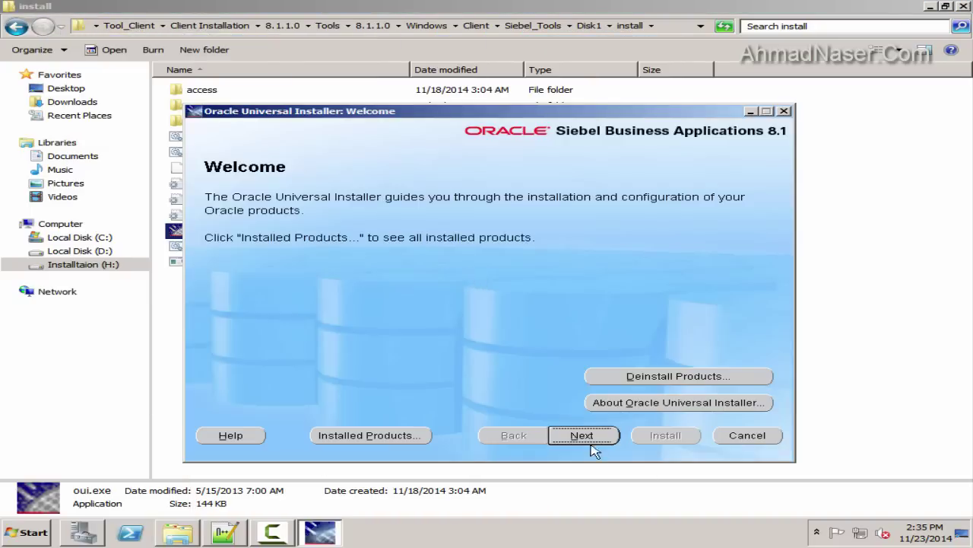
# Pass the Welcome and product pages and rename the home to Siebel8_tools1
pyautogui.click(591, 430)
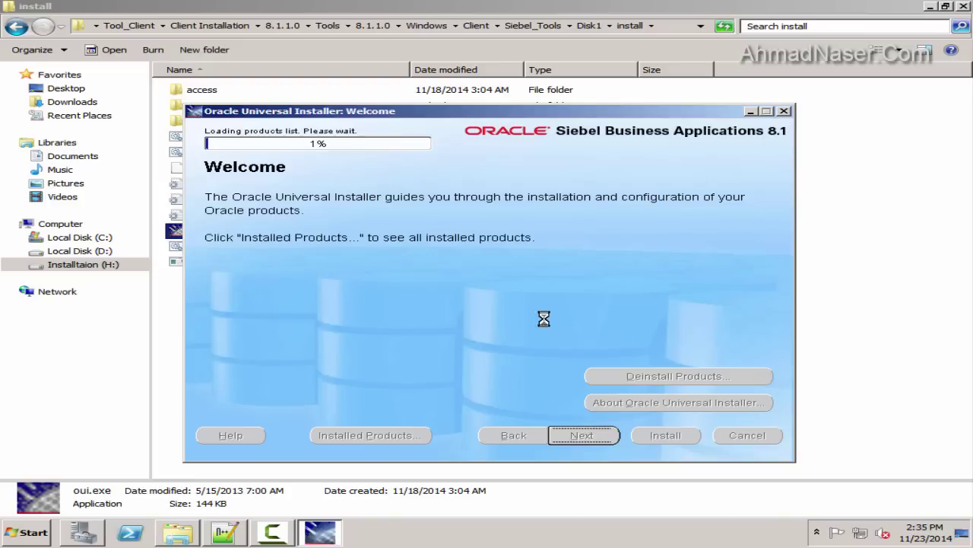
pyautogui.click(598, 438)
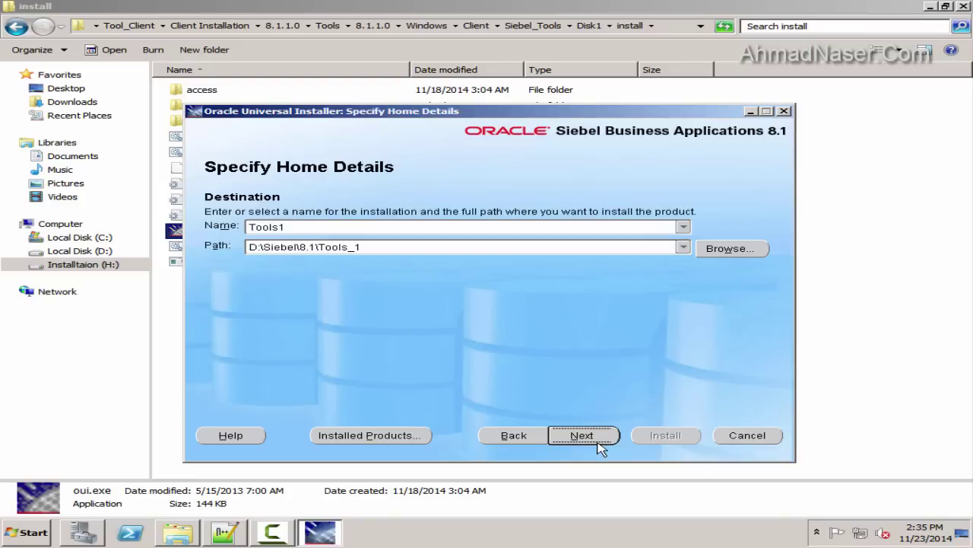
pyautogui.click(293, 226)
pyautogui.click(683, 226)
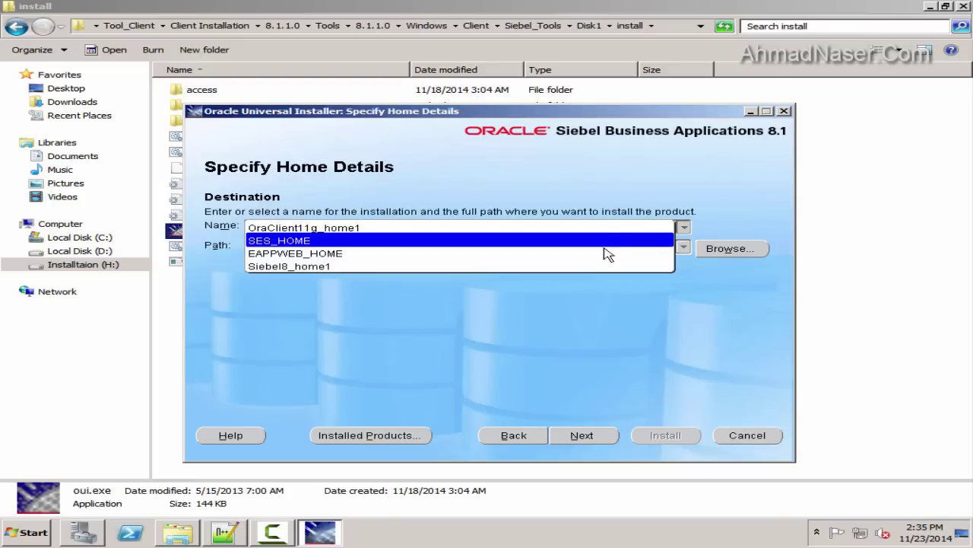
pyautogui.click(569, 272)
pyautogui.click(296, 227)
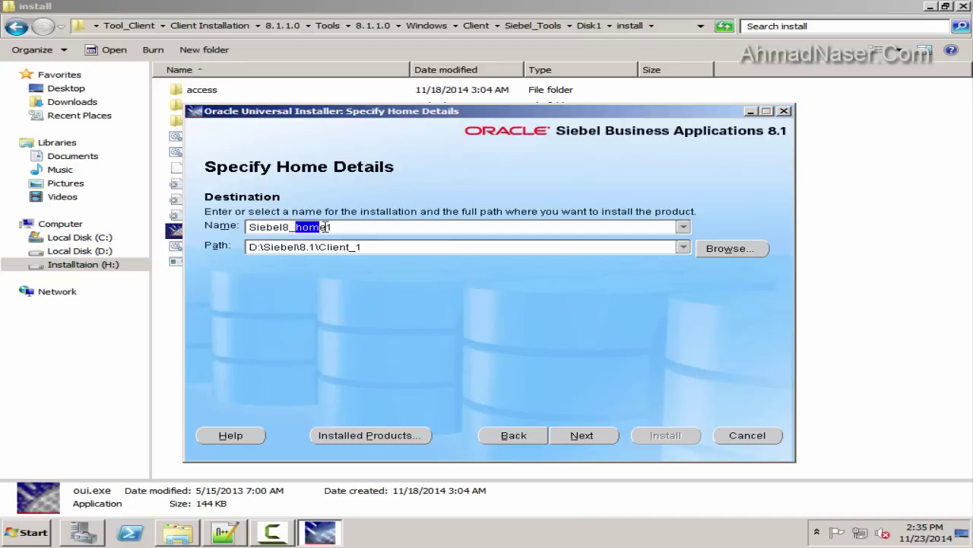
pyautogui.write('tools')
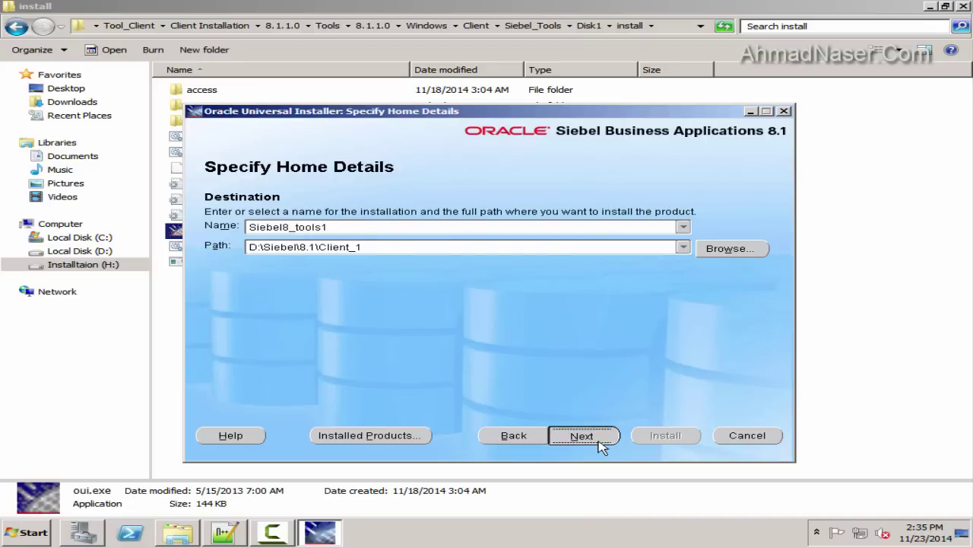
# Set the destination path to D:\Siebel\8.1\Siebel8_tools1 and accept the home details
pyautogui.tripleClick(374, 244)
pyautogui.click(683, 227)
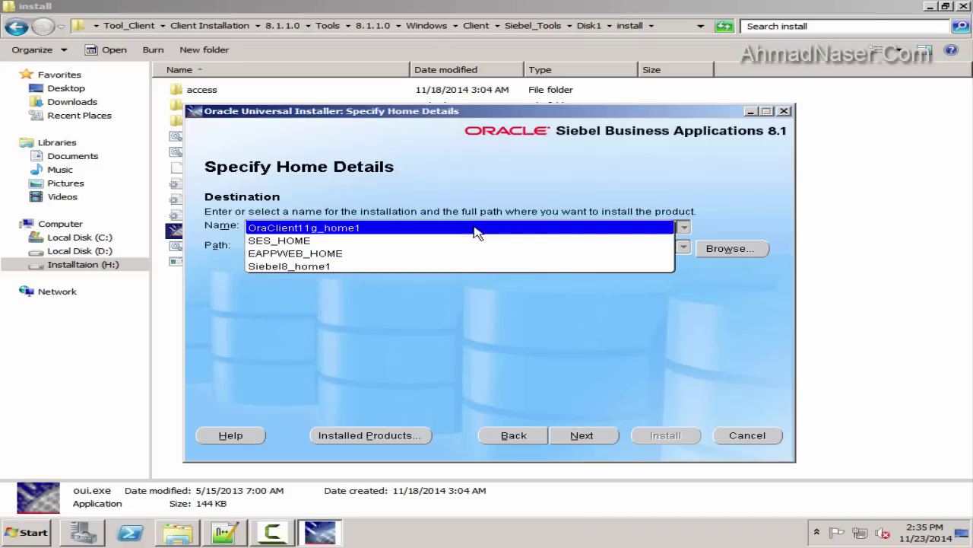
pyautogui.press('Escape')
pyautogui.click(586, 438)
pyautogui.click(337, 227)
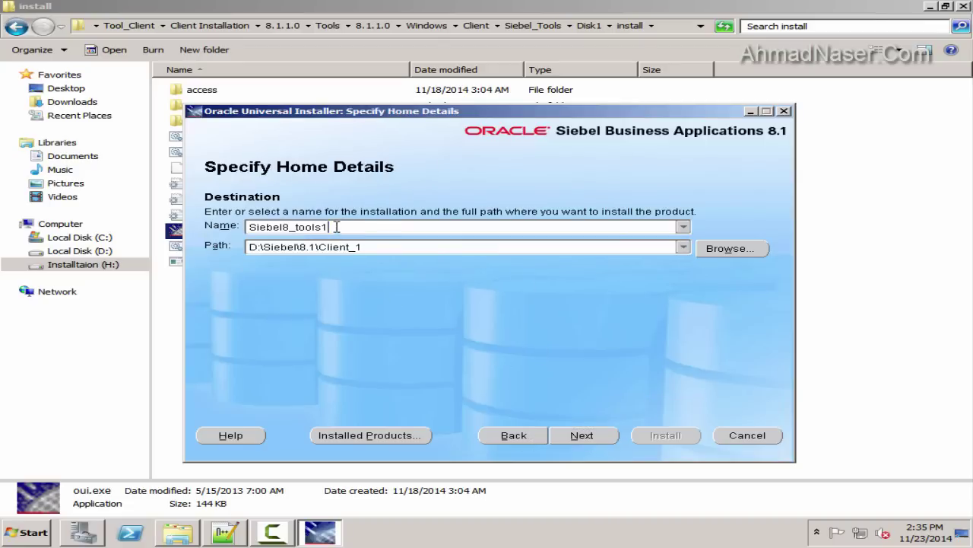
pyautogui.moveTo(333, 228); pyautogui.dragTo(164, 232)
pyautogui.hotkey('ctrl', 'c')
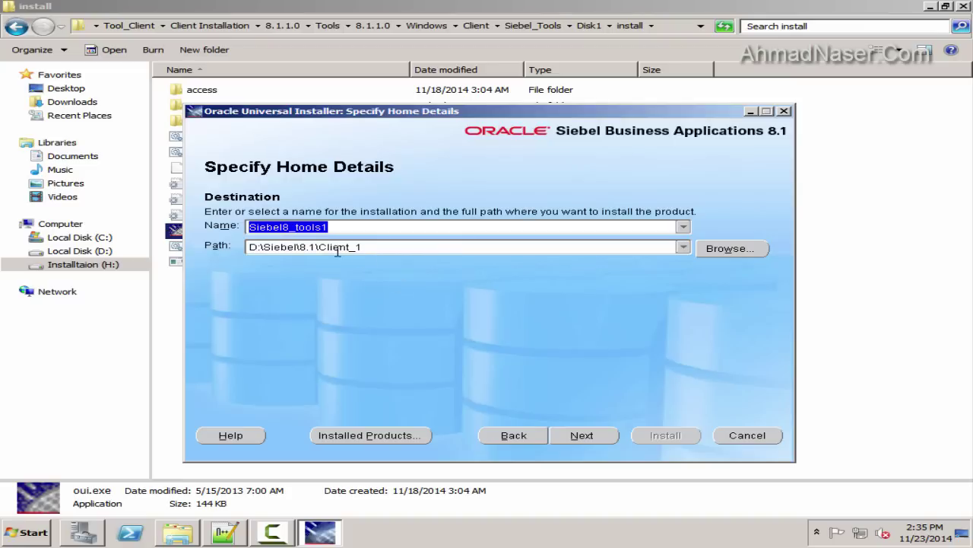
pyautogui.moveTo(320, 251); pyautogui.dragTo(380, 250)
pyautogui.hotkey('ctrl', 'v')
pyautogui.hotkey('shift', 'Tab')
pyautogui.click(605, 435)
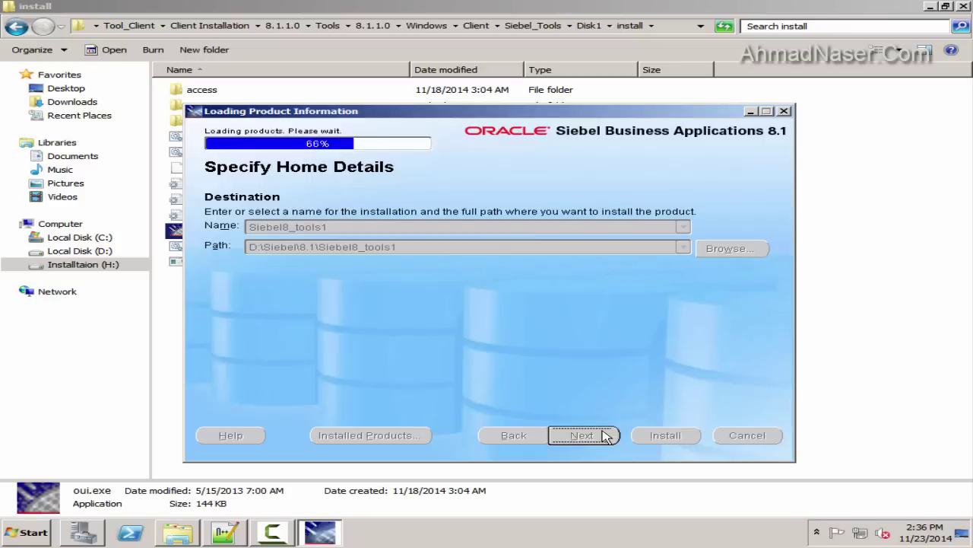
# Pass the prerequisite checks and select English as the product language
pyautogui.click(584, 436)
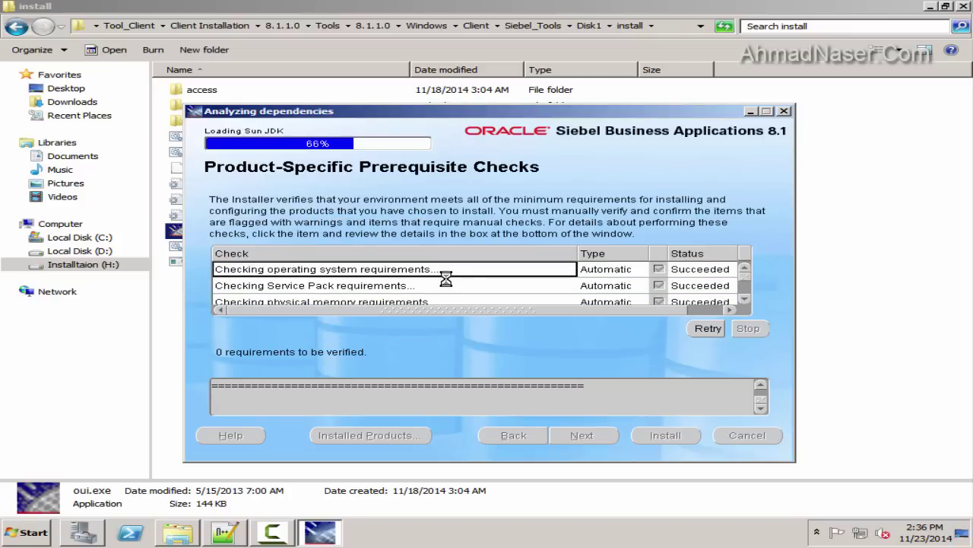
pyautogui.click(238, 256)
pyautogui.click(607, 440)
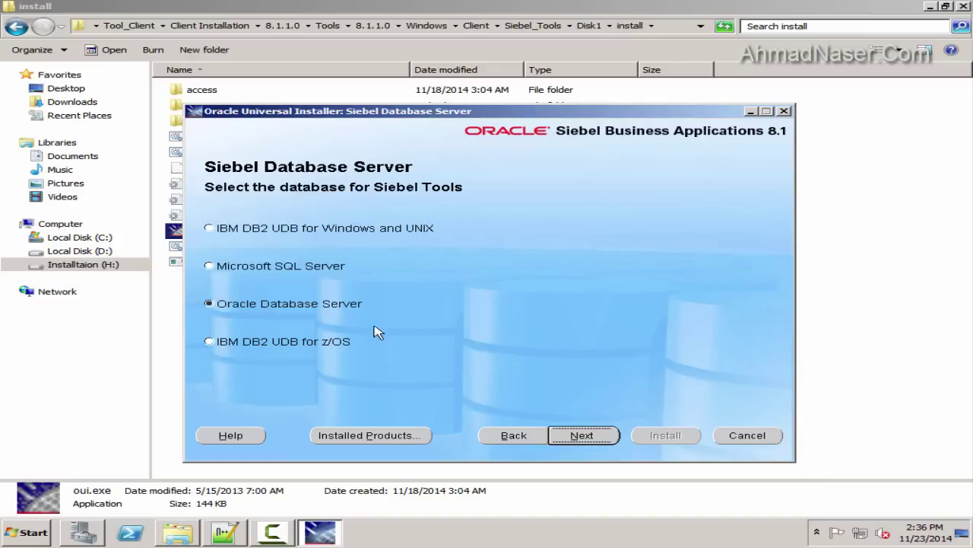
# Keep Oracle Database Server and set database alias TSTSBL and table owner SIEBEL
pyautogui.click(612, 439)
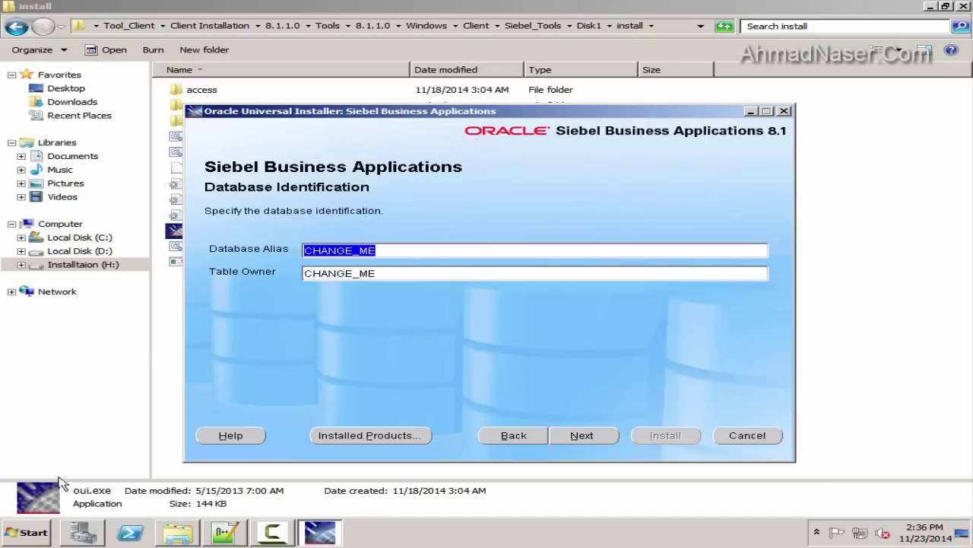
pyautogui.click(225, 532)
pyautogui.doubleClick(313, 323)
pyautogui.hotkey('alt', 'Tab')
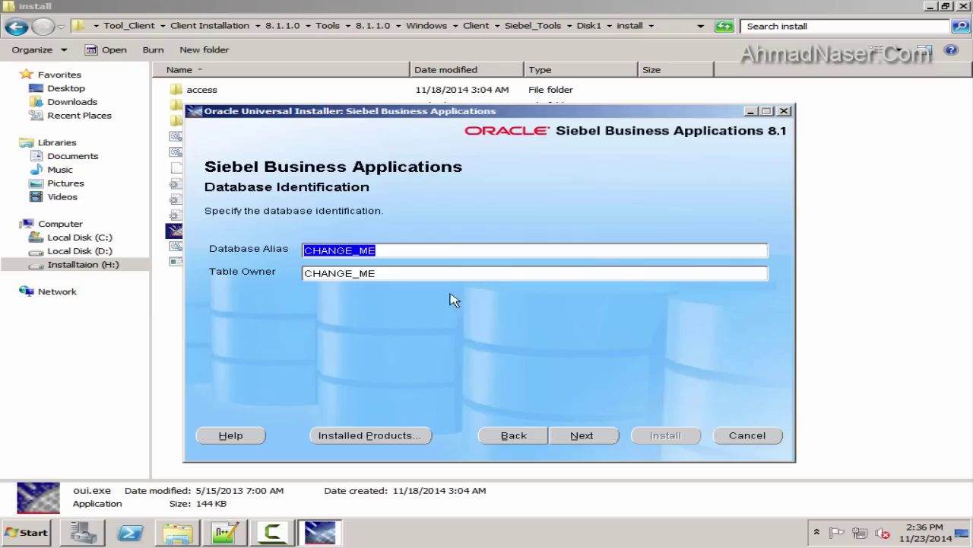
pyautogui.write('TSTSBL')
pyautogui.hotkey('alt', 'Tab')
pyautogui.doubleClick(301, 335)
pyautogui.hotkey('alt', 'Tab')
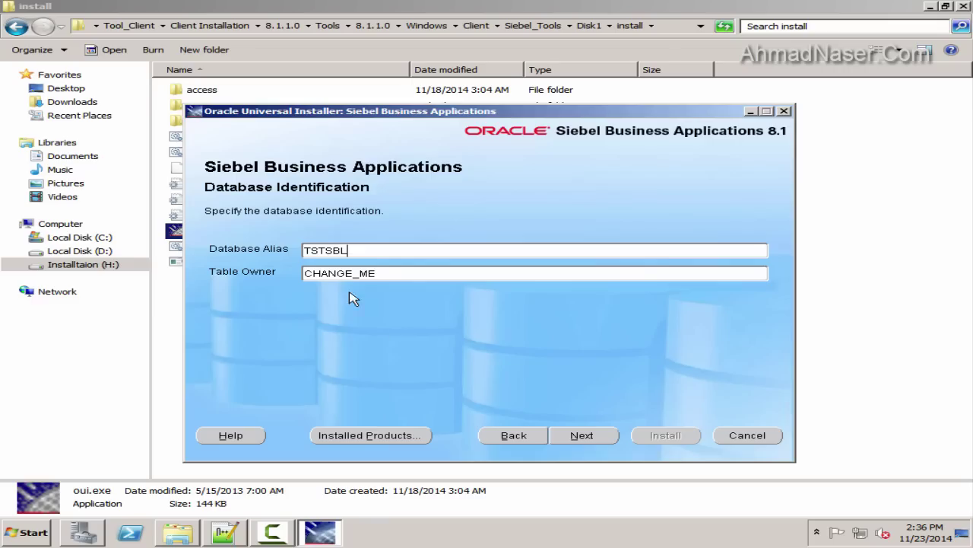
pyautogui.press('Tab')
pyautogui.write('SIEBEL')
pyautogui.click(558, 431)
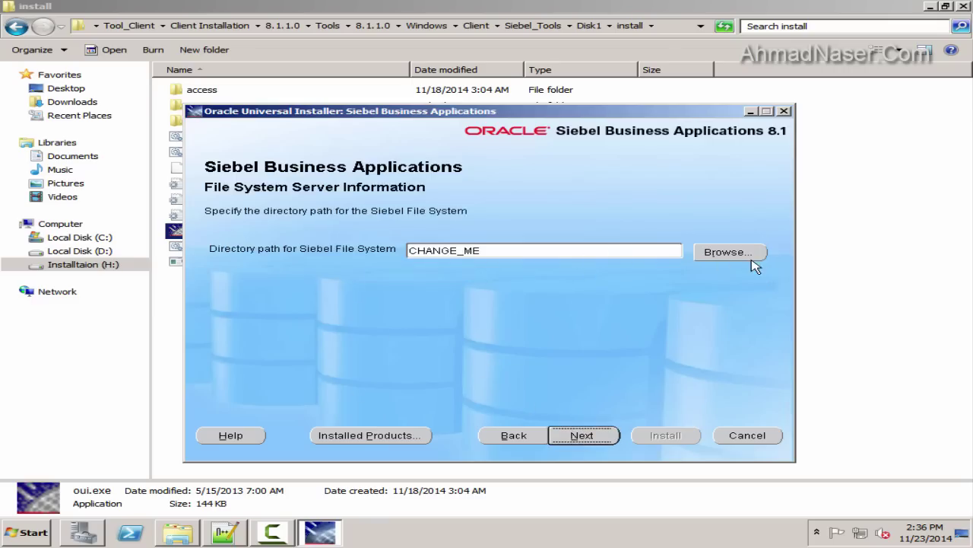
# Set the Siebel file system folder to SIEBEL_FS on drive D
pyautogui.click(751, 257)
pyautogui.scroll(2, 361, 194)
pyautogui.doubleClick(369, 184)
pyautogui.click(426, 159)
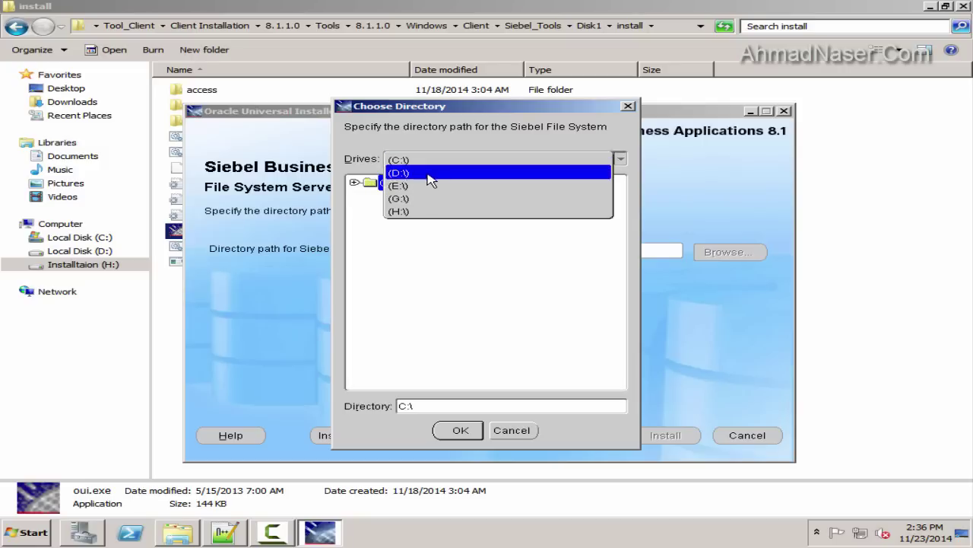
pyautogui.click(430, 173)
pyautogui.click(414, 290)
pyautogui.click(460, 430)
pyautogui.click(616, 436)
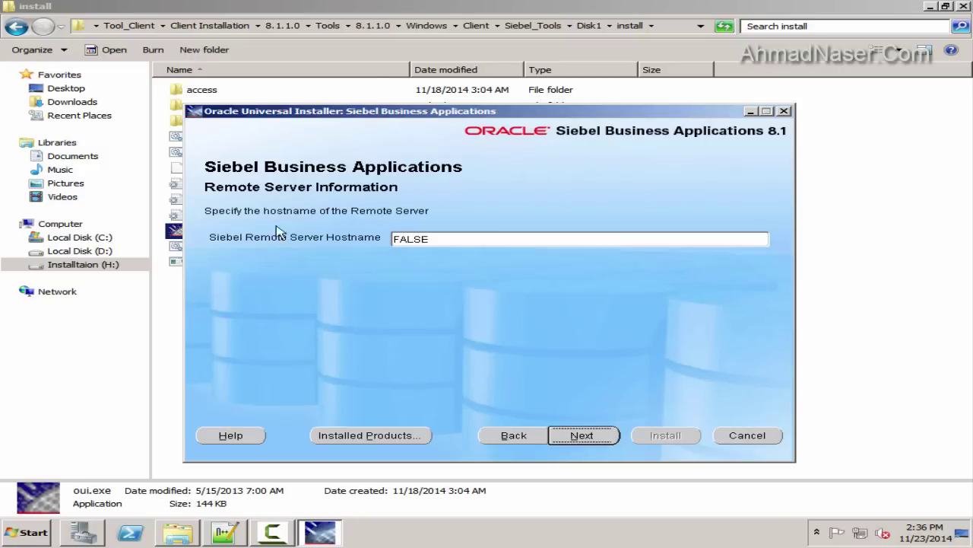
# Set both the remote server hostname and the gateway address to SIEBELHOST
pyautogui.click(223, 532)
pyautogui.doubleClick(226, 381)
pyautogui.hotkey('ctrl', 'c')
pyautogui.click(319, 533)
pyautogui.doubleClick(411, 239)
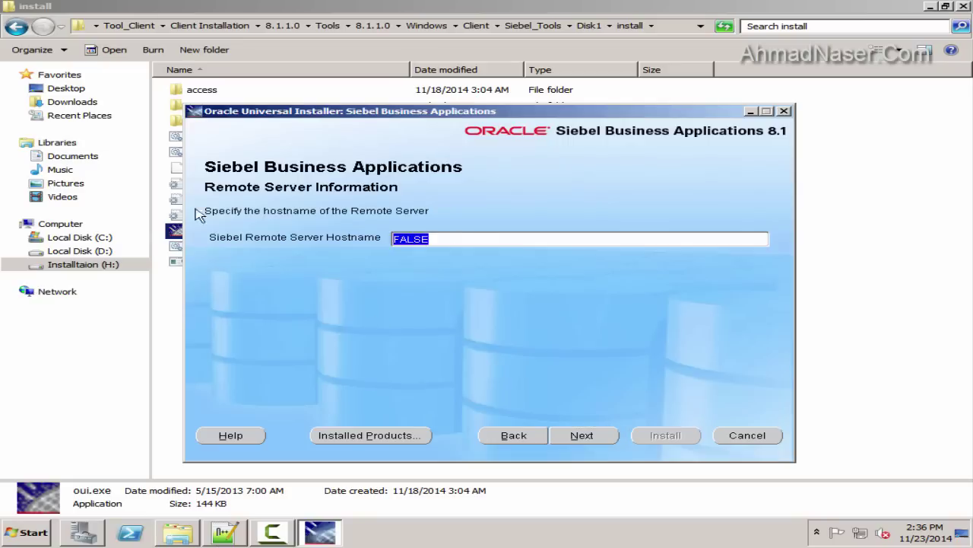
pyautogui.hotkey('ctrl', 'v')
pyautogui.click(582, 435)
pyautogui.doubleClick(420, 273)
pyautogui.hotkey('ctrl', 'v')
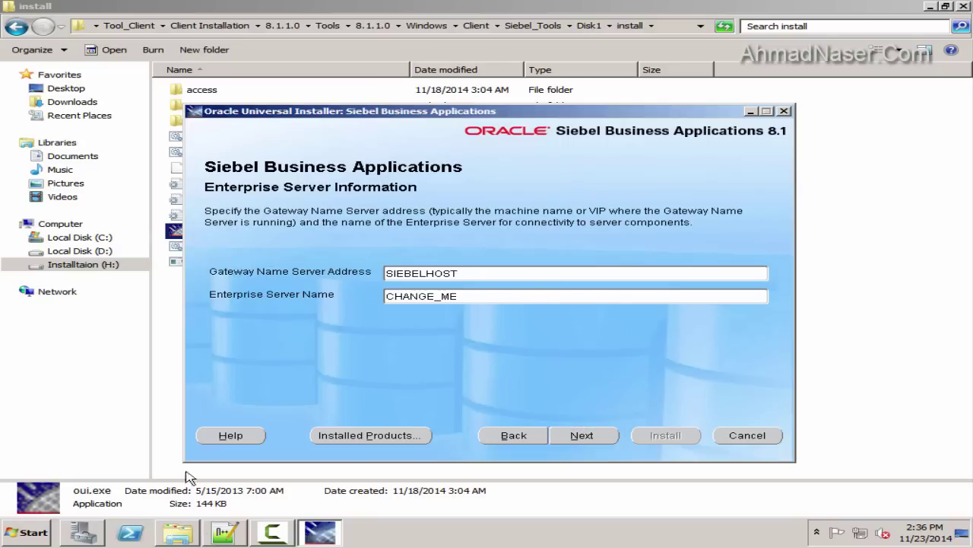
# Set the enterprise server name to SBA_81 and install Siebel Tools
pyautogui.click(225, 532)
pyautogui.doubleClick(173, 389)
pyautogui.hotkey('ctrl', 'c')
pyautogui.click(319, 532)
pyautogui.press('Tab')
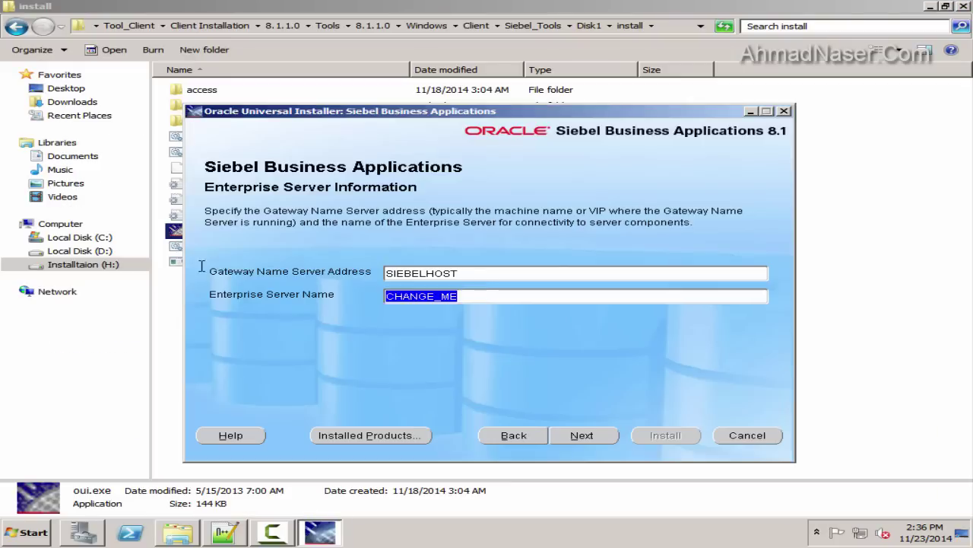
pyautogui.hotkey('ctrl', 'v')
pyautogui.click(576, 438)
pyautogui.click(657, 438)
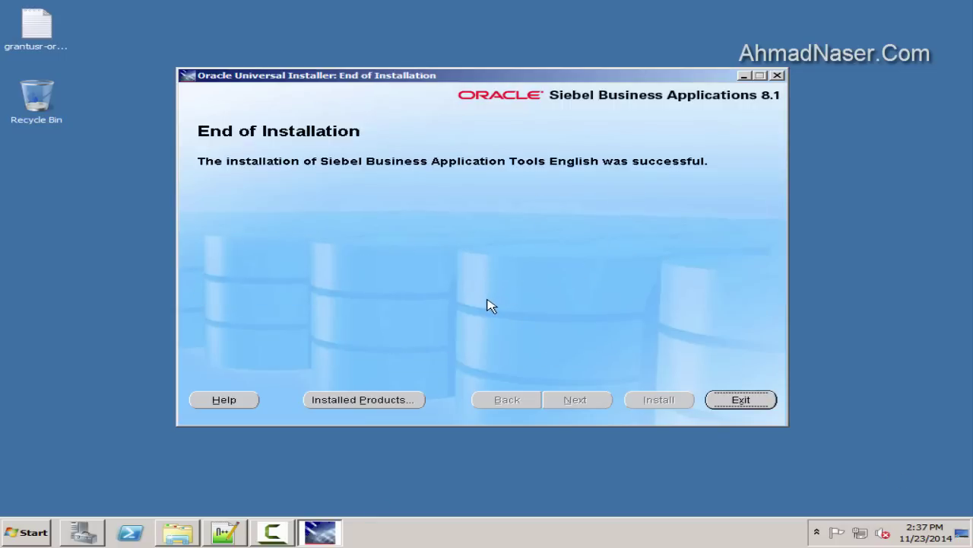
# Exit the finished installer and confirm leaving it
pyautogui.click(749, 401)
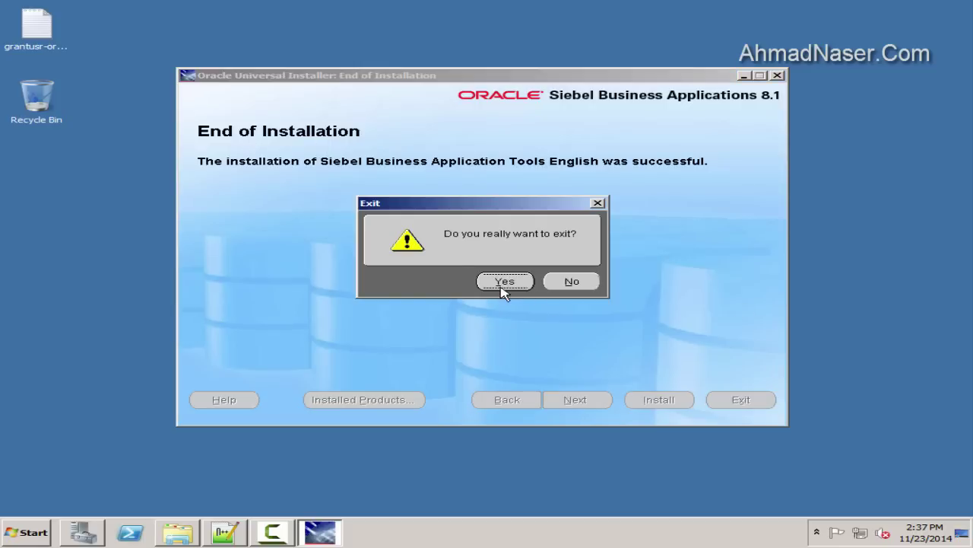
pyautogui.click(504, 283)
pyautogui.rightClick(377, 215)
pyautogui.click(403, 239)
pyautogui.click(275, 532)
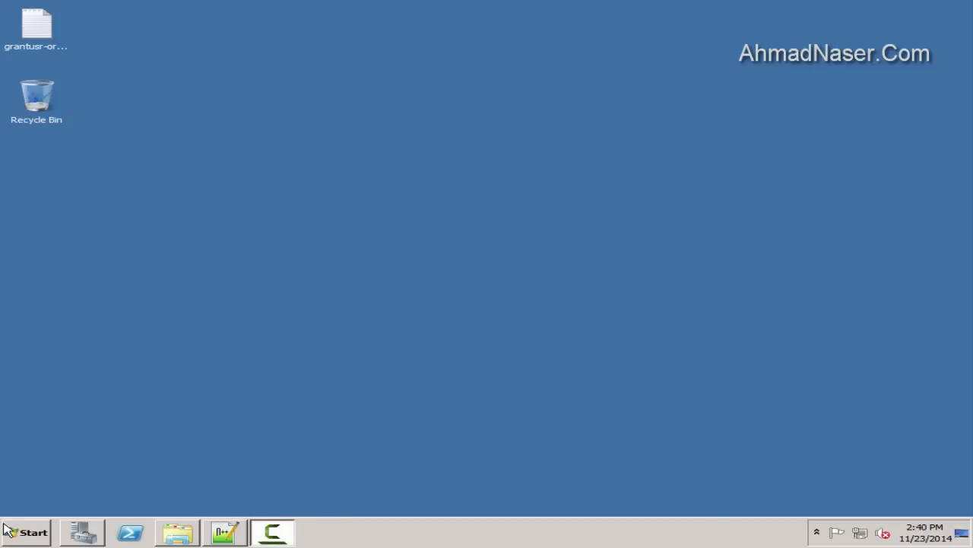
pyautogui.click(27, 532)
# Browse H: to the 8.1.1.11 Siebel_Tools Disk1\install folder
pyautogui.click(304, 276)
pyautogui.doubleClick(675, 105)
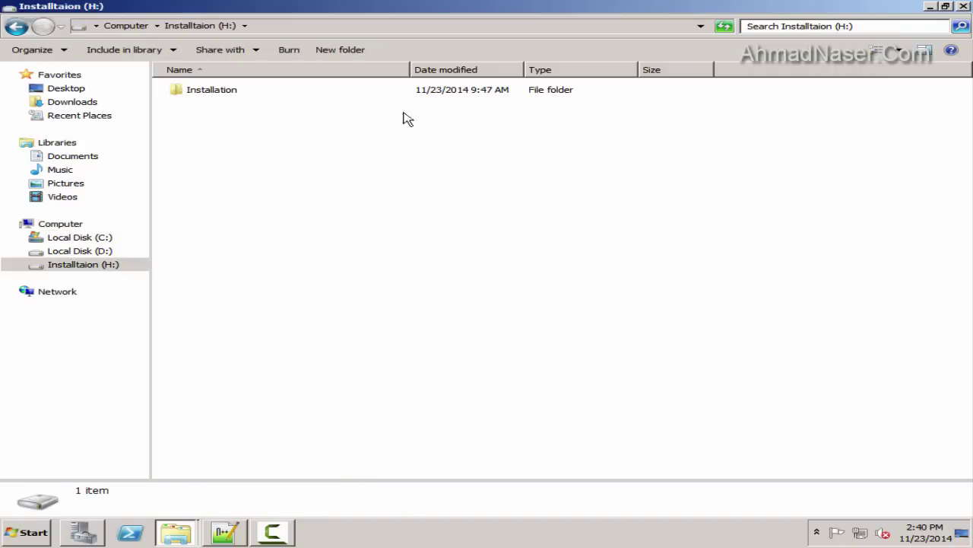
pyautogui.doubleClick(270, 91)
pyautogui.doubleClick(234, 106)
pyautogui.doubleClick(238, 97)
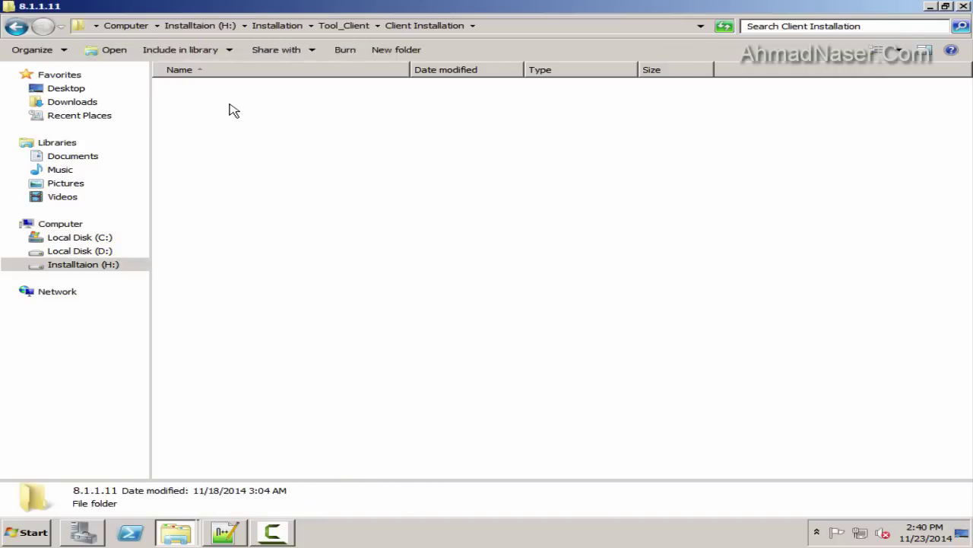
pyautogui.doubleClick(236, 95)
pyautogui.doubleClick(236, 95)
pyautogui.doubleClick(237, 93)
pyautogui.doubleClick(216, 95)
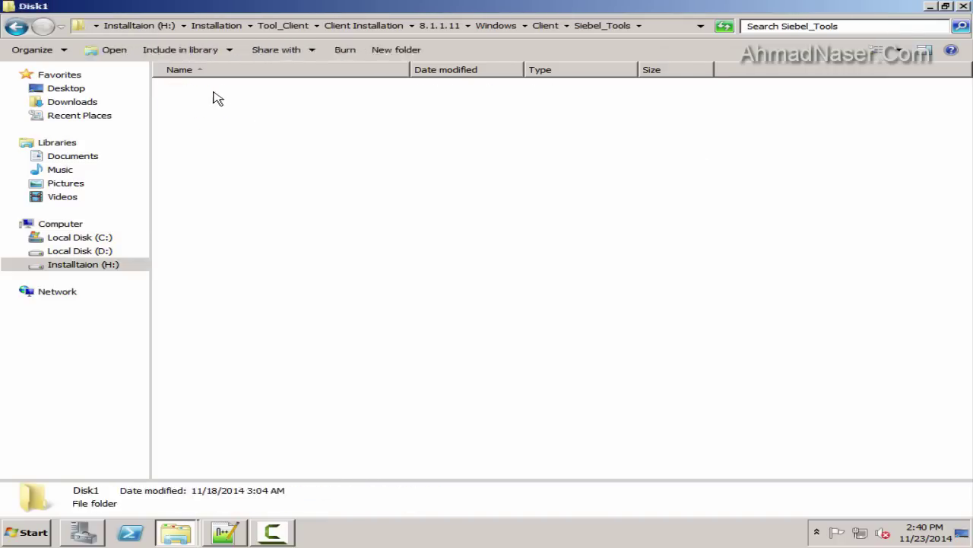
pyautogui.doubleClick(213, 95)
# Set module.exe to Windows XP (Service Pack 2) compatibility as administrator and run it elevated
pyautogui.rightClick(202, 154)
pyautogui.click(245, 333)
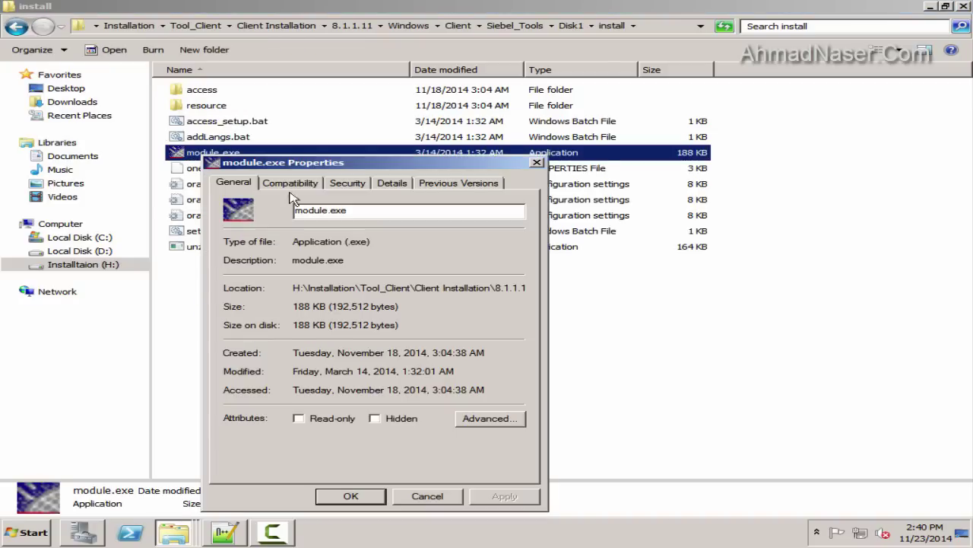
pyautogui.click(290, 183)
pyautogui.click(244, 264)
pyautogui.click(445, 281)
pyautogui.click(331, 388)
pyautogui.click(308, 430)
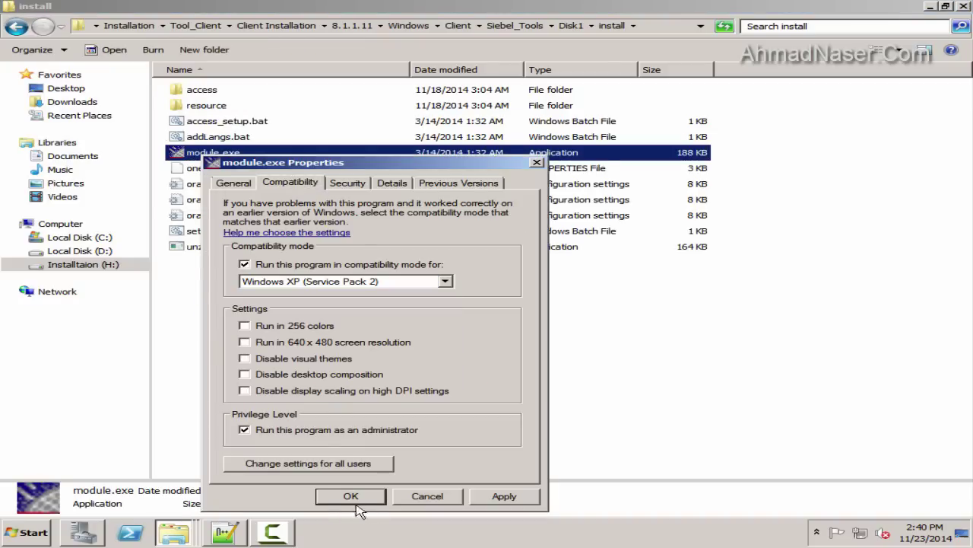
pyautogui.click(351, 496)
pyautogui.rightClick(272, 153)
pyautogui.click(305, 168)
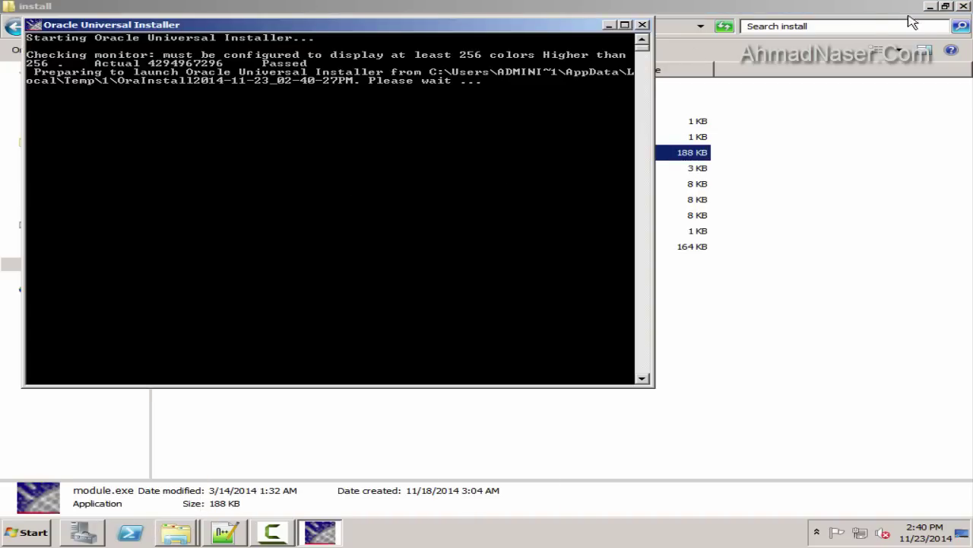
# Move past the installer's welcome page and select the Siebel8_tools1 home as the install target
pyautogui.click(930, 7)
pyautogui.moveTo(234, 28); pyautogui.dragTo(423, 51)
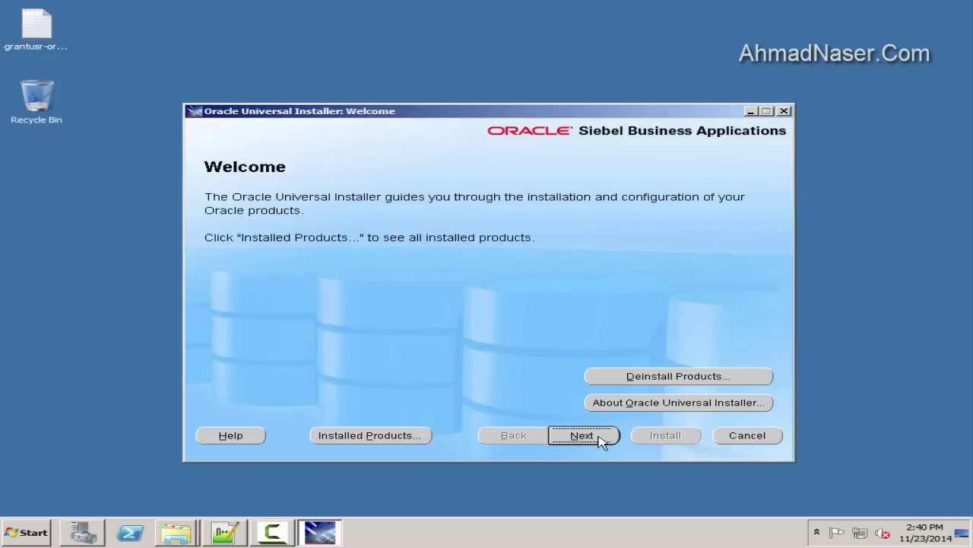
pyautogui.click(604, 435)
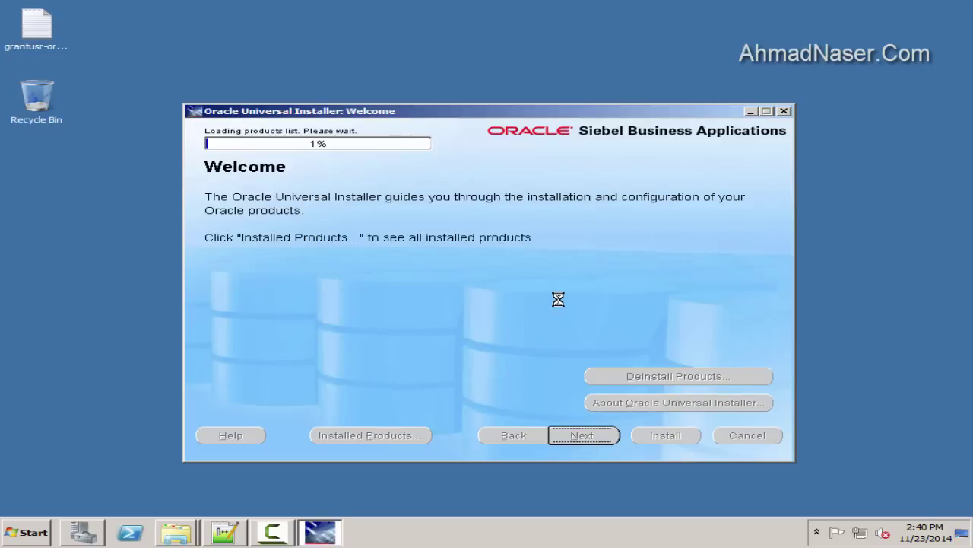
pyautogui.click(684, 227)
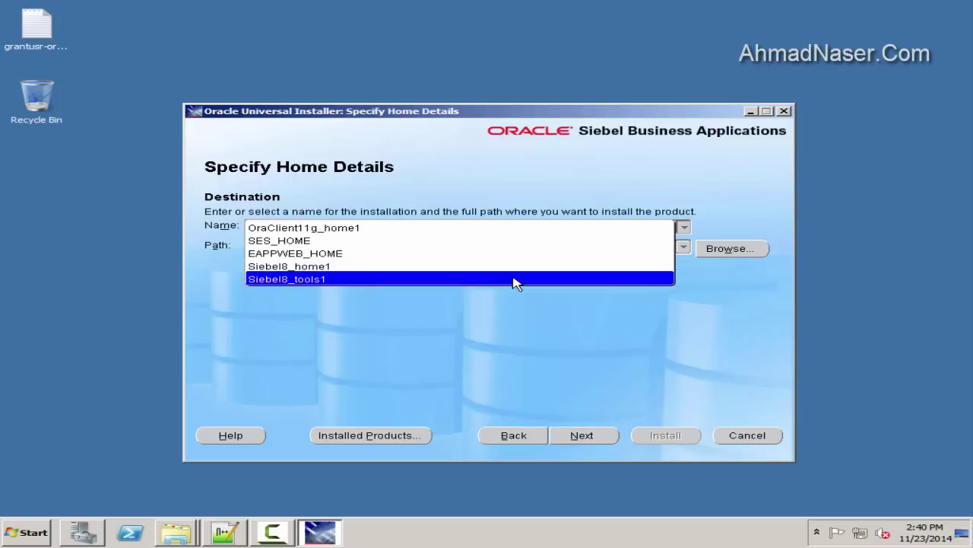
pyautogui.click(515, 279)
pyautogui.click(425, 241)
pyautogui.click(437, 243)
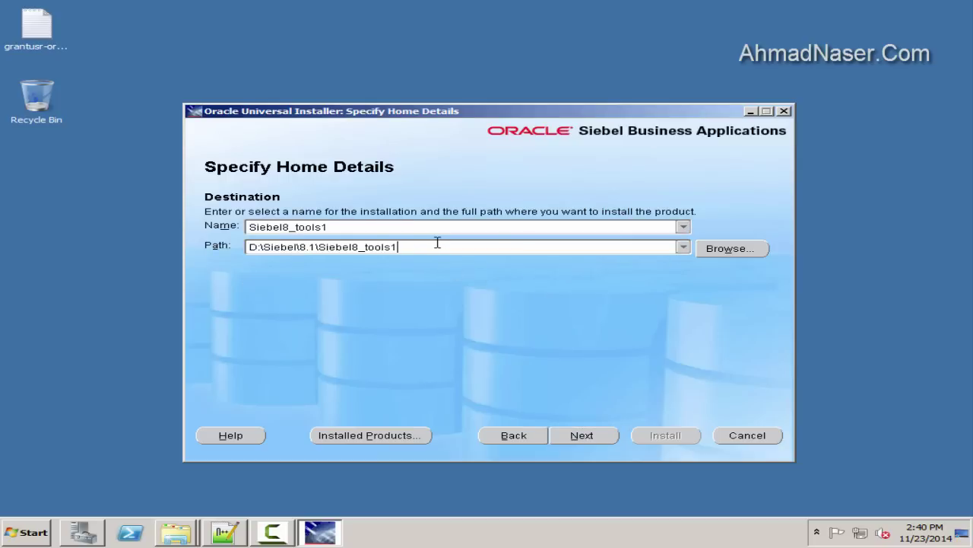
pyautogui.click(570, 440)
# Check the D:\Siebel\8.1\Siebel8_tools1 folder path in the Computer window
pyautogui.press('super')
pyautogui.click(274, 276)
pyautogui.doubleClick(504, 110)
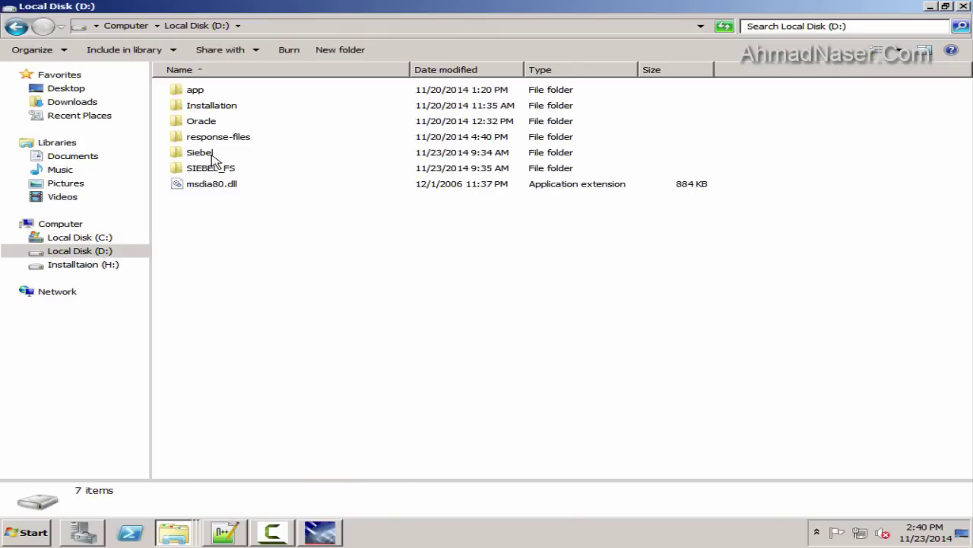
pyautogui.doubleClick(214, 156)
pyautogui.doubleClick(191, 91)
pyautogui.doubleClick(219, 106)
pyautogui.click(476, 28)
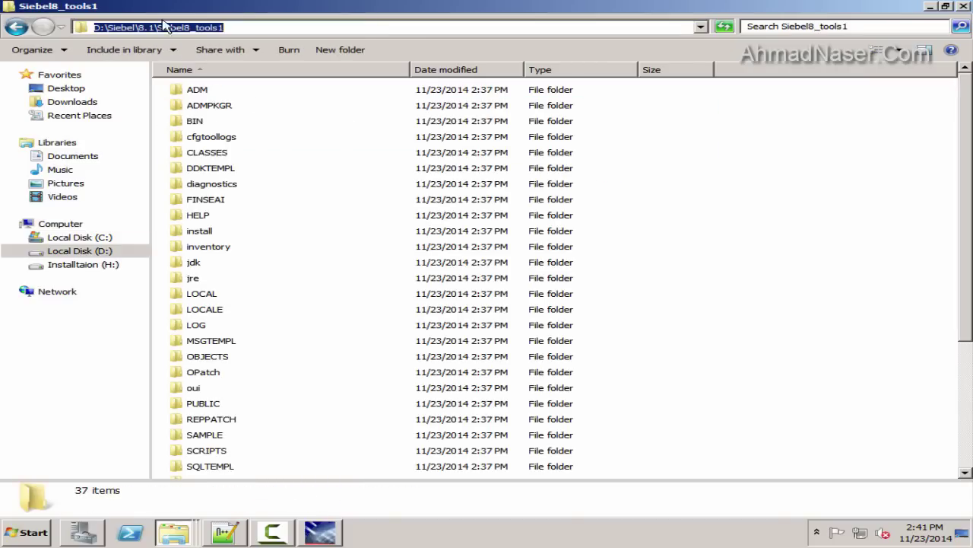
pyautogui.click(964, 6)
# Skip the email page, install the Siebel Tools PatchSet, then exit the installer
pyautogui.click(563, 433)
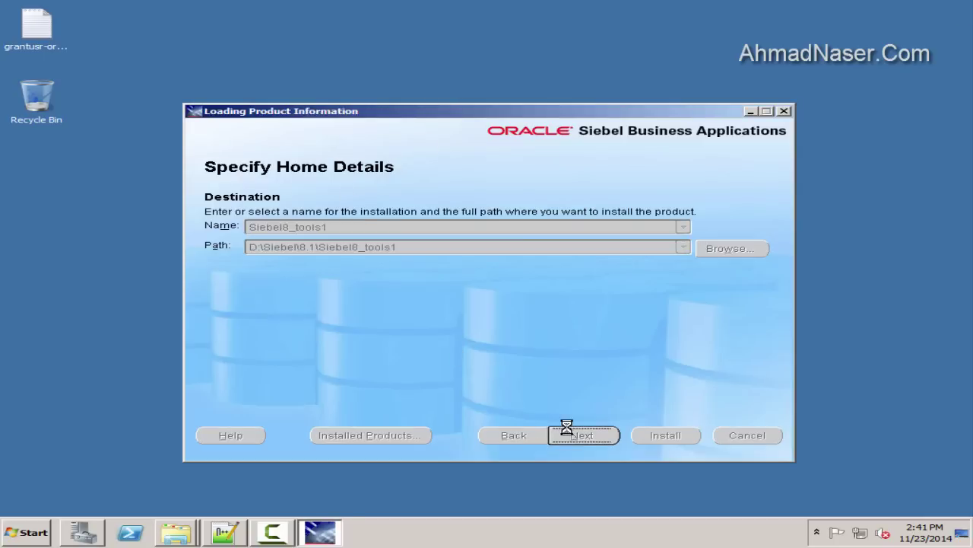
pyautogui.click(571, 434)
pyautogui.click(620, 327)
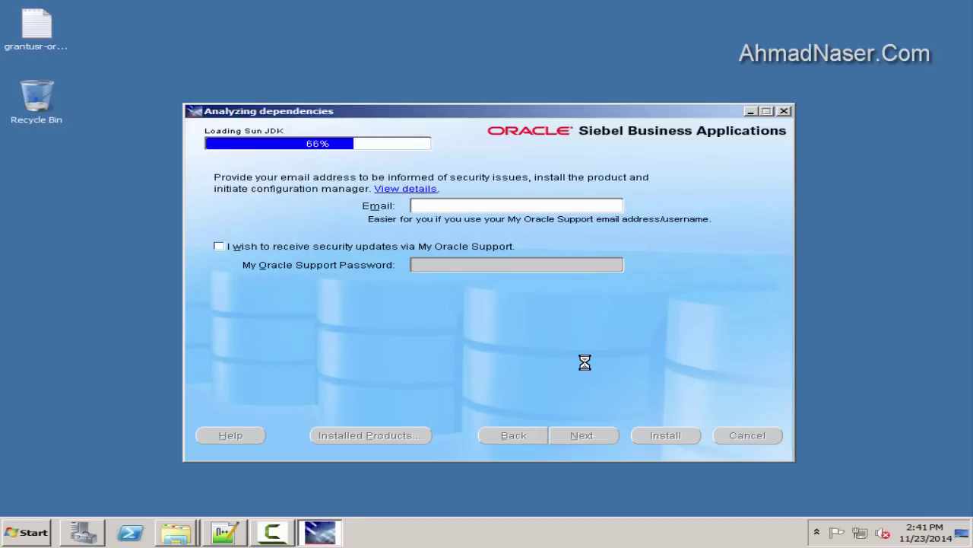
pyautogui.click(664, 434)
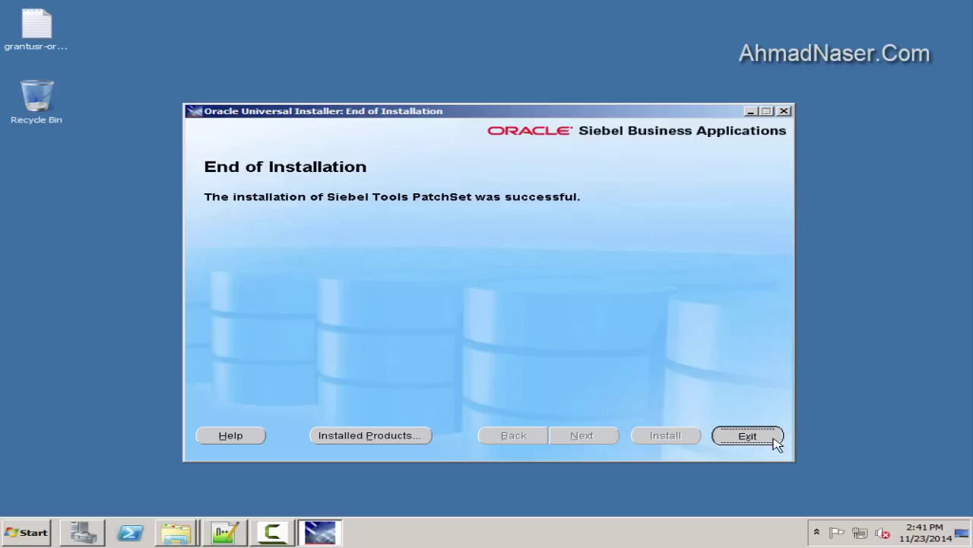
pyautogui.click(776, 442)
pyautogui.click(512, 318)
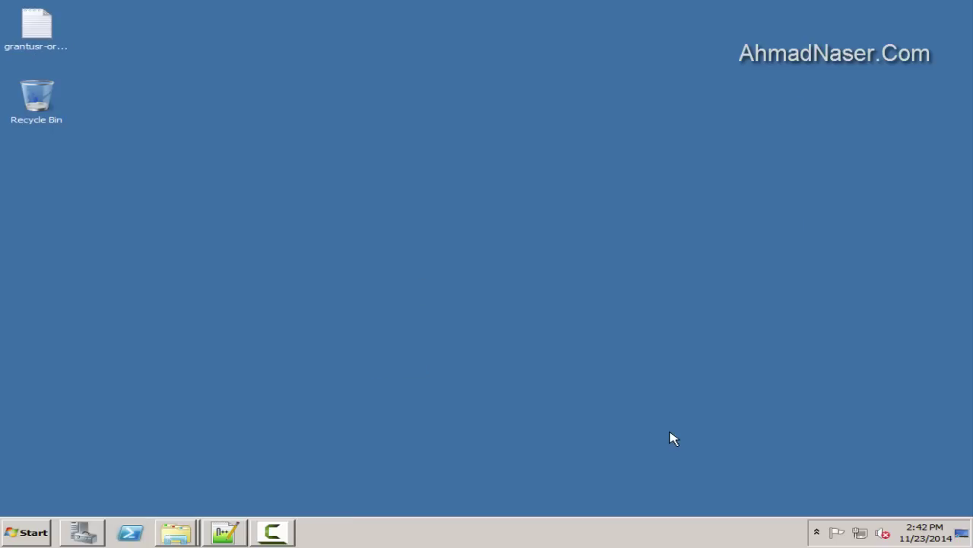
# Locate iexplore.exe from the Start menu and launch Internet Explorer as the default browser
pyautogui.click(26, 532)
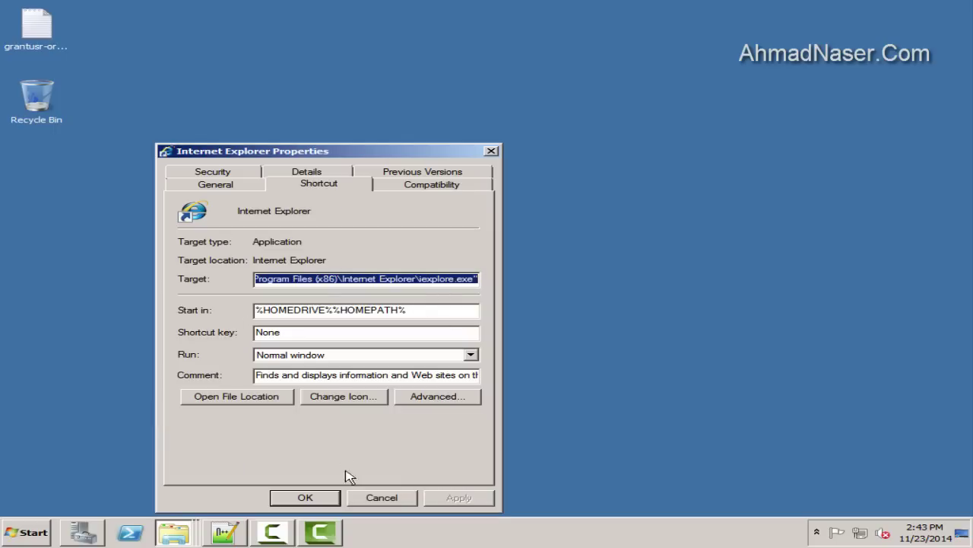
pyautogui.click(233, 397)
pyautogui.rightClick(232, 262)
pyautogui.click(266, 278)
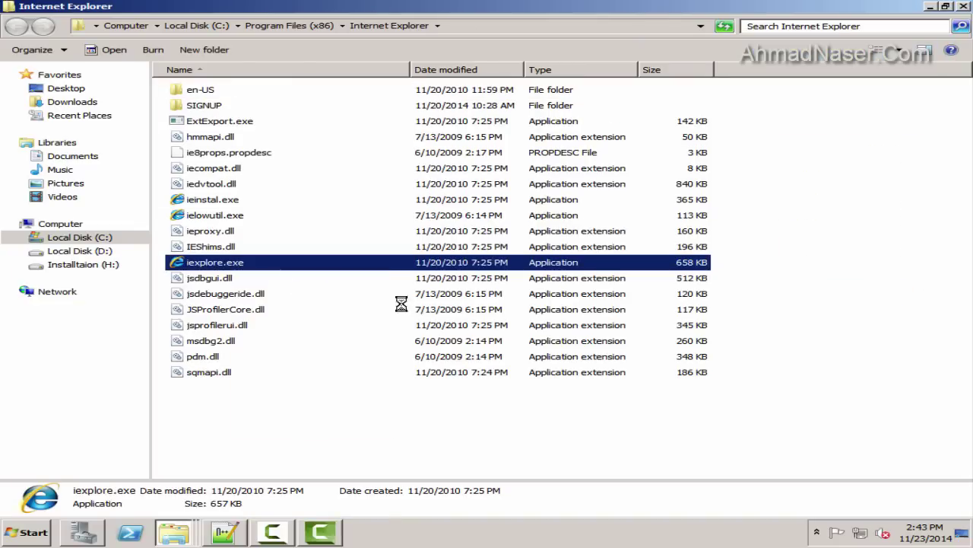
pyautogui.click(549, 288)
# Review the Privacy, Advanced, Programs, Connections and Content tabs in Internet Options
pyautogui.click(911, 67)
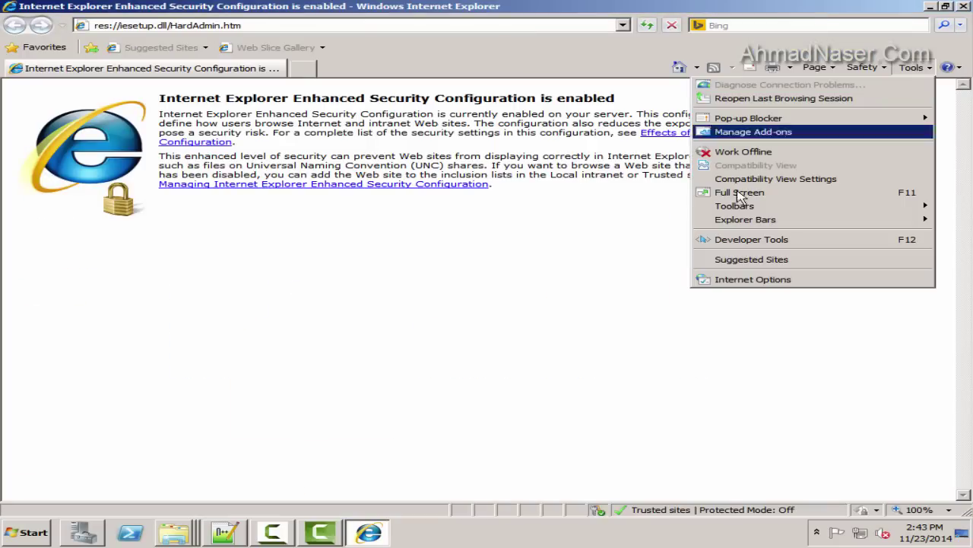
pyautogui.click(750, 279)
pyautogui.click(142, 119)
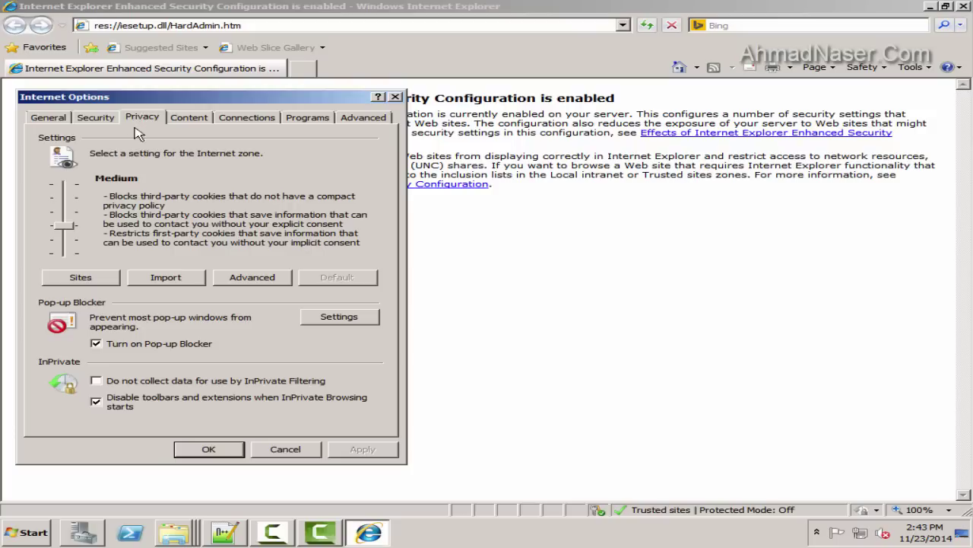
pyautogui.click(347, 120)
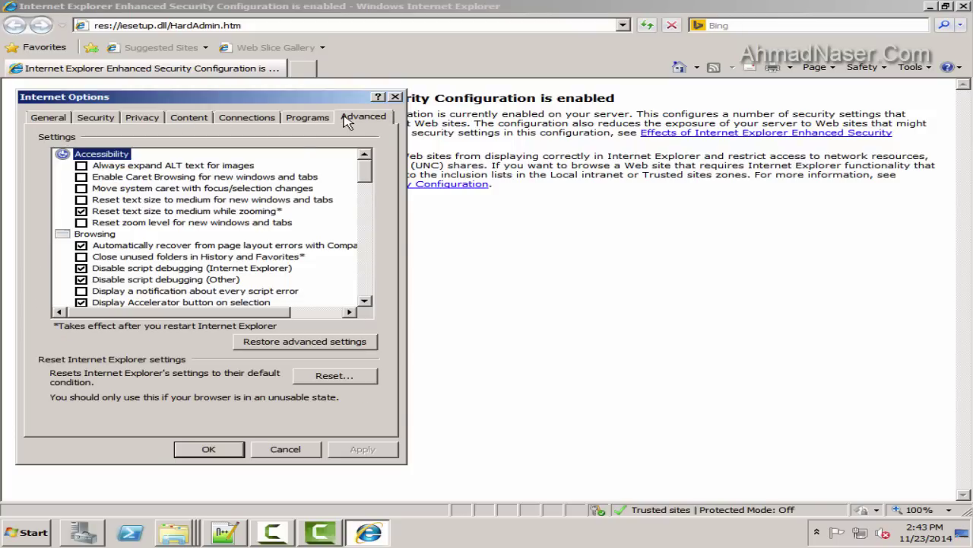
pyautogui.click(308, 119)
pyautogui.click(226, 118)
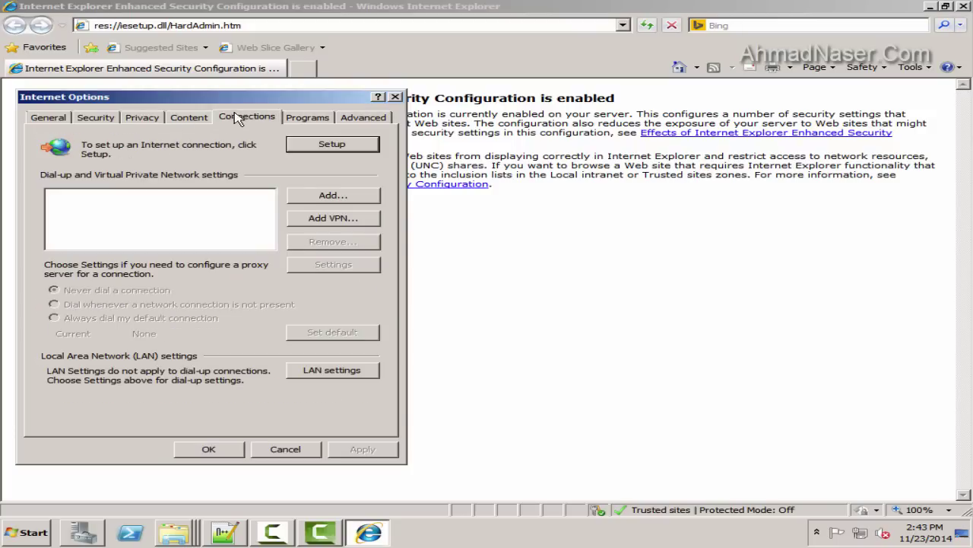
pyautogui.click(189, 118)
pyautogui.click(143, 118)
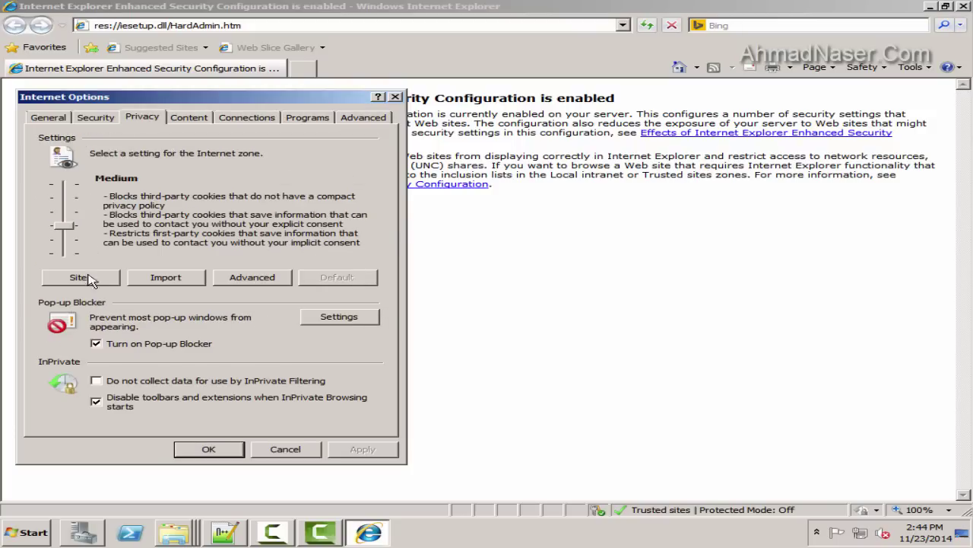
pyautogui.click(224, 280)
pyautogui.click(250, 298)
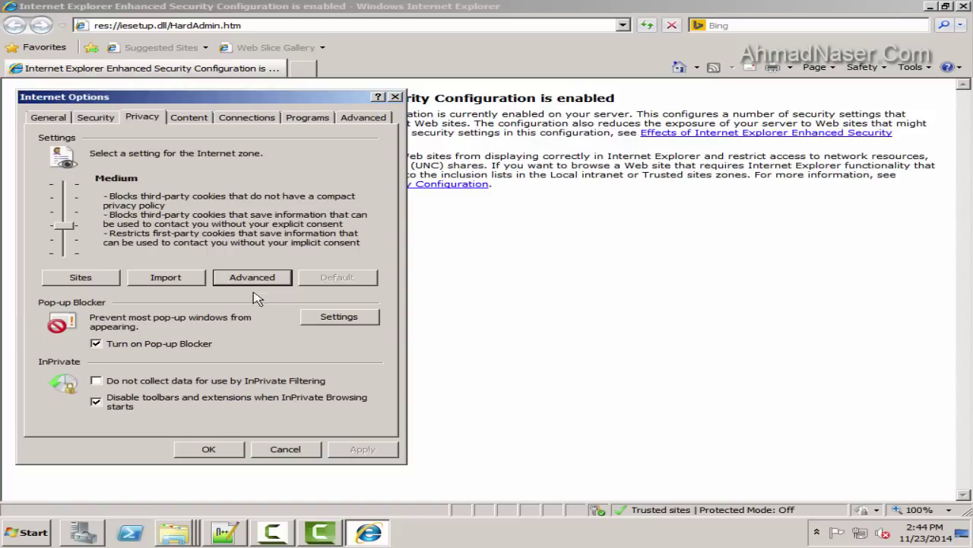
# Lower Trusted sites to Medium-low, turn off Protected Mode for Restricted sites, and apply
pyautogui.click(93, 117)
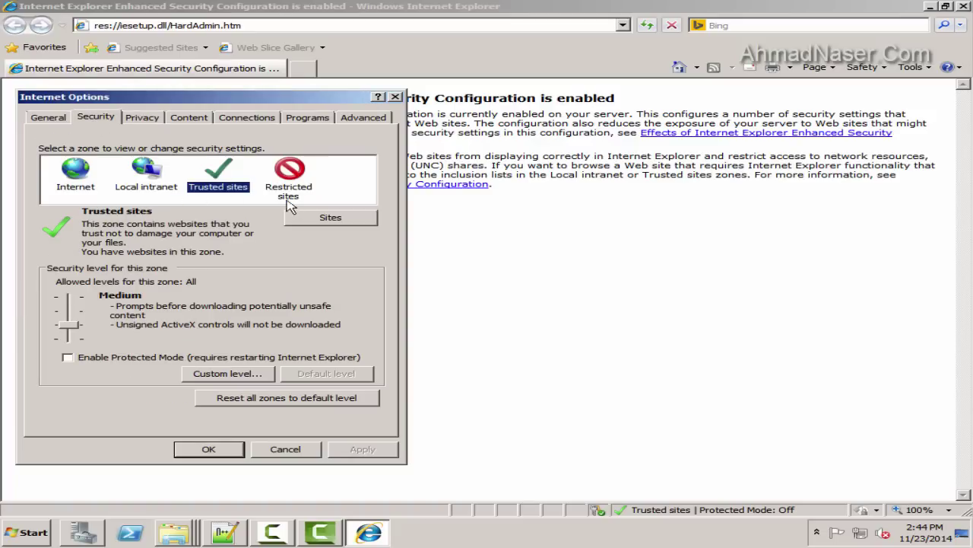
pyautogui.moveTo(68, 325); pyautogui.dragTo(68, 337)
pyautogui.click(146, 171)
pyautogui.click(74, 167)
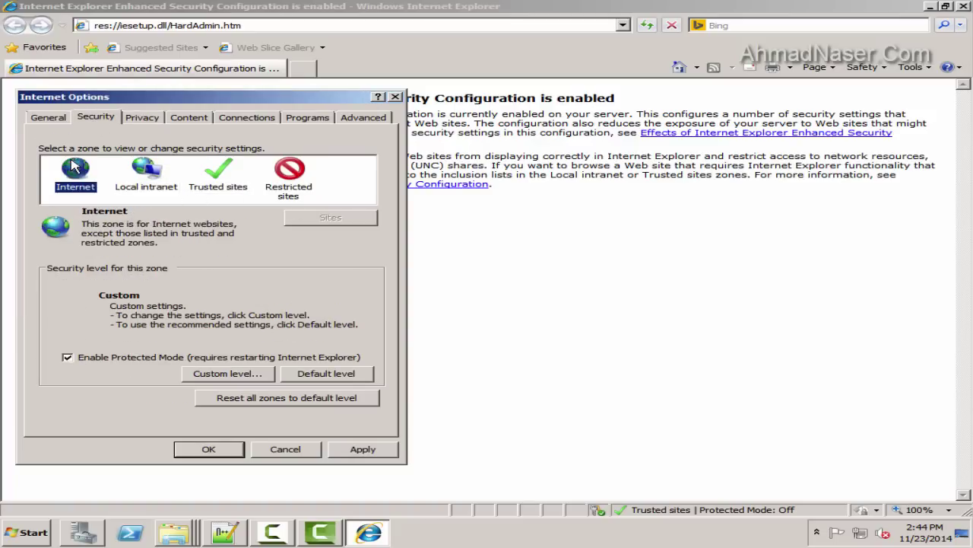
pyautogui.click(283, 194)
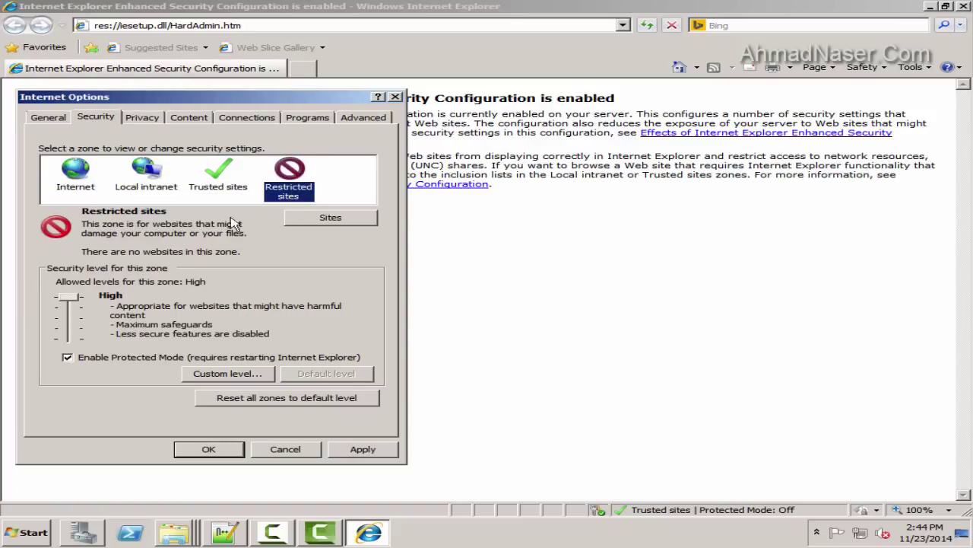
pyautogui.click(69, 357)
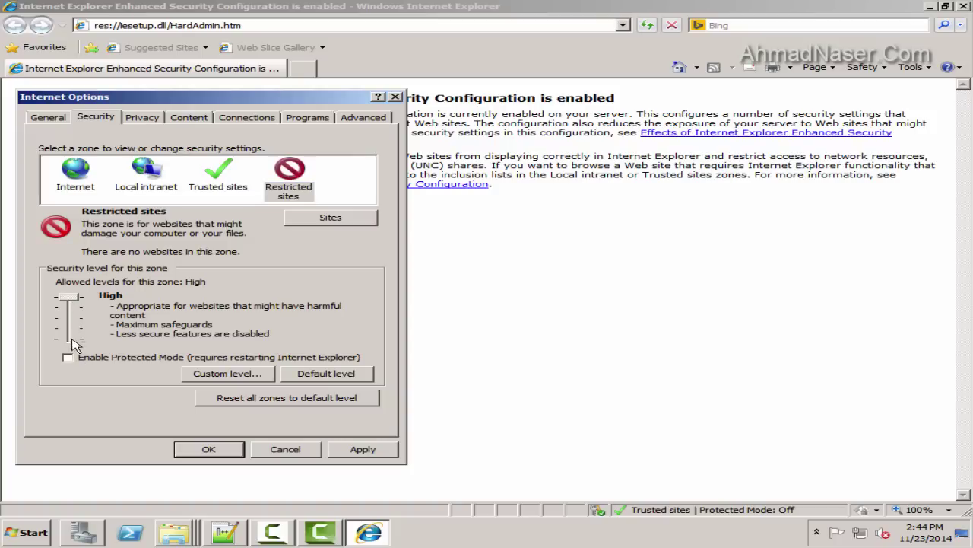
pyautogui.click(366, 450)
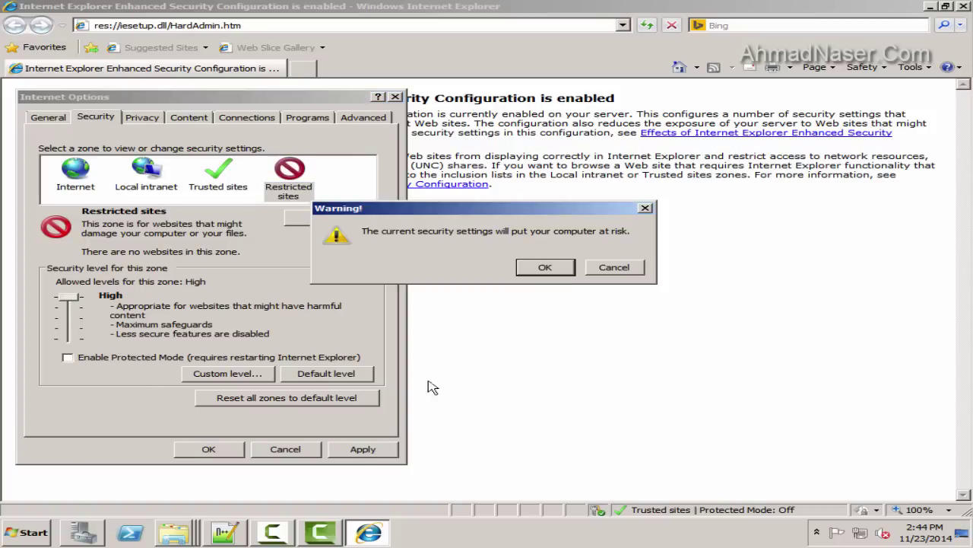
pyautogui.click(557, 266)
pyautogui.click(335, 219)
pyautogui.write('h')
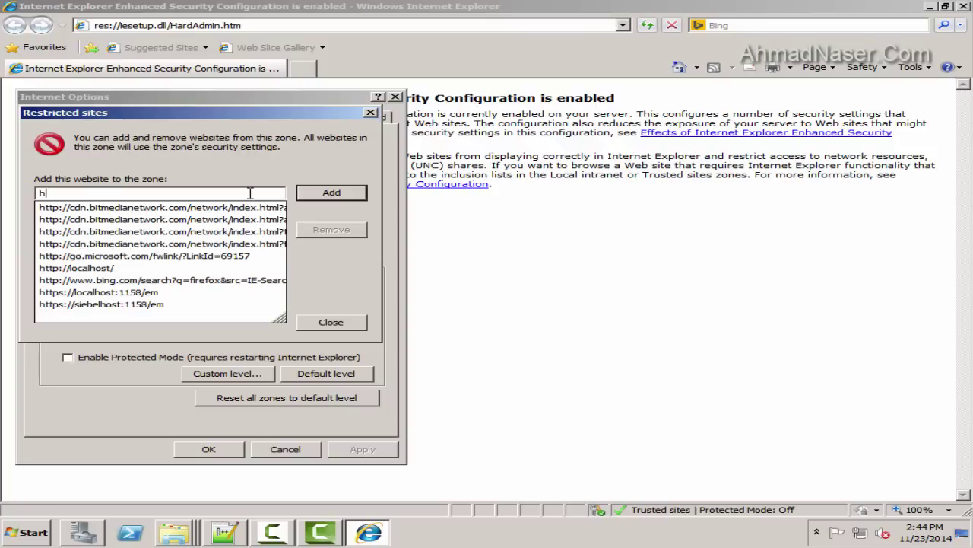
pyautogui.write('ttp://l')
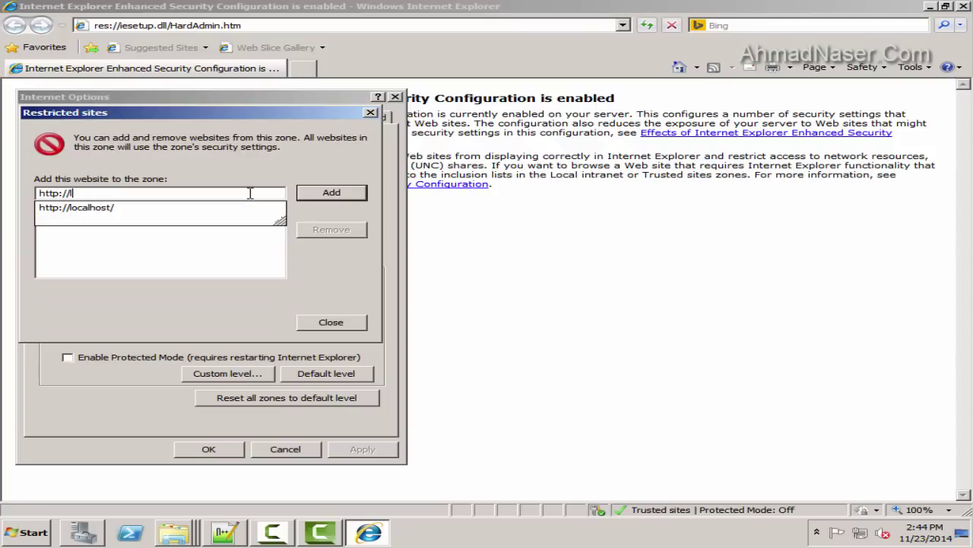
pyautogui.write('ocalhost/')
pyautogui.press('Return')
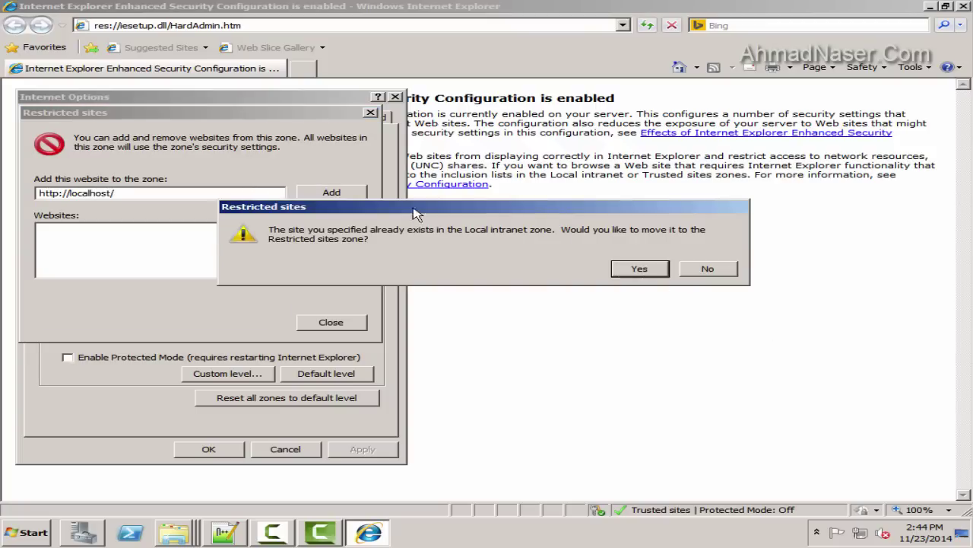
pyautogui.click(636, 268)
pyautogui.click(335, 323)
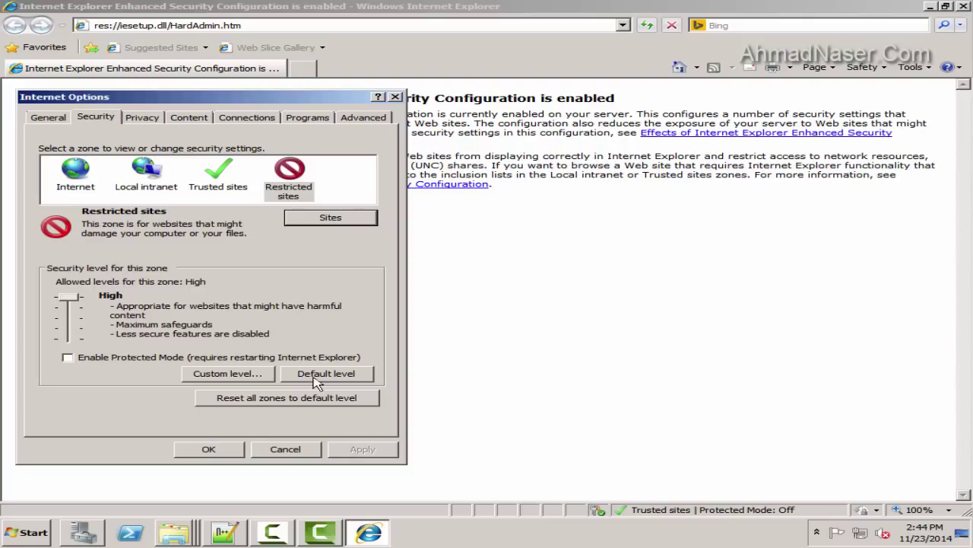
pyautogui.click(219, 175)
pyautogui.click(146, 173)
pyautogui.click(75, 173)
pyautogui.click(209, 449)
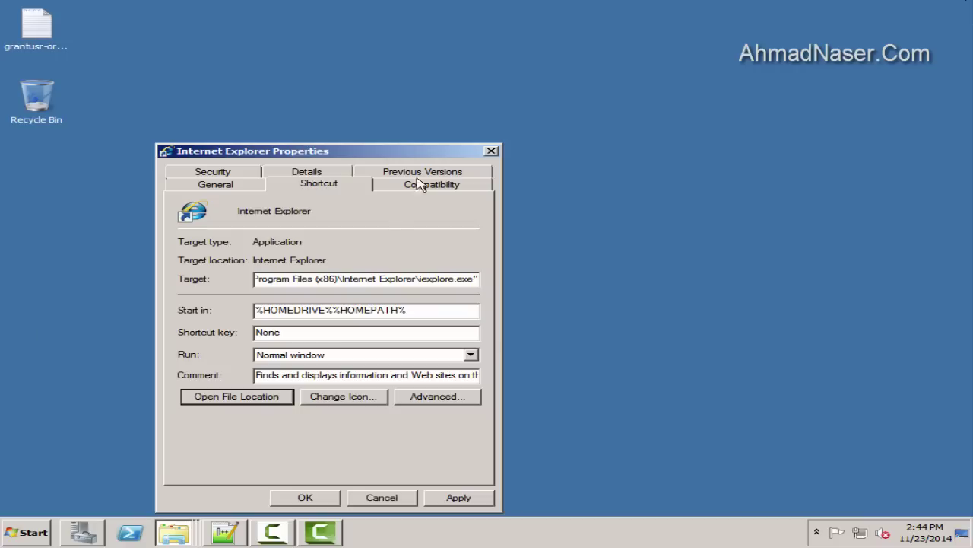
# Copy Internet Explorer's executable path from its shortcut properties
pyautogui.click(391, 279)
pyautogui.hotkey('ctrl', 'a')
pyautogui.hotkey('ctrl', 'c')
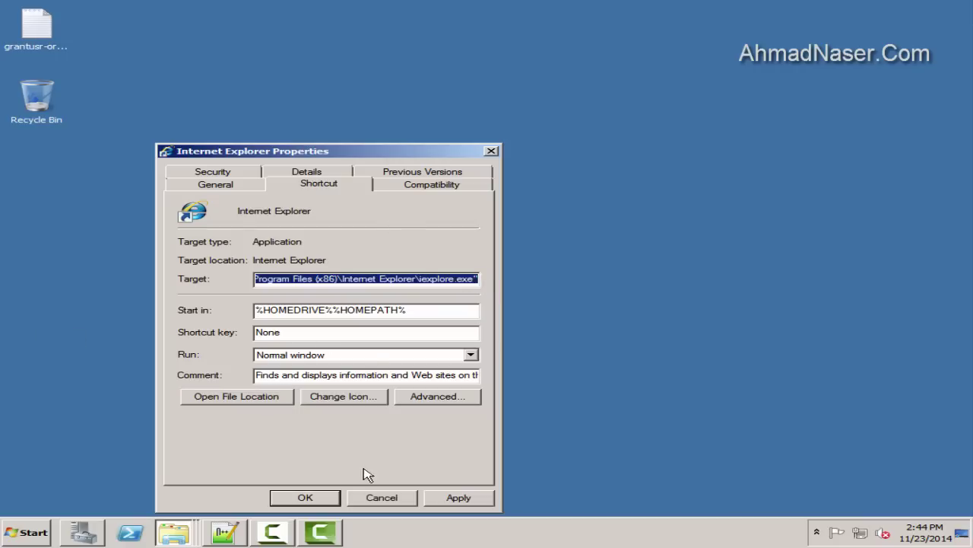
pyautogui.click(387, 498)
pyautogui.click(27, 533)
pyautogui.click(45, 476)
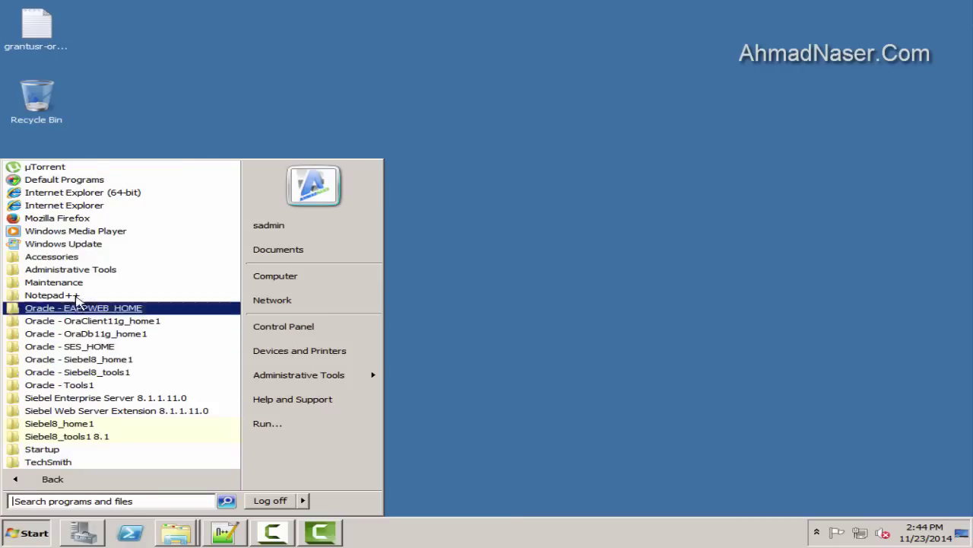
pyautogui.rightClick(76, 207)
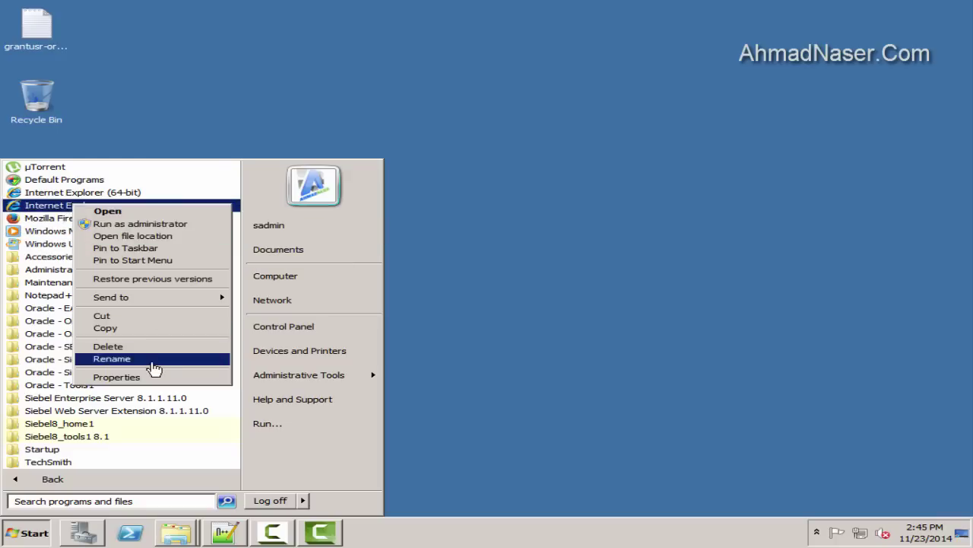
pyautogui.click(152, 376)
pyautogui.click(366, 497)
# Browse the Start menu's Oracle folders to the Siebel Web Client 8.1 shortcuts
pyautogui.click(26, 532)
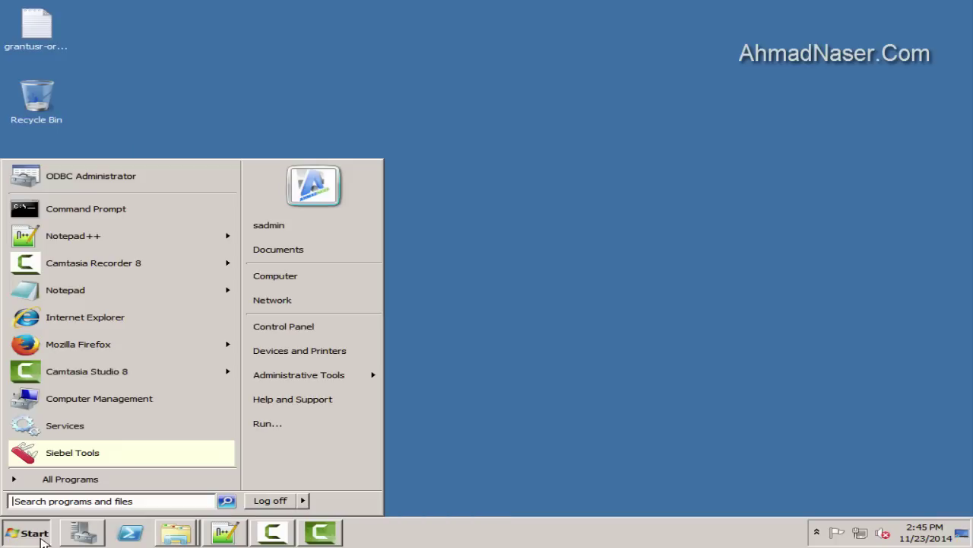
pyautogui.click(76, 476)
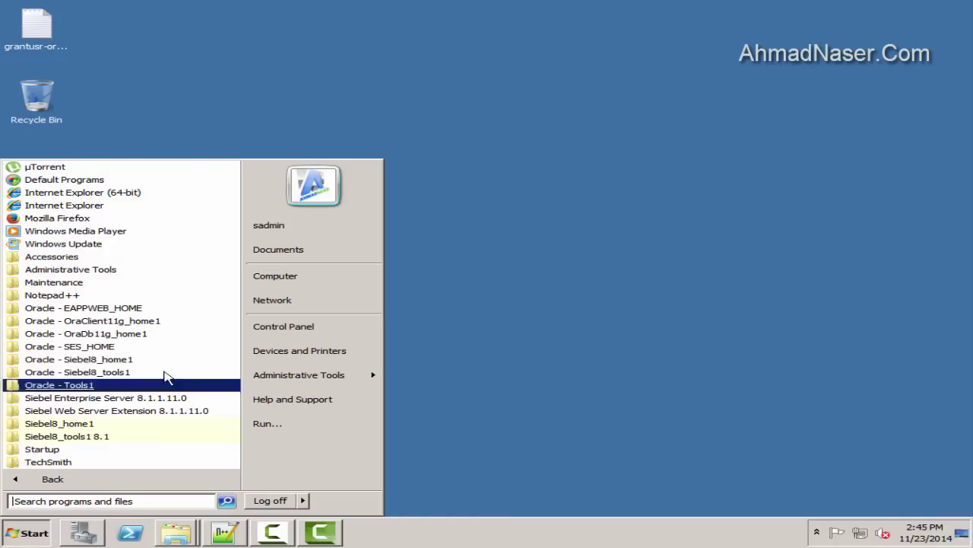
pyautogui.click(114, 359)
pyautogui.click(135, 371)
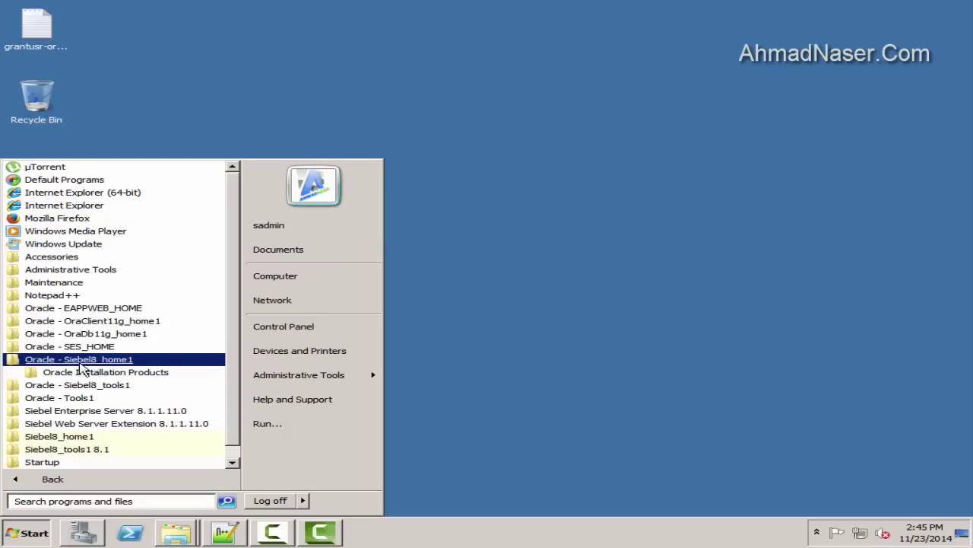
pyautogui.click(102, 384)
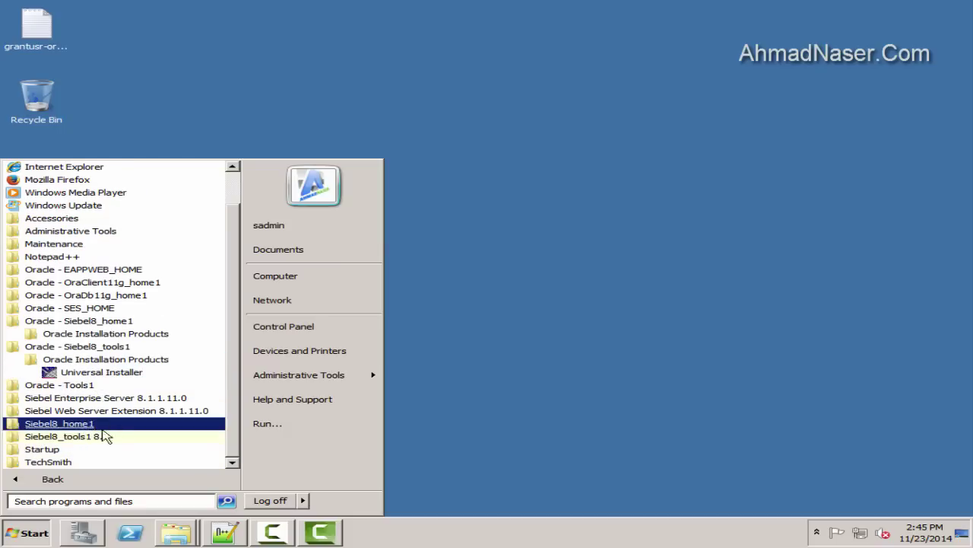
pyautogui.click(96, 403)
pyautogui.click(96, 412)
pyautogui.click(99, 426)
pyautogui.click(99, 426)
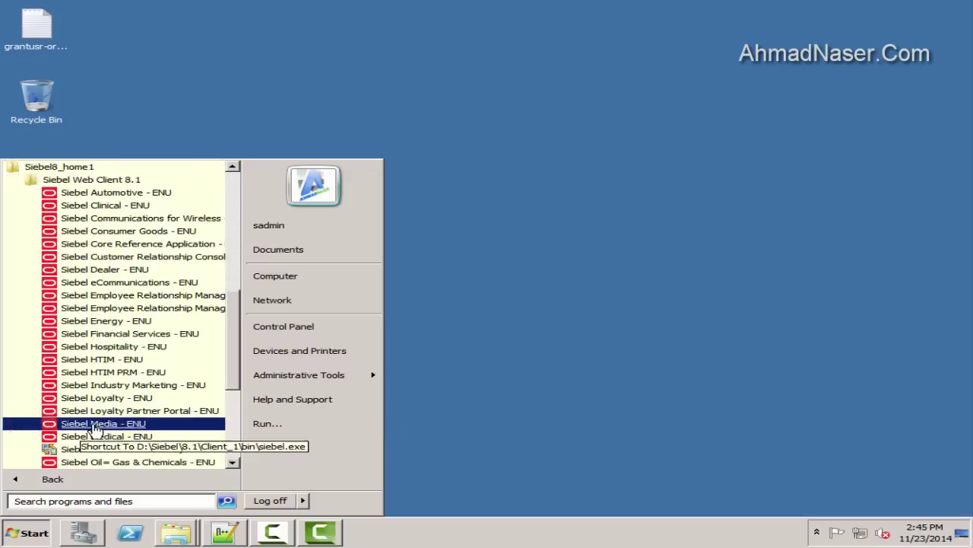
pyautogui.scroll(1, 135, 337)
pyautogui.scroll(-4, 122, 357)
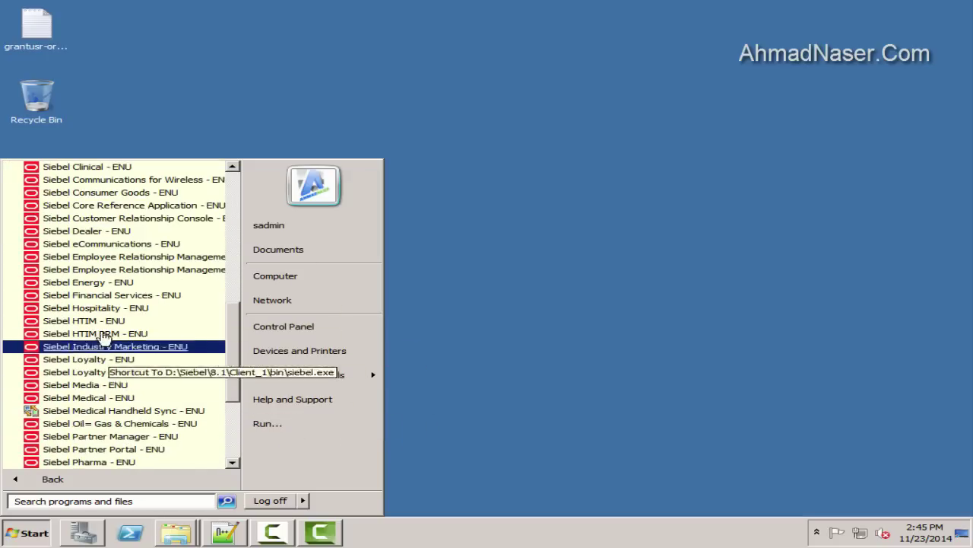
pyautogui.scroll(4, 98, 306)
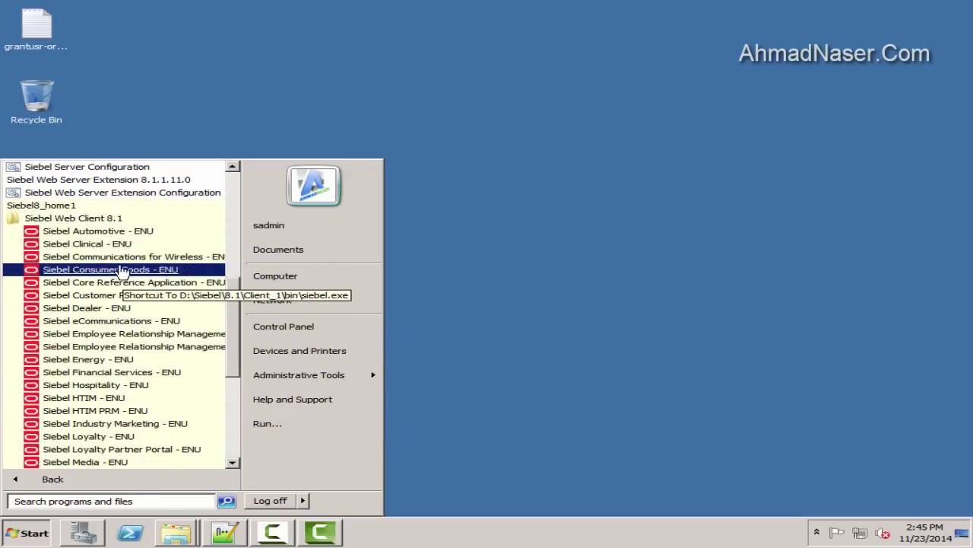
pyautogui.scroll(-1, 144, 335)
# Append /b and the iexplore.exe path to the Siebel eCommunications - ENU shortcut target
pyautogui.rightClick(115, 280)
pyautogui.click(188, 464)
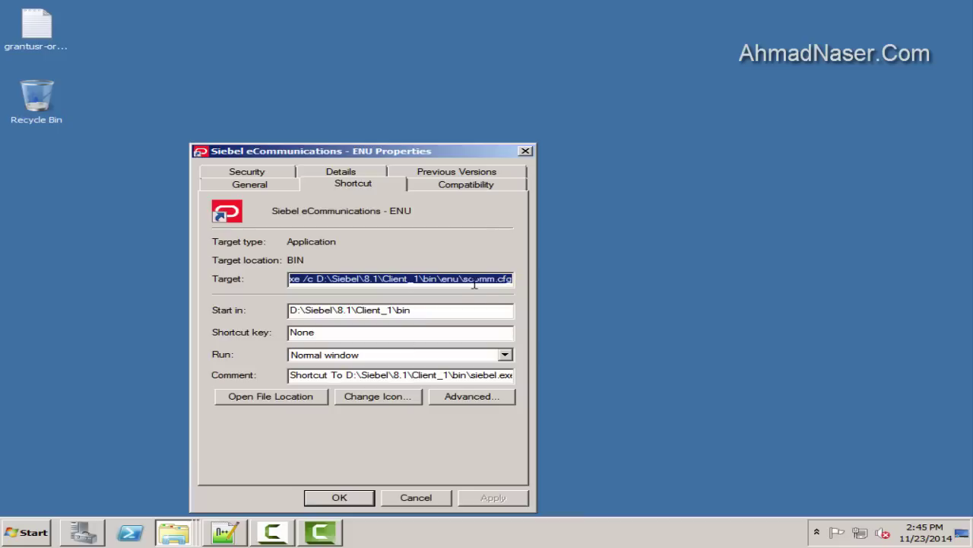
pyautogui.click(489, 280)
pyautogui.moveTo(481, 281); pyautogui.dragTo(619, 297)
pyautogui.press('End')
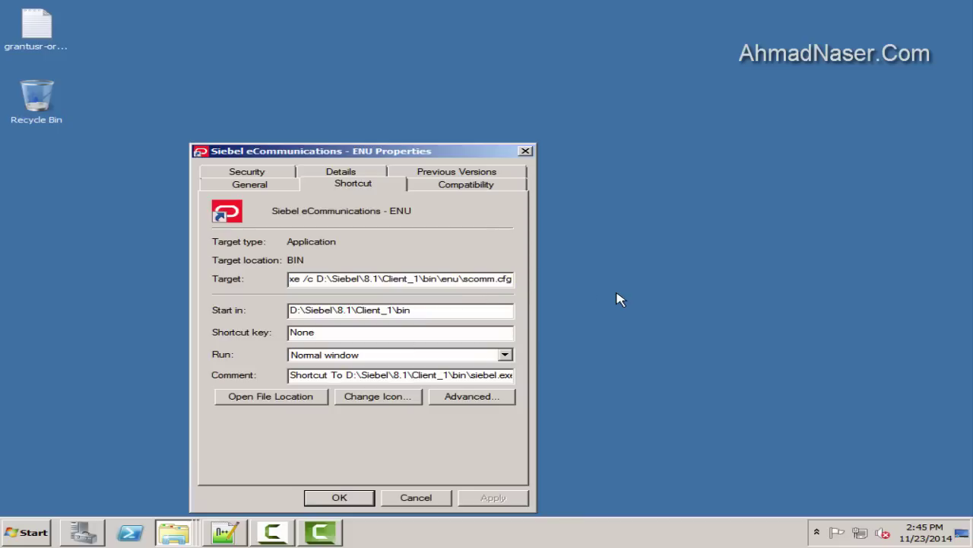
pyautogui.write('/b')
pyautogui.hotkey('ctrl', 'v')
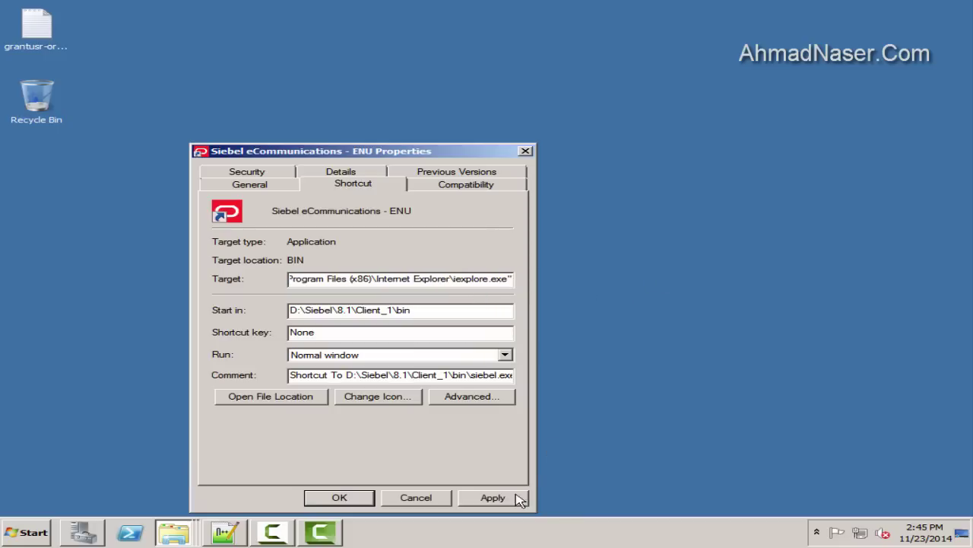
pyautogui.click(519, 499)
pyautogui.click(340, 497)
# Launch Siebel eCommunications from Siebel Web Client 8.1 in the Start menu
pyautogui.click(26, 532)
pyautogui.click(76, 477)
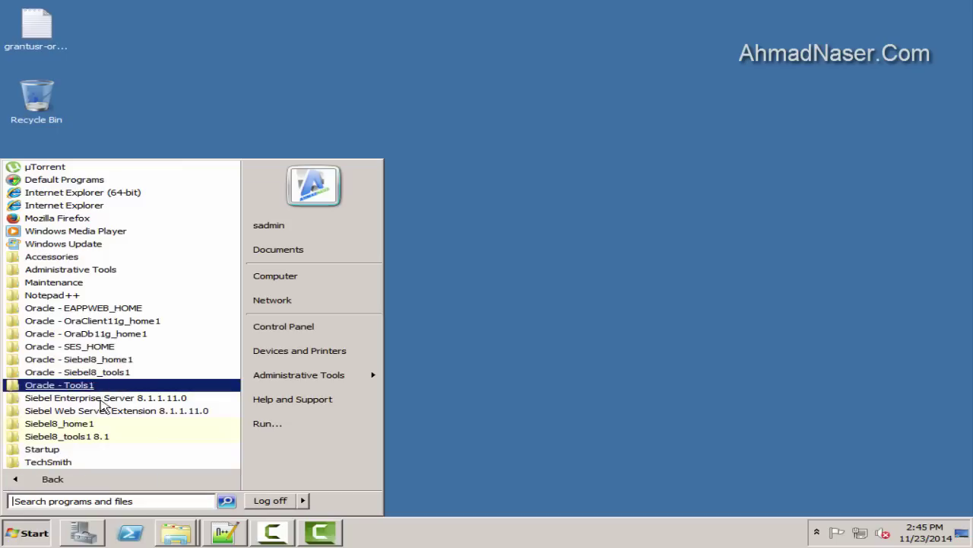
pyautogui.click(68, 423)
pyautogui.click(91, 423)
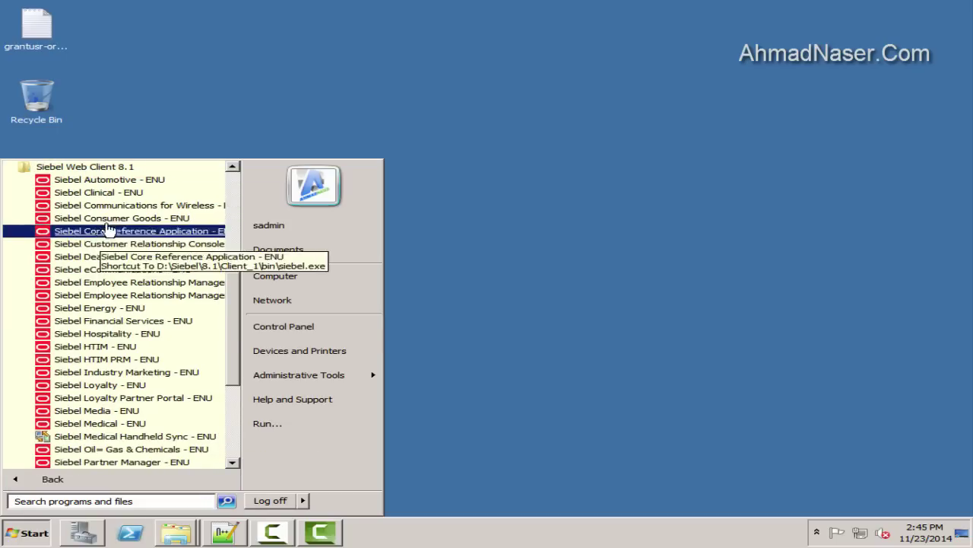
pyautogui.rightClick(130, 269)
pyautogui.click(152, 274)
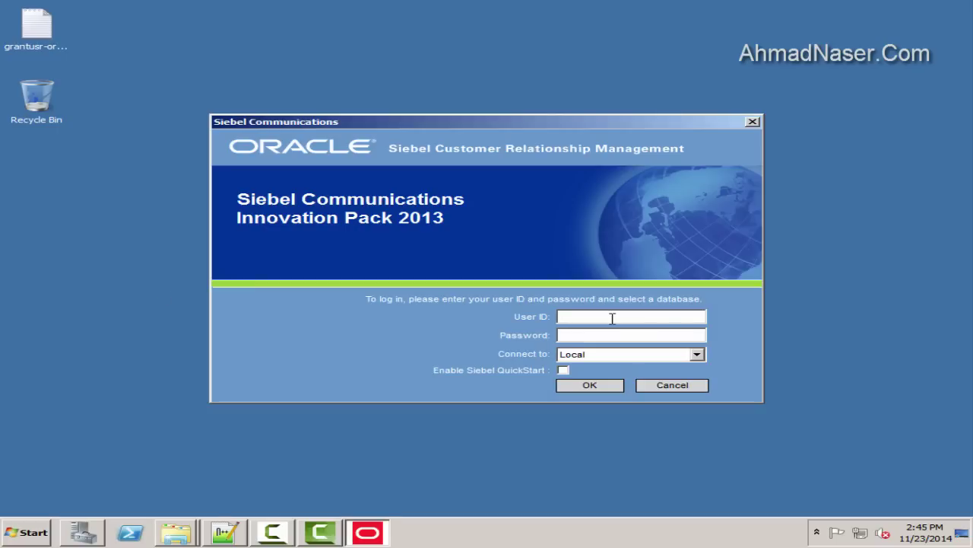
# Log in with the corrected user ID and admin password, connecting to Server
pyautogui.doubleClick(572, 316)
pyautogui.click(606, 318)
pyautogui.moveTo(646, 318); pyautogui.dragTo(595, 318)
pyautogui.press('BackSpace')
pyautogui.click(621, 335)
pyautogui.write('sadmin')
pyautogui.click(608, 354)
pyautogui.click(587, 384)
pyautogui.click(587, 386)
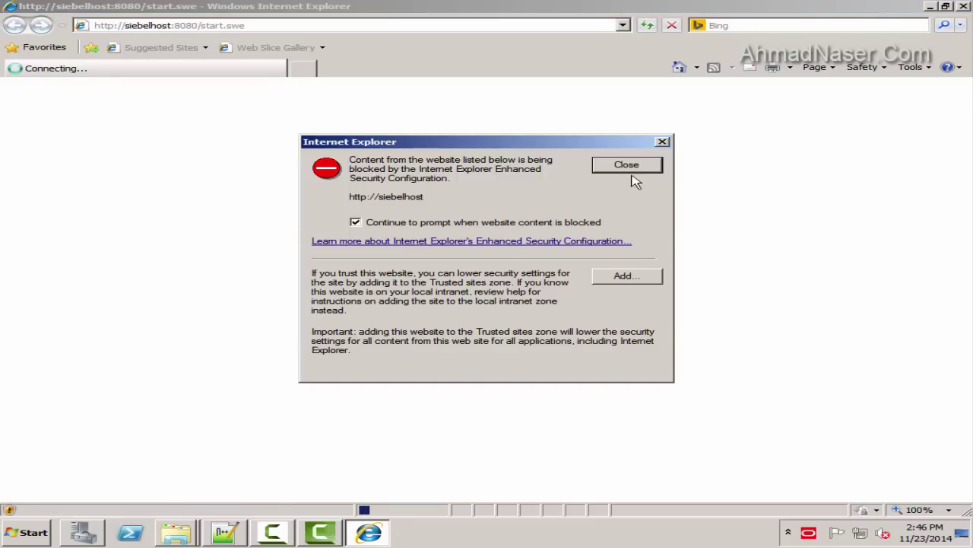
# Trust siebelhost, install the Siebel browser control, run past warnings, then minimize Internet Explorer
pyautogui.click(639, 279)
pyautogui.click(615, 237)
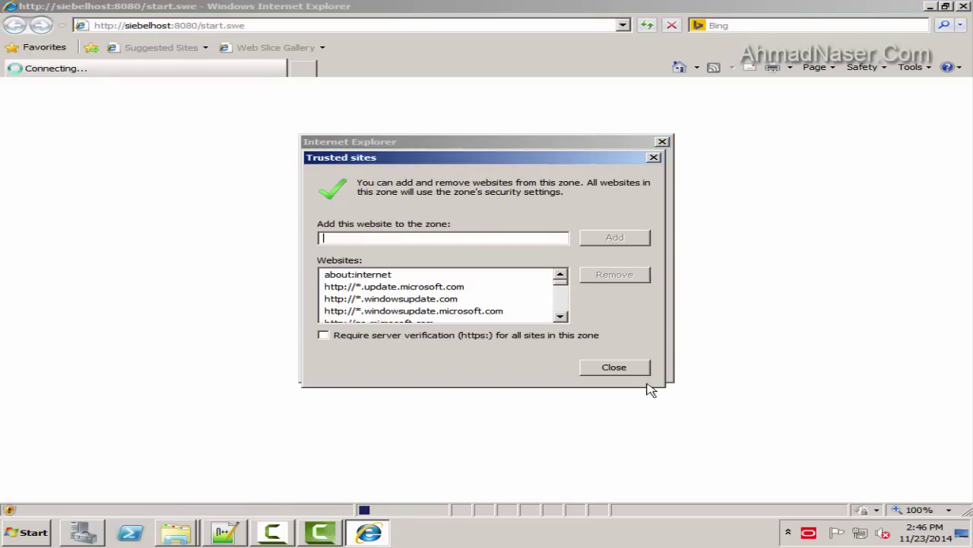
pyautogui.click(618, 368)
pyautogui.click(249, 85)
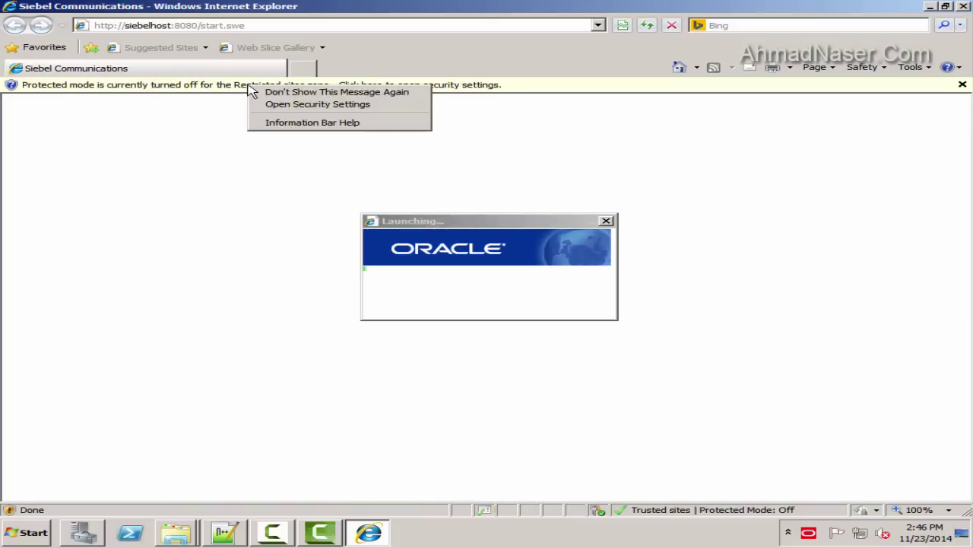
pyautogui.click(549, 237)
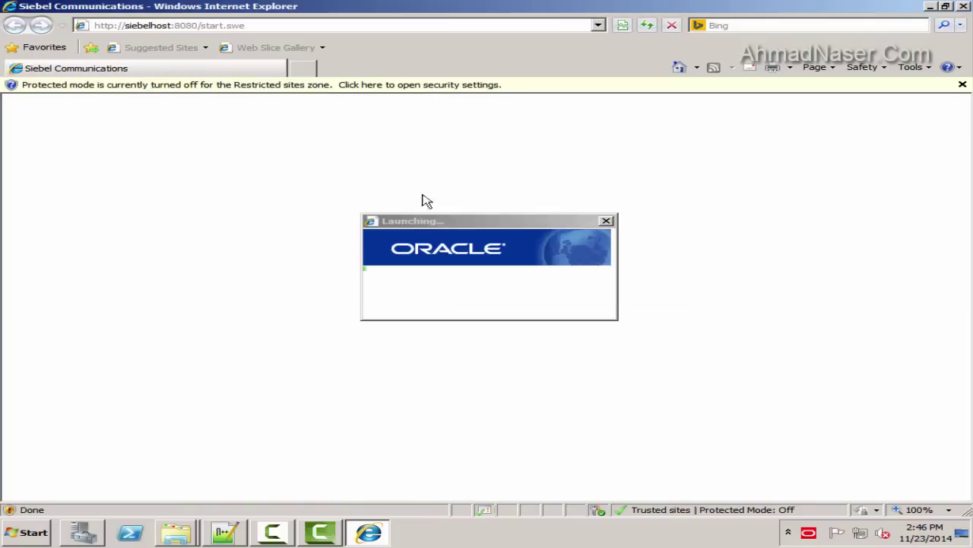
pyautogui.click(639, 395)
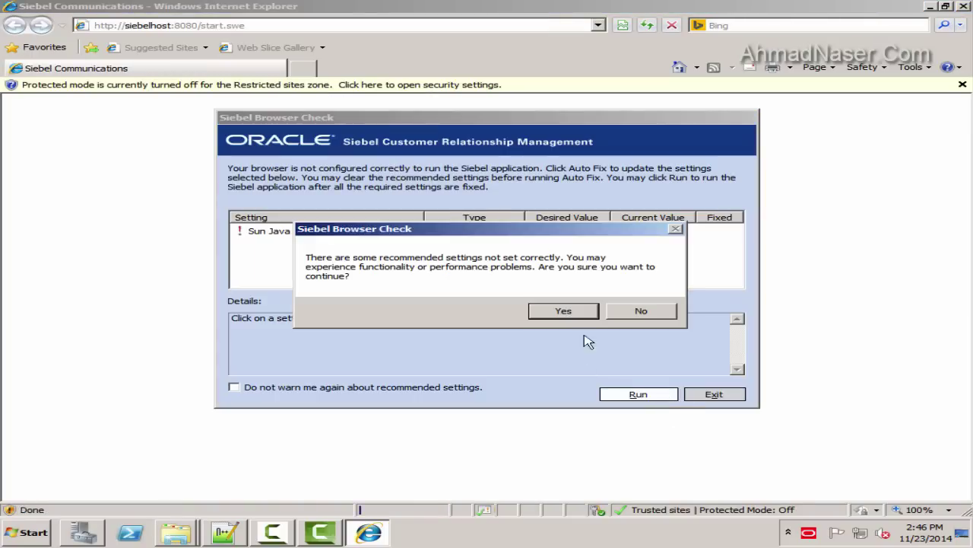
pyautogui.click(560, 311)
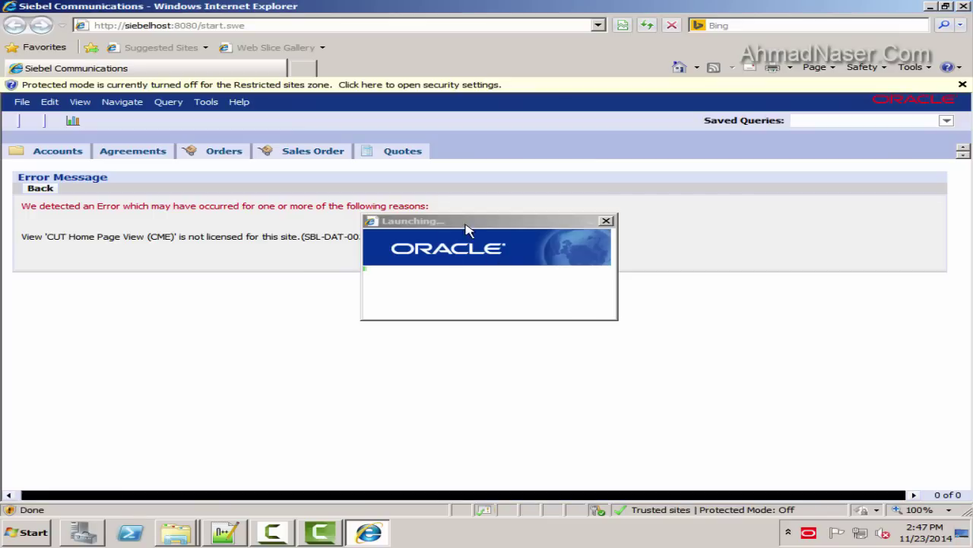
pyautogui.moveTo(487, 215); pyautogui.dragTo(568, 181)
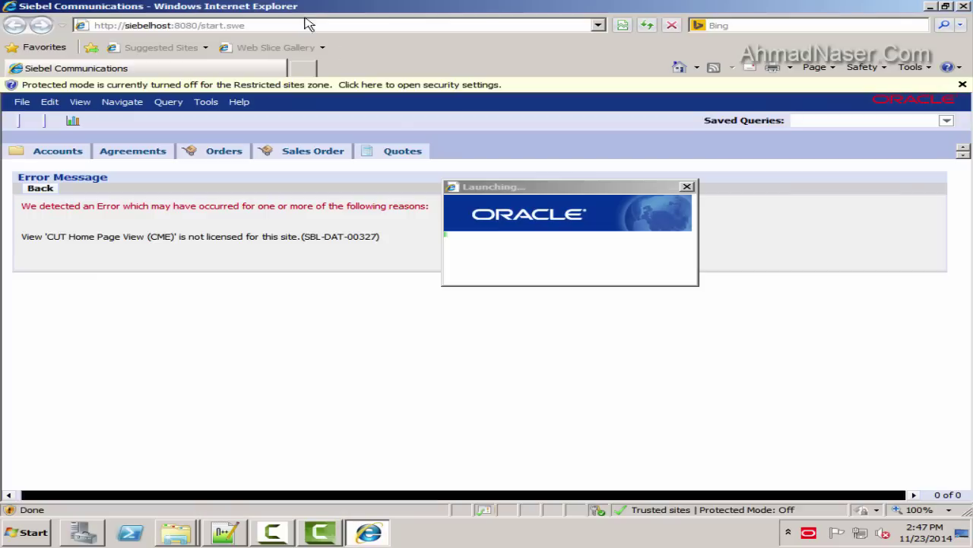
pyautogui.click(931, 7)
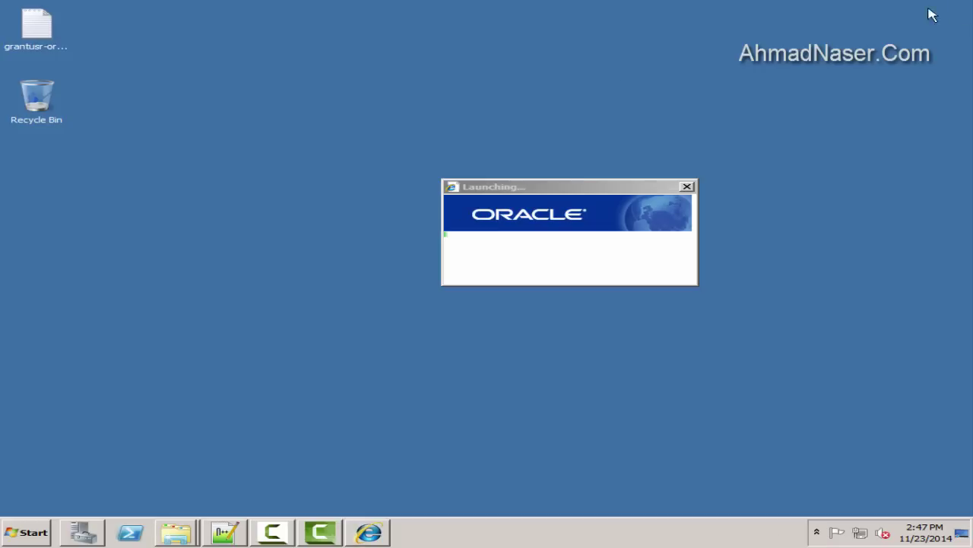
# Relaunch Siebel eCommunications from the Start menu by searching 'ec'
pyautogui.moveTo(512, 191); pyautogui.dragTo(373, 191)
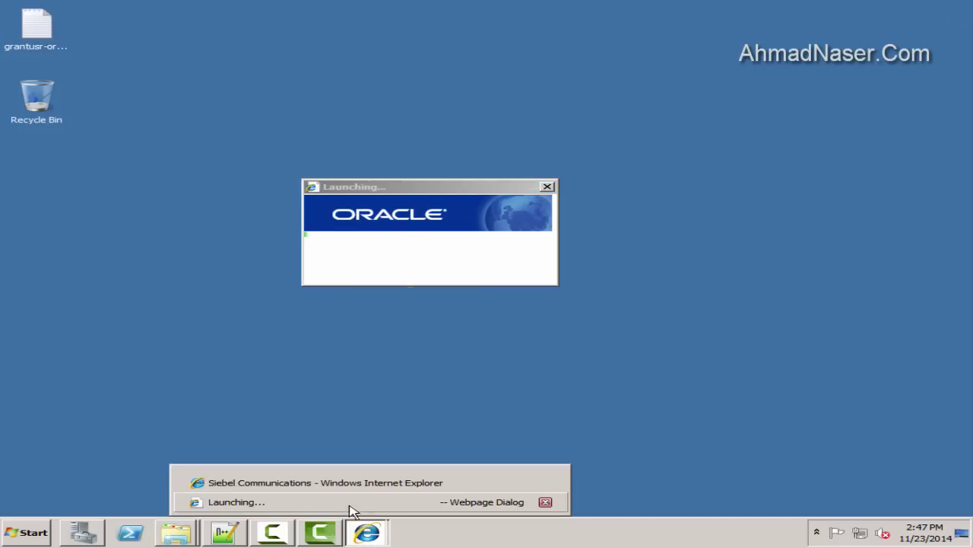
pyautogui.rightClick(193, 53)
pyautogui.click(252, 89)
pyautogui.click(27, 533)
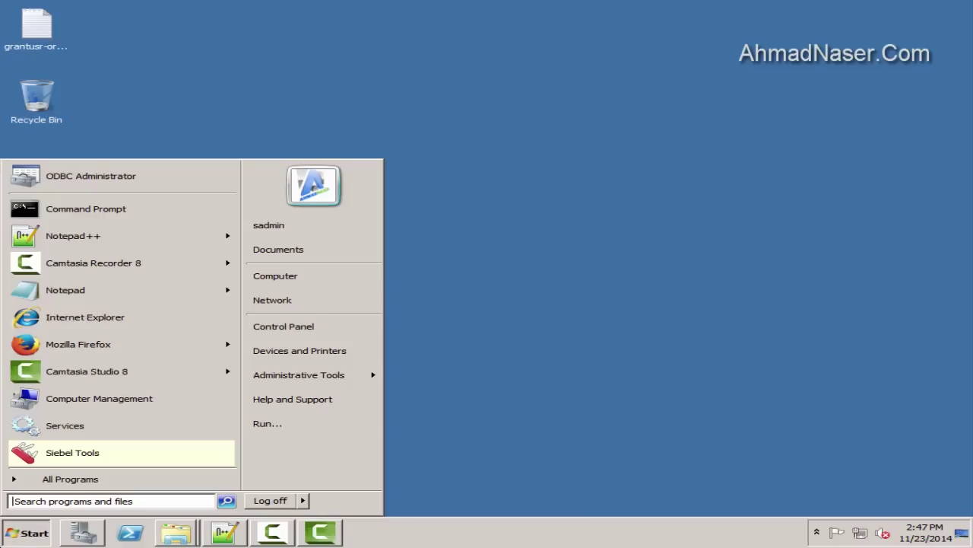
pyautogui.click(66, 479)
pyautogui.write('ec')
pyautogui.rightClick(88, 187)
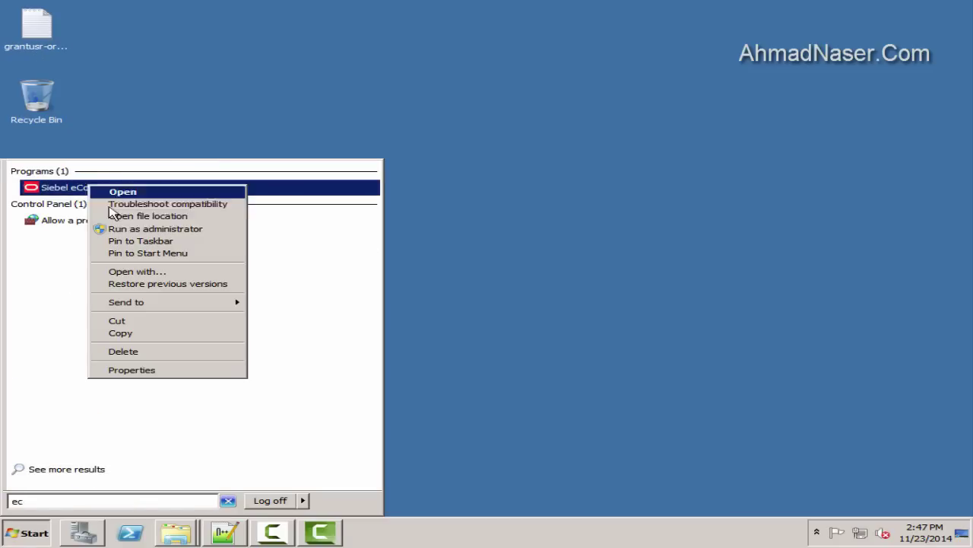
pyautogui.click(130, 229)
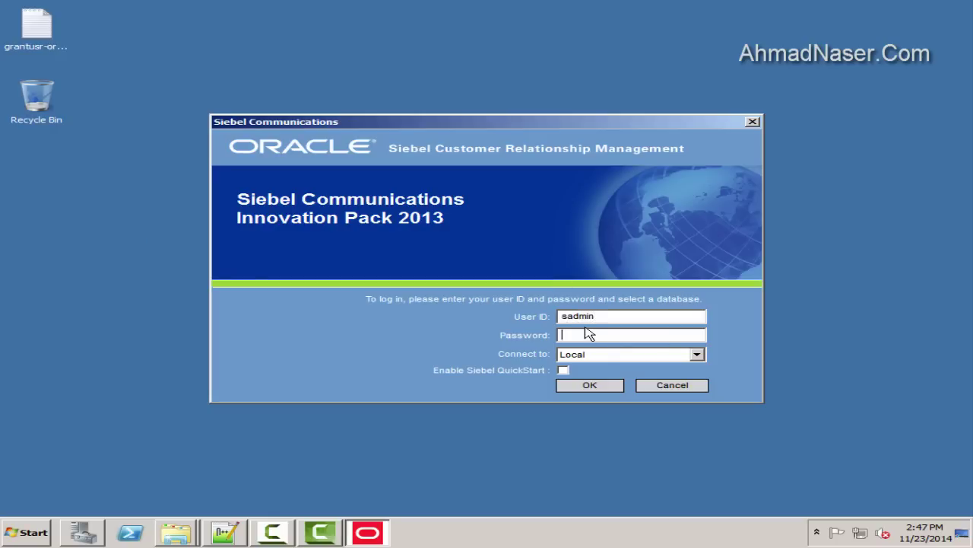
# Log in to Server, turn off browser-setting warnings, and run the application
pyautogui.click(586, 353)
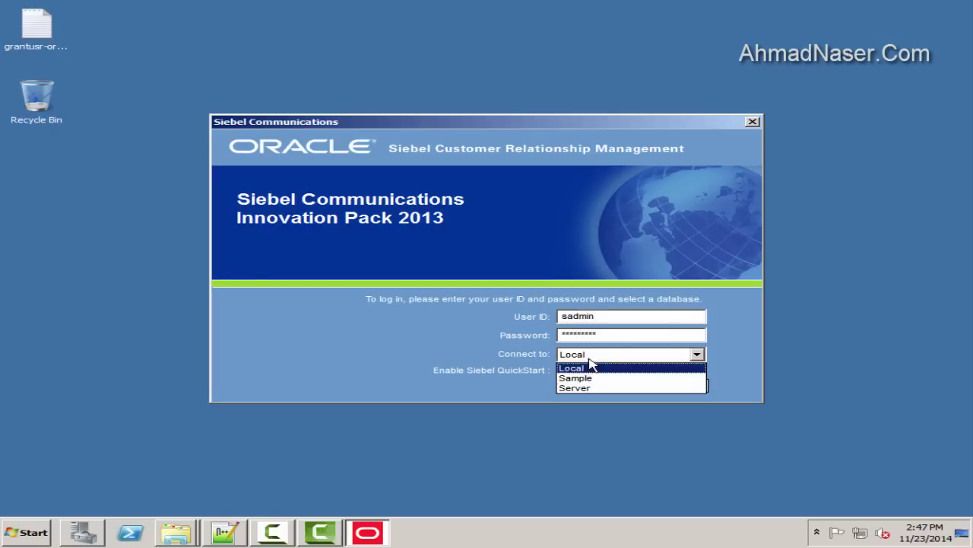
pyautogui.click(597, 388)
pyautogui.click(605, 386)
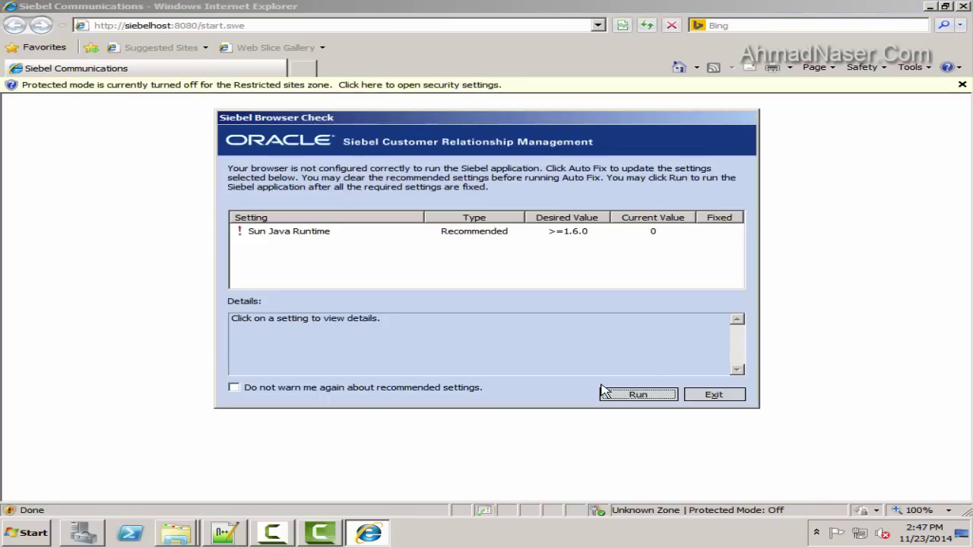
pyautogui.click(369, 392)
pyautogui.click(658, 394)
pyautogui.click(563, 311)
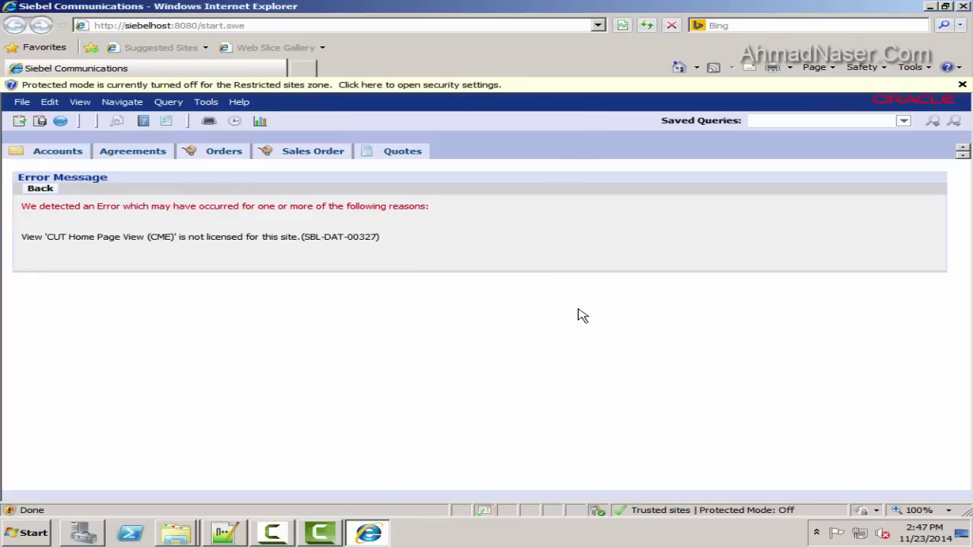
# Check the browser security settings, open User Preferences and Accounts, then close the browser
pyautogui.click(154, 84)
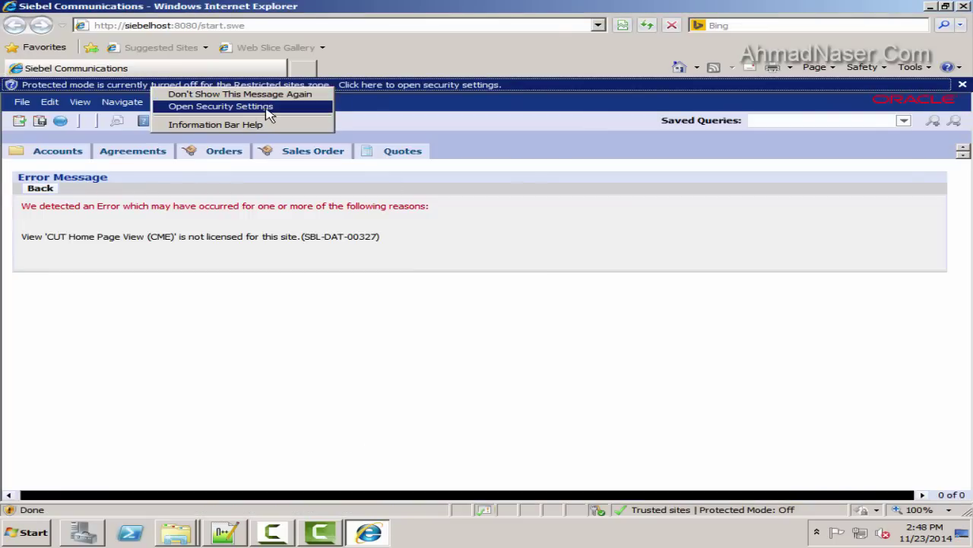
pyautogui.click(268, 114)
pyautogui.click(216, 453)
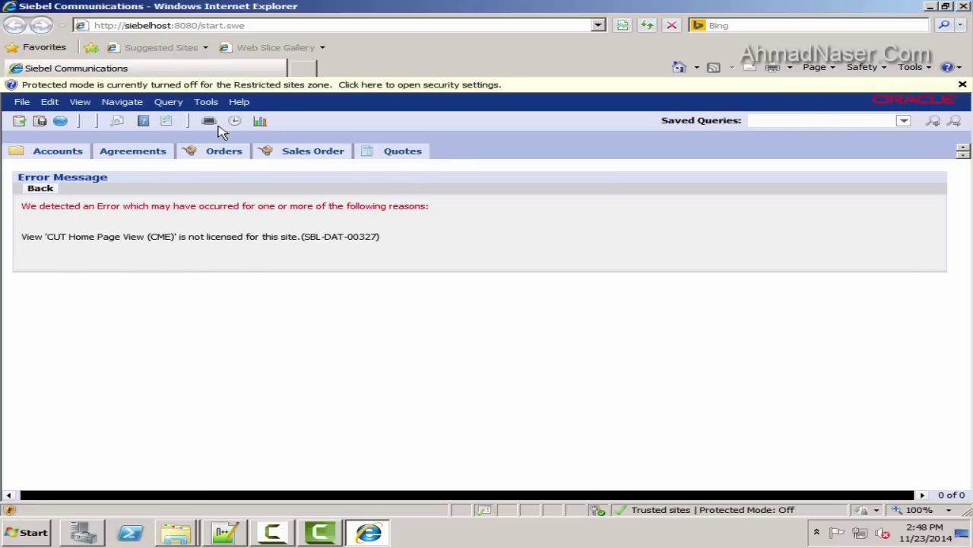
pyautogui.click(207, 103)
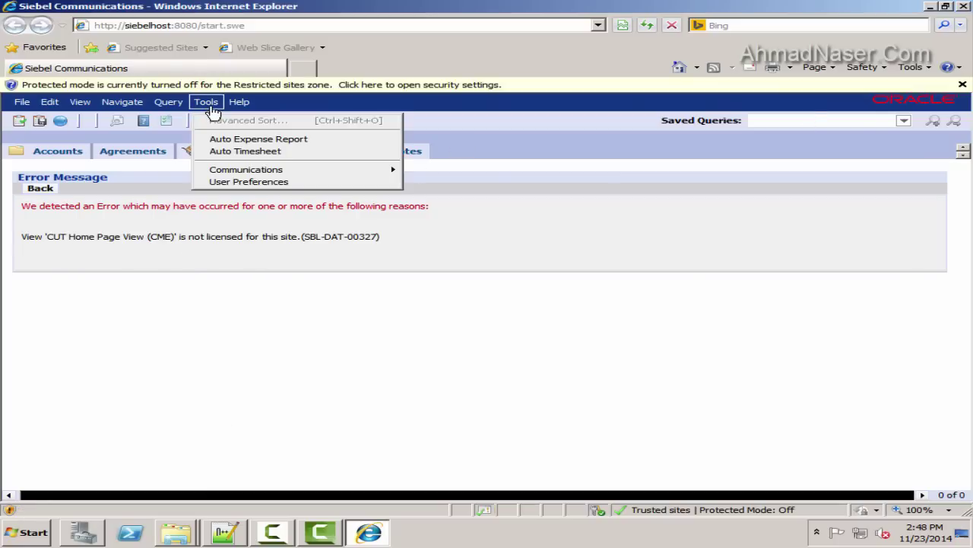
pyautogui.click(272, 183)
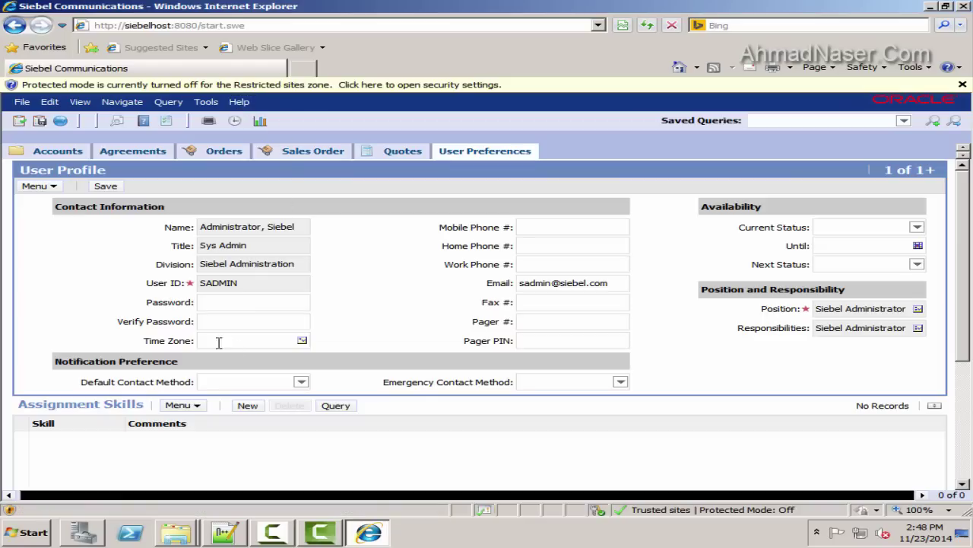
pyautogui.click(78, 148)
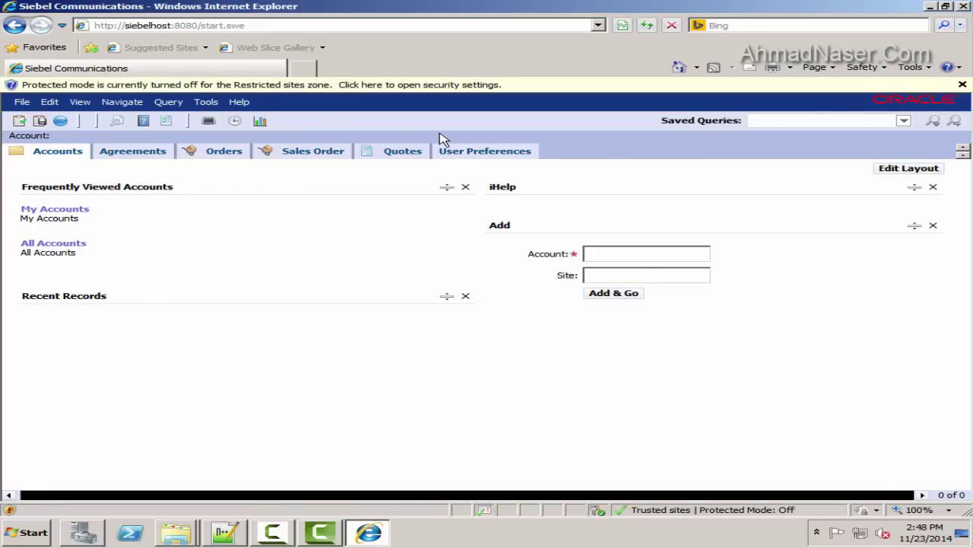
pyautogui.click(964, 7)
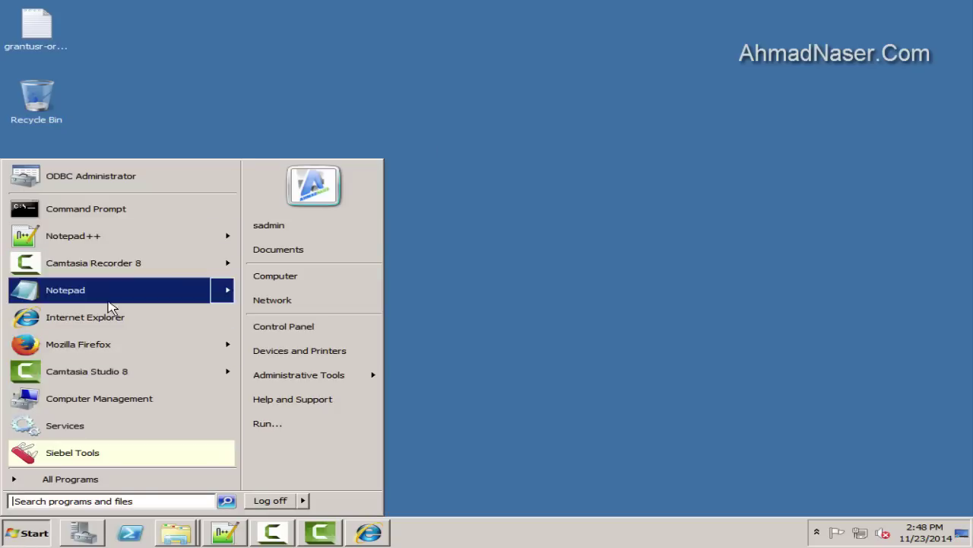
# Write a 'we need' scratch note in Notepad and close it without saving
pyautogui.click(101, 296)
pyautogui.write('we need to apply license in the following steps')
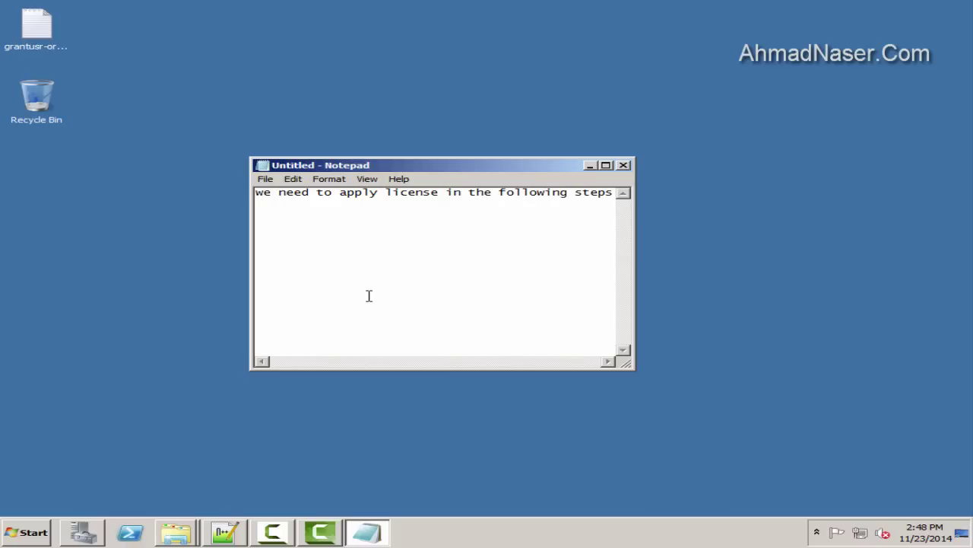
pyautogui.hotkey('ctrl', 'a')
pyautogui.click(423, 273)
pyautogui.click(624, 165)
pyautogui.click(549, 270)
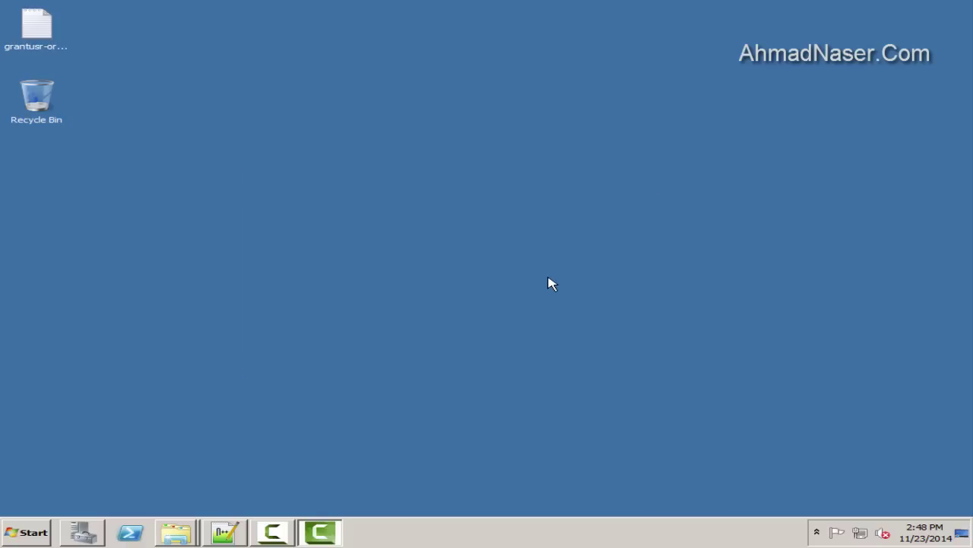
# Open H:\Installation\sibelLiscncKey.txt in Notepad++, review the keys, then minimise it and close Computer
pyautogui.press('super')
pyautogui.click(361, 272)
pyautogui.click(794, 97)
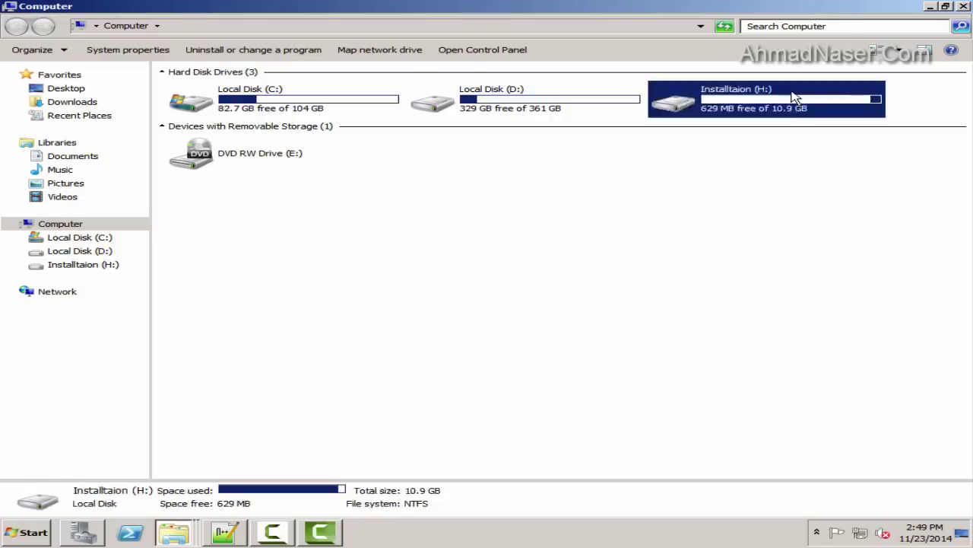
pyautogui.doubleClick(795, 97)
pyautogui.doubleClick(235, 96)
pyautogui.doubleClick(226, 155)
pyautogui.moveTo(446, 188); pyautogui.dragTo(141, 129)
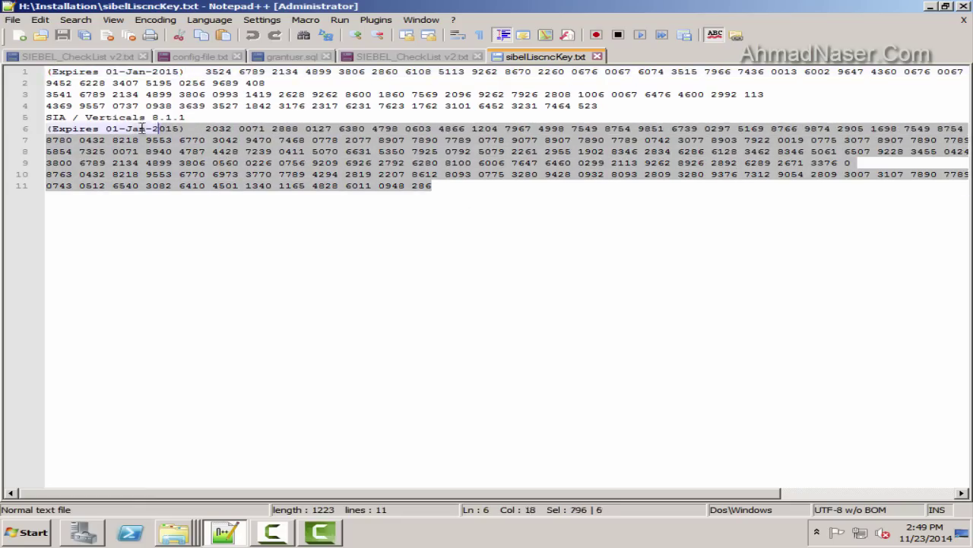
pyautogui.click(192, 175)
pyautogui.scroll(-2, 382, 243)
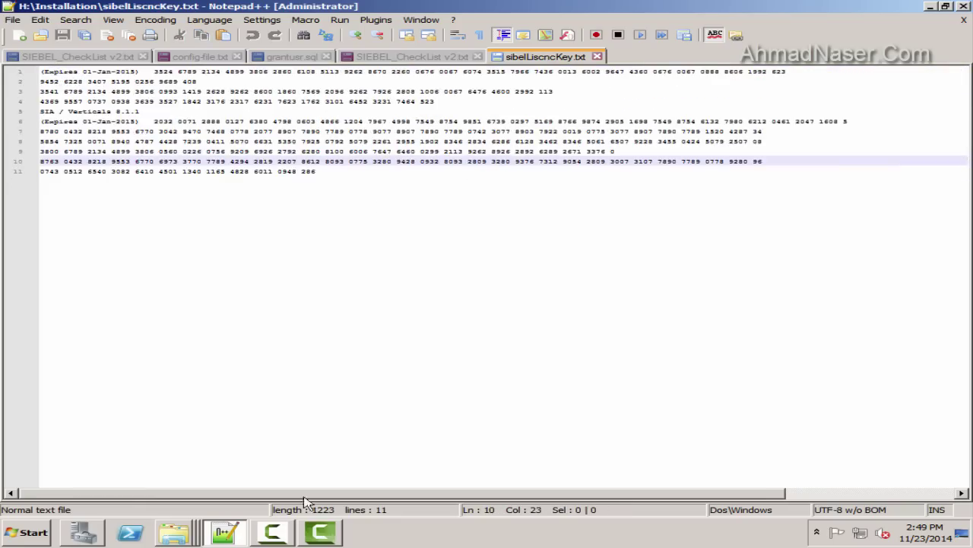
pyautogui.click(229, 535)
pyautogui.click(965, 6)
pyautogui.click(18, 534)
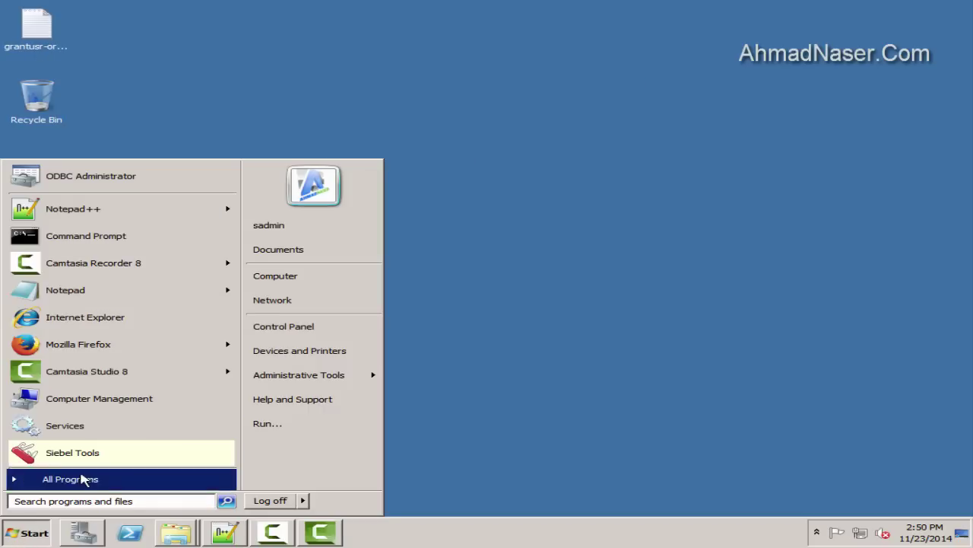
# Launch Siebel Tools and log in as sadmin to the Server database
pyautogui.moveTo(81, 478)
pyautogui.click(81, 438)
pyautogui.rightClick(76, 438)
pyautogui.click(122, 259)
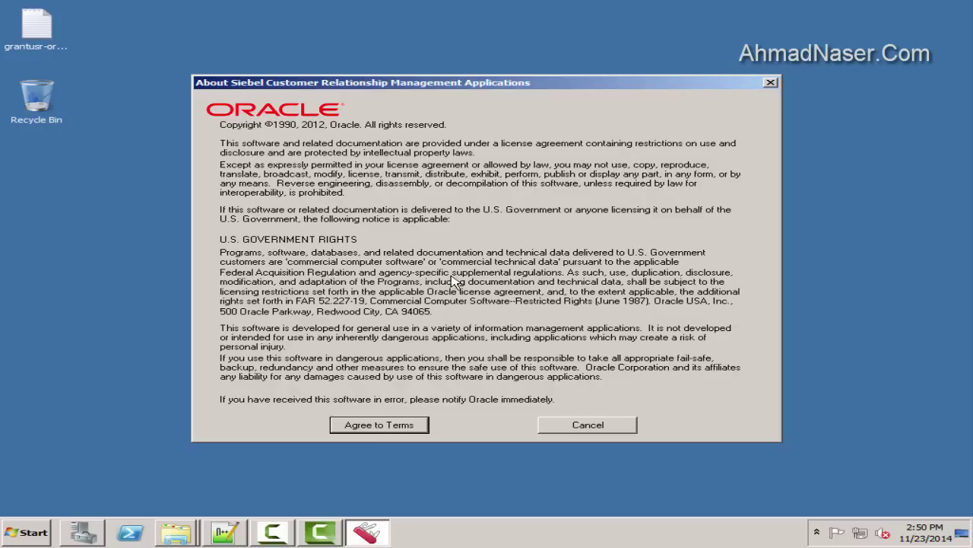
pyautogui.press('Return')
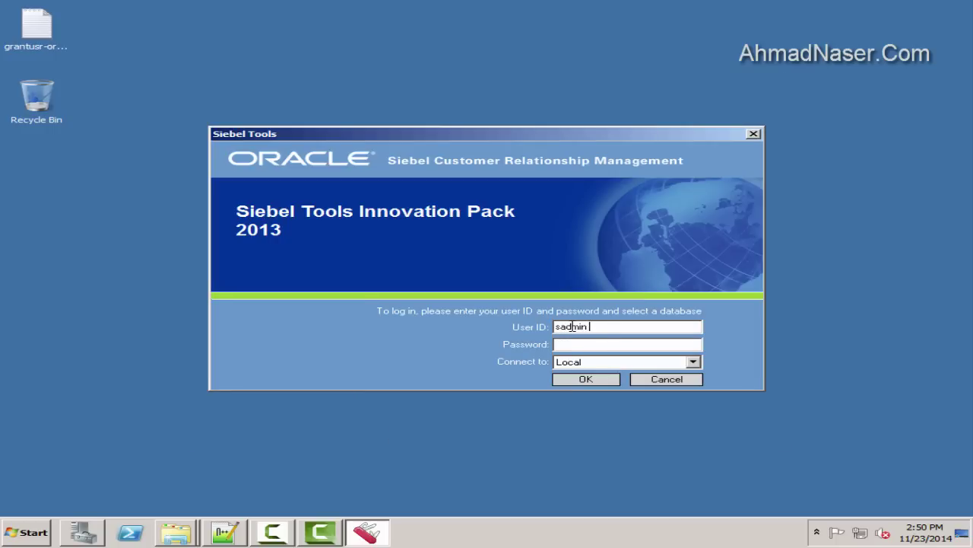
pyautogui.press('BackSpace')
pyautogui.press('BackSpace')
pyautogui.press('BackSpace')
pyautogui.press('BackSpace')
pyautogui.press('BackSpace')
pyautogui.press('BackSpace')
pyautogui.press('BackSpace')
pyautogui.write('sadmin')
pyautogui.click(692, 361)
pyautogui.click(598, 393)
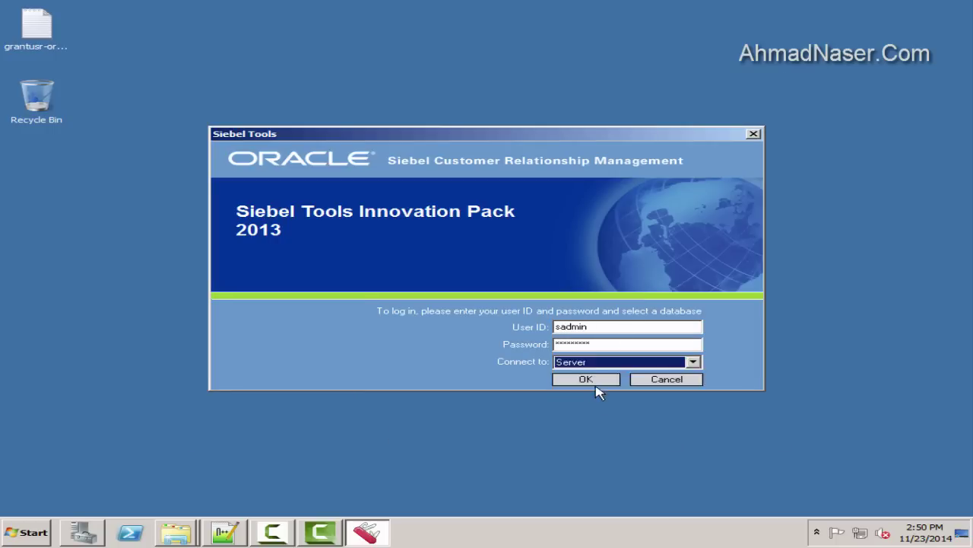
pyautogui.click(597, 379)
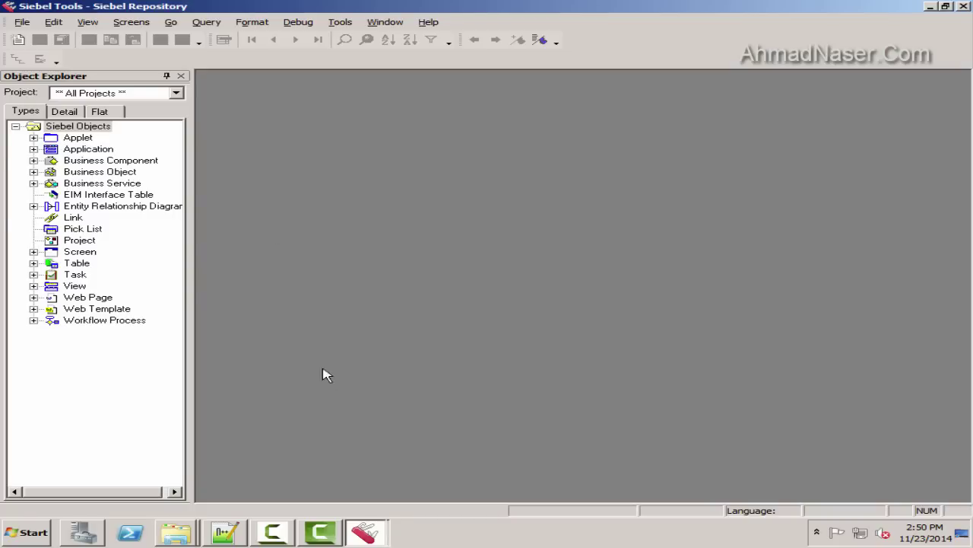
# Review About Siebel Tools, the repository file details and the visible and licensed views list
pyautogui.click(341, 21)
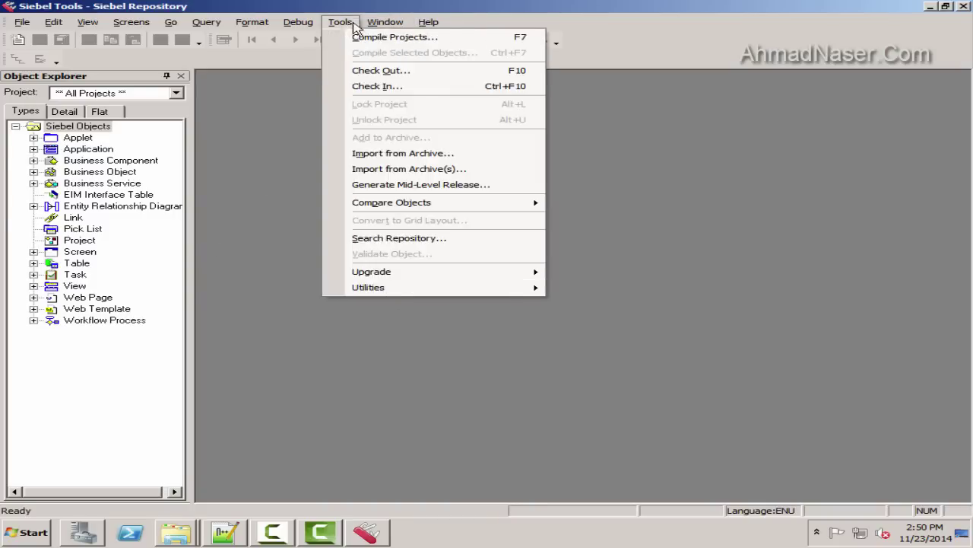
pyautogui.moveTo(428, 23)
pyautogui.click(495, 134)
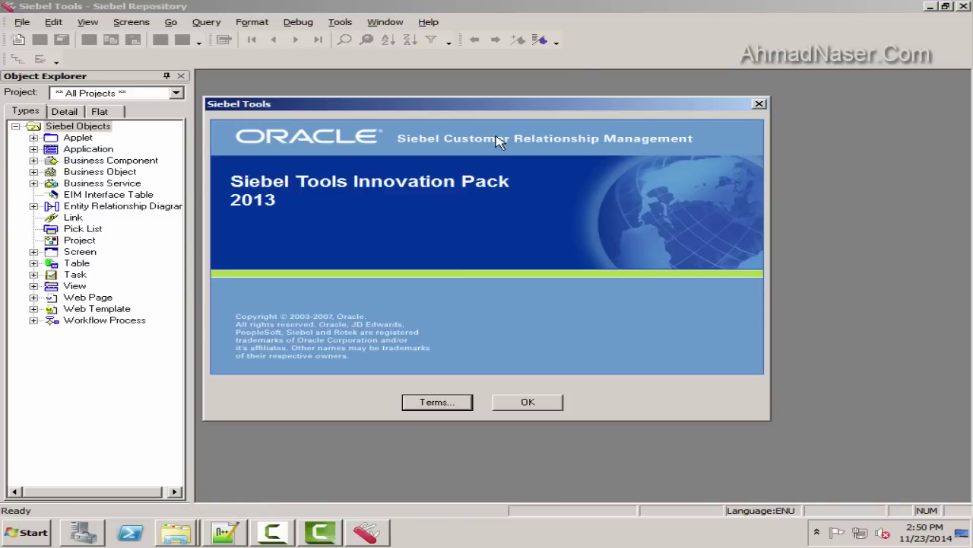
pyautogui.click(438, 401)
pyautogui.click(479, 423)
pyautogui.click(495, 407)
pyautogui.click(428, 21)
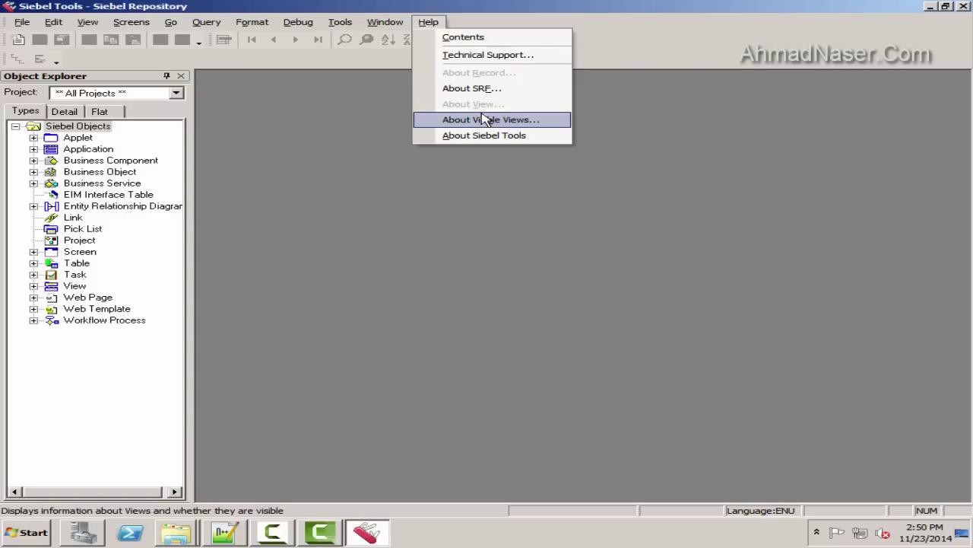
pyautogui.click(473, 91)
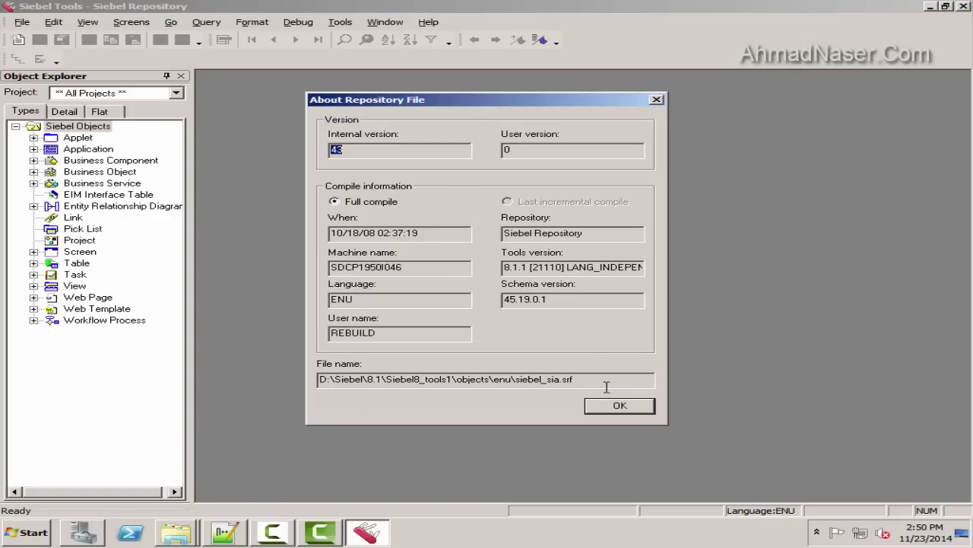
pyautogui.click(620, 405)
pyautogui.click(428, 21)
pyautogui.click(484, 133)
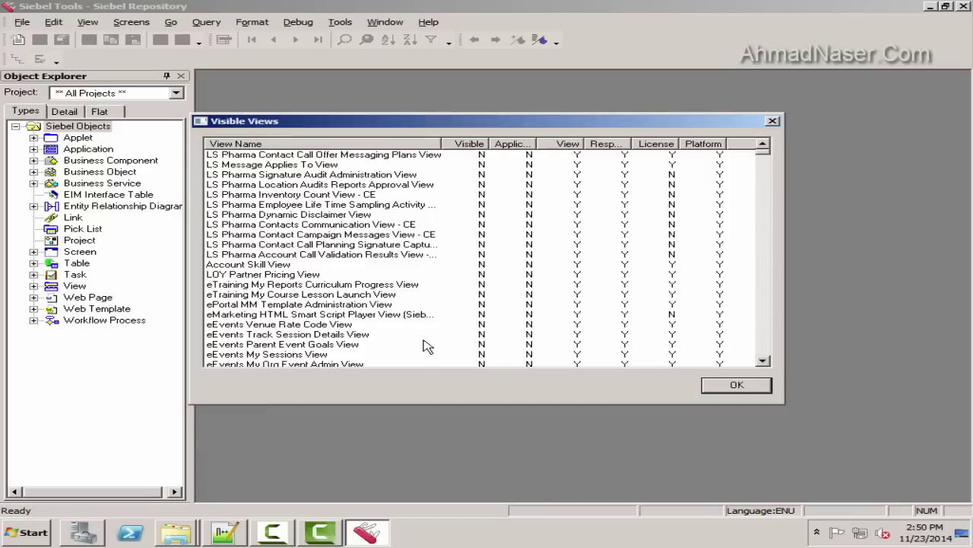
pyautogui.click(758, 385)
# Open License Keys from Technical Support Information and delete the existing licence key
pyautogui.click(428, 21)
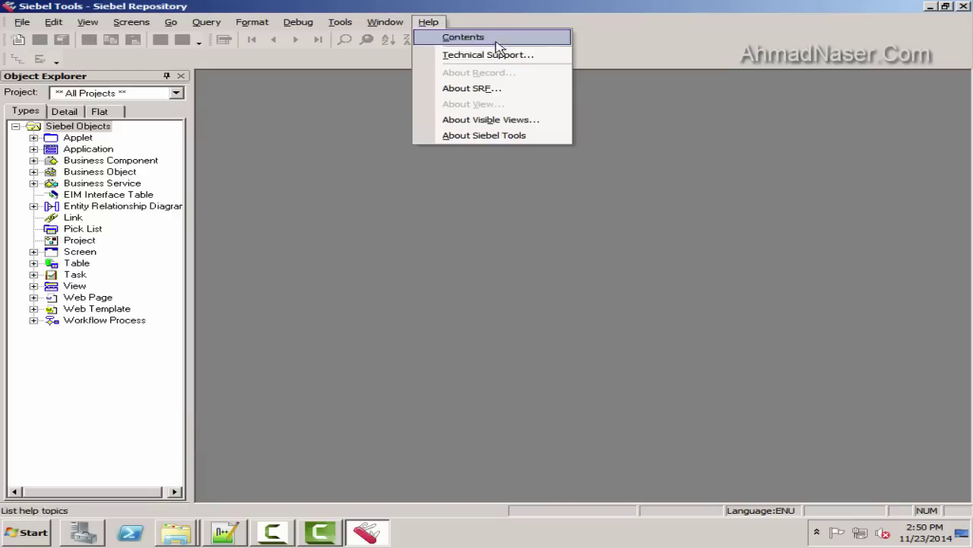
pyautogui.click(513, 56)
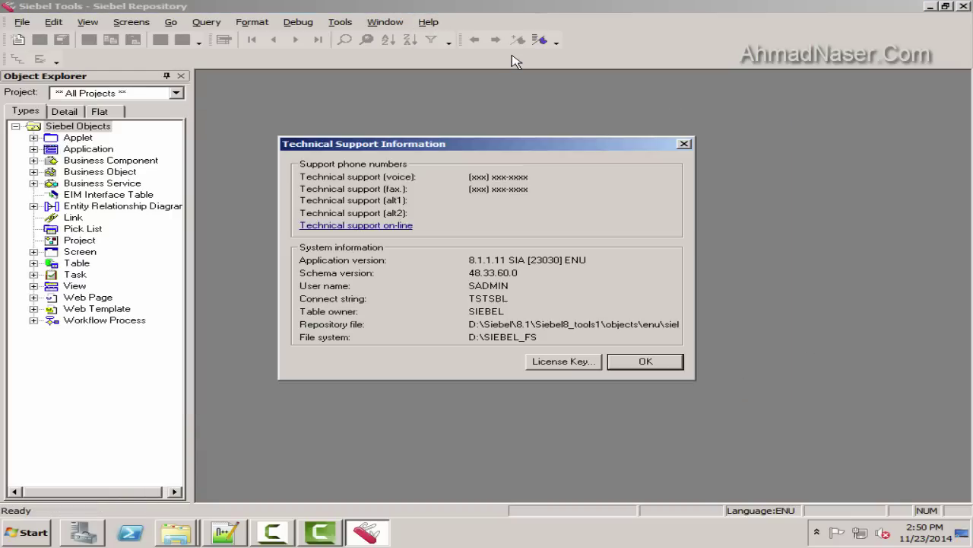
pyautogui.click(553, 362)
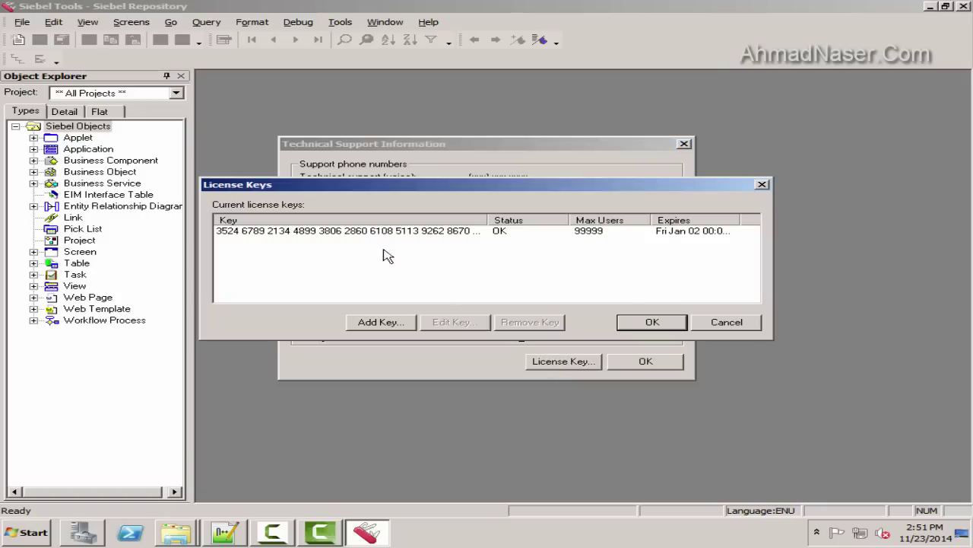
pyautogui.click(389, 233)
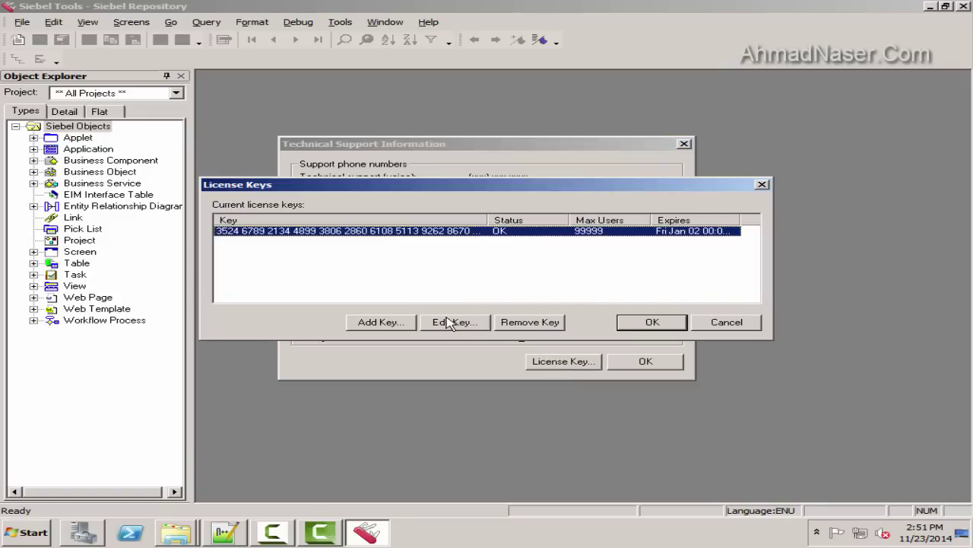
pyautogui.click(529, 322)
# Copy the keys on lines 1 and 2 of the key file and add each as a licence key
pyautogui.click(225, 531)
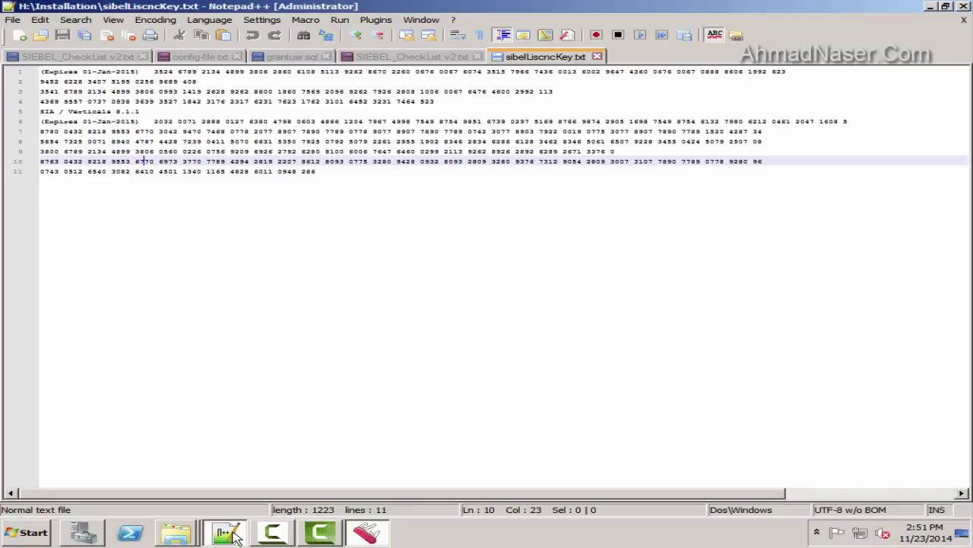
pyautogui.moveTo(786, 71); pyautogui.dragTo(158, 69)
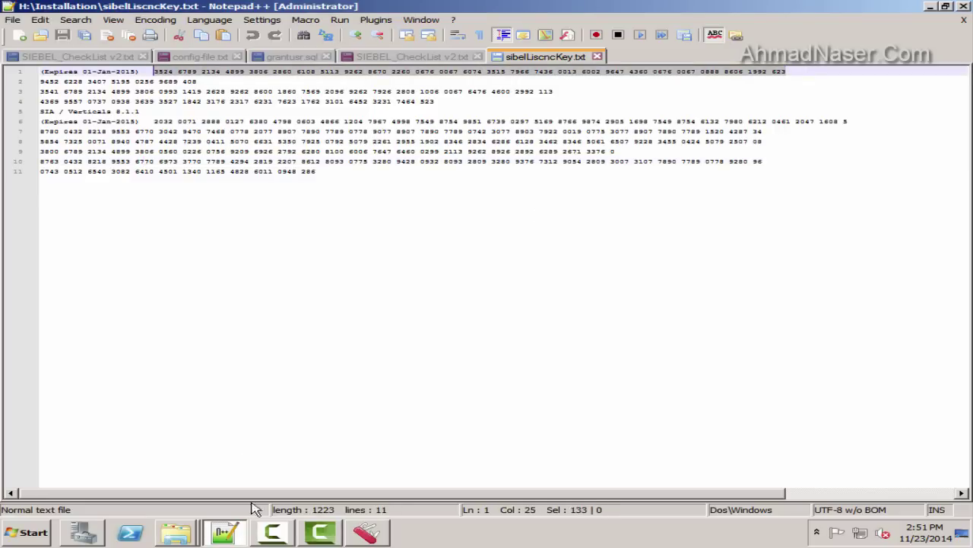
pyautogui.hotkey('ctrl', 'c')
pyautogui.click(365, 532)
pyautogui.click(381, 322)
pyautogui.hotkey('ctrl', 'v')
pyautogui.click(528, 282)
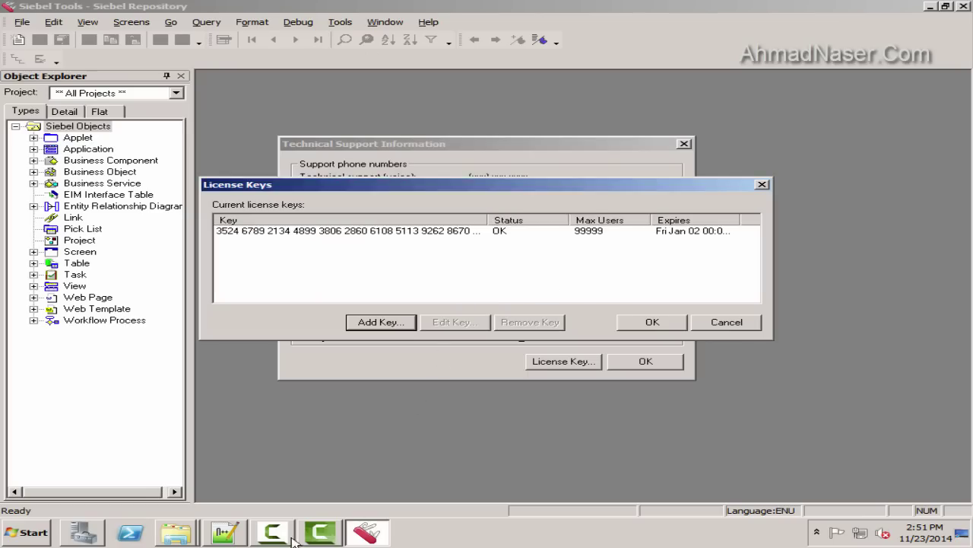
pyautogui.click(225, 532)
pyautogui.moveTo(267, 84); pyautogui.dragTo(6, 90)
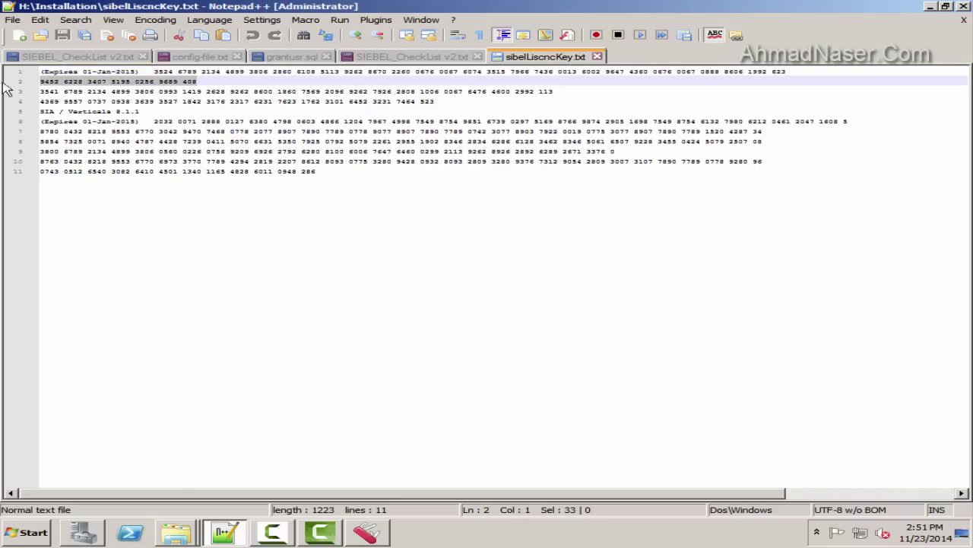
pyautogui.hotkey('ctrl', 'c')
pyautogui.click(365, 532)
pyautogui.click(370, 322)
pyautogui.hotkey('ctrl', 'v')
pyautogui.click(528, 283)
# Add the third and fourth keys from the file as new licence keys
pyautogui.click(225, 532)
pyautogui.click(566, 90)
pyautogui.moveTo(567, 89); pyautogui.dragTo(6, 90)
pyautogui.hotkey('ctrl', 'c')
pyautogui.click(366, 532)
pyautogui.click(381, 321)
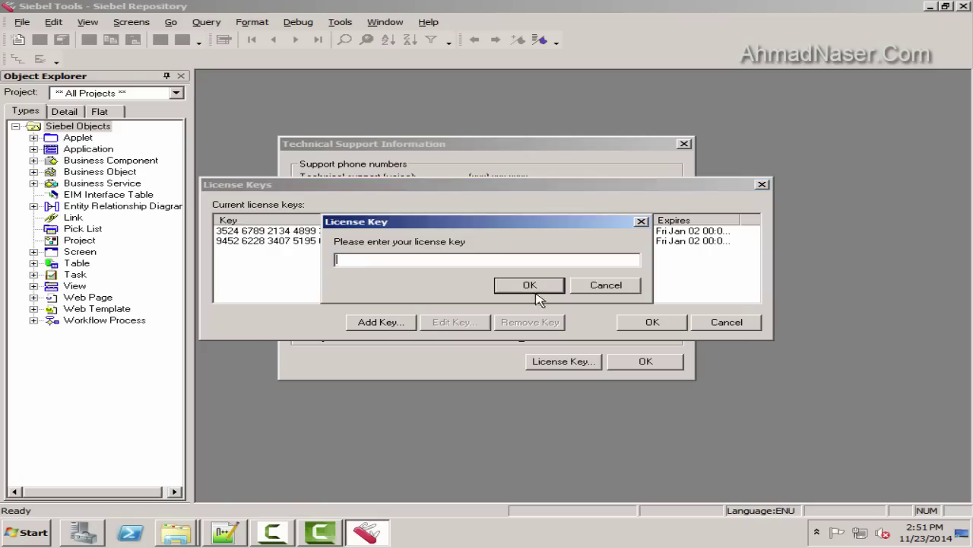
pyautogui.hotkey('ctrl', 'v')
pyautogui.click(561, 284)
pyautogui.click(225, 532)
pyautogui.moveTo(469, 102); pyautogui.dragTo(3, 96)
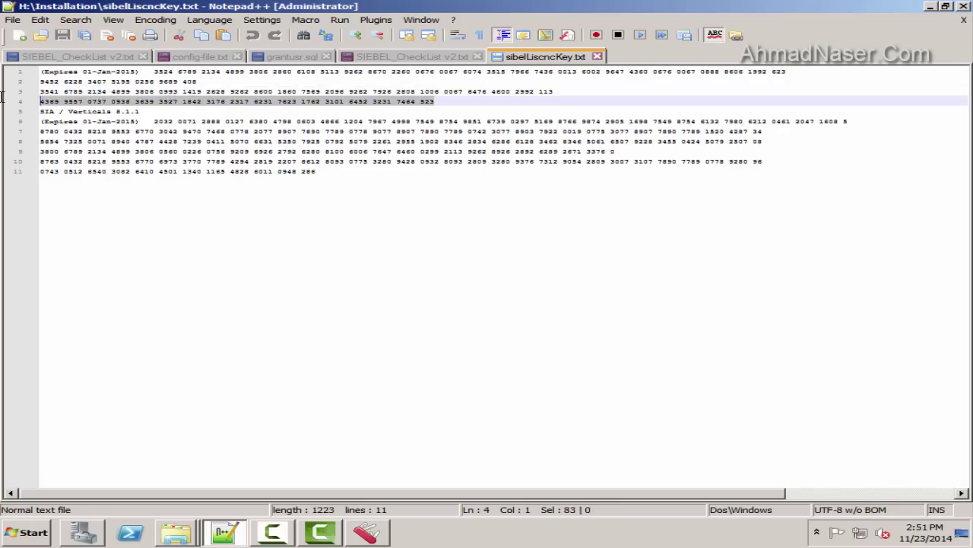
pyautogui.hotkey('ctrl', 'c')
pyautogui.click(366, 531)
pyautogui.click(381, 321)
pyautogui.hotkey('ctrl', 'v')
pyautogui.click(561, 285)
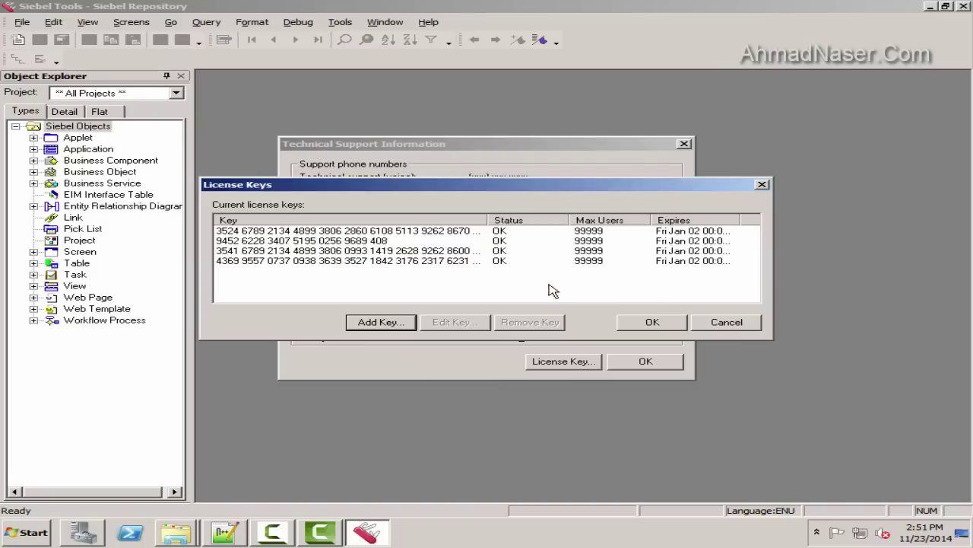
# Add the keys on lines 6 and 7, under the SIA / Verticals 8.1.1 heading
pyautogui.click(225, 531)
pyautogui.moveTo(236, 111); pyautogui.dragTo(3, 113)
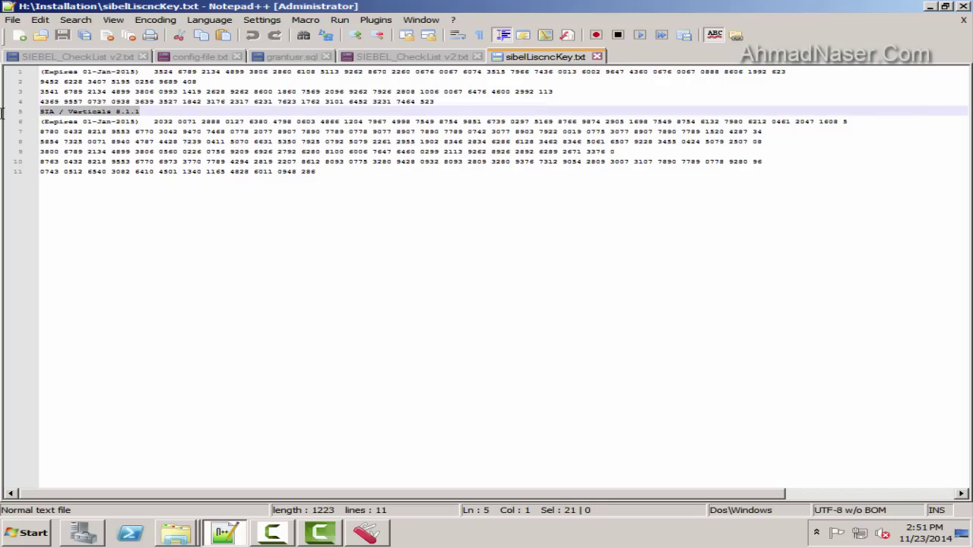
pyautogui.moveTo(153, 122); pyautogui.dragTo(848, 122)
pyautogui.hotkey('ctrl', 'c')
pyautogui.click(366, 531)
pyautogui.click(381, 322)
pyautogui.hotkey('ctrl', 'v')
pyautogui.click(560, 285)
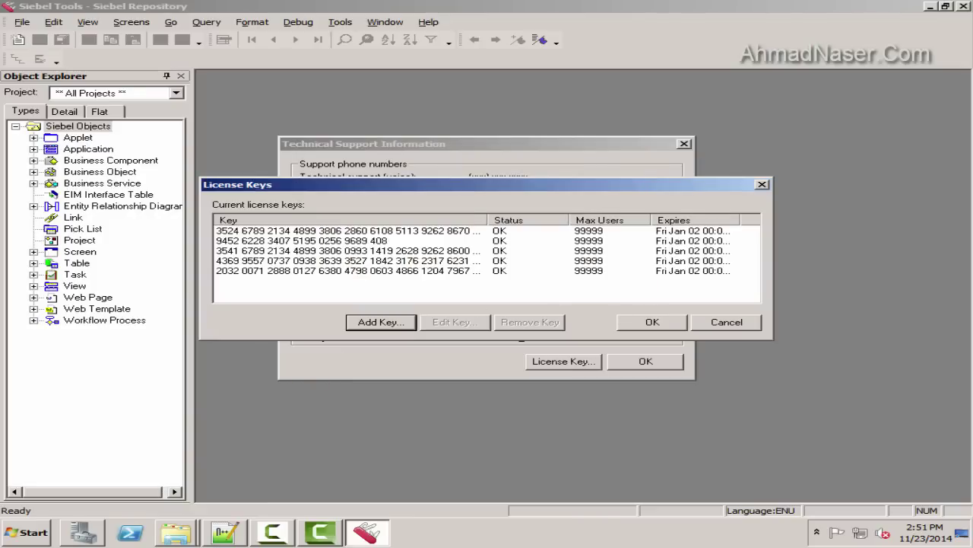
pyautogui.click(225, 532)
pyautogui.moveTo(763, 130); pyautogui.dragTo(7, 132)
pyautogui.hotkey('ctrl', 'c')
pyautogui.click(366, 532)
pyautogui.click(381, 322)
pyautogui.hotkey('ctrl', 'v')
pyautogui.click(538, 295)
# Copy the keys on lines 8 and 9 and add each to the licence key list
pyautogui.click(225, 532)
pyautogui.press('Down')
pyautogui.press('End')
pyautogui.hotkey('shift', 'Home')
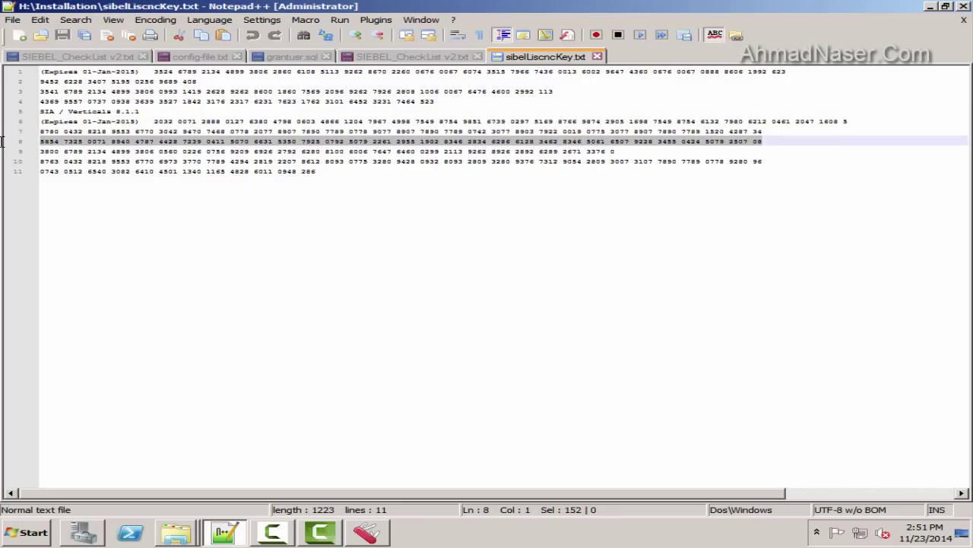
pyautogui.hotkey('ctrl', 'c')
pyautogui.click(366, 531)
pyautogui.click(381, 322)
pyautogui.hotkey('ctrl', 'v')
pyautogui.click(566, 284)
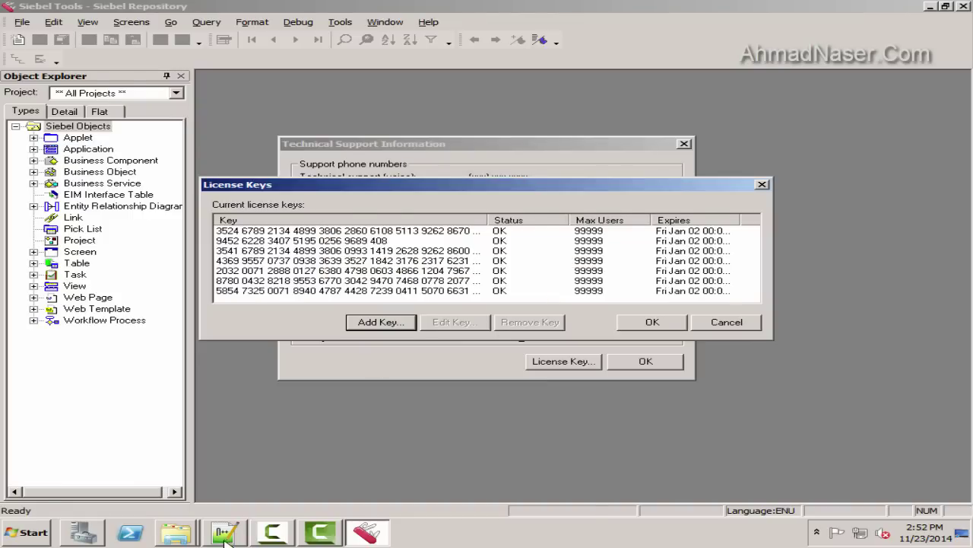
pyautogui.click(225, 531)
pyautogui.press('Down')
pyautogui.press('End')
pyautogui.hotkey('shift', 'Home')
pyautogui.hotkey('ctrl', 'c')
pyautogui.click(365, 531)
pyautogui.click(381, 322)
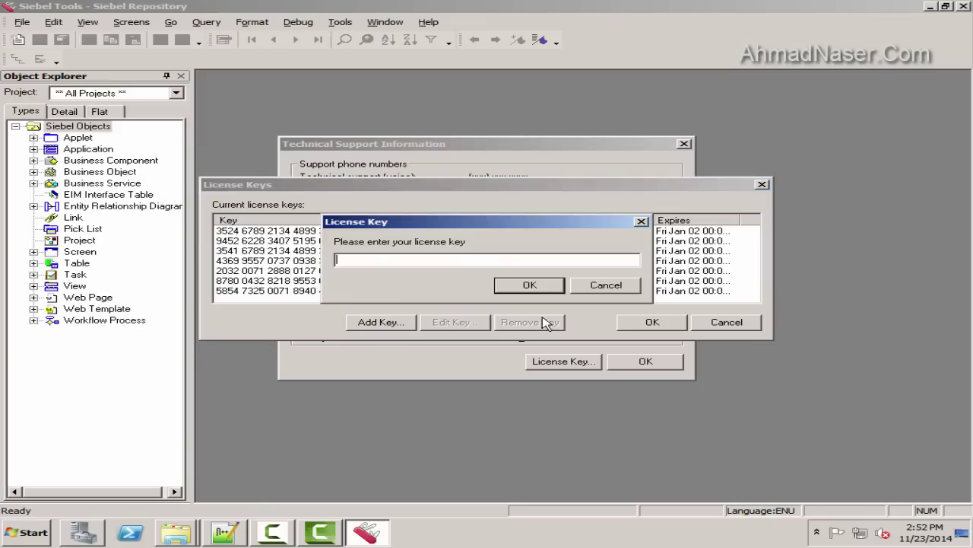
pyautogui.hotkey('ctrl', 'v')
pyautogui.click(567, 285)
# Add the final keys from lines 10 and 11, then close License Keys with OK
pyautogui.click(225, 531)
pyautogui.press('Down')
pyautogui.press('End')
pyautogui.hotkey('shift', 'Home')
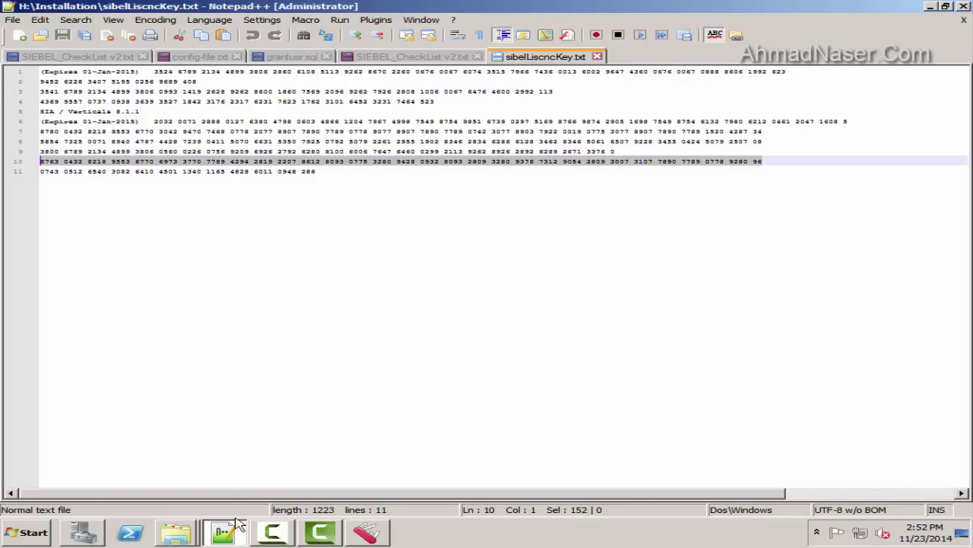
pyautogui.hotkey('ctrl', 'c')
pyautogui.click(366, 531)
pyautogui.click(381, 322)
pyautogui.hotkey('ctrl', 'v')
pyautogui.click(583, 284)
pyautogui.click(225, 531)
pyautogui.press('Down')
pyautogui.press('End')
pyautogui.hotkey('shift', 'Home')
pyautogui.hotkey('ctrl', 'c')
pyautogui.click(366, 531)
pyautogui.click(381, 322)
pyautogui.hotkey('ctrl', 'v')
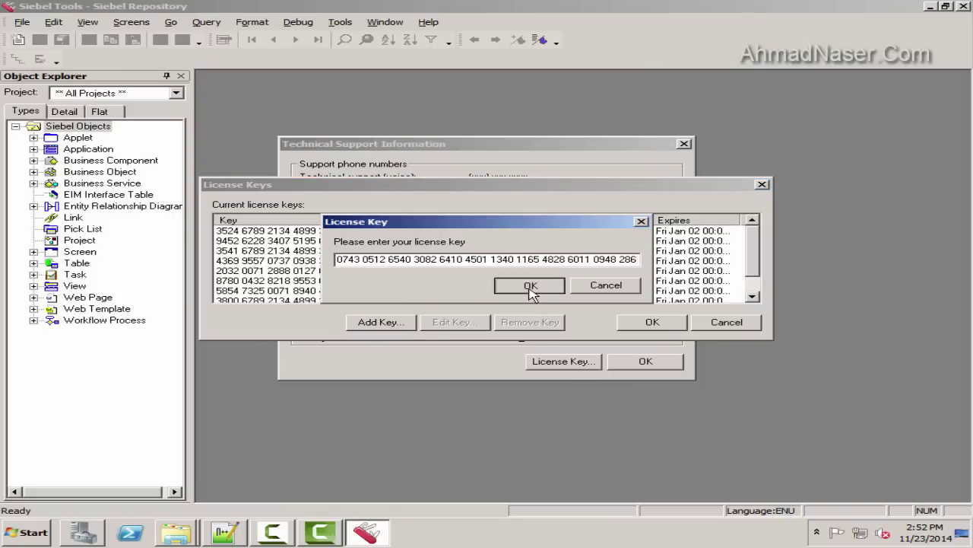
pyautogui.click(586, 283)
pyautogui.scroll(-1, 721, 280)
pyautogui.click(652, 326)
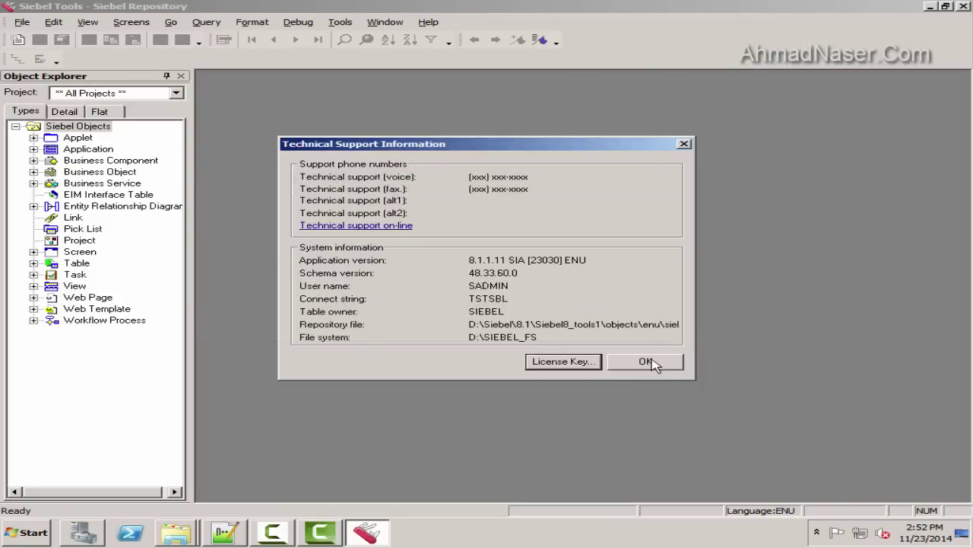
# Close the technical support information and Siebel Tools, then refresh the desktop
pyautogui.click(650, 363)
pyautogui.click(966, 6)
pyautogui.rightClick(347, 126)
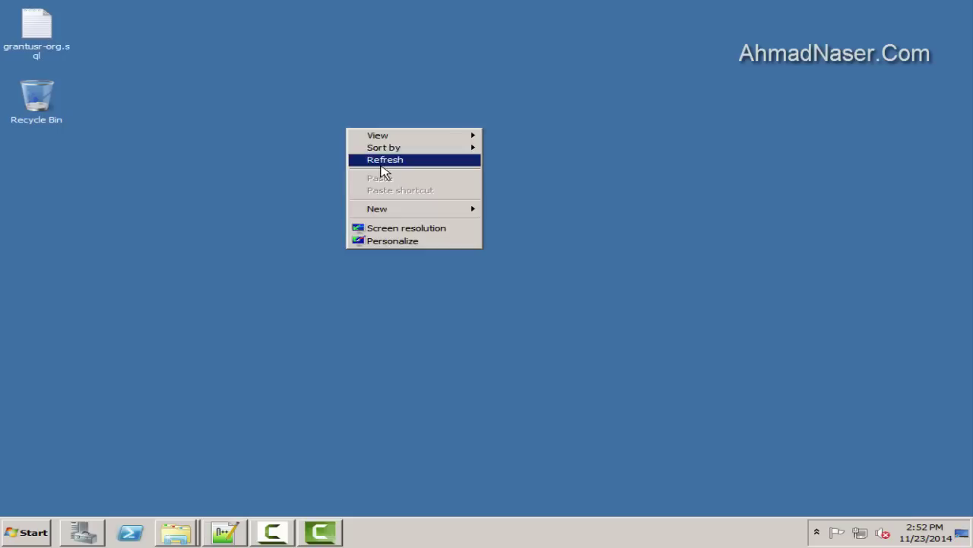
pyautogui.click(380, 162)
# Relaunch Siebel Tools from the Start menu and log in to the chosen database
pyautogui.click(27, 531)
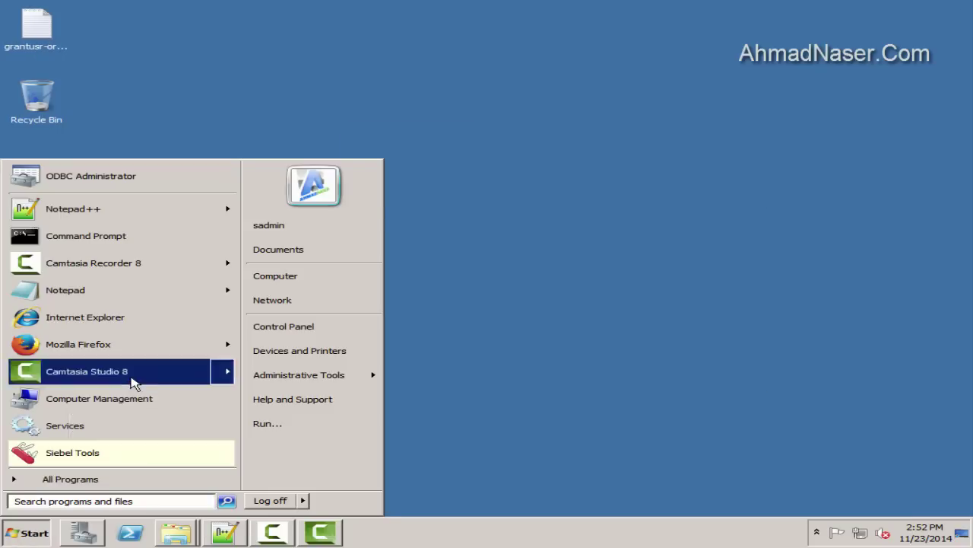
pyautogui.click(68, 451)
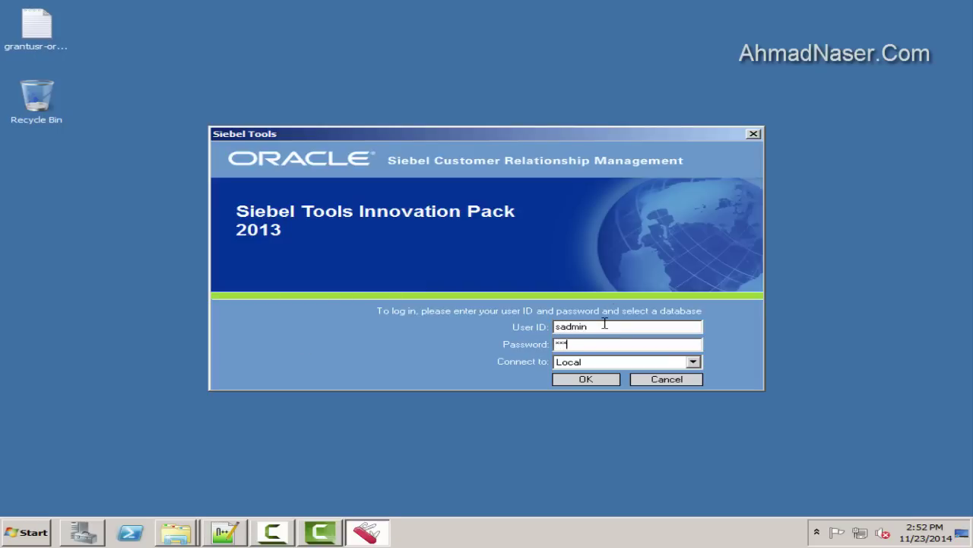
pyautogui.click(688, 362)
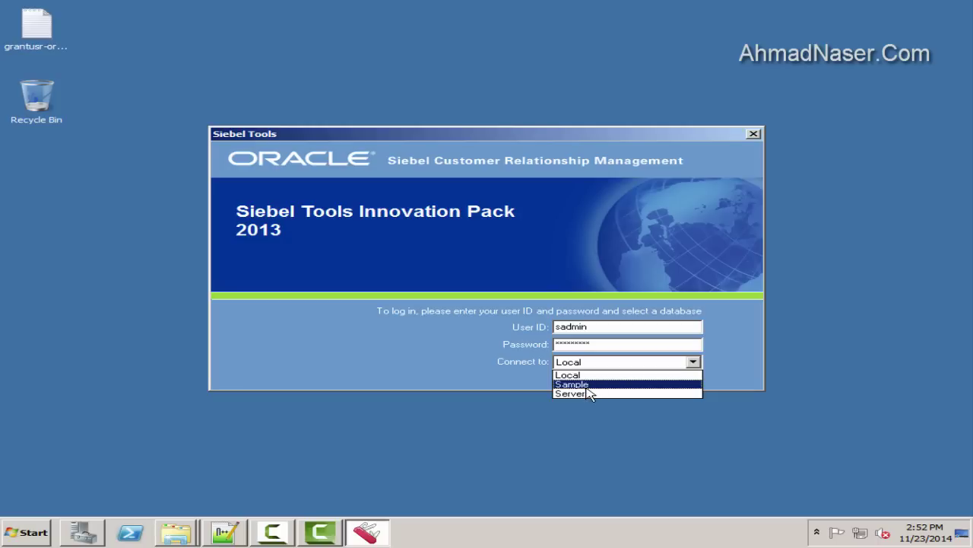
pyautogui.click(586, 384)
pyautogui.click(586, 378)
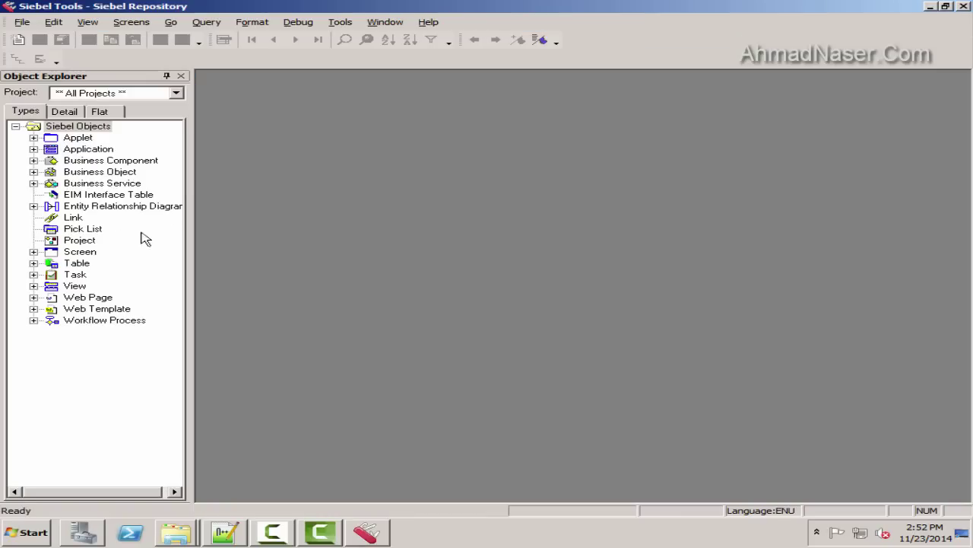
# Expand Table in the Object Explorer and list tables starting with A
pyautogui.click(33, 263)
pyautogui.click(53, 265)
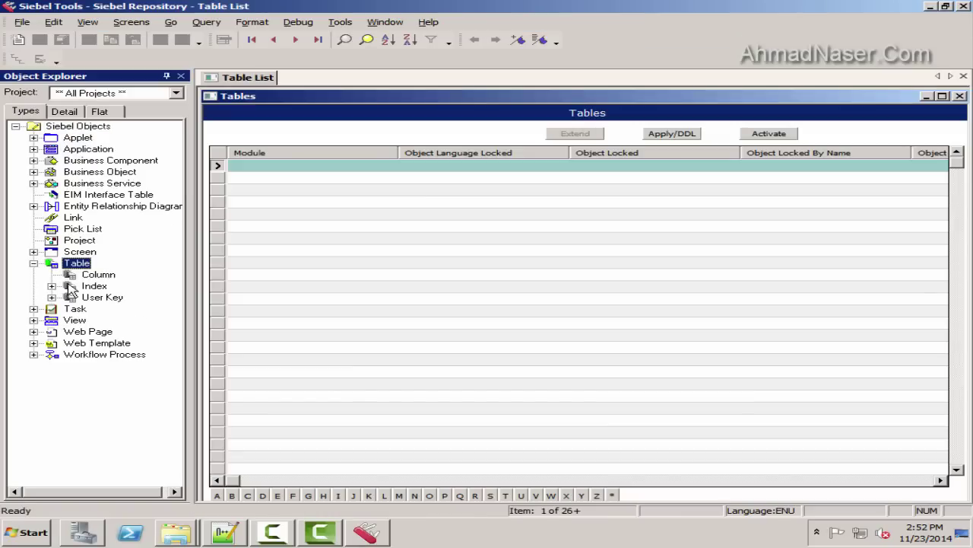
pyautogui.click(218, 495)
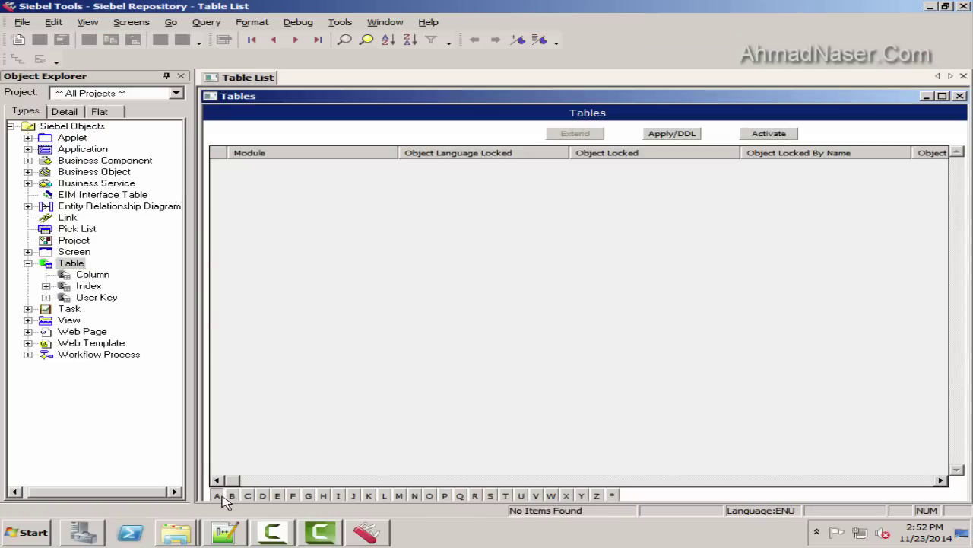
# Browse the Columns, Indexes, User Keys, Tasks and Web Pages lists, then minimize Siebel Tools
pyautogui.click(92, 274)
pyautogui.click(88, 285)
pyautogui.click(97, 297)
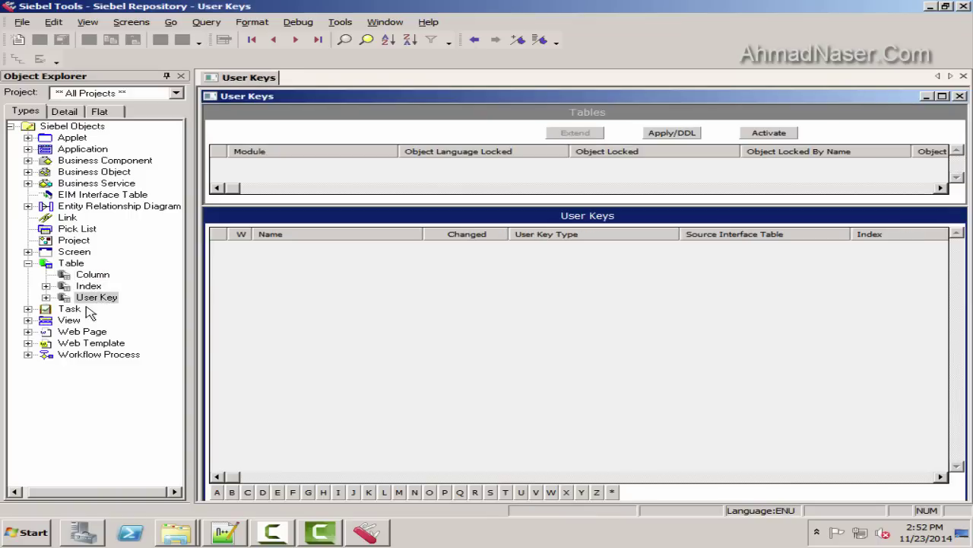
pyautogui.click(69, 308)
pyautogui.click(99, 331)
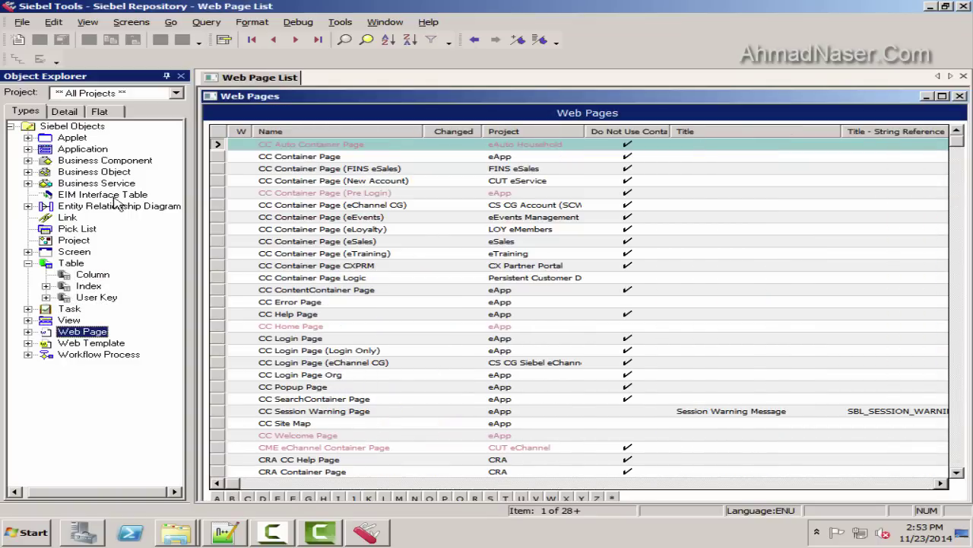
pyautogui.click(377, 536)
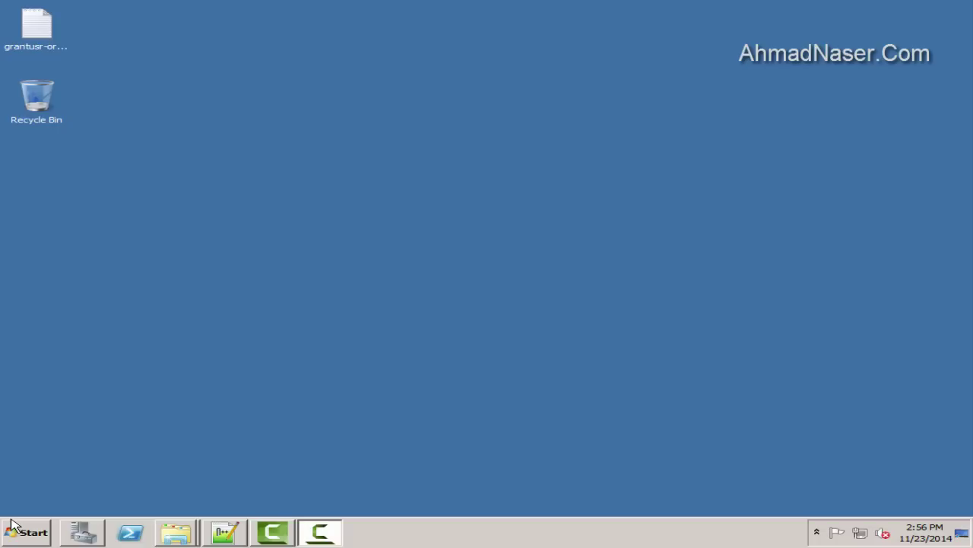
# Run Siebel eCommunications - ENU from Siebel8_home1 > Siebel Web Client 8.1 as administrator
pyautogui.click(27, 533)
pyautogui.click(84, 478)
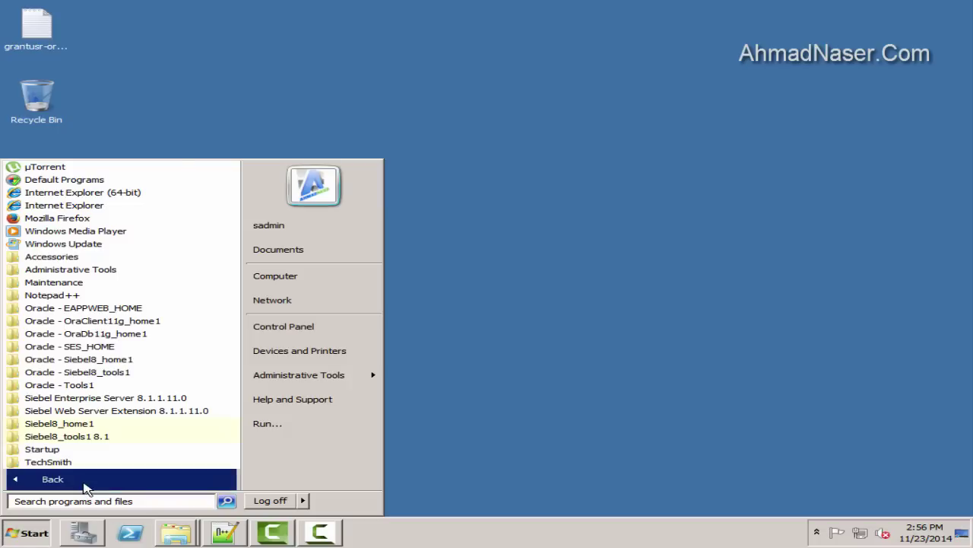
pyautogui.click(91, 423)
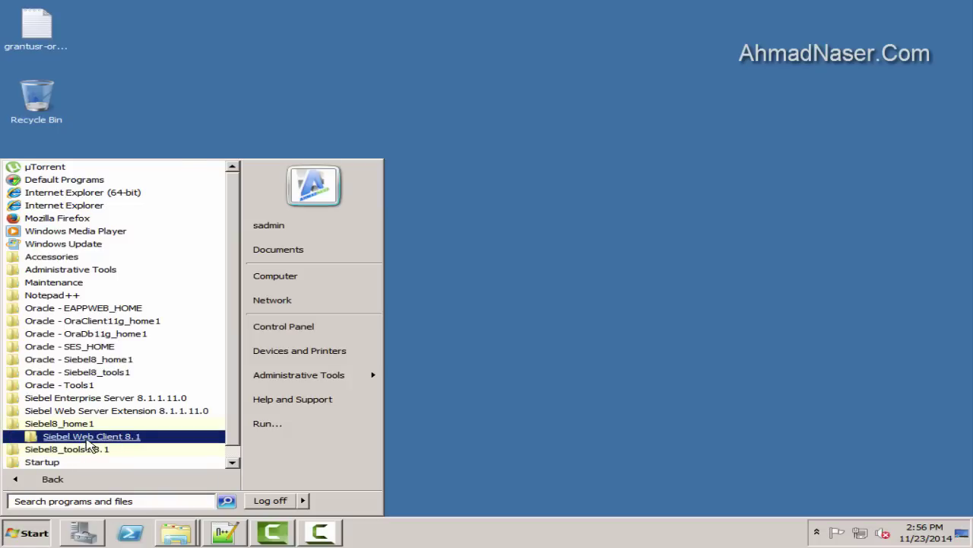
pyautogui.click(91, 435)
pyautogui.rightClick(102, 271)
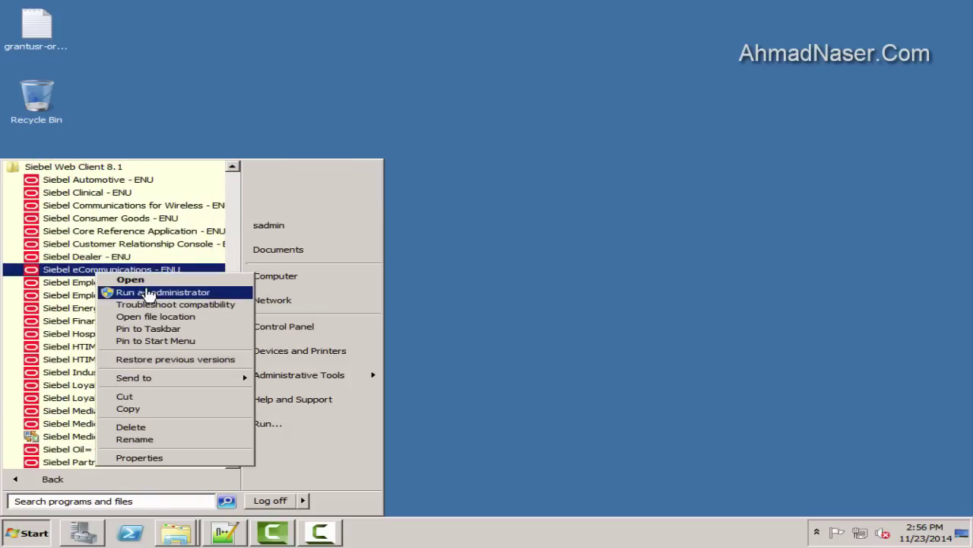
pyautogui.click(141, 290)
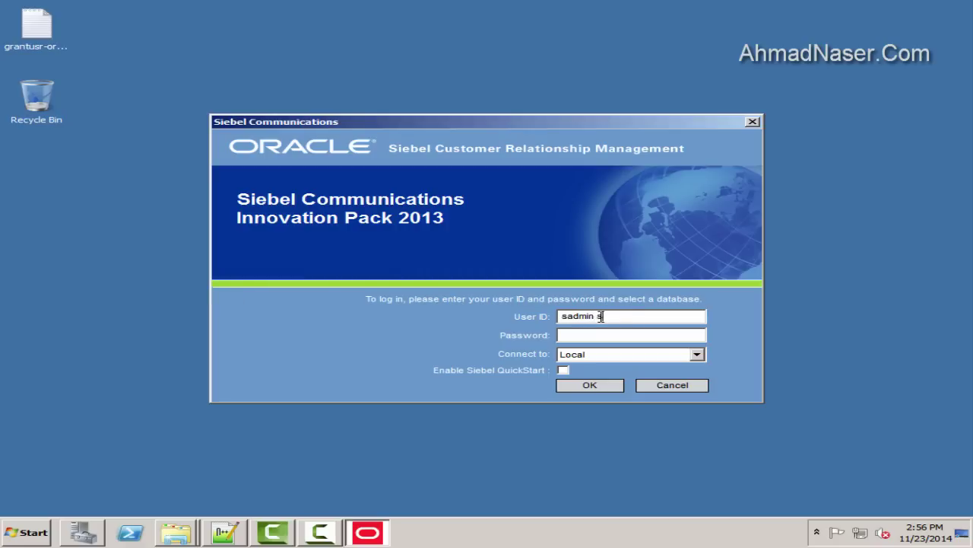
# Log in with the admin user ID, connecting to the Server database
pyautogui.doubleClick(625, 316)
pyautogui.press('BackSpace')
pyautogui.press('BackSpace')
pyautogui.write('sadmin')
pyautogui.click(696, 354)
pyautogui.click(601, 386)
pyautogui.click(590, 385)
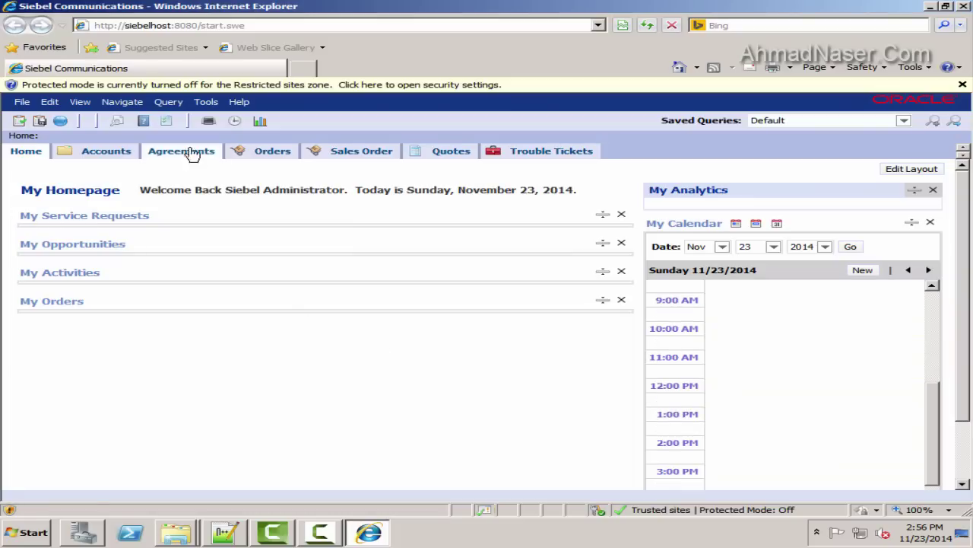
# Open the Site Map, turn on Compatibility View for siebelhost, and close Internet Explorer
pyautogui.click(61, 122)
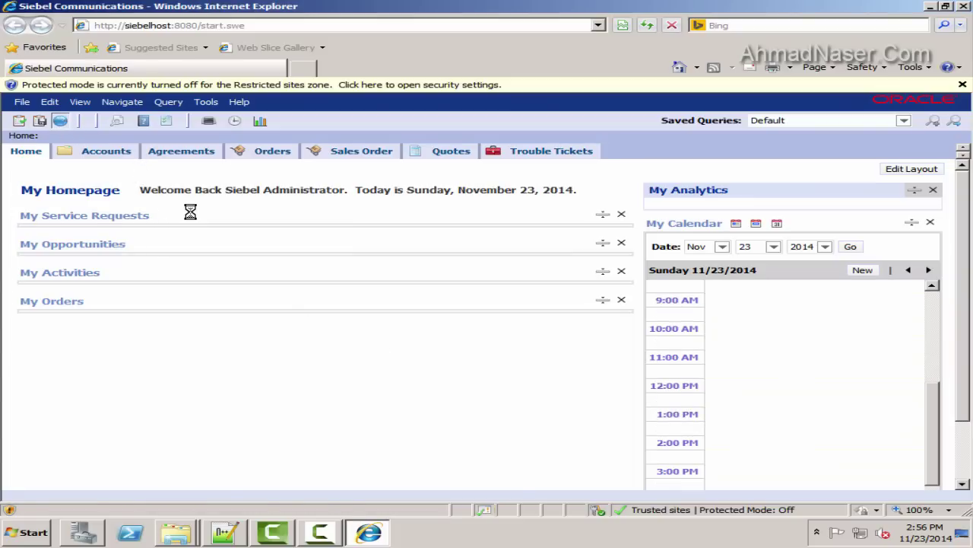
pyautogui.click(925, 69)
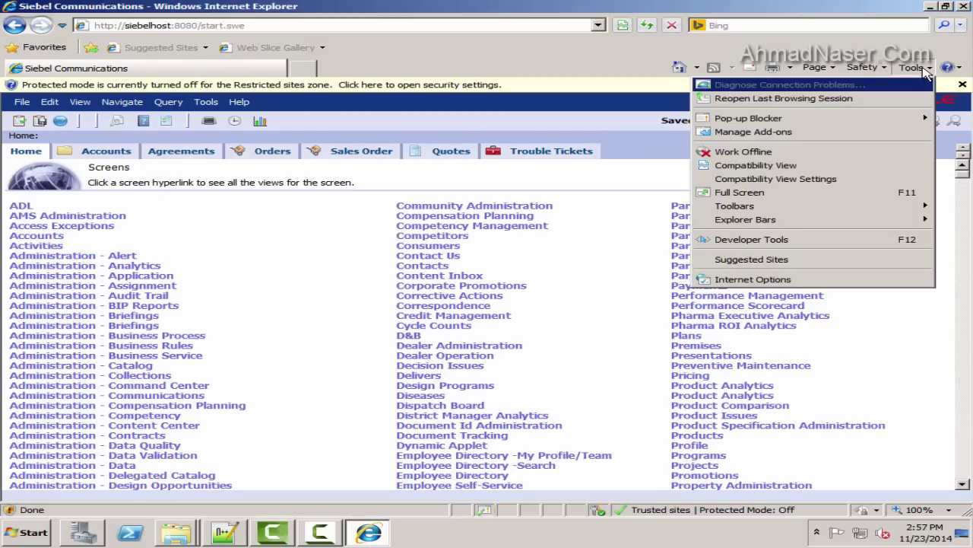
pyautogui.click(756, 165)
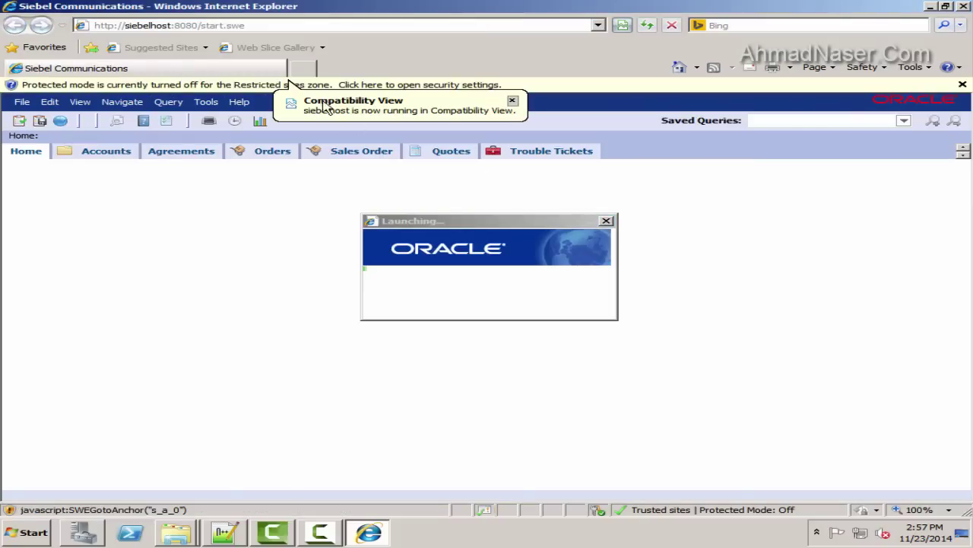
pyautogui.click(513, 100)
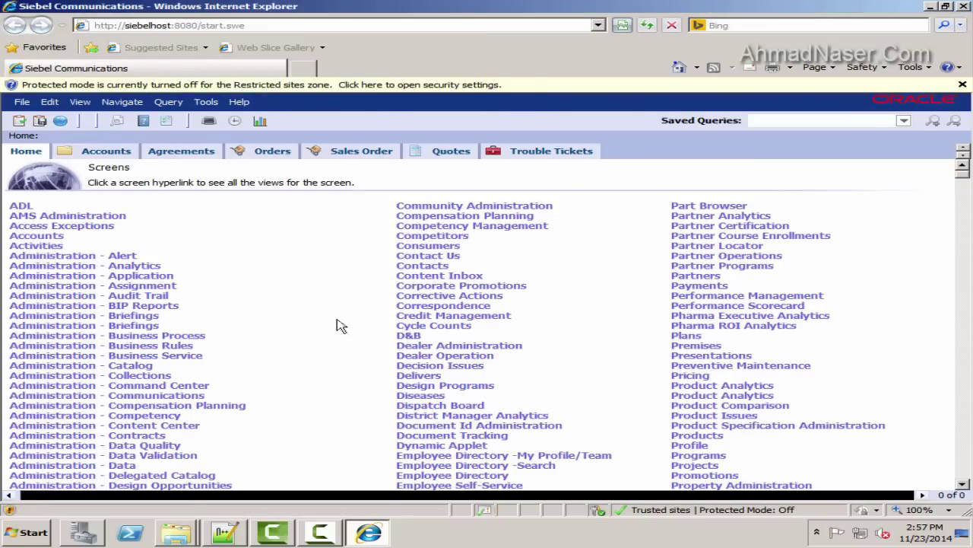
pyautogui.click(963, 6)
pyautogui.click(34, 532)
# Launch Siebel eCommunications from the search results and log in connected to the Server
pyautogui.write('s')
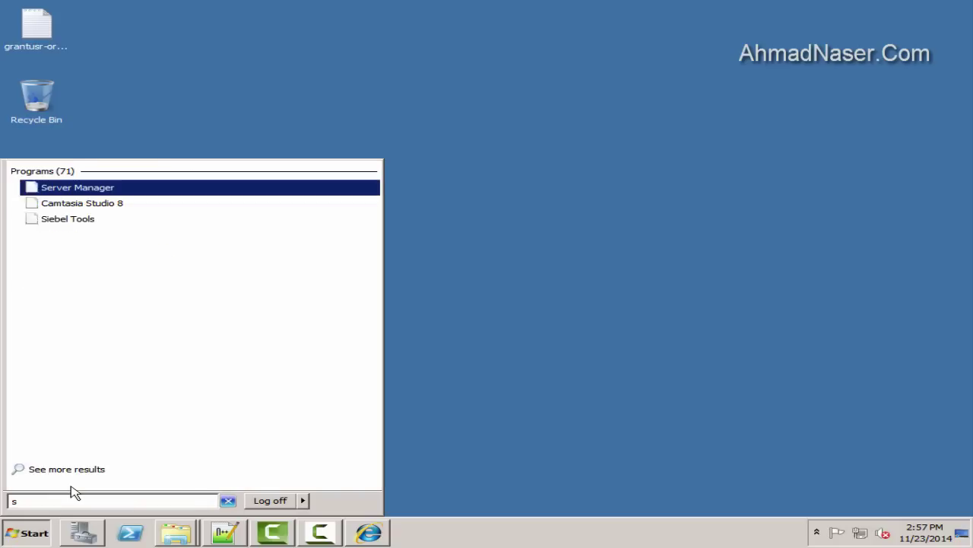
pyautogui.press('Down')
pyautogui.press('Down')
pyautogui.press('Down')
pyautogui.press('Down')
pyautogui.hotkey('shift', 'F10')
pyautogui.press('Escape')
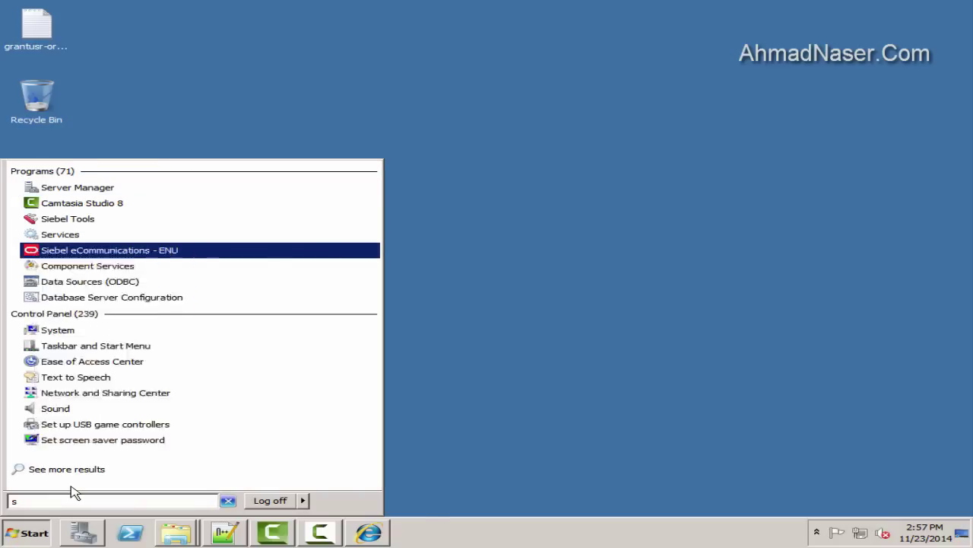
pyautogui.press('Return')
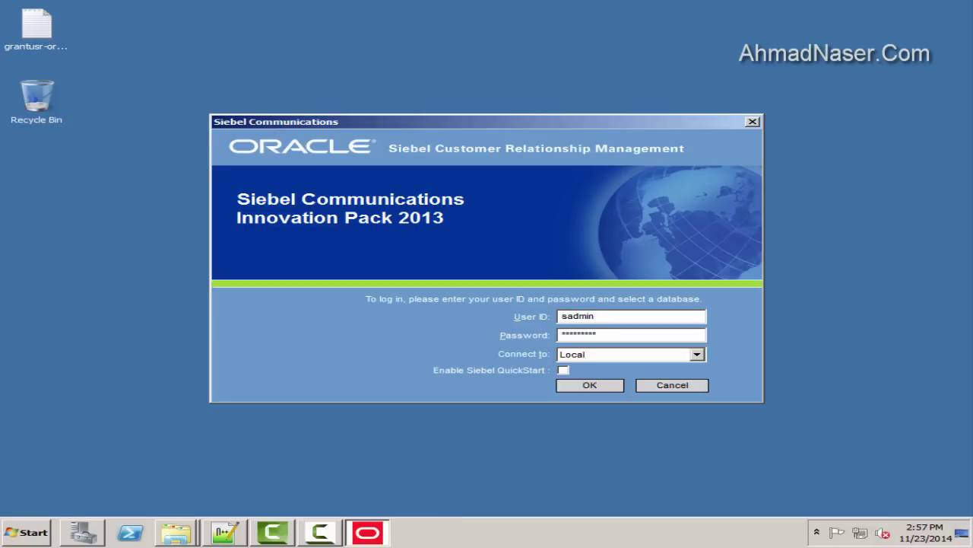
pyautogui.click(570, 354)
pyautogui.click(585, 391)
pyautogui.click(586, 386)
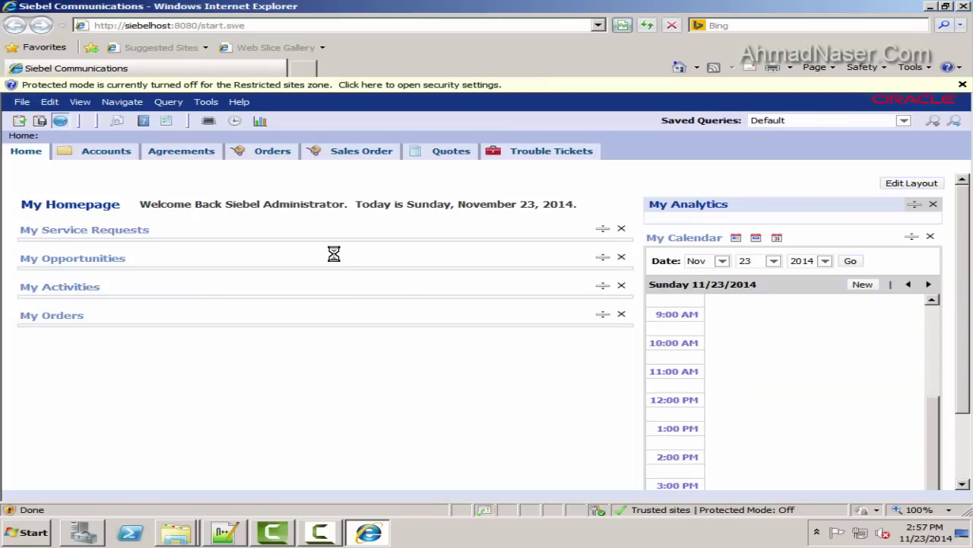
# Open the Site Map's Accounts views and check the Internet Explorer version information
pyautogui.hotkey('ctrl', 'shift', 'a')
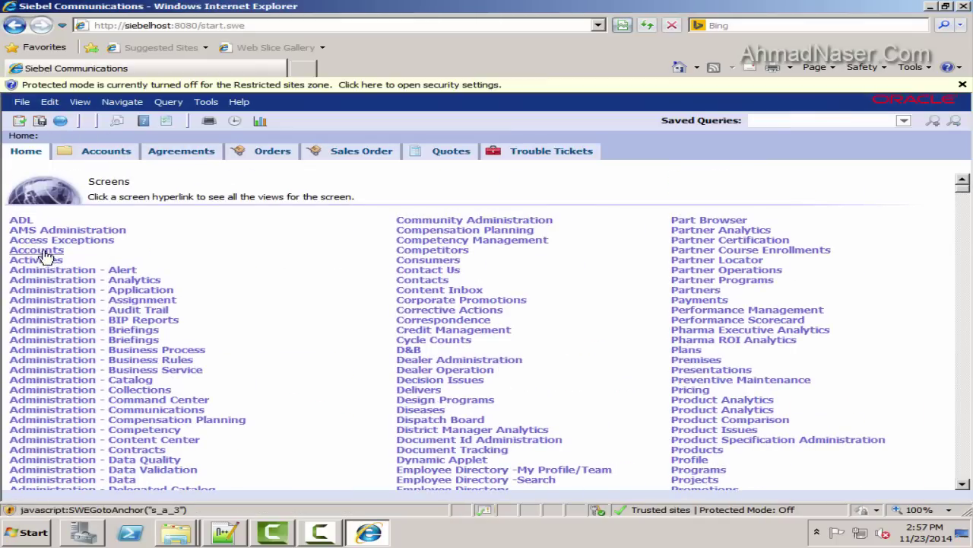
pyautogui.click(30, 249)
pyautogui.scroll(-20, 326, 329)
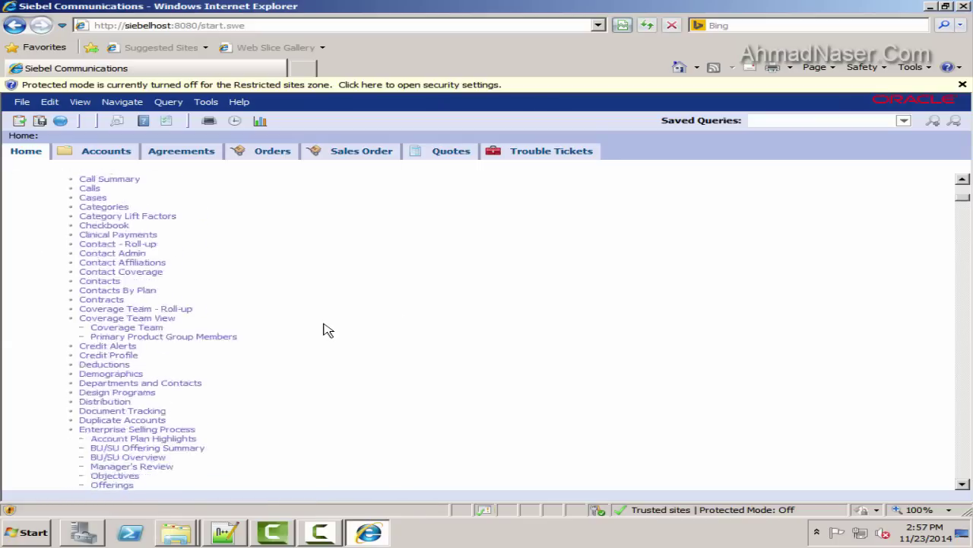
pyautogui.scroll(-2, 325, 329)
pyautogui.click(911, 67)
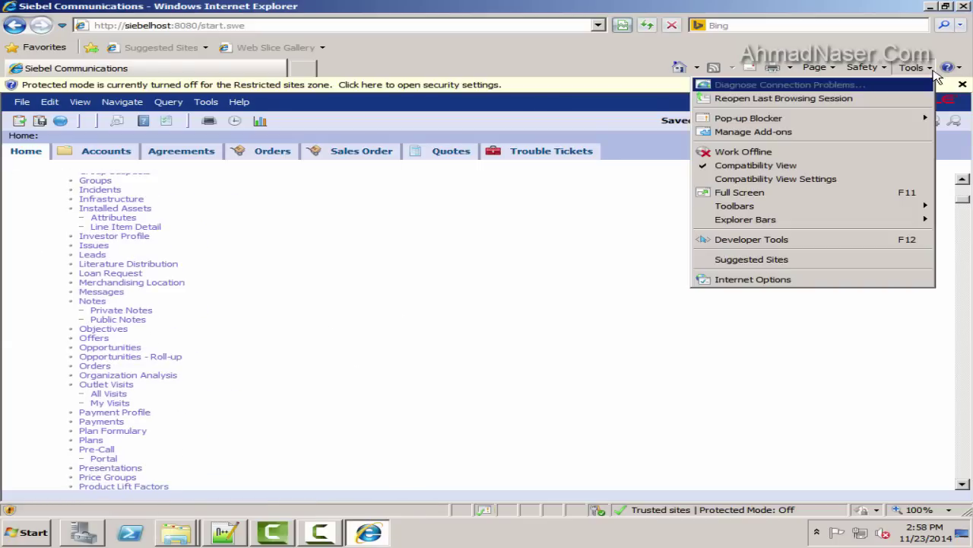
pyautogui.click(948, 67)
pyautogui.click(829, 151)
pyautogui.click(603, 356)
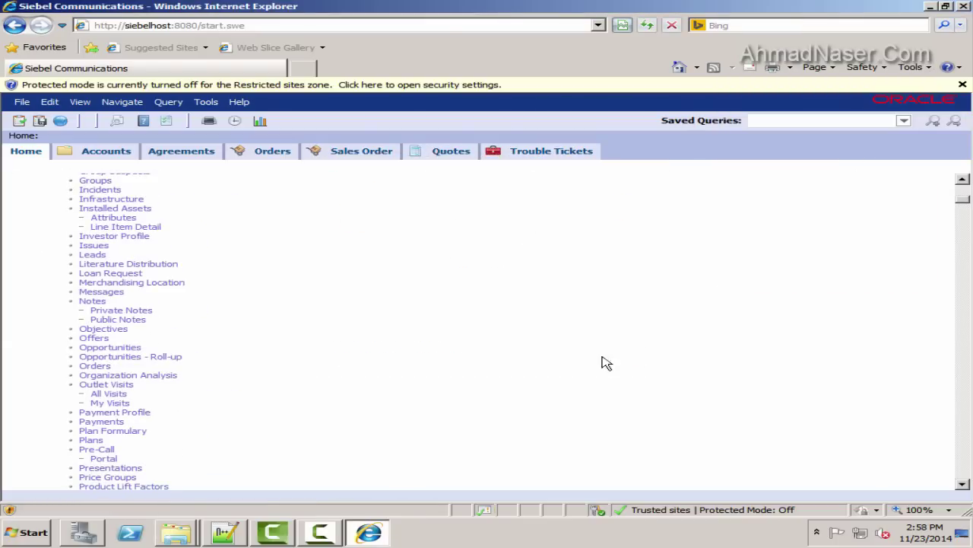
pyautogui.scroll(5, 327, 443)
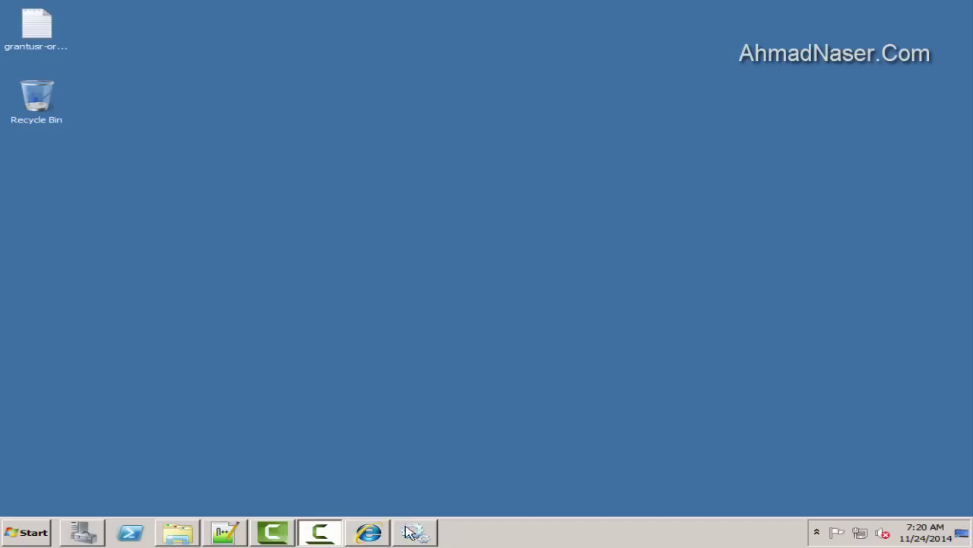
# Launch and minimize Server Manager via 'serv', then open Services via a 'ser' search
pyautogui.press('super')
pyautogui.write('serv')
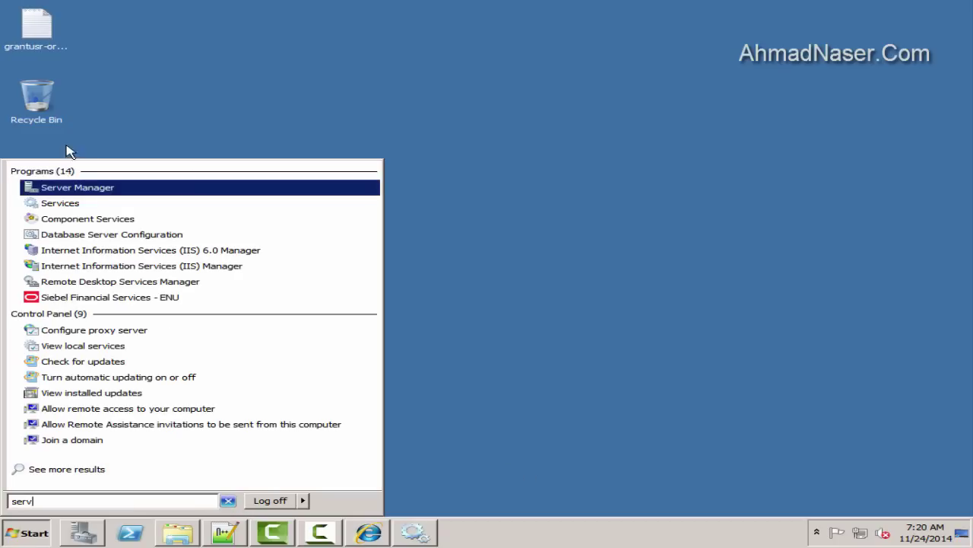
pyautogui.click(99, 189)
pyautogui.click(930, 6)
pyautogui.press('super')
pyautogui.write('ser')
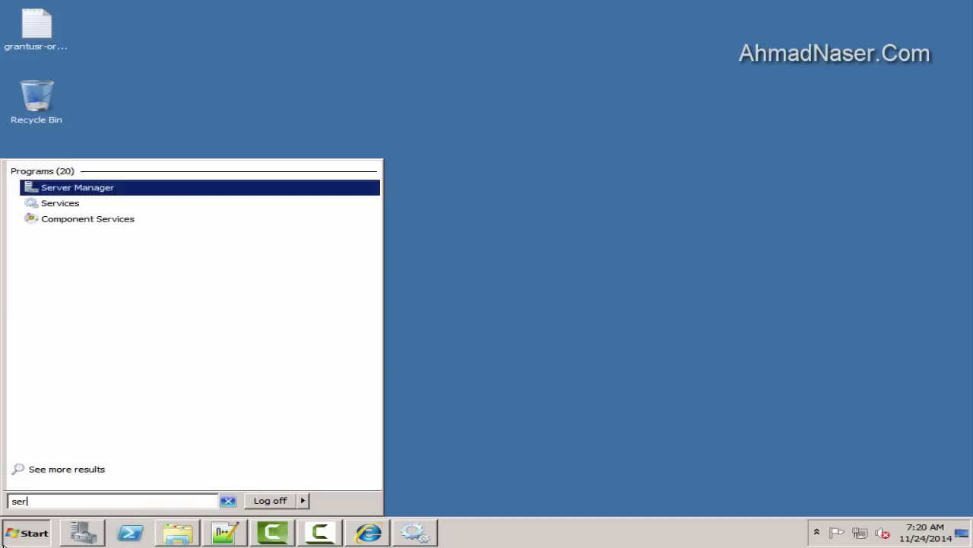
pyautogui.click(60, 203)
# Select Siebel Gateway Name Server, widen the Name column, and maximize the Services window
pyautogui.write('ser')
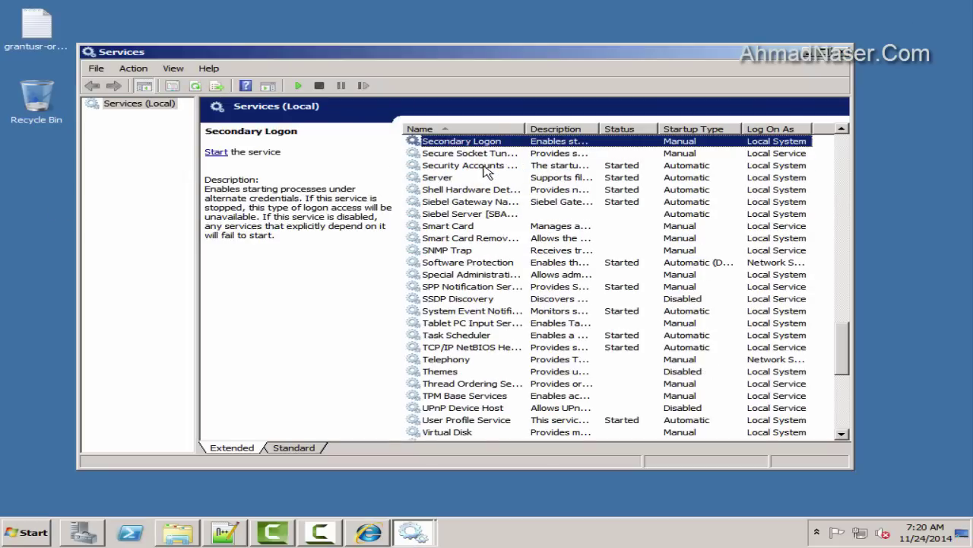
pyautogui.click(485, 202)
pyautogui.doubleClick(525, 128)
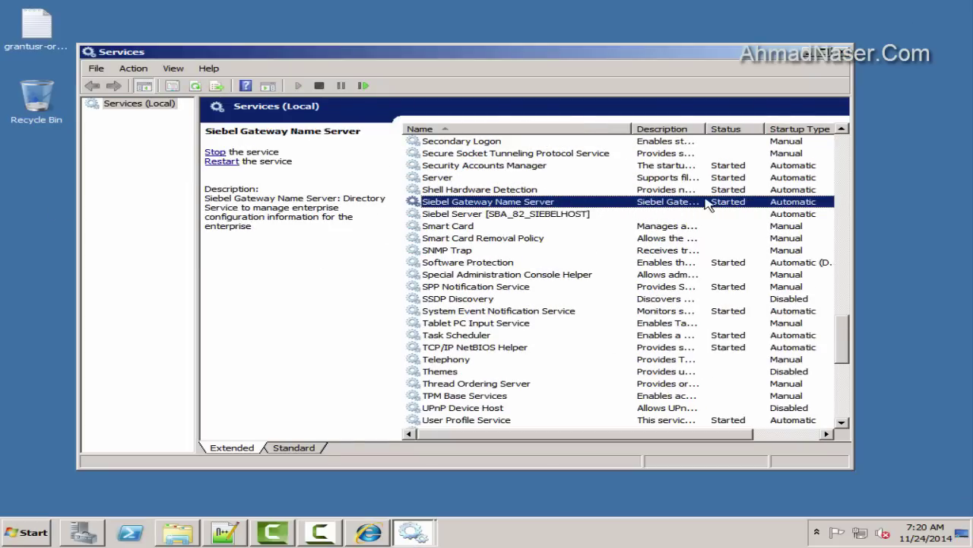
pyautogui.click(824, 52)
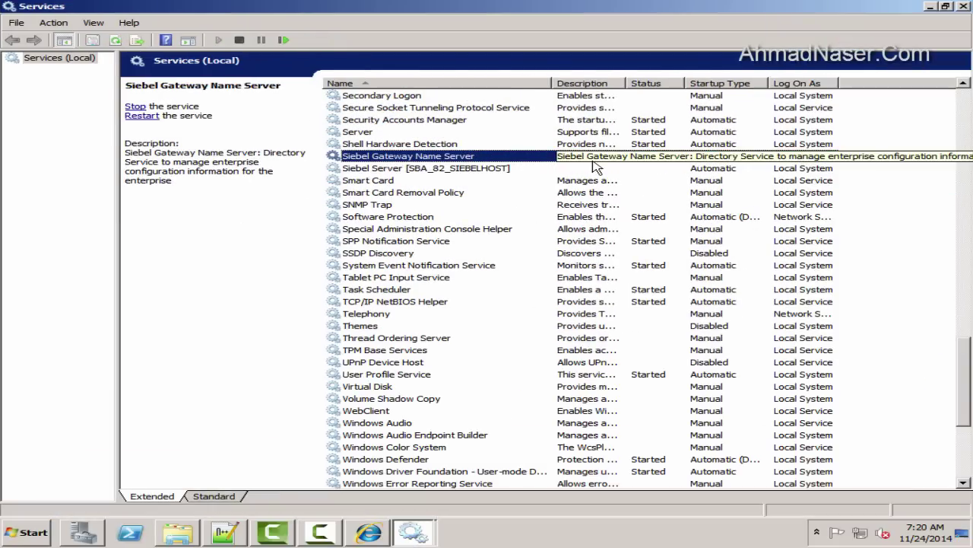
# In Task Manager, sort processes by user name and inspect the siebel.exe *32 process
pyautogui.hotkey('ctrl', 'shift', 'Escape')
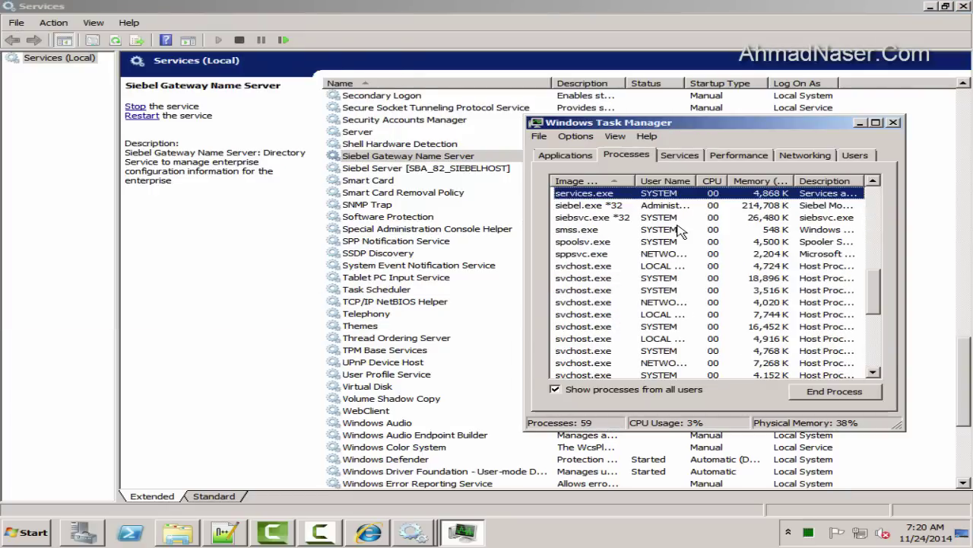
pyautogui.click(669, 182)
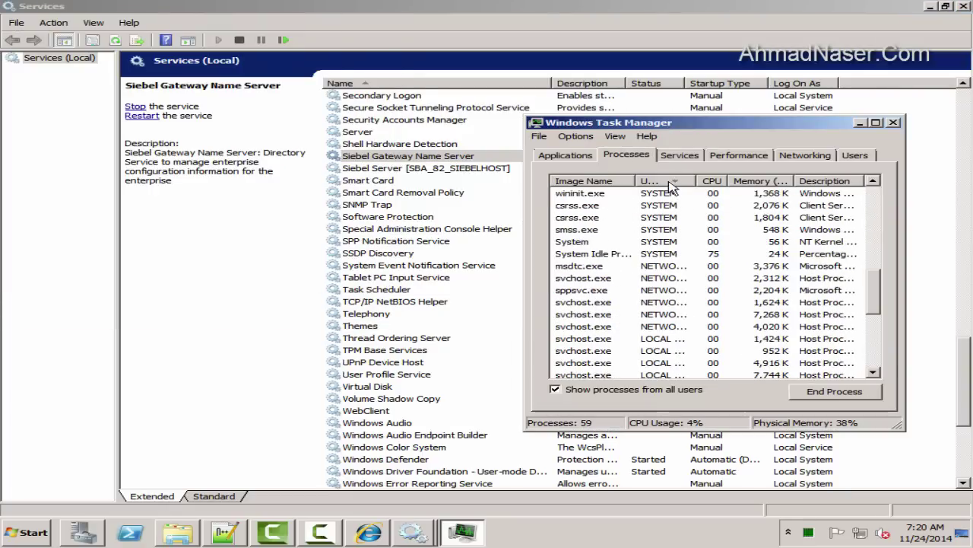
pyautogui.click(670, 204)
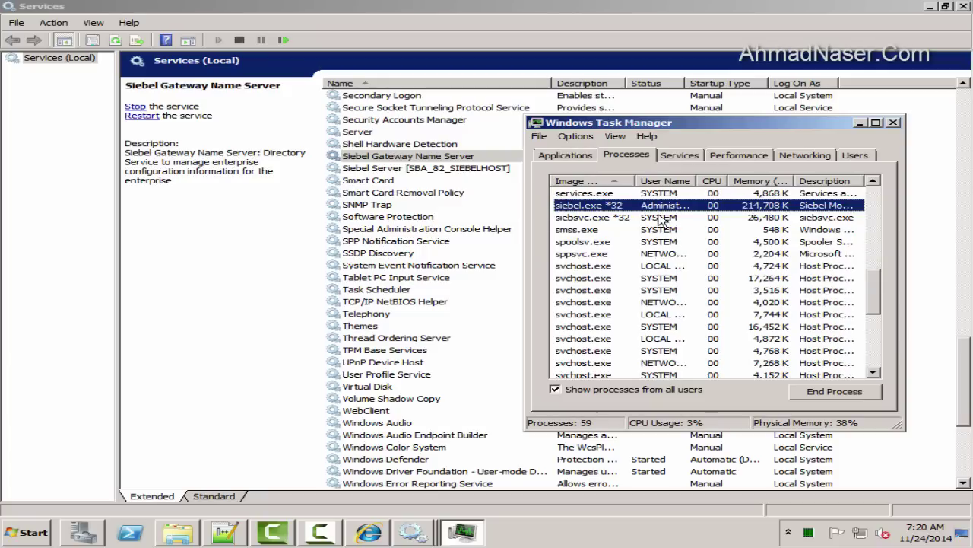
pyautogui.scroll(-3, 672, 254)
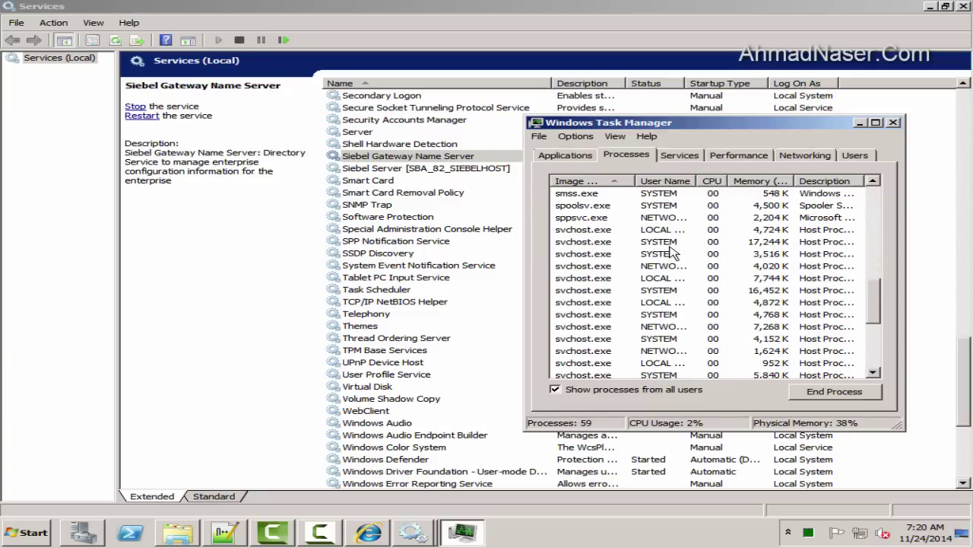
pyautogui.scroll(5, 684, 276)
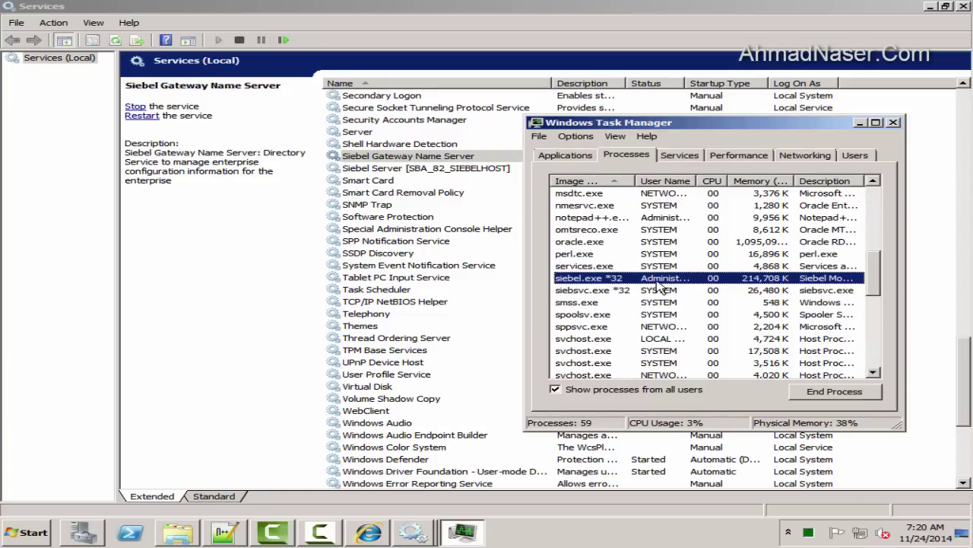
pyautogui.click(662, 301)
pyautogui.press('Down')
pyautogui.press('Down')
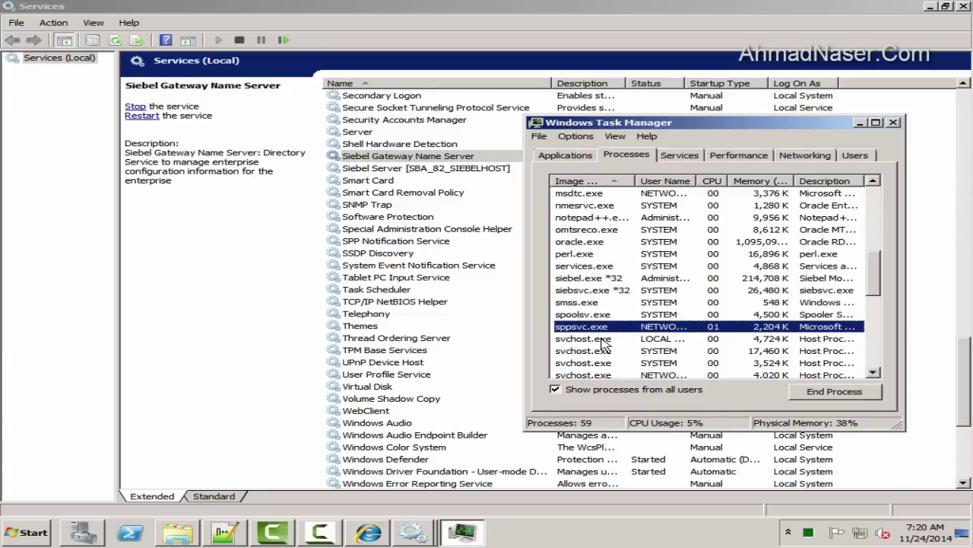
pyautogui.press('Down')
pyautogui.press('Down')
pyautogui.press('Down')
# Set the Siebel Gateway Name Server's Log On to This account, choosing Administrator via Find Now
pyautogui.rightClick(395, 156)
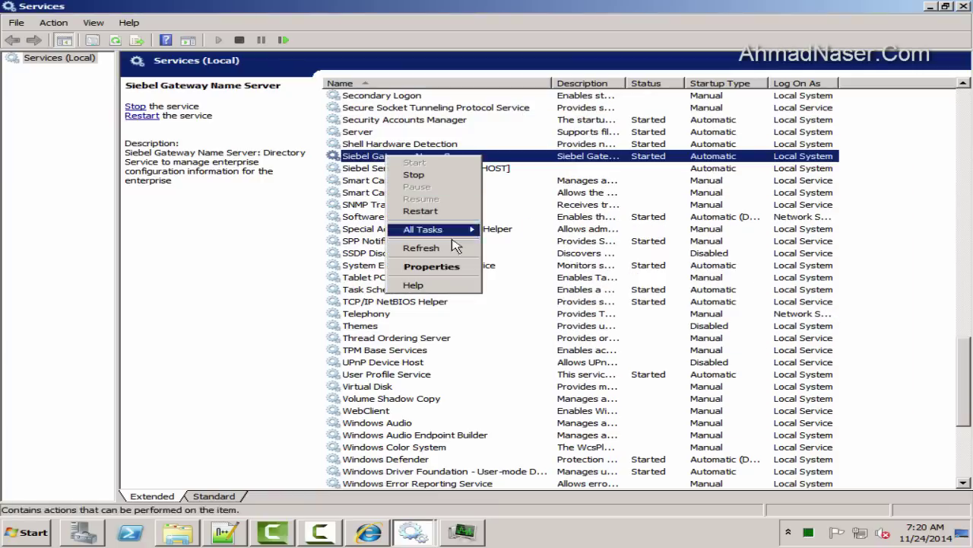
pyautogui.rightClick(570, 156)
pyautogui.click(612, 268)
pyautogui.click(375, 124)
pyautogui.click(321, 196)
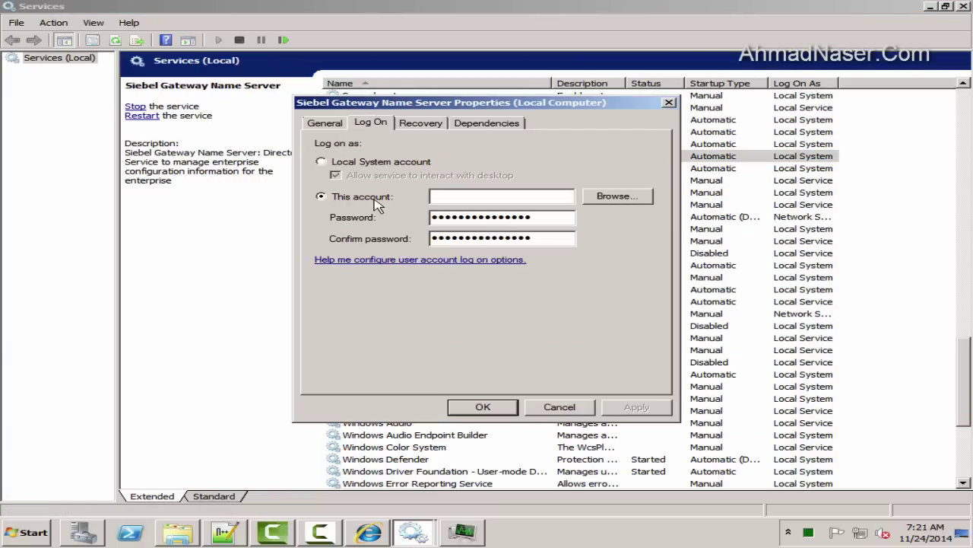
pyautogui.click(617, 199)
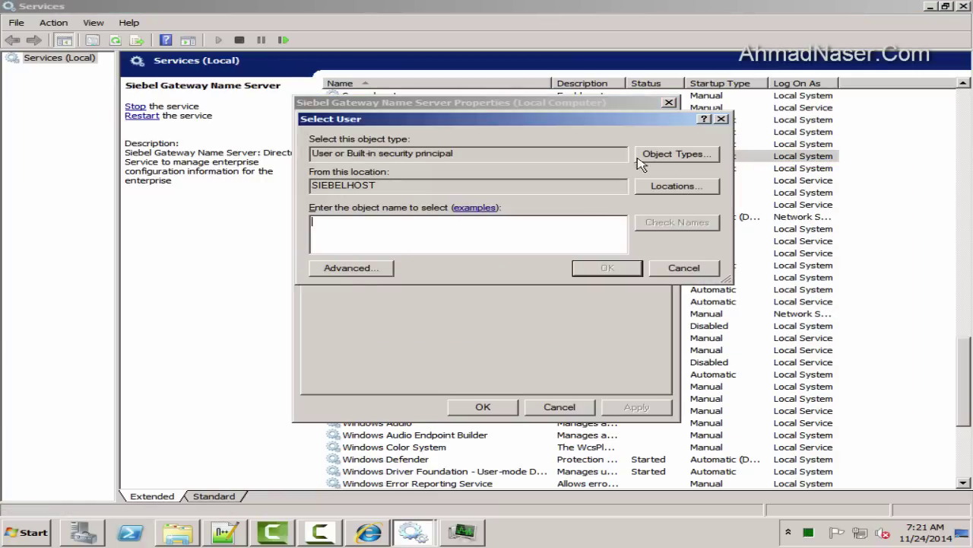
pyautogui.click(346, 267)
pyautogui.click(743, 236)
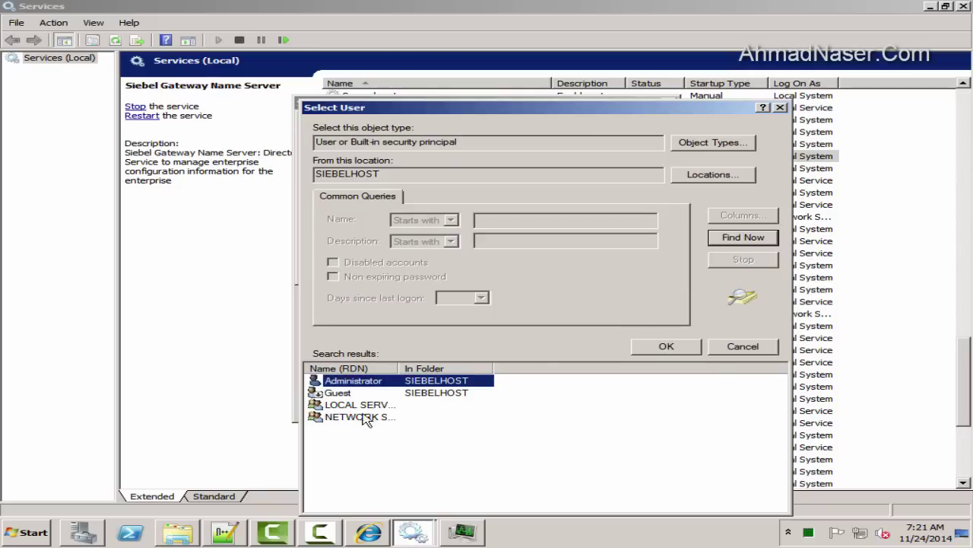
pyautogui.doubleClick(358, 380)
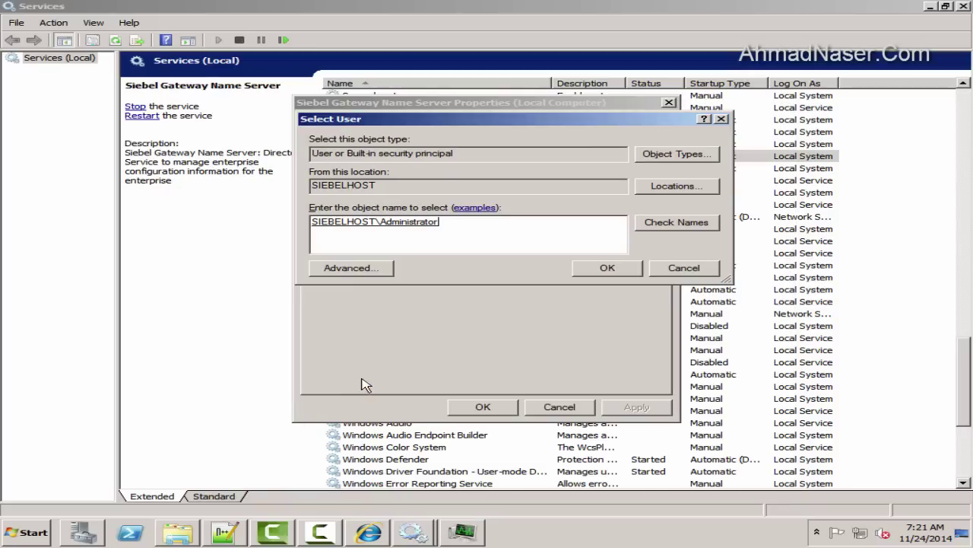
pyautogui.click(618, 269)
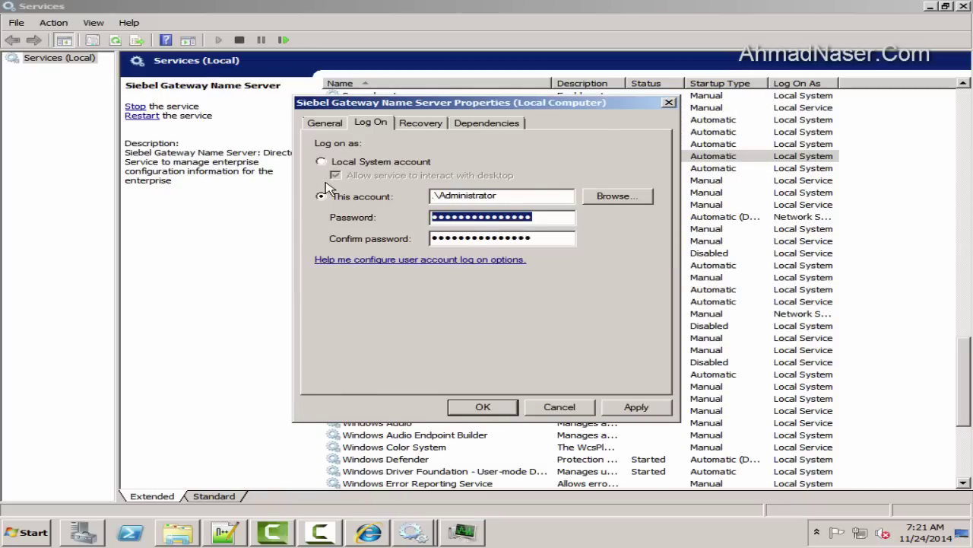
# Check the current user's account details, then reselect Administrator as the log-on account
pyautogui.write('P')
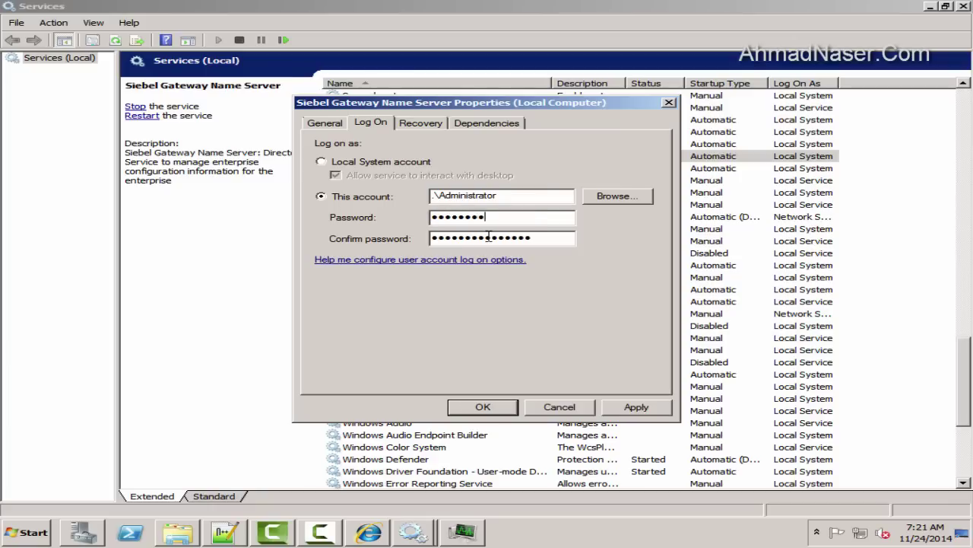
pyautogui.doubleClick(498, 198)
pyautogui.click(612, 197)
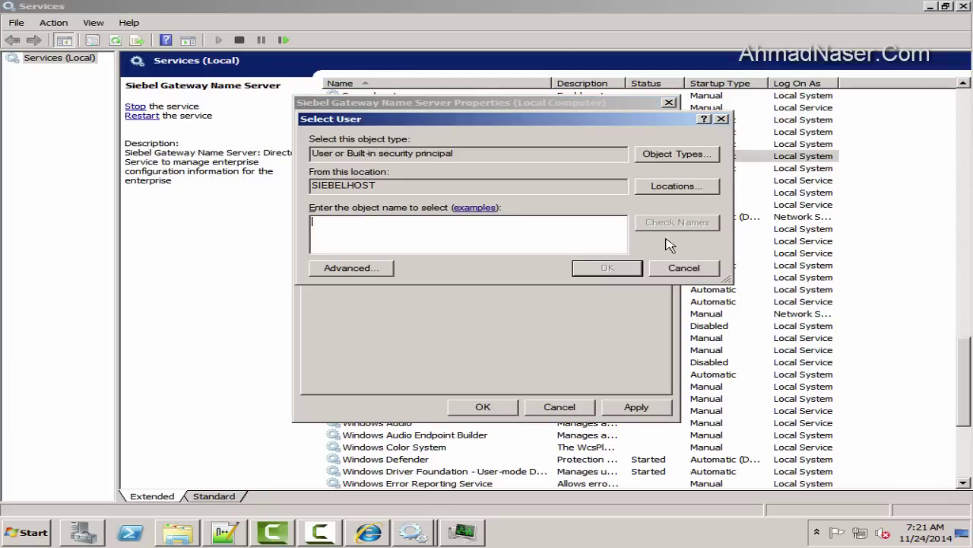
pyautogui.click(746, 239)
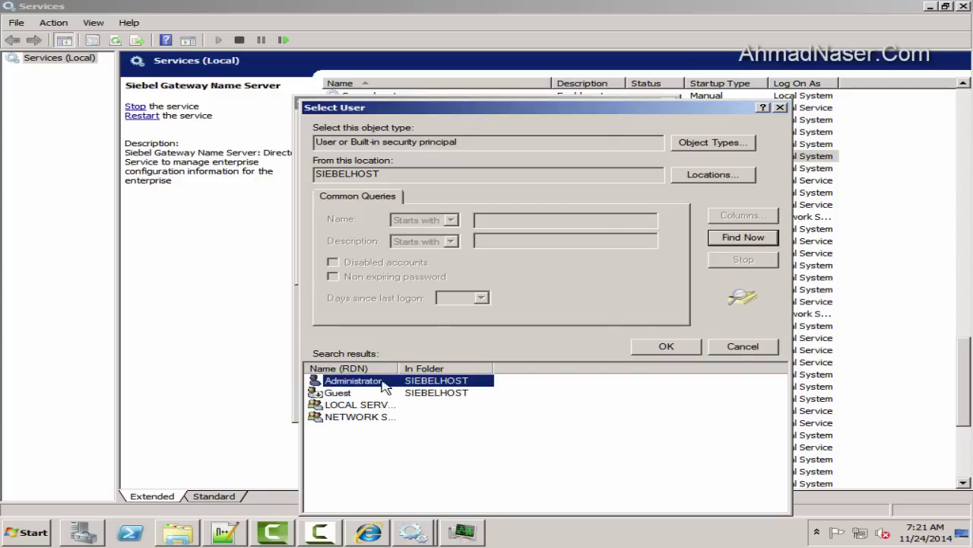
pyautogui.press('super')
pyautogui.click(314, 188)
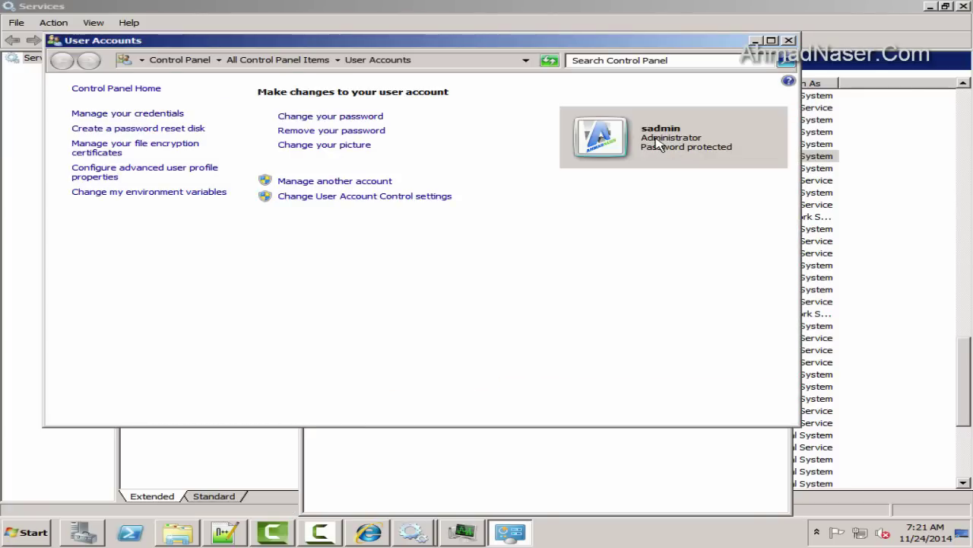
pyautogui.click(789, 40)
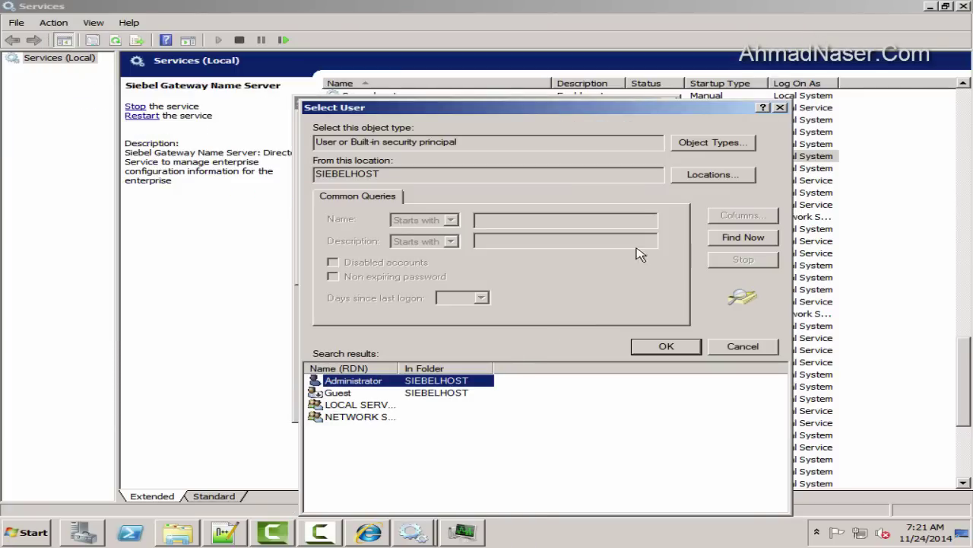
pyautogui.click(780, 108)
pyautogui.click(631, 270)
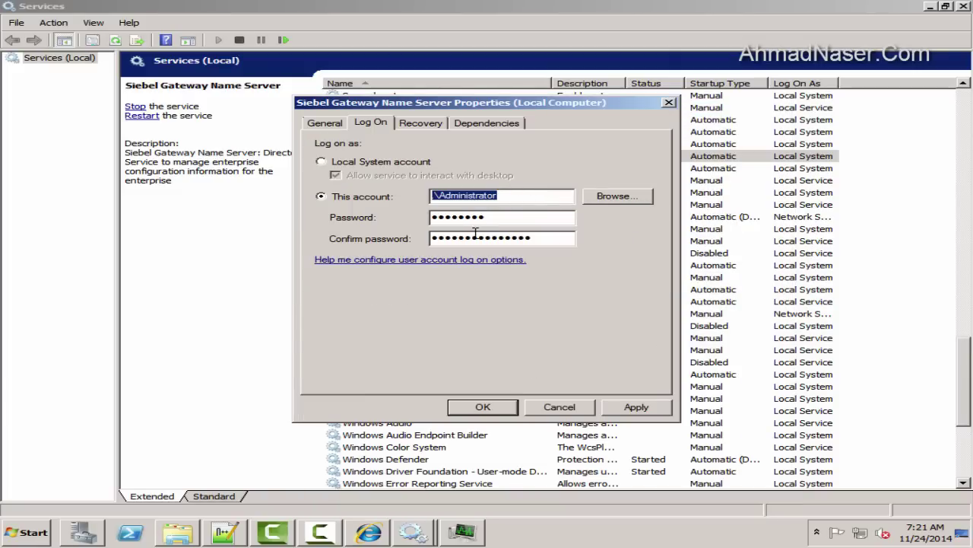
# Enter and retype the account password in the Password and Confirm password fields
pyautogui.press('Tab')
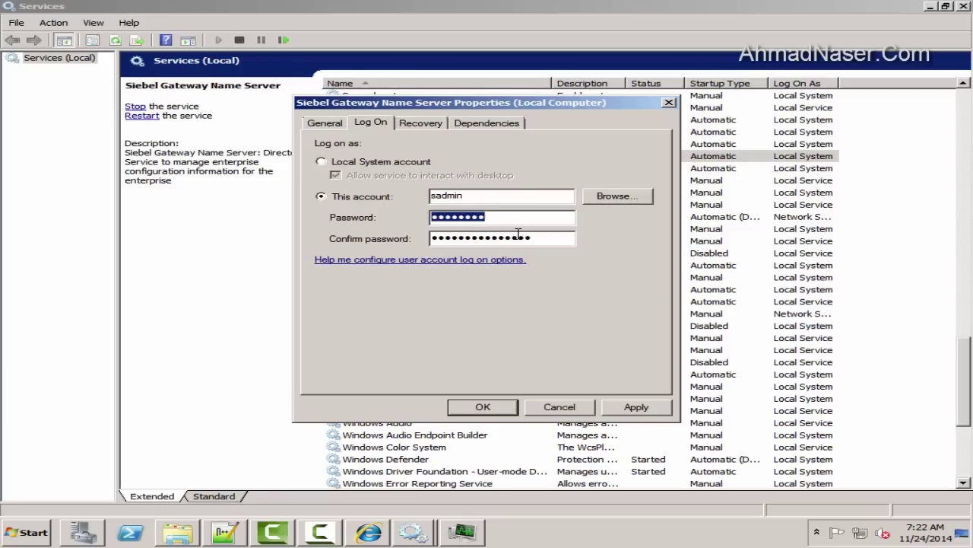
pyautogui.write('s')
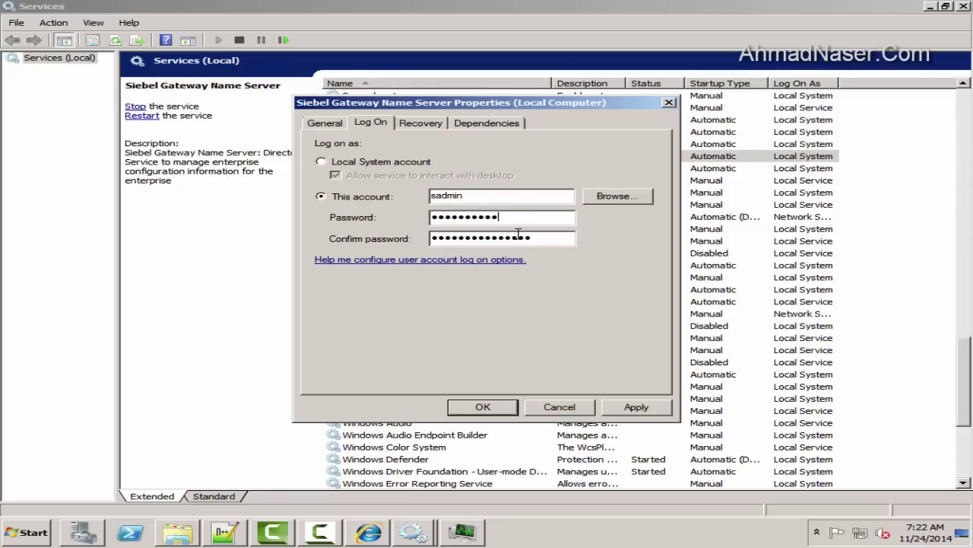
pyautogui.press('Tab')
pyautogui.moveTo(537, 217); pyautogui.dragTo(4, 216)
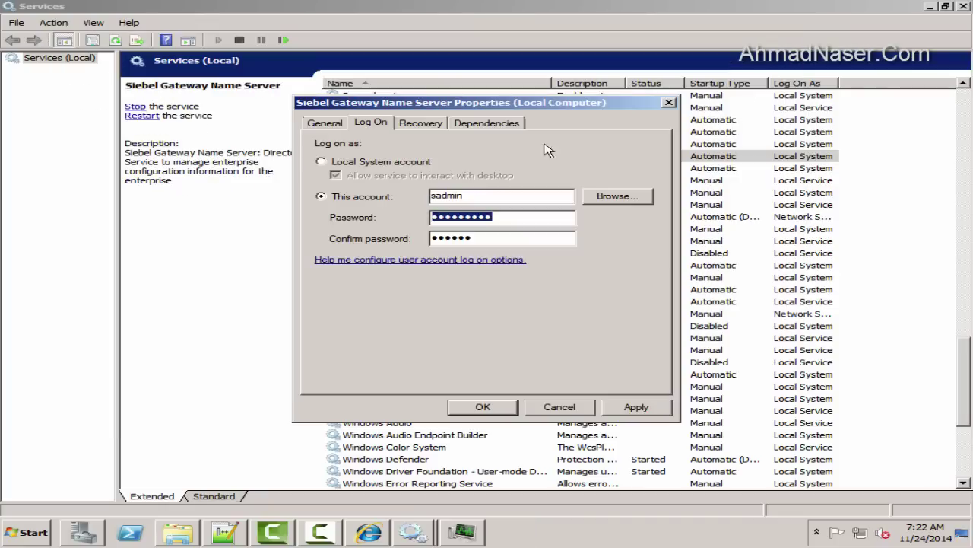
pyautogui.hotkey('shift', 'Tab')
pyautogui.press('Tab')
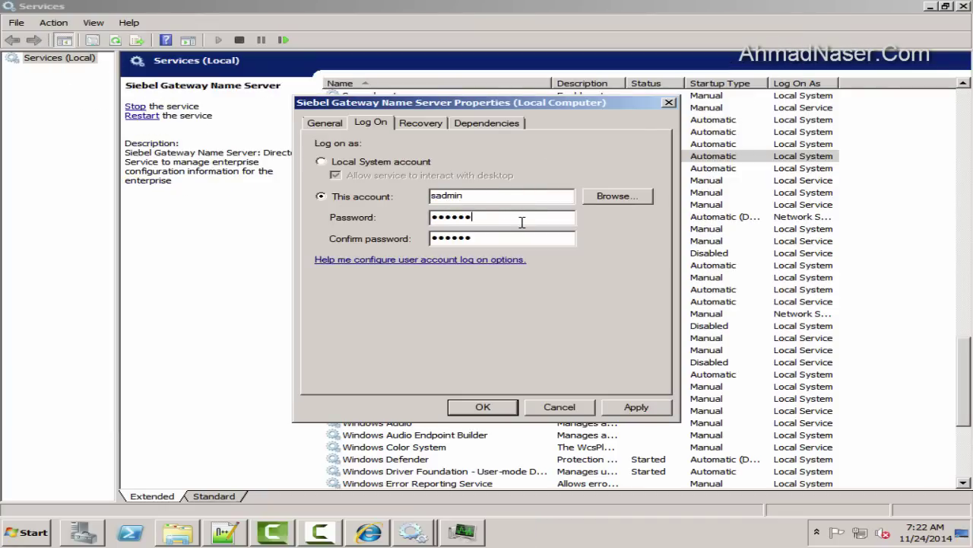
pyautogui.press('Tab')
# Finish the password confirmation, apply, and dismiss the invalid account name or password error
pyautogui.click(636, 407)
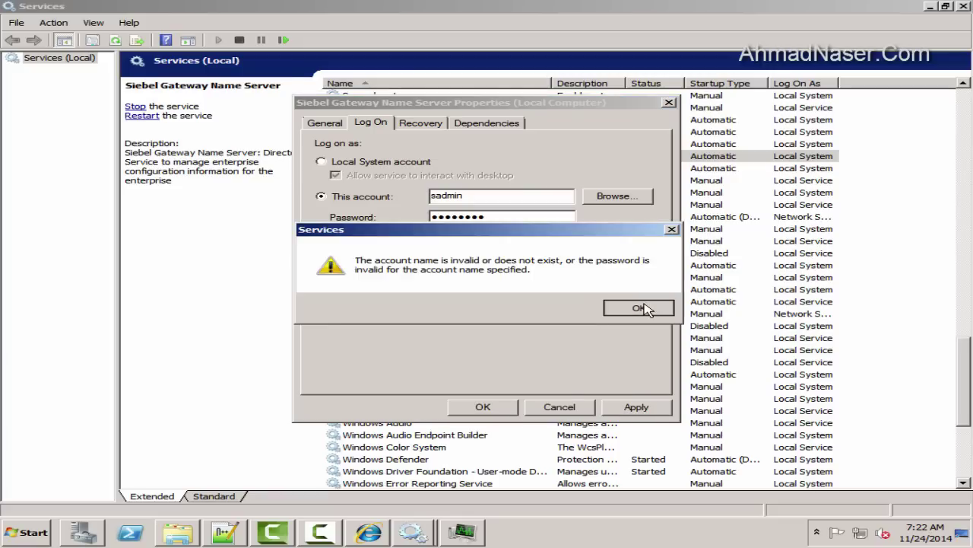
pyautogui.click(639, 308)
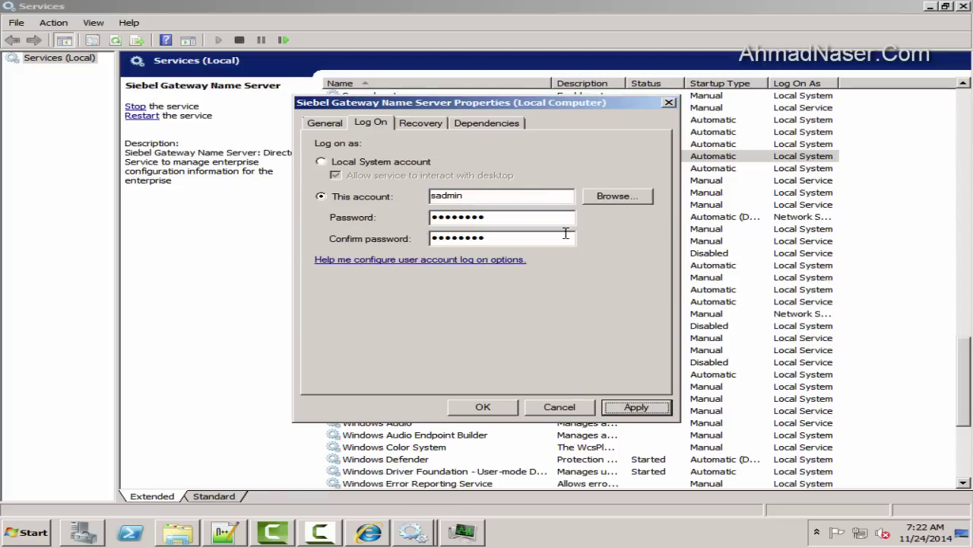
# Cancel the account lookup and check the current user's account details
pyautogui.click(616, 199)
pyautogui.click(393, 268)
pyautogui.click(741, 348)
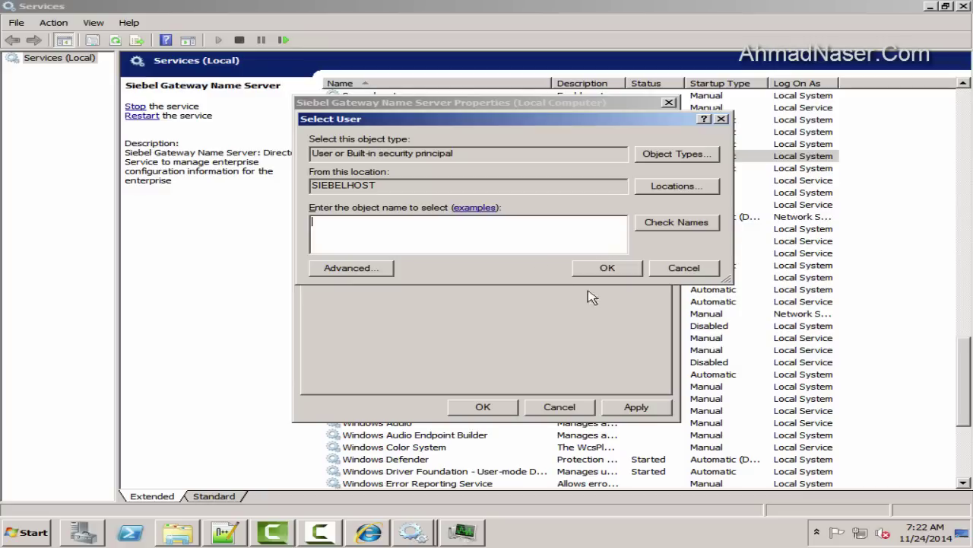
pyautogui.click(674, 271)
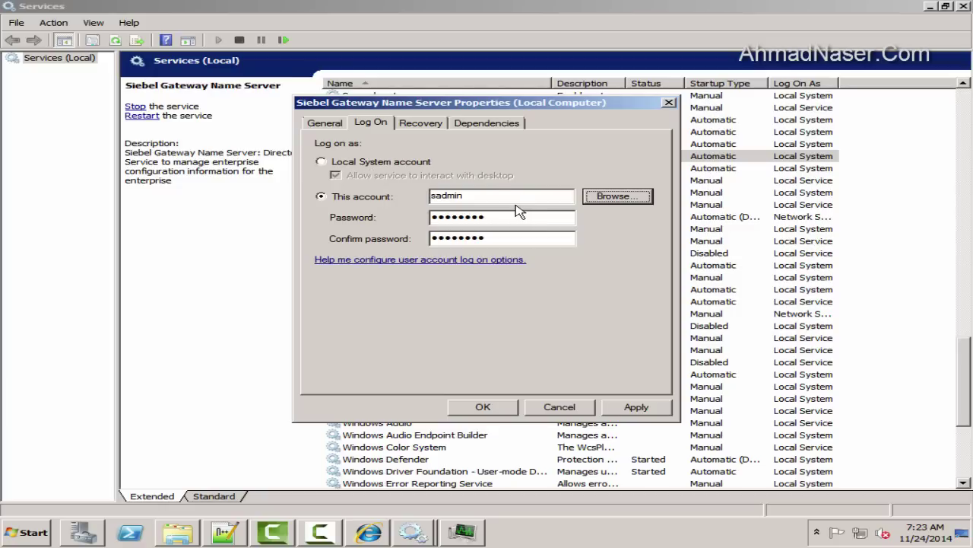
pyautogui.press('super')
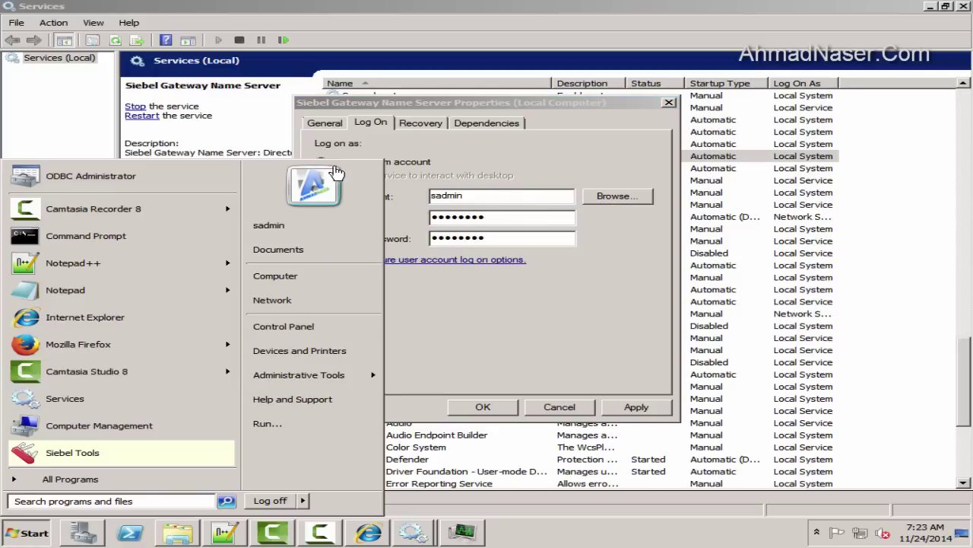
pyautogui.click(335, 177)
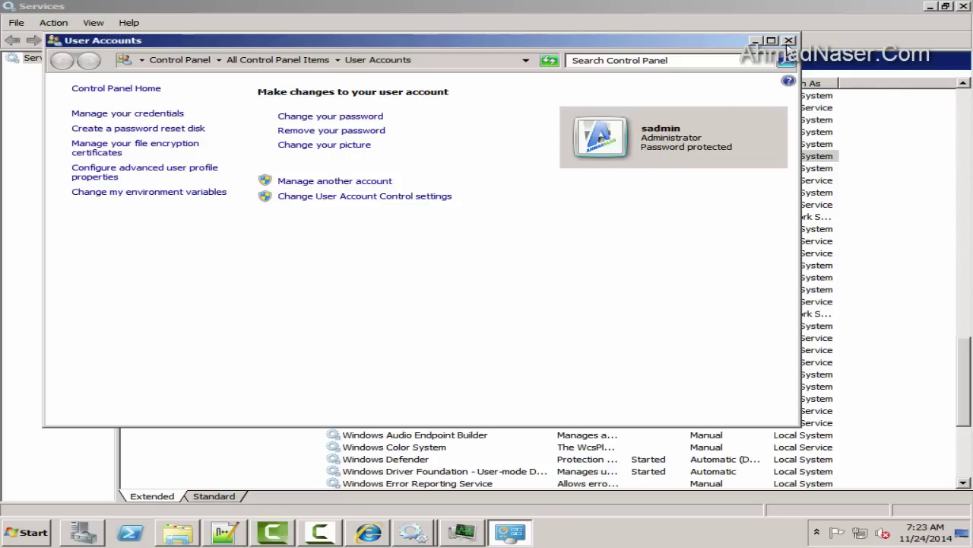
pyautogui.click(789, 41)
# Choose Administrator as the log-on account via Advanced > Find Now
pyautogui.click(615, 196)
pyautogui.click(346, 270)
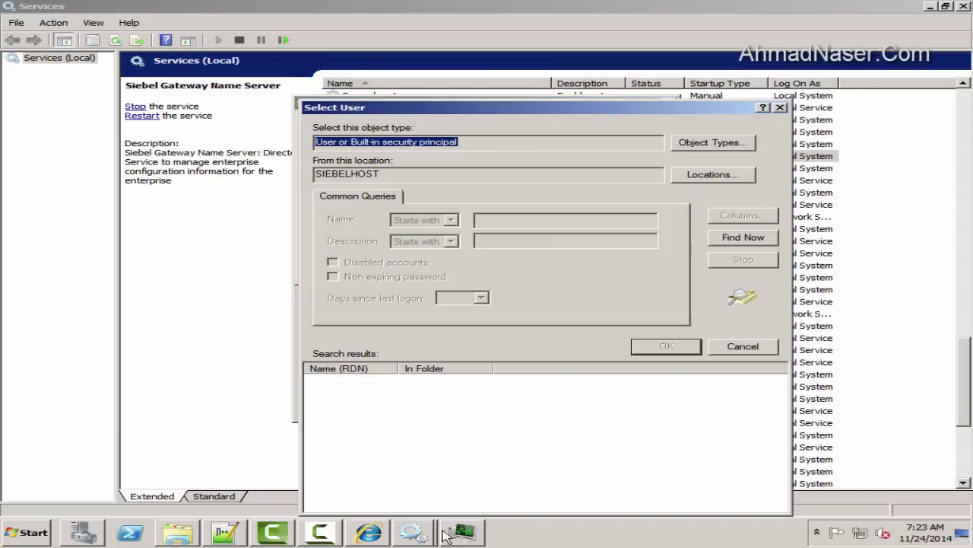
pyautogui.click(449, 535)
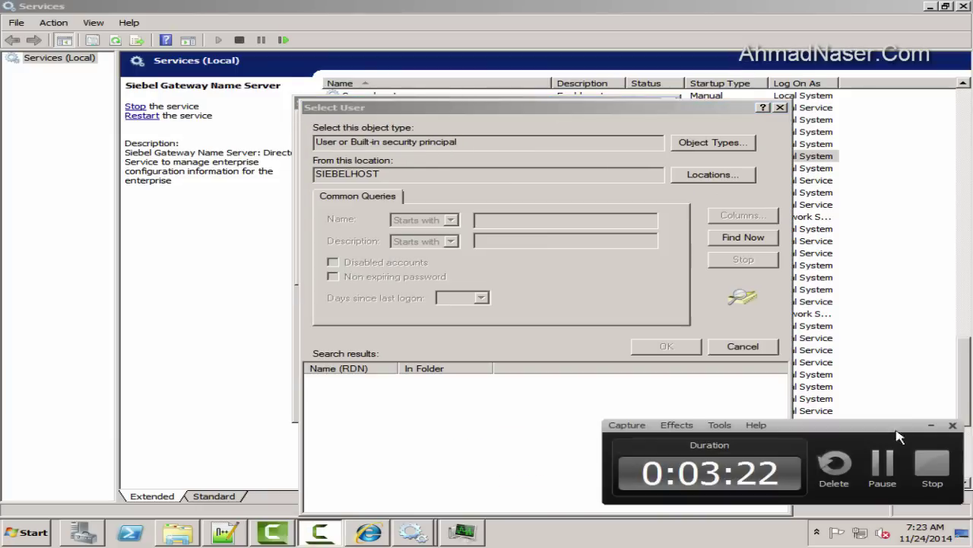
pyautogui.click(931, 426)
pyautogui.click(734, 238)
pyautogui.doubleClick(401, 386)
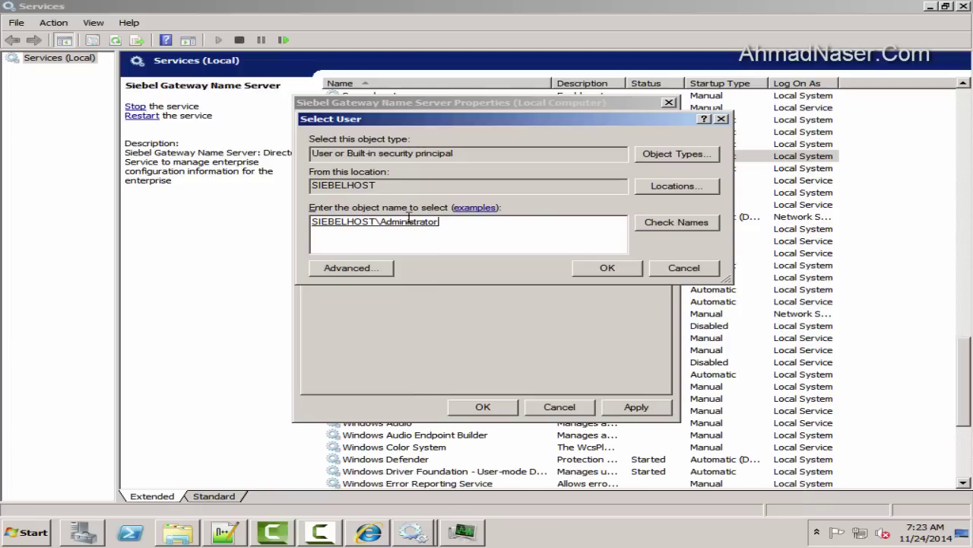
pyautogui.click(612, 271)
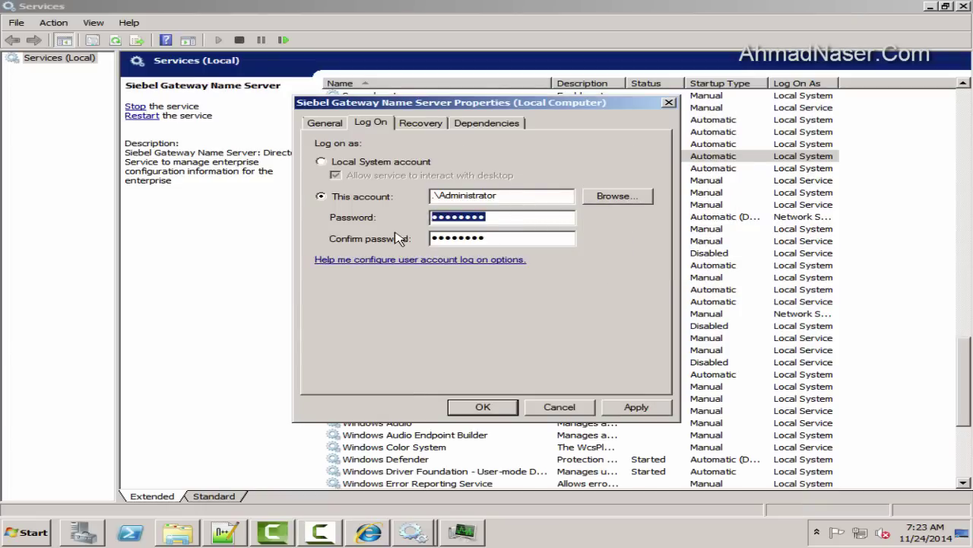
# Enter the password twice, apply, and acknowledge the Log On As A Service and restart notices
pyautogui.write('password')
pyautogui.press('Tab')
pyautogui.write('pa')
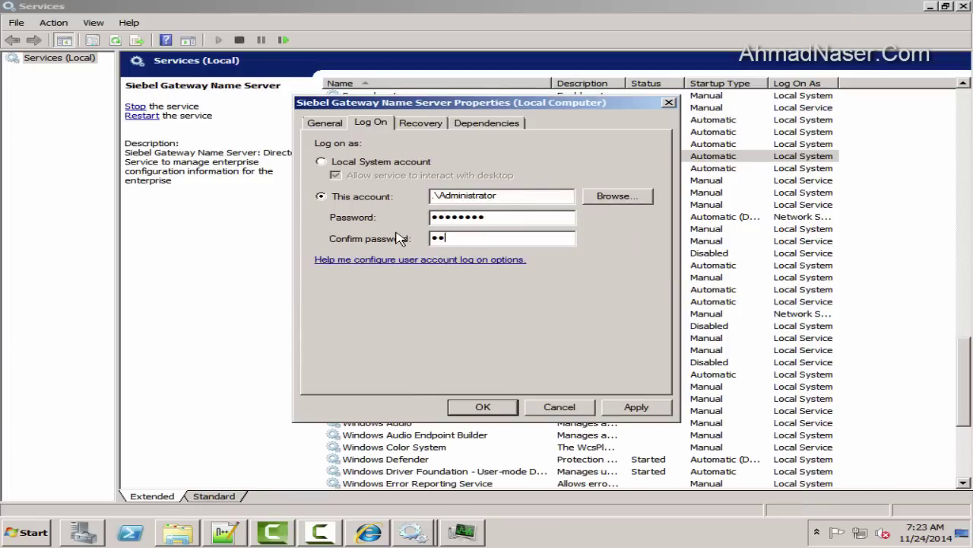
pyautogui.write('ssword')
pyautogui.click(630, 409)
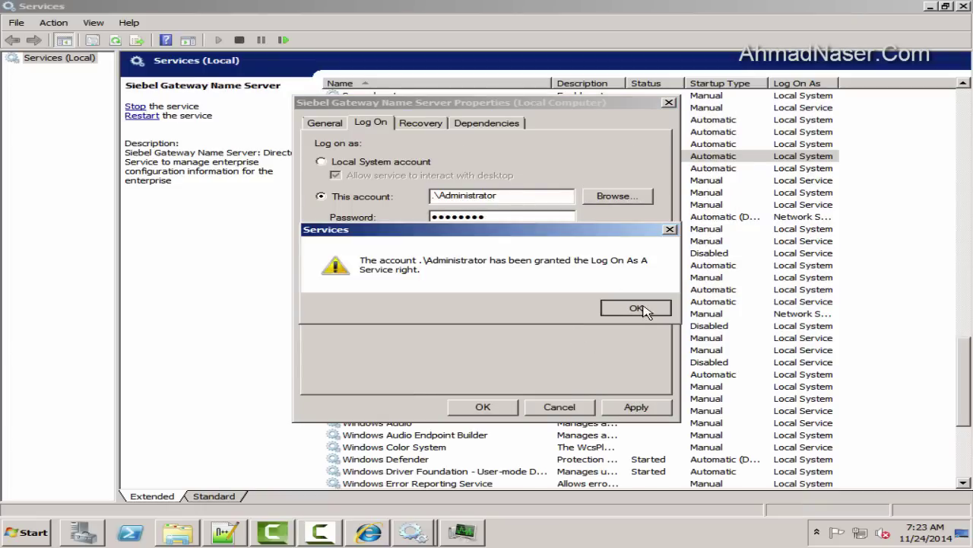
pyautogui.click(644, 305)
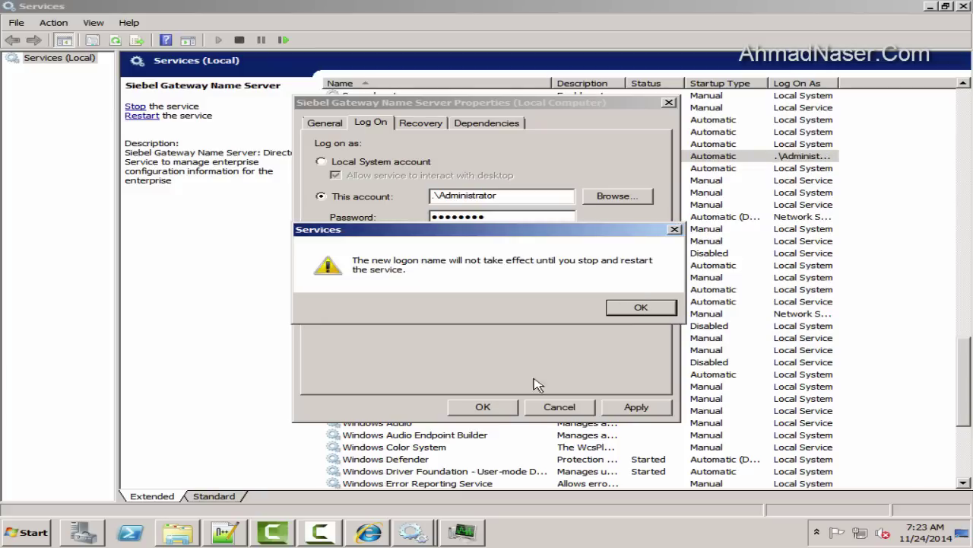
pyautogui.click(641, 307)
# Set Siebel Server [SBA_82_SIEBELHOST]'s Log On to This account, choosing Administrator via Find Now
pyautogui.rightClick(457, 169)
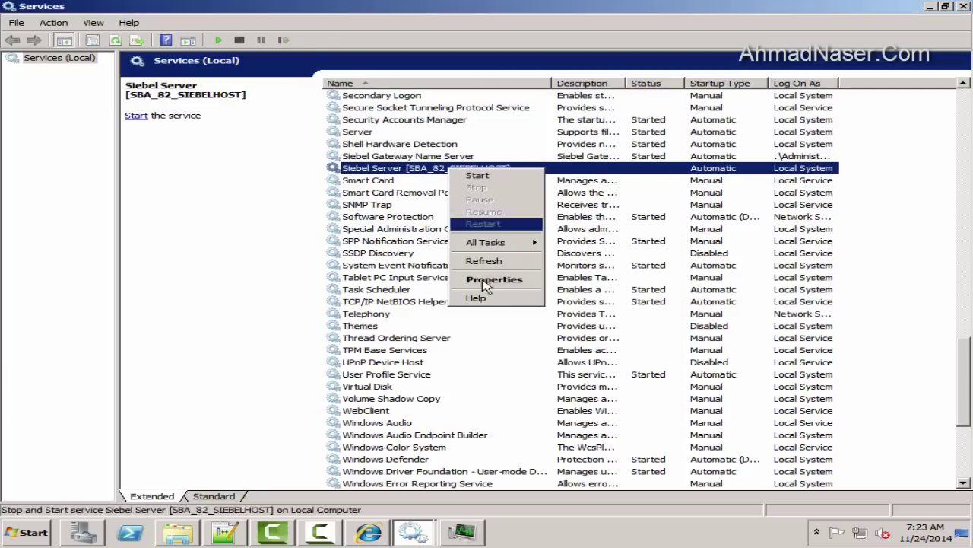
pyautogui.click(484, 283)
pyautogui.click(379, 124)
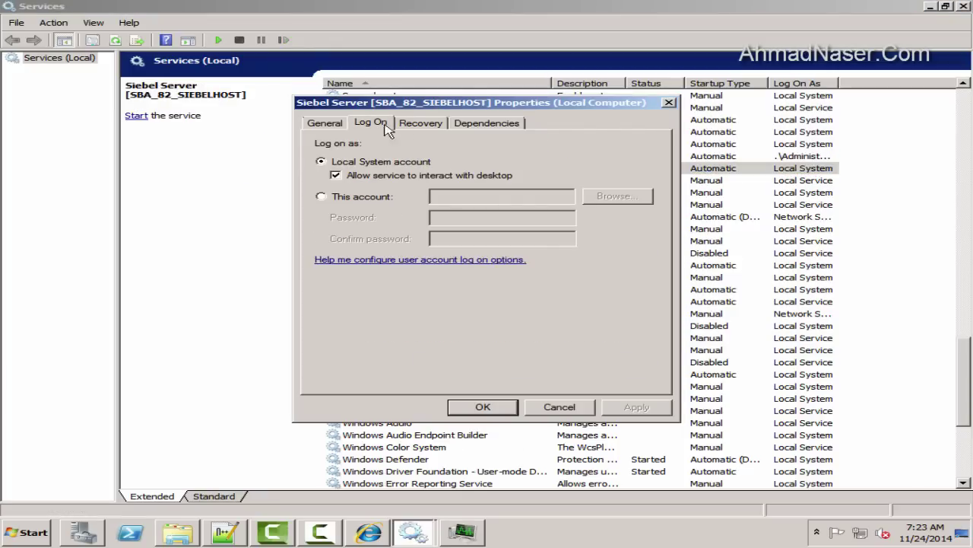
pyautogui.click(358, 196)
pyautogui.click(616, 196)
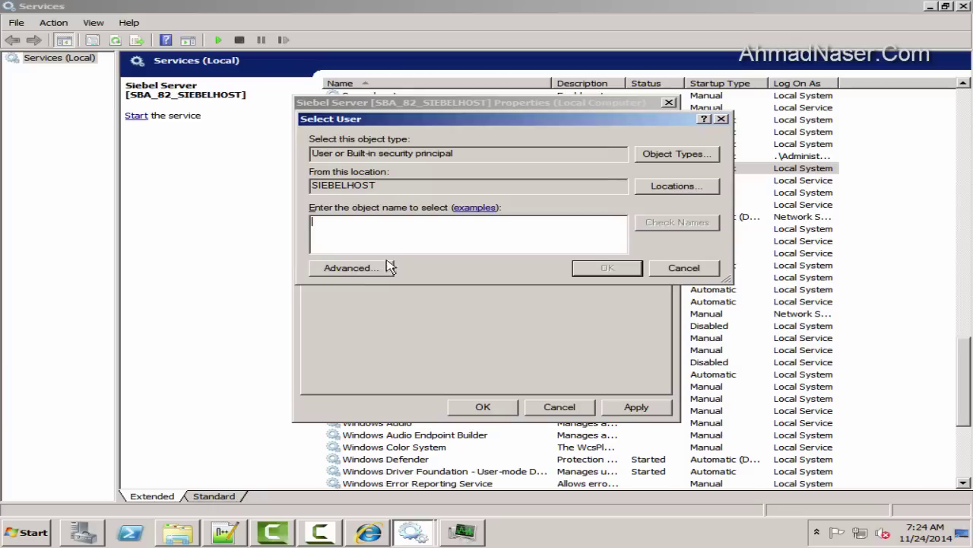
pyautogui.click(390, 267)
pyautogui.click(739, 236)
pyautogui.doubleClick(386, 378)
pyautogui.click(608, 268)
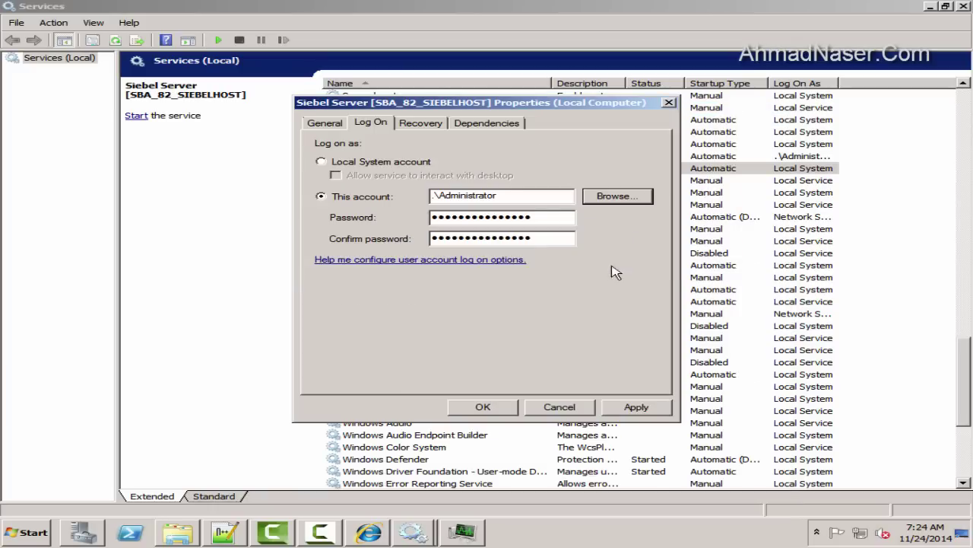
# Enter the password twice, apply, and close the Siebel Server properties with OK
pyautogui.press('Tab')
pyautogui.write('***')
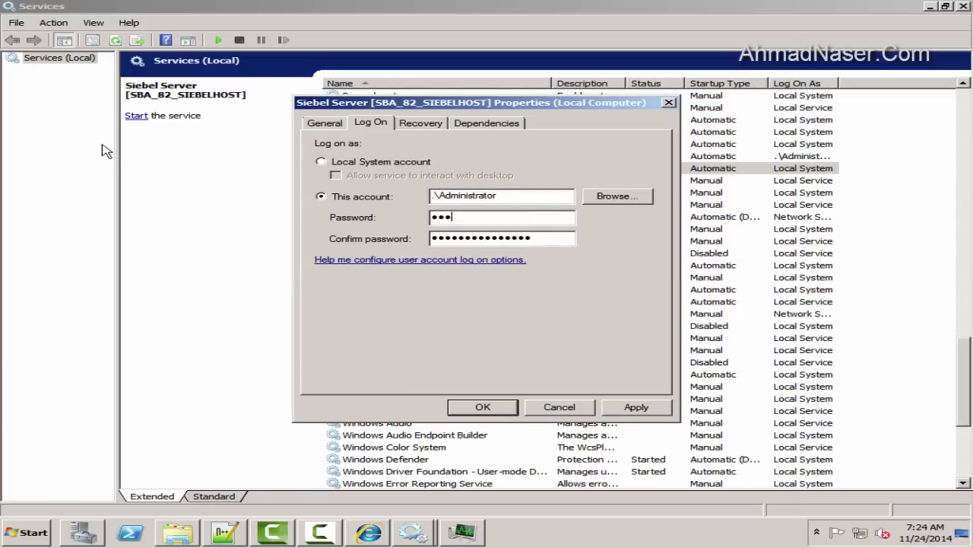
pyautogui.write('*****')
pyautogui.press('Tab')
pyautogui.write('*****')
pyautogui.click(643, 409)
pyautogui.click(511, 407)
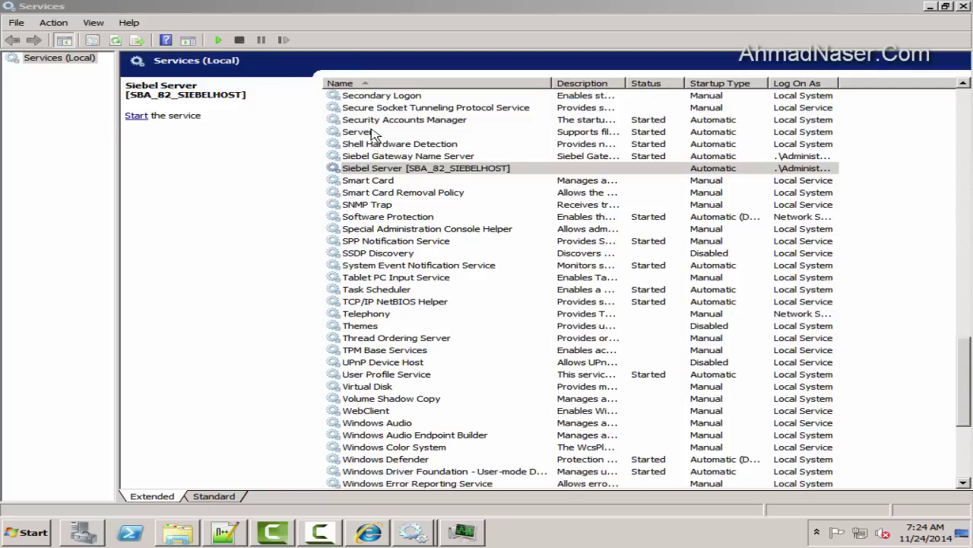
# Stop the Siebel Gateway Name Server service from its right-click menu in Windows Services
pyautogui.rightClick(459, 168)
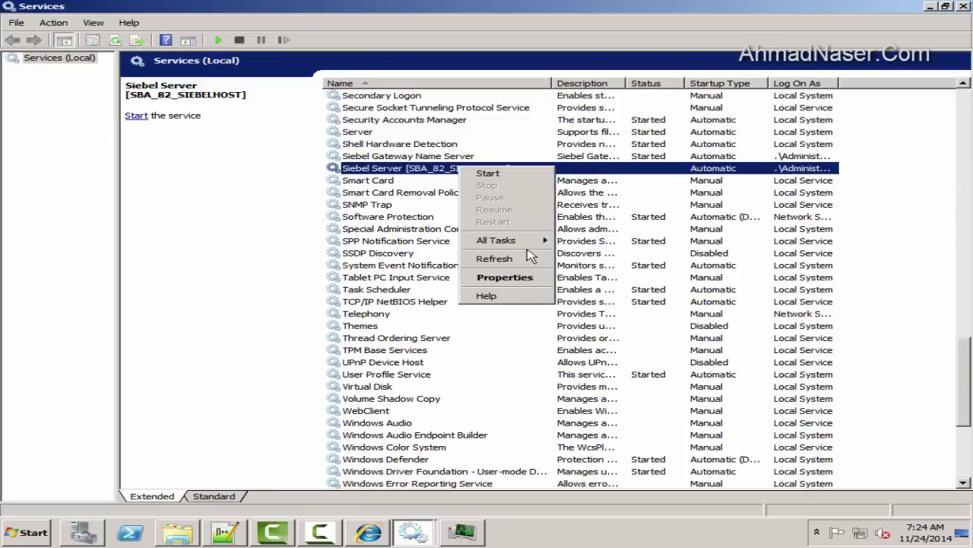
pyautogui.rightClick(463, 157)
pyautogui.click(489, 173)
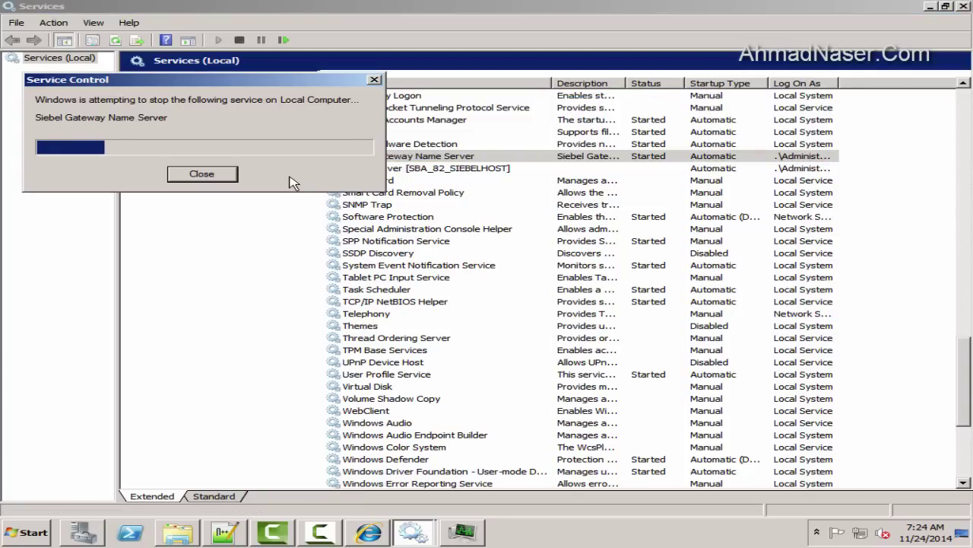
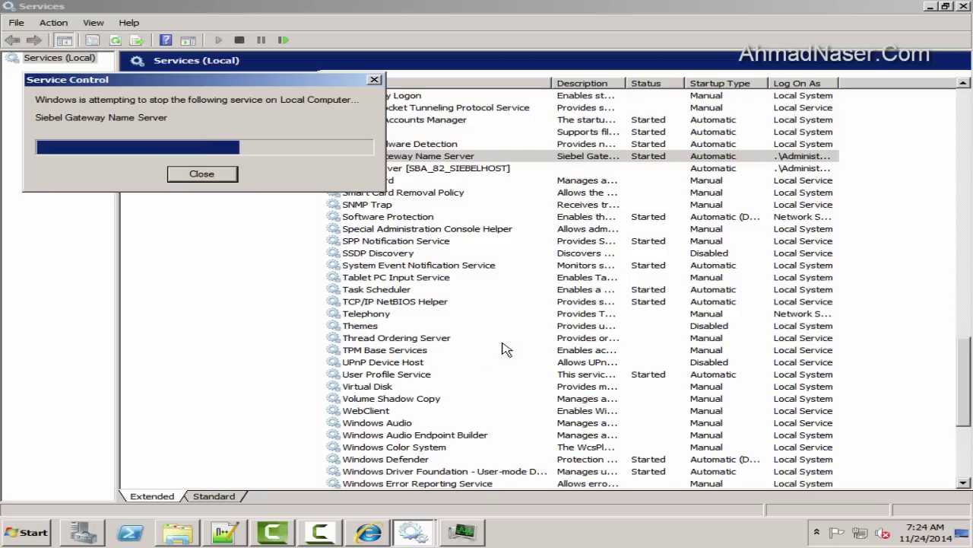
# Start the Siebel Server service and check its processes in Task Manager
pyautogui.rightClick(633, 168)
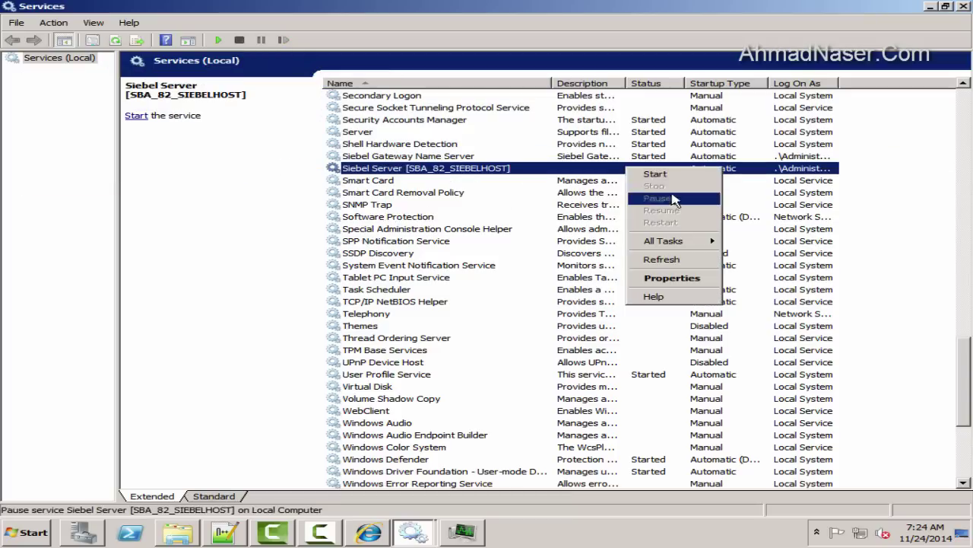
pyautogui.click(653, 176)
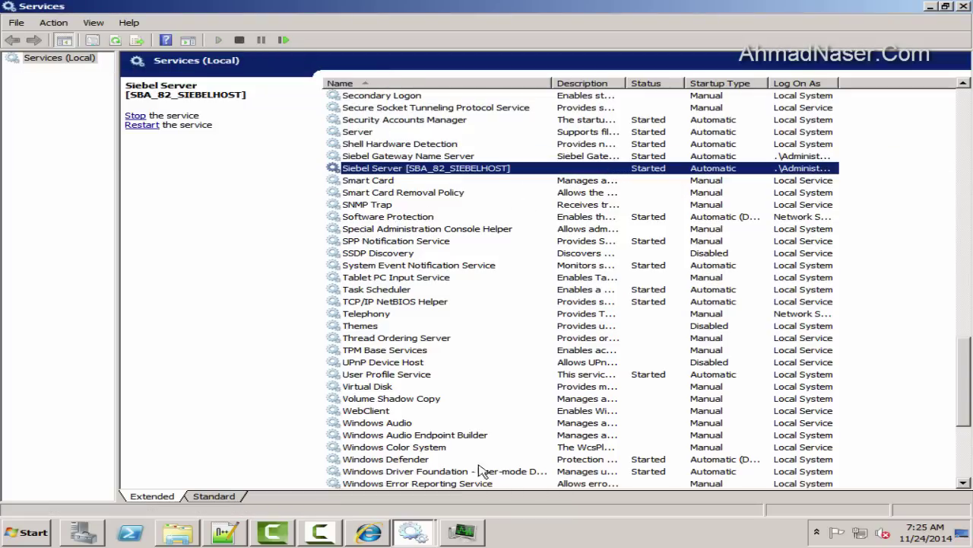
pyautogui.hotkey('ctrl', 'shift', 'Escape')
# Open Windows Explorer on Local Disk (C:)
pyautogui.press('super')
pyautogui.press('Escape')
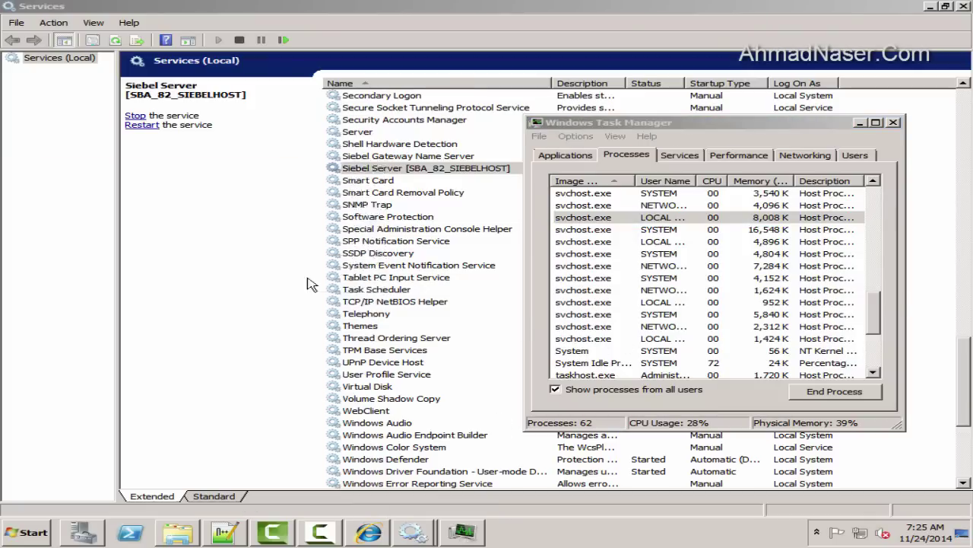
pyautogui.press('super+e')
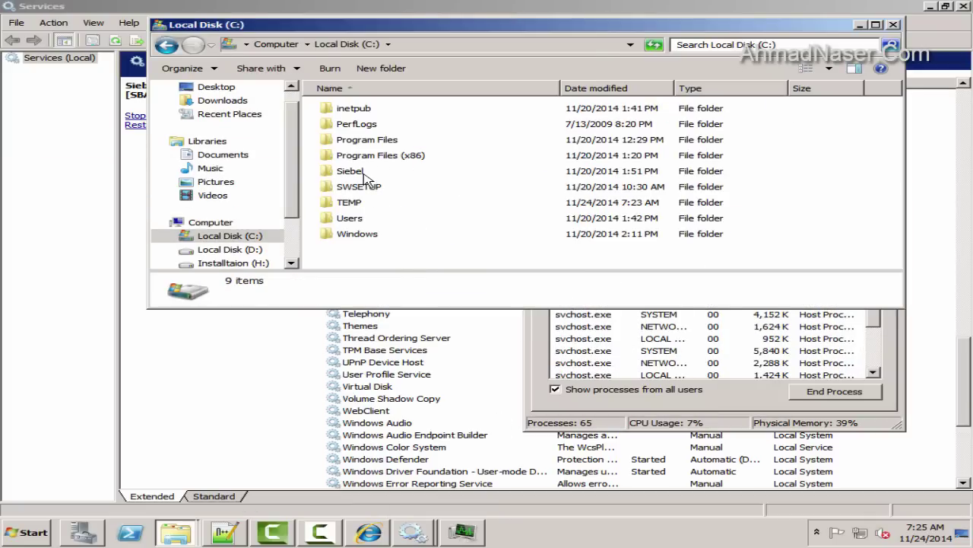
# Browse to the Siebel\8.1.1.11.0\ses\siebsrvr\log folder in a maximized Explorer window
pyautogui.doubleClick(368, 174)
pyautogui.doubleClick(389, 28)
pyautogui.doubleClick(212, 111)
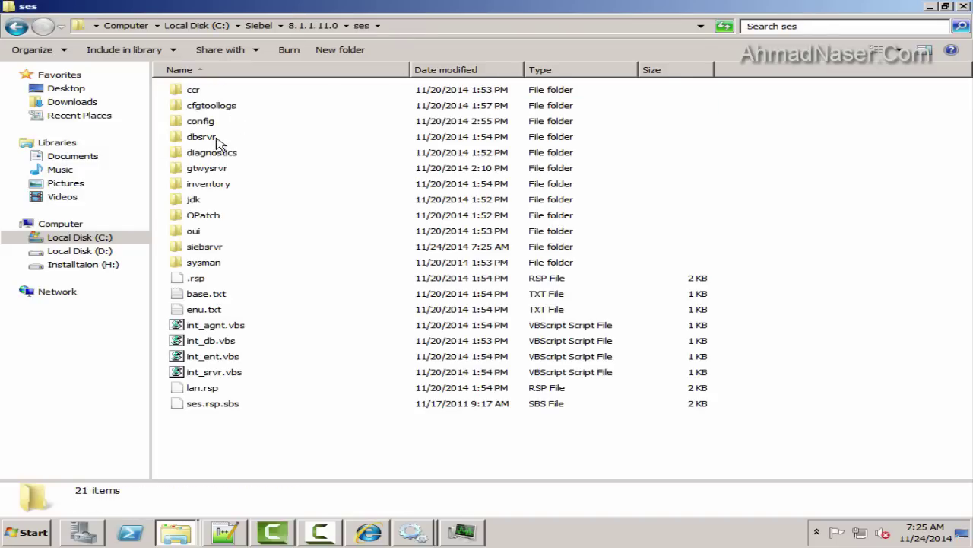
pyautogui.doubleClick(215, 139)
pyautogui.press('BackSpace')
pyautogui.press('Down')
pyautogui.press('Down')
pyautogui.press('Down')
pyautogui.press('Down')
pyautogui.press('Down')
pyautogui.press('Down')
pyautogui.press('Down')
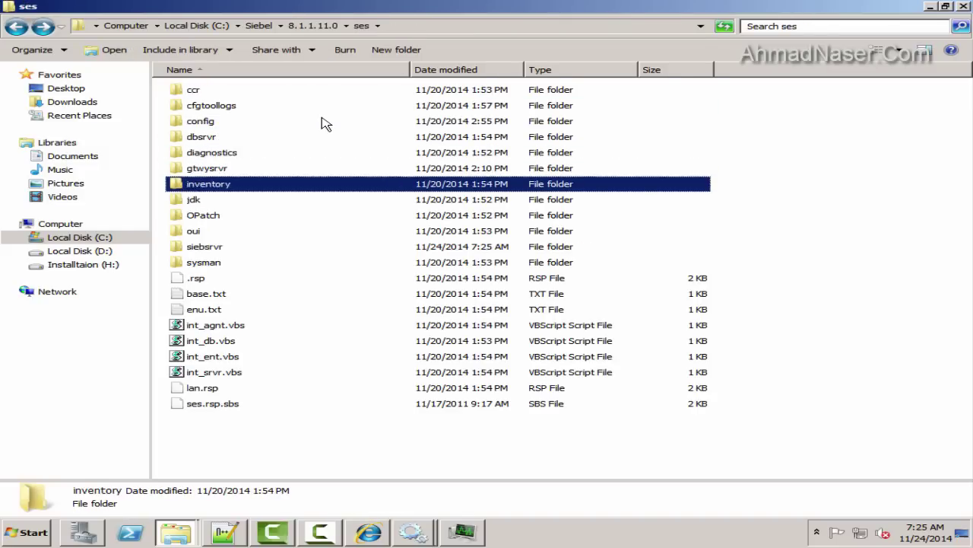
pyautogui.press('Return')
pyautogui.click(326, 123)
pyautogui.press('Down')
pyautogui.press('Down')
pyautogui.press('Down')
pyautogui.press('Down')
pyautogui.press('Down')
pyautogui.press('Down')
pyautogui.press('Down')
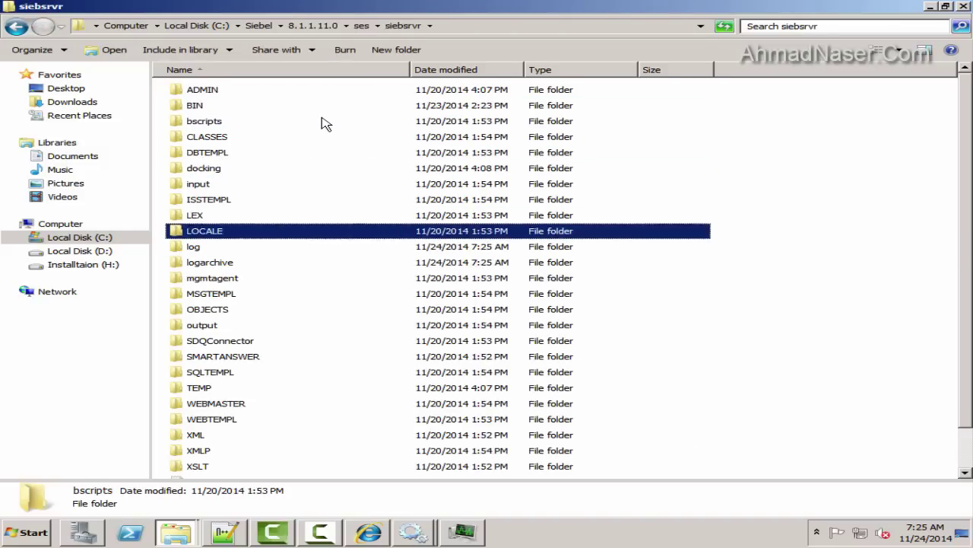
pyautogui.press('Down')
pyautogui.press('Return')
# Refresh the log folder listing twice, then bring the Services window back
pyautogui.rightClick(381, 343)
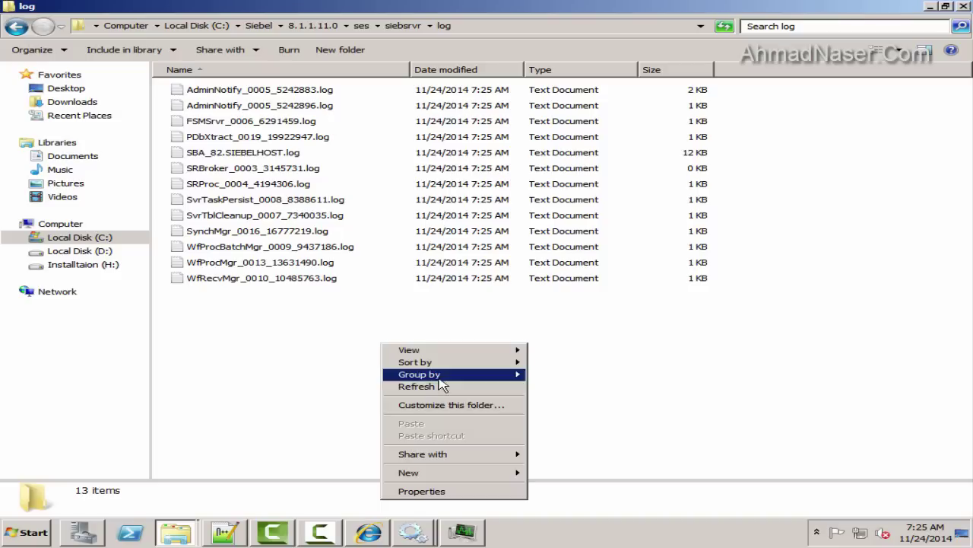
pyautogui.click(403, 384)
pyautogui.rightClick(734, 310)
pyautogui.click(789, 355)
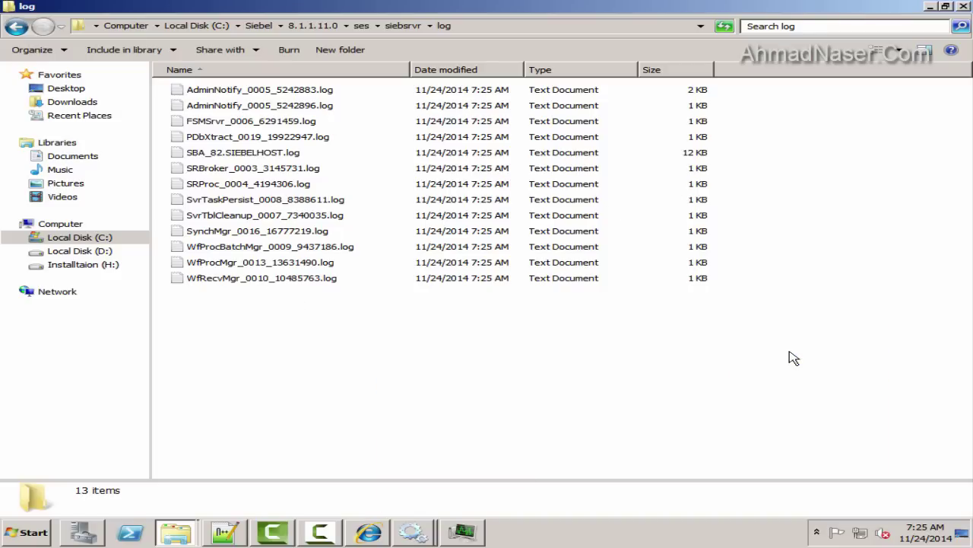
pyautogui.click(413, 532)
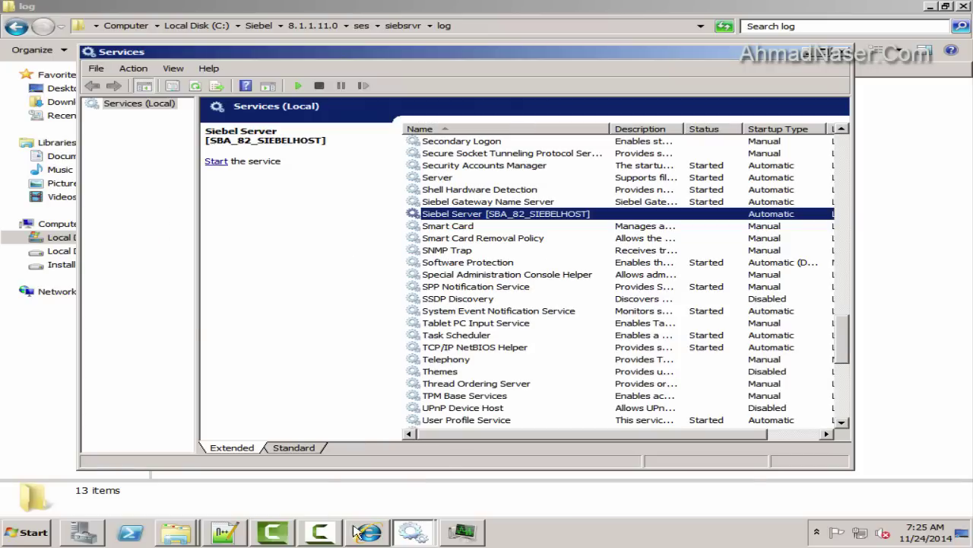
# Launch Siebel eCommunications from the Start menu's programs list
pyautogui.click(365, 533)
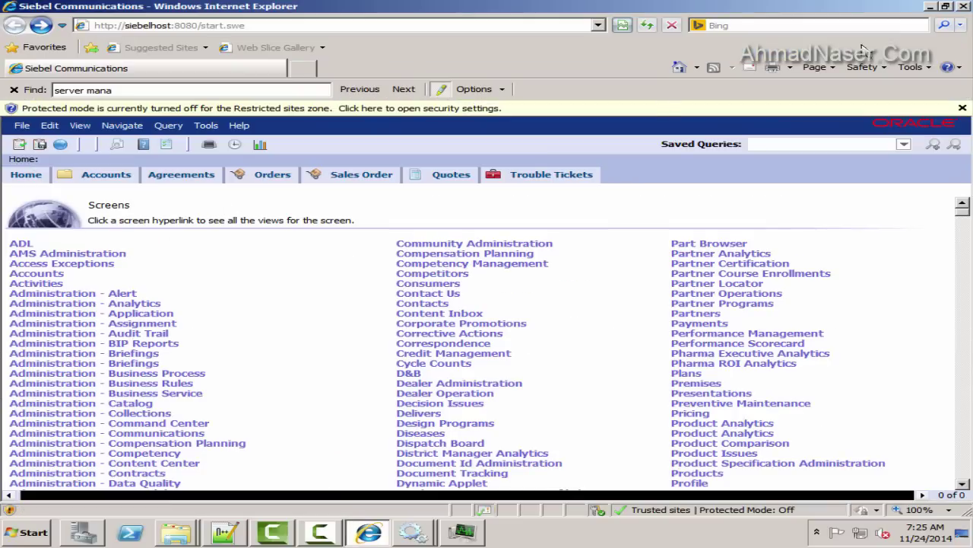
pyautogui.click(931, 6)
pyautogui.click(26, 532)
pyautogui.click(69, 479)
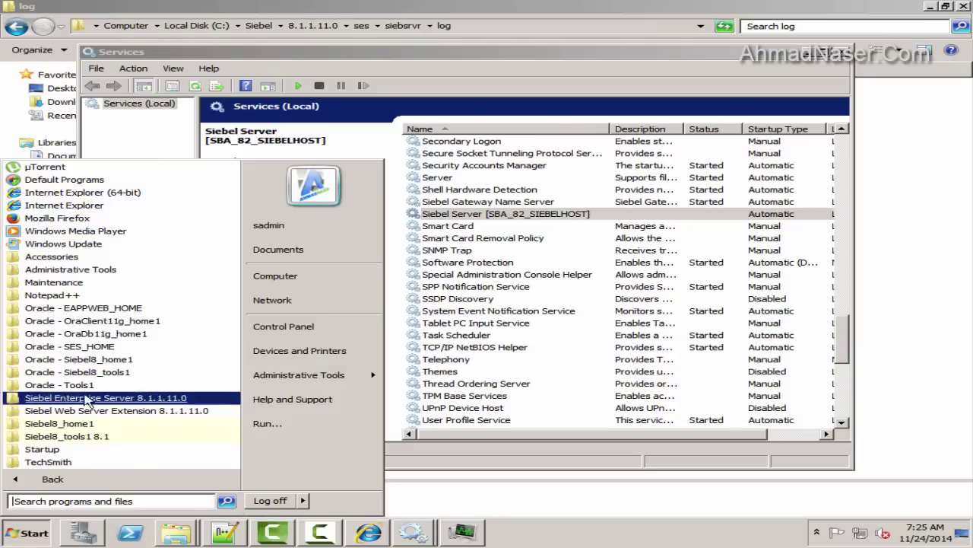
pyautogui.write('ec')
pyautogui.rightClick(98, 188)
pyautogui.click(152, 235)
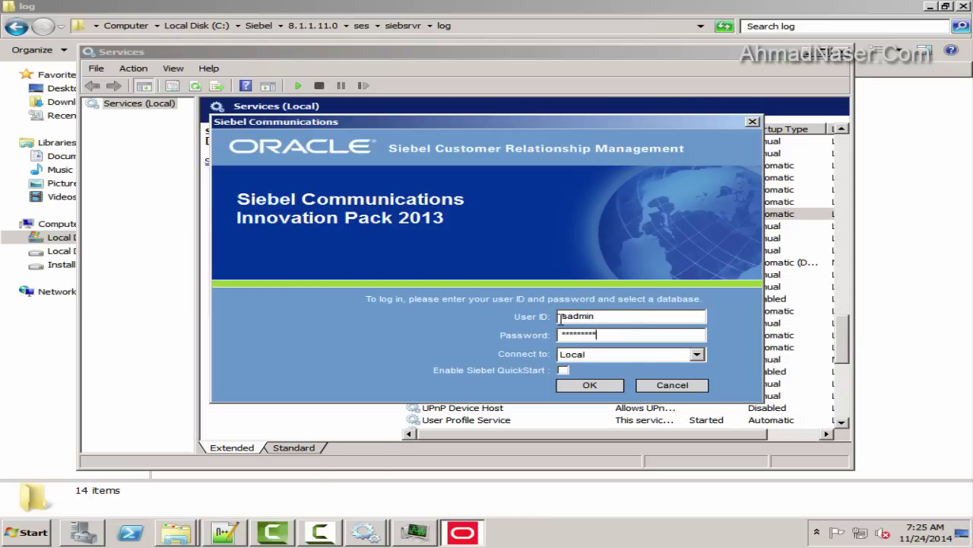
# Log in to Siebel Communications connecting to the Server database
pyautogui.click(608, 354)
pyautogui.click(582, 393)
pyautogui.click(593, 384)
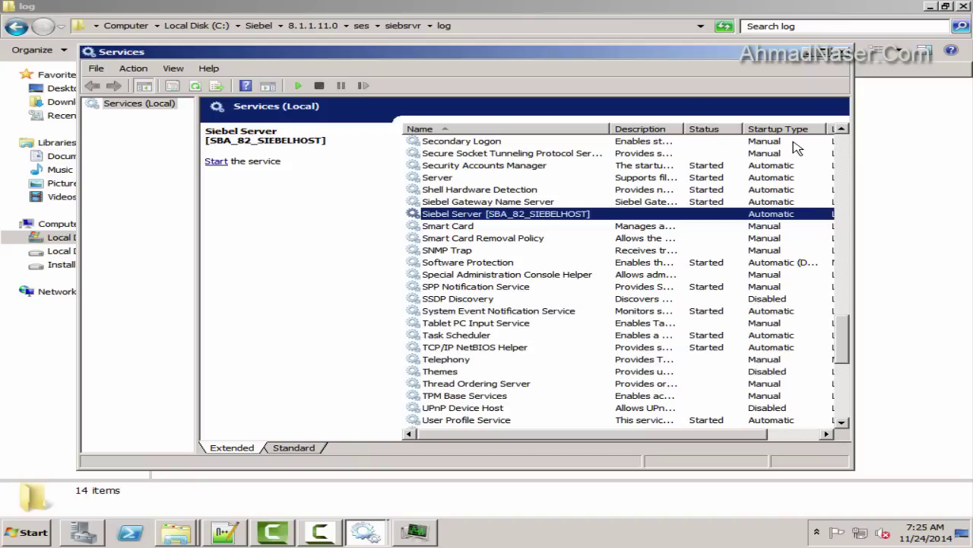
pyautogui.press('super+d')
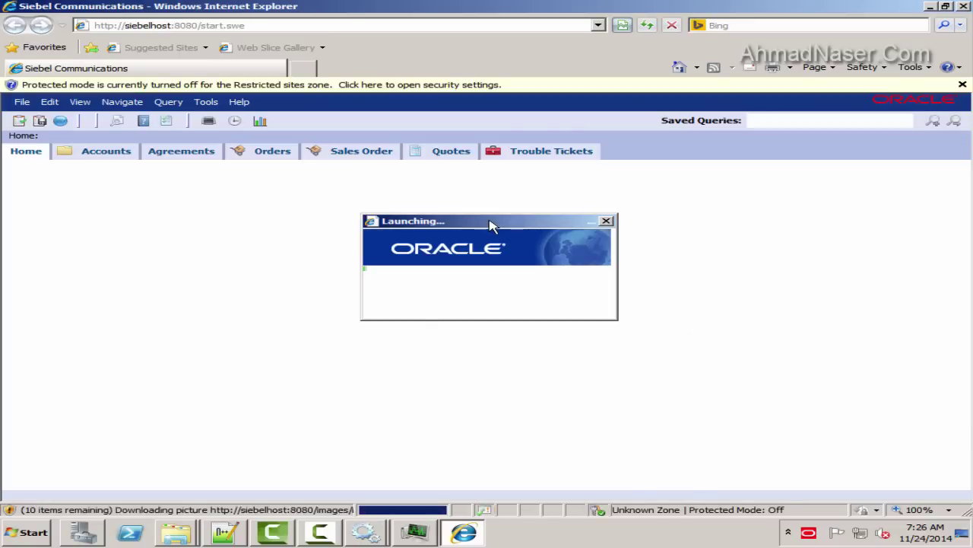
# Open Administration - Server Management from the Site Map by searching 'server man'
pyautogui.click(50, 121)
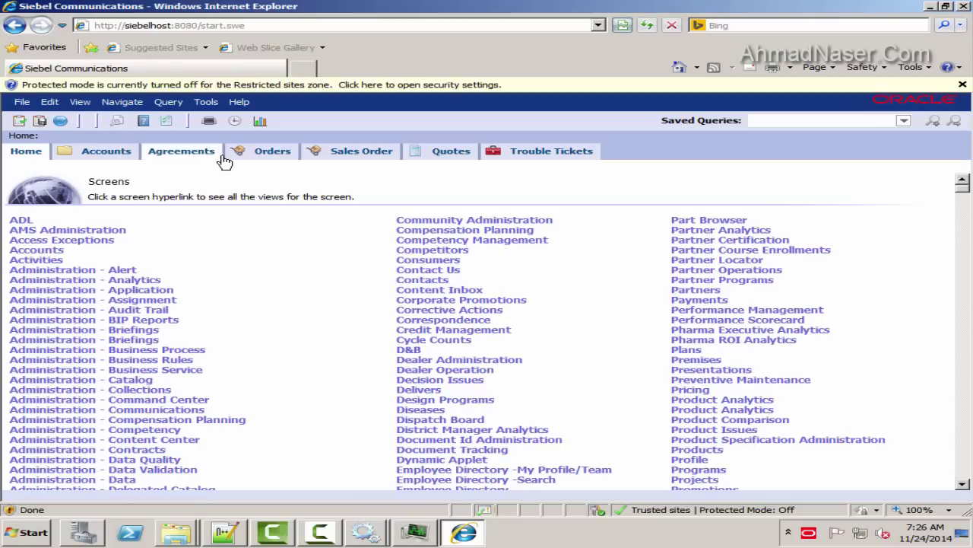
pyautogui.hotkey('ctrl', 'f')
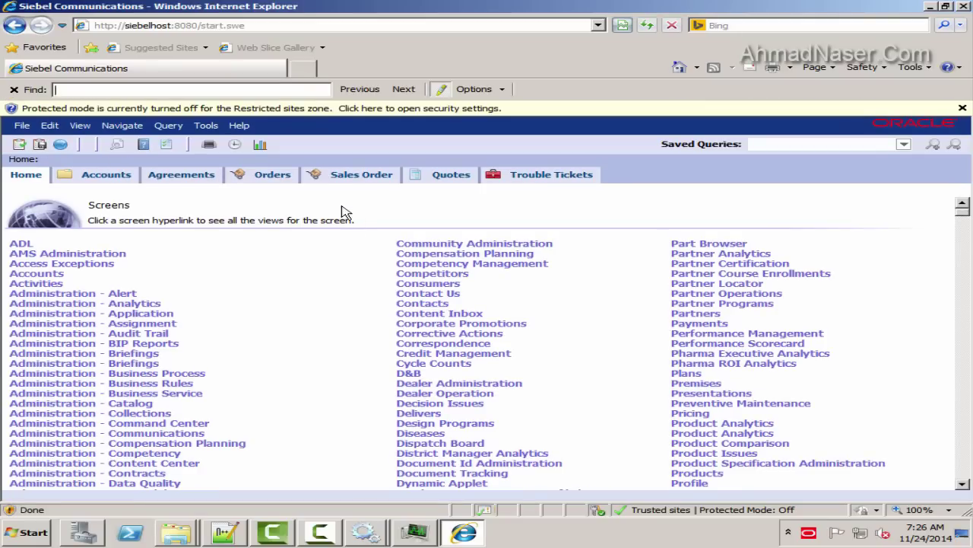
pyautogui.write('server man')
pyautogui.click(195, 468)
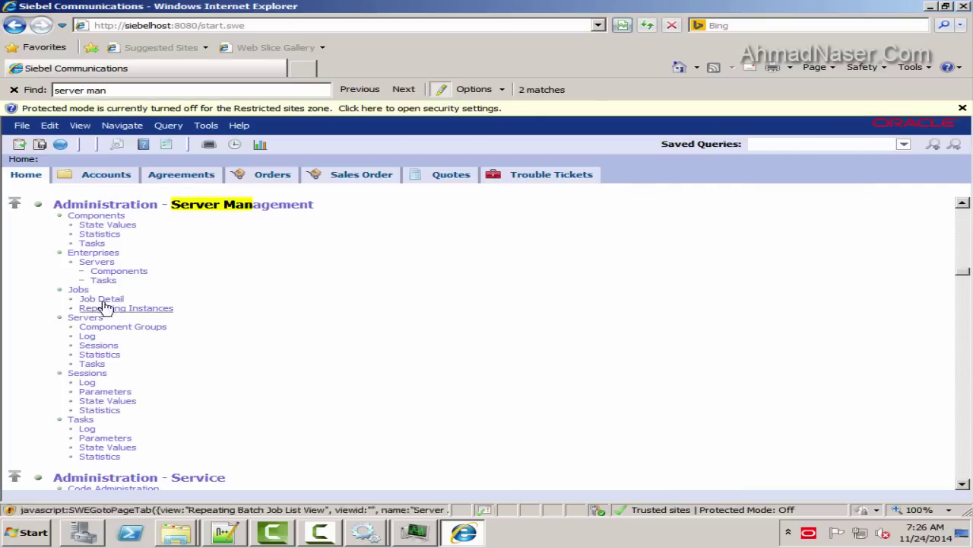
pyautogui.click(110, 215)
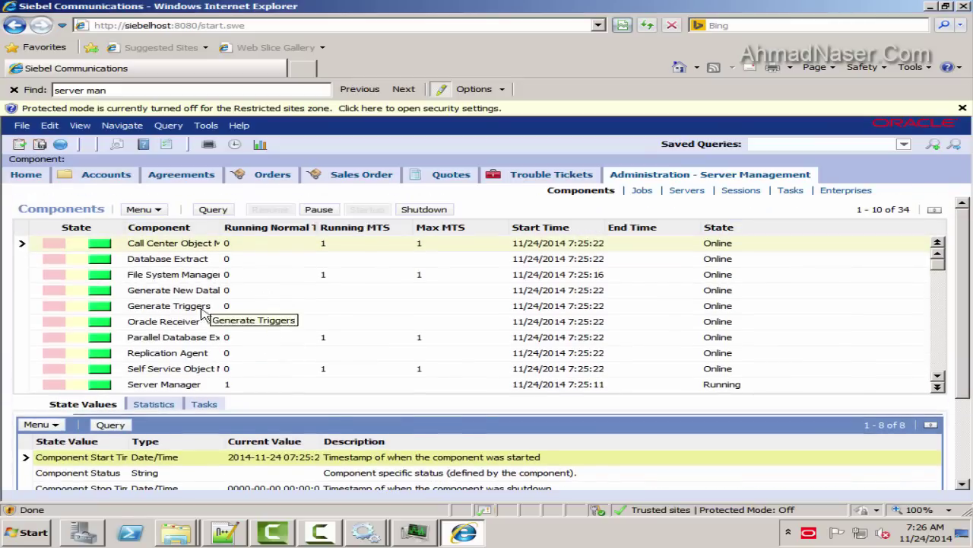
pyautogui.scroll(-3, 201, 312)
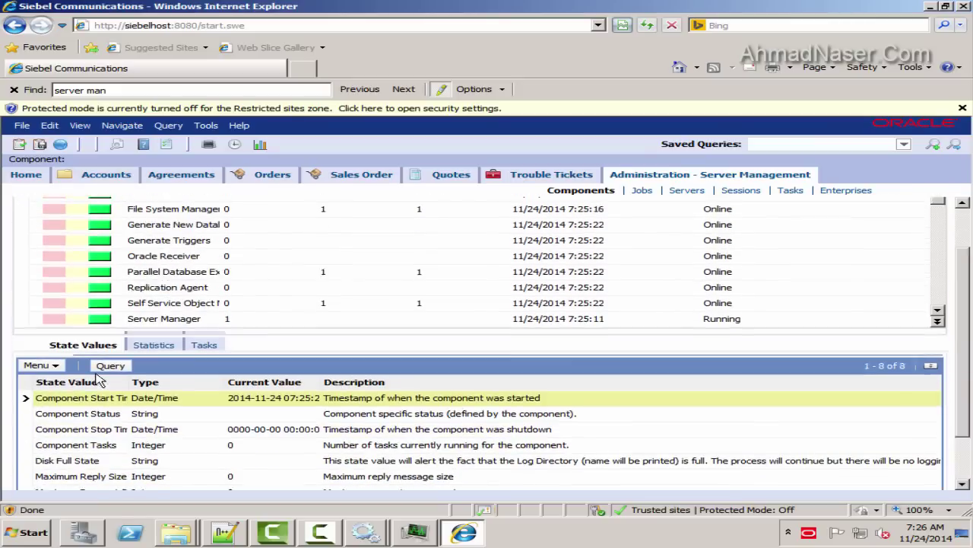
pyautogui.scroll(2, 121, 327)
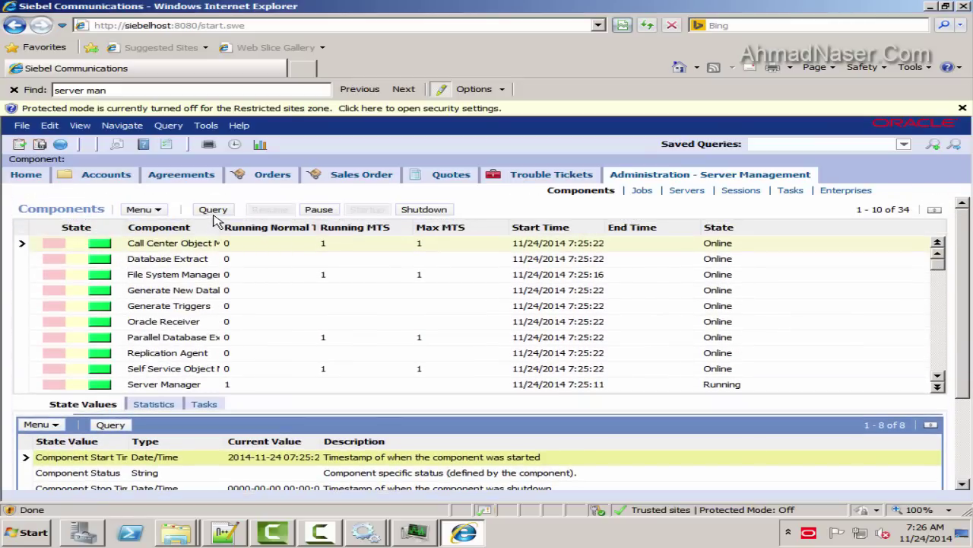
# In the Enterprises view, query the components list for '*com*'
pyautogui.click(844, 191)
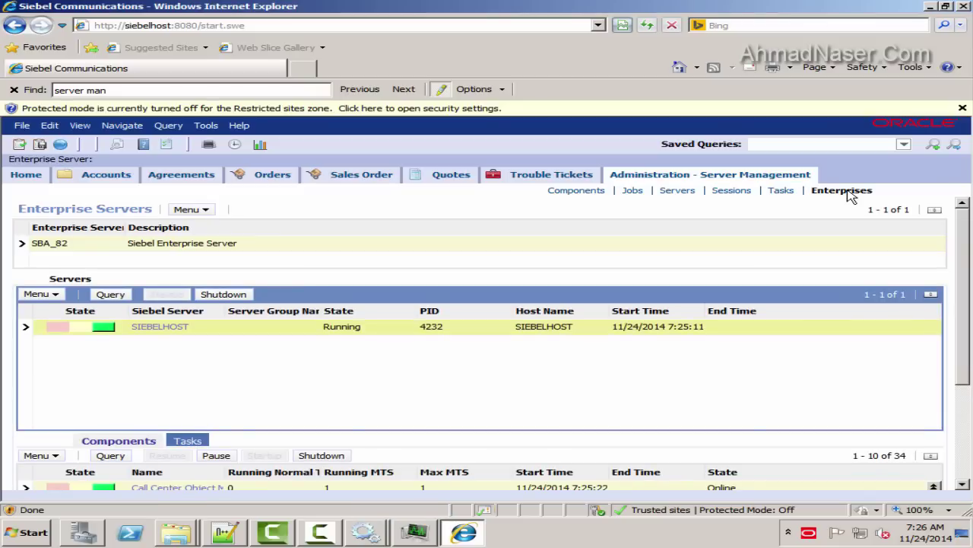
pyautogui.scroll(-3, 122, 365)
pyautogui.click(114, 323)
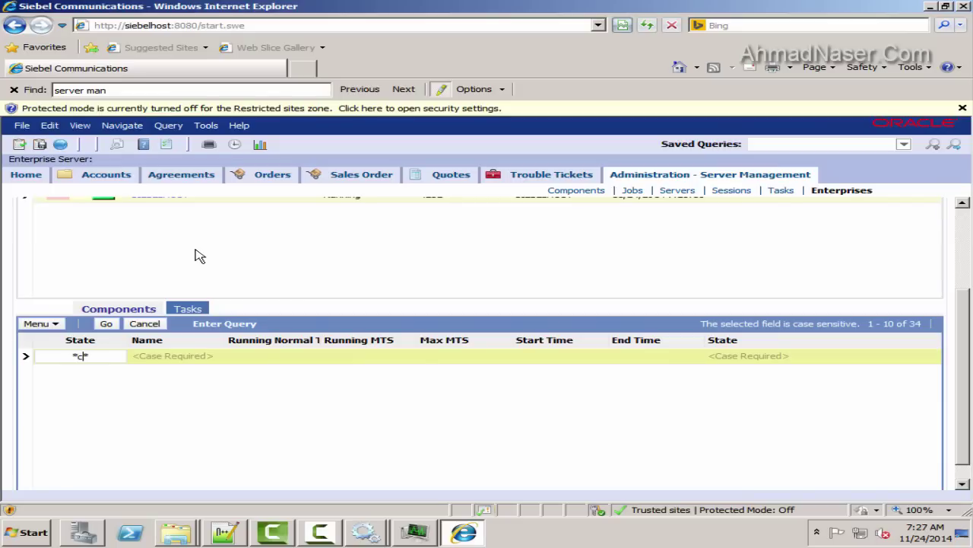
pyautogui.write('*com*')
pyautogui.press('Return')
pyautogui.scroll(-1, 471, 315)
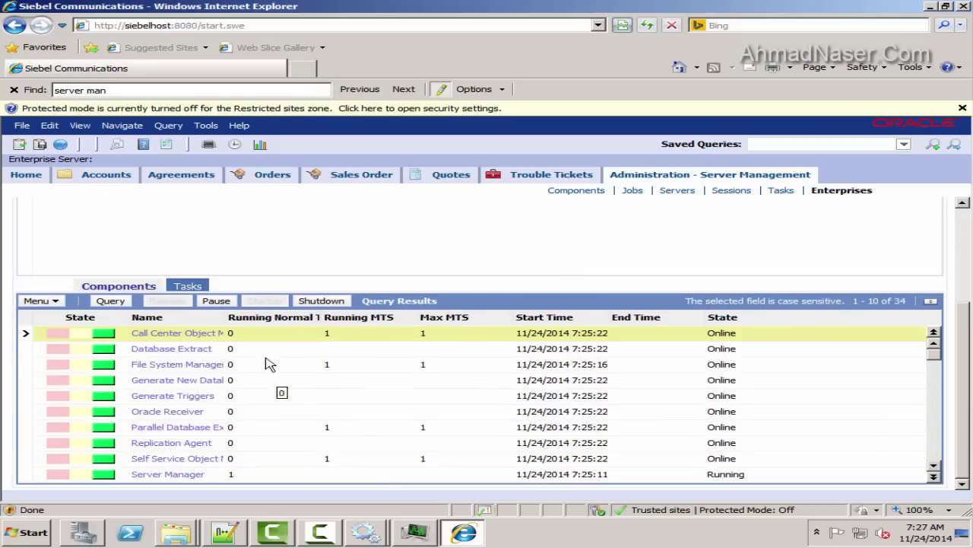
pyautogui.moveTo(226, 318); pyautogui.dragTo(393, 318)
pyautogui.scroll(-1, 289, 378)
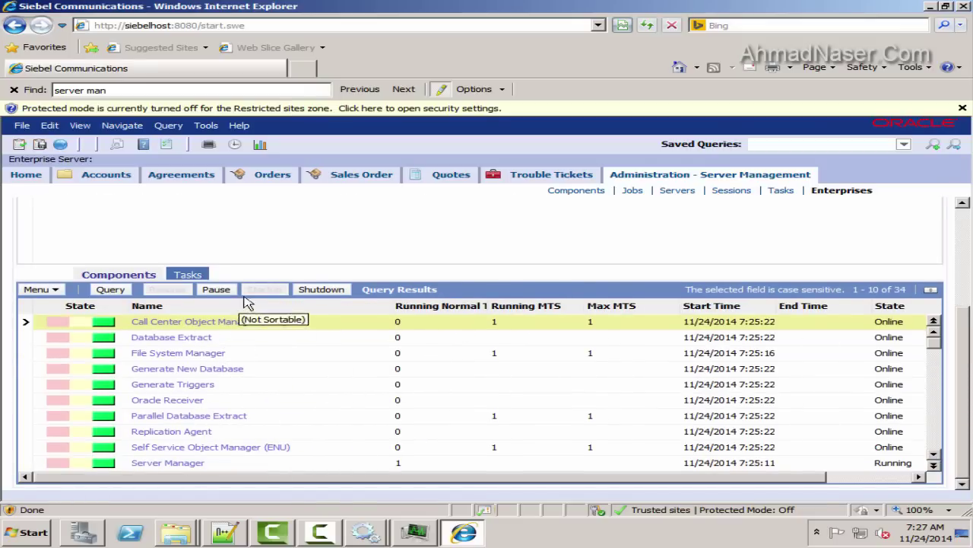
# Re-run the components query, page to records 21–30, and open a new browser tab
pyautogui.click(110, 289)
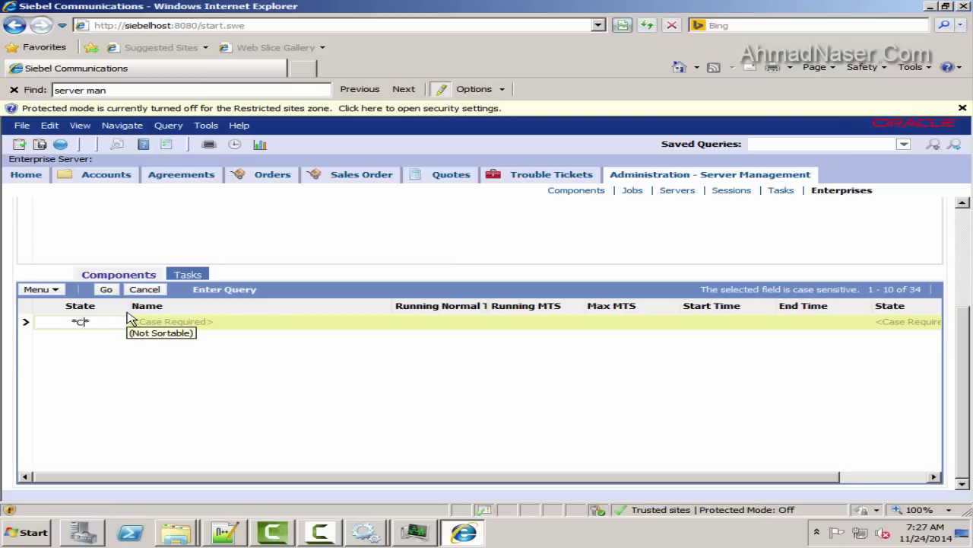
pyautogui.press('Return')
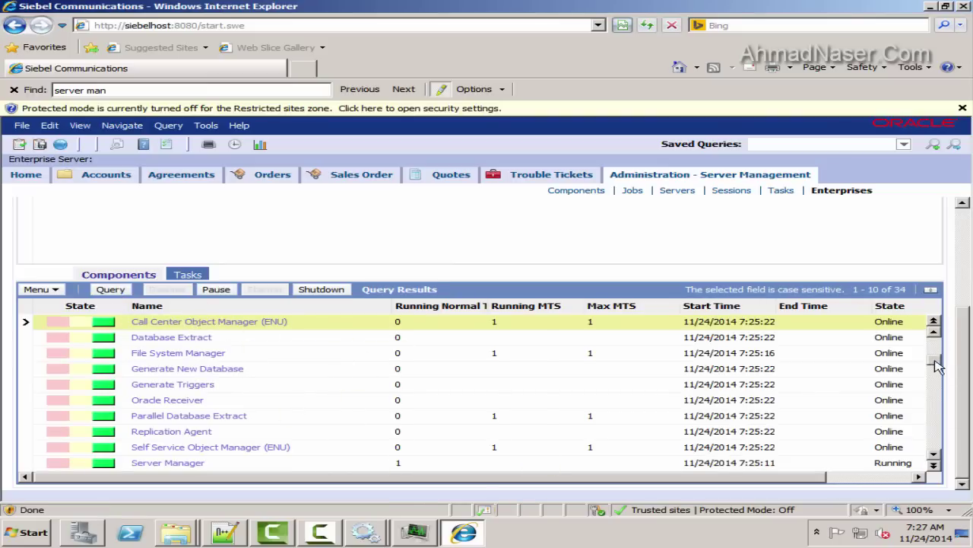
pyautogui.click(935, 369)
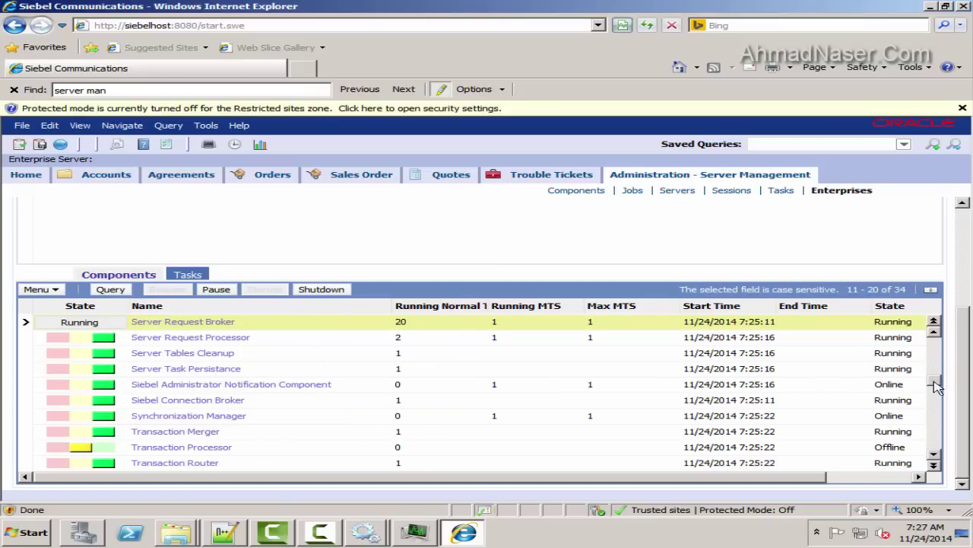
pyautogui.click(937, 411)
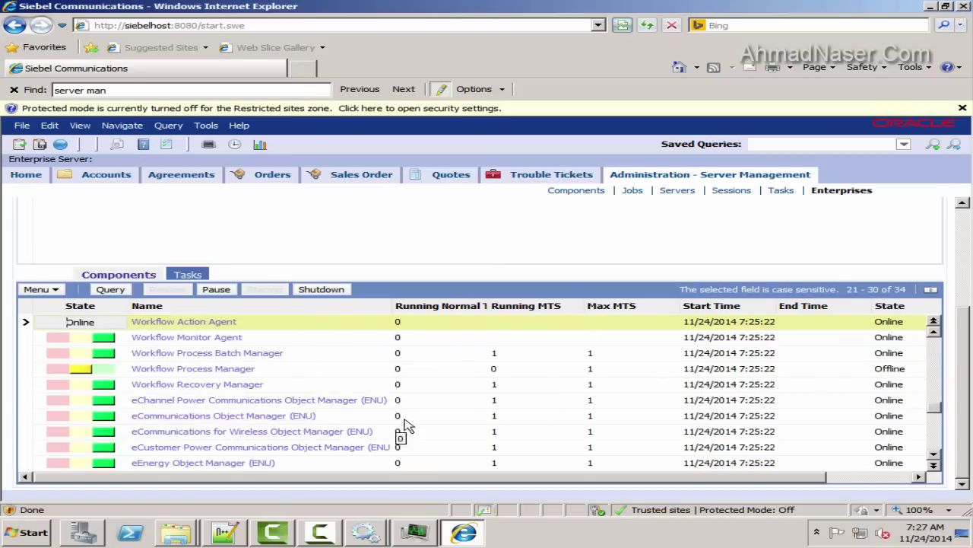
pyautogui.click(261, 28)
pyautogui.click(307, 67)
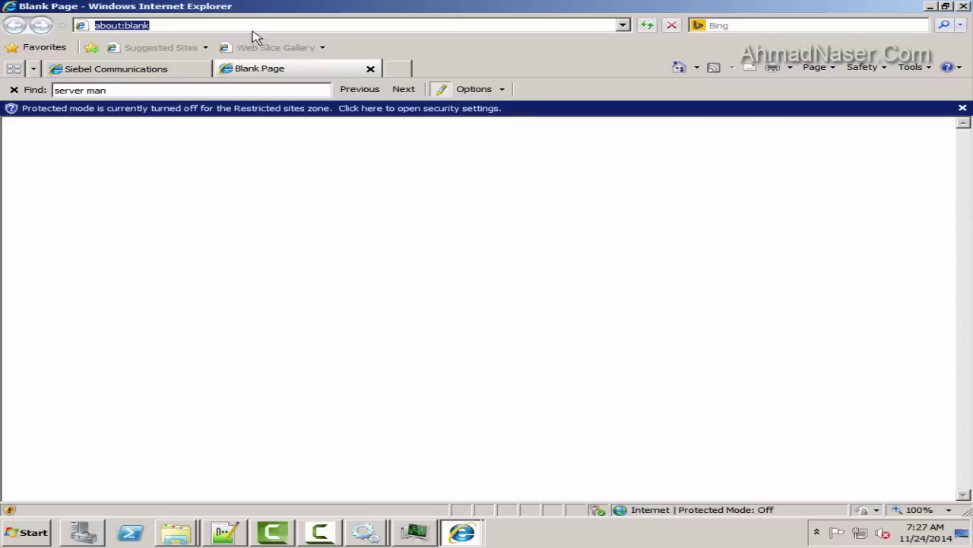
pyautogui.write('http')
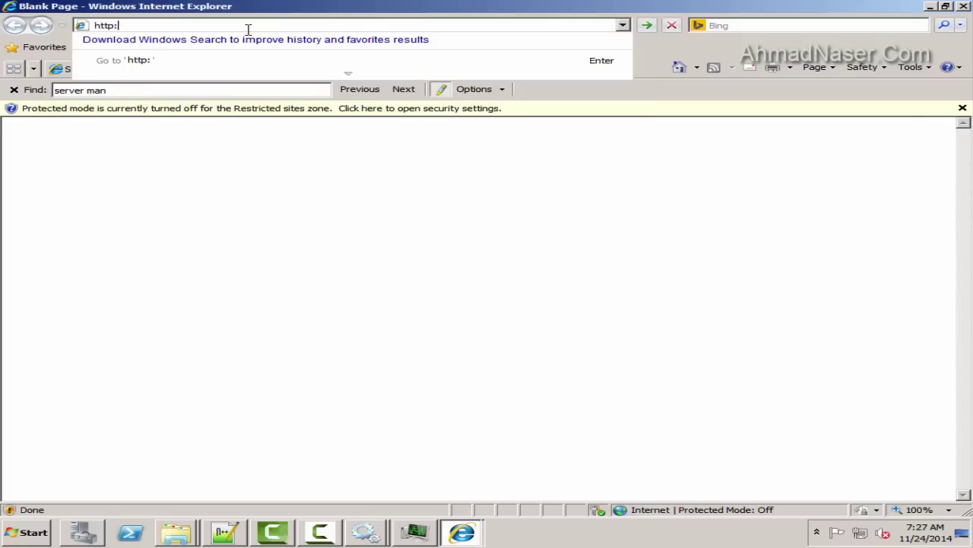
pyautogui.write('://local')
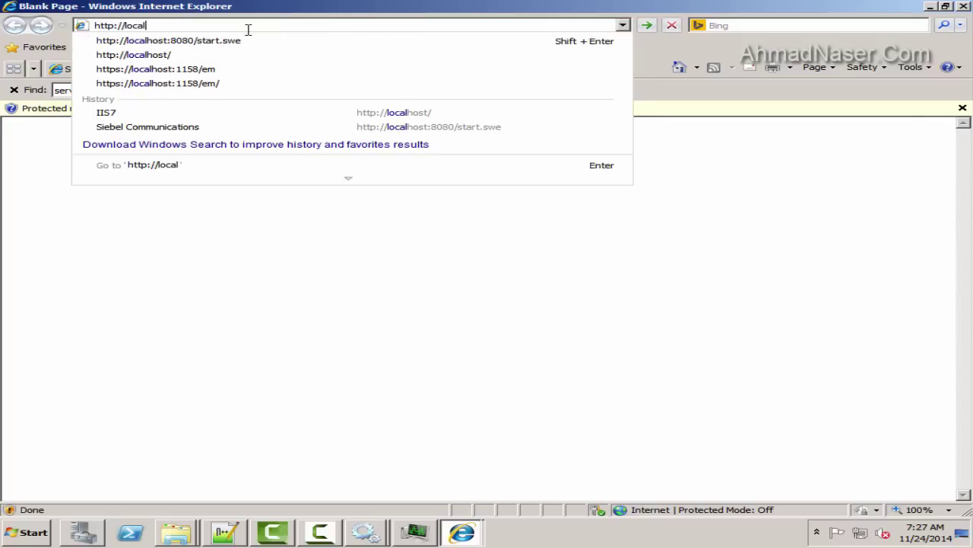
pyautogui.write('host/e')
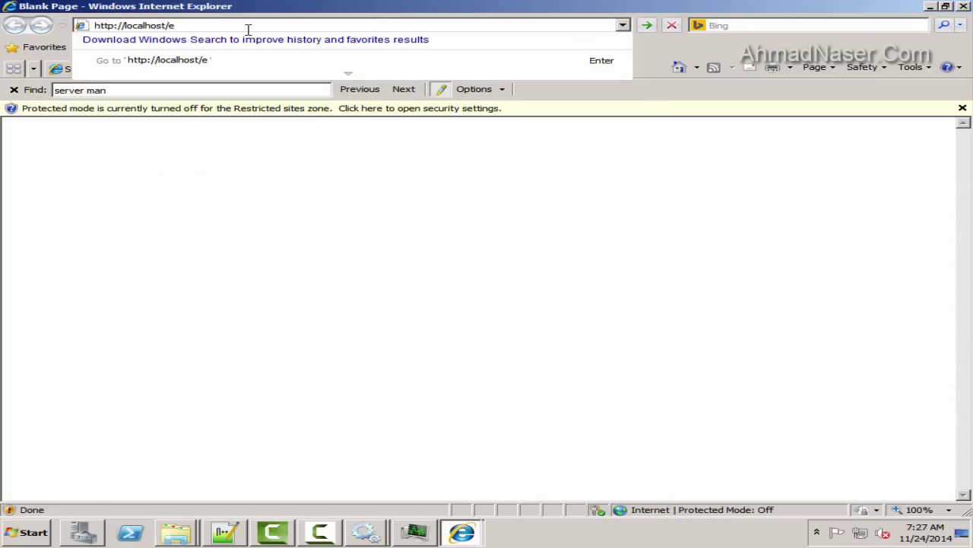
pyautogui.write('communications_enu')
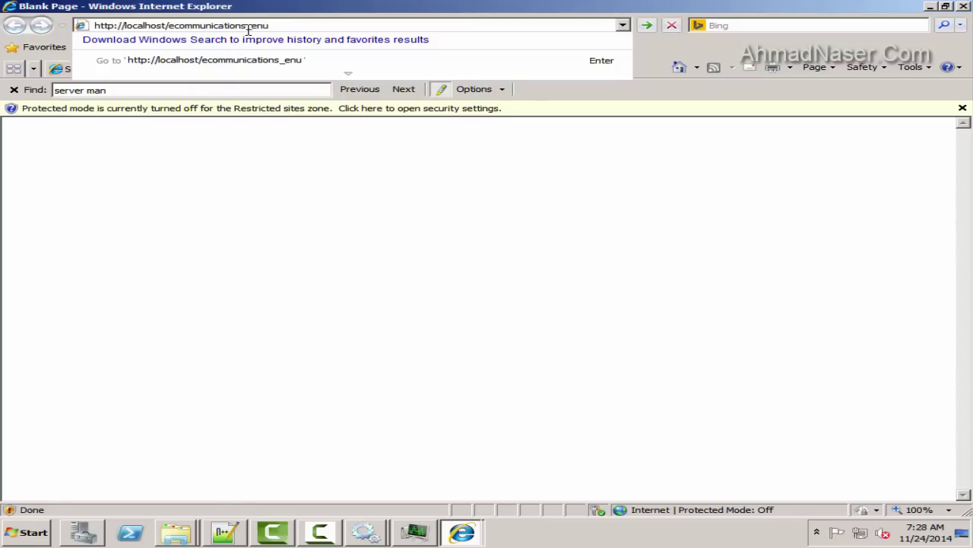
pyautogui.press('Return')
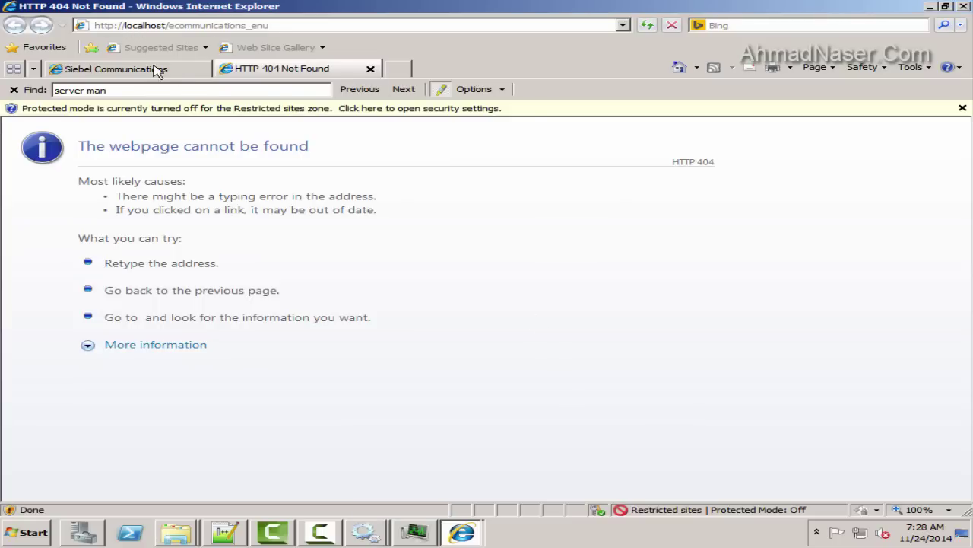
# Compare the Siebel tab's siebelhost:8080 address with the 404 tab's address
pyautogui.click(183, 70)
pyautogui.click(199, 25)
pyautogui.moveTo(199, 25); pyautogui.dragTo(82, 22)
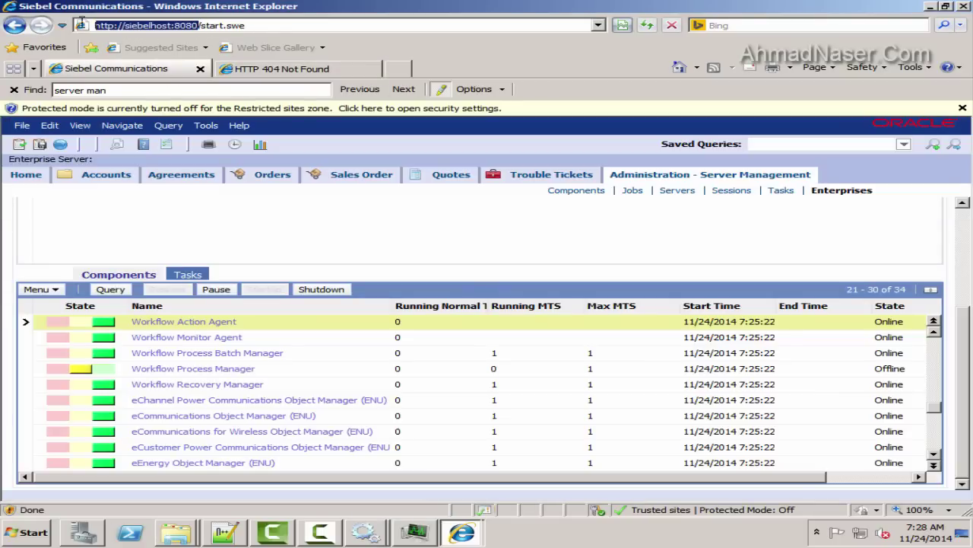
pyautogui.click(283, 70)
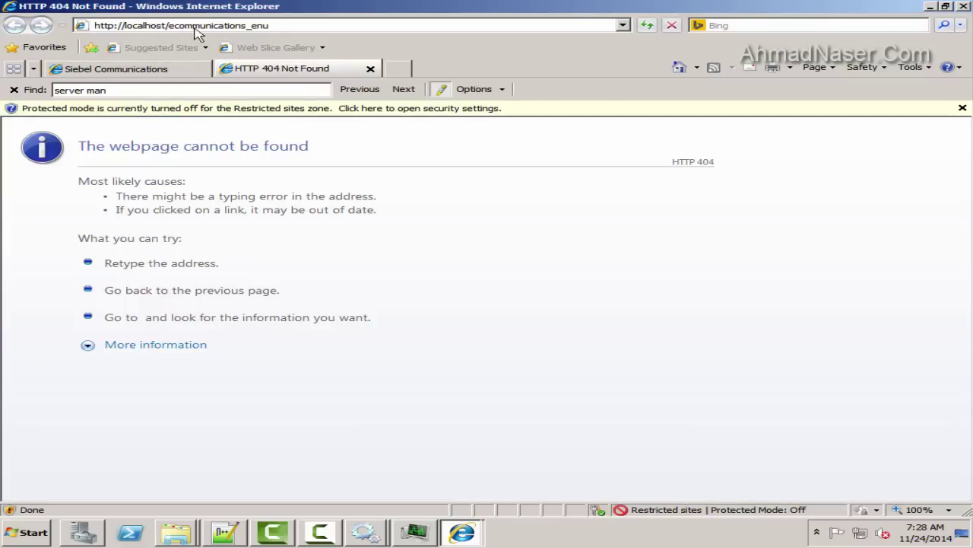
pyautogui.click(163, 68)
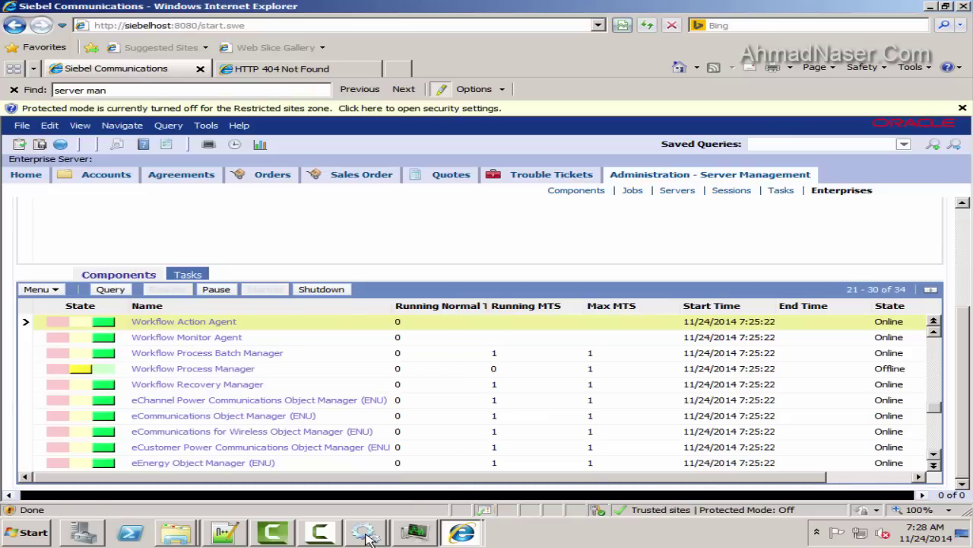
pyautogui.click(283, 69)
pyautogui.click(252, 25)
pyautogui.moveTo(163, 25); pyautogui.dragTo(455, 24)
pyautogui.press('BackSpace')
pyautogui.press('Return')
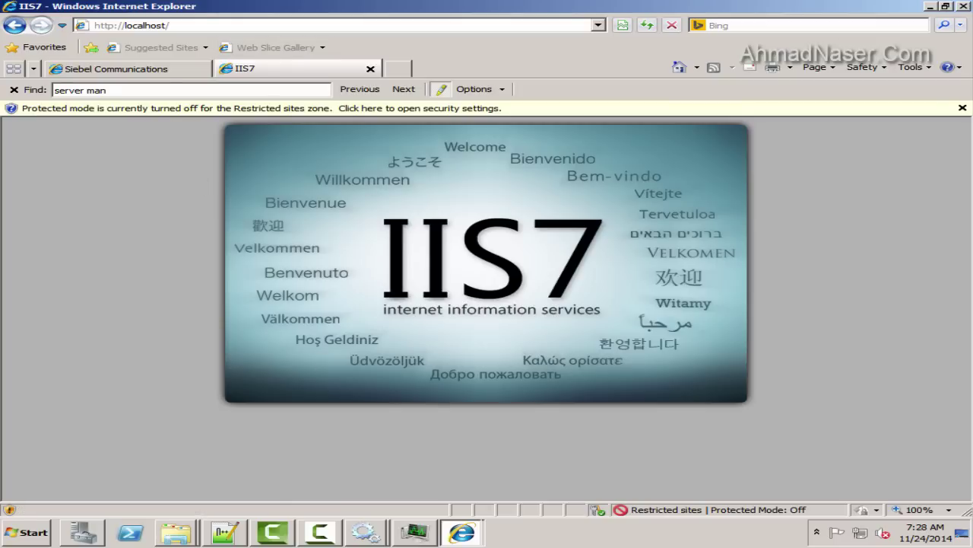
pyautogui.click(27, 532)
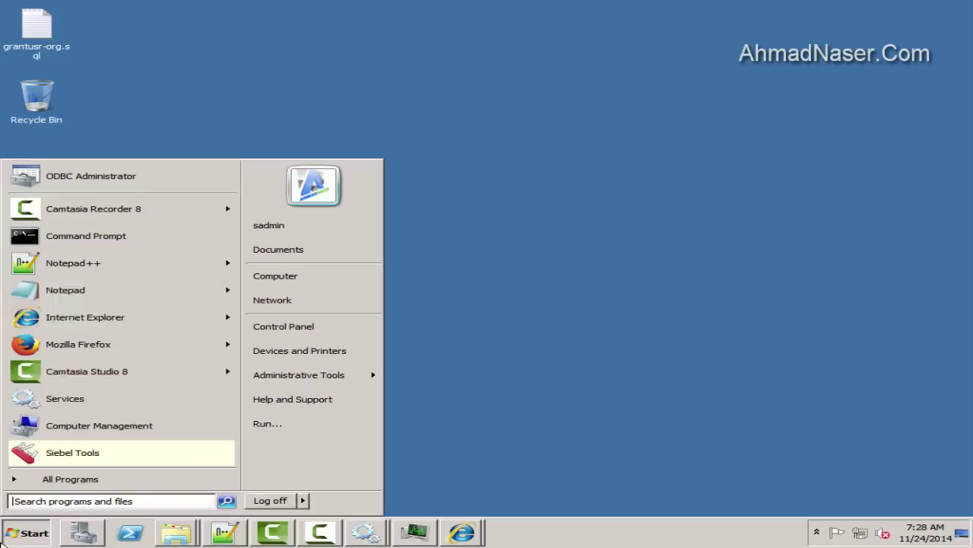
pyautogui.click(57, 286)
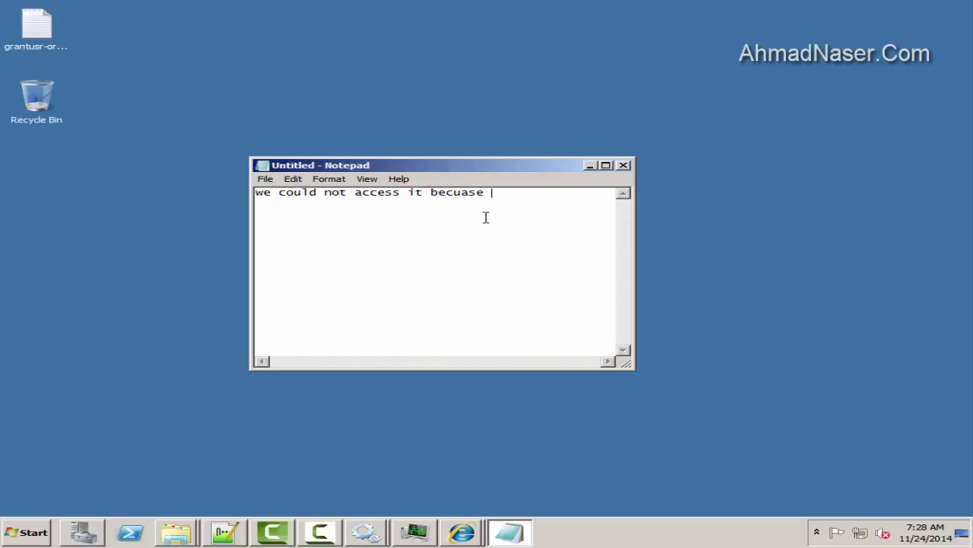
# Extend the Notepad note to say the user is not added to the server
pyautogui.write('ser ')
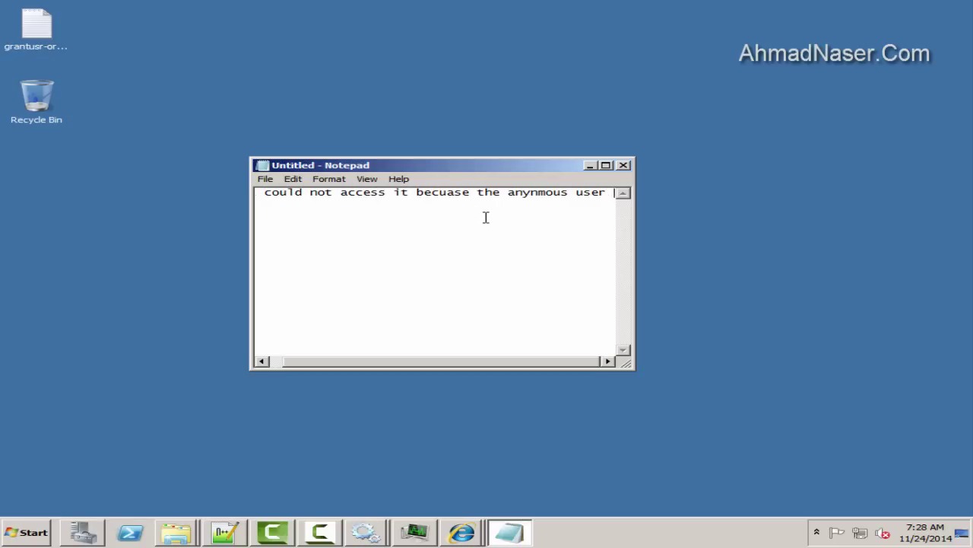
pyautogui.write('is not added to thee')
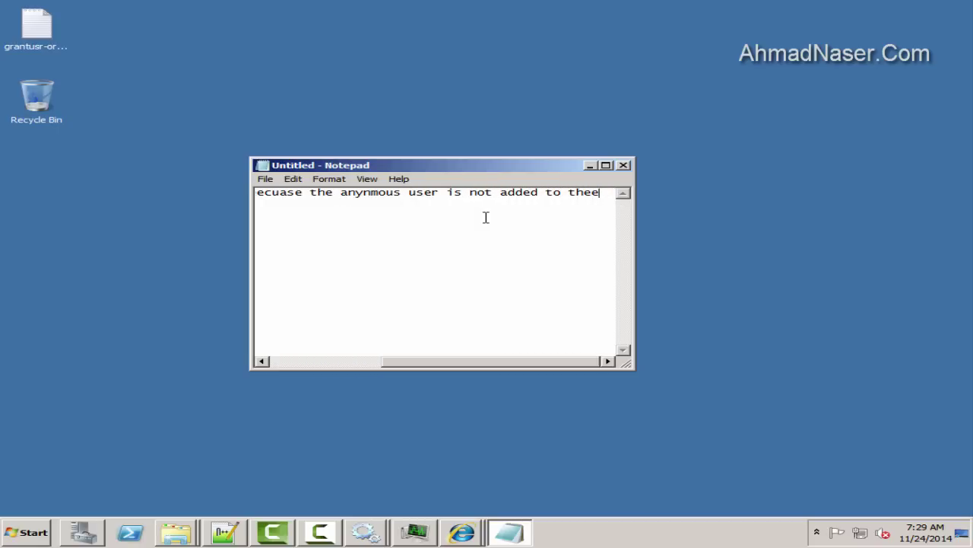
pyautogui.press('BackSpace')
pyautogui.write('server')
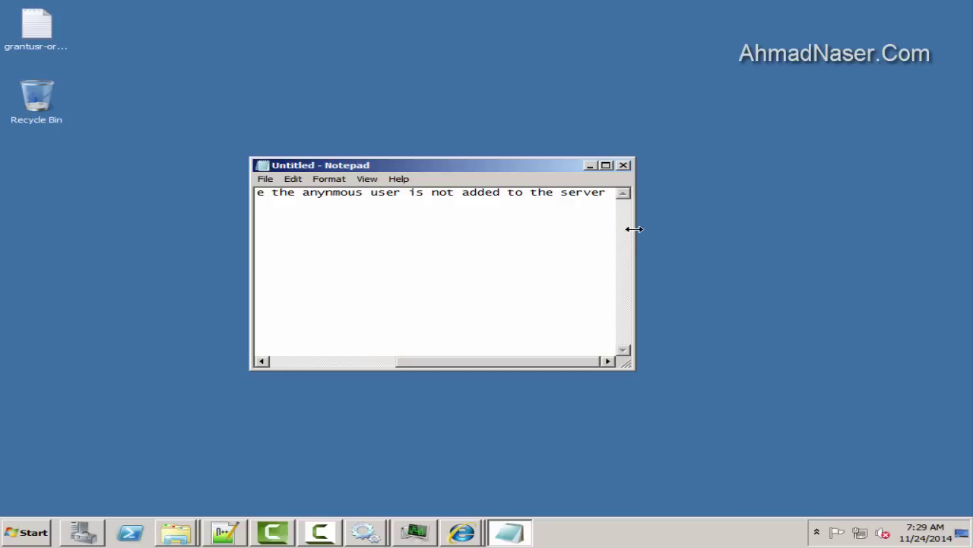
pyautogui.moveTo(635, 226); pyautogui.dragTo(971, 226)
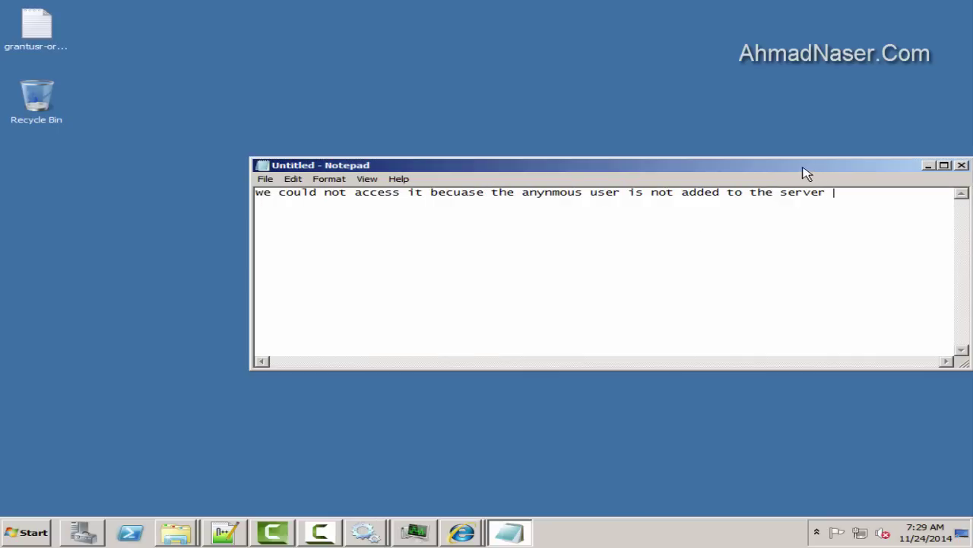
# Replace the note with 'next video' and bring up Siebel's Site Map
pyautogui.hotkey('ctrl', 'a')
pyautogui.write('next v9ide')
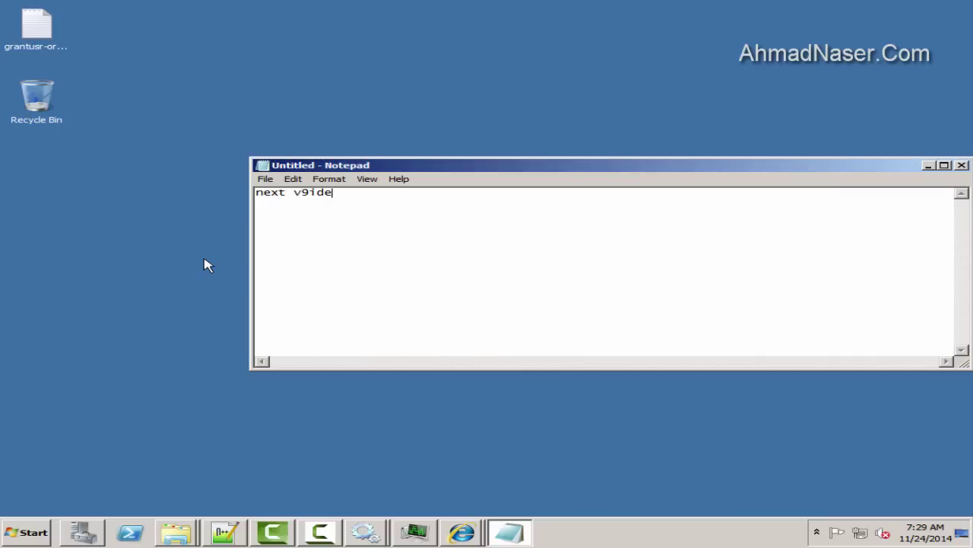
pyautogui.press('BackSpace')
pyautogui.write('ideo')
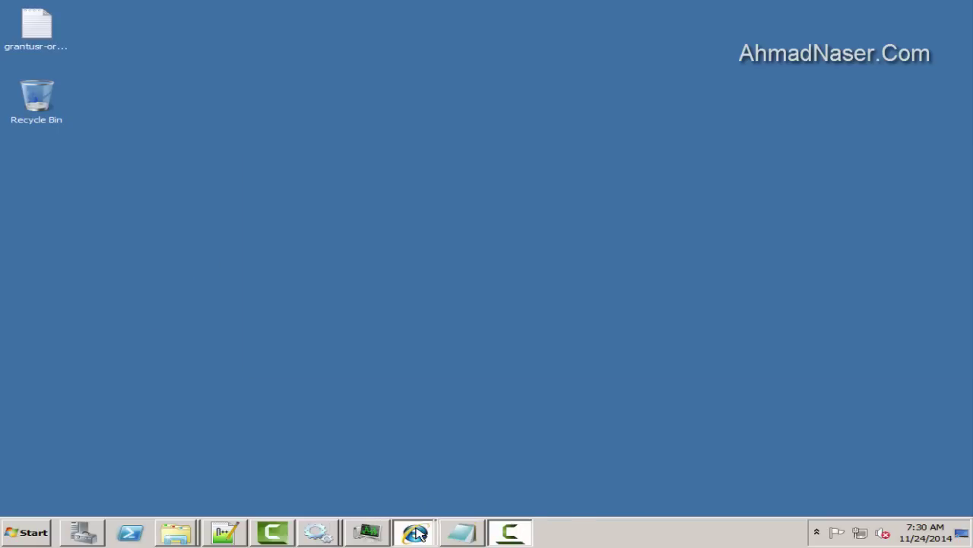
pyautogui.click(421, 492)
pyautogui.click(61, 144)
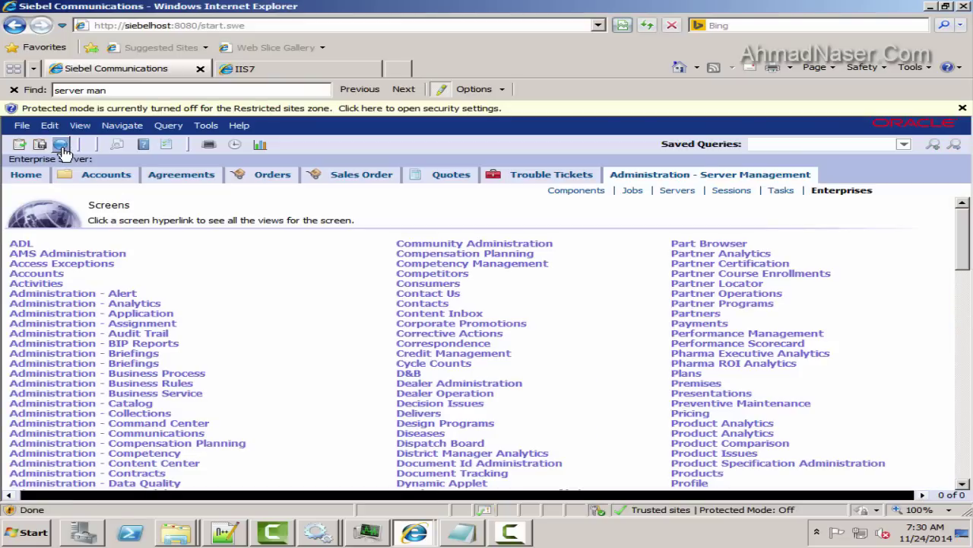
# Find 'user' on the Site Map, open Administration - User > Employees, and add a new record
pyautogui.hotkey('ctrl', 'f')
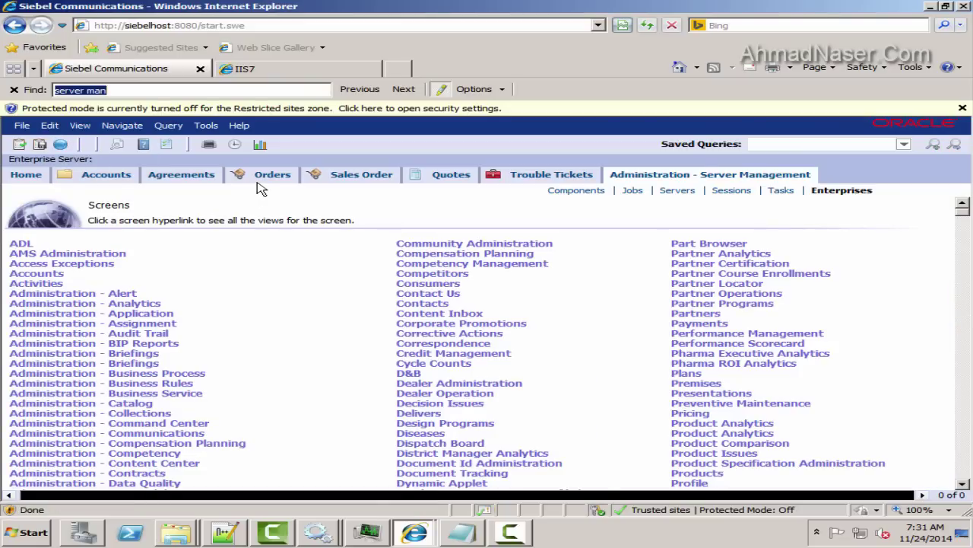
pyautogui.press('Return')
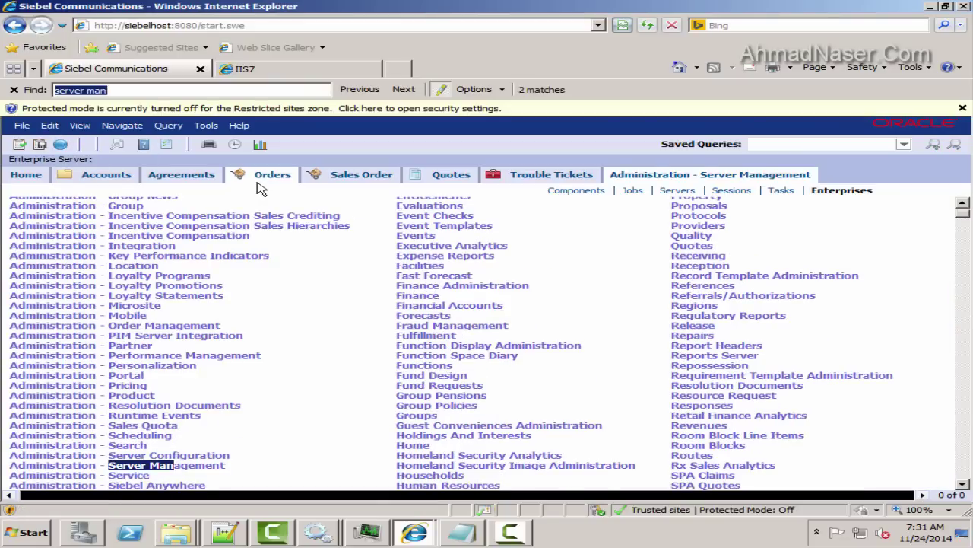
pyautogui.write('user')
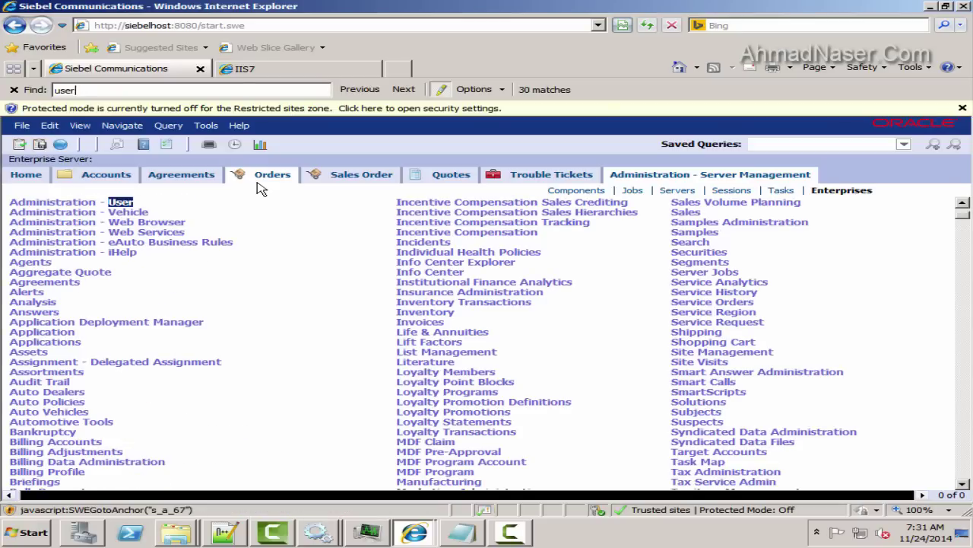
pyautogui.click(64, 203)
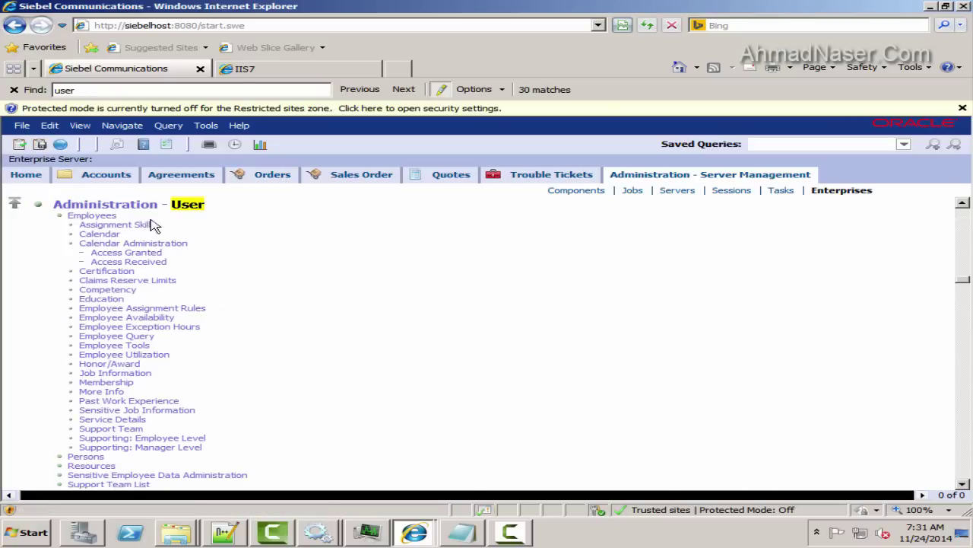
pyautogui.click(90, 215)
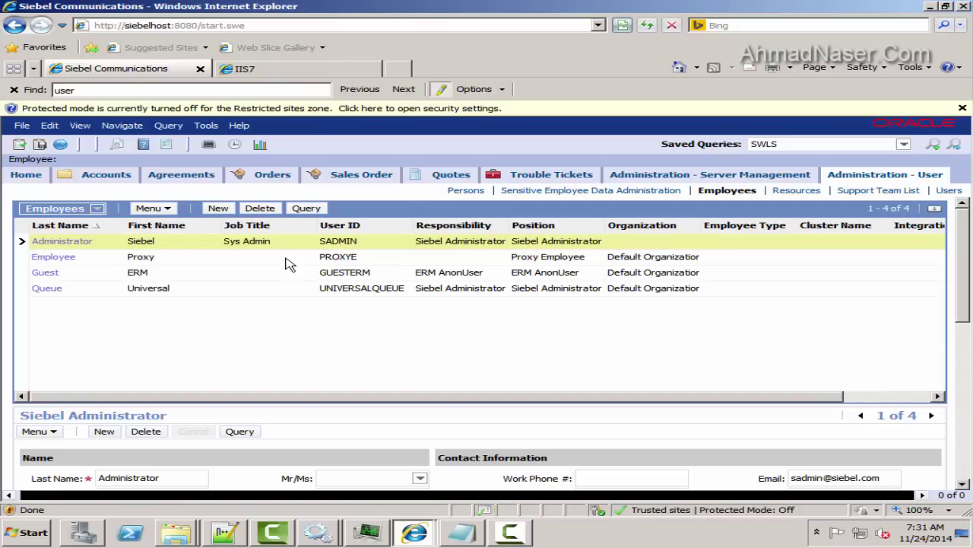
pyautogui.click(218, 208)
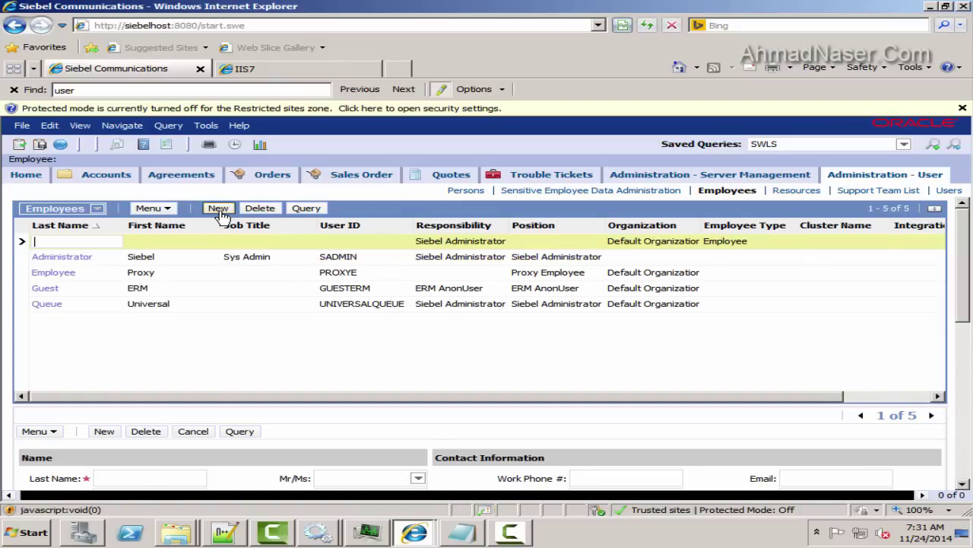
# Copy the anonymous login name from config-file.txt in Notepad++
pyautogui.click(230, 536)
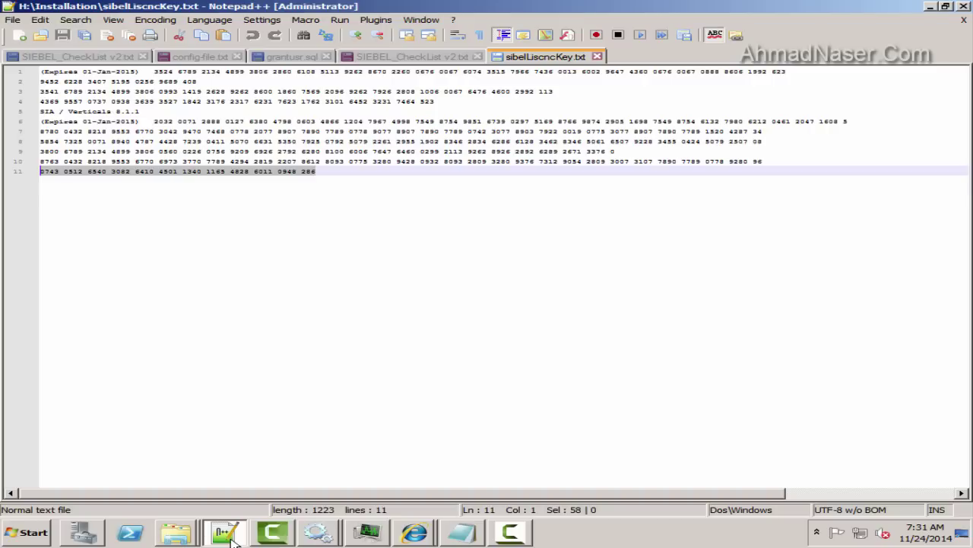
pyautogui.click(199, 56)
pyautogui.scroll(2, 193, 243)
pyautogui.hotkey('ctrl', 'f')
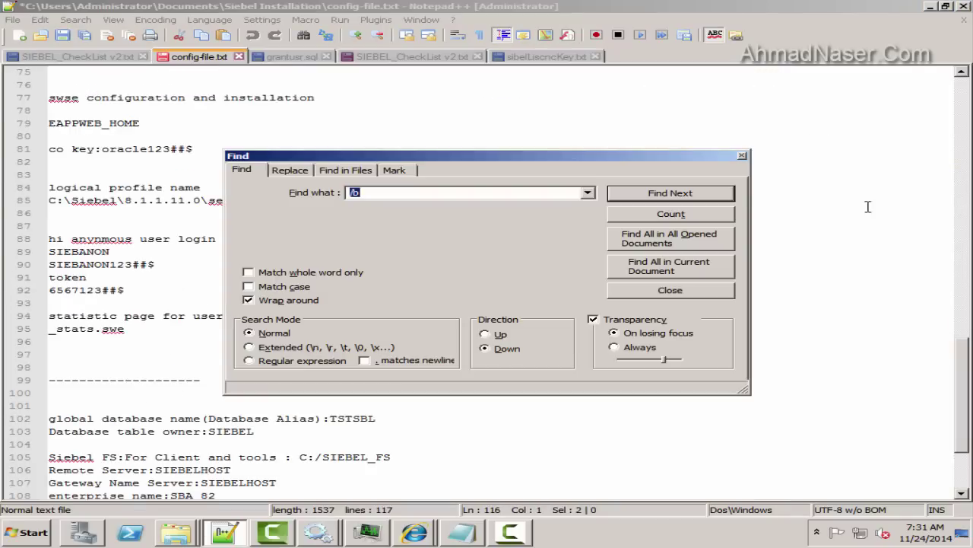
pyautogui.press('Escape')
pyautogui.doubleClick(93, 252)
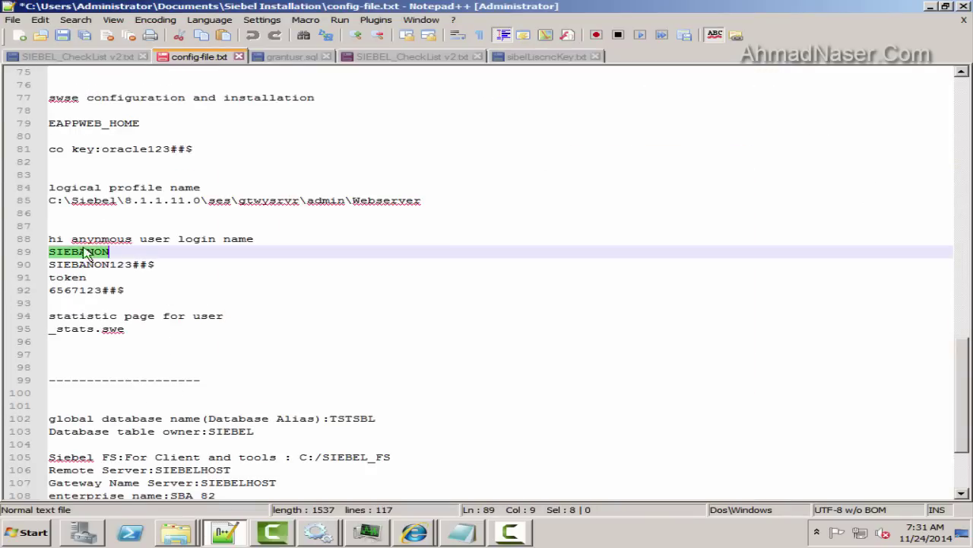
pyautogui.hotkey('ctrl', 'c')
pyautogui.hotkey('alt', 'Tab')
# Paste the login name into the new employee's Last Name, First Name and User ID
pyautogui.hotkey('ctrl', 'v')
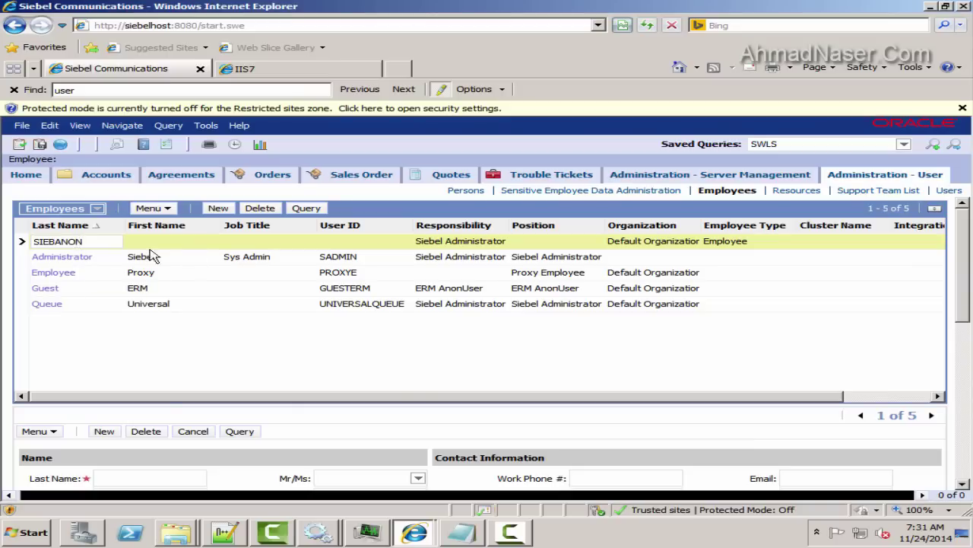
pyautogui.click(192, 240)
pyautogui.hotkey('ctrl', 'v')
pyautogui.click(274, 242)
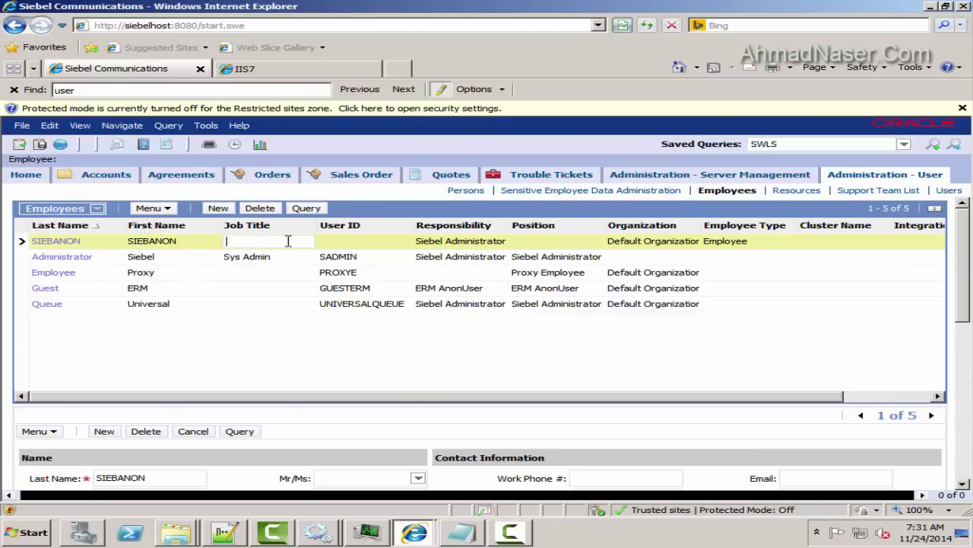
pyautogui.click(364, 244)
pyautogui.hotkey('ctrl', 'v')
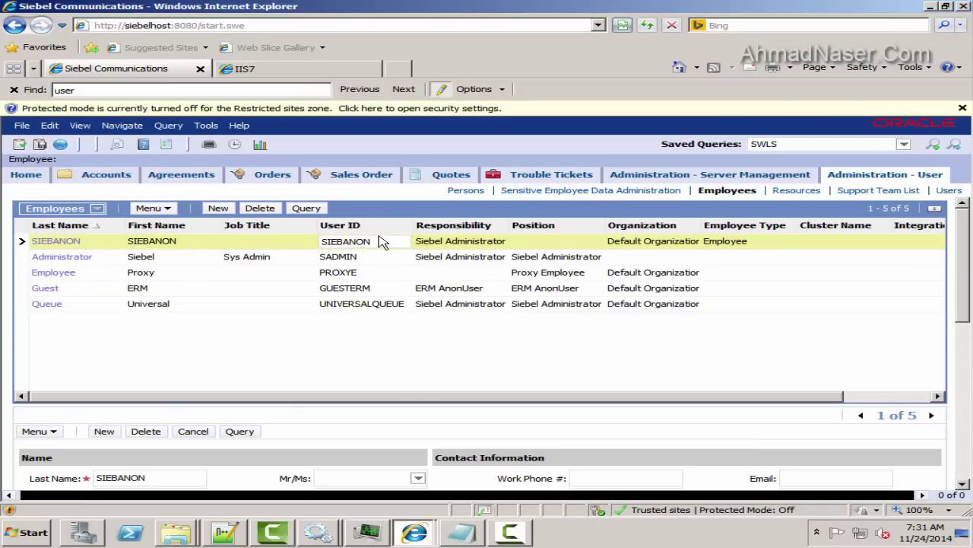
pyautogui.hotkey('ctrl', 'a')
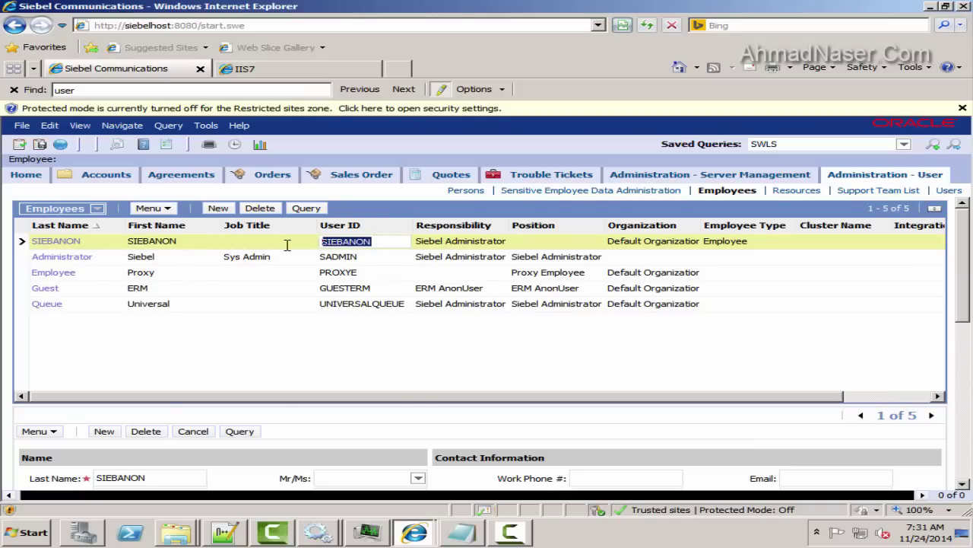
pyautogui.click(562, 244)
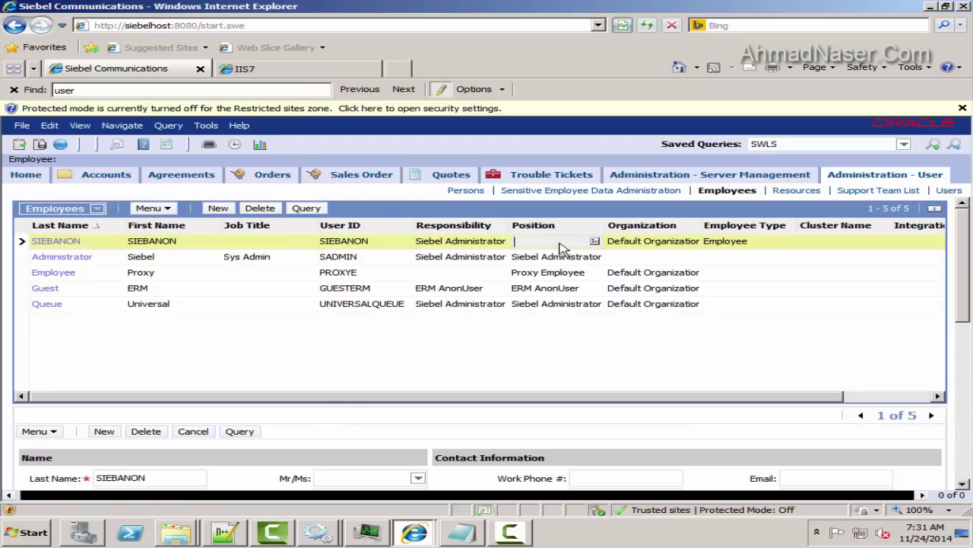
# Assign the Siebel Administrator position to the new employee
pyautogui.click(592, 241)
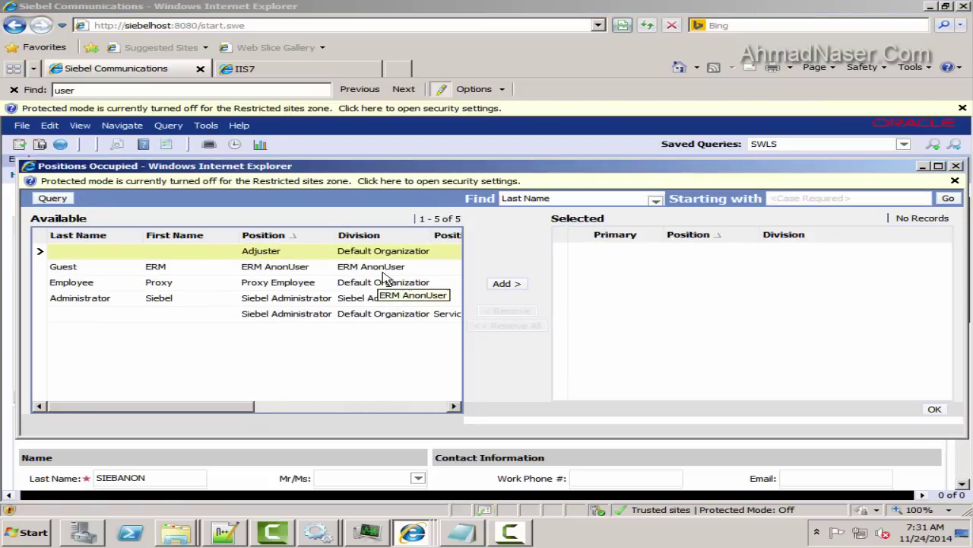
pyautogui.click(95, 299)
pyautogui.click(502, 285)
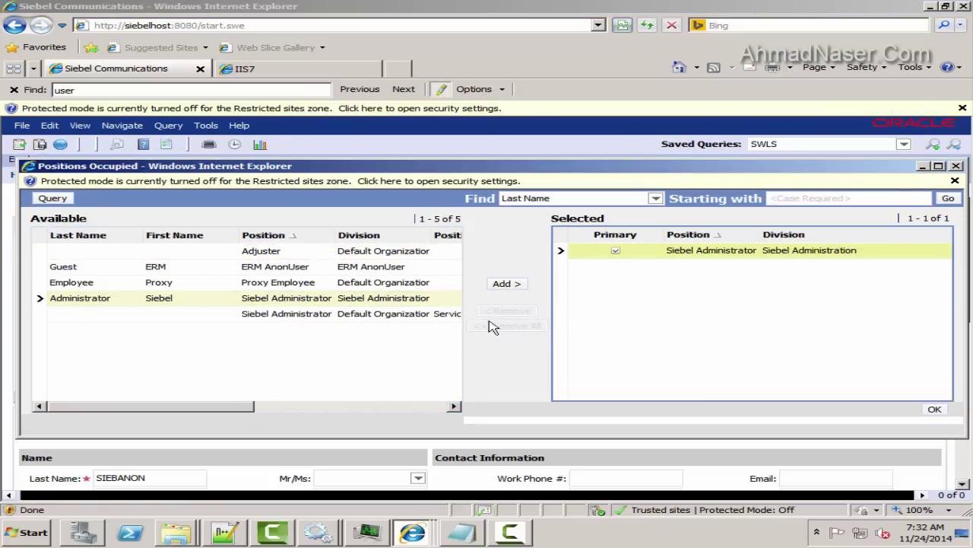
pyautogui.click(935, 408)
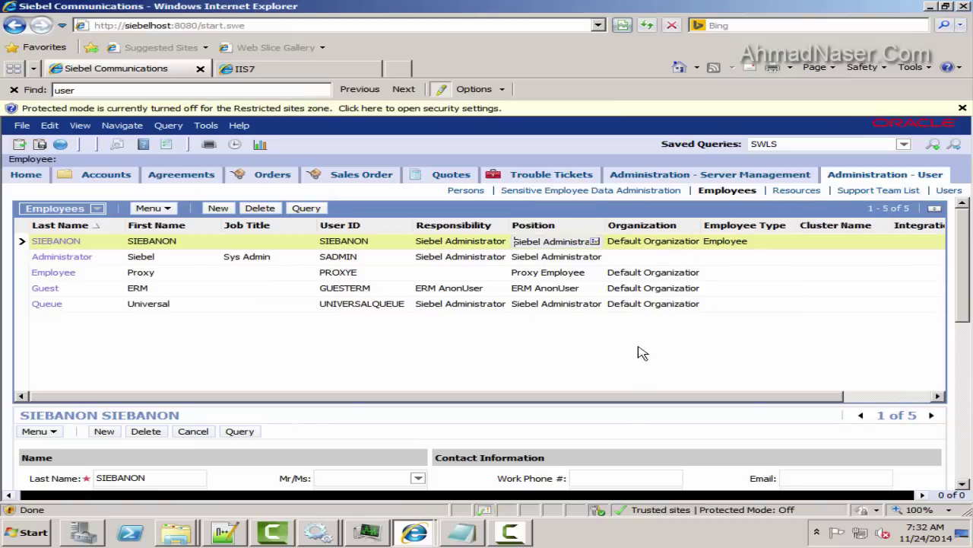
pyautogui.moveTo(730, 396); pyautogui.dragTo(708, 396)
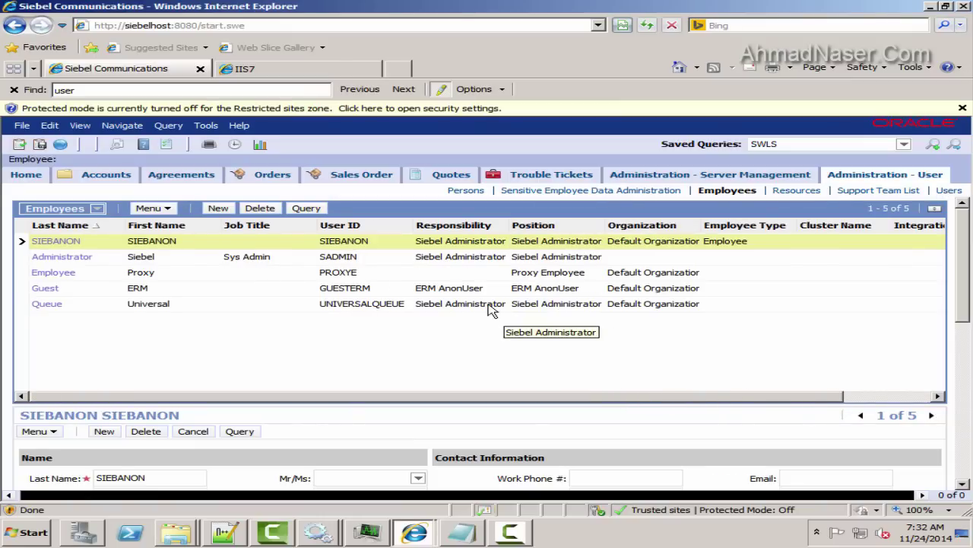
# Launch a scratch Notepad, then minimize it and the browser to show the desktop
pyautogui.press('super')
pyautogui.click(92, 283)
pyautogui.write('C')
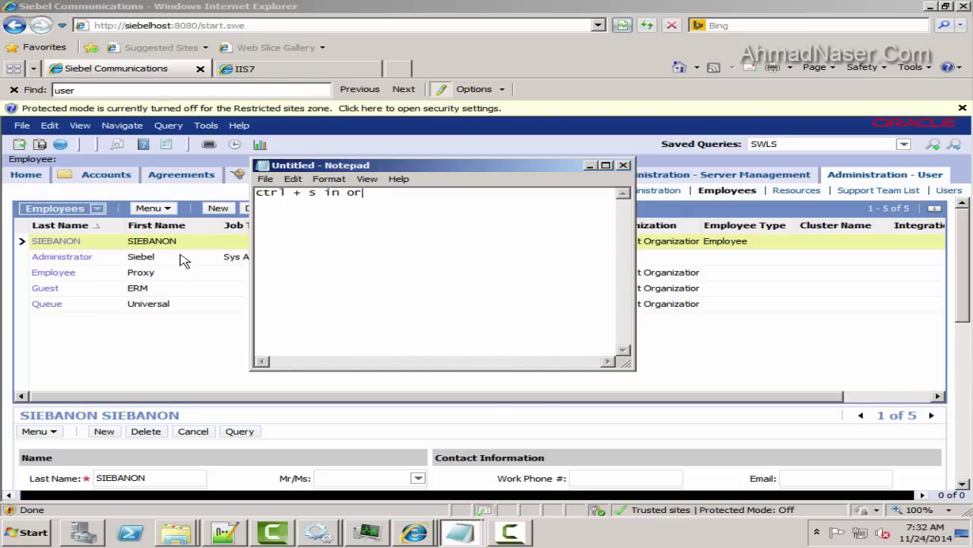
pyautogui.click(590, 165)
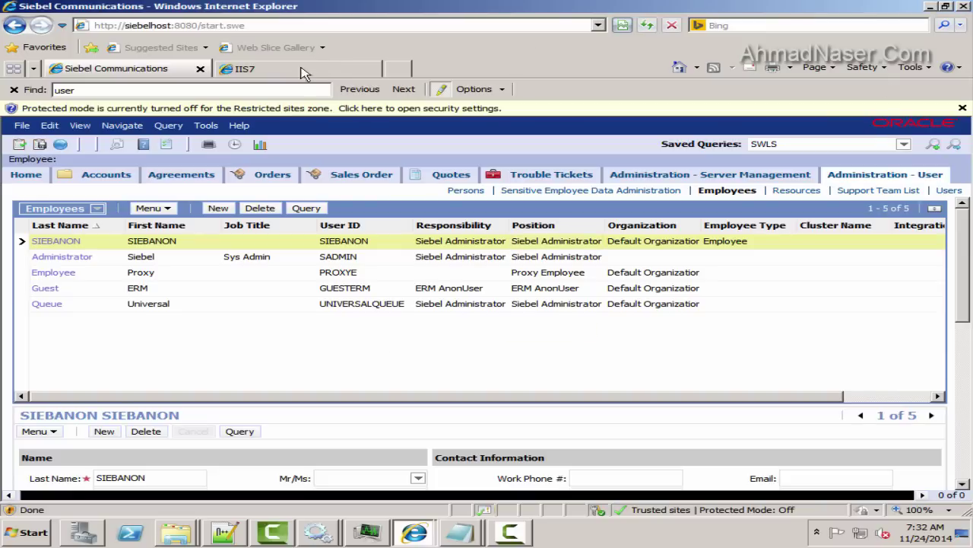
pyautogui.click(931, 7)
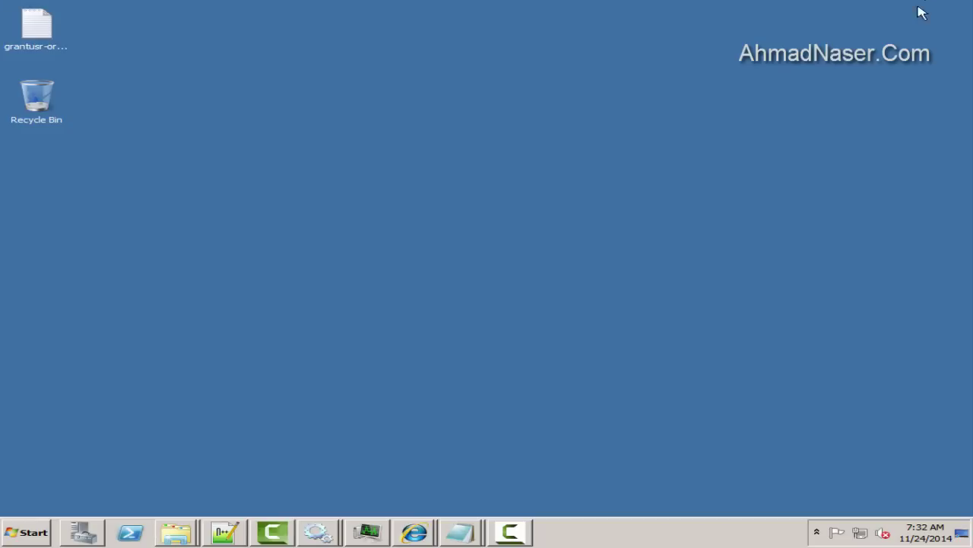
# Launch SQL*Plus from a Command Prompt and log in as sysdba
pyautogui.click(9, 536)
pyautogui.click(110, 240)
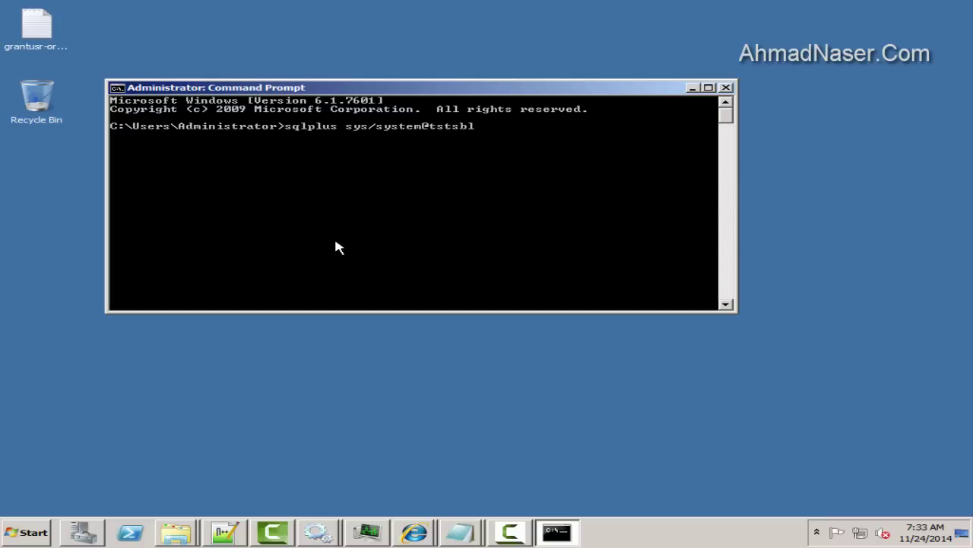
pyautogui.press('Return')
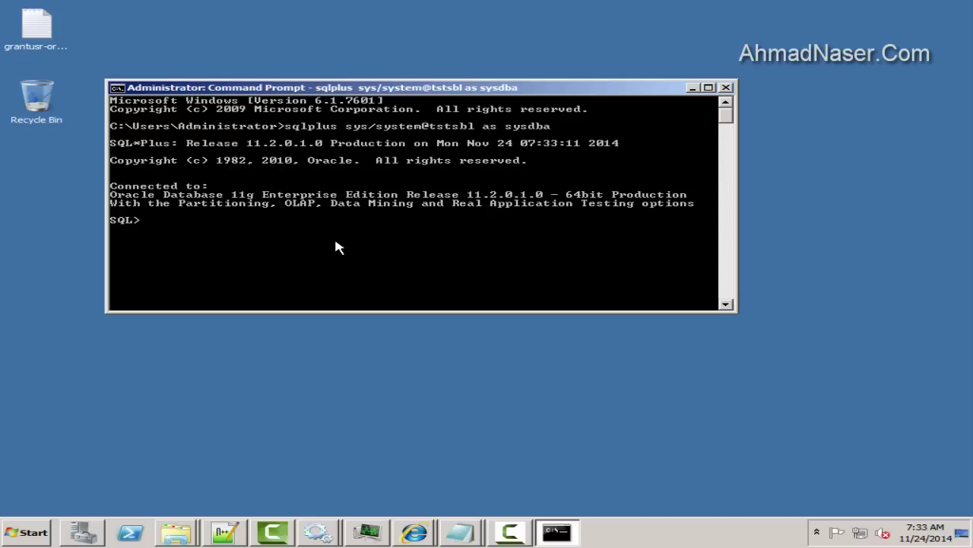
# Create the database user SIEBANON identified by the anonymous user's password from config-file.txt
pyautogui.write('create user')
pyautogui.click(225, 532)
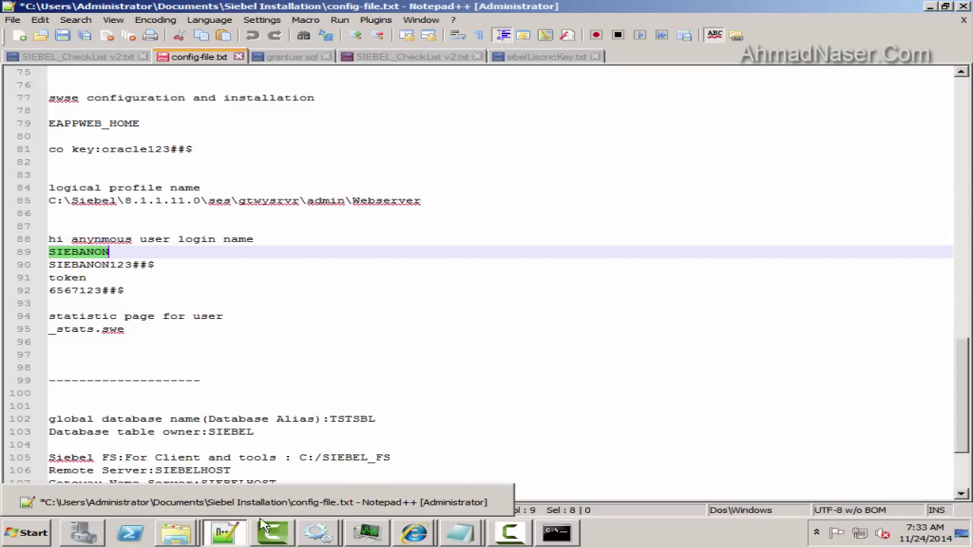
pyautogui.hotkey('ctrl', 'c')
pyautogui.hotkey('alt', 'Tab')
pyautogui.rightClick(257, 243)
pyautogui.click(289, 276)
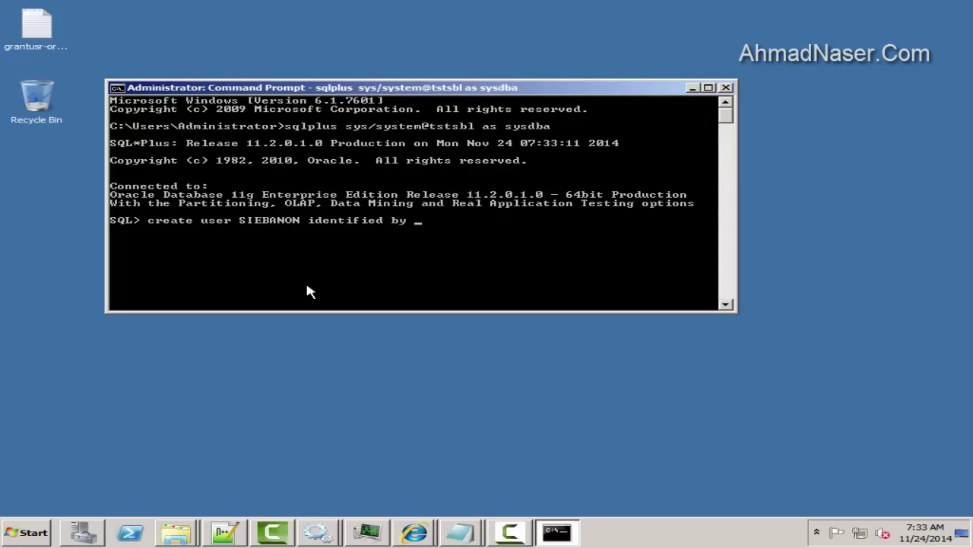
pyautogui.click(225, 532)
pyautogui.moveTo(160, 264); pyautogui.dragTo(22, 261)
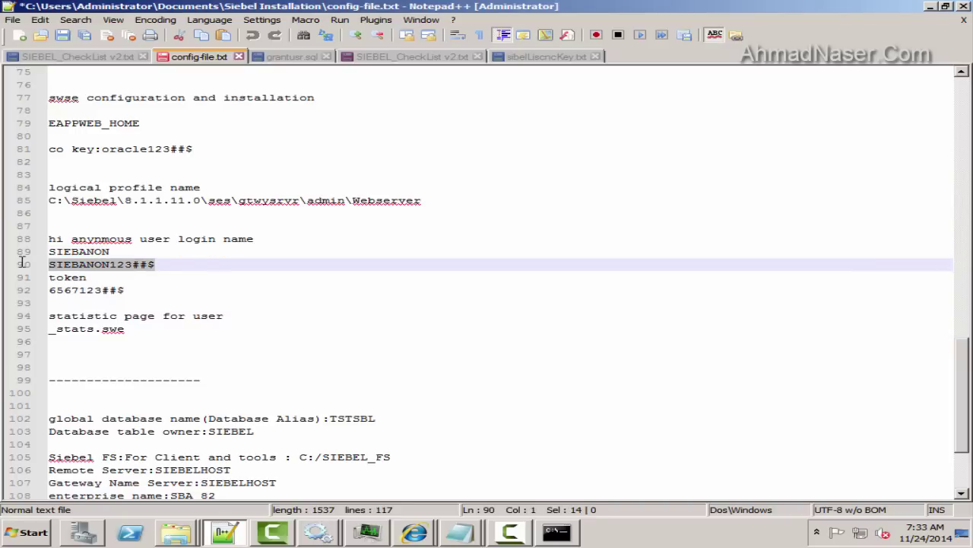
pyautogui.click(225, 533)
pyautogui.rightClick(427, 227)
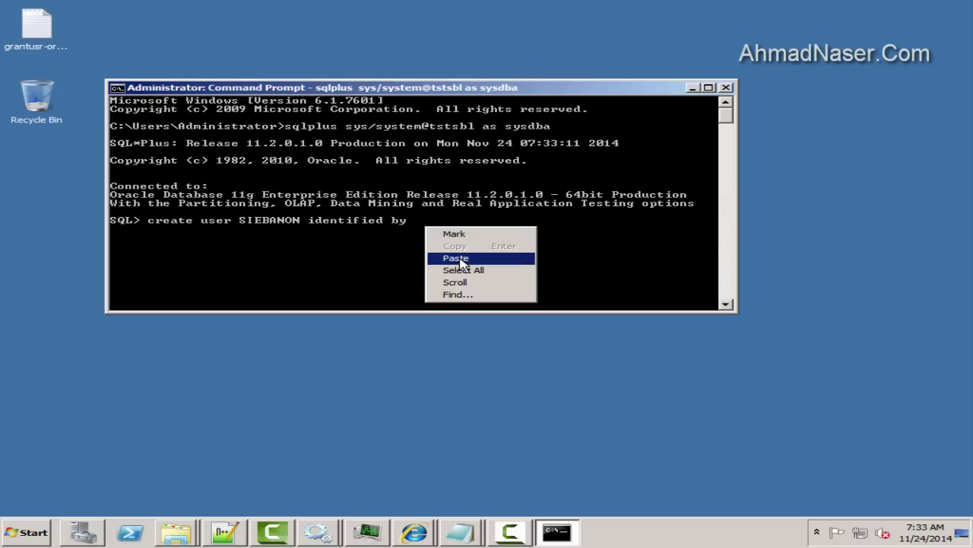
pyautogui.click(456, 259)
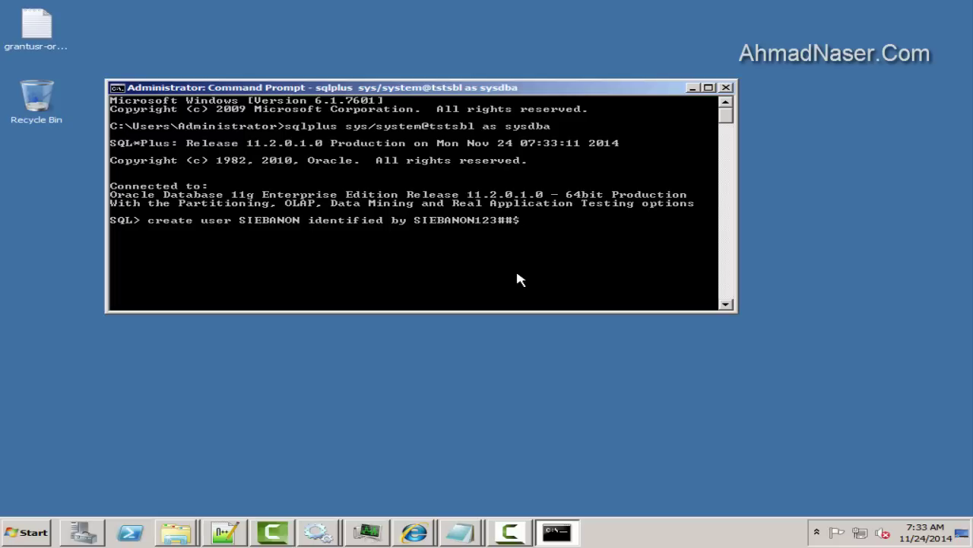
pyautogui.write(';')
pyautogui.press('Return')
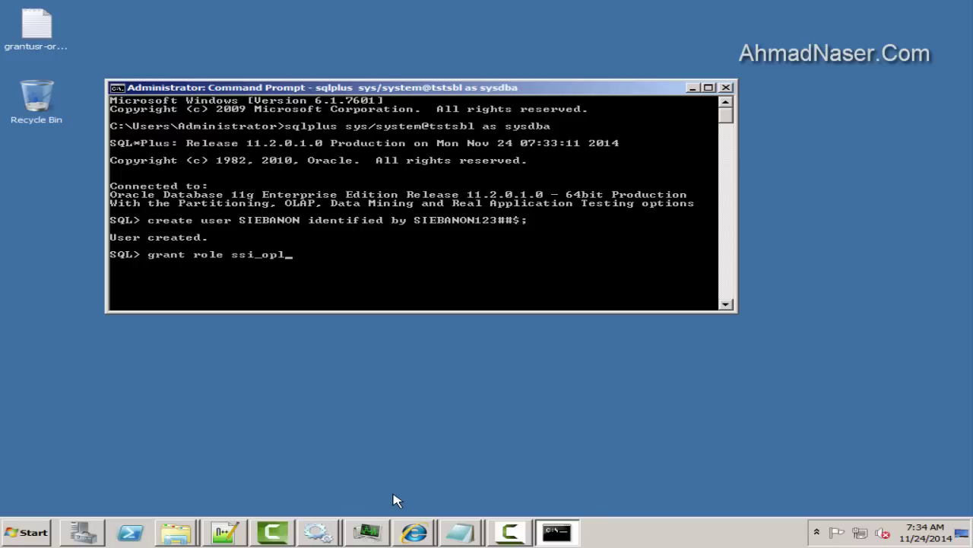
# Copy the role name sse_role from grantusr-org.sql into the GRANT statement
pyautogui.doubleClick(39, 49)
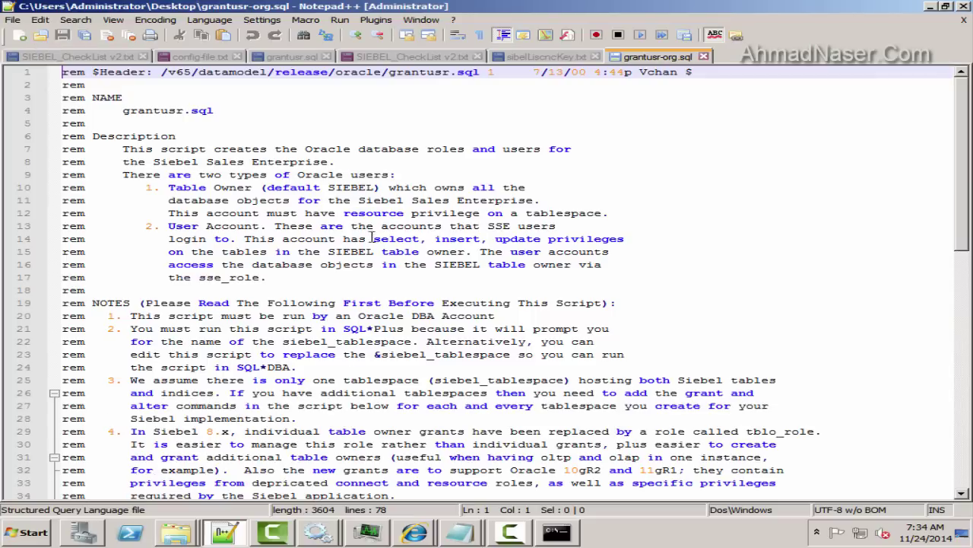
pyautogui.scroll(-13, 372, 237)
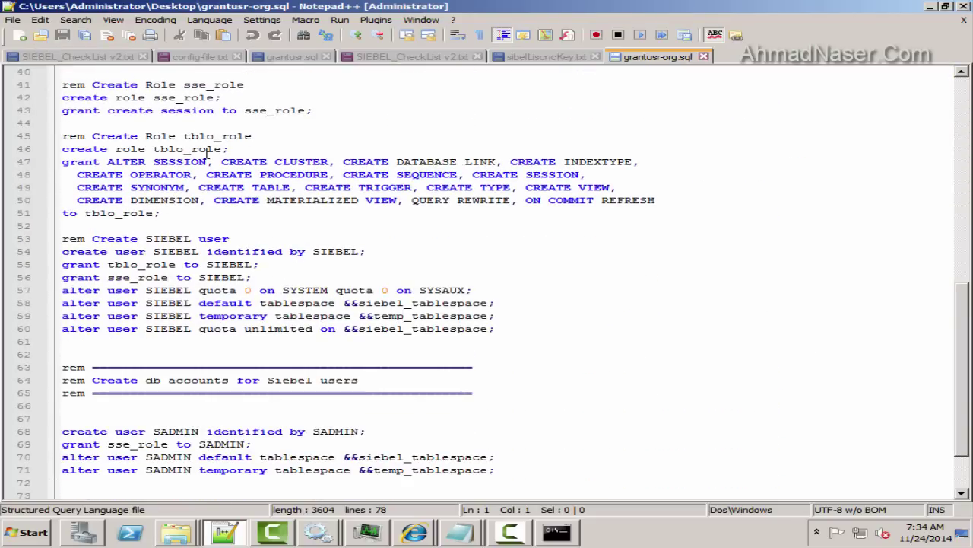
pyautogui.scroll(-1, 194, 155)
pyautogui.scroll(-1, 217, 210)
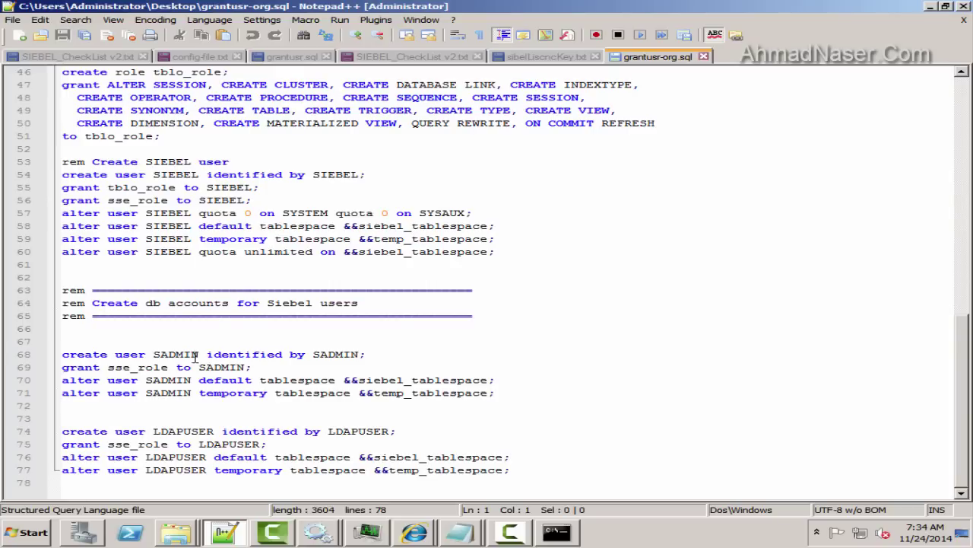
pyautogui.doubleClick(136, 366)
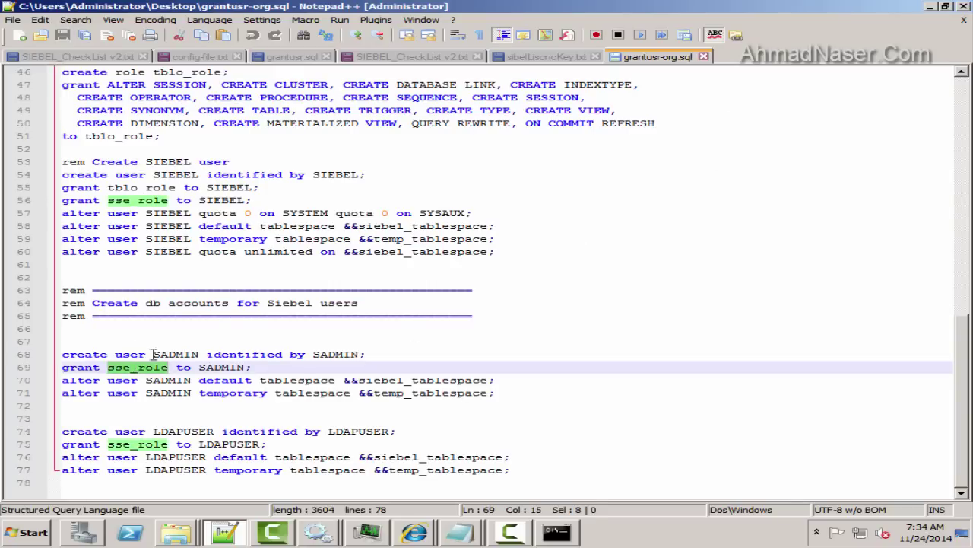
pyautogui.click(929, 6)
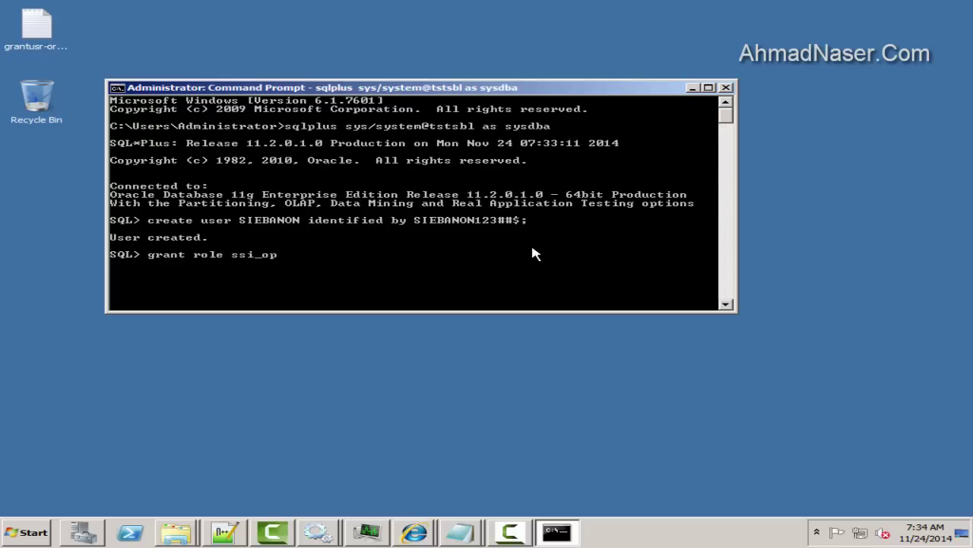
pyautogui.press('BackSpace')
pyautogui.press('BackSpace')
pyautogui.press('BackSpace')
pyautogui.press('BackSpace')
pyautogui.press('BackSpace')
pyautogui.press('BackSpace')
pyautogui.press('BackSpace')
pyautogui.press('BackSpace')
pyautogui.press('BackSpace')
pyautogui.press('BackSpace')
pyautogui.press('BackSpace')
pyautogui.rightClick(224, 262)
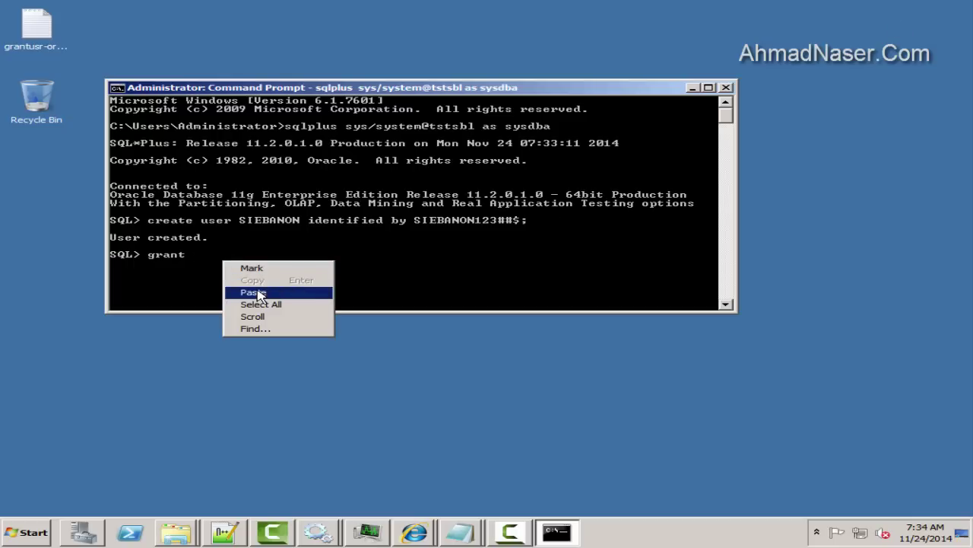
pyautogui.click(253, 292)
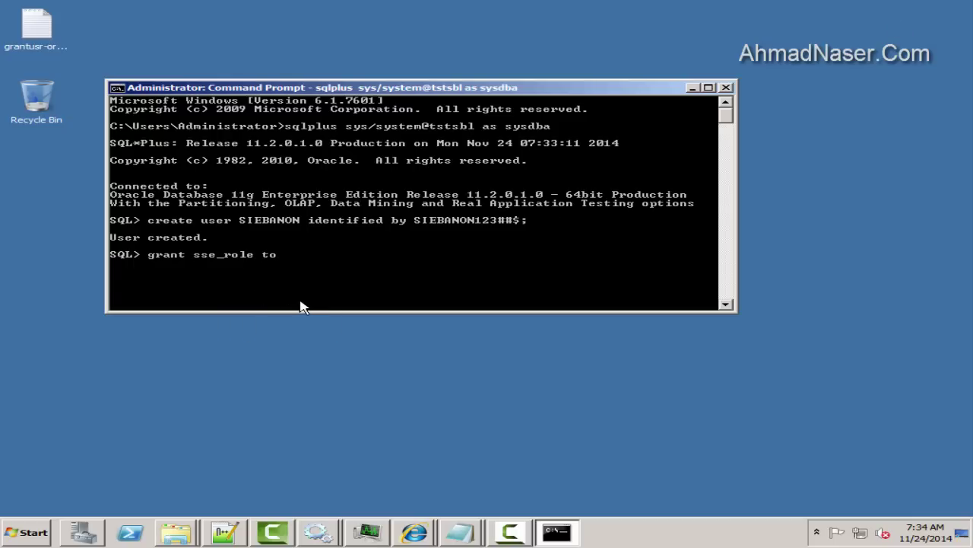
# Finish and run GRANT sse_role TO SIEBANON
pyautogui.write('to')
pyautogui.click(226, 532)
pyautogui.click(226, 55)
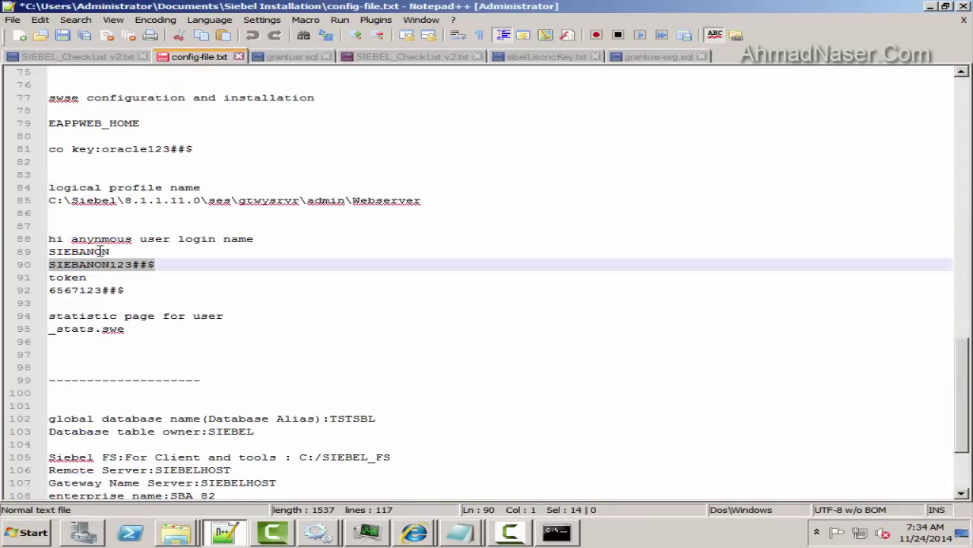
pyautogui.doubleClick(101, 251)
pyautogui.hotkey('ctrl', 'c')
pyautogui.click(556, 532)
pyautogui.rightClick(284, 255)
pyautogui.click(314, 286)
pyautogui.write(';')
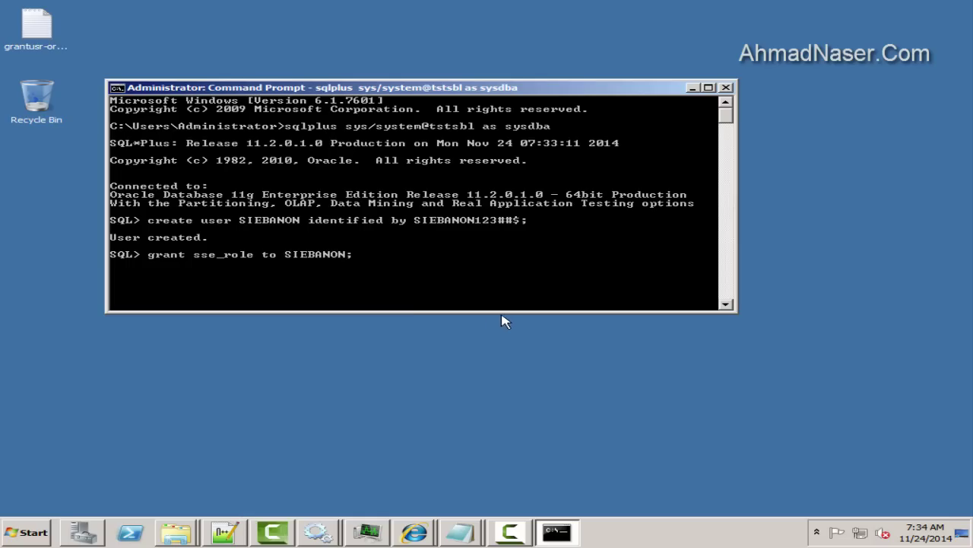
pyautogui.press('Return')
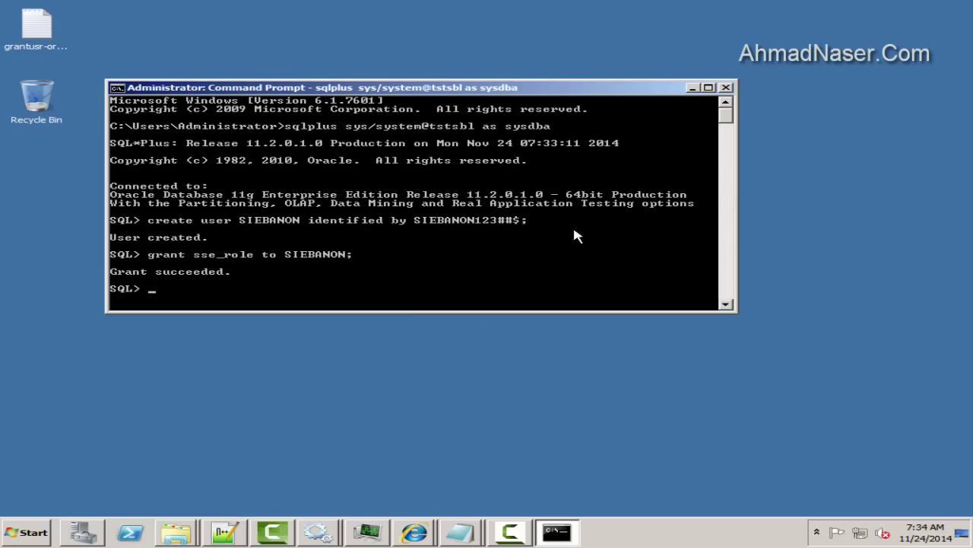
pyautogui.click(692, 87)
pyautogui.click(414, 532)
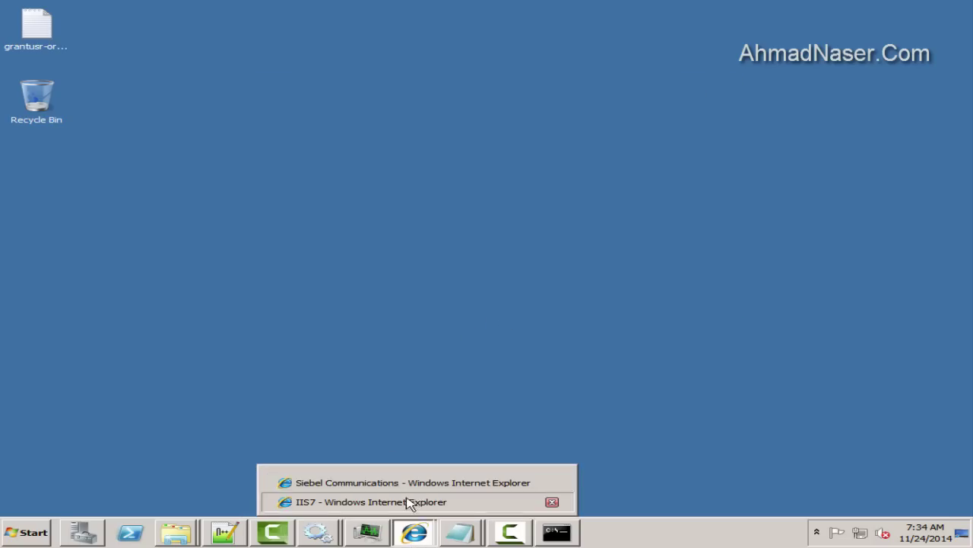
# Run iisreset in an administrator Command Prompt to restart IIS
pyautogui.click(422, 501)
pyautogui.click(27, 532)
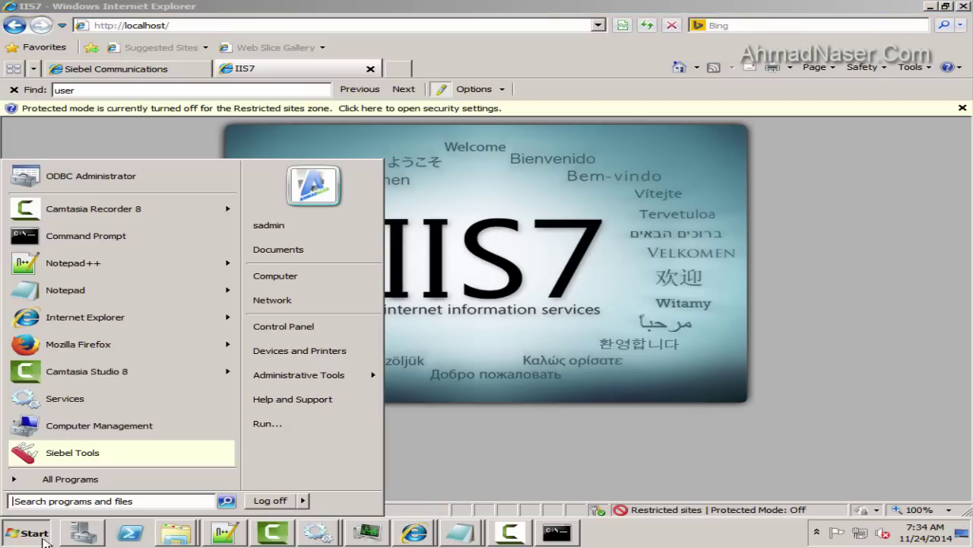
pyautogui.write('cmd')
pyautogui.rightClick(35, 189)
pyautogui.click(78, 207)
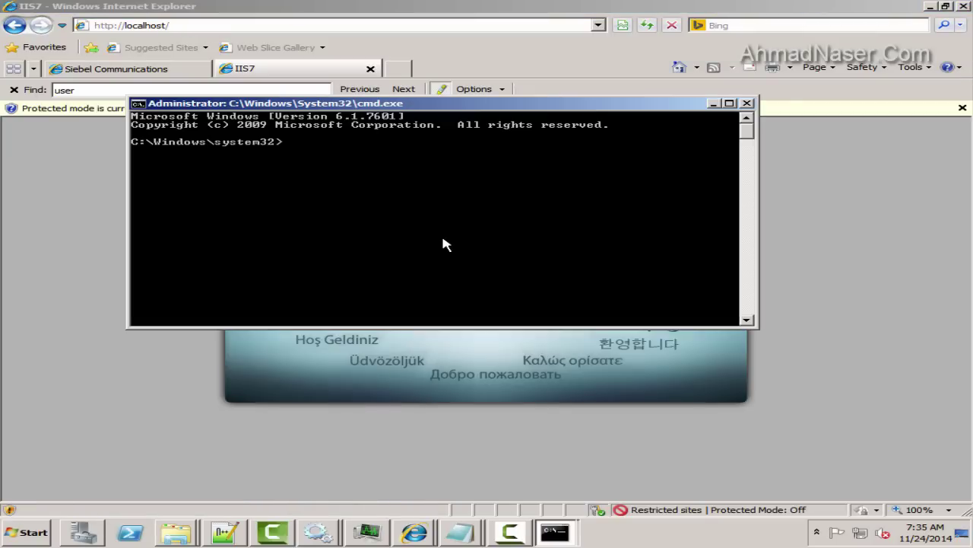
pyautogui.write('iisreset')
pyautogui.press('Return')
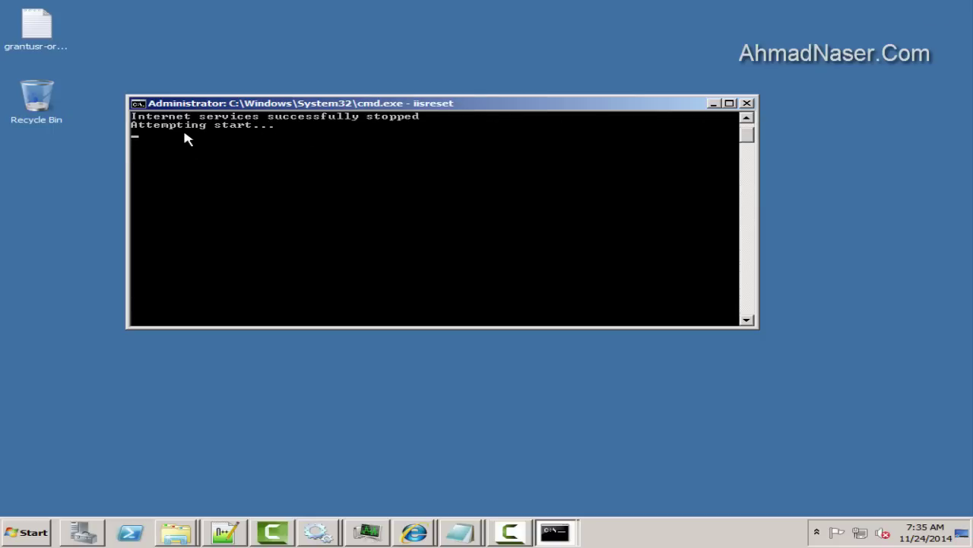
# In Server Manager, open Roles > Web Server (IIS) and show the SIEBELHOST Home page
pyautogui.press('super')
pyautogui.click(83, 532)
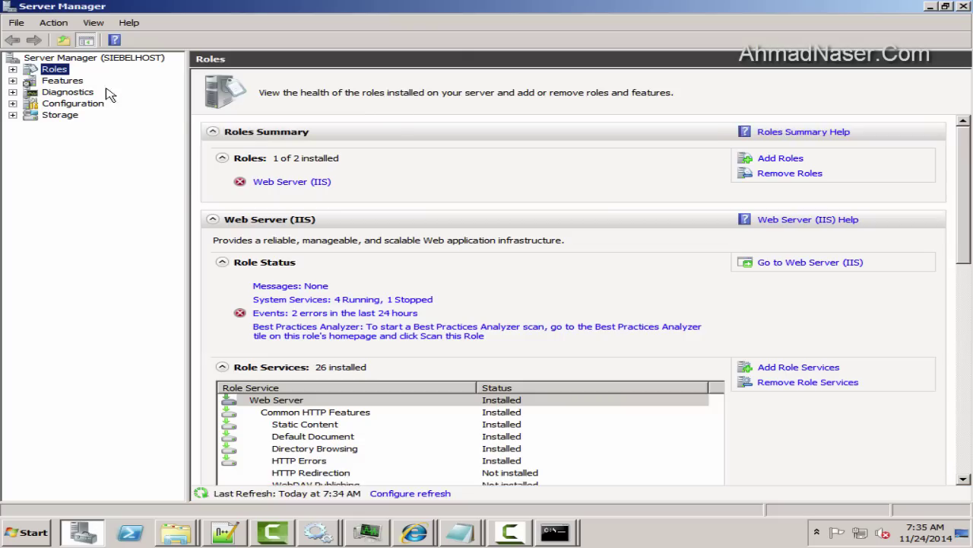
pyautogui.doubleClick(41, 74)
pyautogui.doubleClick(46, 81)
pyautogui.click(82, 92)
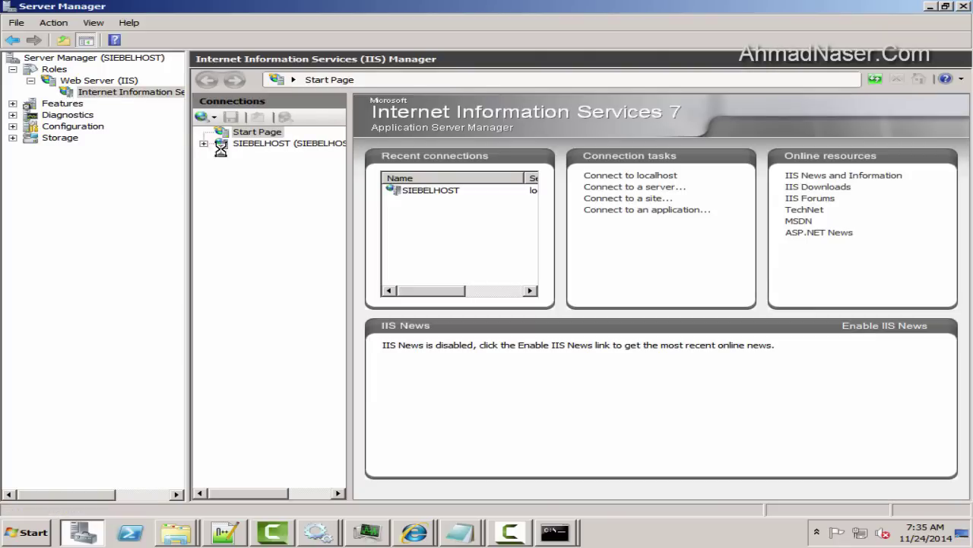
pyautogui.click(276, 144)
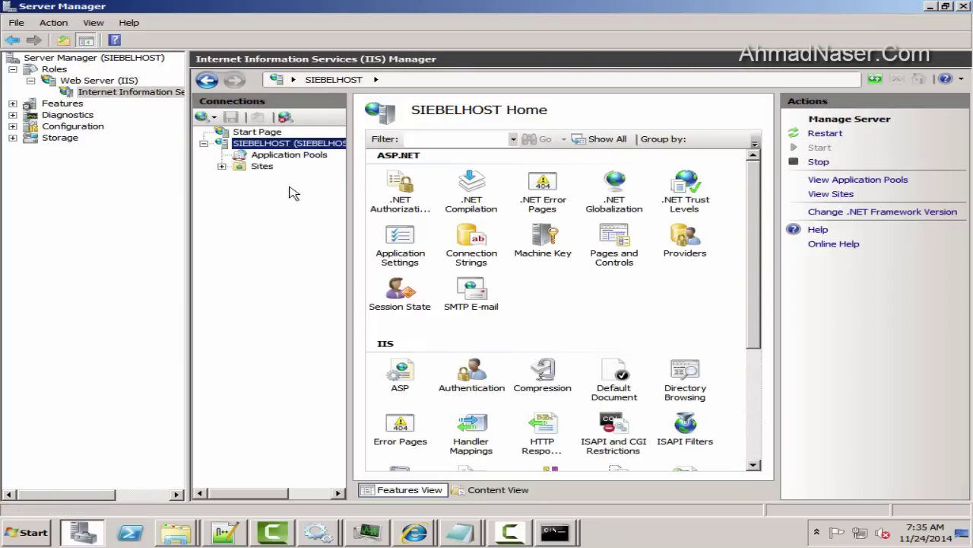